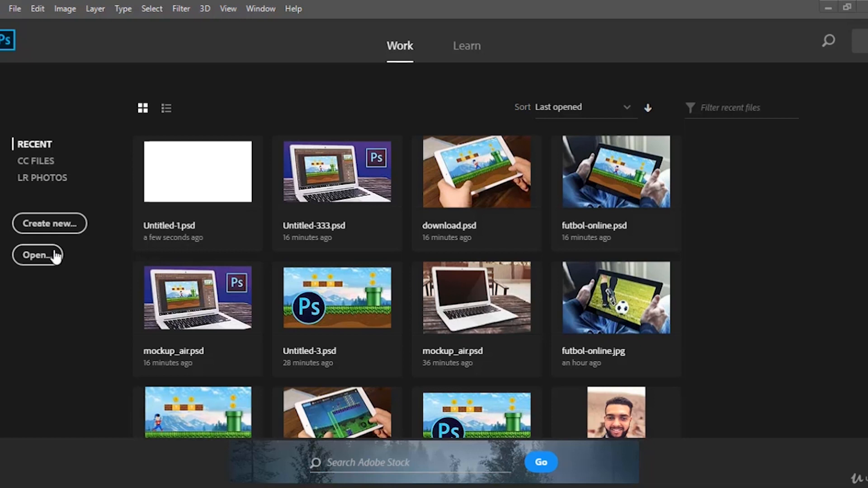
Open the New Document dialog from the start screen, browse the recent presets, and close it.
{"action": "left_click", "coordinate": [60, 225]}
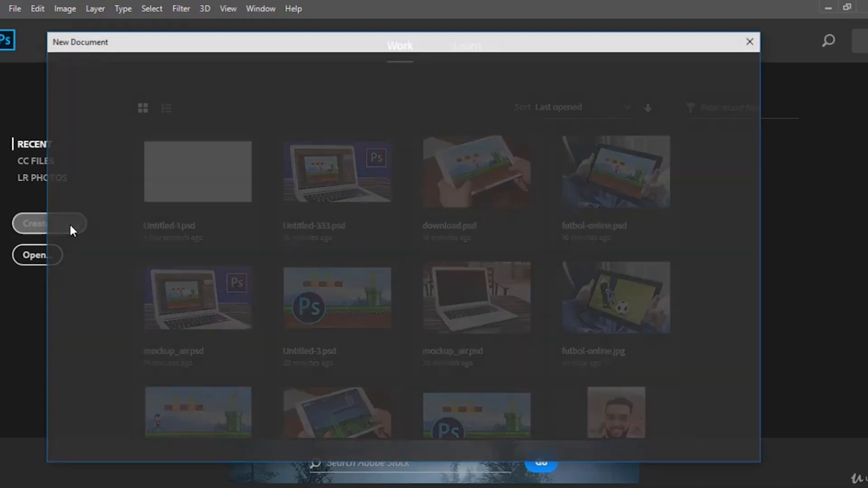
{"action": "scroll", "coordinate": [409, 254], "scroll_direction": "down", "scroll_amount": 3}
{"action": "scroll", "coordinate": [412, 267], "scroll_direction": "down", "scroll_amount": 3}
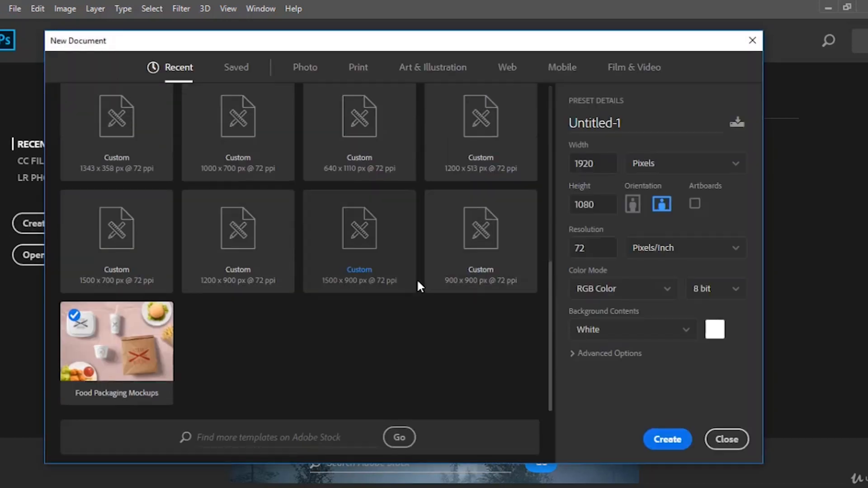
{"action": "scroll", "coordinate": [418, 284], "scroll_direction": "up", "scroll_amount": 7}
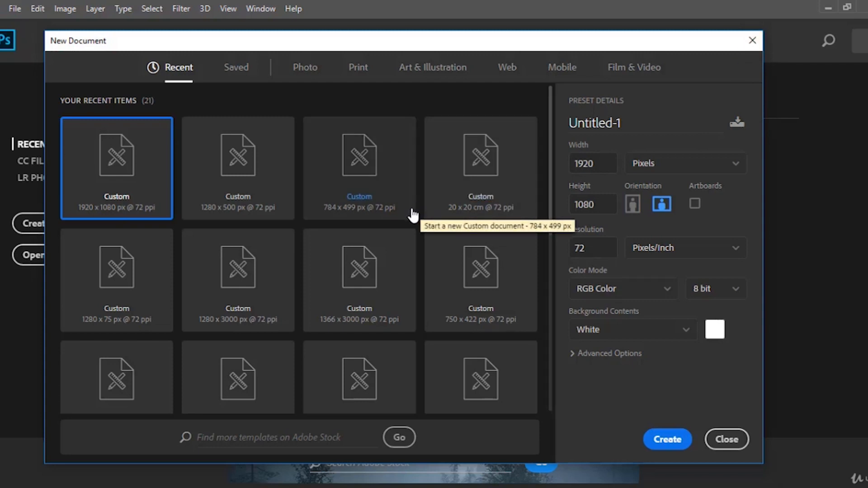
{"action": "left_click", "coordinate": [750, 44]}
Open a new document dialog through the File menu and browse the recent presets.
{"action": "left_click", "coordinate": [15, 9]}
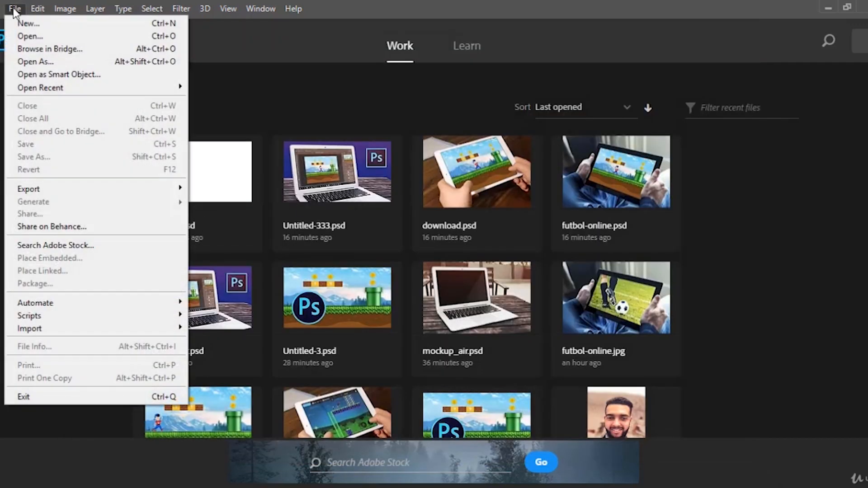
{"action": "left_click", "coordinate": [32, 22]}
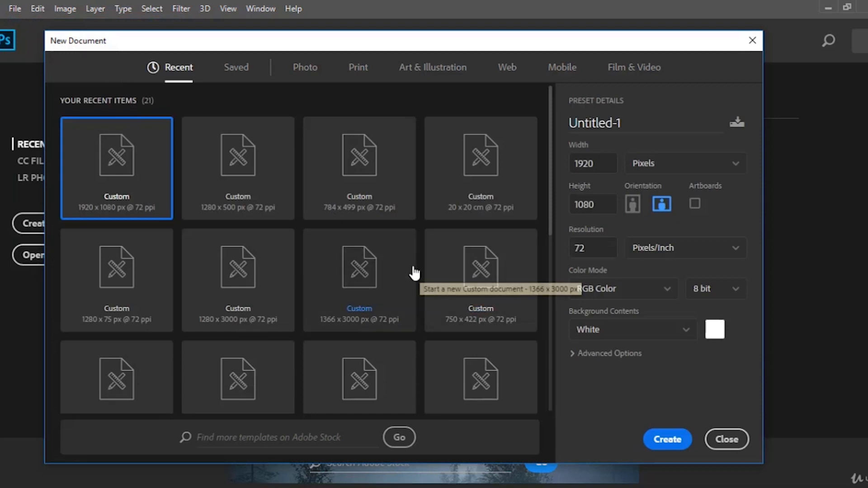
{"action": "scroll", "coordinate": [406, 274], "scroll_direction": "down", "scroll_amount": 5}
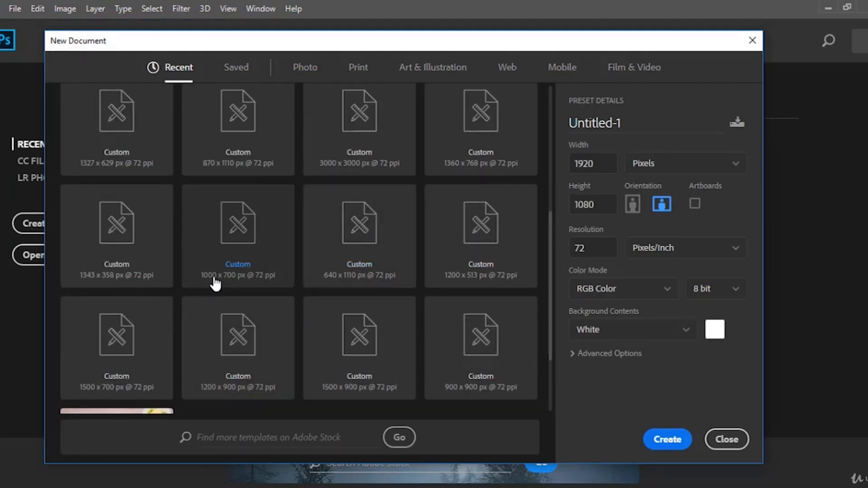
{"action": "scroll", "coordinate": [213, 277], "scroll_direction": "down", "scroll_amount": 2}
{"action": "scroll", "coordinate": [292, 316], "scroll_direction": "up", "scroll_amount": 7}
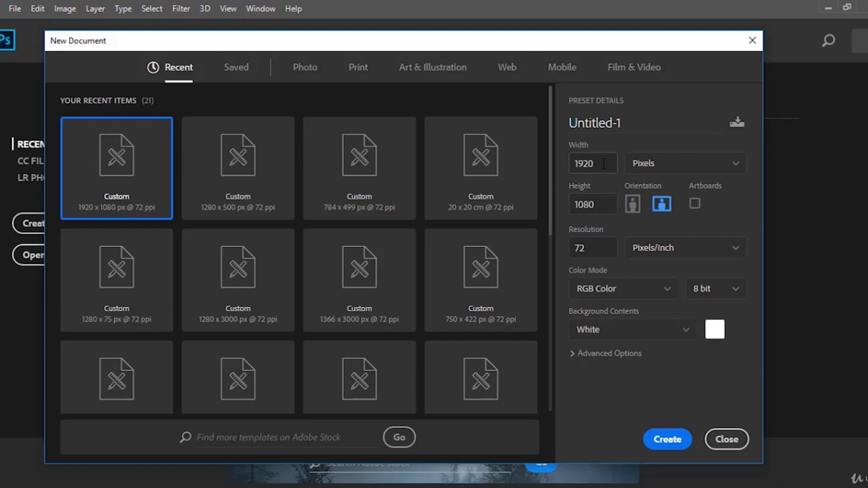
Set the width unit to Pixels and the width to 500.
{"action": "double_click", "coordinate": [603, 164]}
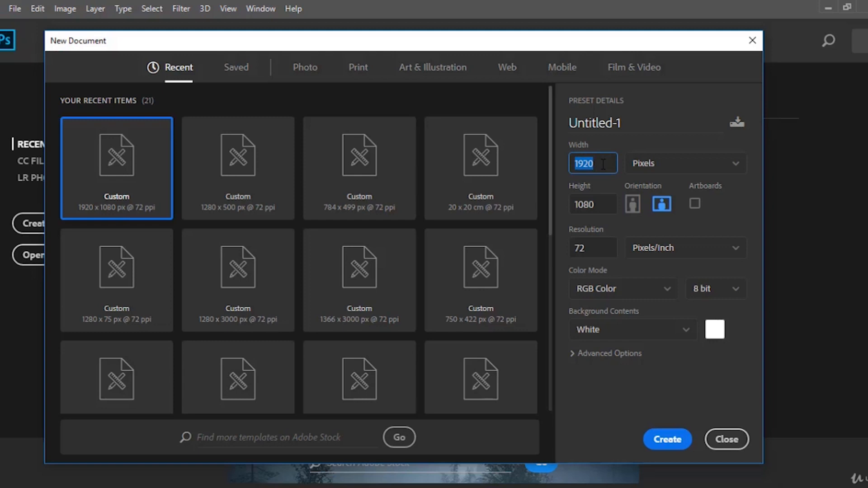
{"action": "left_click", "coordinate": [678, 171]}
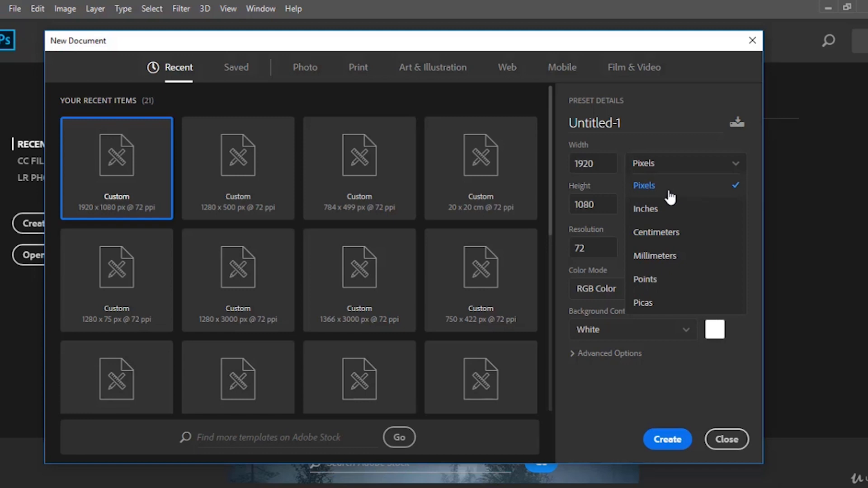
{"action": "left_click", "coordinate": [691, 185]}
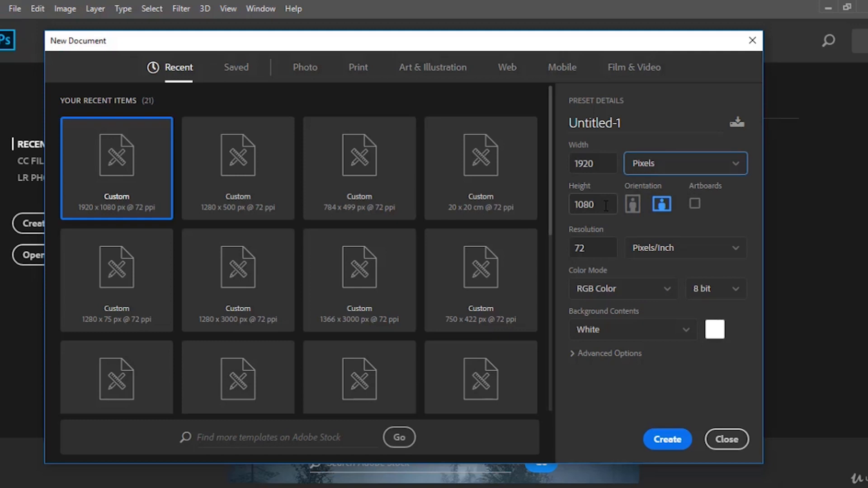
{"action": "double_click", "coordinate": [606, 205]}
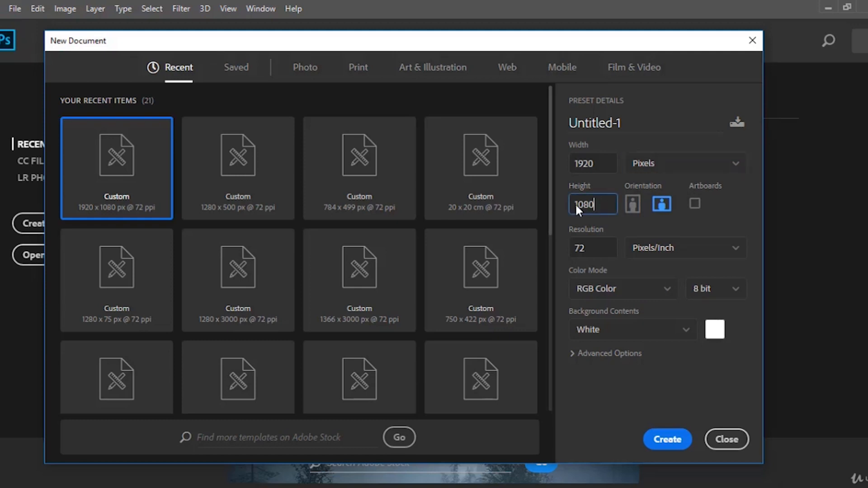
{"action": "left_click", "coordinate": [600, 205]}
{"action": "double_click", "coordinate": [585, 166]}
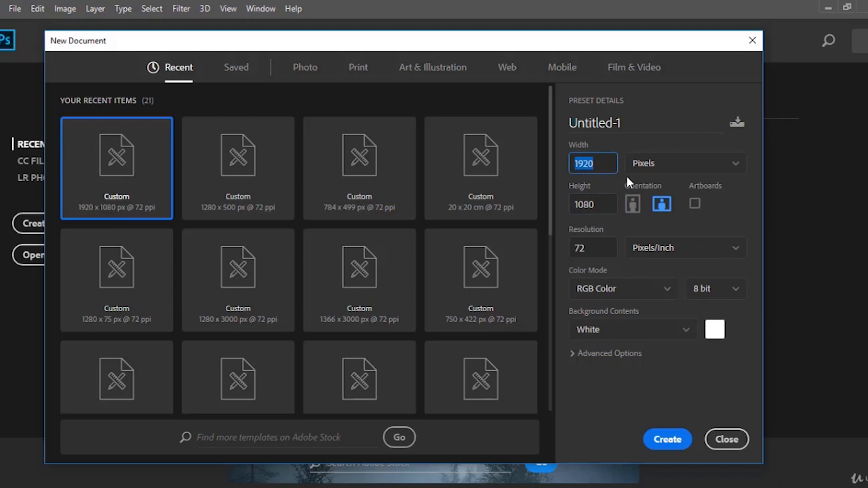
{"action": "type", "text": "500"}
Set the height to 1000 pixels and toggle the orientation to landscape and back to portrait.
{"action": "left_click", "coordinate": [583, 202]}
{"action": "left_click_drag", "start_coordinate": [565, 203], "coordinate": [605, 202]}
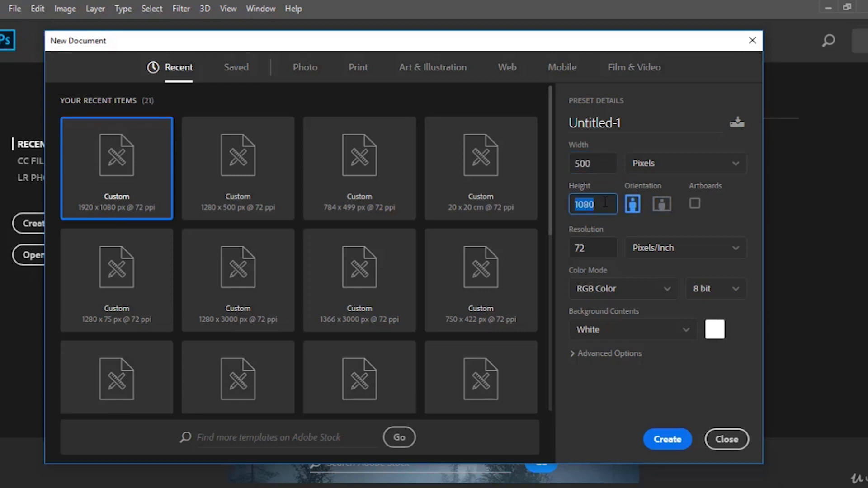
{"action": "type", "text": "500"}
{"action": "type", "text": "100"}
{"action": "left_click", "coordinate": [666, 210]}
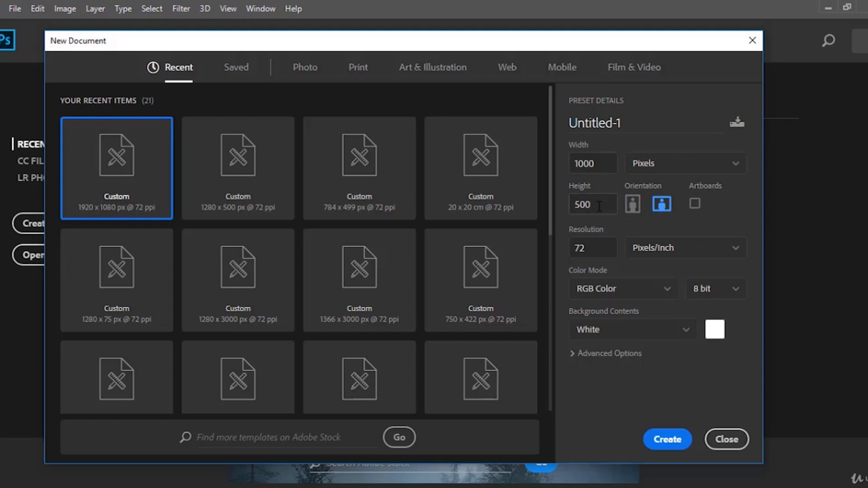
{"action": "left_click", "coordinate": [634, 209]}
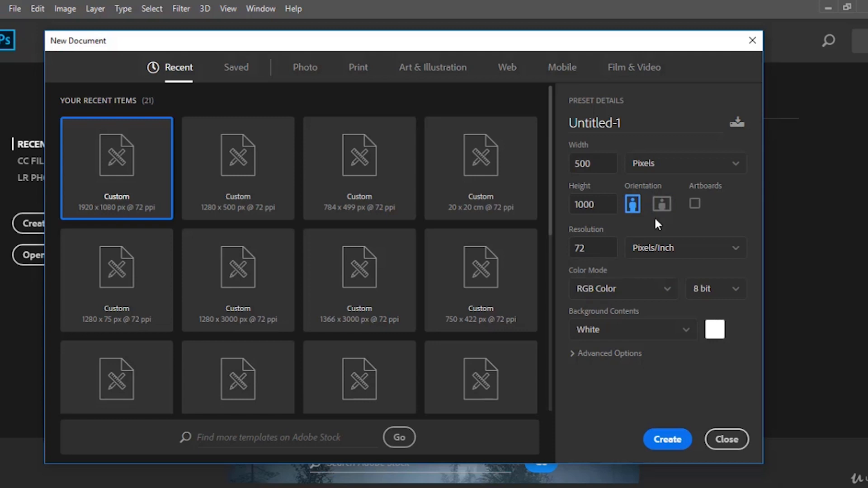
Try a resolution of 300, then set the resolution to 72 pixels/inch.
{"action": "left_click", "coordinate": [601, 248]}
{"action": "double_click", "coordinate": [595, 246]}
{"action": "scroll", "coordinate": [424, 227], "scroll_direction": "down", "scroll_amount": 5}
{"action": "scroll", "coordinate": [422, 218], "scroll_direction": "up", "scroll_amount": 2}
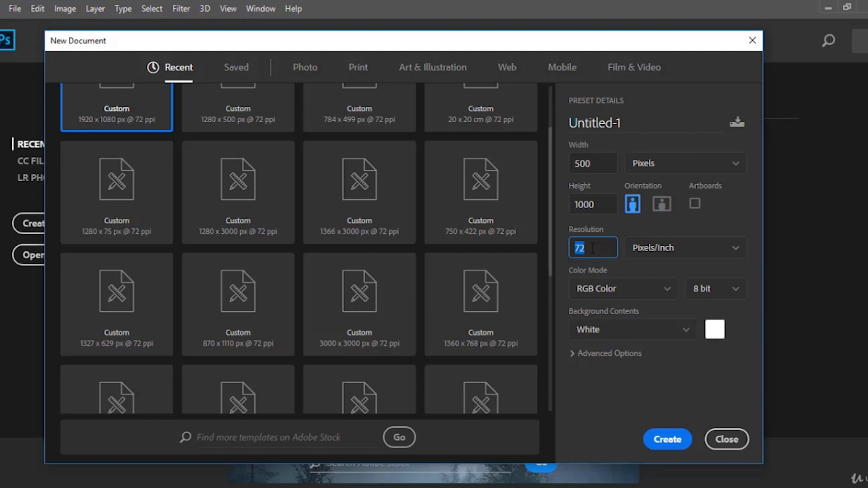
{"action": "type", "text": "300"}
{"action": "left_click_drag", "start_coordinate": [600, 248], "coordinate": [562, 247]}
{"action": "type", "text": "72"}
Switch the color mode to CMYK Color, then back to RGB Color.
{"action": "left_click", "coordinate": [652, 292]}
{"action": "left_click", "coordinate": [650, 289]}
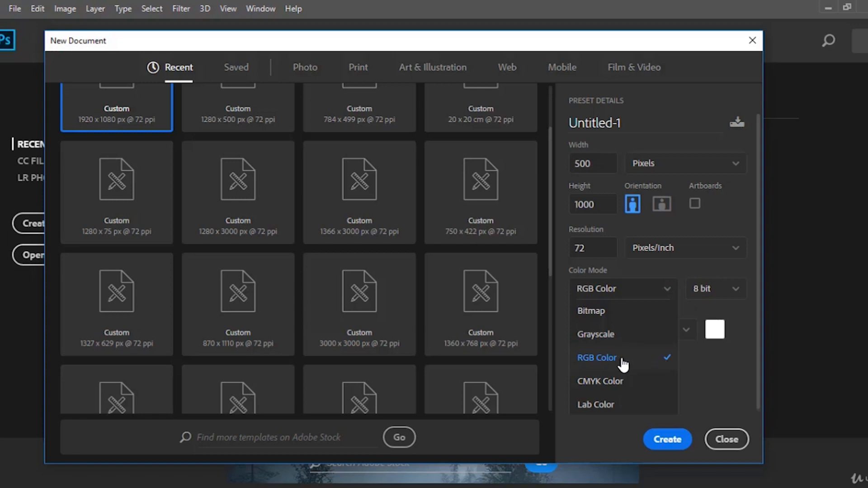
{"action": "left_click", "coordinate": [617, 287]}
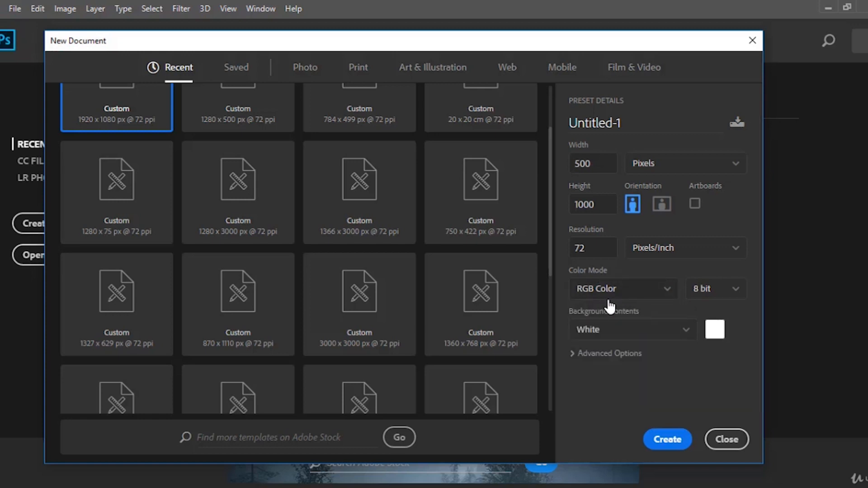
{"action": "left_click", "coordinate": [623, 294]}
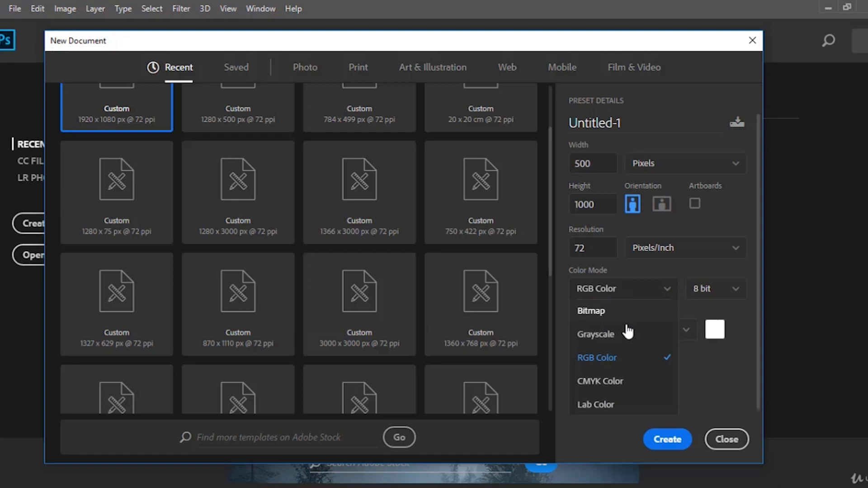
{"action": "left_click", "coordinate": [625, 380]}
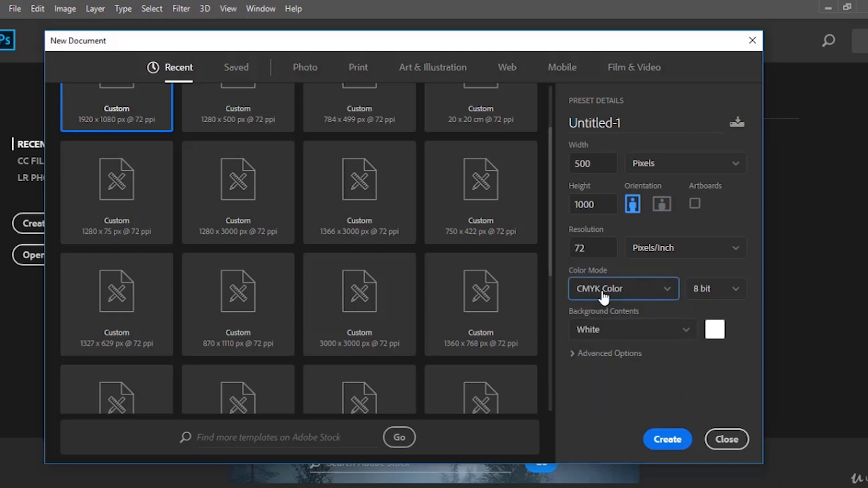
{"action": "left_click", "coordinate": [622, 293]}
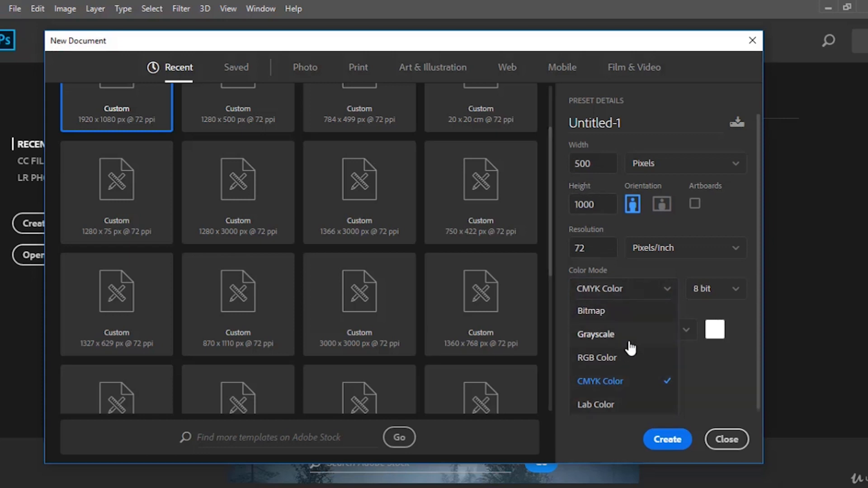
{"action": "left_click", "coordinate": [650, 359]}
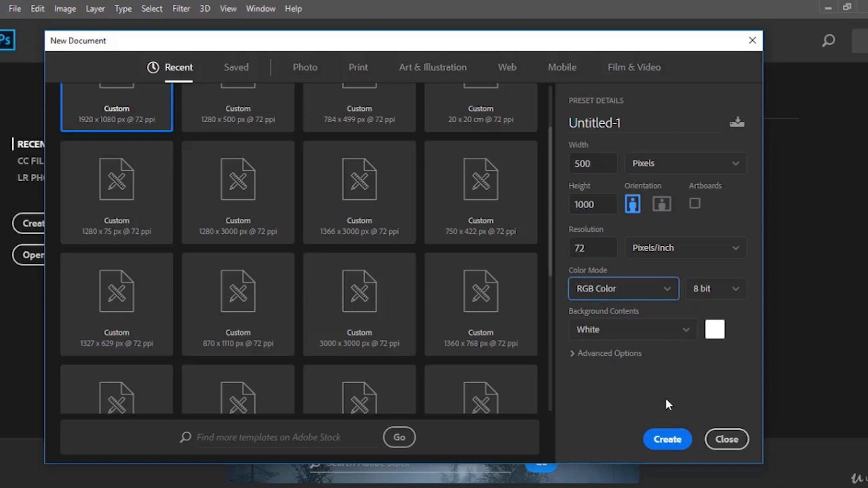
Review the background contents options, the background color picker and the Advanced Options without changing them.
{"action": "left_click", "coordinate": [682, 329]}
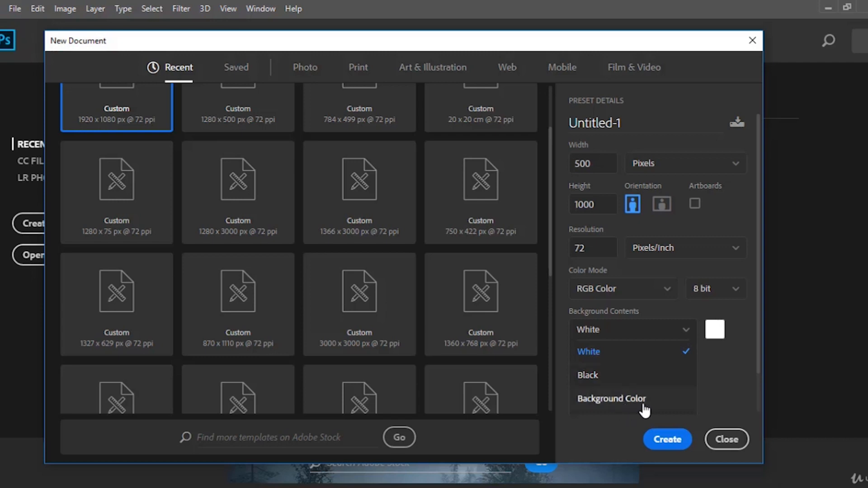
{"action": "left_click", "coordinate": [729, 379]}
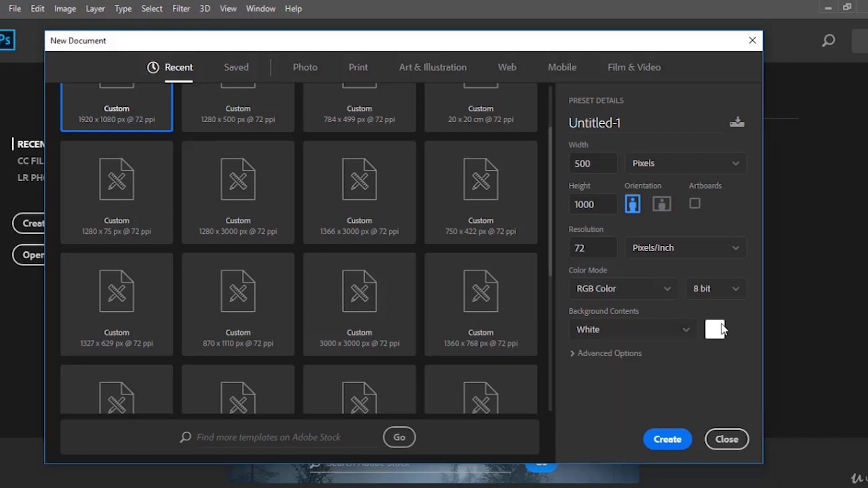
{"action": "left_click", "coordinate": [721, 328]}
{"action": "left_click", "coordinate": [720, 263]}
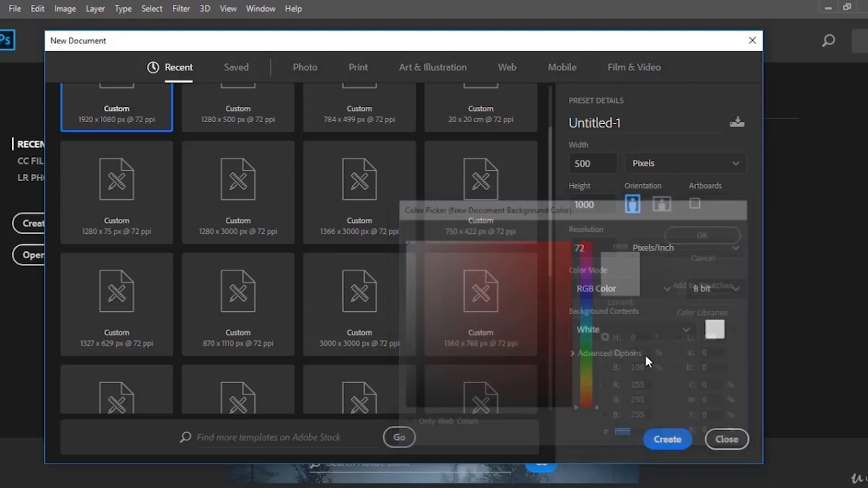
{"action": "left_click", "coordinate": [604, 357]}
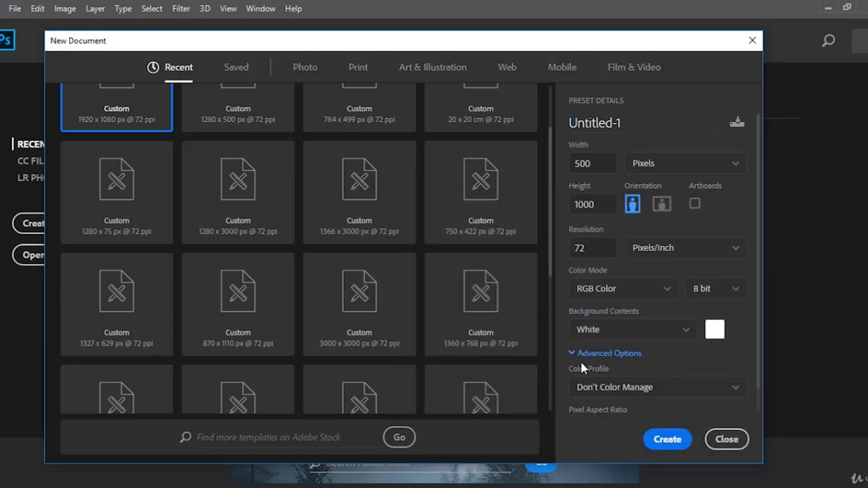
{"action": "left_click", "coordinate": [571, 352]}
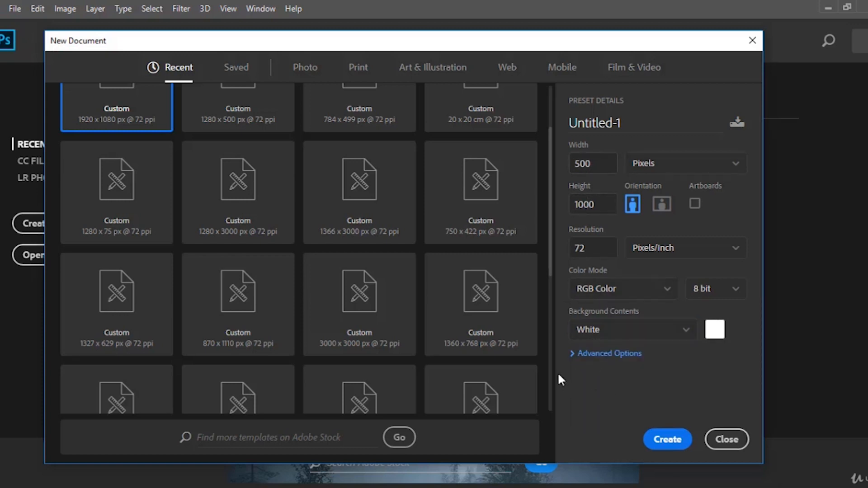
{"action": "scroll", "coordinate": [208, 181], "scroll_direction": "up", "scroll_amount": 2}
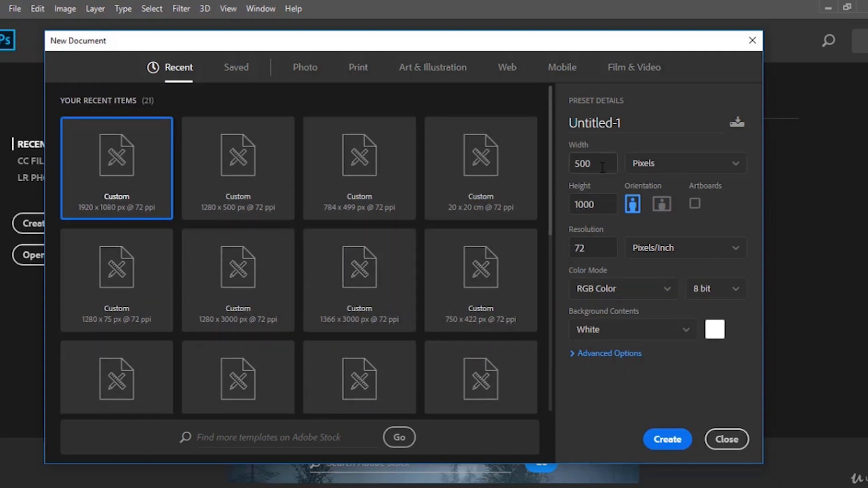
Create the 500 × 1000 pixel document, then close it.
{"action": "left_click", "coordinate": [594, 199]}
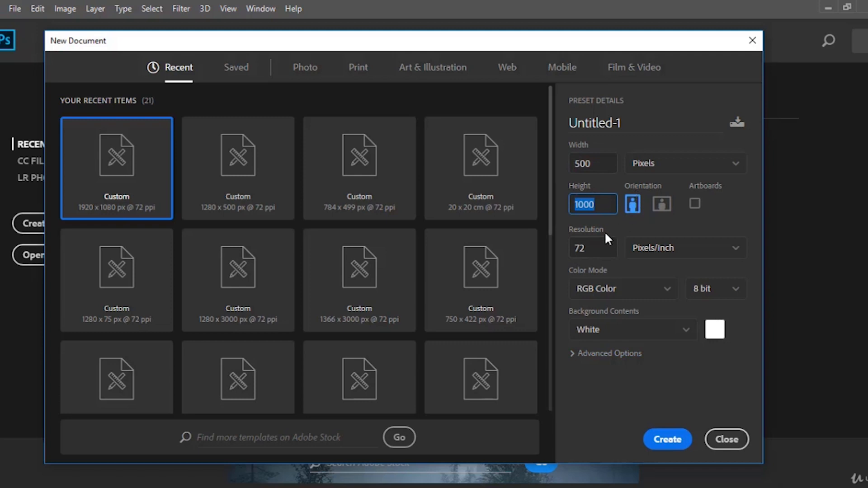
{"action": "key", "text": "Tab"}
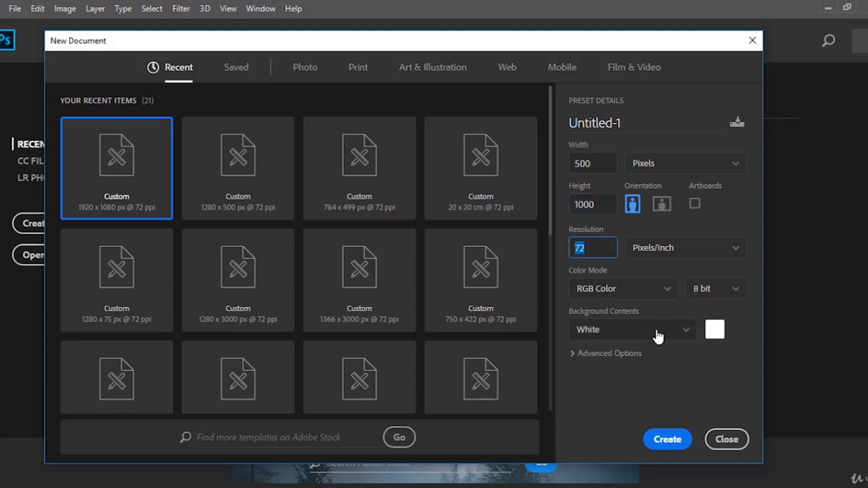
{"action": "left_click", "coordinate": [666, 438]}
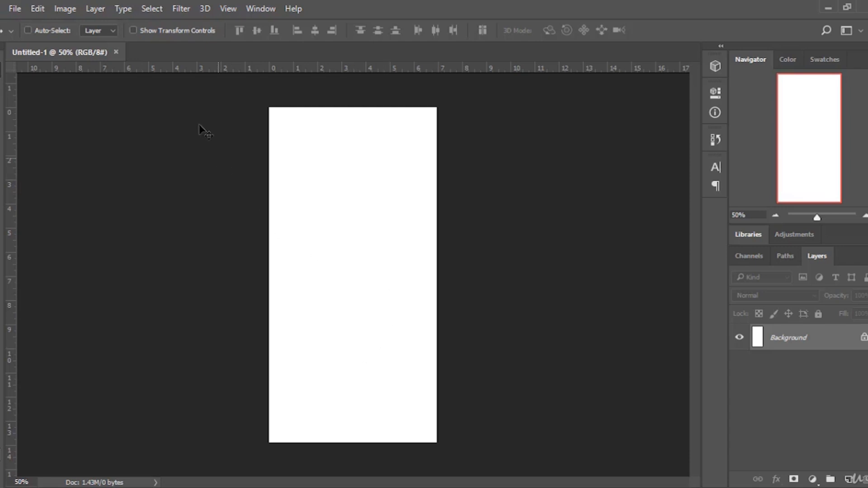
{"action": "left_click", "coordinate": [116, 53]}
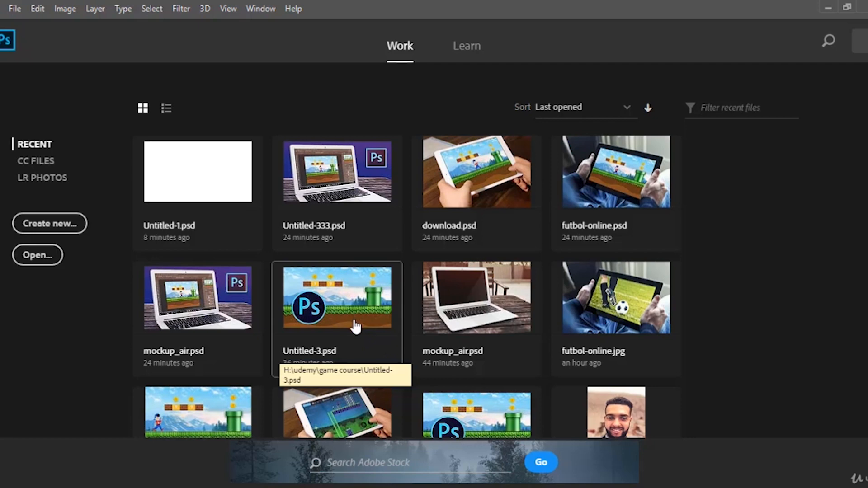
Open the Open dialog and browse the folders on several drives.
{"action": "left_click", "coordinate": [15, 9]}
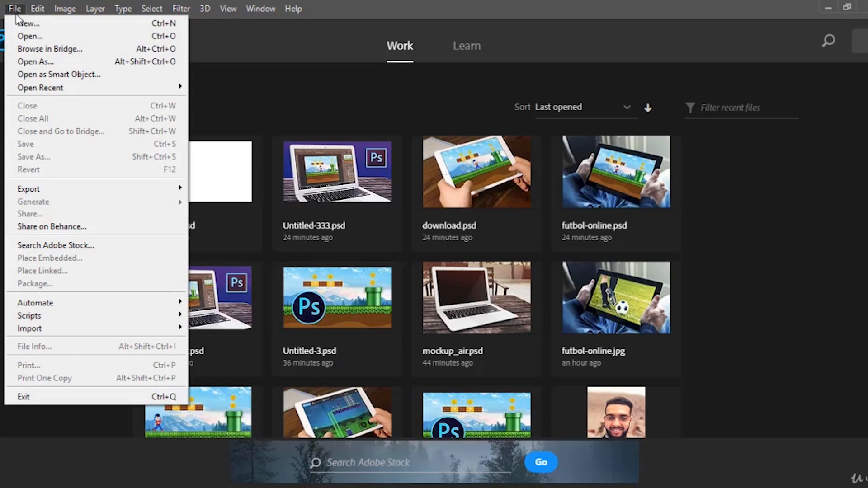
{"action": "left_click", "coordinate": [30, 36]}
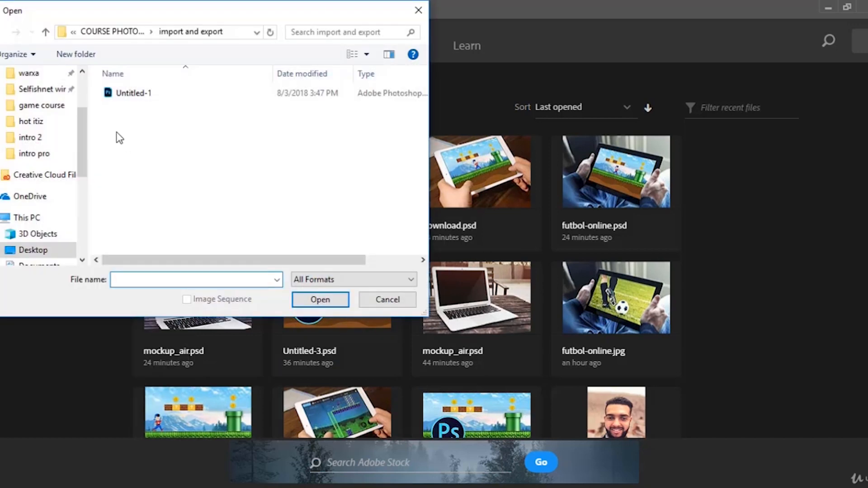
{"action": "scroll", "coordinate": [81, 199], "scroll_direction": "down", "scroll_amount": 1}
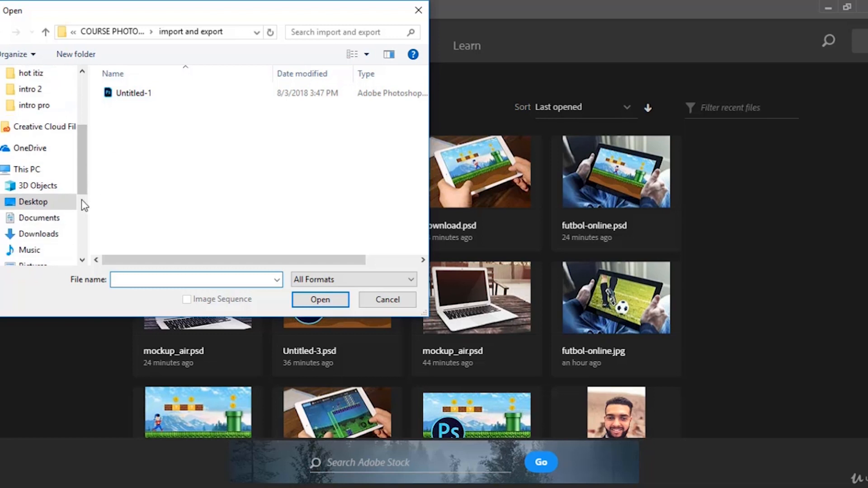
{"action": "scroll", "coordinate": [116, 190], "scroll_direction": "right", "scroll_amount": 1}
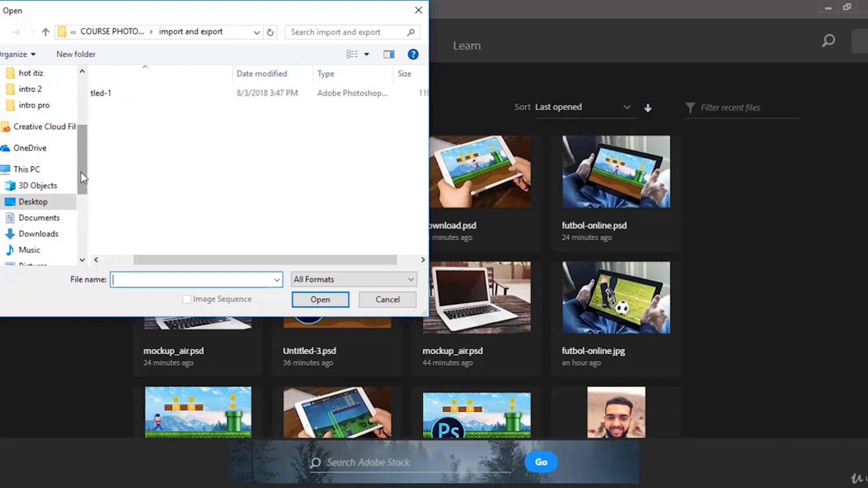
{"action": "left_click_drag", "start_coordinate": [81, 173], "coordinate": [80, 225]}
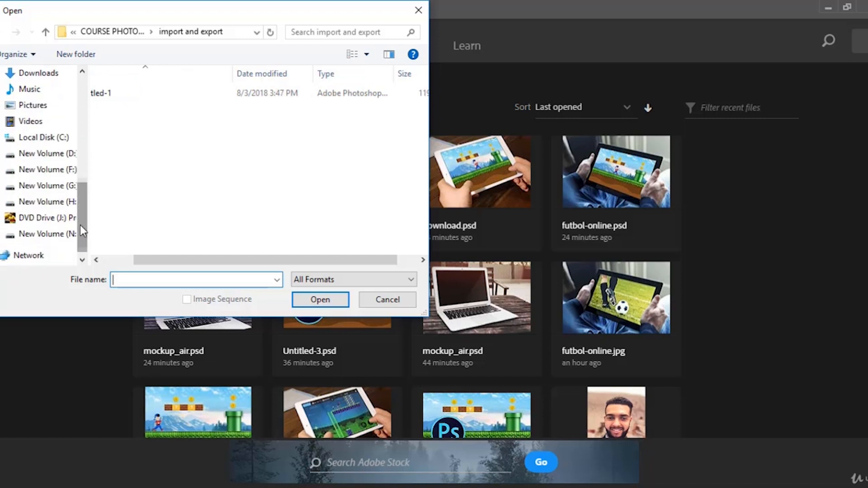
{"action": "left_click", "coordinate": [55, 185]}
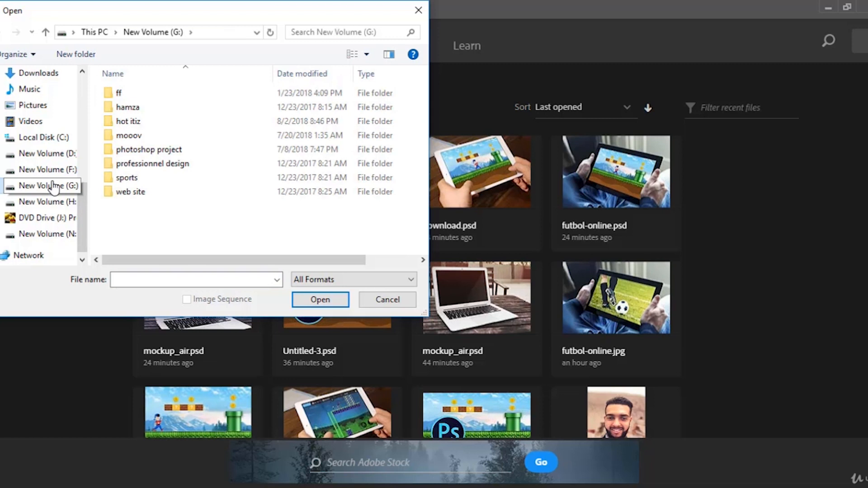
{"action": "left_click", "coordinate": [46, 169]}
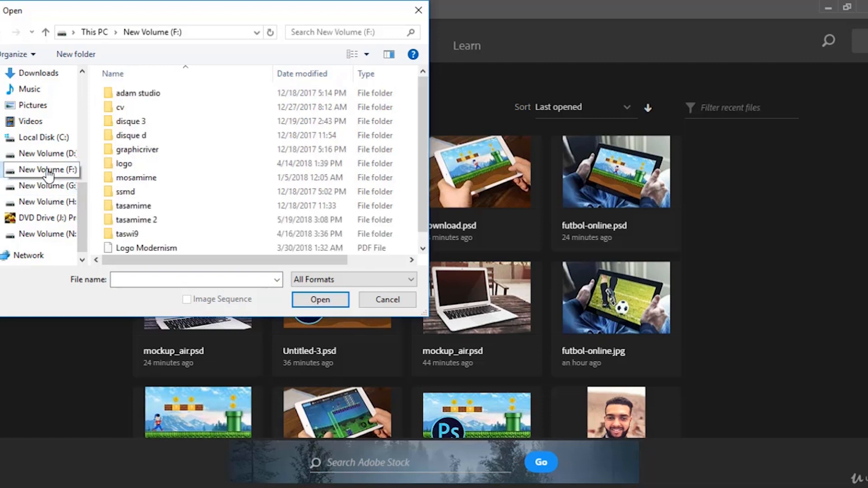
{"action": "left_click", "coordinate": [50, 203]}
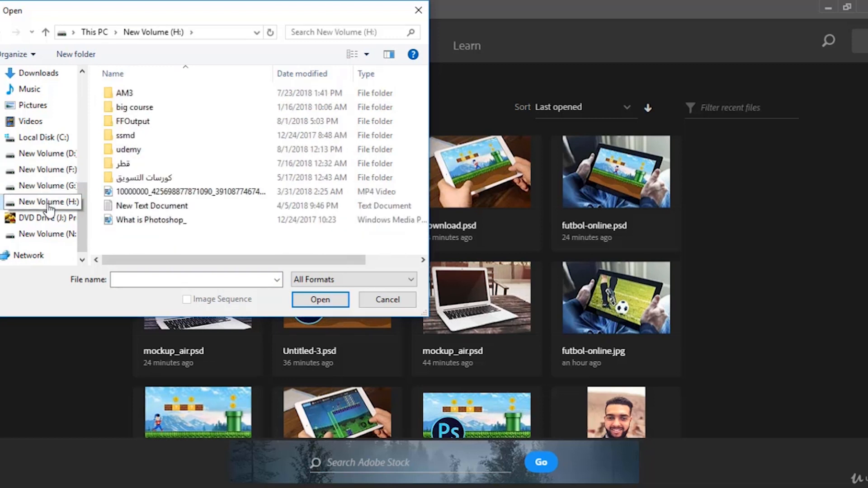
{"action": "left_click", "coordinate": [50, 187]}
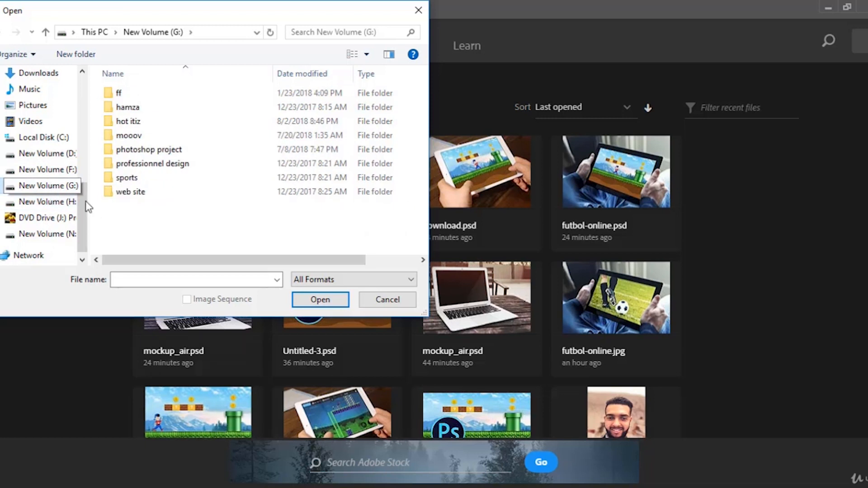
{"action": "scroll", "coordinate": [41, 172], "scroll_direction": "up", "scroll_amount": 2}
{"action": "scroll", "coordinate": [40, 169], "scroll_direction": "up", "scroll_amount": 5}
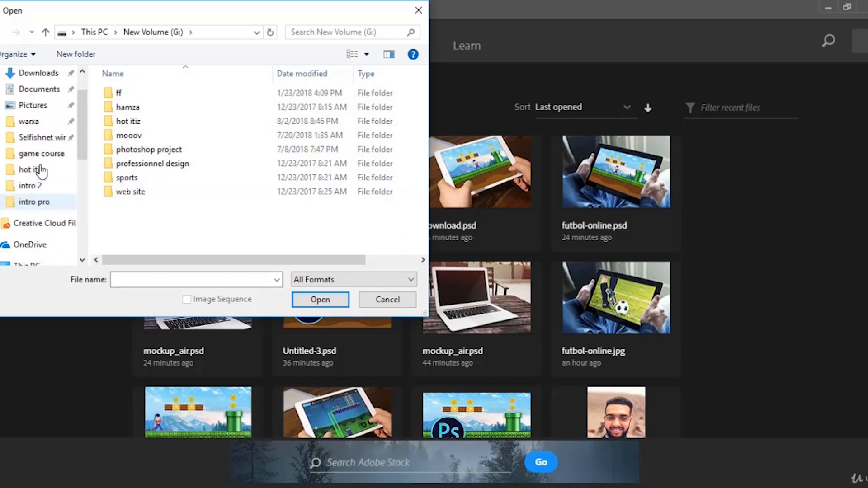
Open the image blue-eyes-close-up-eye-890550 from the COURSE PHOTOSHOP BEGINNERS folder on the Desktop.
{"action": "left_click", "coordinate": [33, 99]}
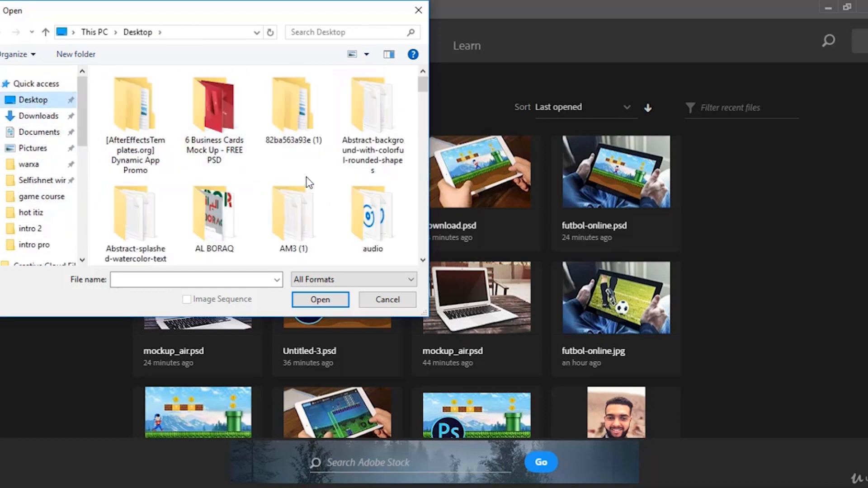
{"action": "scroll", "coordinate": [305, 177], "scroll_direction": "down", "scroll_amount": 3}
{"action": "scroll", "coordinate": [285, 204], "scroll_direction": "down", "scroll_amount": 3}
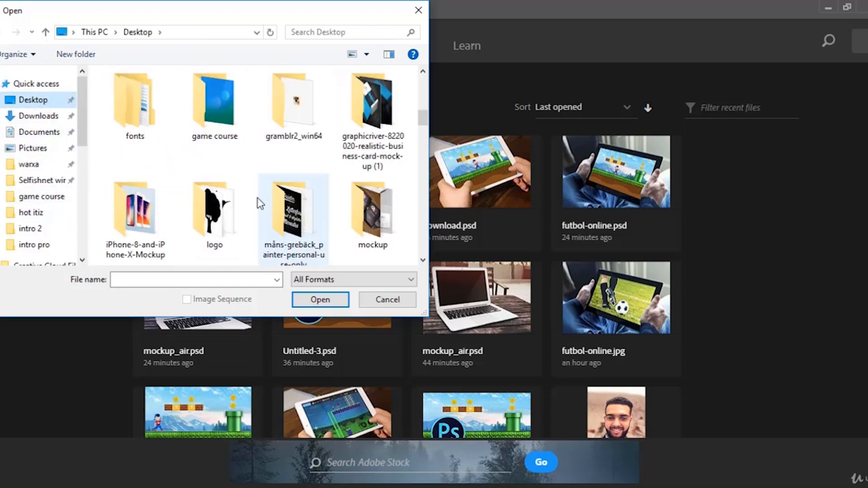
{"action": "scroll", "coordinate": [235, 172], "scroll_direction": "up", "scroll_amount": 3}
{"action": "double_click", "coordinate": [210, 123]}
{"action": "scroll", "coordinate": [316, 208], "scroll_direction": "down", "scroll_amount": 10}
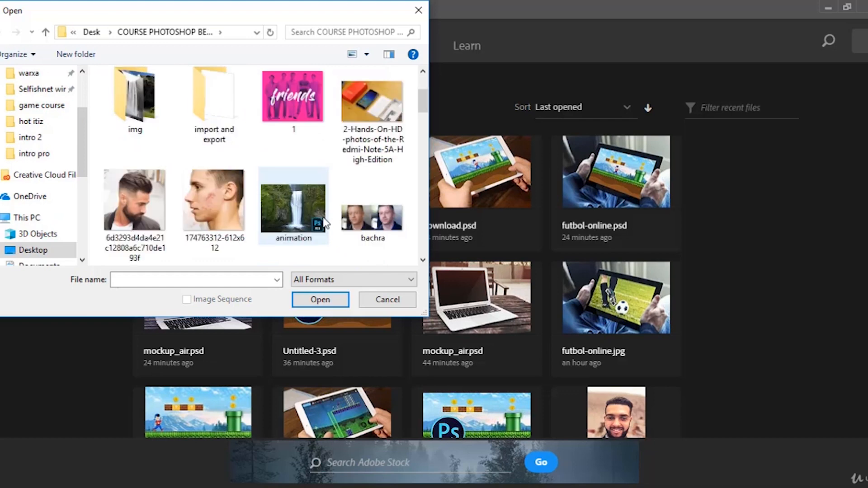
{"action": "scroll", "coordinate": [304, 240], "scroll_direction": "up", "scroll_amount": 2}
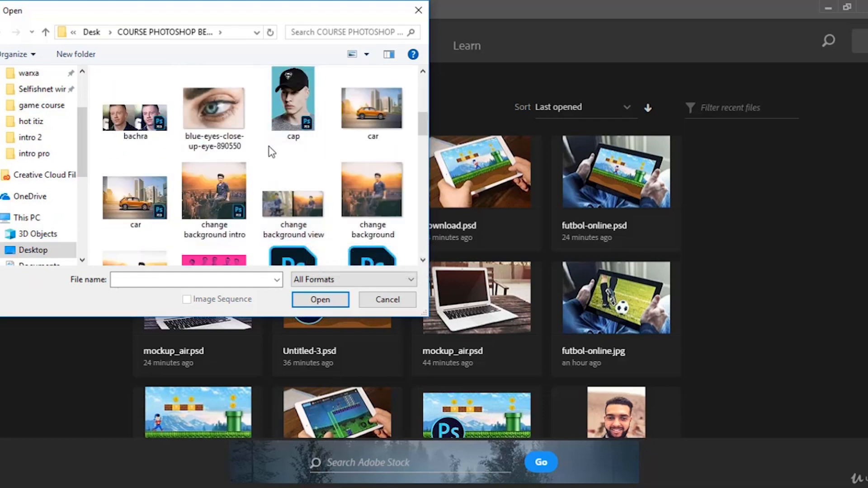
{"action": "scroll", "coordinate": [313, 183], "scroll_direction": "down", "scroll_amount": 3}
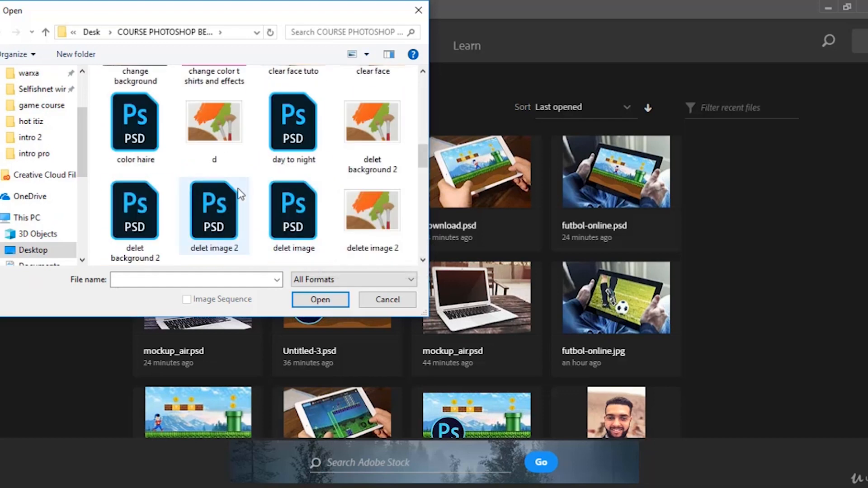
{"action": "scroll", "coordinate": [225, 192], "scroll_direction": "up", "scroll_amount": 3}
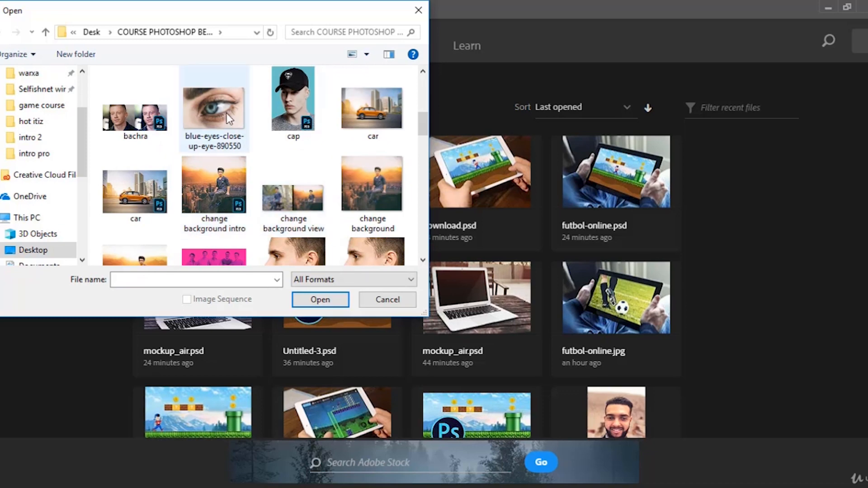
{"action": "left_click", "coordinate": [213, 110]}
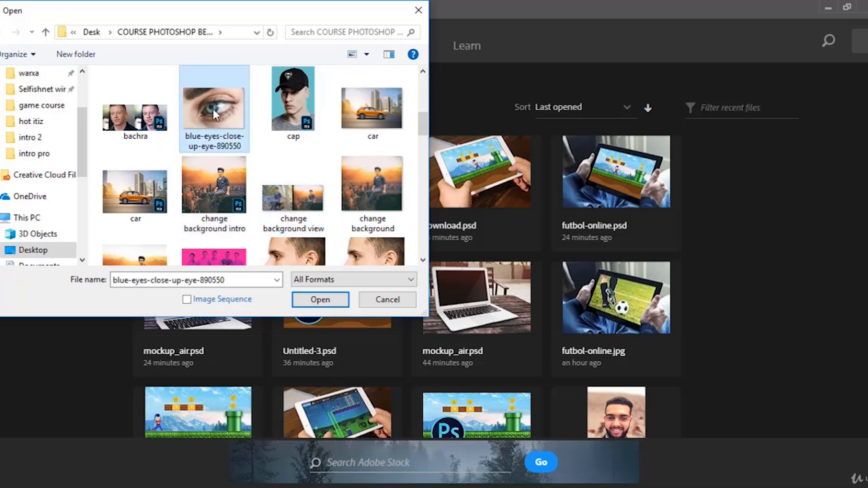
{"action": "left_click", "coordinate": [320, 300]}
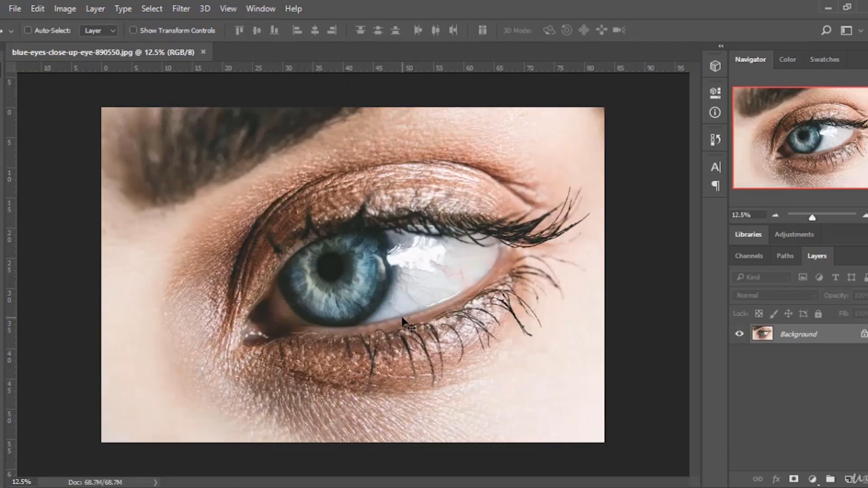
Close the eye photo document and switch to File Explorer.
{"action": "left_click", "coordinate": [202, 52]}
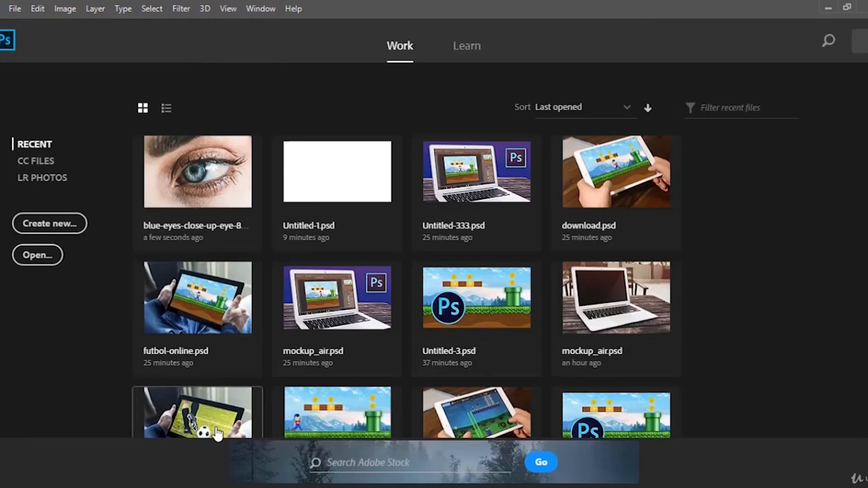
{"action": "mouse_move", "coordinate": [198, 487]}
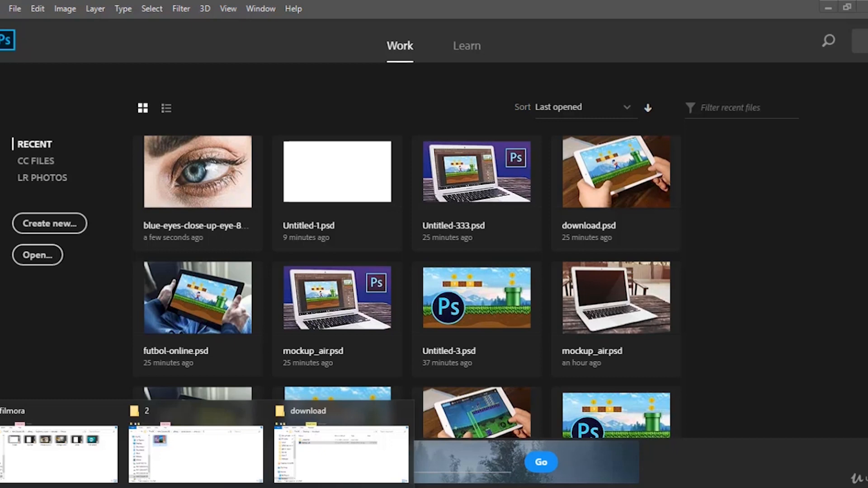
{"action": "right_click", "coordinate": [198, 487]}
{"action": "left_click", "coordinate": [77, 427]}
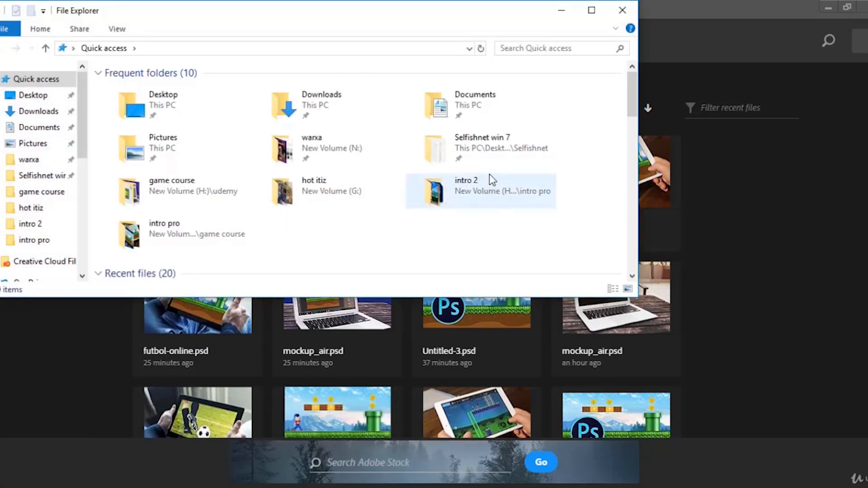
Browse through the course folders and the Desktop in File Explorer.
{"action": "double_click", "coordinate": [135, 190]}
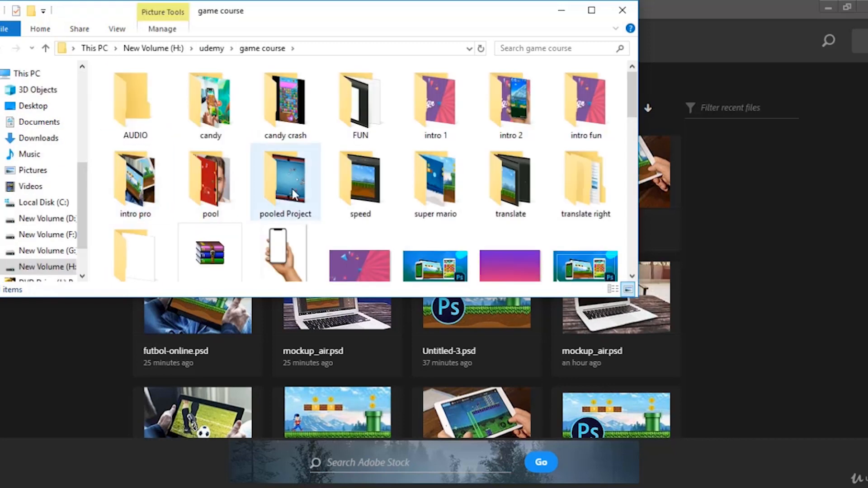
{"action": "scroll", "coordinate": [293, 193], "scroll_direction": "down", "scroll_amount": 2}
{"action": "left_click", "coordinate": [210, 48]}
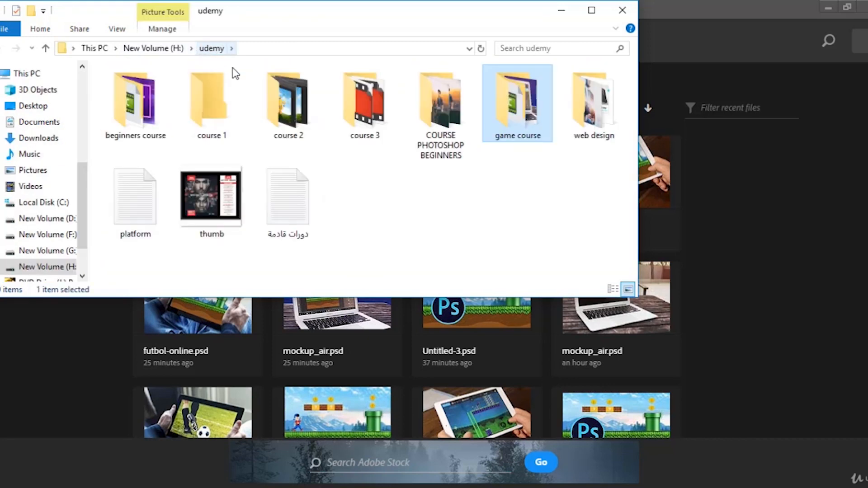
{"action": "double_click", "coordinate": [135, 104]}
{"action": "scroll", "coordinate": [479, 220], "scroll_direction": "down", "scroll_amount": 5}
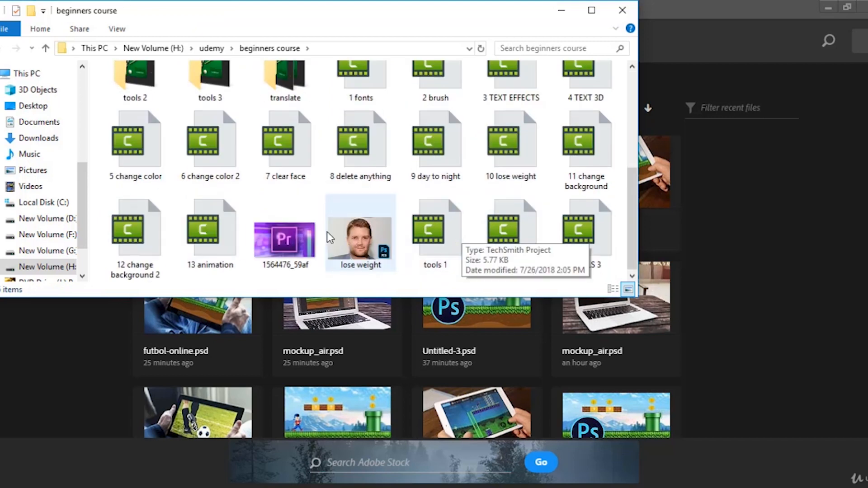
{"action": "scroll", "coordinate": [316, 233], "scroll_direction": "up", "scroll_amount": 3}
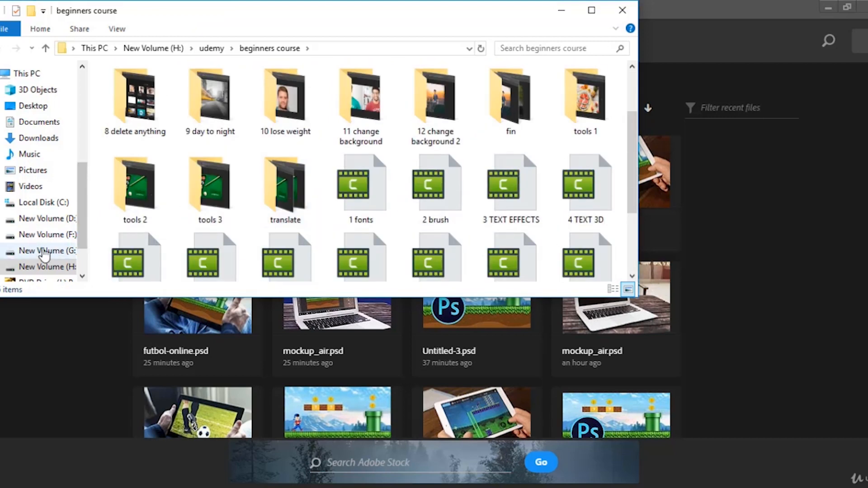
{"action": "double_click", "coordinate": [587, 104]}
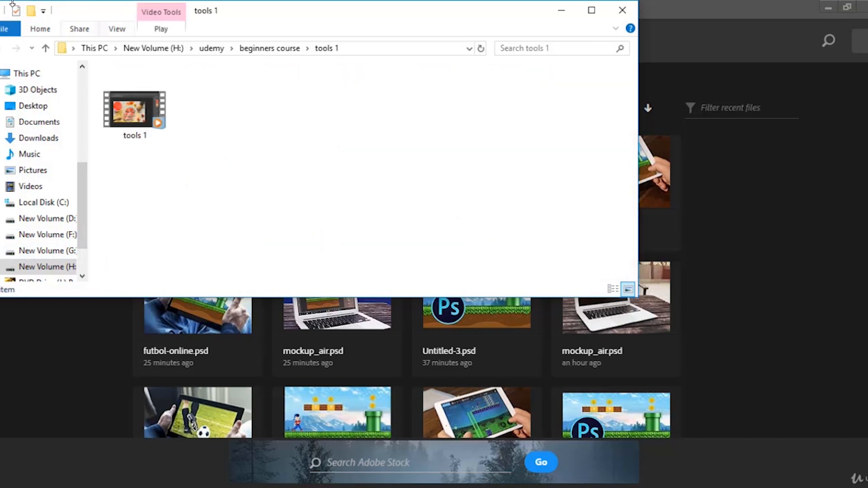
{"action": "left_click", "coordinate": [45, 48]}
{"action": "scroll", "coordinate": [53, 199], "scroll_direction": "up", "scroll_amount": 2}
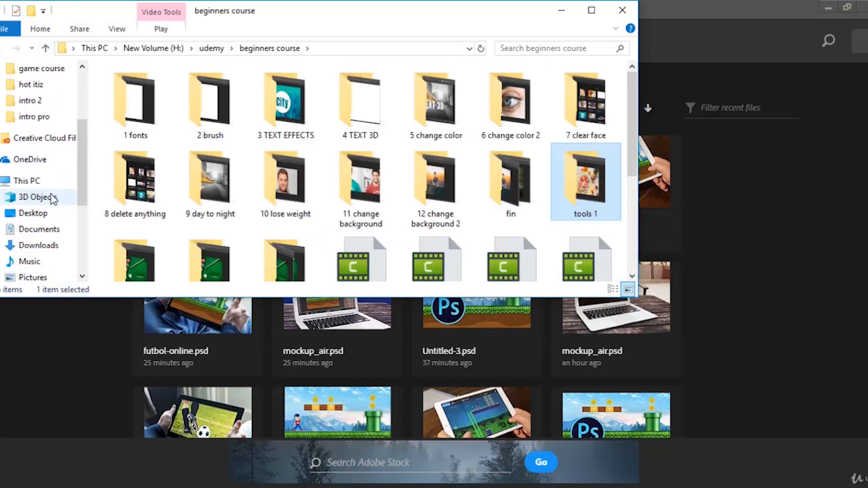
{"action": "scroll", "coordinate": [53, 199], "scroll_direction": "up", "scroll_amount": 3}
{"action": "left_click", "coordinate": [36, 95]}
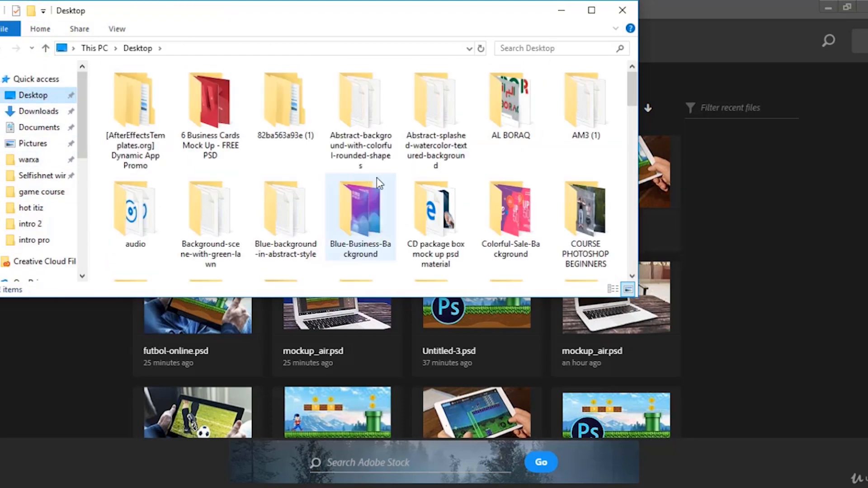
{"action": "scroll", "coordinate": [384, 185], "scroll_direction": "down", "scroll_amount": 4}
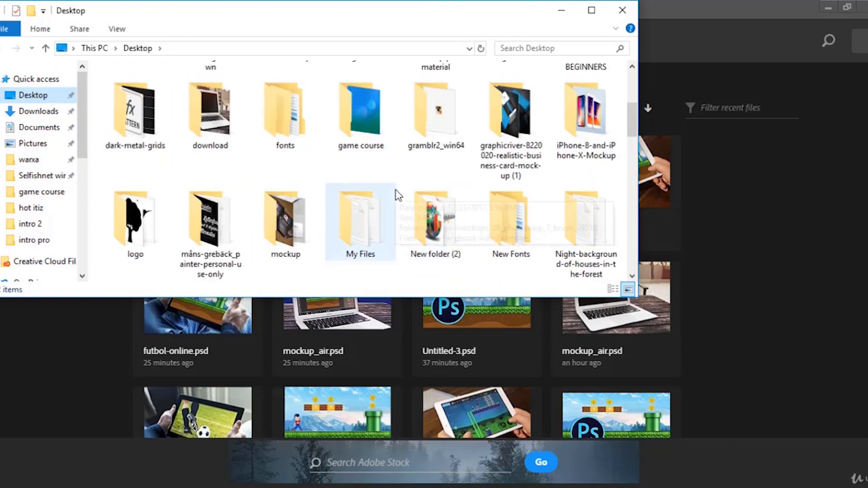
{"action": "scroll", "coordinate": [334, 204], "scroll_direction": "up", "scroll_amount": 4}
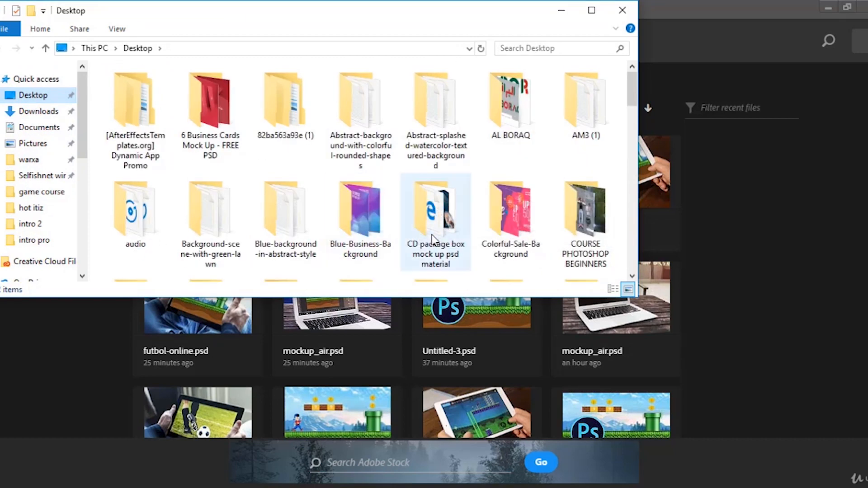
Drag the bearded man photo from the COURSE PHOTOSHOP BEGINNERS folder into Photoshop to open it, then minimize File Explorer.
{"action": "double_click", "coordinate": [576, 213]}
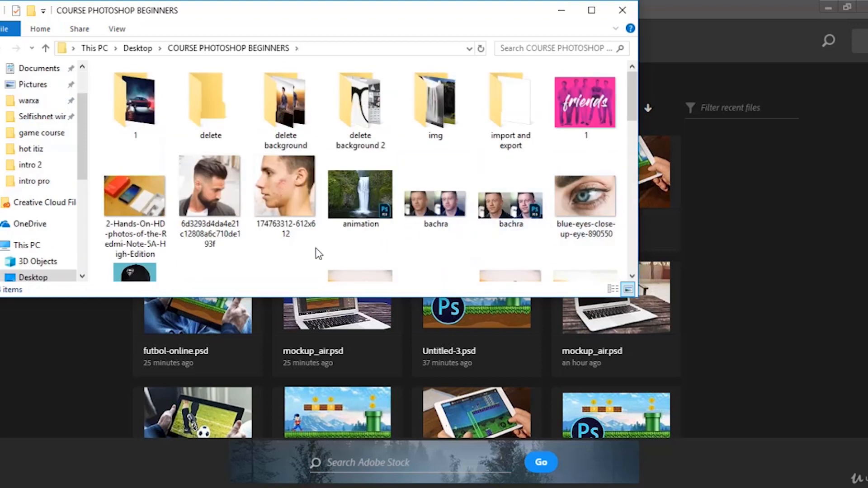
{"action": "left_click", "coordinate": [219, 197]}
{"action": "scroll", "coordinate": [368, 226], "scroll_direction": "down", "scroll_amount": 2}
{"action": "scroll", "coordinate": [367, 226], "scroll_direction": "up", "scroll_amount": 2}
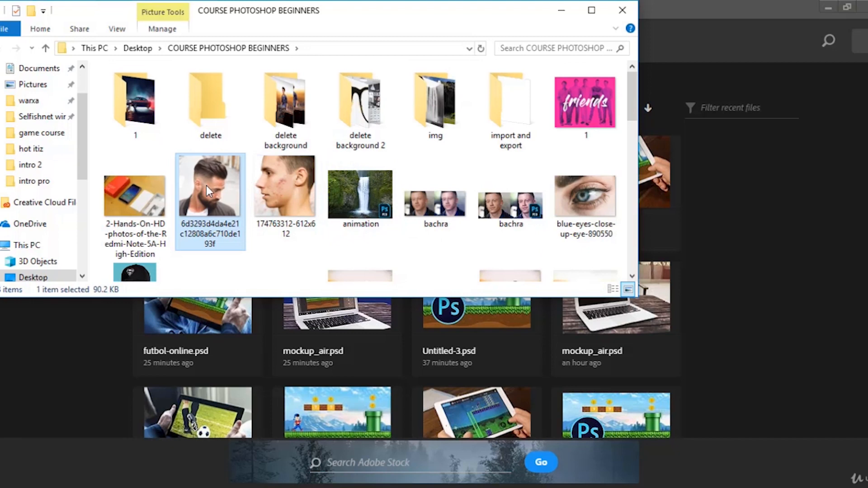
{"action": "left_click_drag", "start_coordinate": [206, 185], "coordinate": [766, 308]}
{"action": "left_click", "coordinate": [562, 10]}
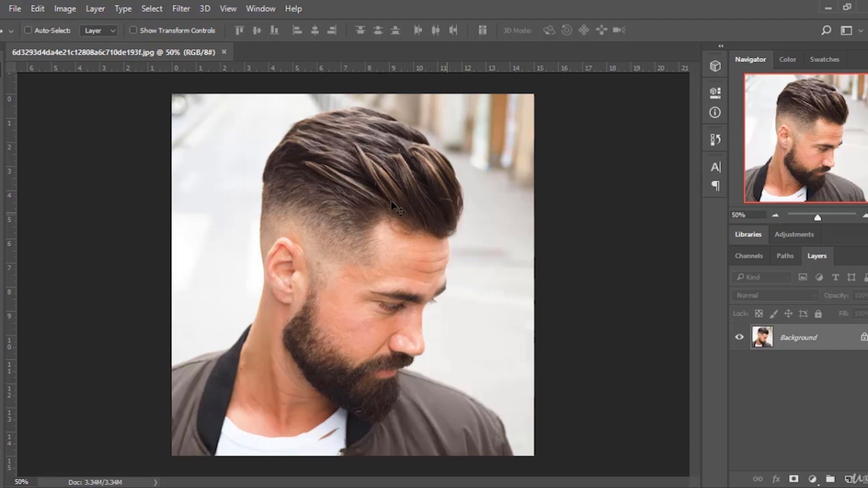
{"action": "left_click", "coordinate": [12, 8]}
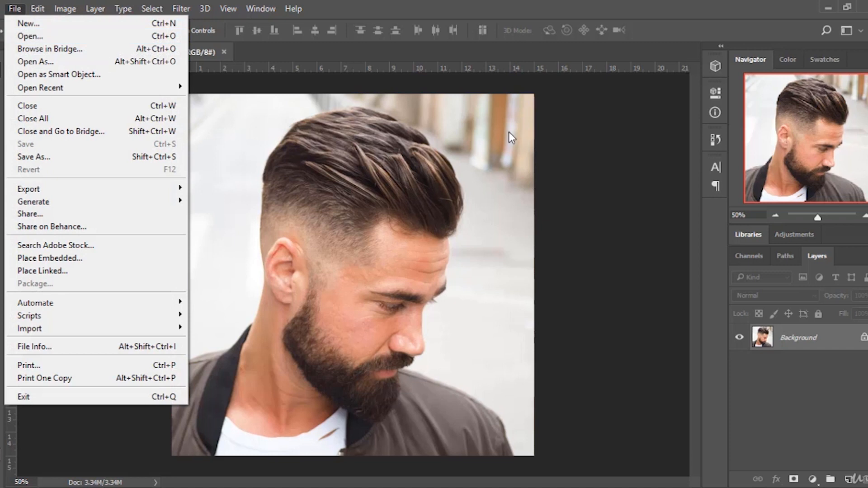
{"action": "left_click", "coordinate": [528, 61]}
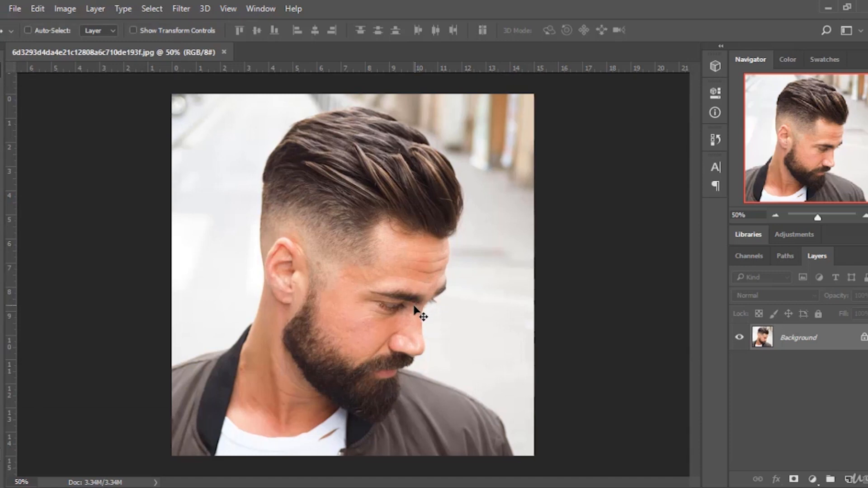
Unlock the background layer and add the text "design" near the photo's upper left with the Type tool.
{"action": "left_click", "coordinate": [863, 338]}
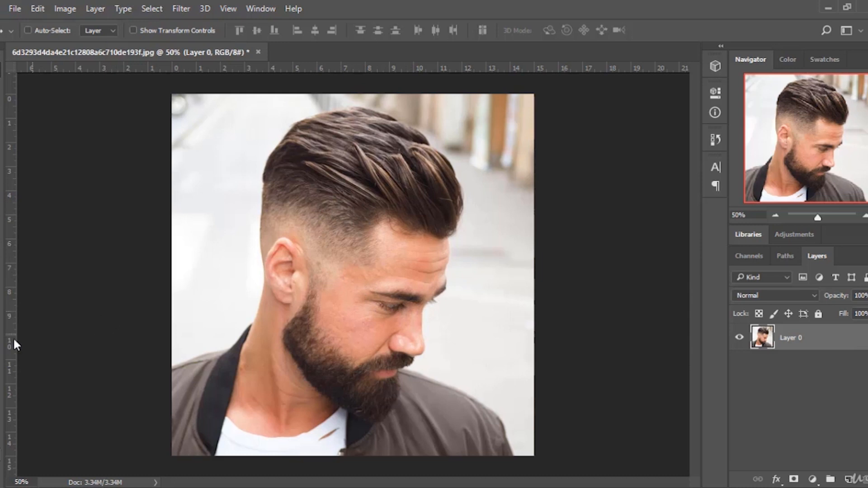
{"action": "key", "text": "t"}
{"action": "left_click", "coordinate": [218, 166]}
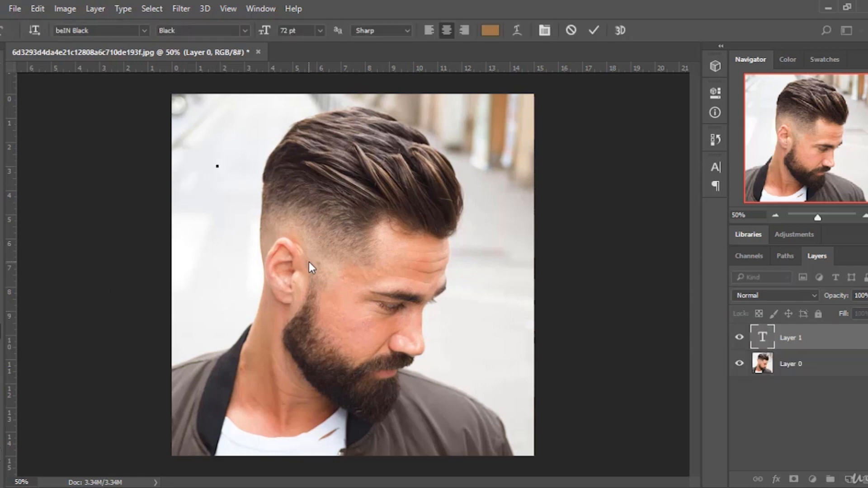
{"action": "type", "text": "desig"}
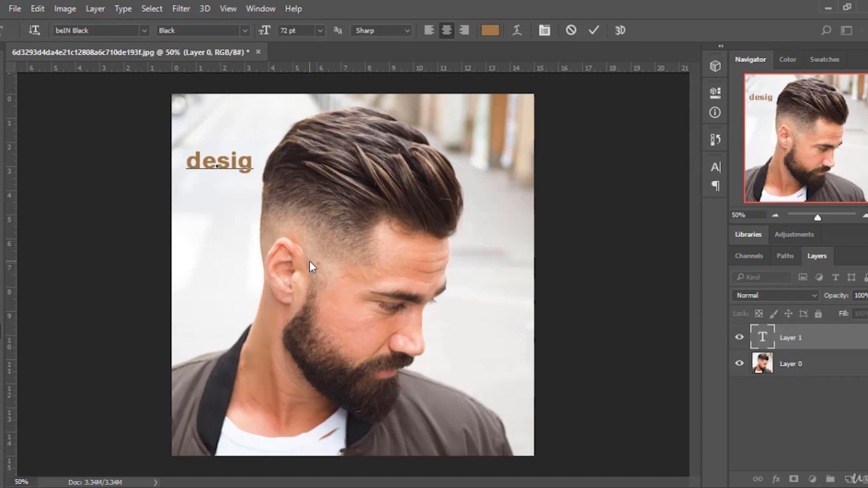
{"action": "key", "text": "BackSpace"}
{"action": "type", "text": "n"}
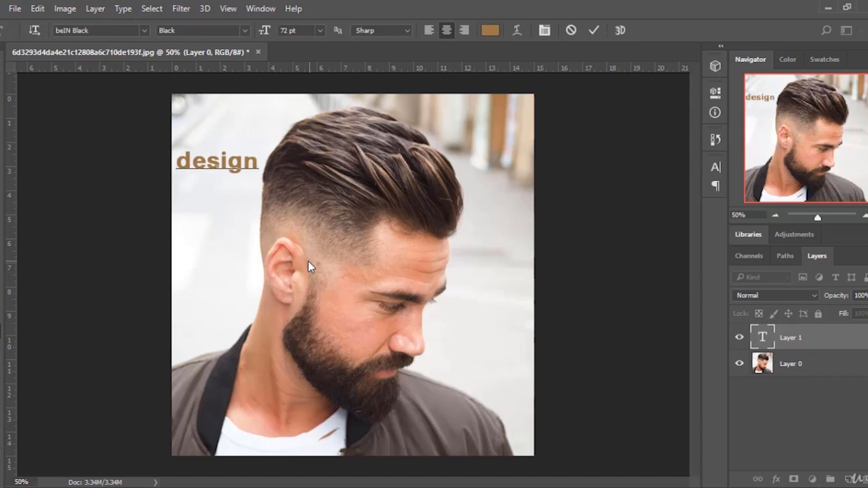
Move the "design" text over the lower part of the photo and scale it to about 293% wide by 334% high.
{"action": "left_click_drag", "start_coordinate": [179, 159], "coordinate": [399, 417]}
{"action": "left_click", "coordinate": [1, 70]}
{"action": "left_click", "coordinate": [213, 31]}
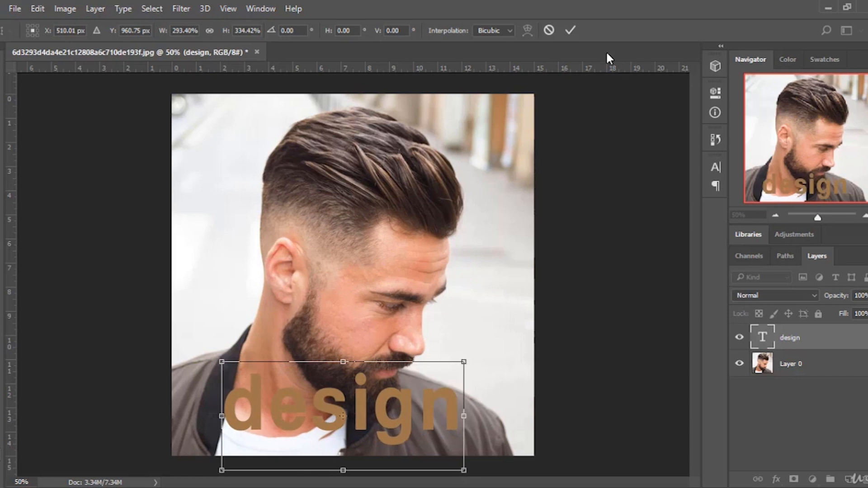
{"action": "left_click", "coordinate": [569, 30]}
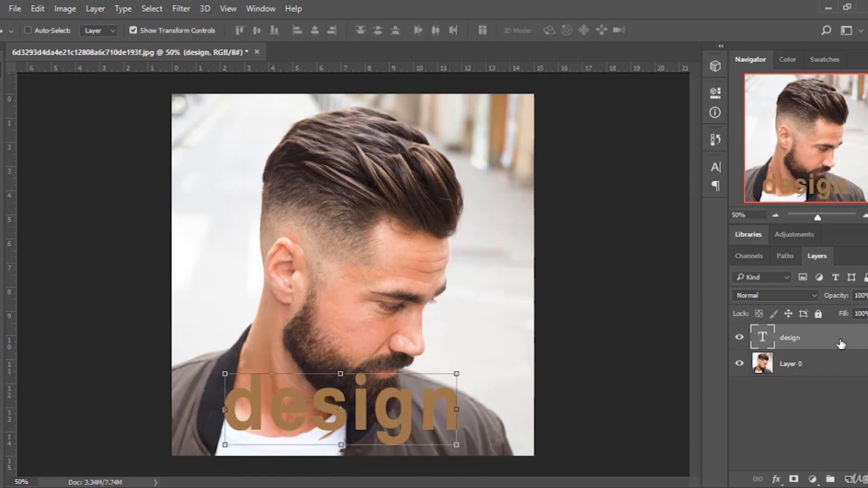
Set the text layer's opacity to 49% and turn off Show Transform Controls.
{"action": "left_click", "coordinate": [866, 296]}
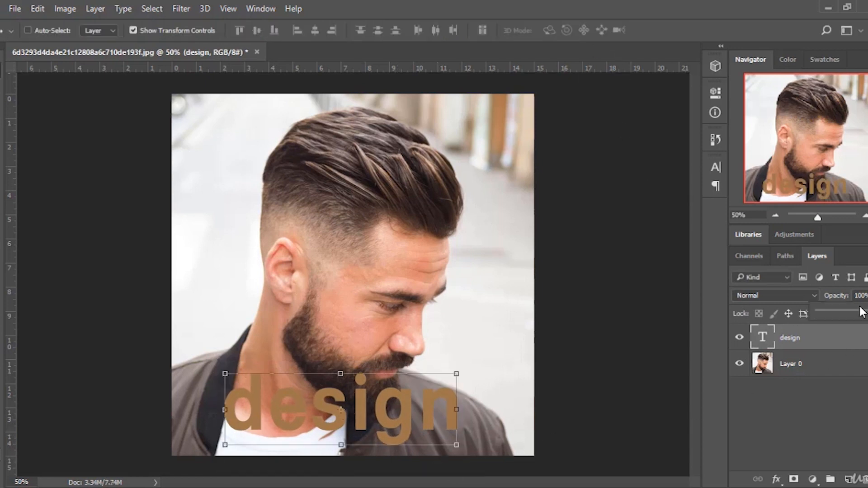
{"action": "left_click_drag", "start_coordinate": [858, 314], "coordinate": [857, 312]}
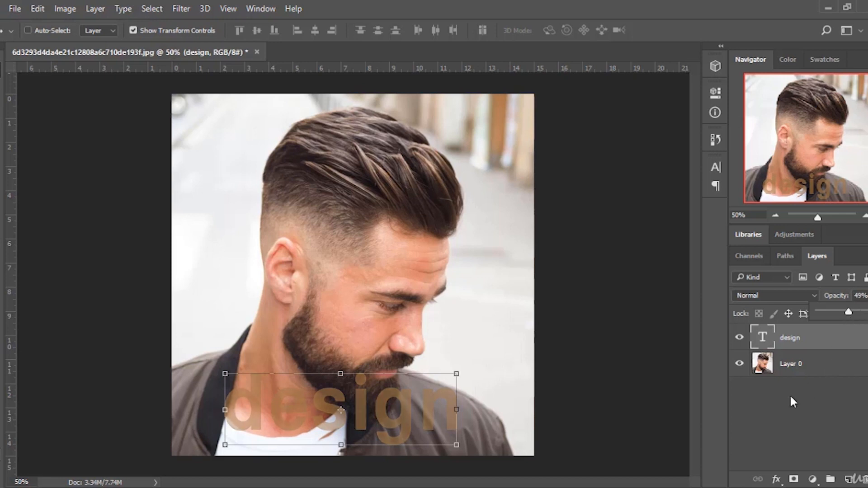
{"action": "left_click", "coordinate": [829, 346]}
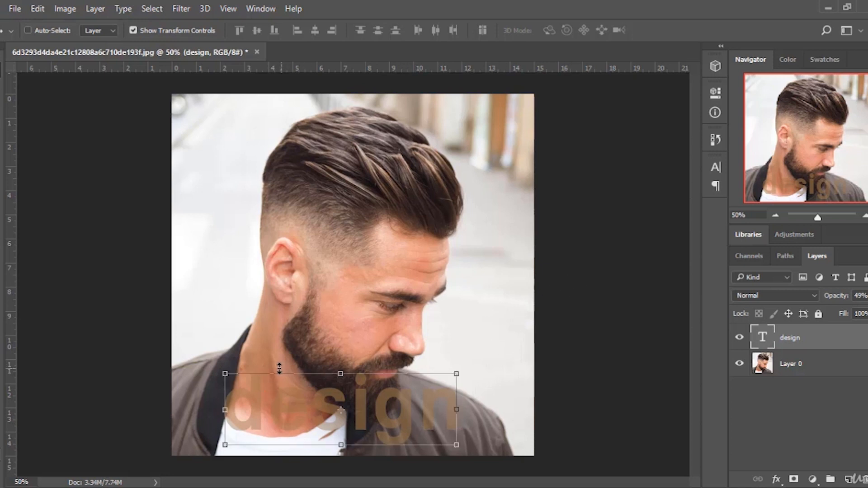
{"action": "left_click", "coordinate": [132, 30]}
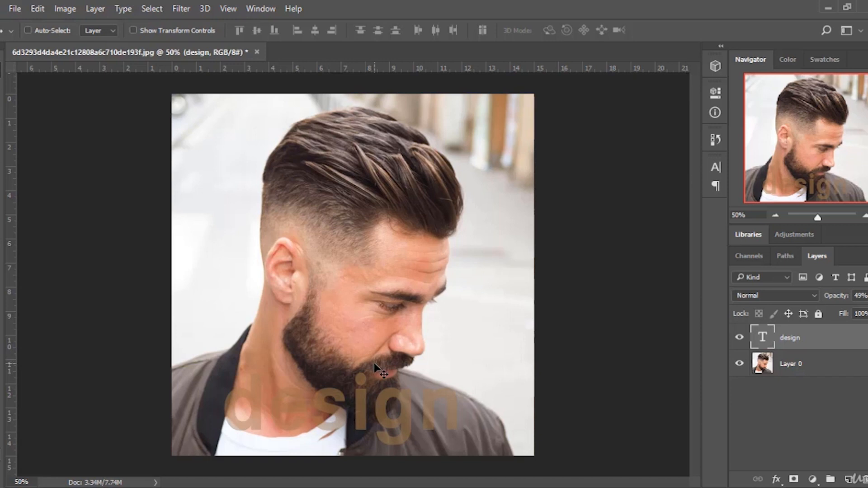
Save the document as a Photoshop file named "1 design" in the COURSE PHOTOSHOP BEGINNERS folder.
{"action": "left_click", "coordinate": [15, 9]}
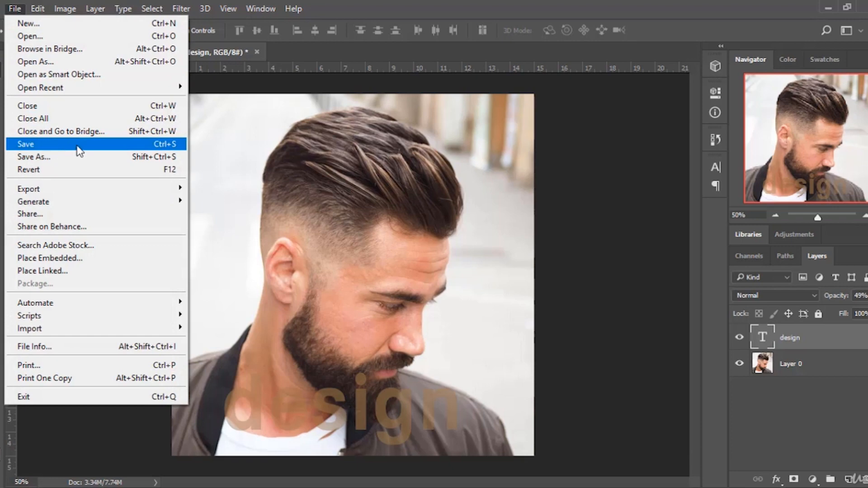
{"action": "left_click", "coordinate": [28, 145]}
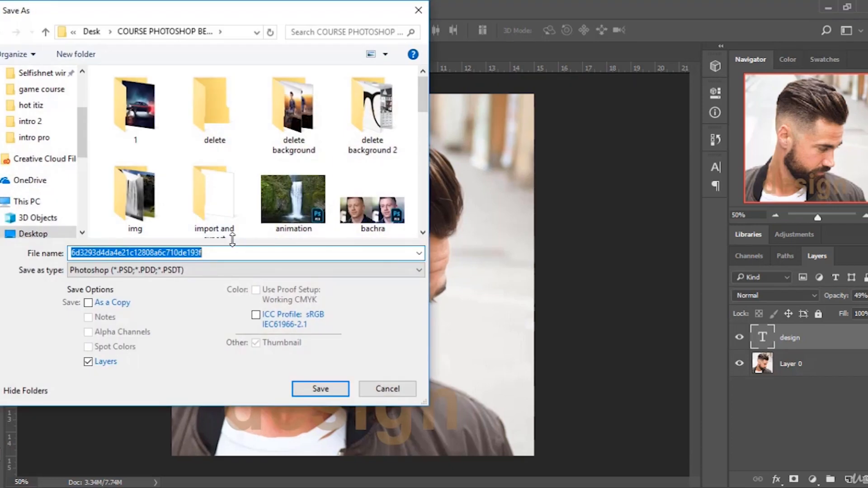
{"action": "scroll", "coordinate": [233, 184], "scroll_direction": "down", "scroll_amount": 5}
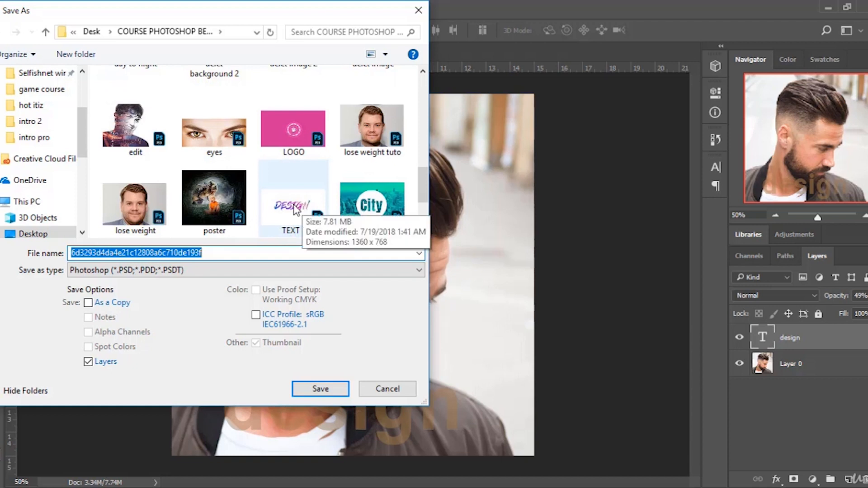
{"action": "left_click", "coordinate": [117, 270]}
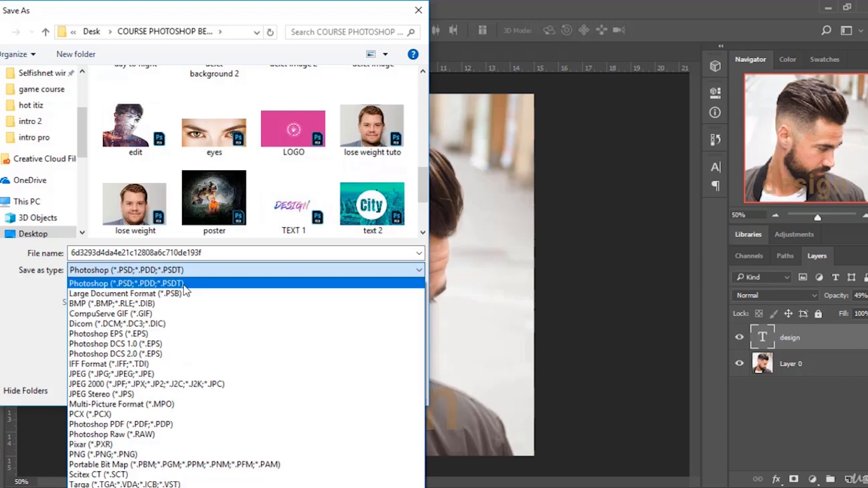
{"action": "left_click", "coordinate": [210, 252]}
{"action": "double_click", "coordinate": [209, 252]}
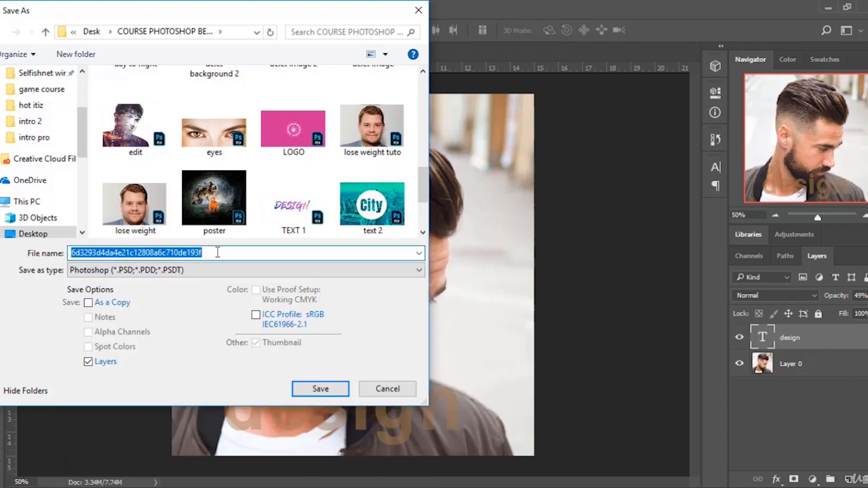
{"action": "type", "text": "1 design"}
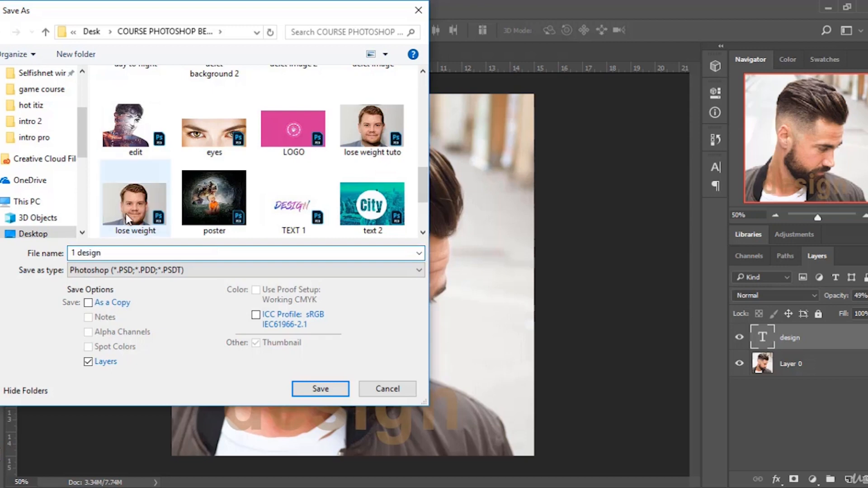
{"action": "left_click", "coordinate": [329, 390]}
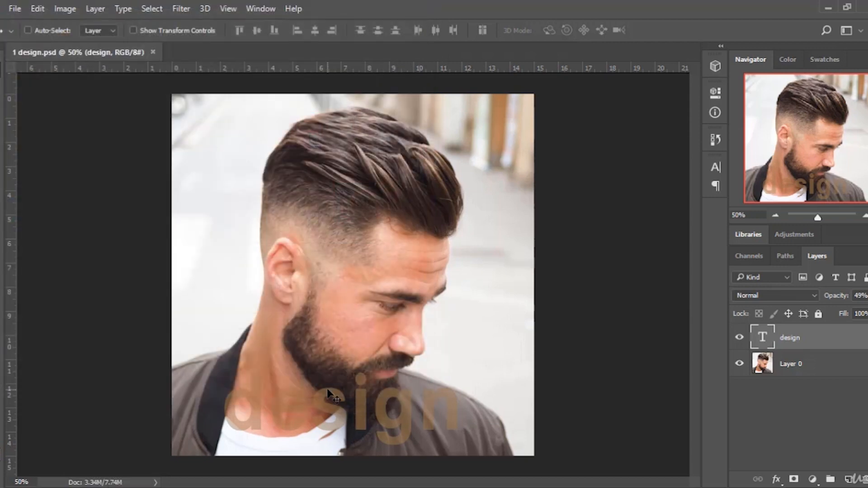
Close the document and reopen 1 design from the COURSE PHOTOSHOP BEGINNERS folder in File Explorer.
{"action": "left_click", "coordinate": [152, 52]}
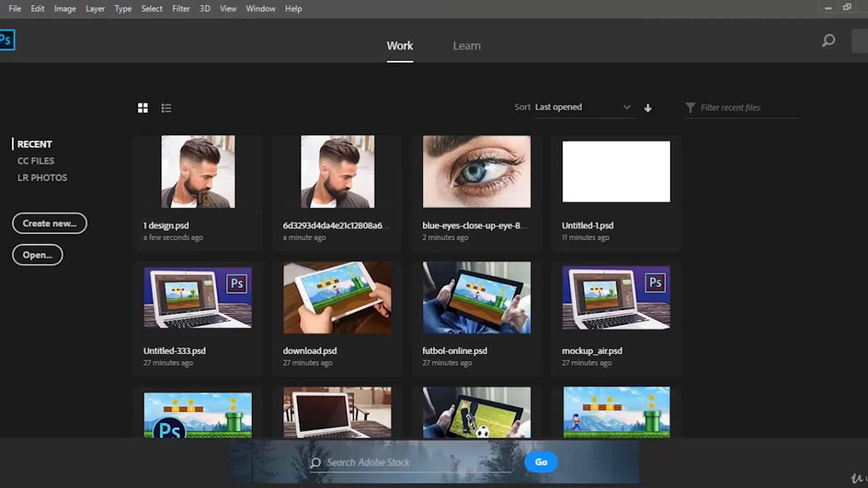
{"action": "left_click", "coordinate": [103, 487]}
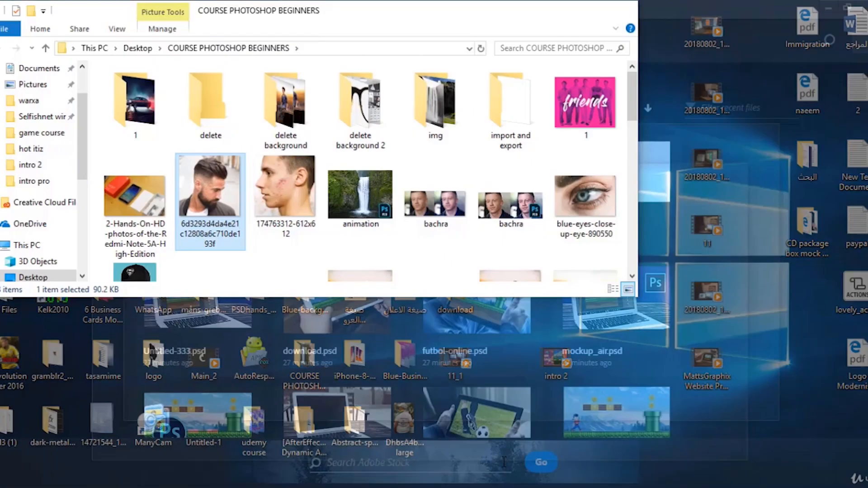
{"action": "left_click", "coordinate": [487, 452]}
{"action": "scroll", "coordinate": [326, 256], "scroll_direction": "down", "scroll_amount": 3}
{"action": "scroll", "coordinate": [344, 257], "scroll_direction": "up", "scroll_amount": 3}
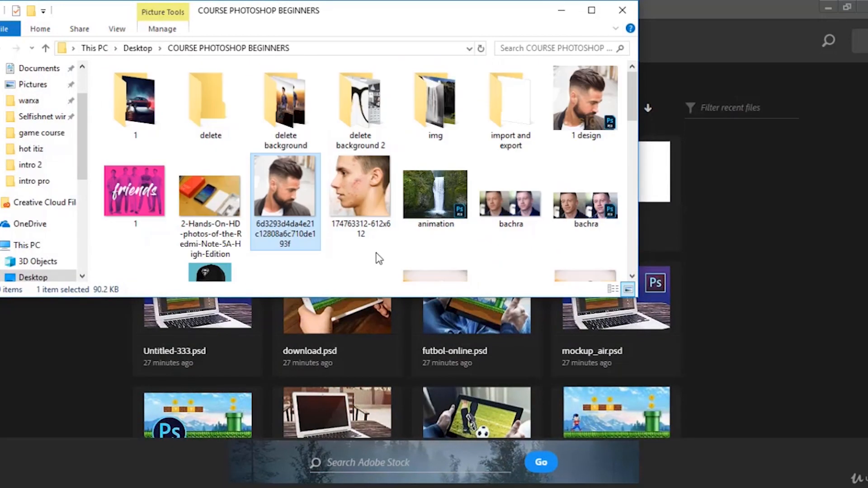
{"action": "left_click", "coordinate": [588, 95]}
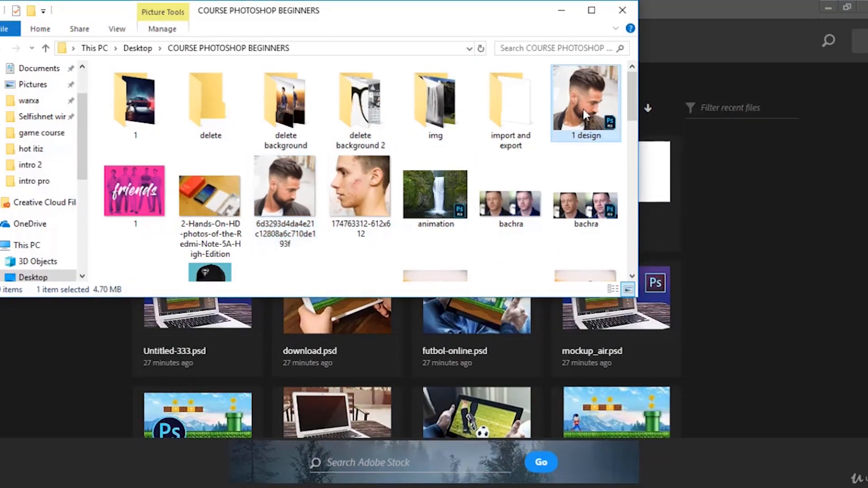
{"action": "double_click", "coordinate": [582, 109]}
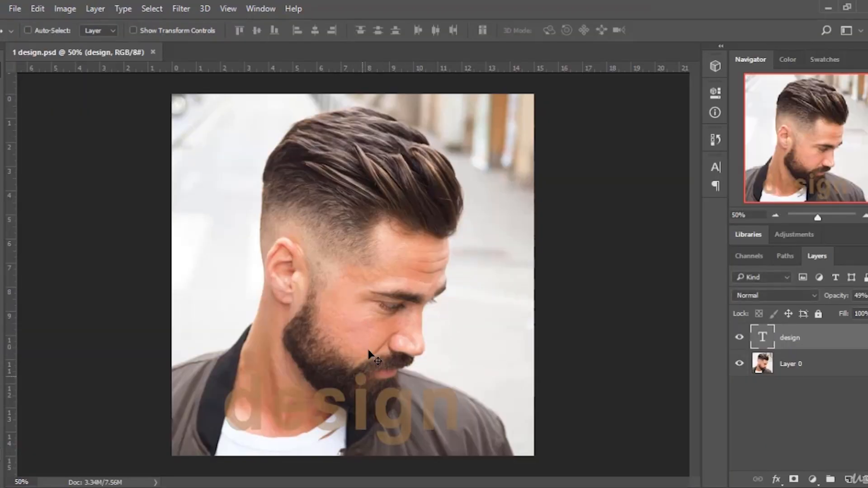
Nudge the text slightly left and save a PNG copy named "1 design" in the same folder.
{"action": "mouse_move", "coordinate": [405, 414]}
{"action": "left_mouse_down"}
{"action": "mouse_move", "coordinate": [411, 370]}
{"action": "mouse_move", "coordinate": [399, 415]}
{"action": "left_mouse_up"}
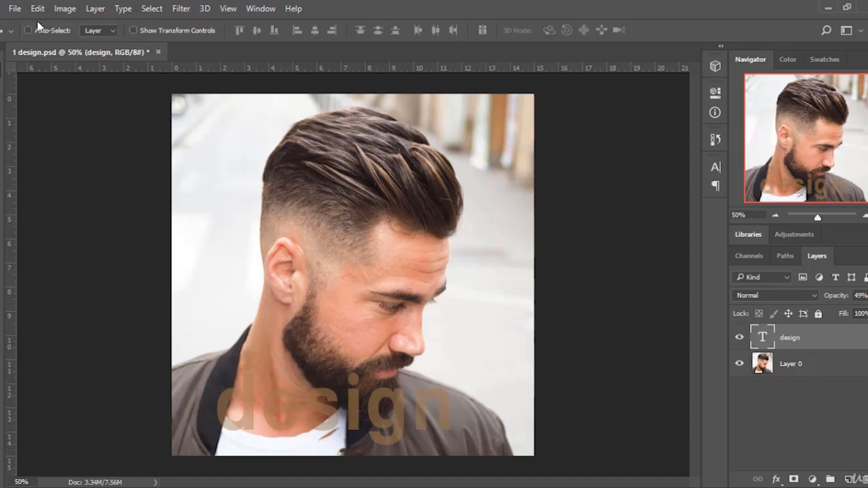
{"action": "left_click", "coordinate": [14, 7]}
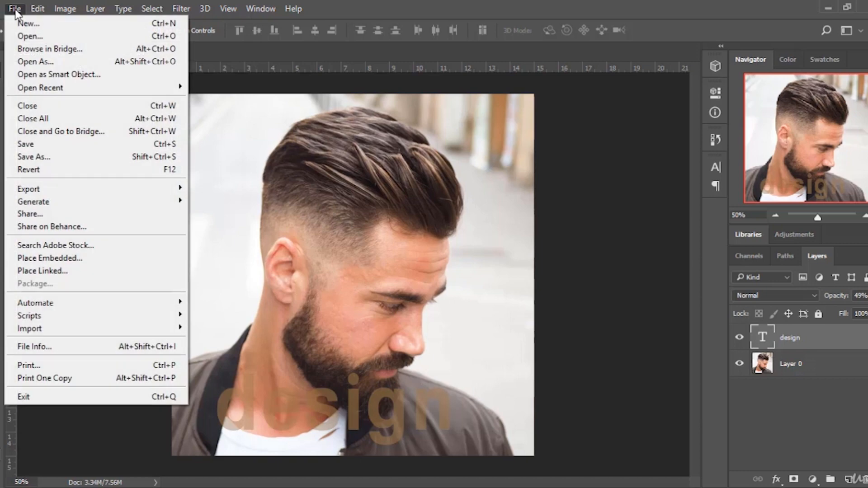
{"action": "left_click", "coordinate": [56, 159]}
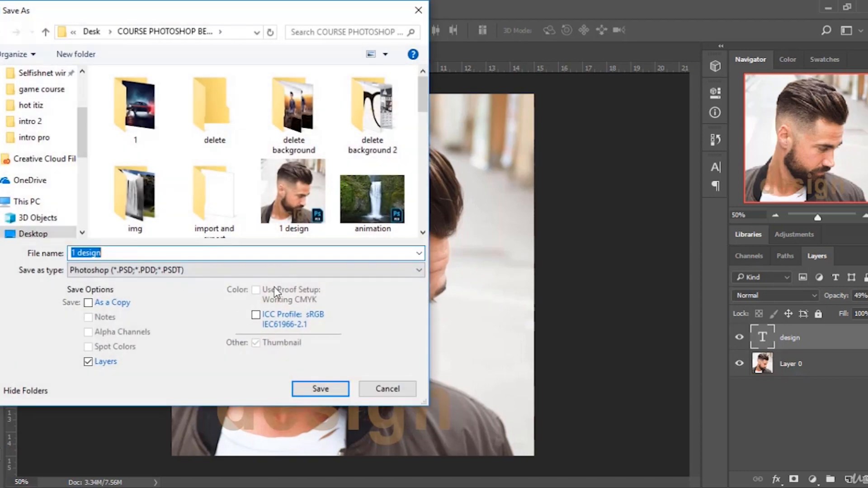
{"action": "left_click", "coordinate": [222, 267]}
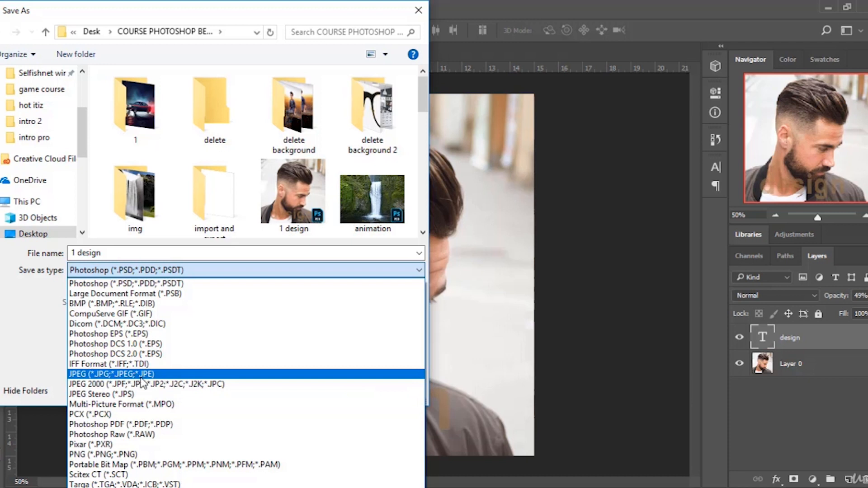
{"action": "left_click", "coordinate": [129, 454]}
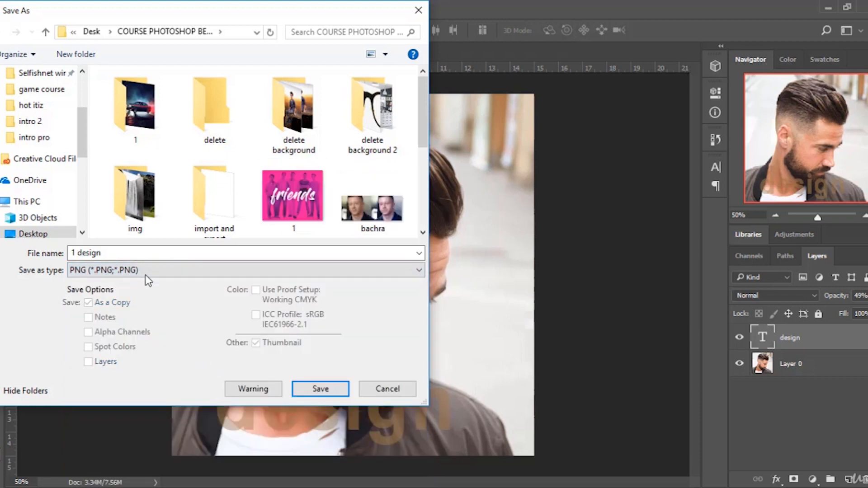
{"action": "scroll", "coordinate": [213, 112], "scroll_direction": "down", "scroll_amount": 5}
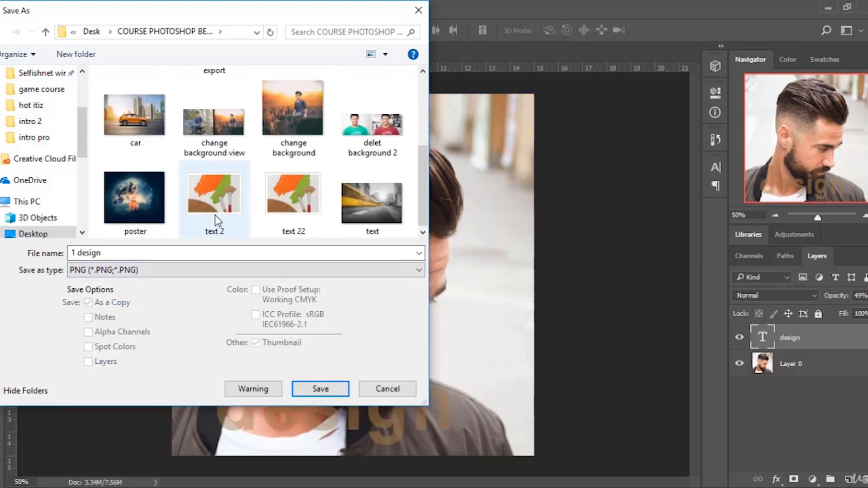
{"action": "scroll", "coordinate": [300, 191], "scroll_direction": "up", "scroll_amount": 5}
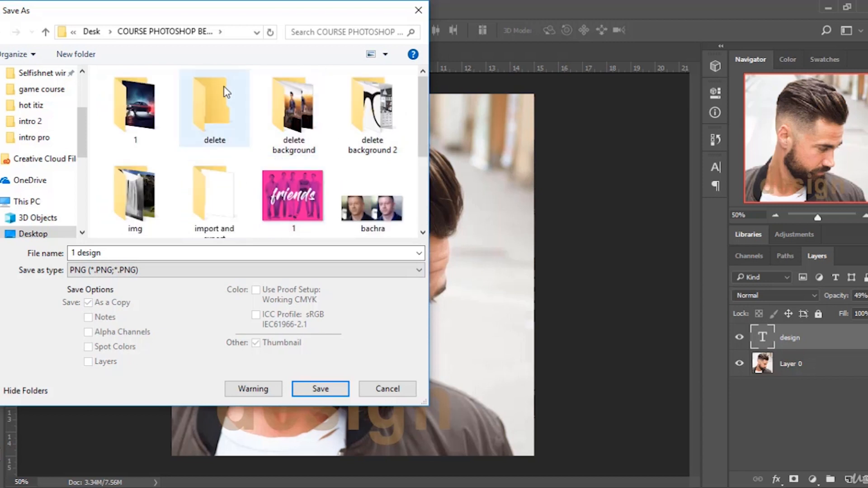
{"action": "left_click", "coordinate": [329, 388]}
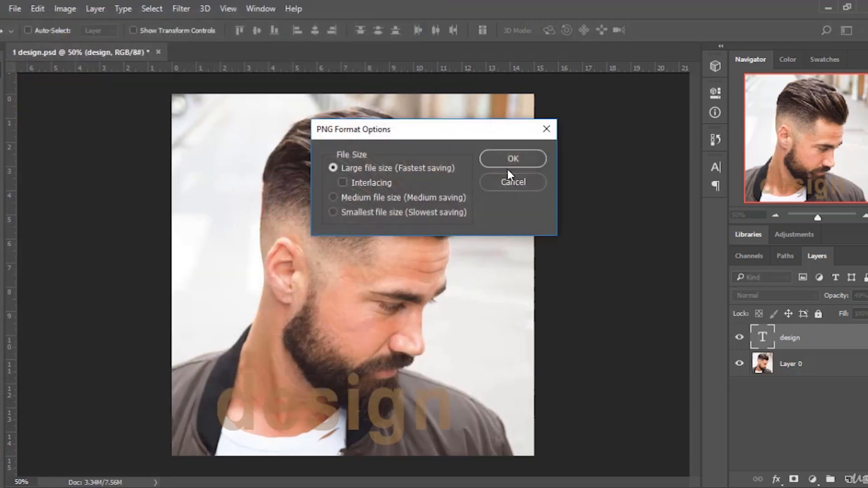
{"action": "left_click", "coordinate": [510, 160]}
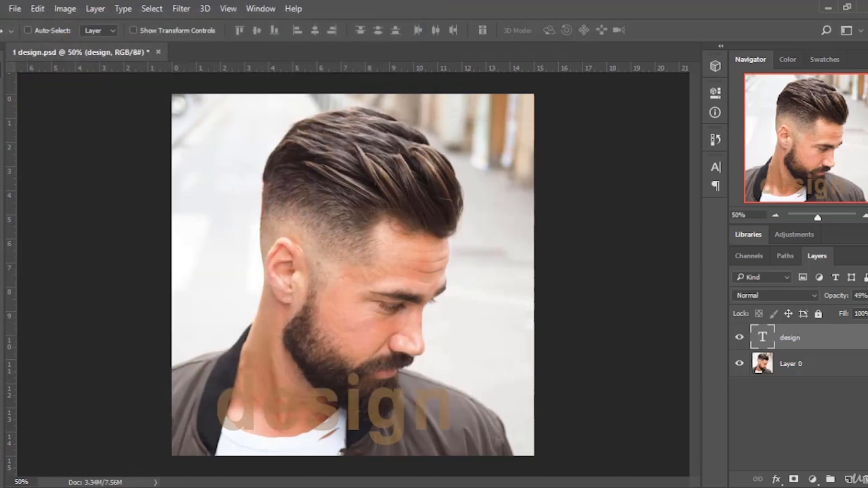
View the saved 1 design PNG from File Explorer in Windows Photo Viewer, then return to Photoshop.
{"action": "mouse_move", "coordinate": [492, 457]}
{"action": "left_click", "coordinate": [526, 447]}
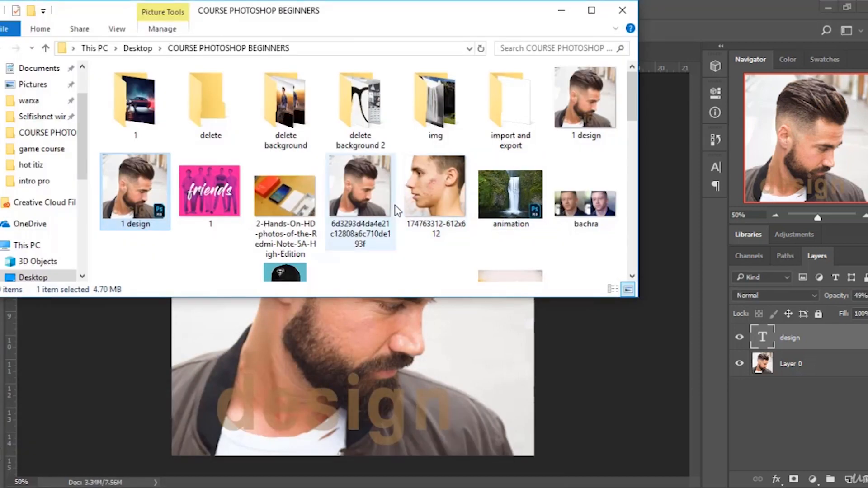
{"action": "double_click", "coordinate": [590, 104]}
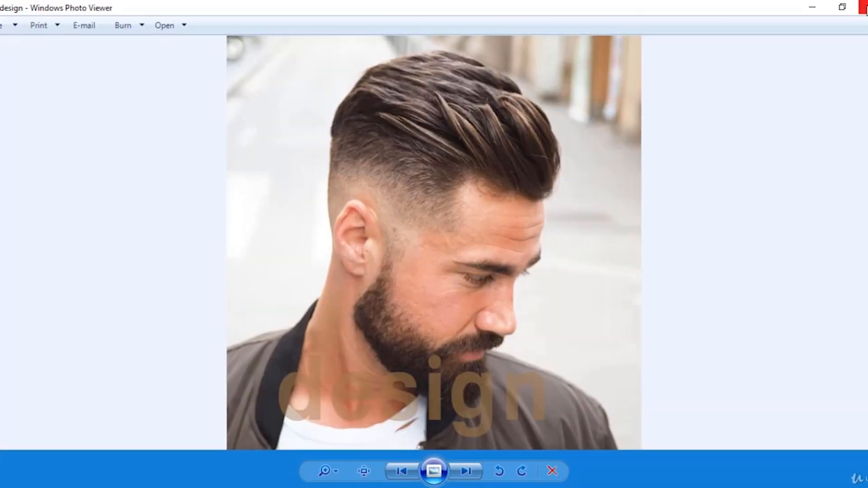
{"action": "left_click", "coordinate": [863, 7]}
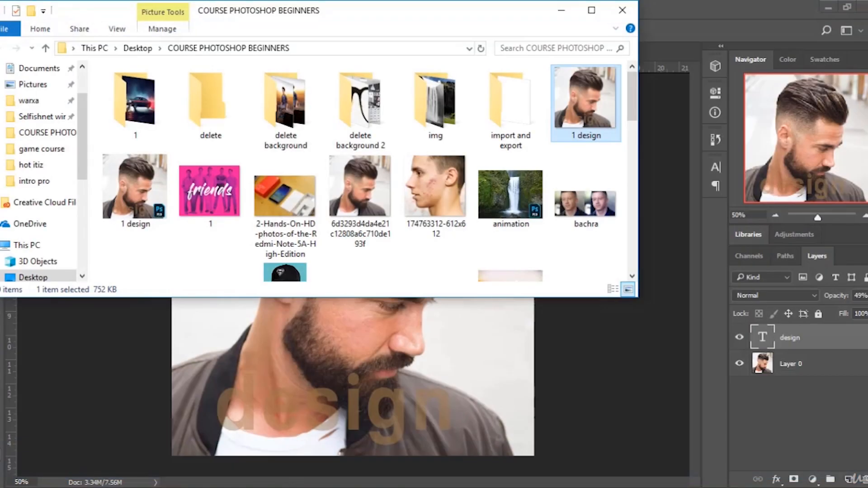
{"action": "left_click", "coordinate": [651, 217]}
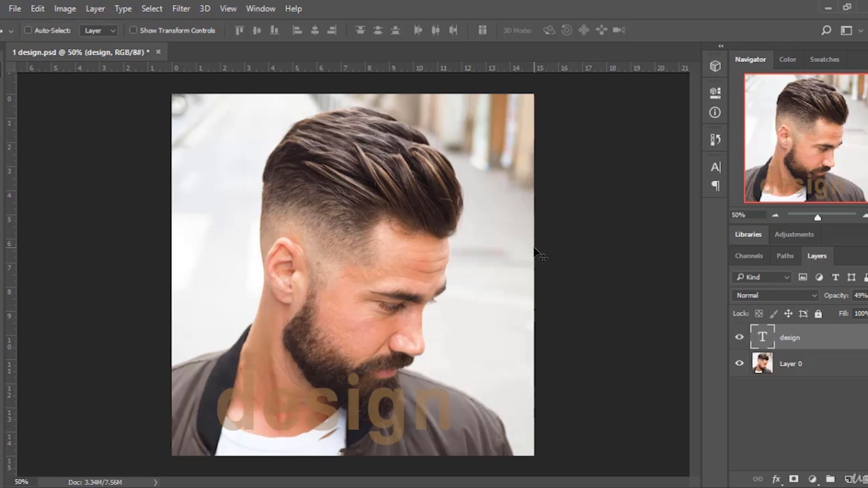
{"action": "left_click", "coordinate": [576, 487]}
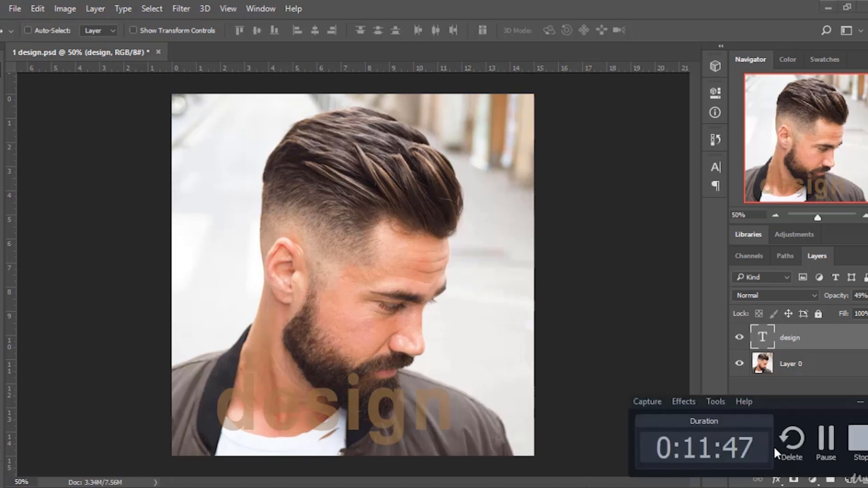
{"action": "left_click", "coordinate": [864, 448]}
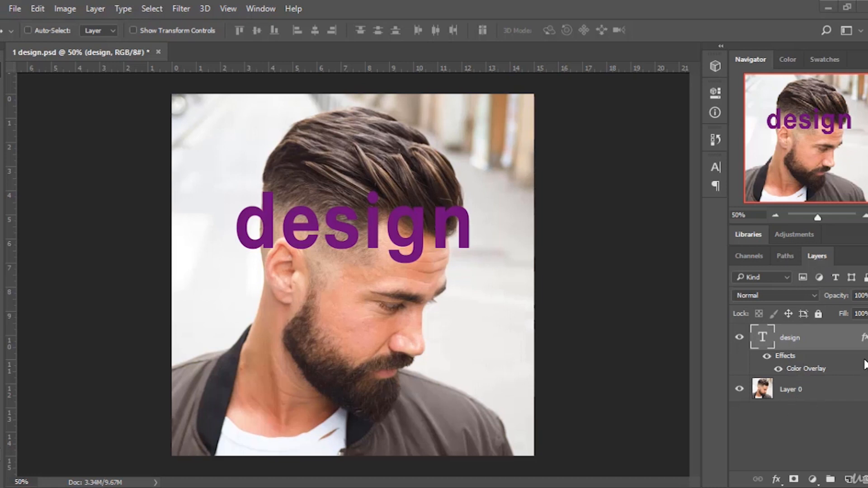
{"action": "left_click", "coordinate": [866, 337]}
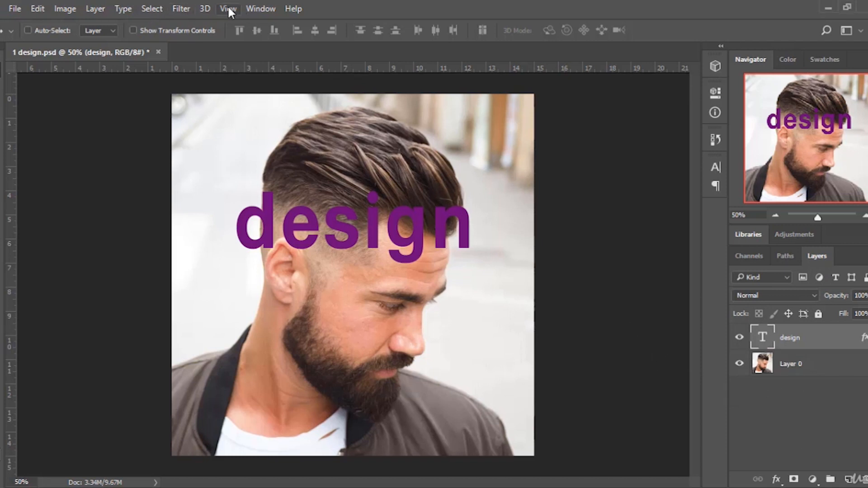
{"action": "left_click", "coordinate": [15, 9]}
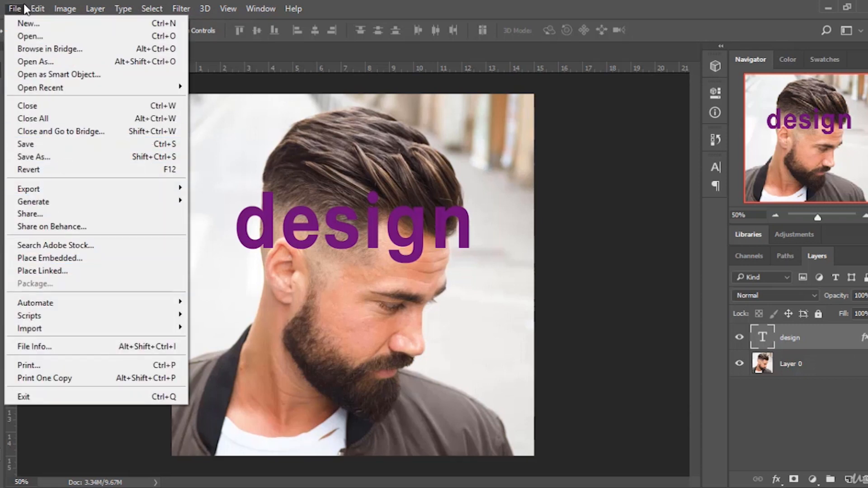
{"action": "mouse_move", "coordinate": [39, 10]}
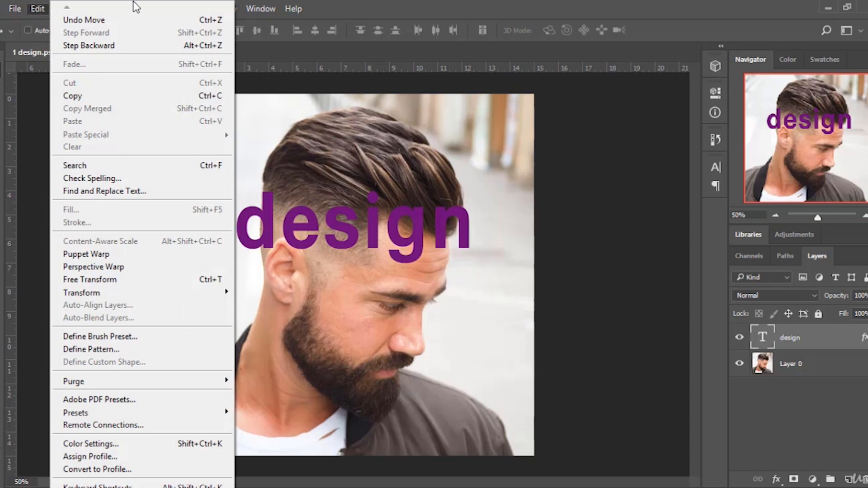
{"action": "mouse_move", "coordinate": [68, 9]}
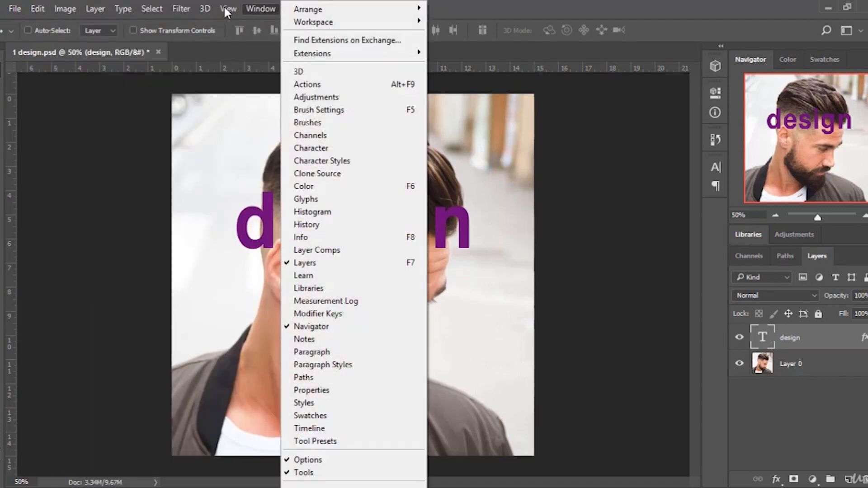
{"action": "mouse_move", "coordinate": [170, 14]}
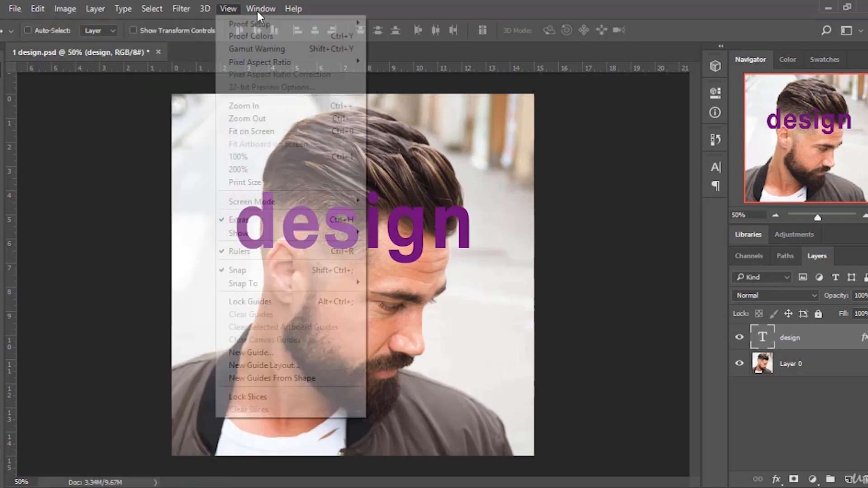
{"action": "mouse_move", "coordinate": [260, 9]}
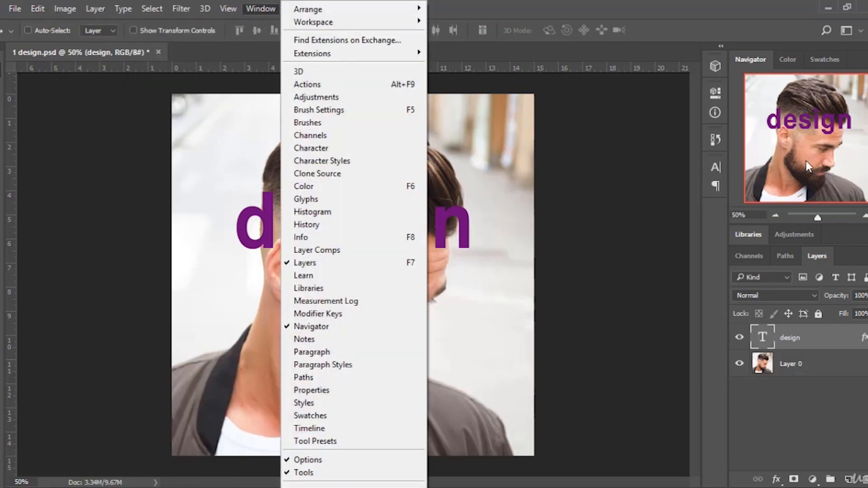
{"action": "left_click", "coordinate": [754, 33]}
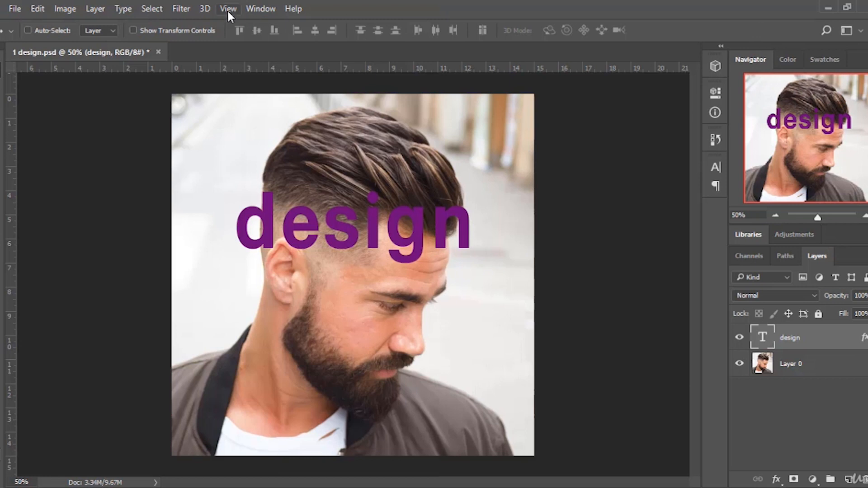
{"action": "left_click", "coordinate": [256, 8]}
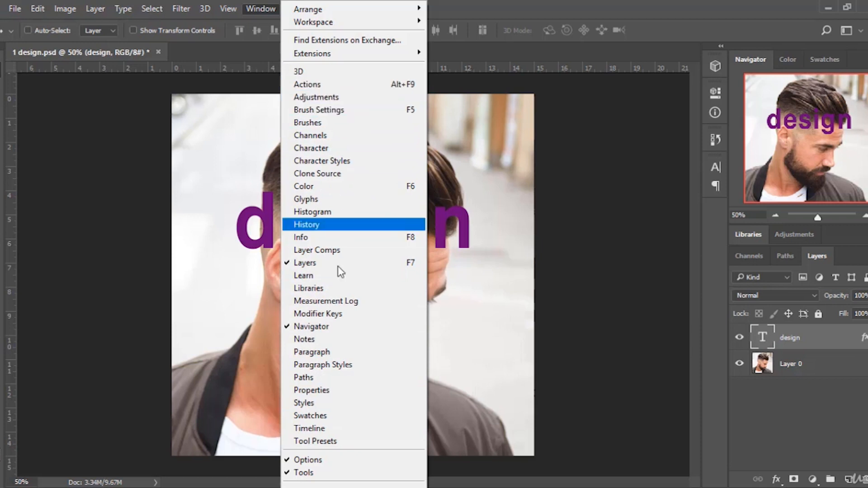
{"action": "left_click", "coordinate": [654, 25]}
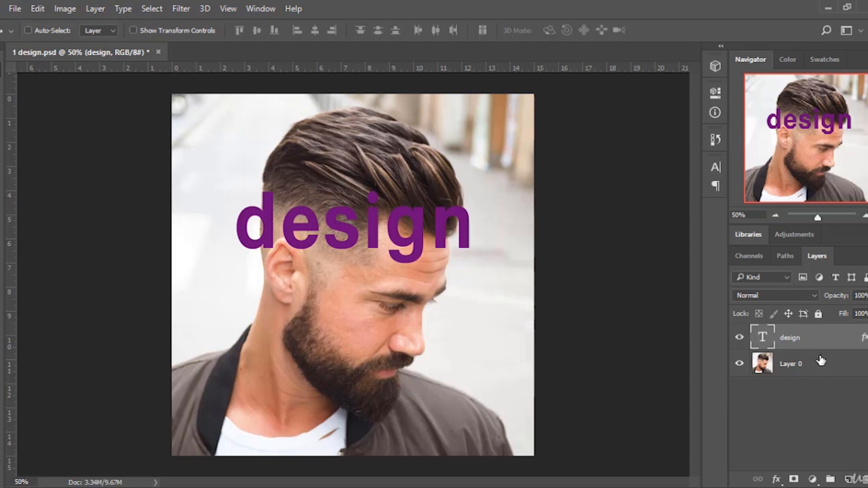
Select Layer 0 and the design text layer alternately, finishing with the design layer active.
{"action": "left_click", "coordinate": [808, 363]}
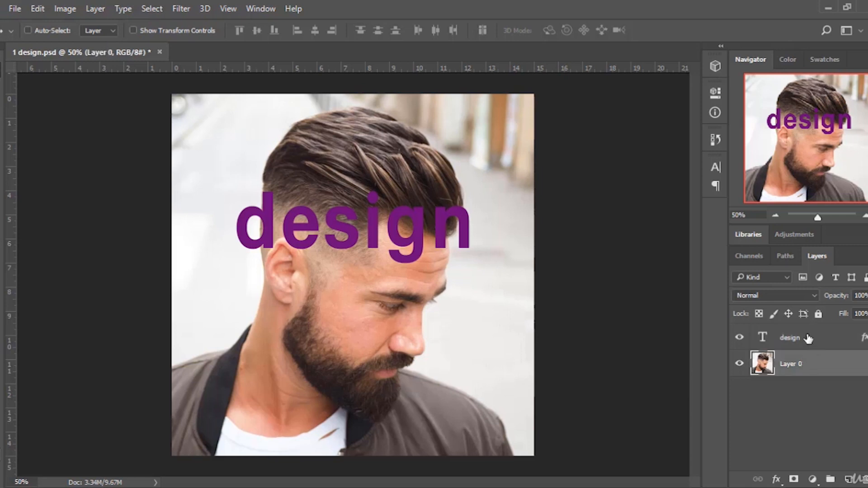
{"action": "left_click", "coordinate": [816, 342]}
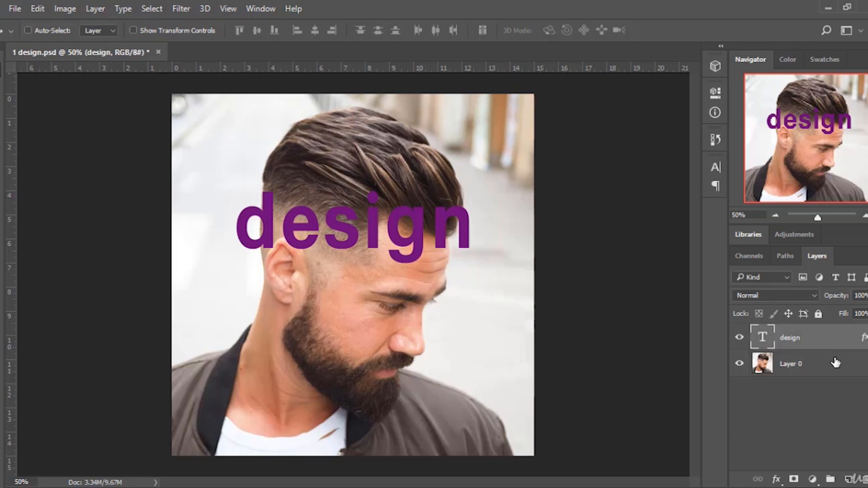
{"action": "left_click", "coordinate": [808, 366]}
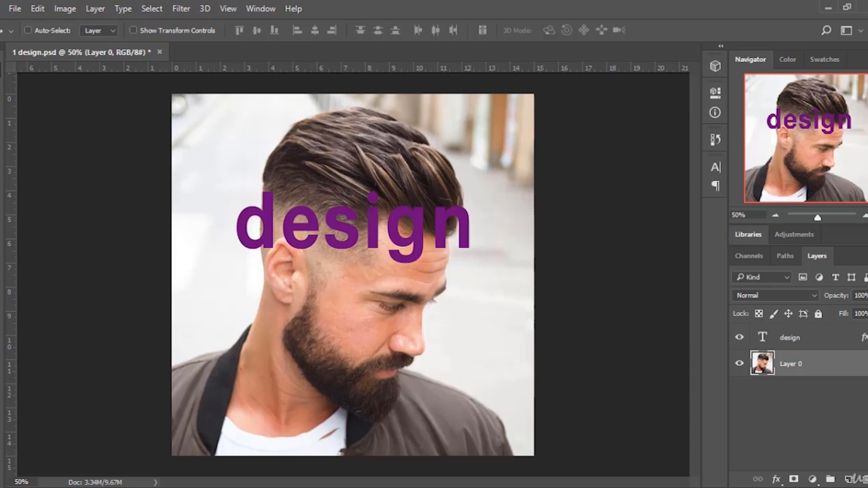
{"action": "left_click", "coordinate": [807, 338]}
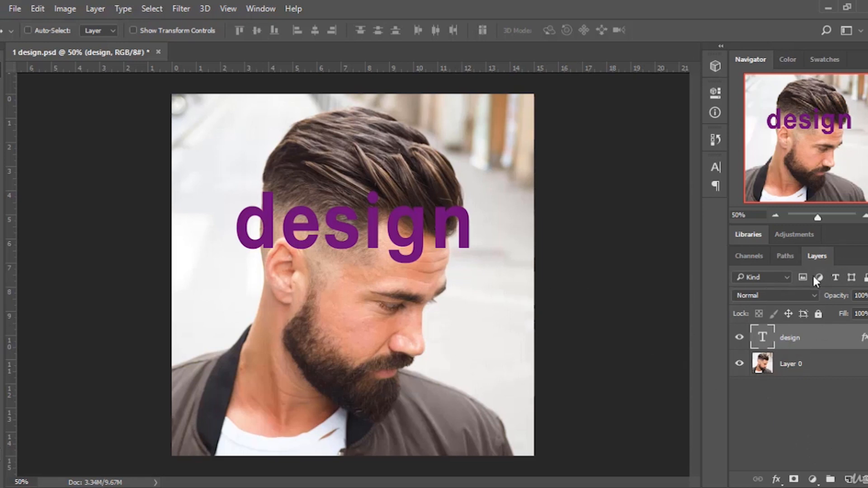
Undock the Layers panel, reposition it over the canvas, and dock it back into the panel area.
{"action": "left_click_drag", "start_coordinate": [817, 256], "coordinate": [476, 245]}
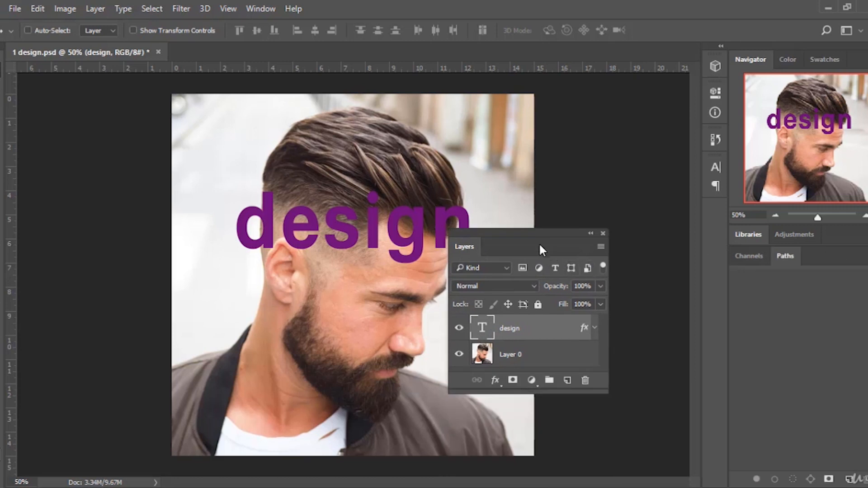
{"action": "left_click_drag", "start_coordinate": [539, 243], "coordinate": [589, 200]}
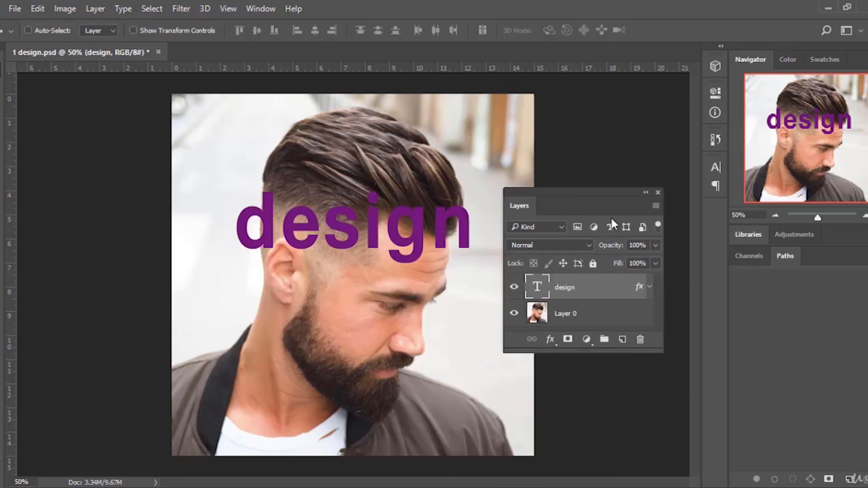
{"action": "left_click_drag", "start_coordinate": [506, 201], "coordinate": [815, 251]}
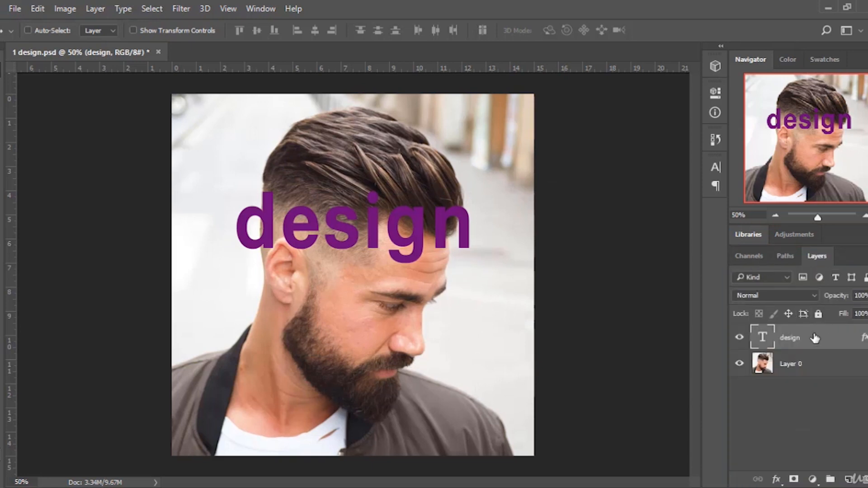
Move the design text slightly lower on the image.
{"action": "left_click", "coordinate": [254, 9]}
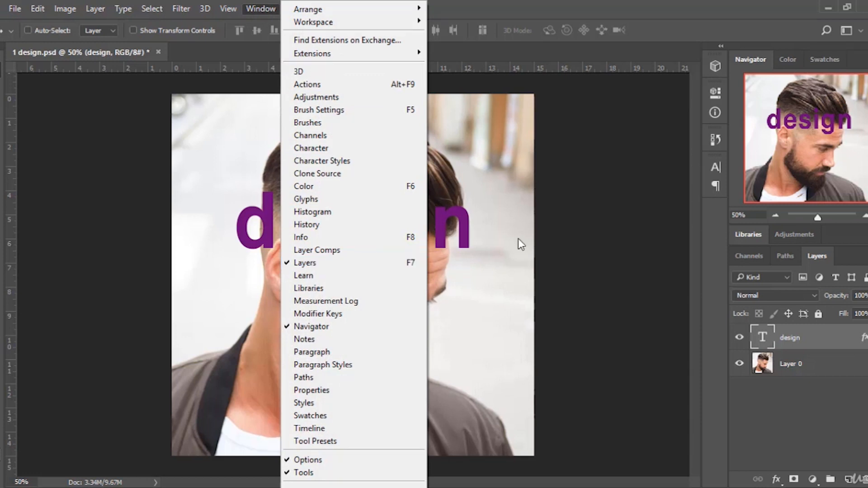
{"action": "left_click", "coordinate": [652, 50]}
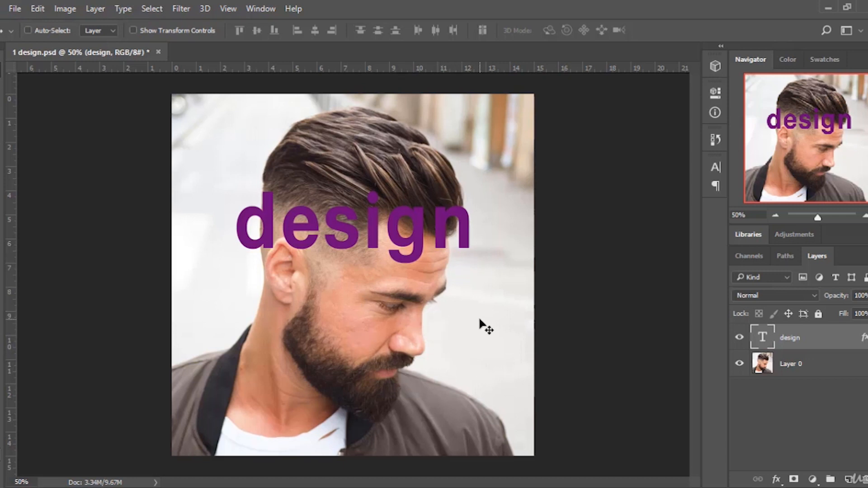
{"action": "left_click_drag", "start_coordinate": [418, 222], "coordinate": [418, 240]}
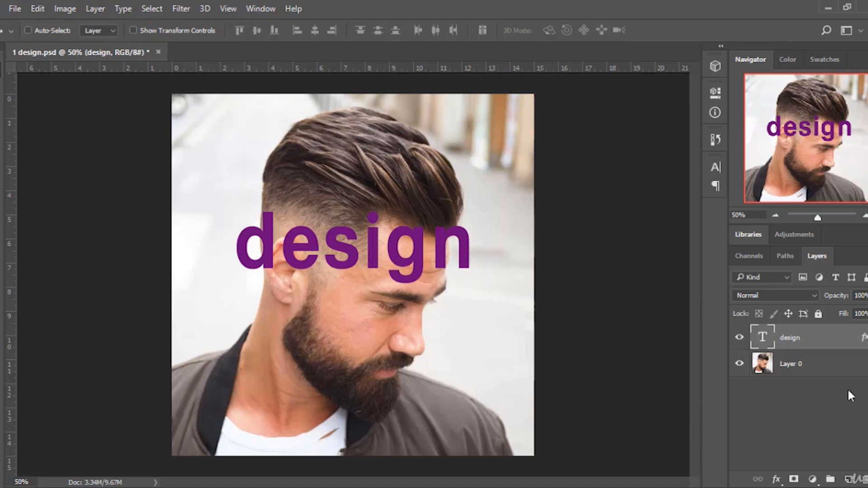
Hide and show the design text layer.
{"action": "left_click", "coordinate": [739, 337]}
{"action": "left_click", "coordinate": [739, 337]}
Move the design layer beneath Layer 0 and back above it, hiding and showing Layer 0 in between.
{"action": "left_click_drag", "start_coordinate": [841, 341], "coordinate": [832, 374]}
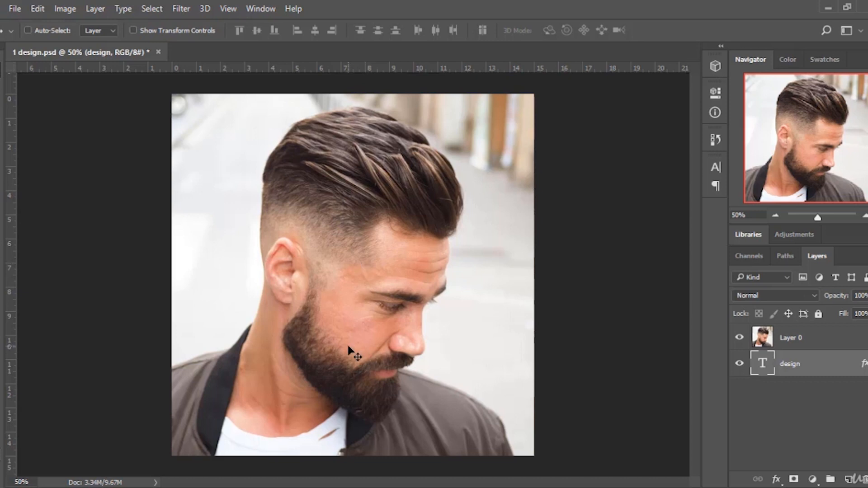
{"action": "left_click", "coordinate": [739, 337]}
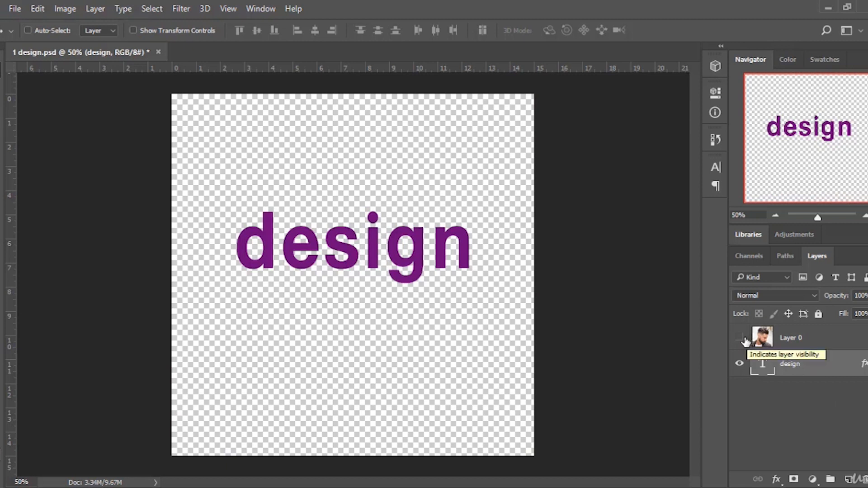
{"action": "left_click", "coordinate": [739, 337]}
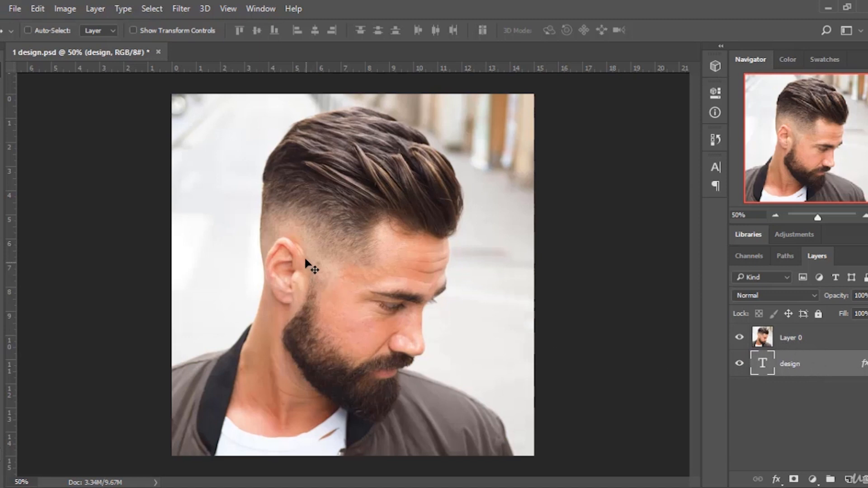
{"action": "left_click_drag", "start_coordinate": [806, 364], "coordinate": [819, 329]}
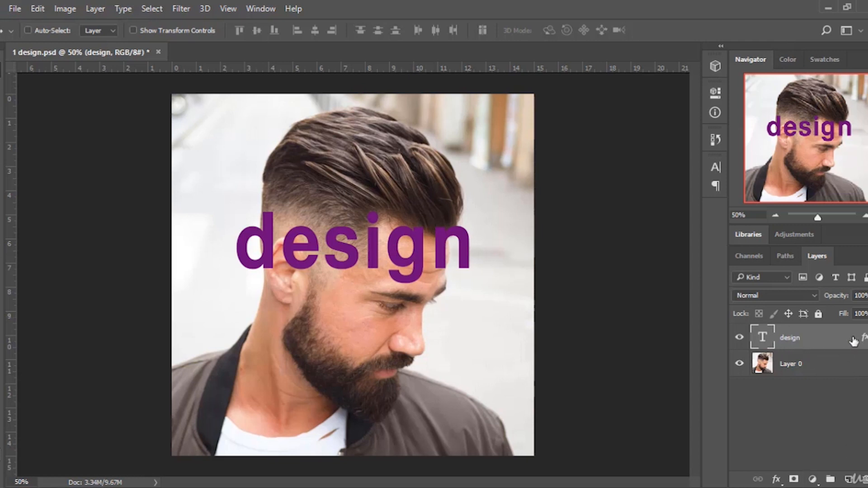
Open the design layer's blending options and display its Color Overlay settings.
{"action": "right_click", "coordinate": [819, 341]}
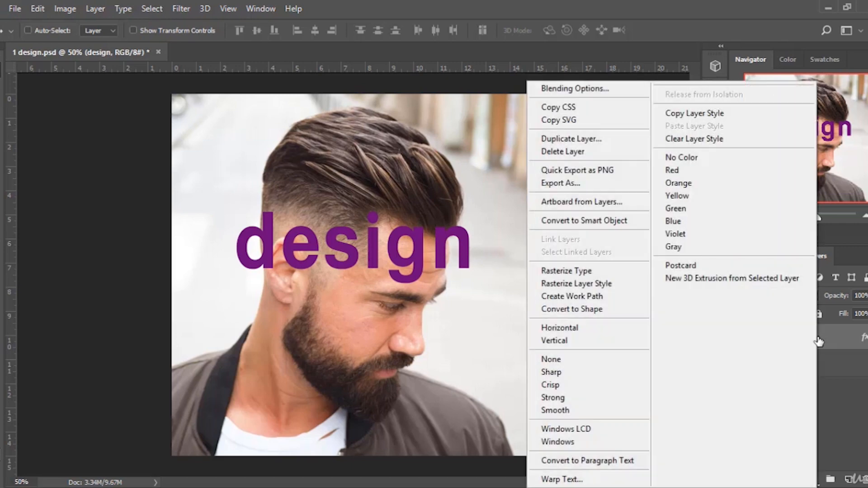
{"action": "left_click", "coordinate": [600, 88]}
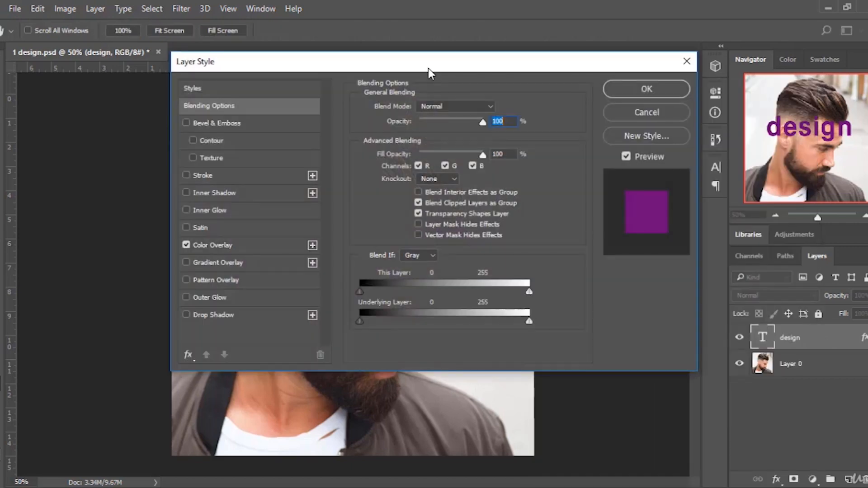
{"action": "left_click_drag", "start_coordinate": [253, 64], "coordinate": [653, 97]}
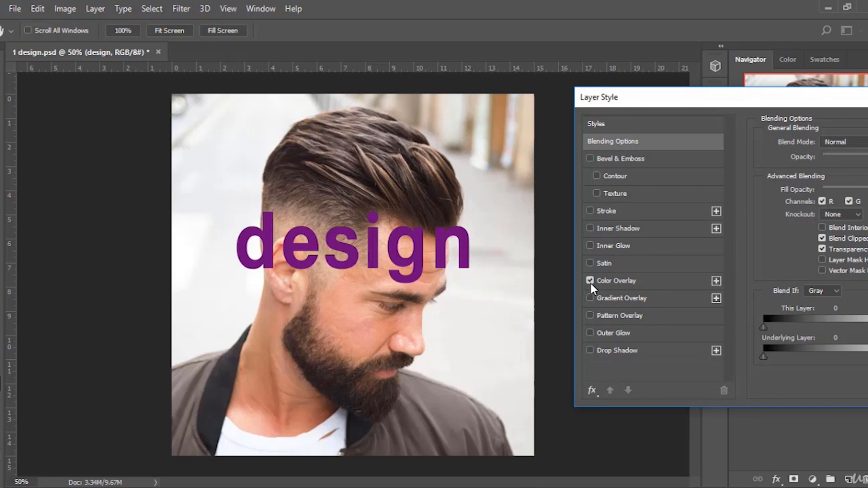
{"action": "left_click", "coordinate": [616, 280]}
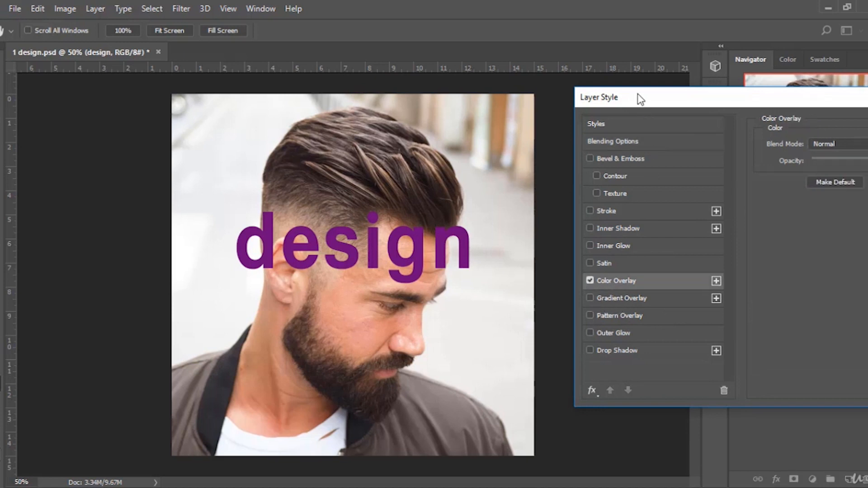
{"action": "left_click_drag", "start_coordinate": [639, 97], "coordinate": [564, 97]}
Try several overlay colours in the colour picker, then cancel the colour picker and the layer style dialog.
{"action": "left_click", "coordinate": [826, 145]}
{"action": "left_click", "coordinate": [534, 273]}
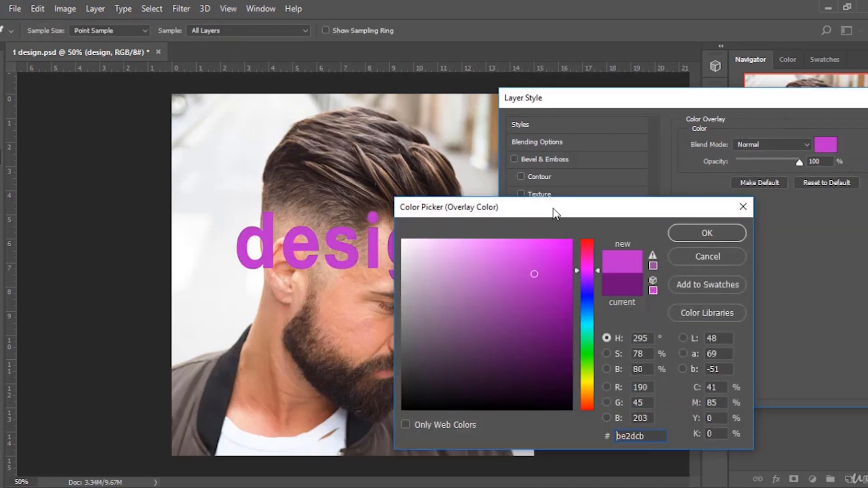
{"action": "left_click_drag", "start_coordinate": [556, 205], "coordinate": [701, 145]}
{"action": "left_click", "coordinate": [670, 289]}
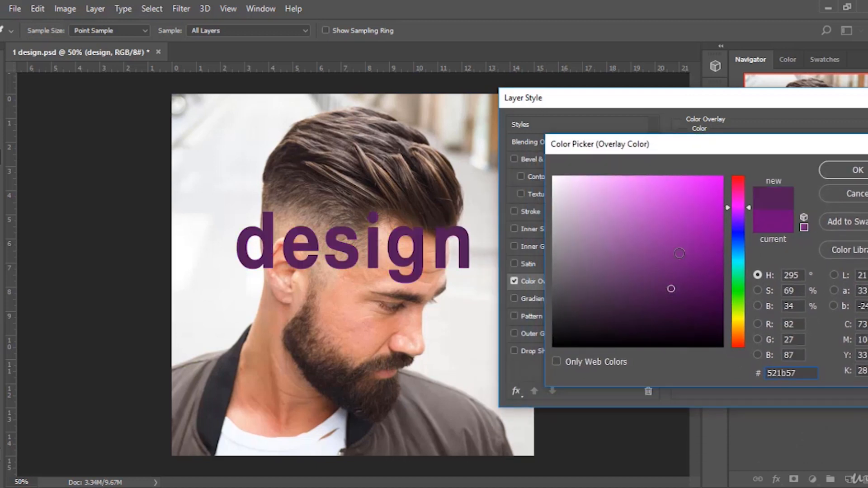
{"action": "left_click", "coordinate": [742, 256]}
{"action": "left_click", "coordinate": [694, 192]}
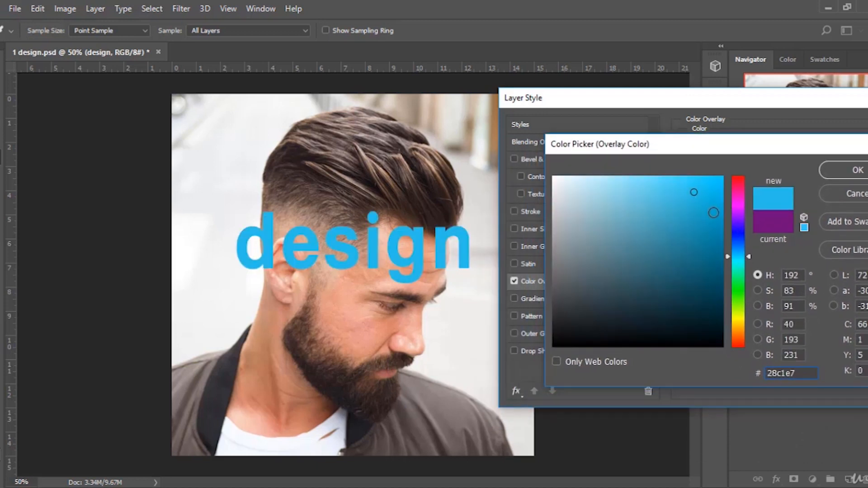
{"action": "left_click_drag", "start_coordinate": [717, 236], "coordinate": [708, 272]}
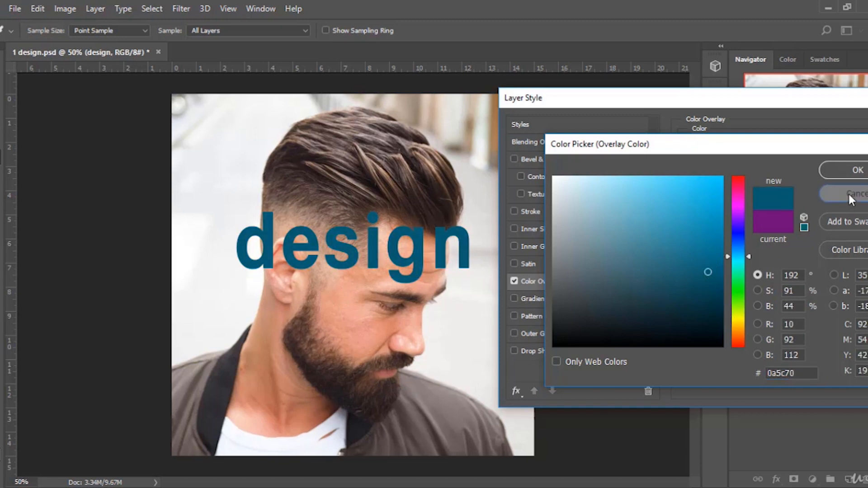
{"action": "left_click", "coordinate": [848, 192]}
{"action": "left_click", "coordinate": [755, 188]}
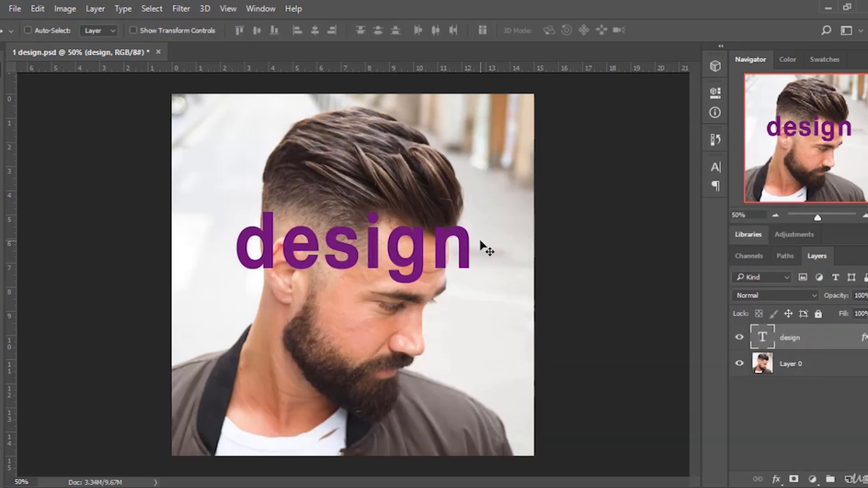
Open Layer 0's blending options, switch Stroke on and off, and cancel the Layer Style dialog.
{"action": "left_click", "coordinate": [818, 369]}
{"action": "right_click", "coordinate": [799, 371]}
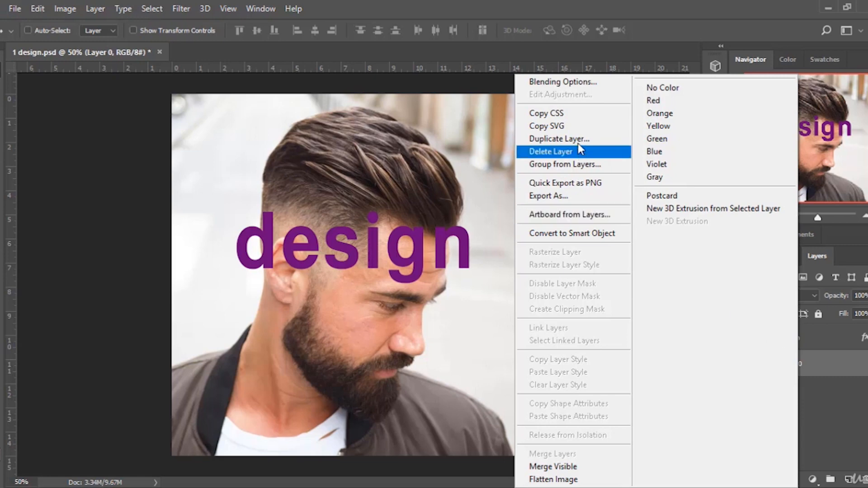
{"action": "left_click", "coordinate": [554, 83]}
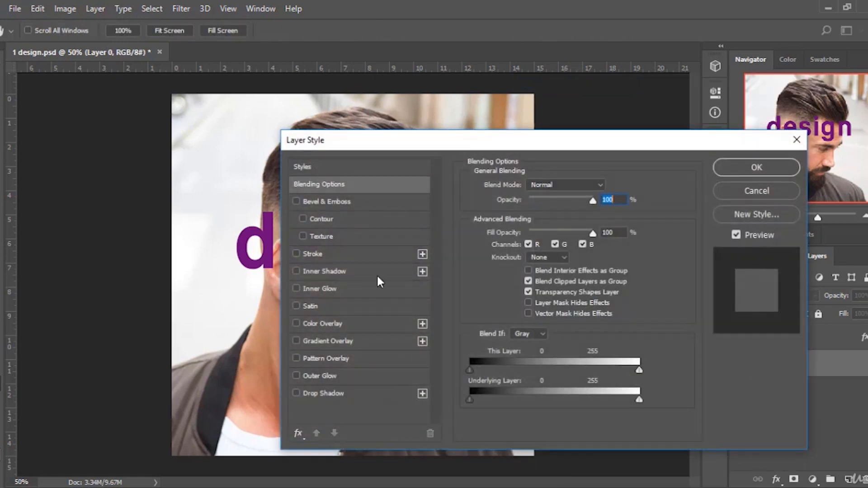
{"action": "left_click", "coordinate": [298, 255]}
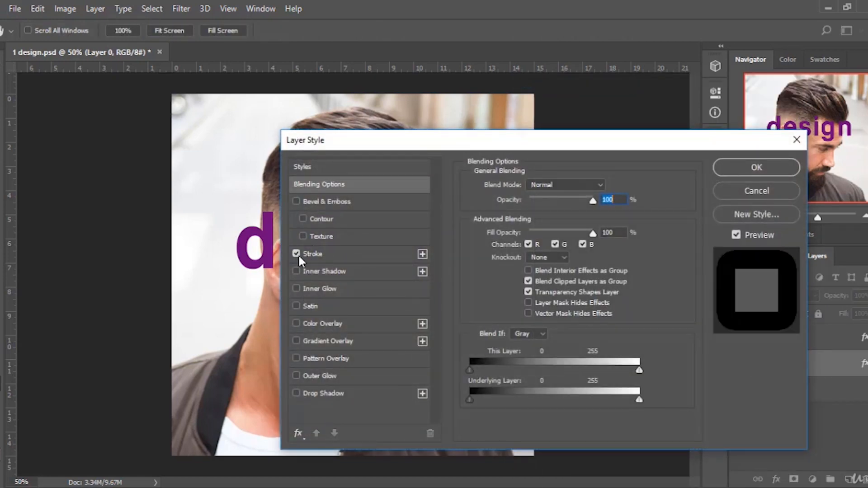
{"action": "left_click", "coordinate": [298, 255]}
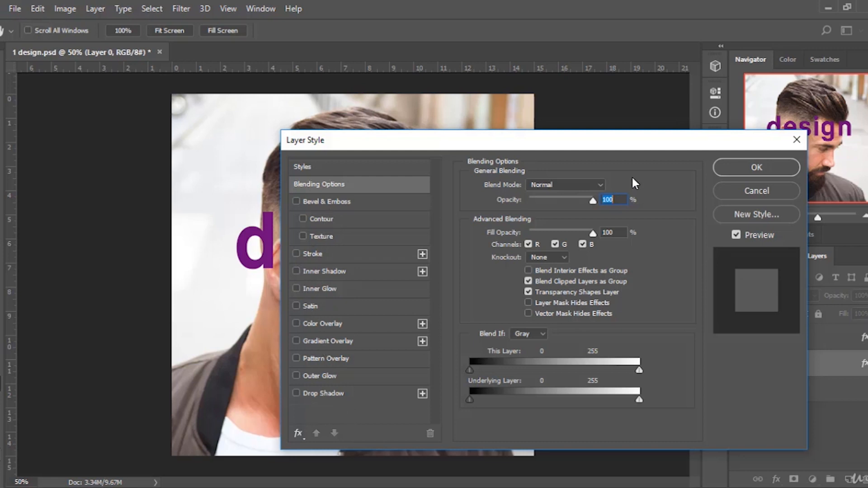
{"action": "left_click", "coordinate": [724, 190]}
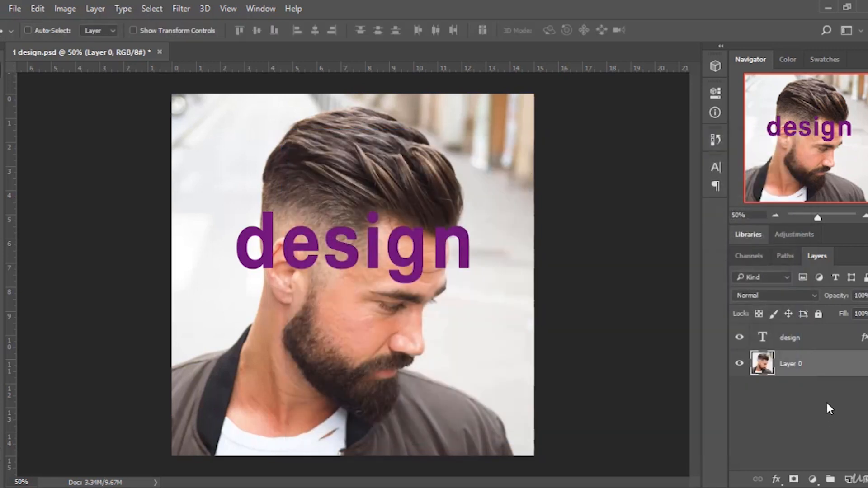
Set the design layer's opacity to 100% with the opacity slider.
{"action": "left_click", "coordinate": [839, 334]}
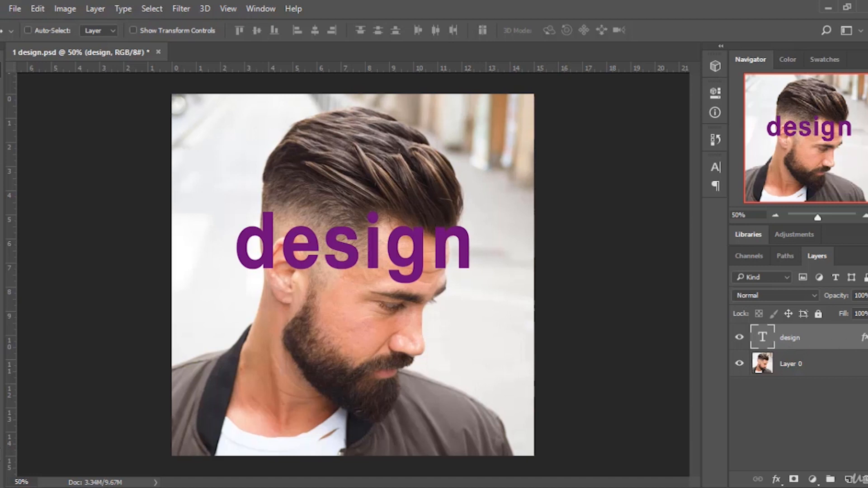
{"action": "left_click", "coordinate": [867, 296]}
{"action": "left_click_drag", "start_coordinate": [865, 312], "coordinate": [863, 348]}
{"action": "left_click", "coordinate": [864, 370]}
{"action": "left_click", "coordinate": [800, 373]}
{"action": "left_click", "coordinate": [814, 340]}
Hide and show Layer 0, then hide and show the design layer.
{"action": "left_click", "coordinate": [739, 364]}
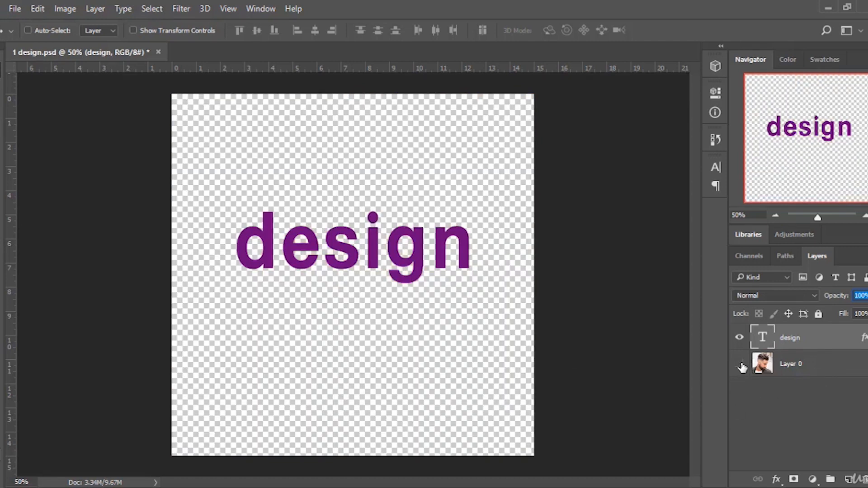
{"action": "left_click", "coordinate": [739, 365]}
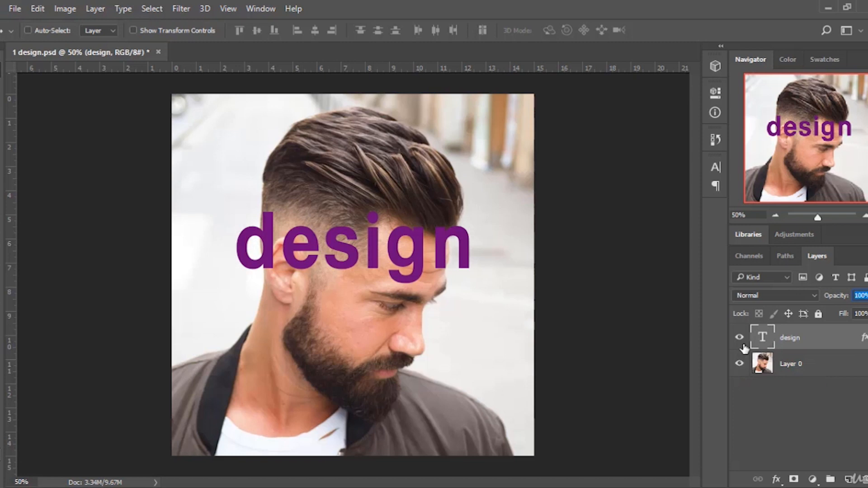
{"action": "left_click", "coordinate": [742, 344]}
{"action": "left_click", "coordinate": [743, 345]}
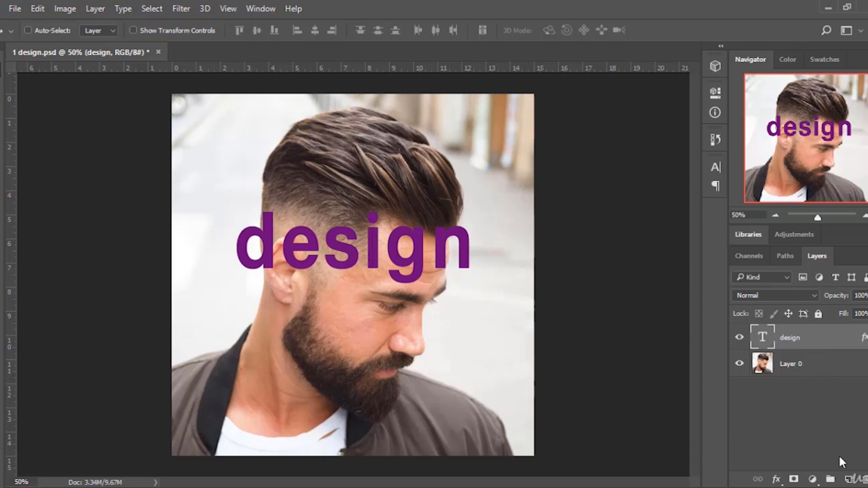
Put the design layer into a new group, then collapse, hide, show and expand Group 1.
{"action": "left_click", "coordinate": [830, 478]}
{"action": "left_click_drag", "start_coordinate": [814, 358], "coordinate": [798, 332]}
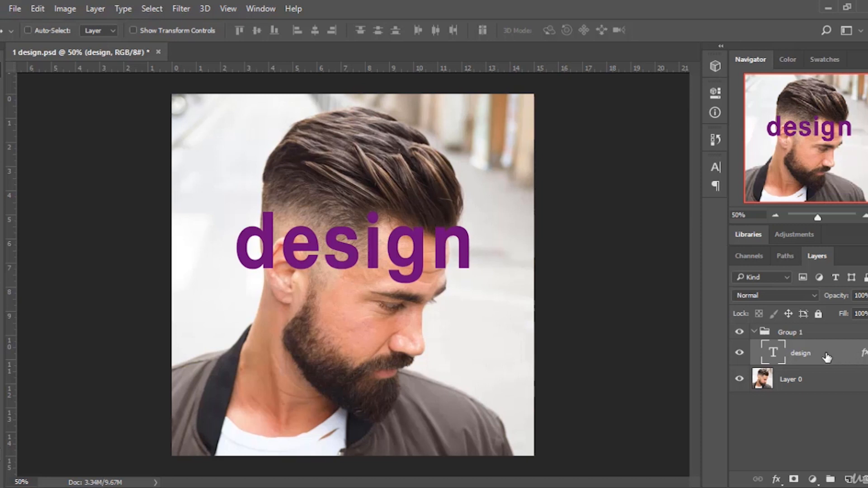
{"action": "left_click", "coordinate": [753, 332]}
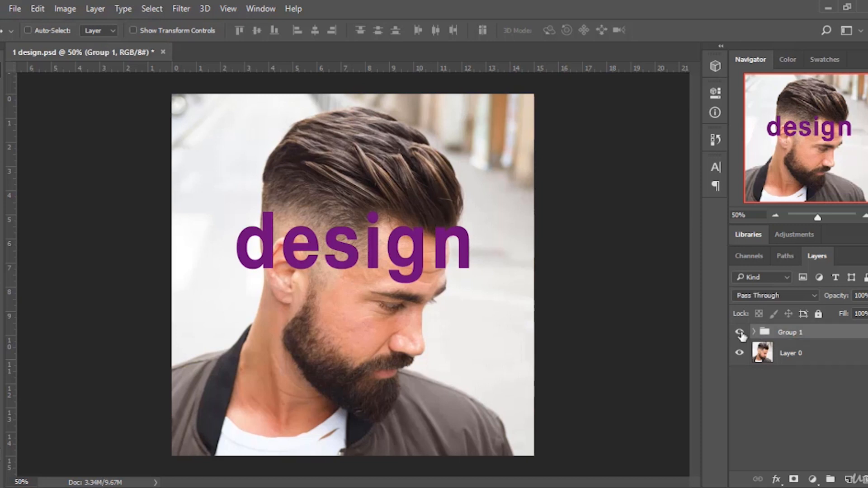
{"action": "left_click", "coordinate": [739, 332]}
{"action": "left_click", "coordinate": [739, 332]}
{"action": "left_click", "coordinate": [754, 332]}
Move the design layer out of Group 1 and delete the group.
{"action": "left_click_drag", "start_coordinate": [821, 355], "coordinate": [826, 368]}
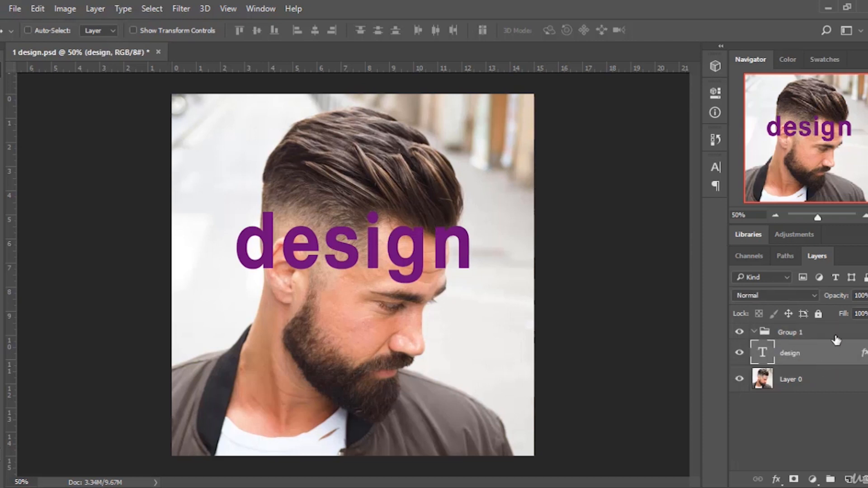
{"action": "left_click", "coordinate": [837, 338]}
{"action": "key", "text": "Delete"}
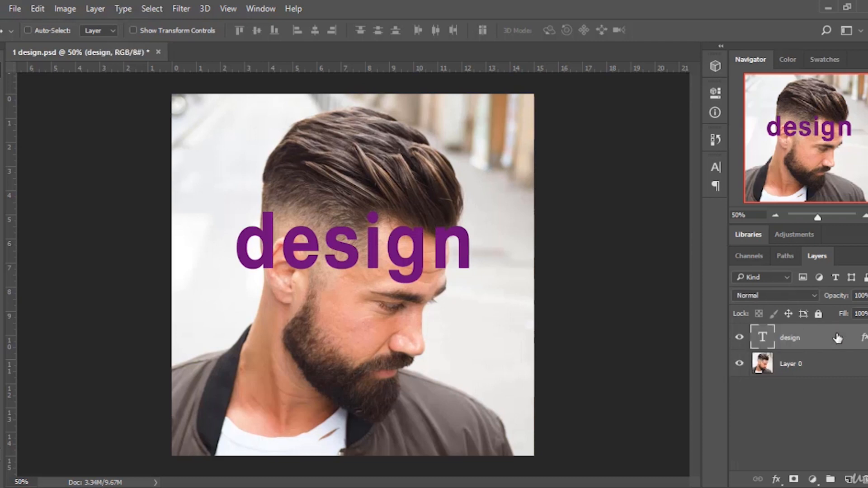
Add a layer mask to the design layer, cancel closing the document, and undo the mask.
{"action": "left_click", "coordinate": [794, 479]}
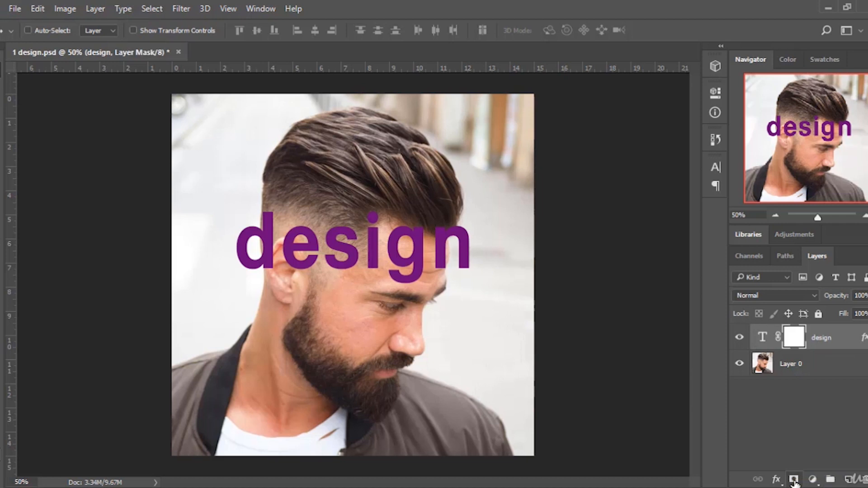
{"action": "key", "text": "ctrl+w"}
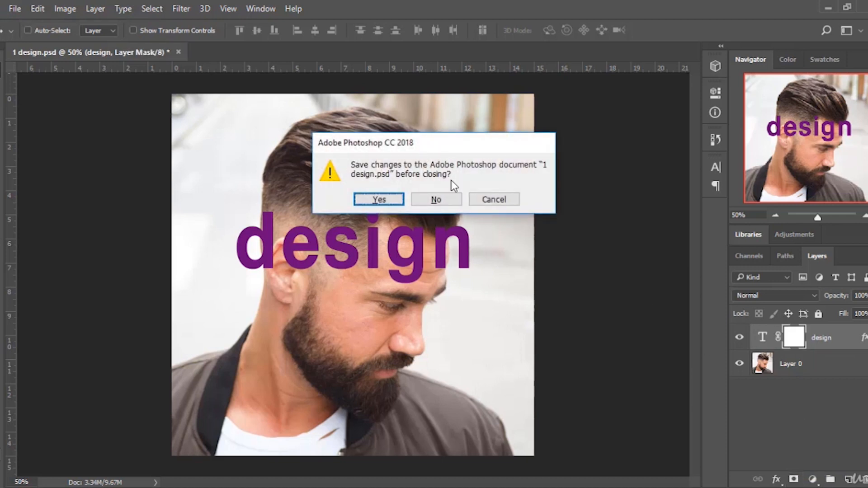
{"action": "left_click", "coordinate": [500, 201]}
{"action": "key", "text": "ctrl+z"}
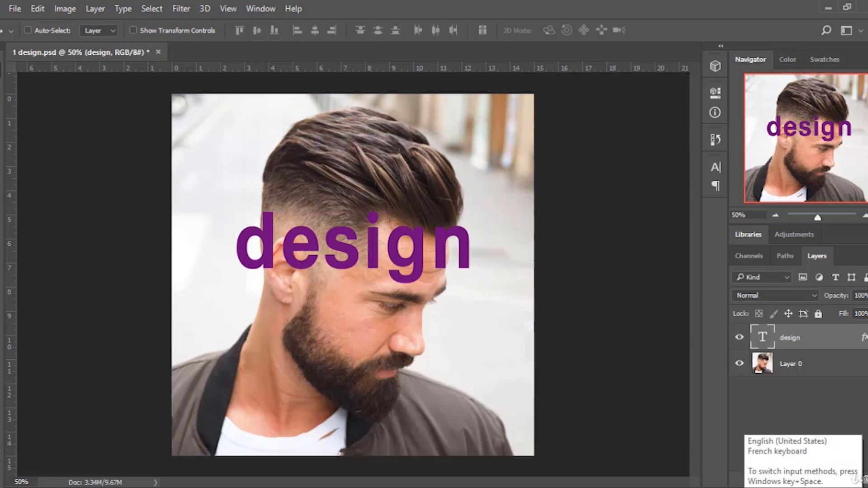
Add a Hue/Saturation adjustment layer with Hue set to -34, then delete that adjustment layer.
{"action": "left_click", "coordinate": [804, 487]}
{"action": "key", "text": "Escape"}
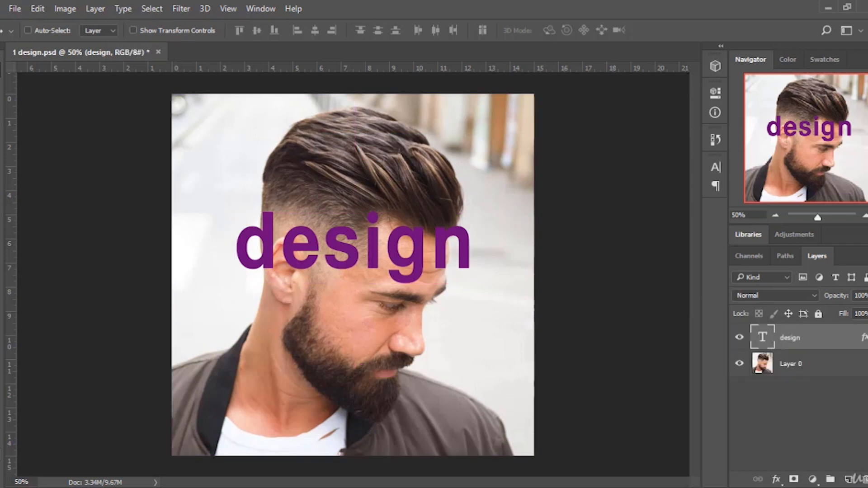
{"action": "left_click", "coordinate": [812, 480]}
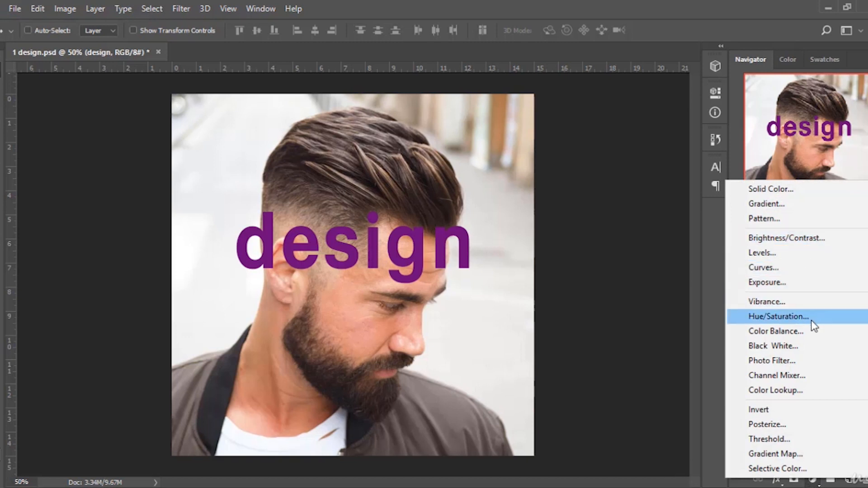
{"action": "left_click", "coordinate": [790, 317]}
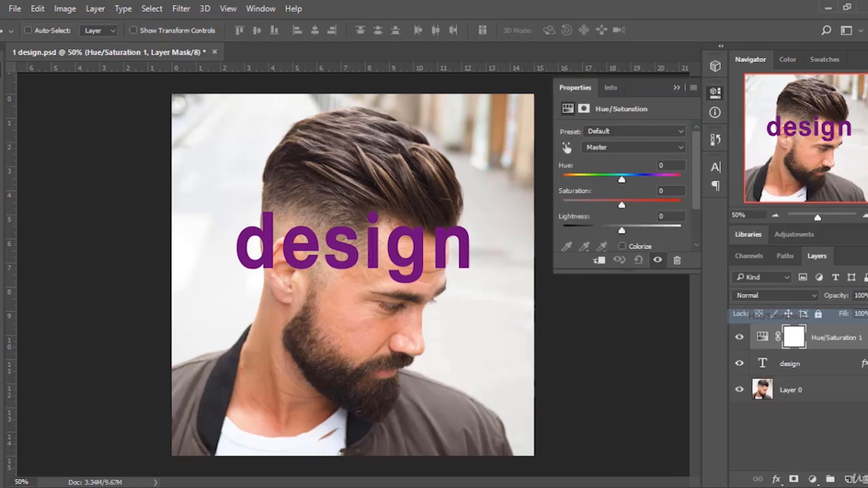
{"action": "left_click_drag", "start_coordinate": [622, 180], "coordinate": [601, 180]}
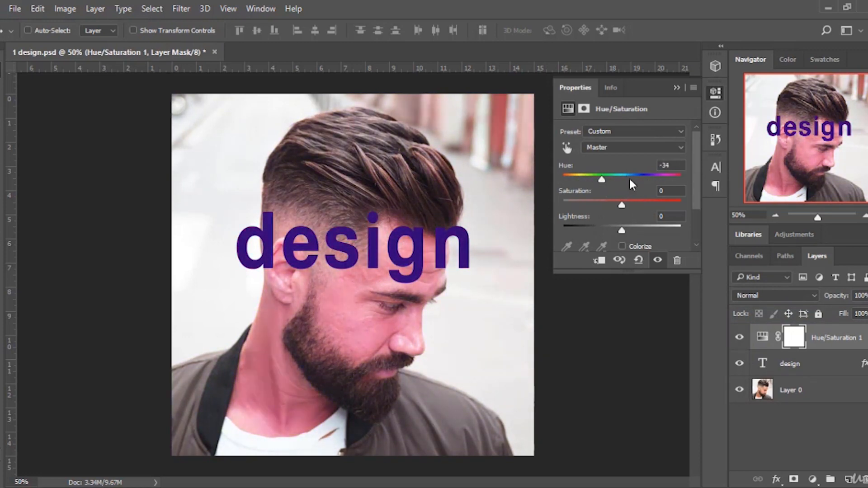
{"action": "left_click", "coordinate": [677, 88]}
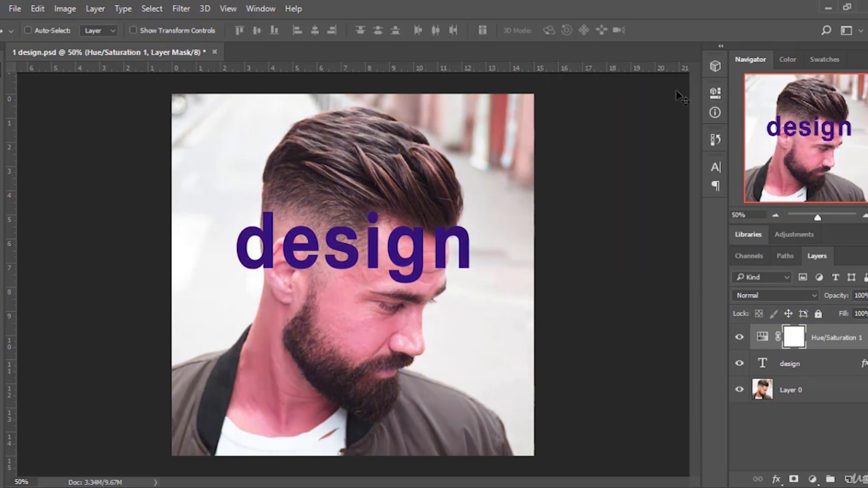
{"action": "left_click", "coordinate": [831, 344]}
{"action": "key", "text": "Delete"}
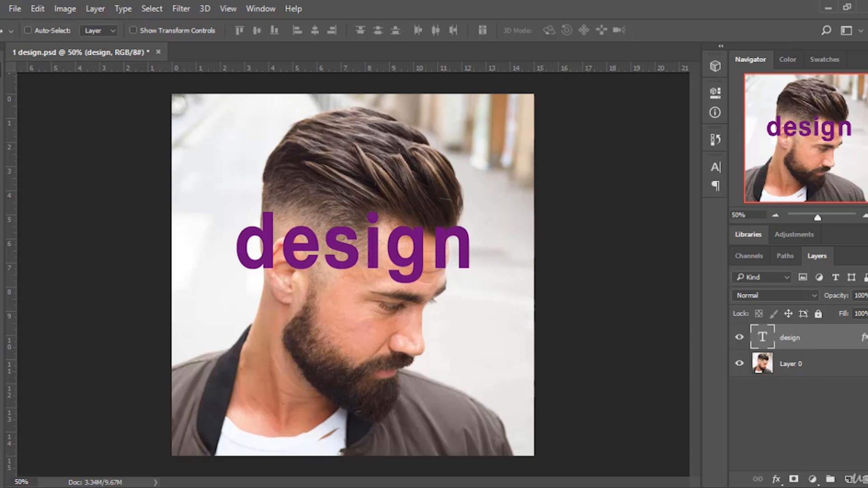
Try adjusting the design layer's opacity, then deselect the layers.
{"action": "left_click", "coordinate": [867, 296]}
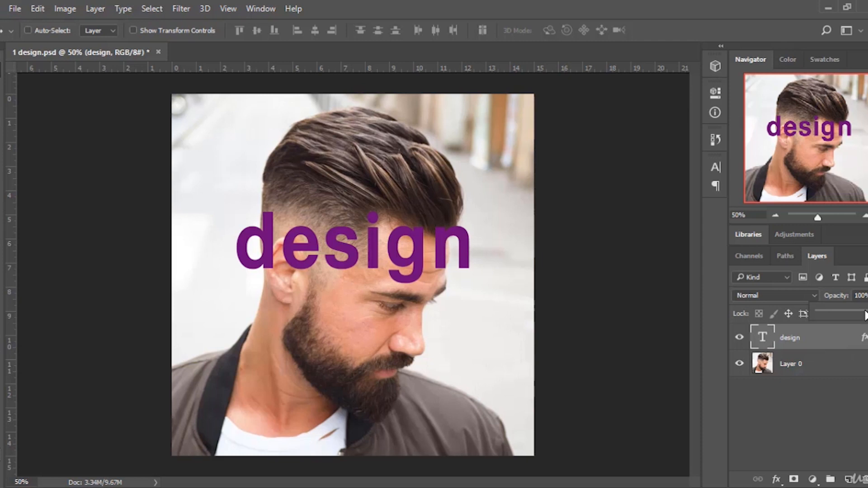
{"action": "mouse_move", "coordinate": [865, 310]}
{"action": "left_mouse_down"}
{"action": "mouse_move", "coordinate": [858, 313]}
{"action": "mouse_move", "coordinate": [867, 313]}
{"action": "left_mouse_up"}
{"action": "left_click", "coordinate": [812, 397]}
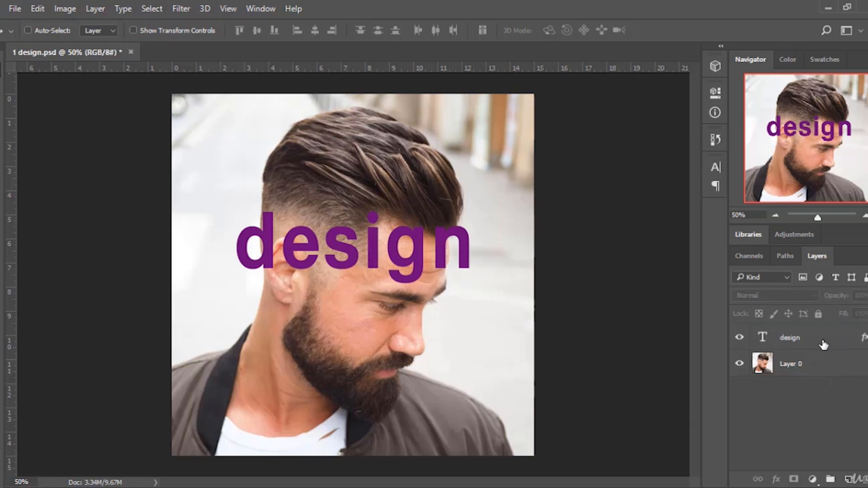
{"action": "left_click", "coordinate": [820, 343]}
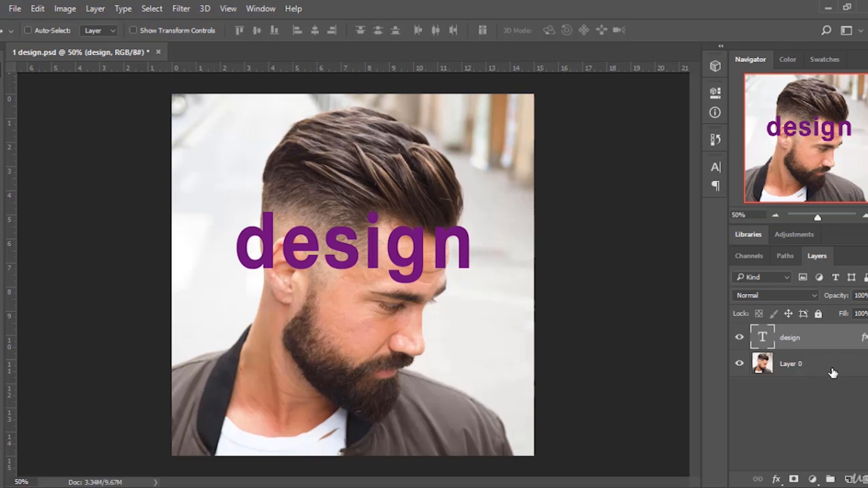
{"action": "left_click", "coordinate": [810, 404]}
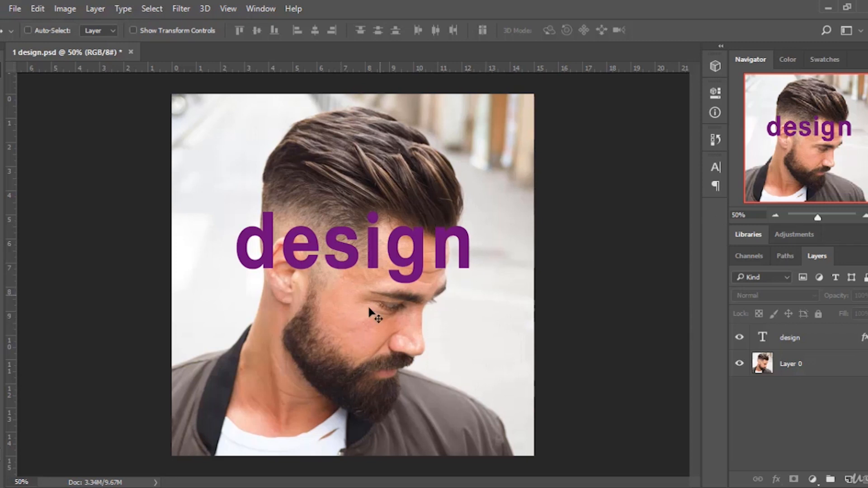
Zoom in on the face with the Navigator, scroll down, and zoom back out.
{"action": "left_click_drag", "start_coordinate": [817, 218], "coordinate": [827, 217]}
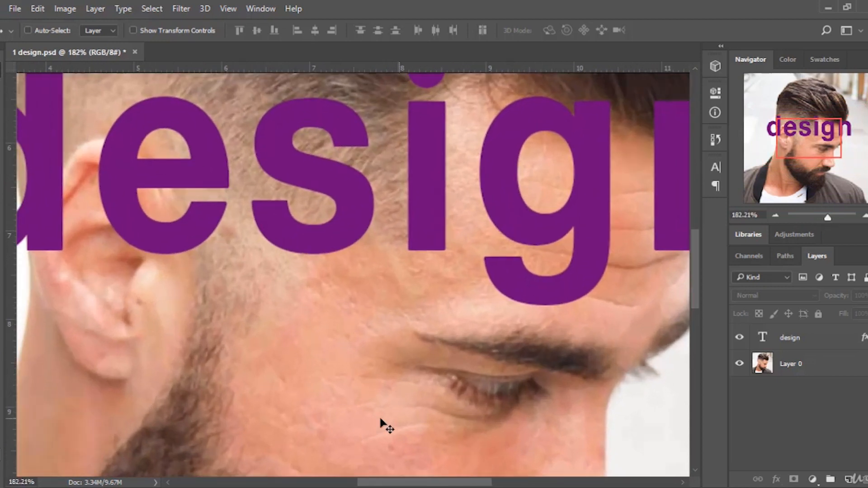
{"action": "scroll", "coordinate": [327, 345], "scroll_direction": "down", "scroll_amount": 2}
{"action": "scroll", "coordinate": [335, 350], "scroll_direction": "down", "scroll_amount": 1}
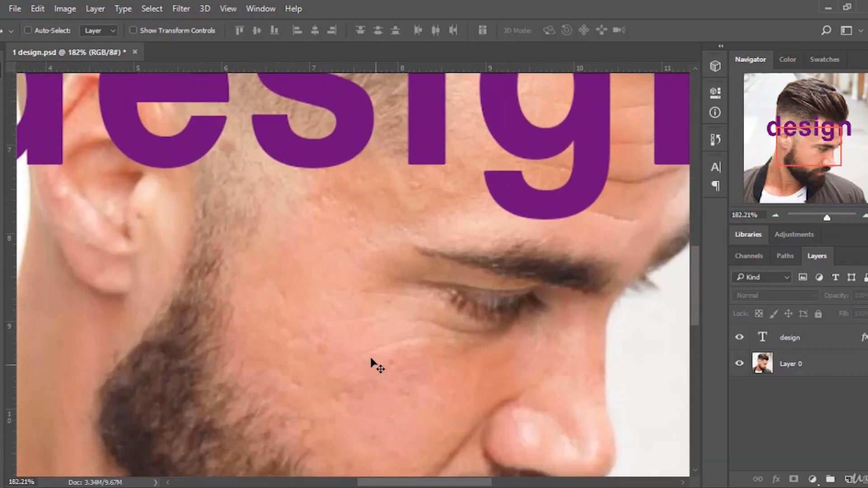
{"action": "scroll", "coordinate": [387, 348], "scroll_direction": "down", "scroll_amount": 3}
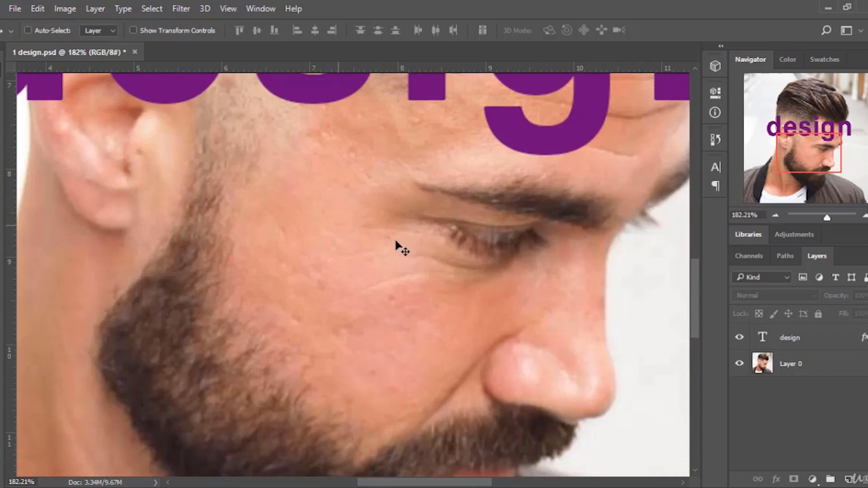
{"action": "left_click_drag", "start_coordinate": [828, 217], "coordinate": [823, 215]}
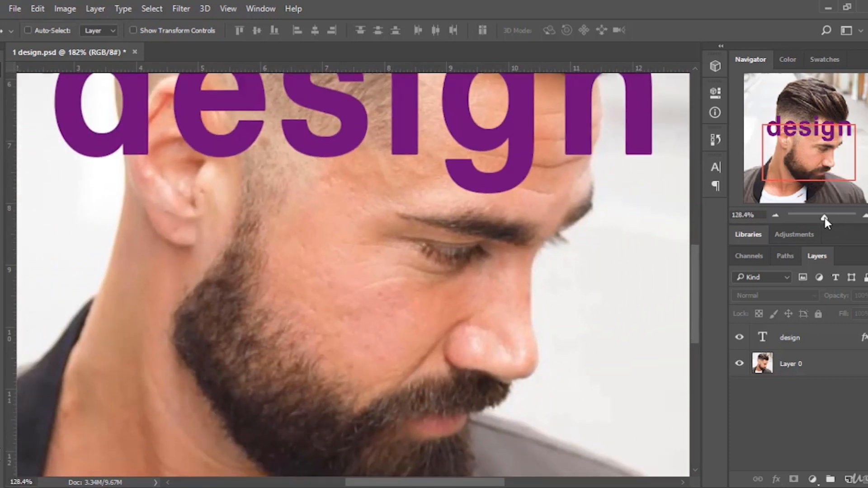
{"action": "left_click_drag", "start_coordinate": [822, 216], "coordinate": [817, 218]}
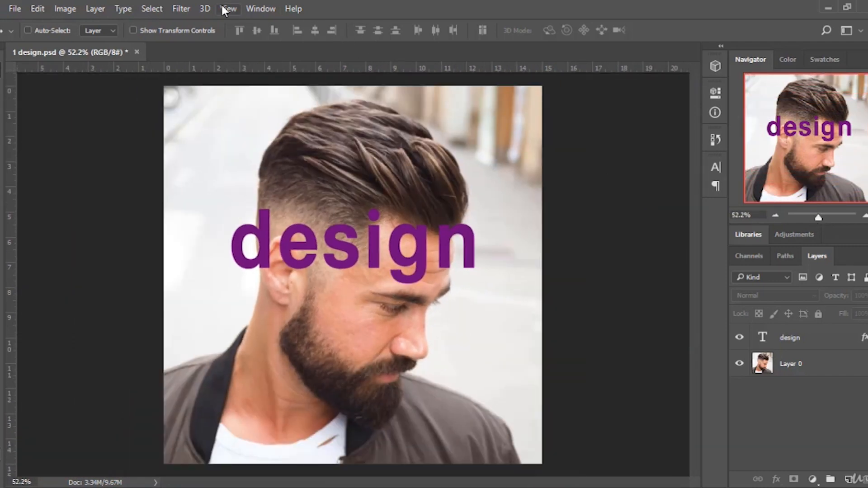
Open the History panel and step back to the last Delete Layer state.
{"action": "left_click", "coordinate": [261, 8]}
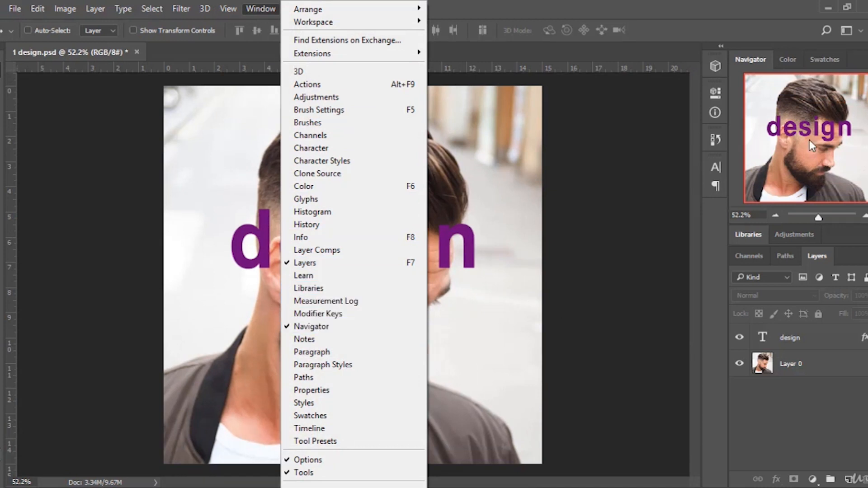
{"action": "left_click", "coordinate": [751, 16]}
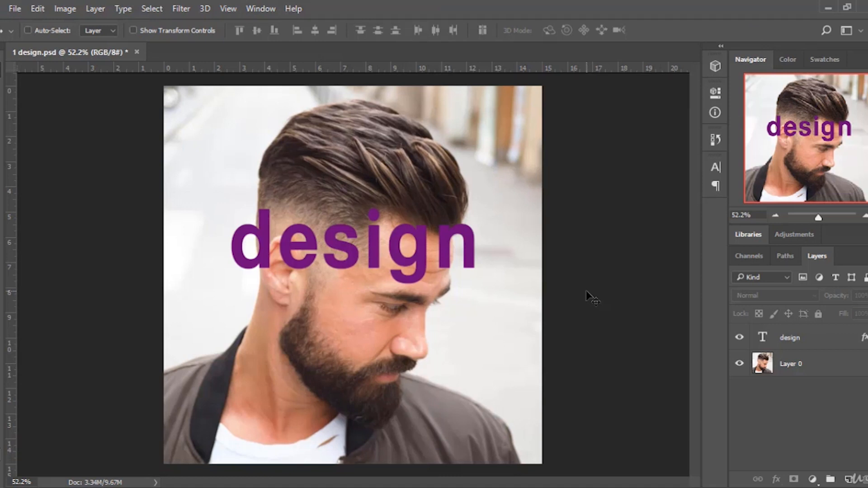
{"action": "left_click", "coordinate": [715, 139]}
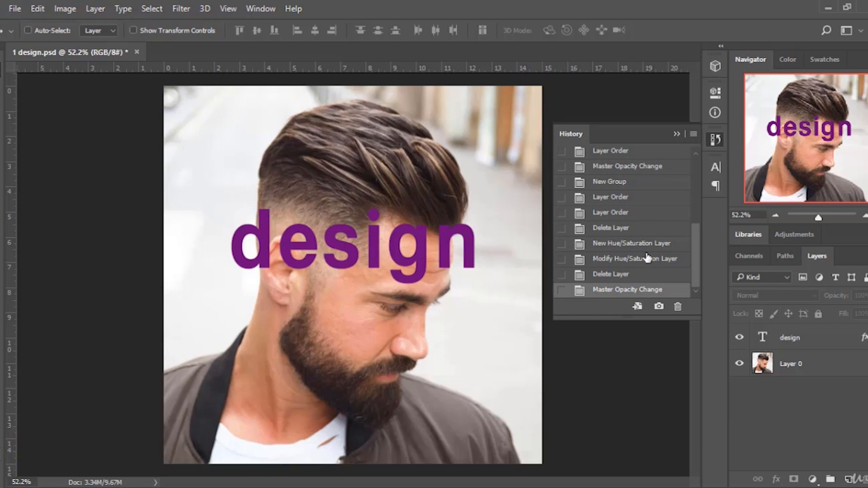
{"action": "left_click", "coordinate": [622, 278]}
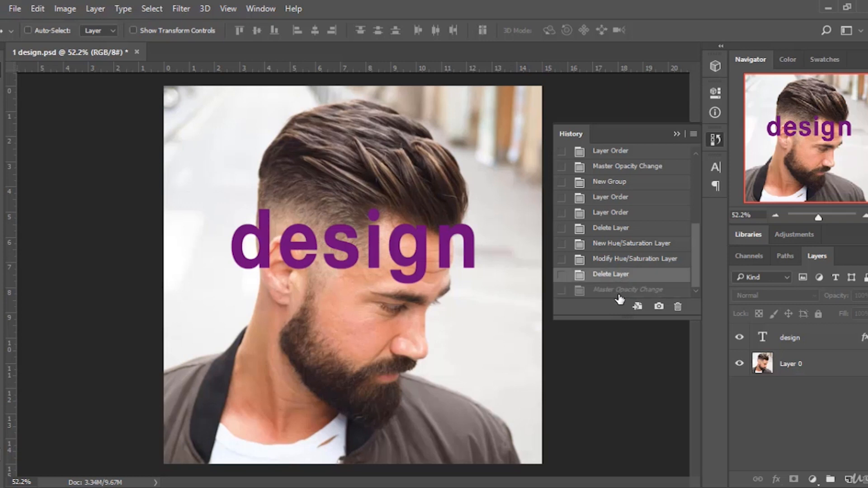
Step forward to the Master Opacity Change state, then apply a black Color Overlay to the design text layer via Blending Options.
{"action": "left_click", "coordinate": [619, 293]}
{"action": "left_click", "coordinate": [822, 343]}
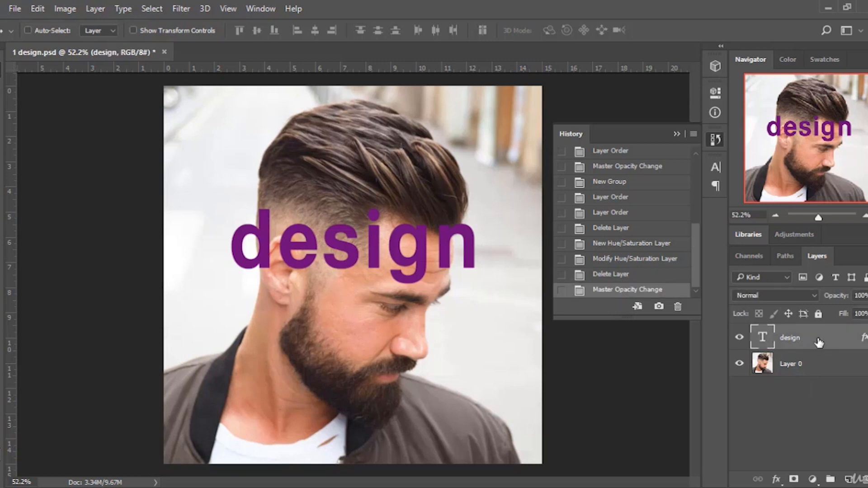
{"action": "right_click", "coordinate": [809, 343]}
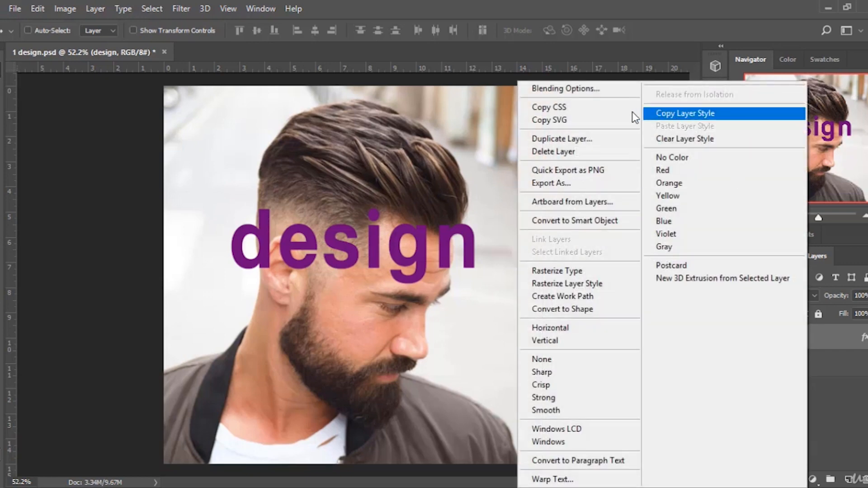
{"action": "left_click", "coordinate": [610, 92]}
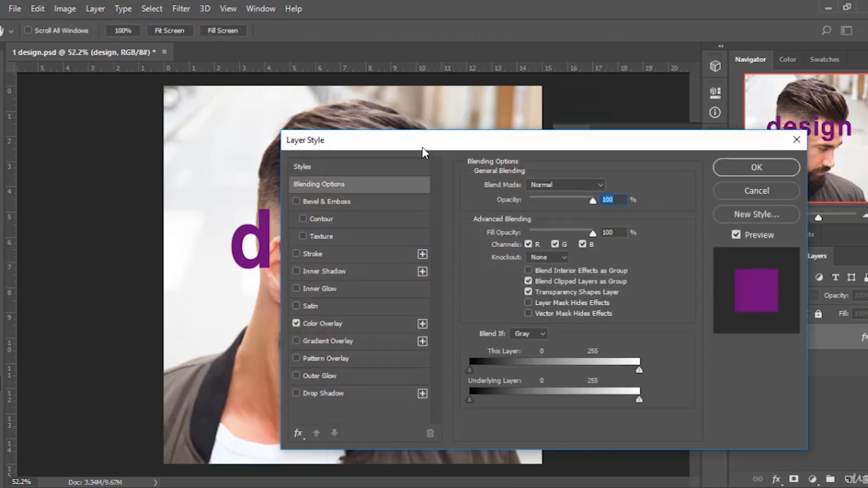
{"action": "left_click", "coordinate": [570, 319]}
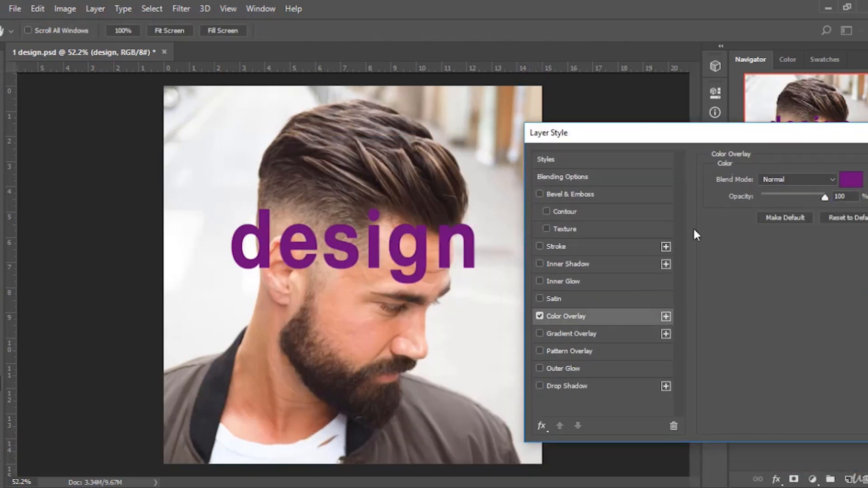
{"action": "left_click", "coordinate": [850, 183]}
{"action": "left_click_drag", "start_coordinate": [421, 95], "coordinate": [631, 100]}
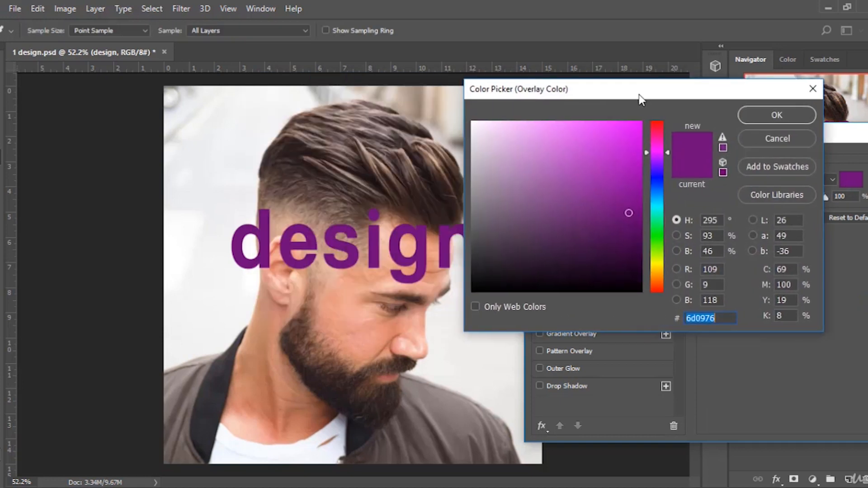
{"action": "left_click", "coordinate": [658, 275]}
{"action": "left_click", "coordinate": [624, 142]}
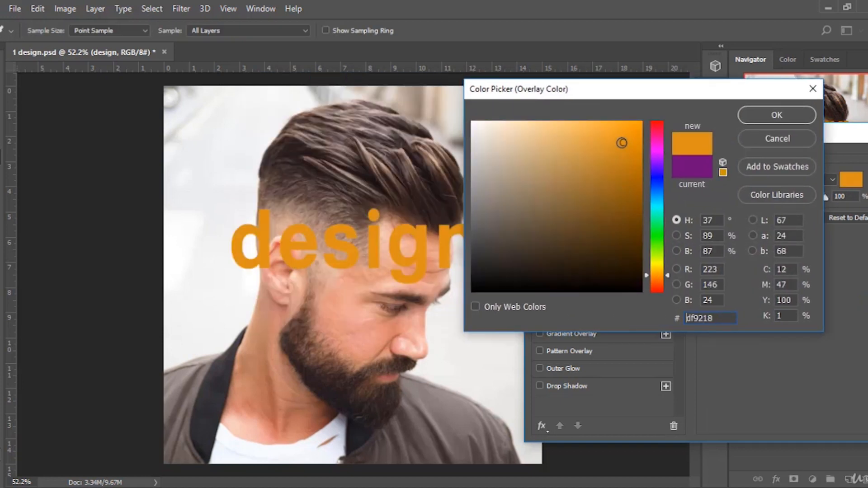
{"action": "left_click", "coordinate": [617, 289]}
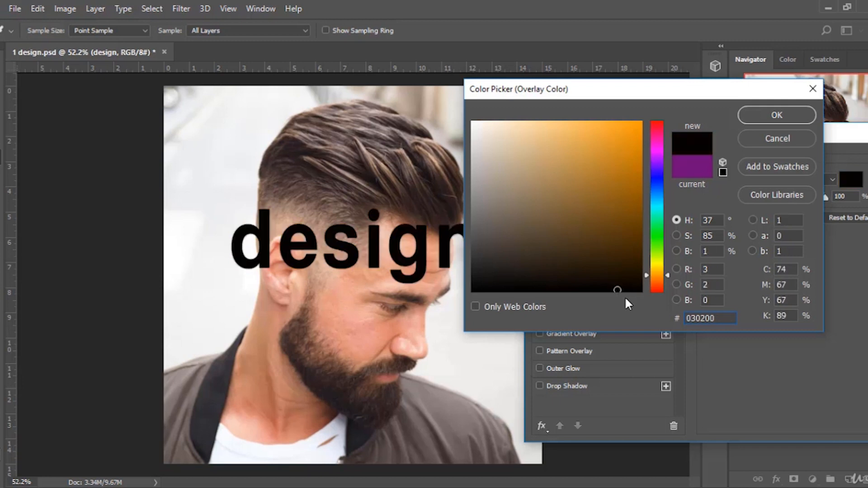
{"action": "left_click", "coordinate": [776, 115]}
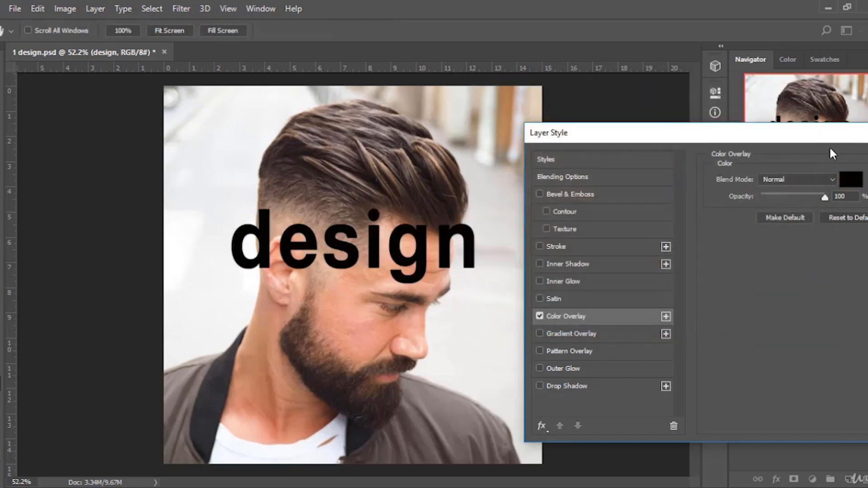
{"action": "left_click_drag", "start_coordinate": [798, 134], "coordinate": [549, 173]}
{"action": "left_click", "coordinate": [714, 198]}
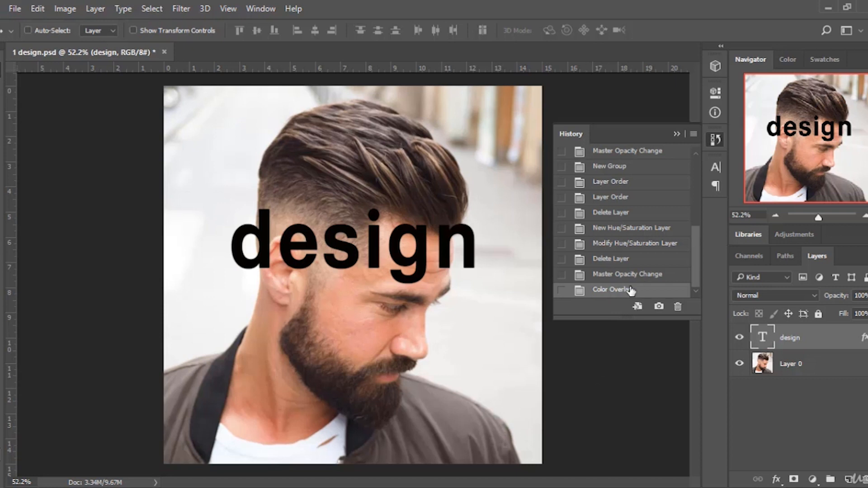
Switch between the Master Opacity Change and Color Overlay history states, ending on Master Opacity Change.
{"action": "left_click", "coordinate": [654, 278]}
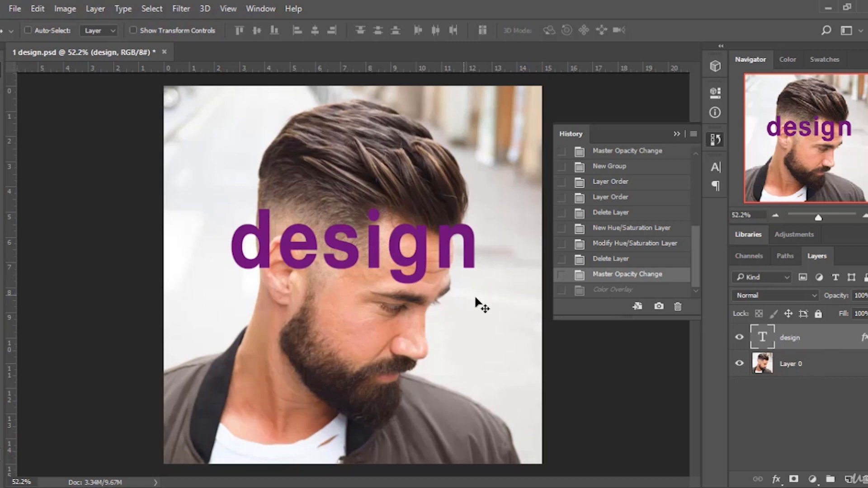
{"action": "left_click", "coordinate": [619, 289]}
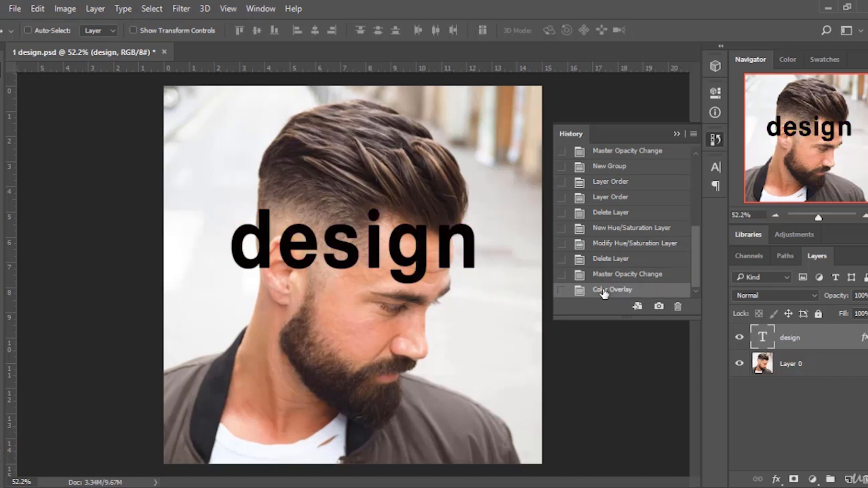
{"action": "left_click", "coordinate": [605, 275]}
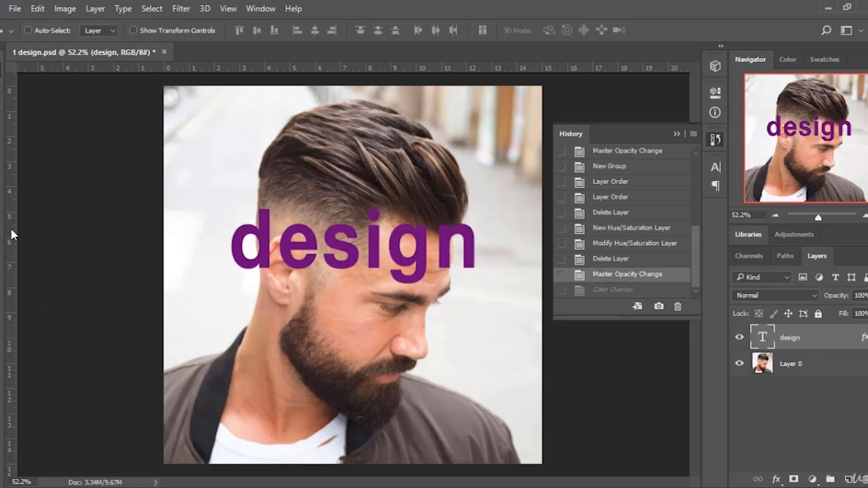
With the Brush tool active, add a new empty layer, delete it again, and select Layer 0.
{"action": "left_click", "coordinate": [4, 199]}
{"action": "left_click", "coordinate": [32, 195]}
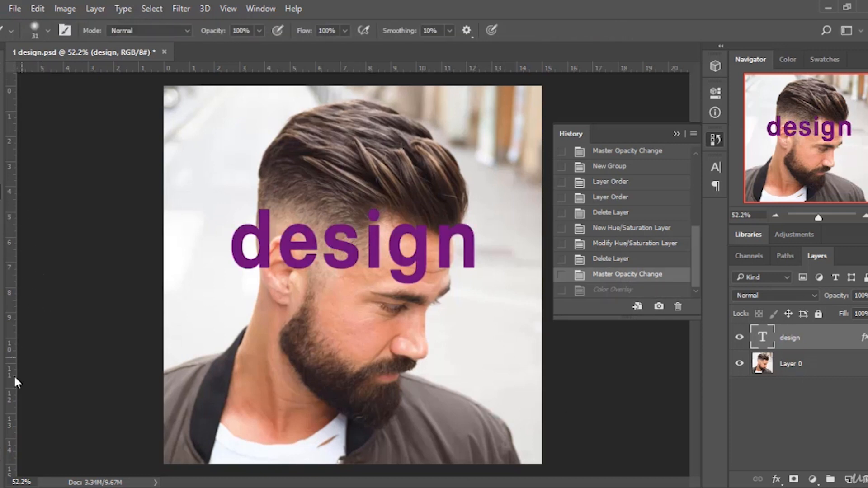
{"action": "left_click", "coordinate": [848, 479]}
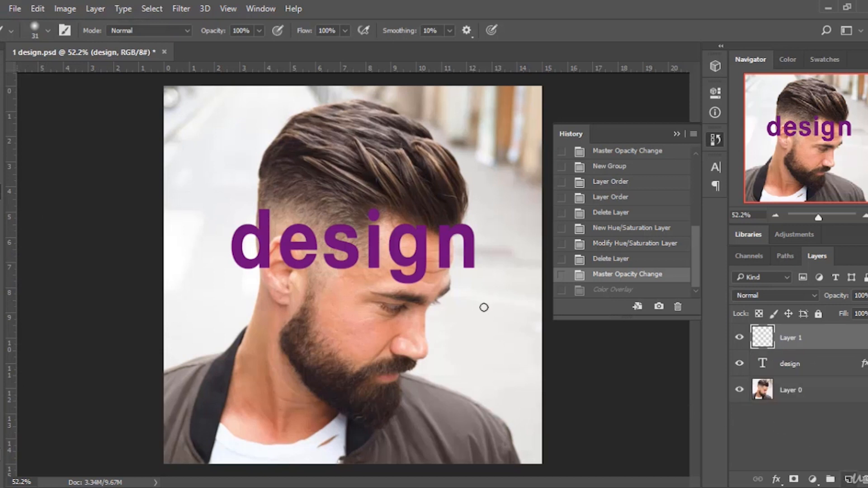
{"action": "left_click", "coordinate": [807, 387]}
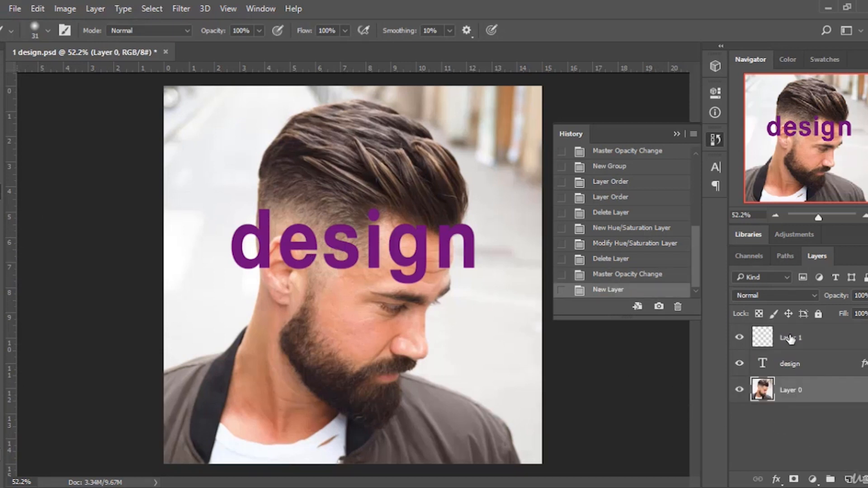
{"action": "left_click", "coordinate": [798, 340]}
{"action": "key", "text": "Delete"}
{"action": "left_click", "coordinate": [822, 370]}
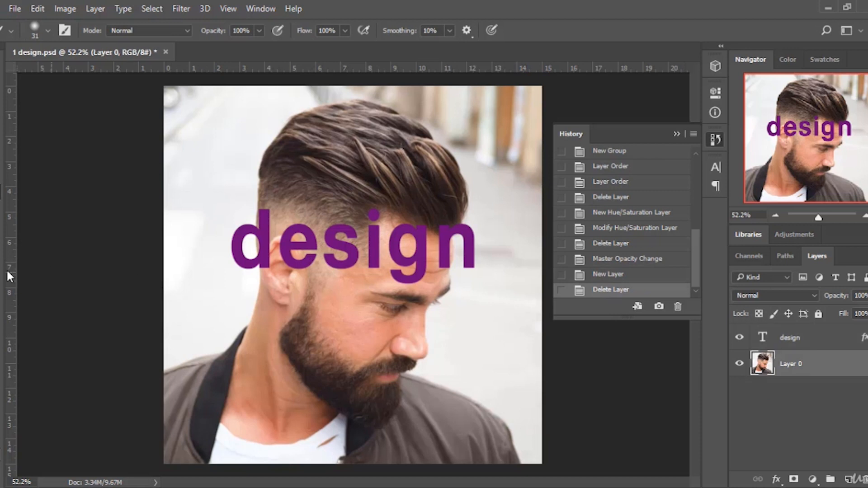
Set the brush size to 100 px and paint brown looping strokes across the photo on Layer 0.
{"action": "left_click", "coordinate": [47, 32]}
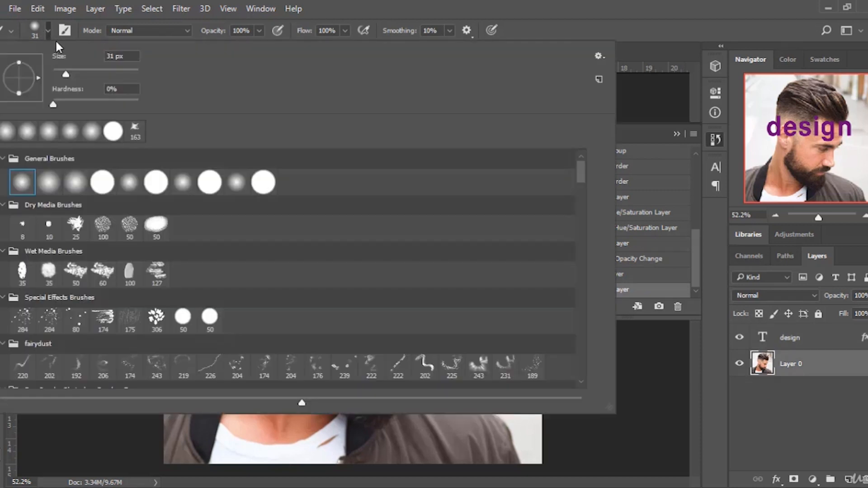
{"action": "left_click", "coordinate": [94, 71]}
{"action": "left_click", "coordinate": [579, 20]}
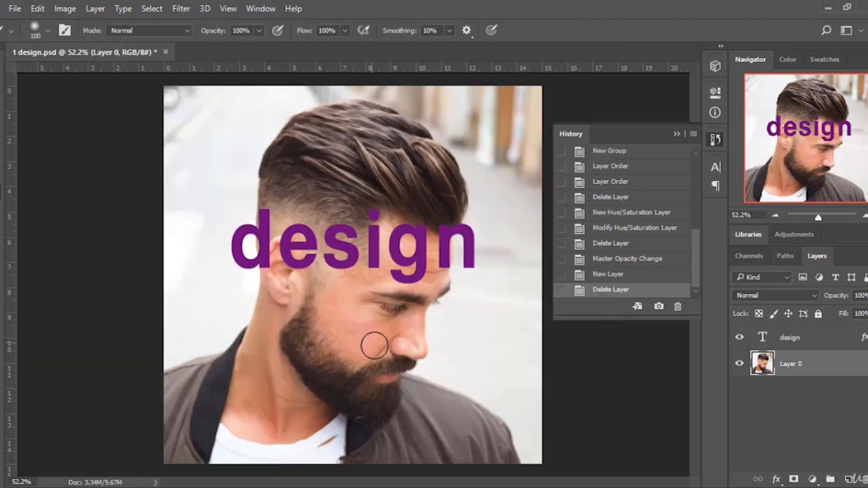
{"action": "mouse_move", "coordinate": [376, 345]}
{"action": "left_mouse_down"}
{"action": "mouse_move", "coordinate": [271, 90]}
{"action": "mouse_move", "coordinate": [494, 333]}
{"action": "mouse_move", "coordinate": [210, 302]}
{"action": "mouse_move", "coordinate": [456, 429]}
{"action": "mouse_move", "coordinate": [519, 165]}
{"action": "left_mouse_up"}
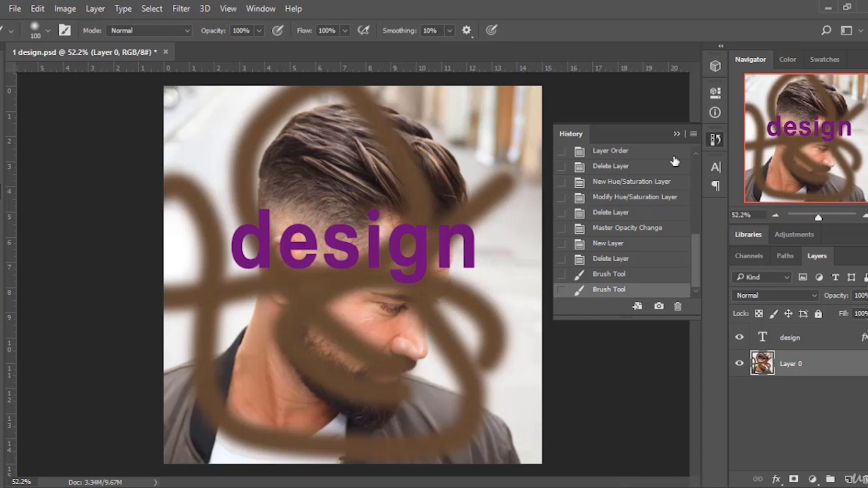
Close and reopen the History panel, then step back to the Delete Layer state before the brush strokes.
{"action": "left_click", "coordinate": [574, 132]}
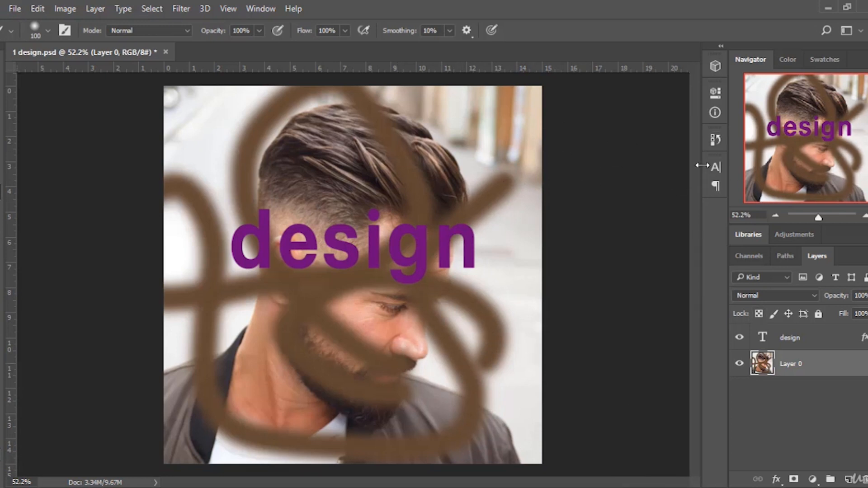
{"action": "left_click", "coordinate": [715, 139]}
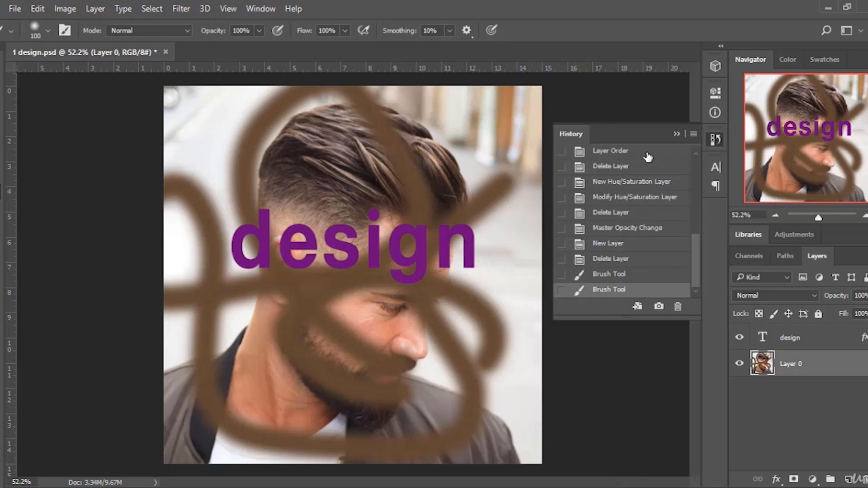
{"action": "left_click", "coordinate": [626, 277]}
{"action": "left_click", "coordinate": [626, 261]}
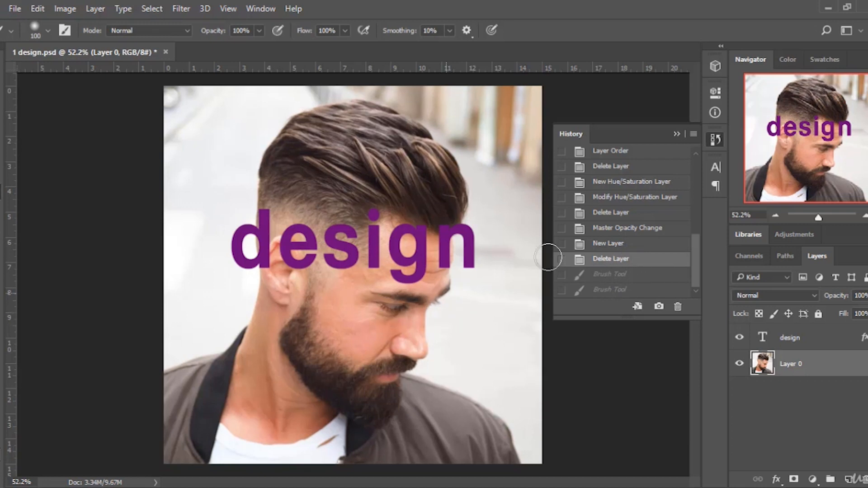
Collapse the History panel into its icon.
{"action": "left_click", "coordinate": [261, 8]}
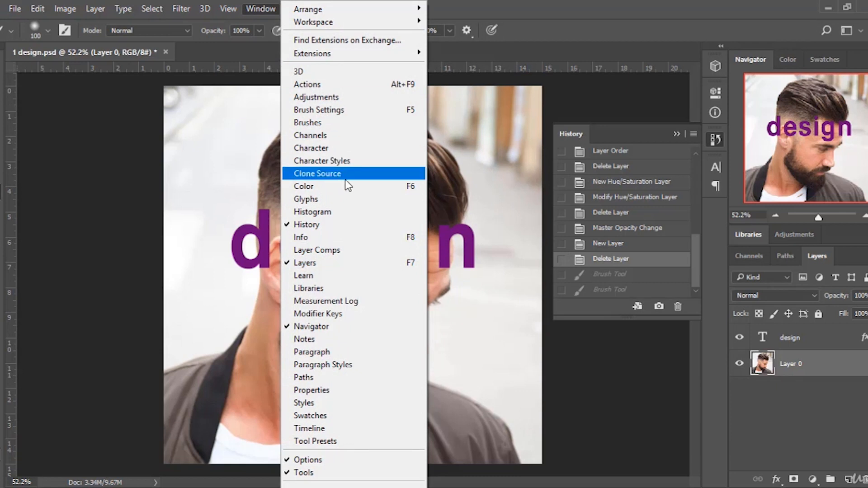
{"action": "left_click", "coordinate": [595, 28]}
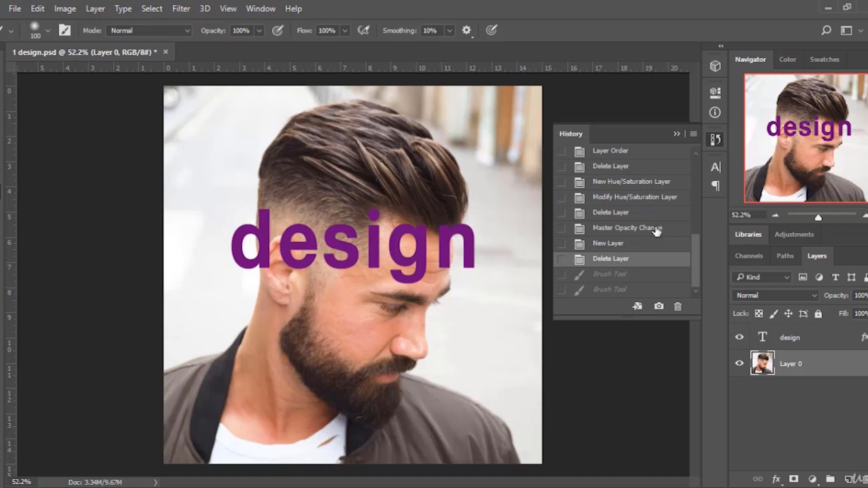
{"action": "scroll", "coordinate": [659, 169], "scroll_direction": "up", "scroll_amount": 5}
{"action": "left_click", "coordinate": [676, 133]}
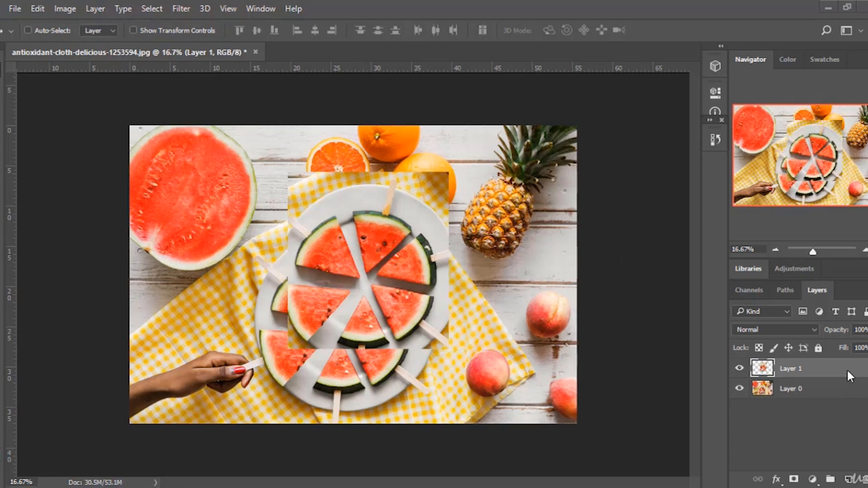
Delete Layer 1 in the watermelon photo and try moving Layer 0 down and back into place.
{"action": "key", "text": "Delete"}
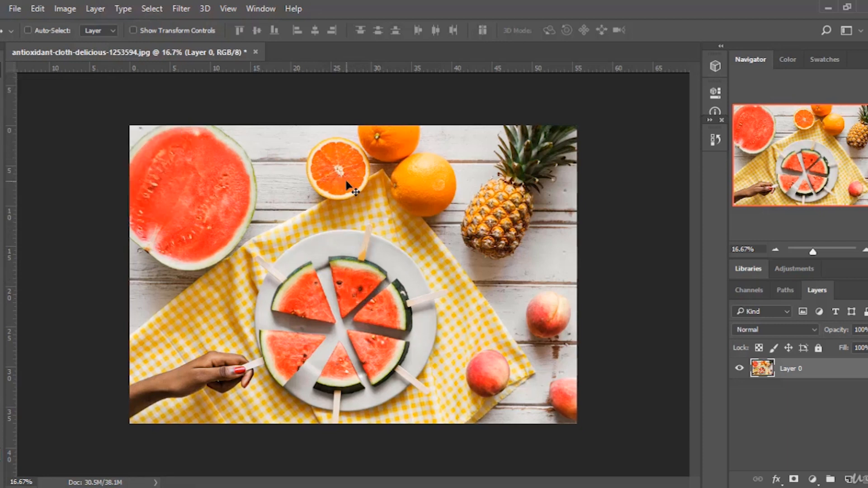
{"action": "left_click_drag", "start_coordinate": [350, 187], "coordinate": [321, 264]}
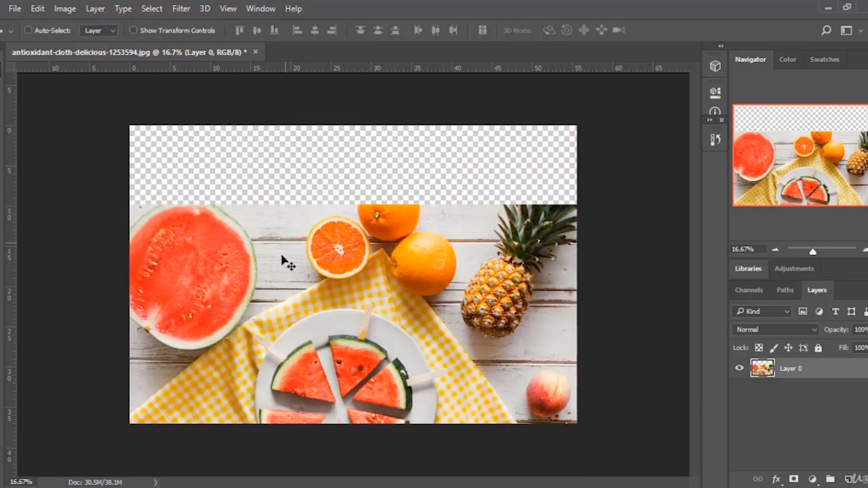
{"action": "left_click_drag", "start_coordinate": [273, 300], "coordinate": [291, 256]}
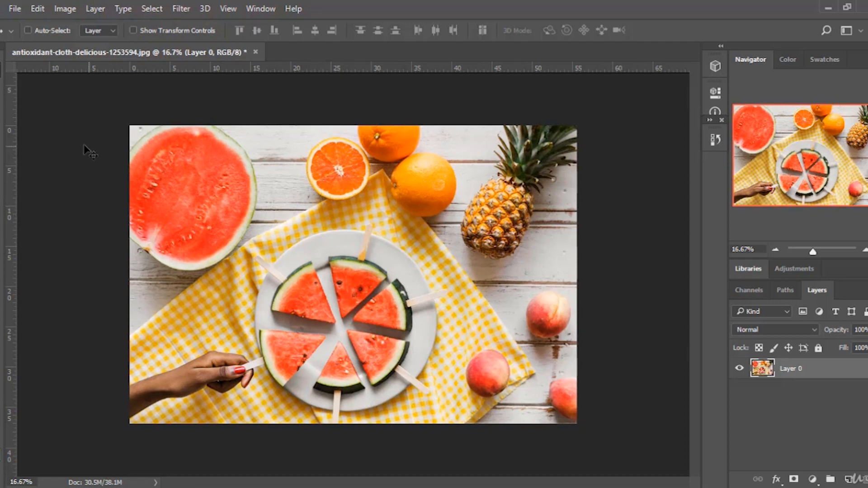
Marquee a rectangle over the watermelon plate and copy it to a new layer with Layer Via Copy.
{"action": "key", "text": "m"}
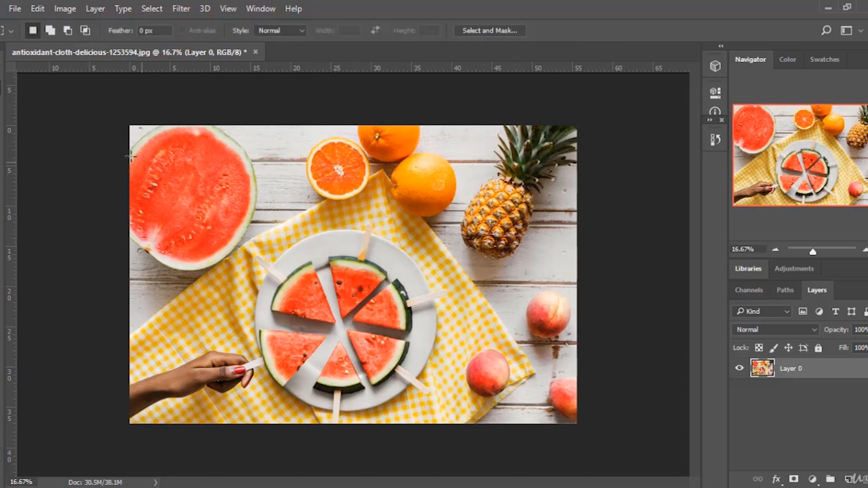
{"action": "left_click_drag", "start_coordinate": [189, 185], "coordinate": [373, 332]}
{"action": "right_click", "coordinate": [320, 277]}
{"action": "left_click", "coordinate": [364, 312]}
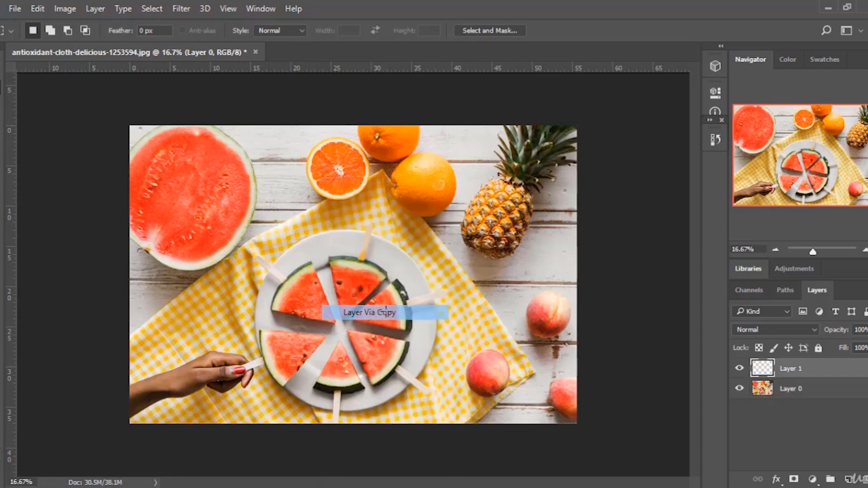
Move the copied watermelon layer around with the Move tool, then delete it.
{"action": "key", "text": "v"}
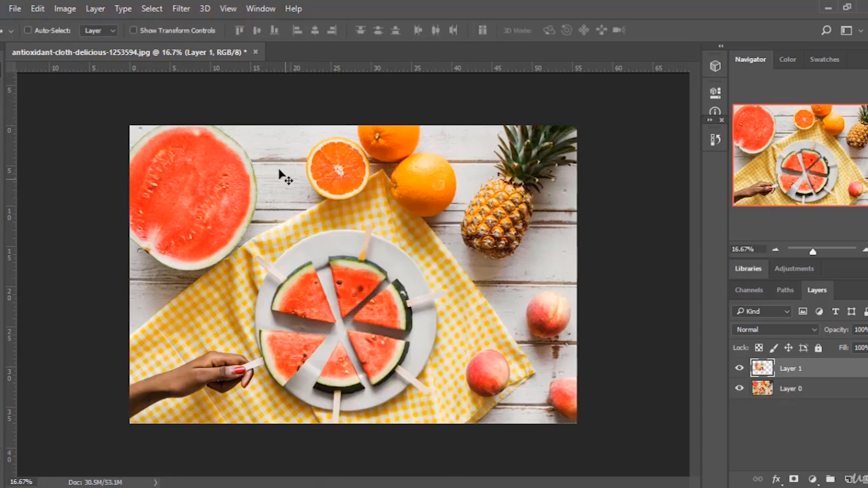
{"action": "left_click_drag", "start_coordinate": [307, 260], "coordinate": [412, 294]}
{"action": "left_click_drag", "start_coordinate": [368, 316], "coordinate": [411, 251]}
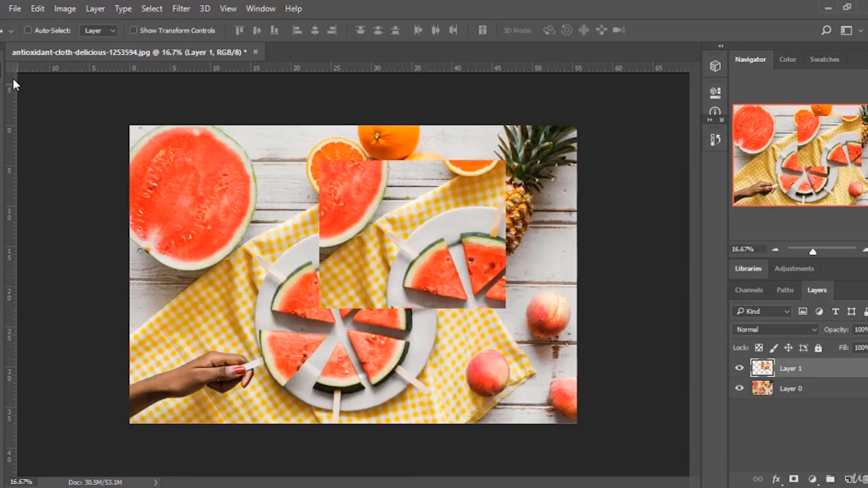
{"action": "left_click_drag", "start_coordinate": [418, 237], "coordinate": [377, 267]}
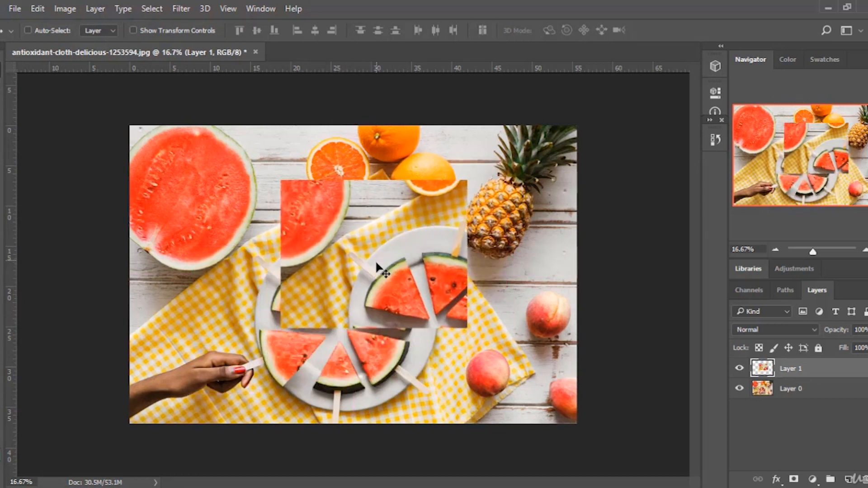
{"action": "key", "text": "Delete"}
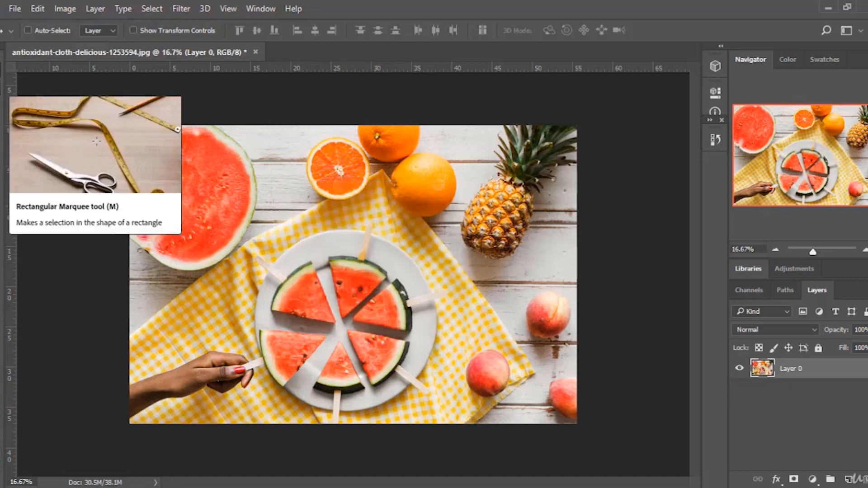
Marquee a rectangle over the plate area and copy it to a new layer with Layer Via Copy.
{"action": "left_click", "coordinate": [1, 93]}
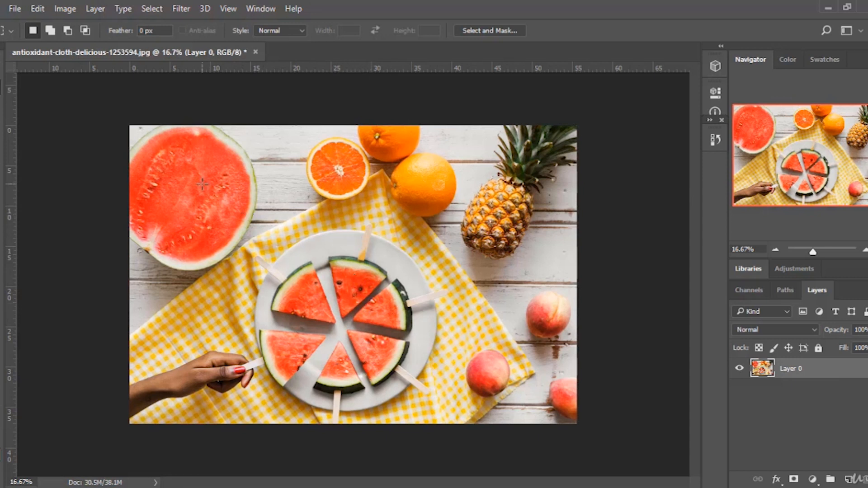
{"action": "left_click_drag", "start_coordinate": [202, 181], "coordinate": [428, 347]}
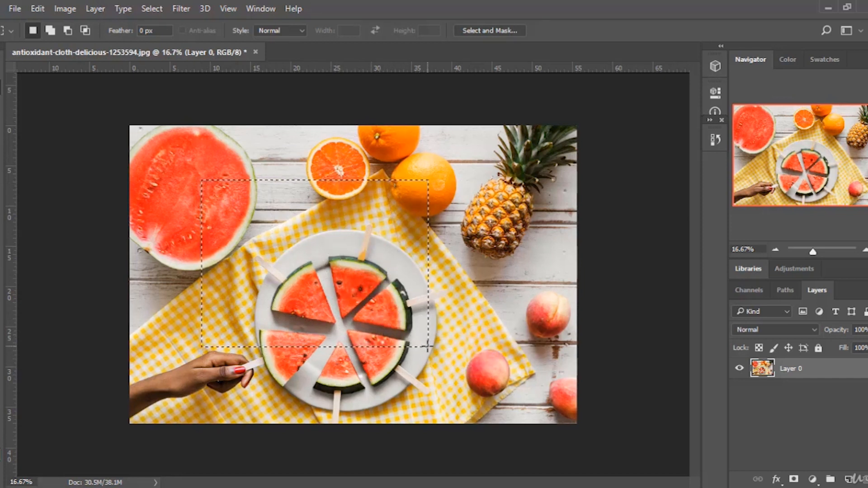
{"action": "right_click", "coordinate": [318, 240]}
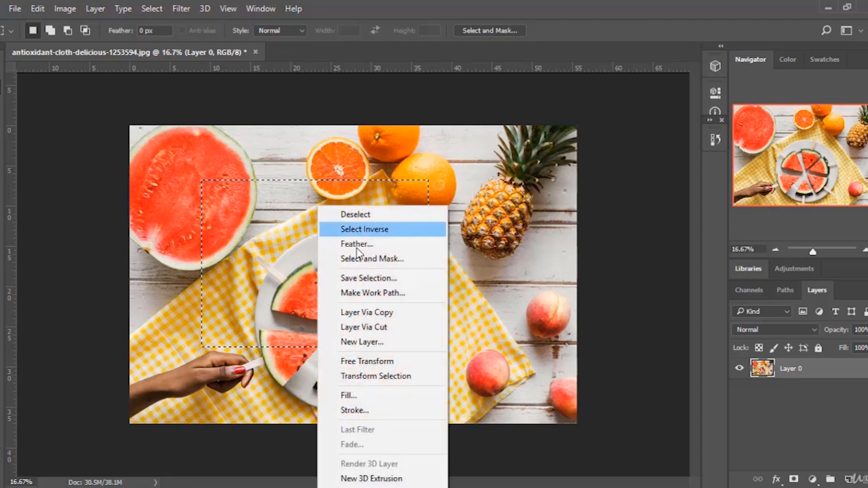
{"action": "left_click", "coordinate": [405, 314]}
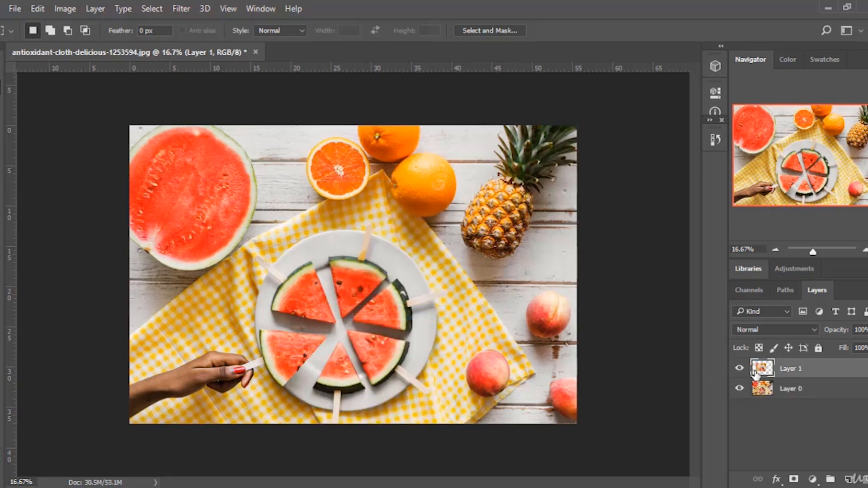
Nudge the copied layer with the Move tool, toggle Layer 0's visibility off and on, and delete the copy.
{"action": "key", "text": "v"}
{"action": "left_click_drag", "start_coordinate": [334, 272], "coordinate": [317, 265]}
{"action": "left_click", "coordinate": [739, 389]}
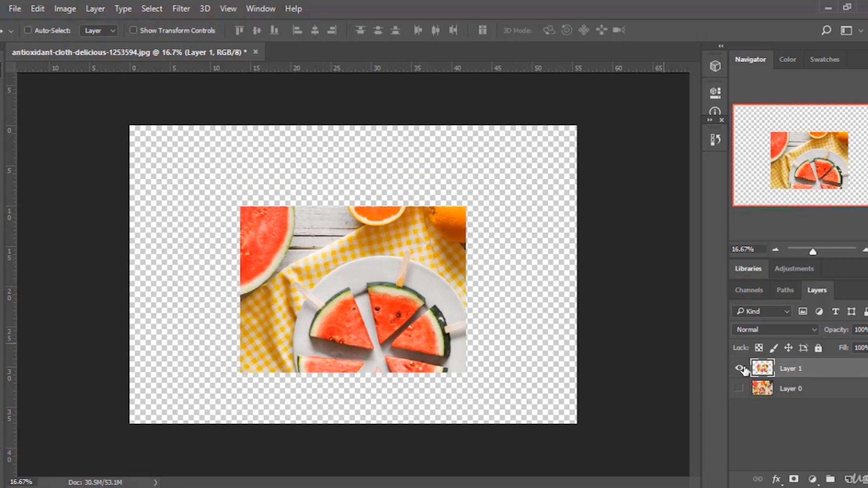
{"action": "left_click", "coordinate": [739, 389]}
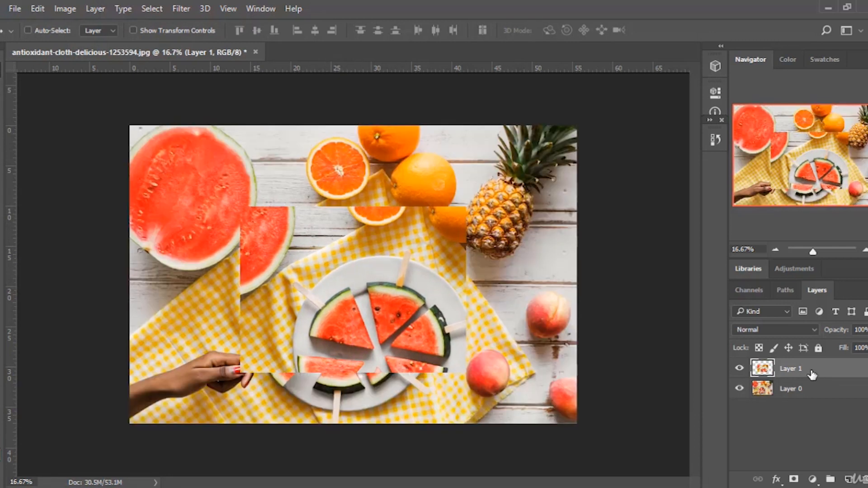
{"action": "key", "text": "Delete"}
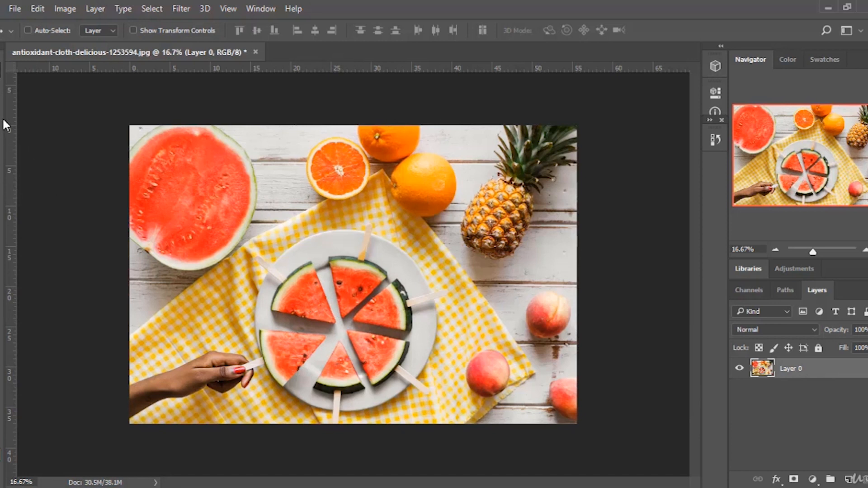
Switch to the Elliptical Marquee tool, select the round plate, and copy it to a new layer with Layer Via Copy.
{"action": "left_click", "coordinate": [0, 87]}
{"action": "right_click", "coordinate": [1, 87]}
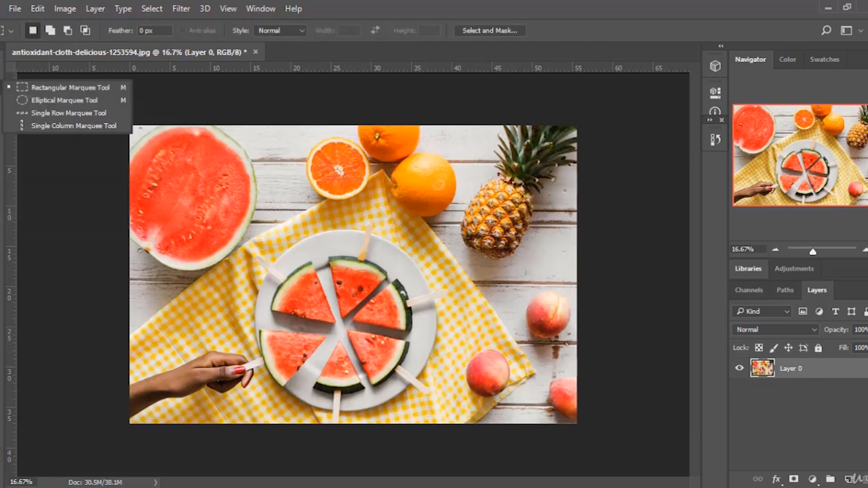
{"action": "left_click", "coordinate": [44, 100]}
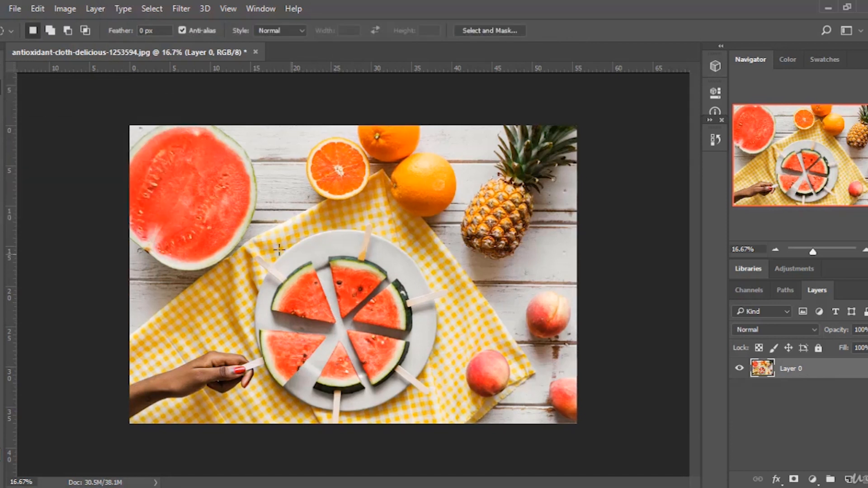
{"action": "left_click_drag", "start_coordinate": [256, 231], "coordinate": [434, 410]}
{"action": "right_click", "coordinate": [334, 318]}
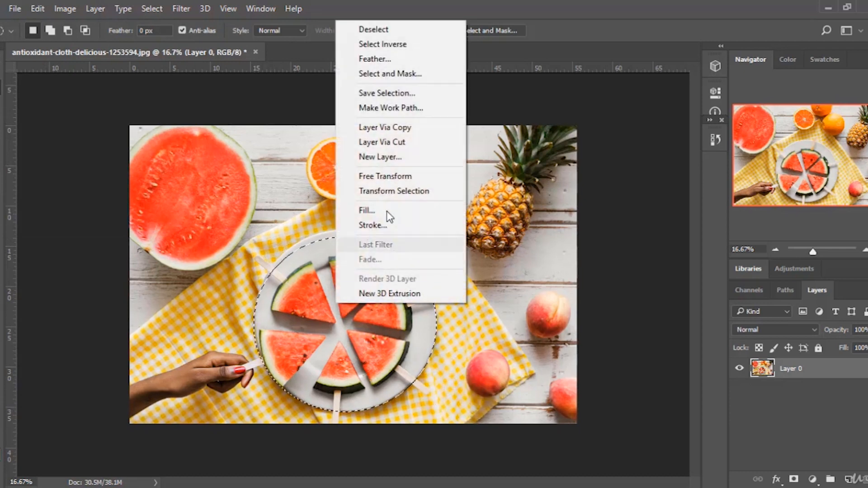
{"action": "left_click", "coordinate": [400, 128]}
Hide Layer 0, nudge the plate copy with the Move tool, show Layer 0 again, and delete the copy.
{"action": "left_click", "coordinate": [741, 389]}
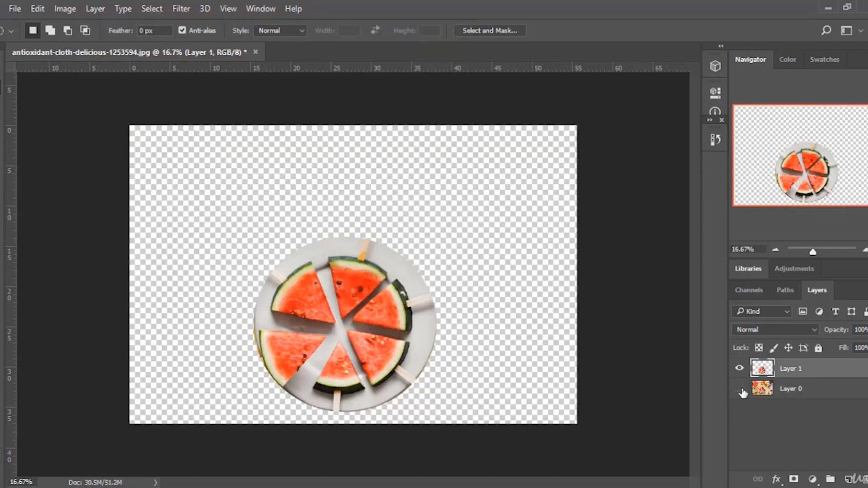
{"action": "key", "text": "v"}
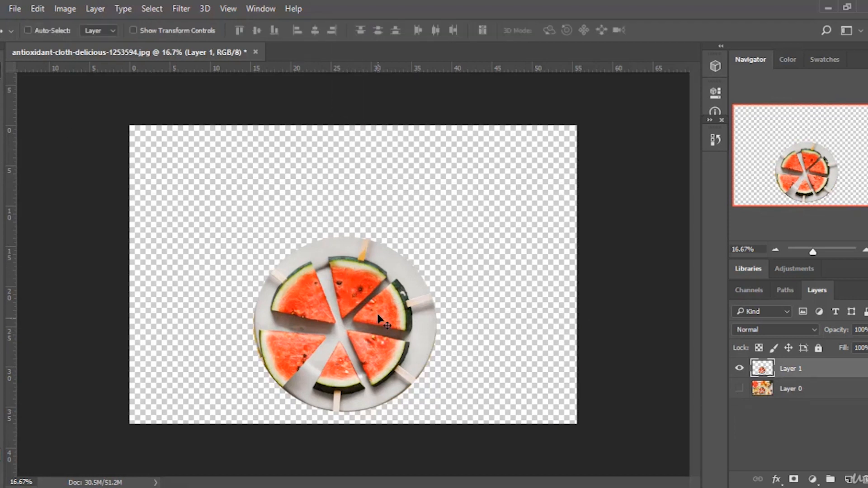
{"action": "left_click_drag", "start_coordinate": [388, 267], "coordinate": [375, 252]}
{"action": "left_click", "coordinate": [740, 389]}
{"action": "left_click", "coordinate": [3, 88]}
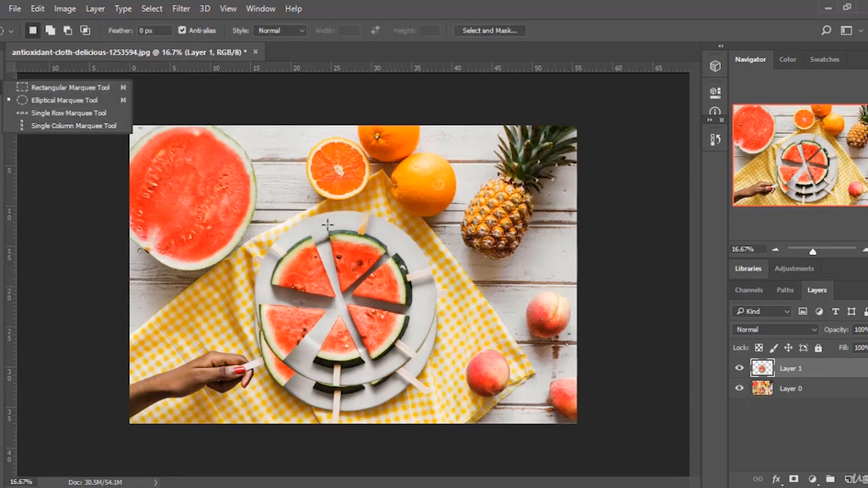
{"action": "left_click", "coordinate": [339, 248]}
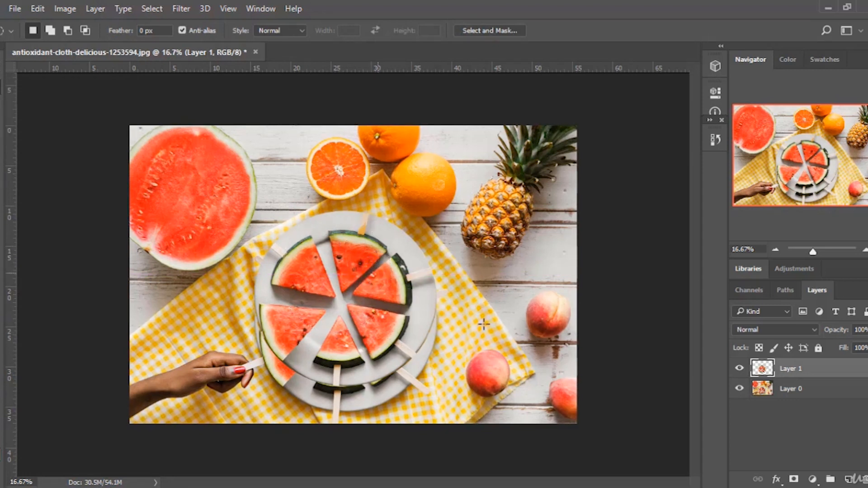
{"action": "key", "text": "Delete"}
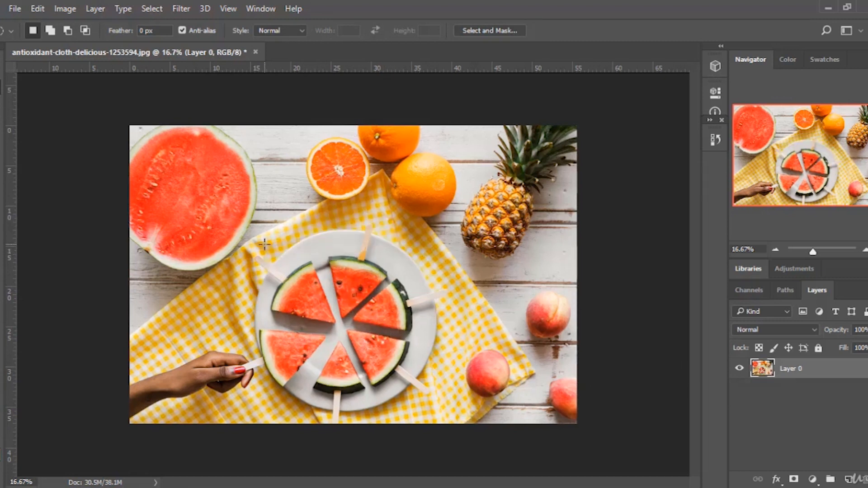
Select the plate with an ellipse and cut it to a new layer with Layer Via Cut.
{"action": "left_click_drag", "start_coordinate": [265, 244], "coordinate": [433, 409]}
{"action": "right_click", "coordinate": [389, 319]}
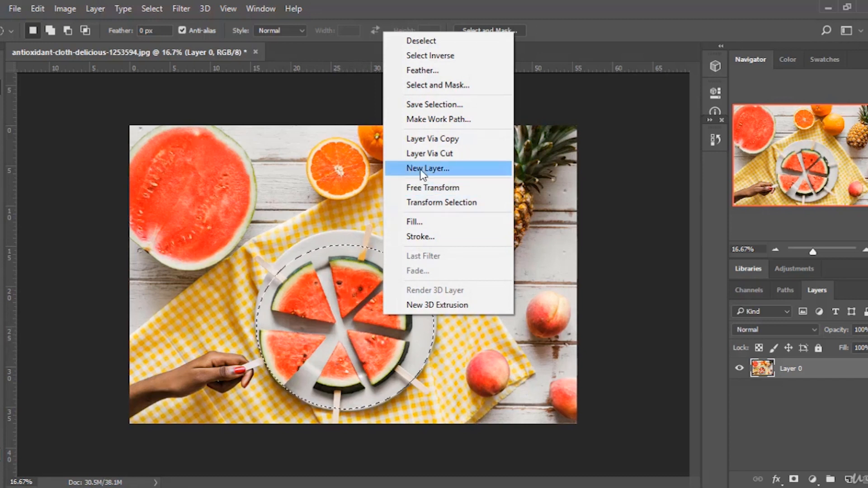
{"action": "left_click", "coordinate": [437, 154]}
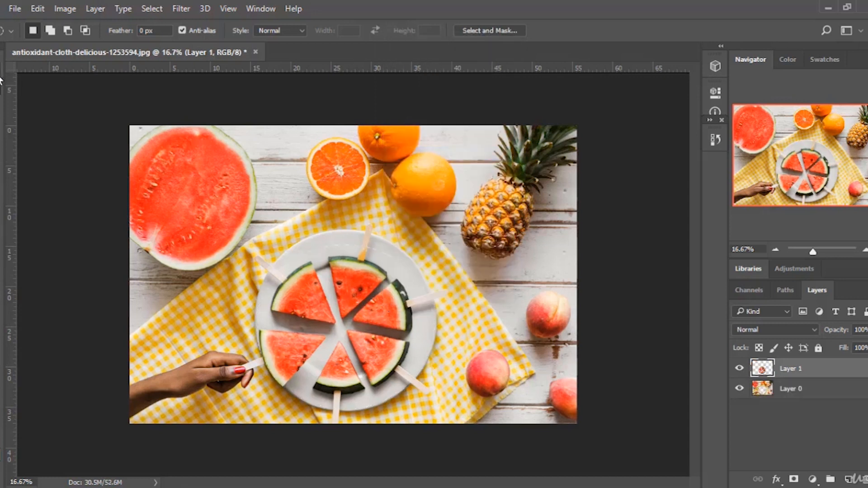
Move the cut plate layer up toward the pineapple with the Move tool, then delete that layer.
{"action": "key", "text": "v"}
{"action": "left_click_drag", "start_coordinate": [261, 401], "coordinate": [378, 336]}
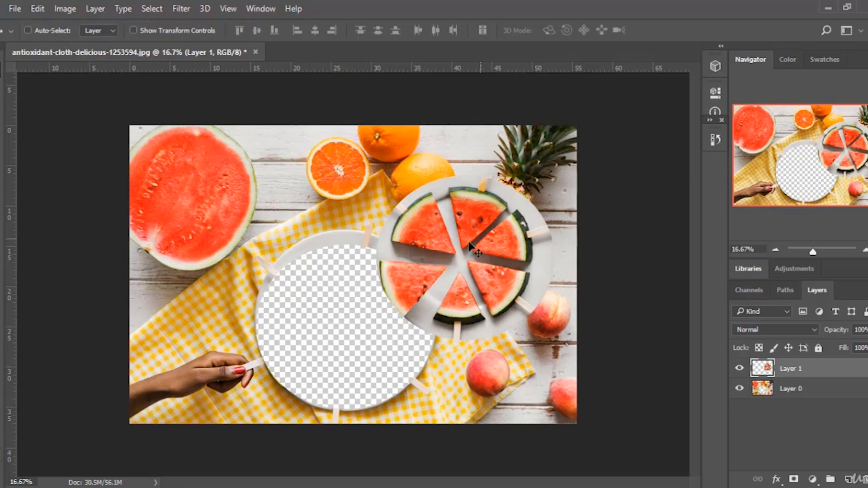
{"action": "left_click_drag", "start_coordinate": [472, 244], "coordinate": [483, 220]}
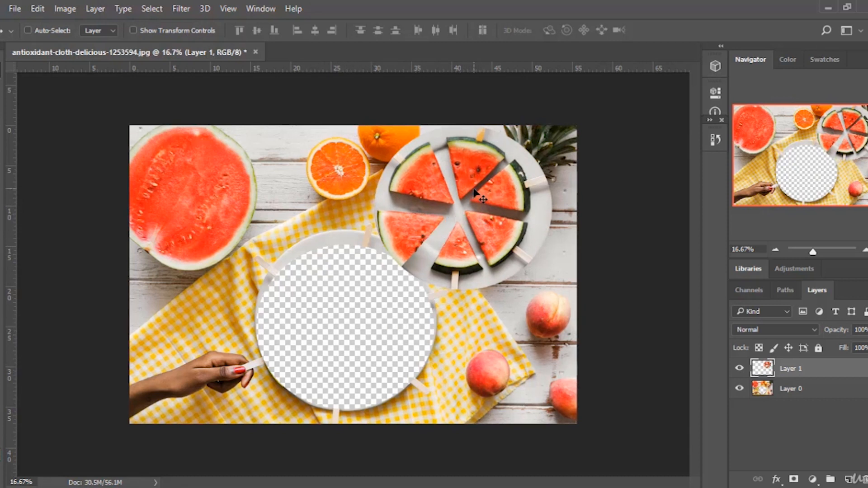
{"action": "key", "text": "Delete"}
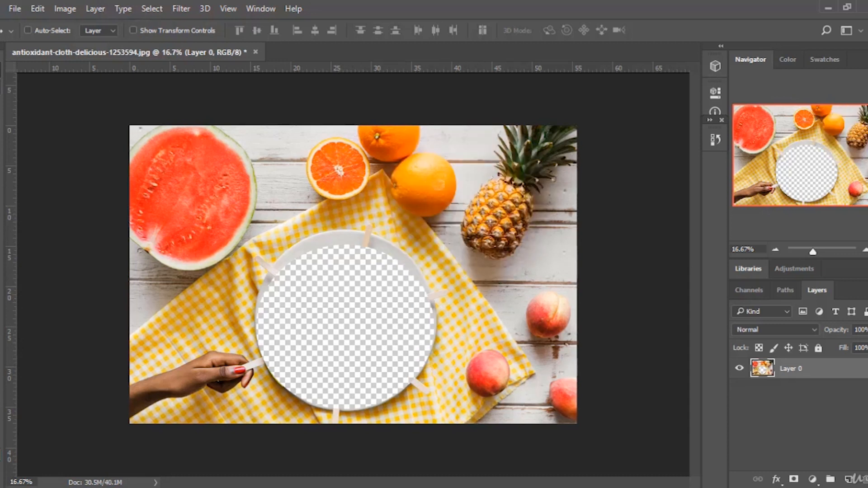
Open the History panel and step back through the states to the Make Layer state.
{"action": "left_click", "coordinate": [1, 92]}
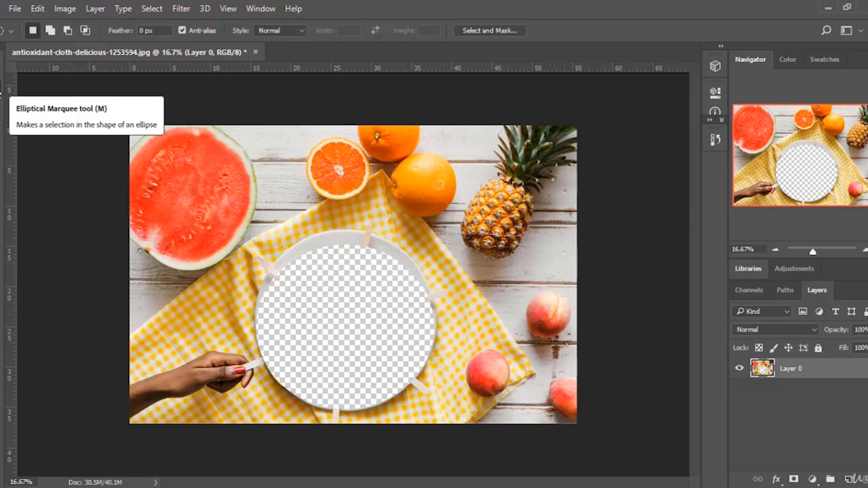
{"action": "left_click", "coordinate": [1, 105]}
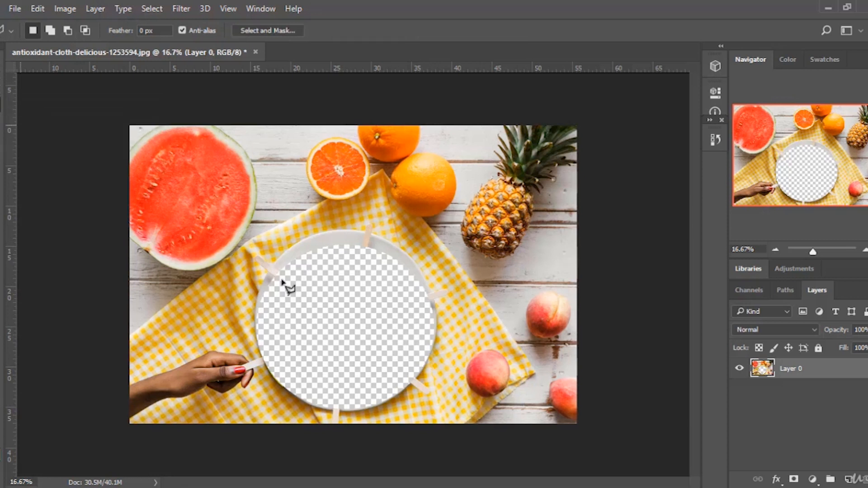
{"action": "left_click", "coordinate": [710, 120]}
{"action": "left_click", "coordinate": [752, 275]}
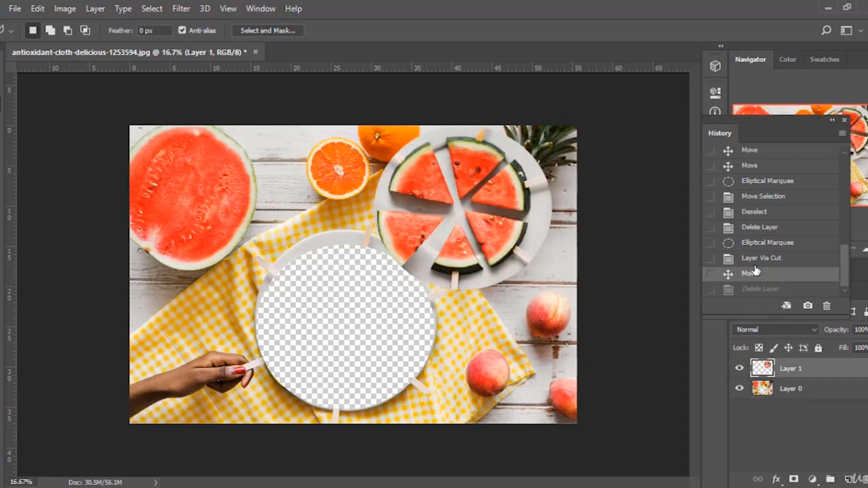
{"action": "scroll", "coordinate": [768, 181], "scroll_direction": "up", "scroll_amount": 6}
{"action": "left_click", "coordinate": [770, 156]}
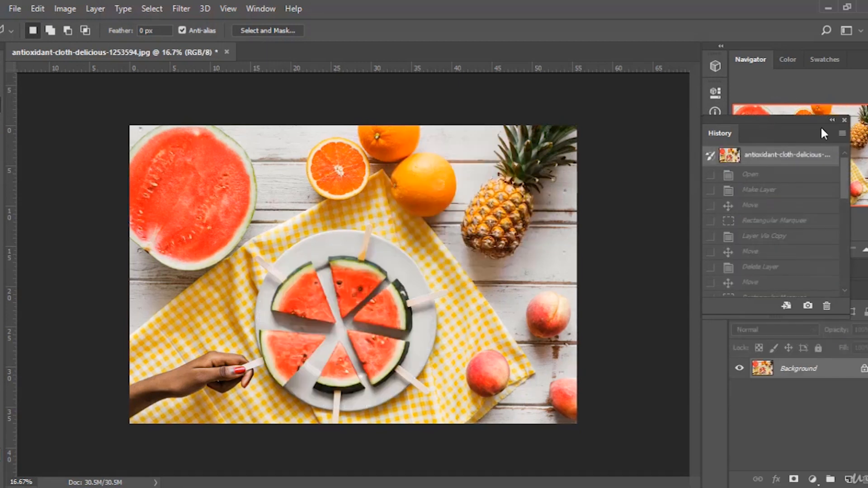
{"action": "left_click", "coordinate": [772, 175]}
{"action": "left_click", "coordinate": [767, 191]}
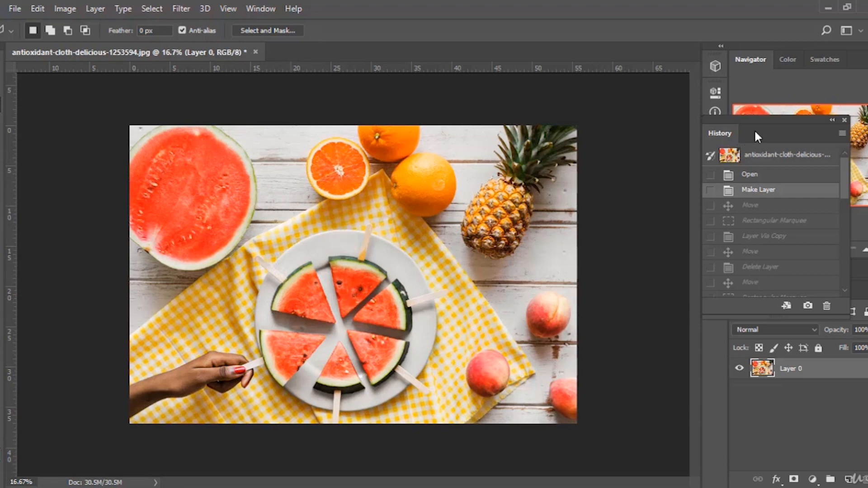
Dock the History panel beside the other panels and collapse it to an icon.
{"action": "left_click_drag", "start_coordinate": [758, 136], "coordinate": [686, 164]}
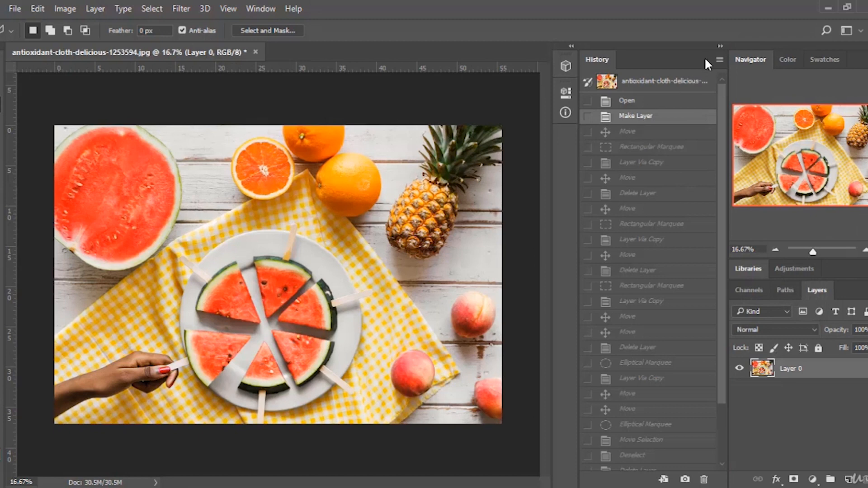
{"action": "left_click", "coordinate": [719, 47]}
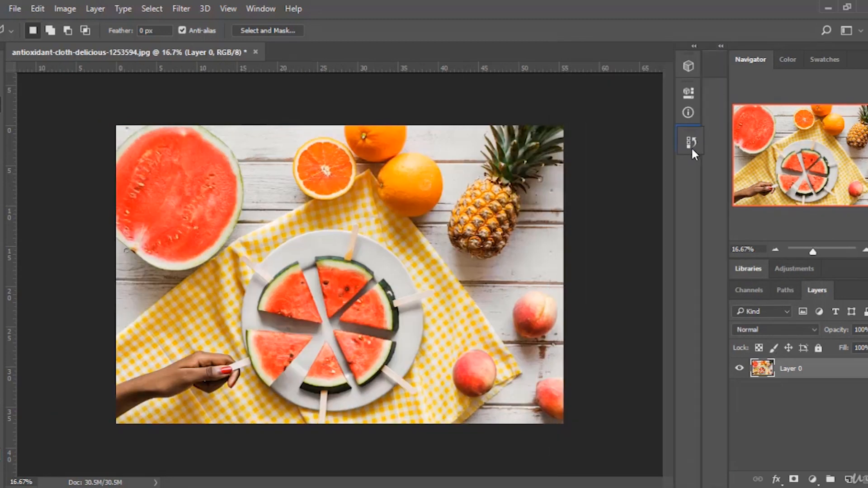
{"action": "left_click_drag", "start_coordinate": [691, 149], "coordinate": [691, 150]}
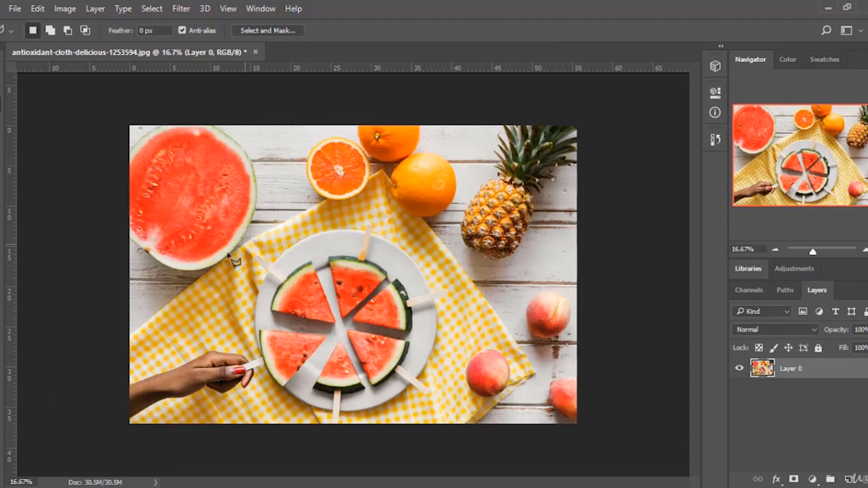
Trace a Polygonal Lasso selection around the large watermelon slice at the image's upper left.
{"action": "left_click", "coordinate": [827, 250]}
{"action": "left_click", "coordinate": [778, 143]}
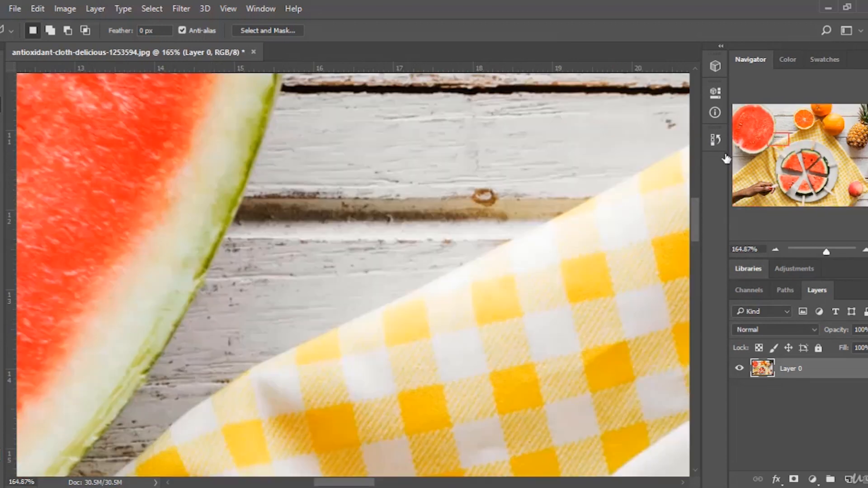
{"action": "left_click_drag", "start_coordinate": [826, 252], "coordinate": [818, 251]}
{"action": "scroll", "coordinate": [306, 229], "scroll_direction": "up", "scroll_amount": 5}
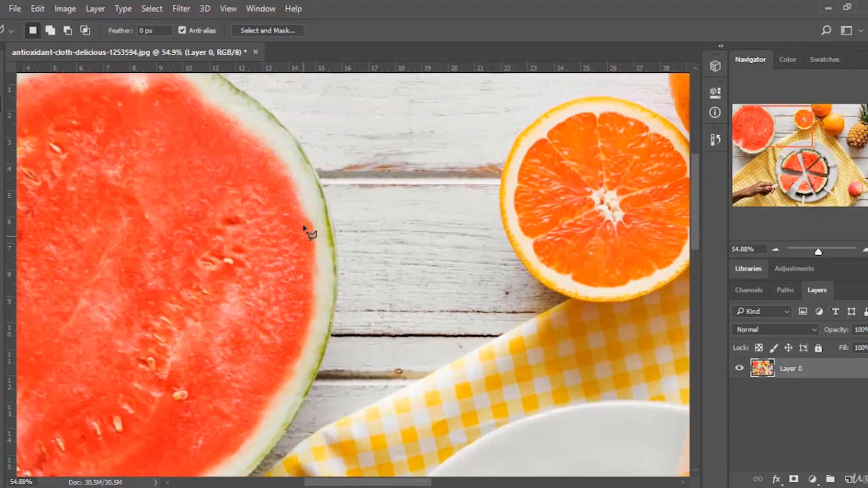
{"action": "mouse_move", "coordinate": [201, 170]}
{"action": "left_mouse_down"}
{"action": "mouse_move", "coordinate": [293, 241]}
{"action": "mouse_move", "coordinate": [312, 267]}
{"action": "mouse_move", "coordinate": [343, 362]}
{"action": "mouse_move", "coordinate": [335, 411]}
{"action": "left_mouse_up"}
{"action": "left_click", "coordinate": [336, 411]}
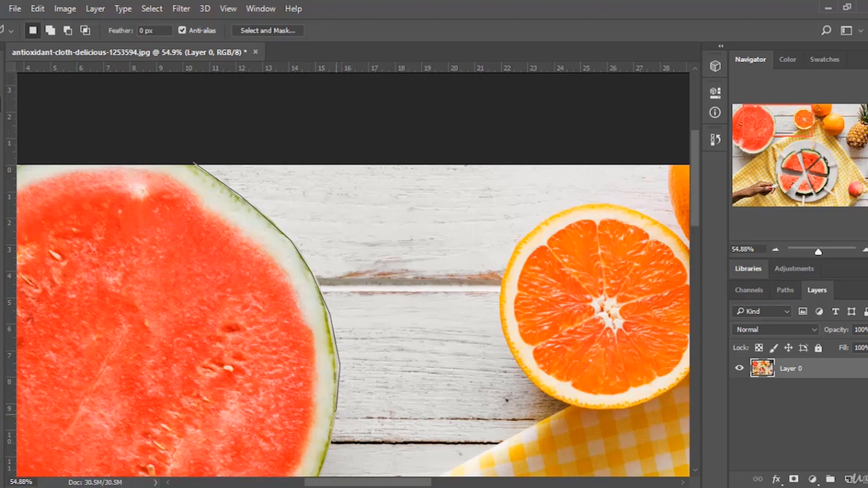
{"action": "scroll", "coordinate": [336, 412], "scroll_direction": "down", "scroll_amount": 3}
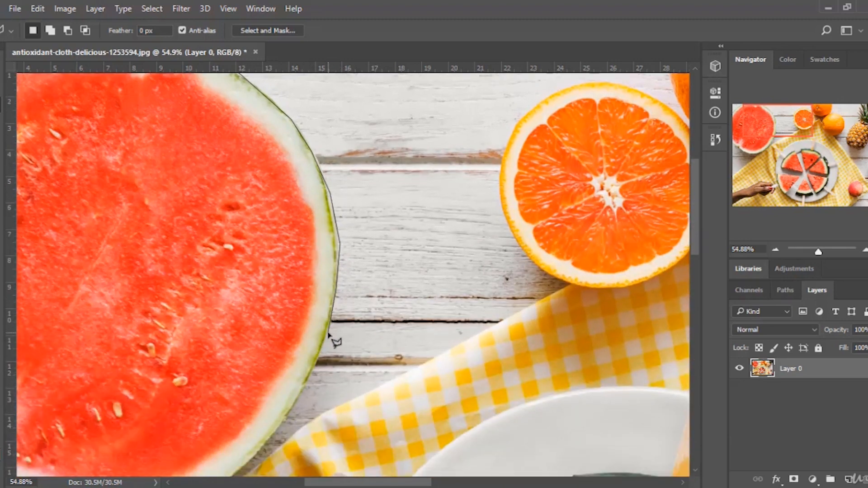
{"action": "mouse_move", "coordinate": [329, 334]}
{"action": "left_mouse_down"}
{"action": "mouse_move", "coordinate": [307, 393]}
{"action": "mouse_move", "coordinate": [313, 373]}
{"action": "mouse_move", "coordinate": [288, 413]}
{"action": "left_mouse_up"}
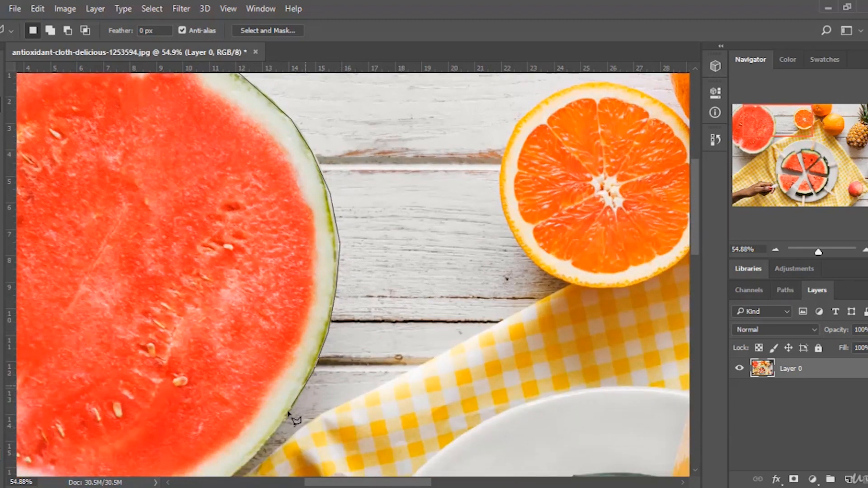
{"action": "left_click", "coordinate": [284, 421]}
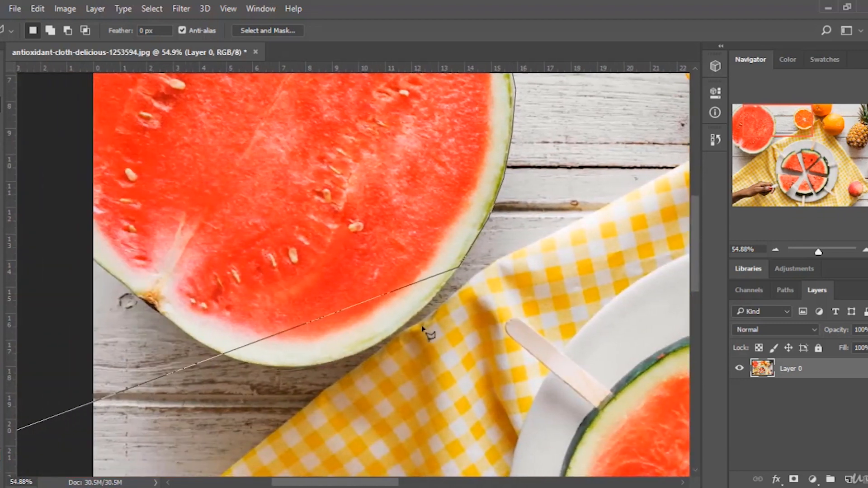
{"action": "left_click", "coordinate": [434, 300]}
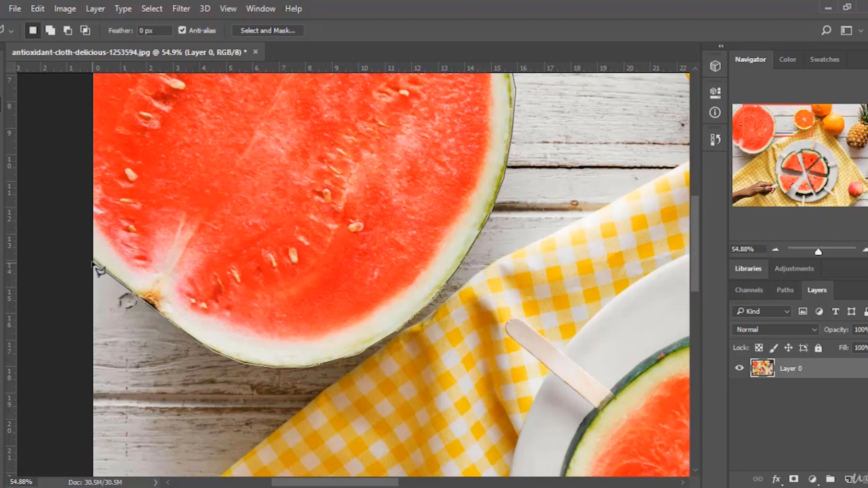
{"action": "scroll", "coordinate": [97, 172], "scroll_direction": "up", "scroll_amount": 5}
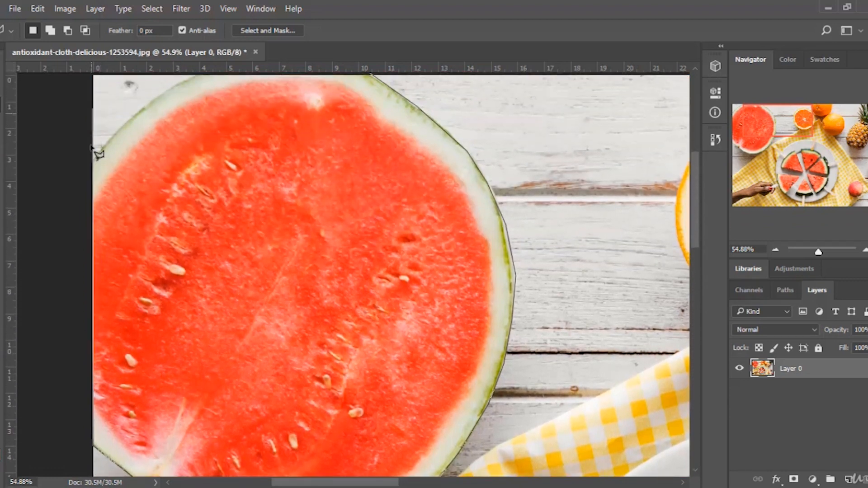
{"action": "scroll", "coordinate": [144, 81], "scroll_direction": "up", "scroll_amount": 2}
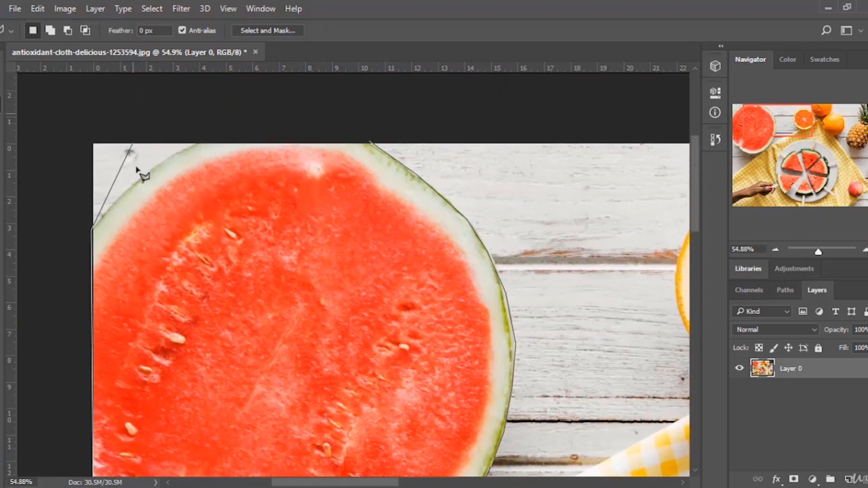
{"action": "mouse_move", "coordinate": [116, 203]}
{"action": "left_mouse_down"}
{"action": "mouse_move", "coordinate": [196, 144]}
{"action": "mouse_move", "coordinate": [391, 150]}
{"action": "mouse_move", "coordinate": [370, 143]}
{"action": "mouse_move", "coordinate": [381, 163]}
{"action": "left_mouse_up"}
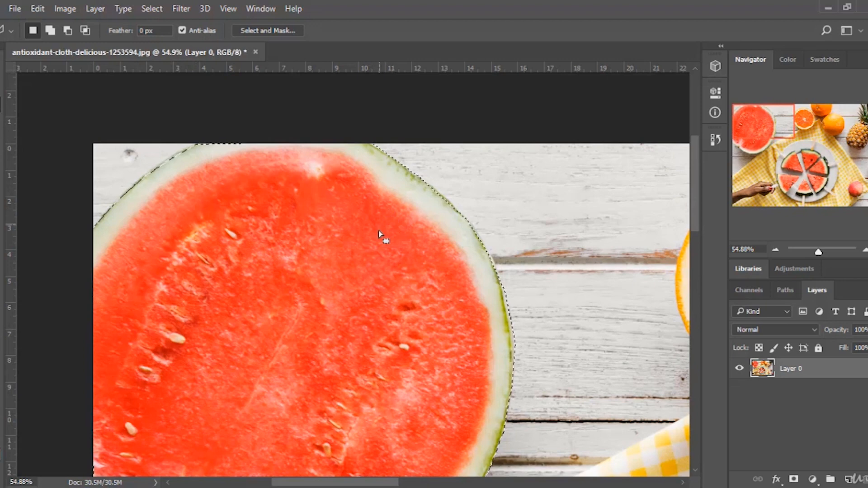
Copy the selected watermelon to a new layer with Layer Via Copy.
{"action": "right_click", "coordinate": [316, 245]}
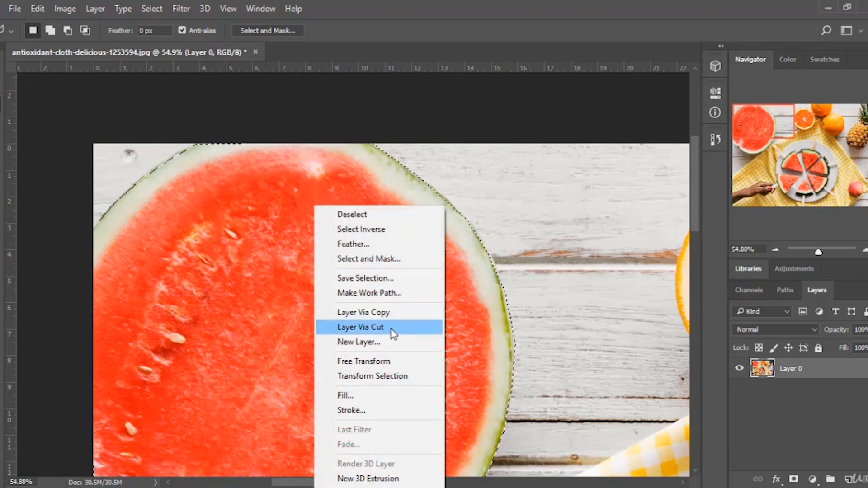
{"action": "left_click", "coordinate": [414, 317]}
Move the watermelon copy layer onto the plate with the Move tool, then delete that layer.
{"action": "scroll", "coordinate": [633, 194], "scroll_direction": "down", "scroll_amount": 2}
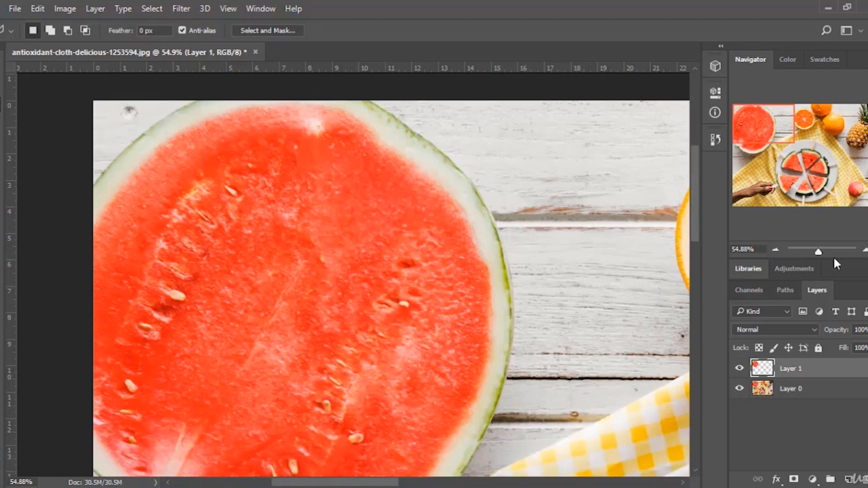
{"action": "left_click_drag", "start_coordinate": [819, 253], "coordinate": [812, 251]}
{"action": "key", "text": "v"}
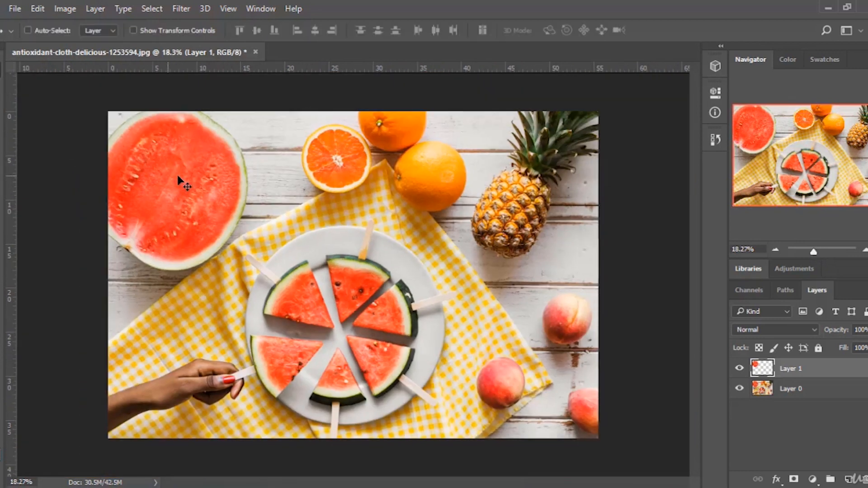
{"action": "left_click_drag", "start_coordinate": [180, 178], "coordinate": [414, 198]}
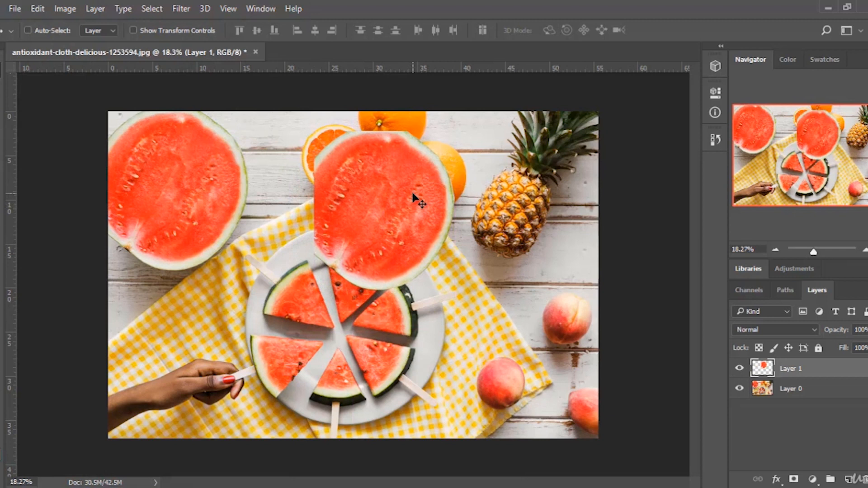
{"action": "key", "text": "Delete"}
Select the large watermelon with the freehand Lasso tool and delete its pixels from Layer 0.
{"action": "key", "text": "m"}
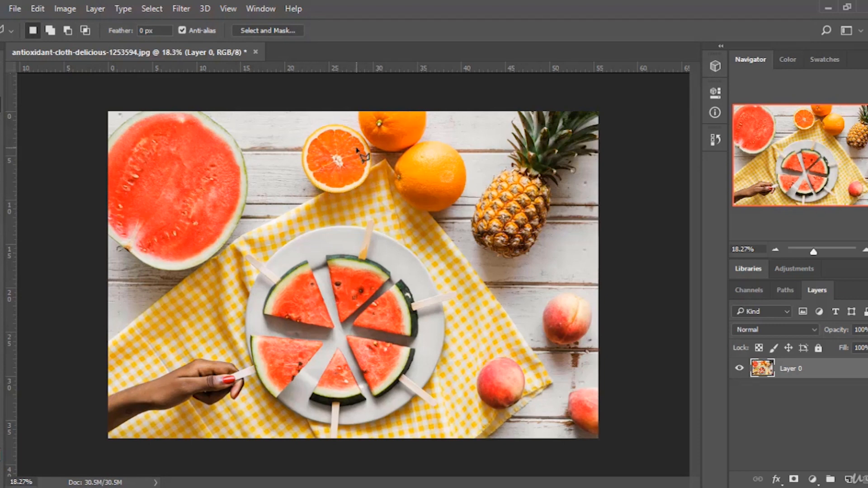
{"action": "right_click", "coordinate": [343, 154]}
{"action": "left_click", "coordinate": [332, 150]}
{"action": "right_click", "coordinate": [1, 105]}
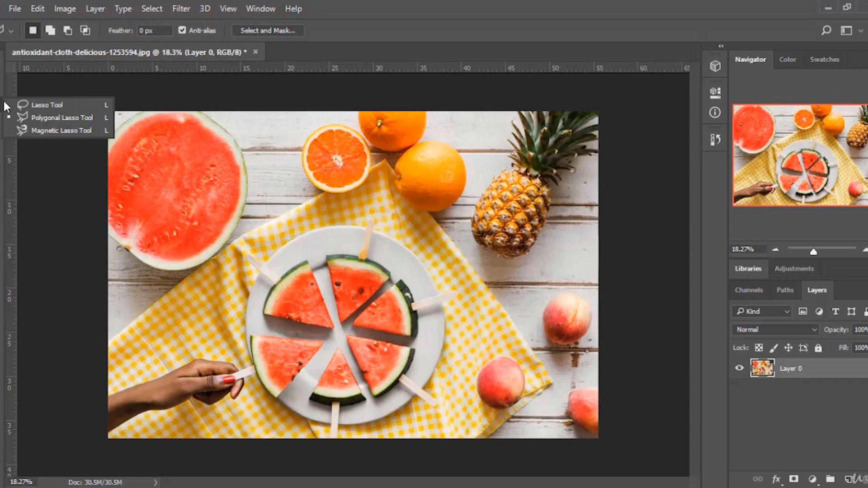
{"action": "left_click", "coordinate": [49, 119]}
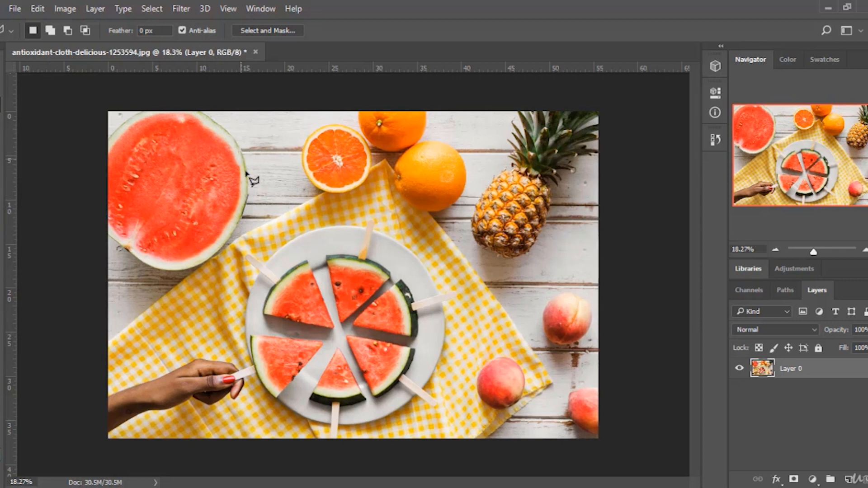
{"action": "right_click", "coordinate": [1, 105]}
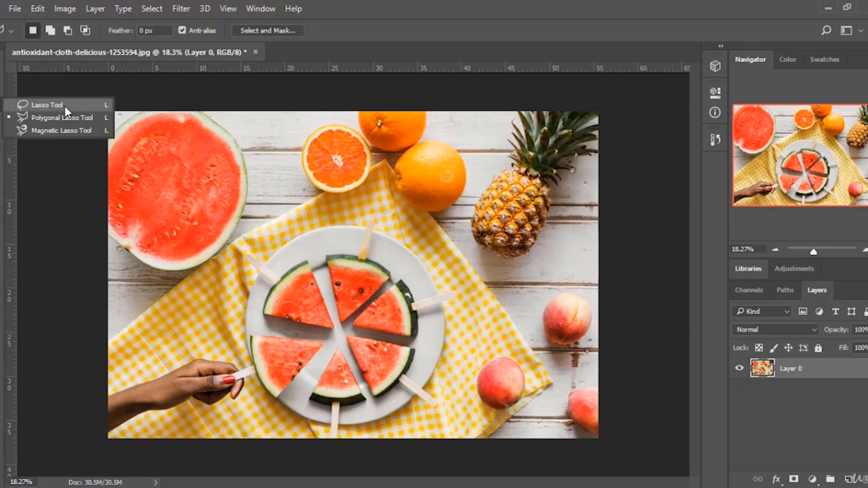
{"action": "left_click", "coordinate": [50, 104]}
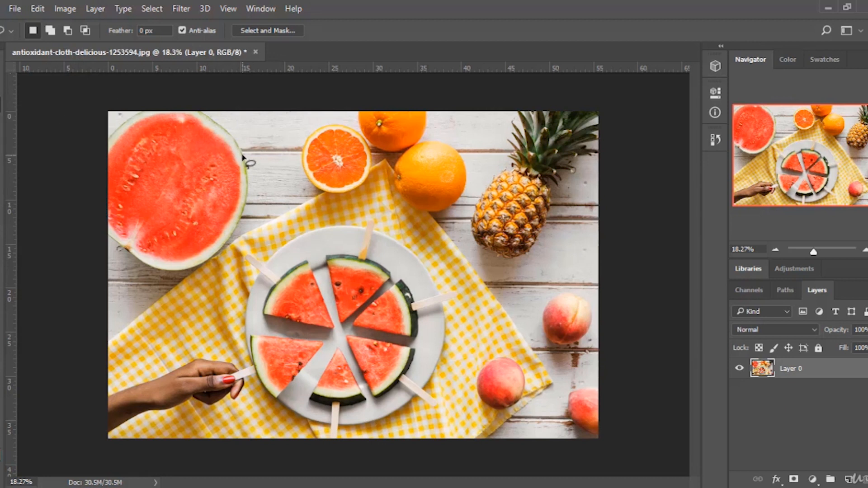
{"action": "mouse_move", "coordinate": [244, 156]}
{"action": "left_mouse_down"}
{"action": "mouse_move", "coordinate": [250, 195]}
{"action": "mouse_move", "coordinate": [233, 237]}
{"action": "mouse_move", "coordinate": [204, 257]}
{"action": "mouse_move", "coordinate": [160, 268]}
{"action": "mouse_move", "coordinate": [114, 246]}
{"action": "mouse_move", "coordinate": [98, 215]}
{"action": "mouse_move", "coordinate": [114, 155]}
{"action": "mouse_move", "coordinate": [135, 131]}
{"action": "mouse_move", "coordinate": [238, 157]}
{"action": "left_mouse_up"}
{"action": "key", "text": "Delete"}
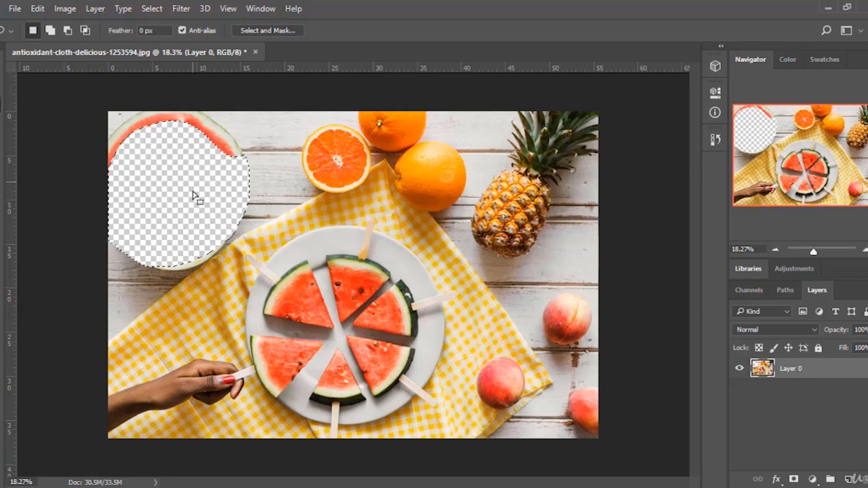
Open the History panel and step back to the Delete Layer state.
{"action": "left_click", "coordinate": [715, 139]}
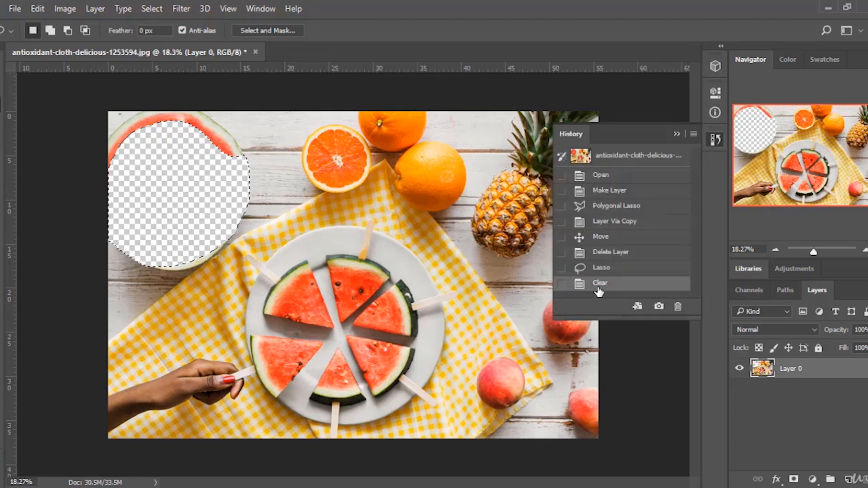
{"action": "left_click", "coordinate": [612, 269]}
{"action": "left_click", "coordinate": [620, 258]}
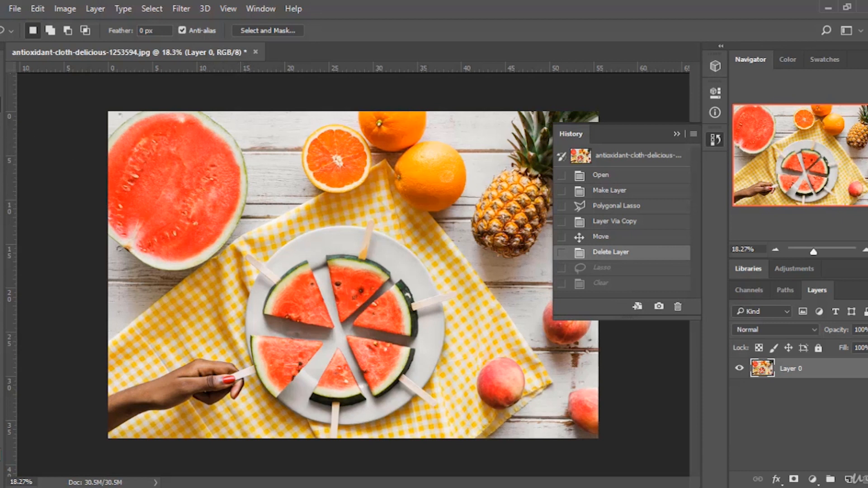
Select the large watermelon with the Magnetic Lasso and copy it to a new layer with Layer Via Copy.
{"action": "right_click", "coordinate": [1, 105]}
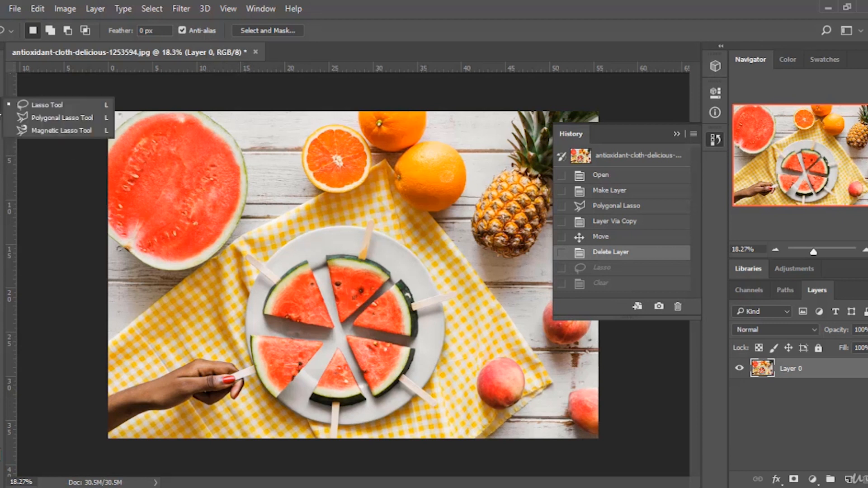
{"action": "left_click", "coordinate": [63, 129]}
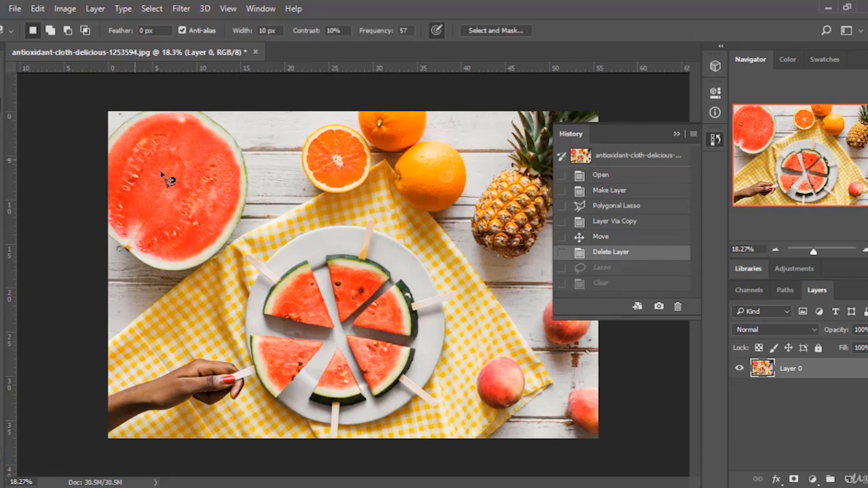
{"action": "left_click", "coordinate": [245, 162]}
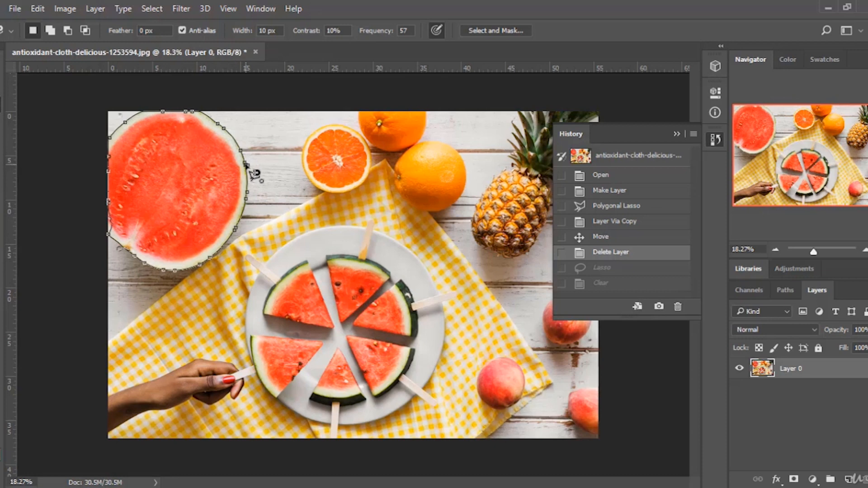
{"action": "double_click", "coordinate": [256, 173]}
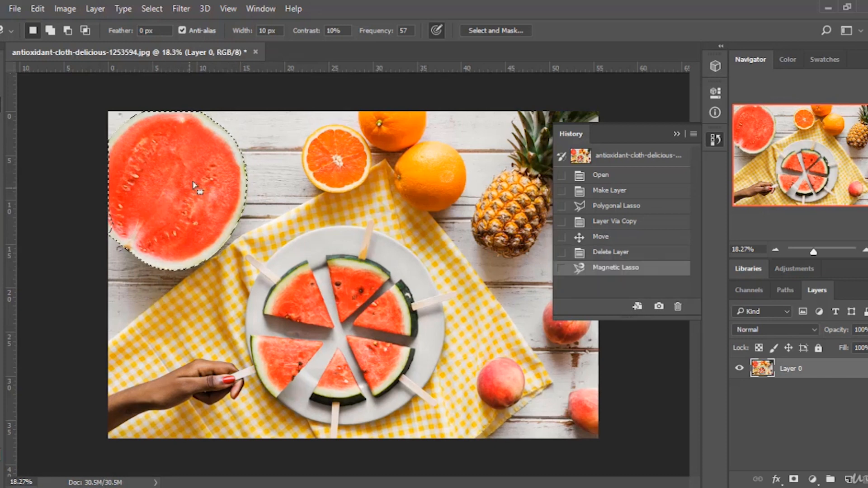
{"action": "right_click", "coordinate": [181, 171]}
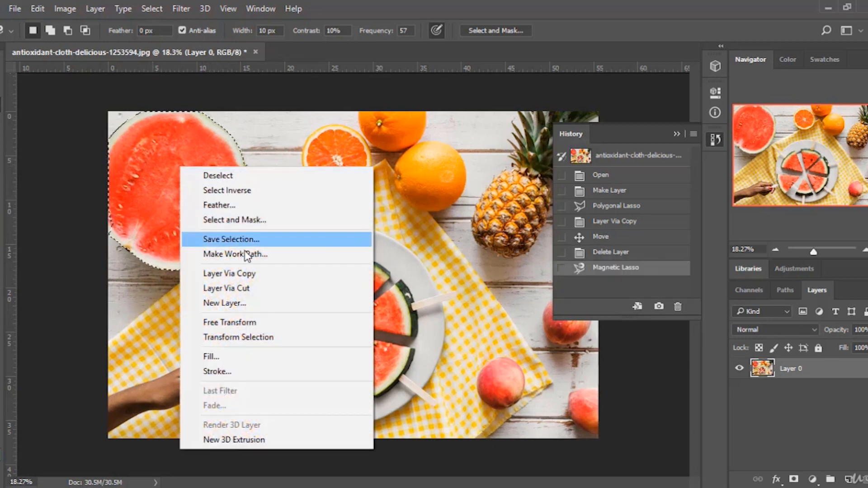
{"action": "left_click", "coordinate": [248, 273]}
Toggle the copy layer's visibility off and on, move it onto the plate, then delete the layer.
{"action": "left_click", "coordinate": [739, 369]}
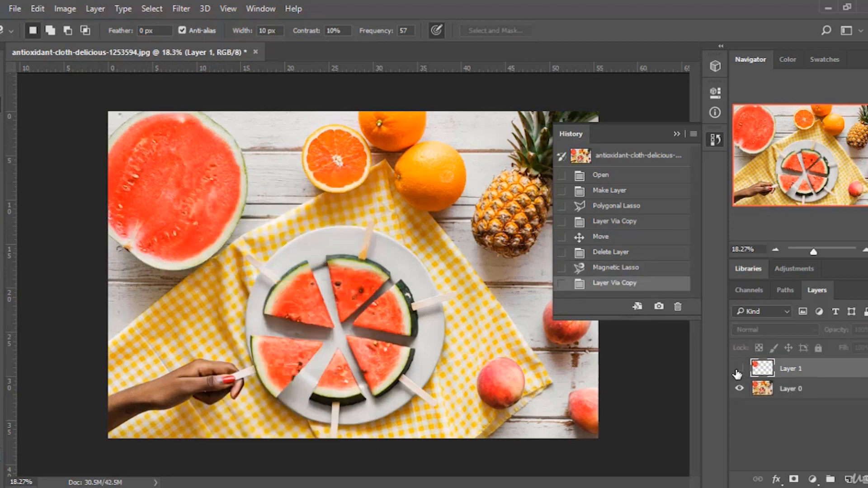
{"action": "left_click", "coordinate": [738, 370]}
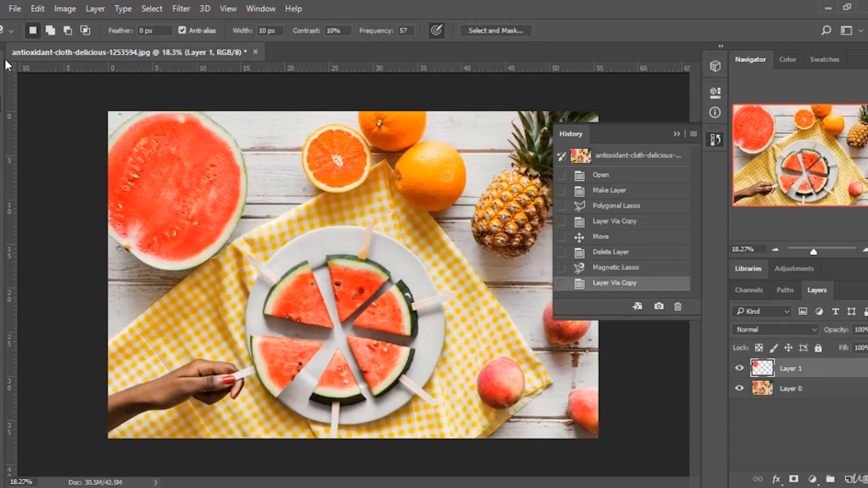
{"action": "key", "text": "v"}
{"action": "left_click_drag", "start_coordinate": [127, 131], "coordinate": [320, 301]}
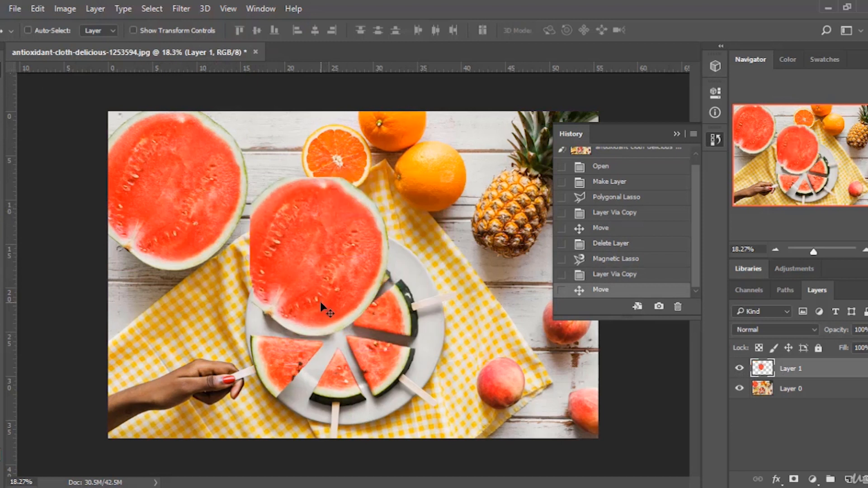
{"action": "left_click_drag", "start_coordinate": [318, 225], "coordinate": [237, 204]}
{"action": "key", "text": "Delete"}
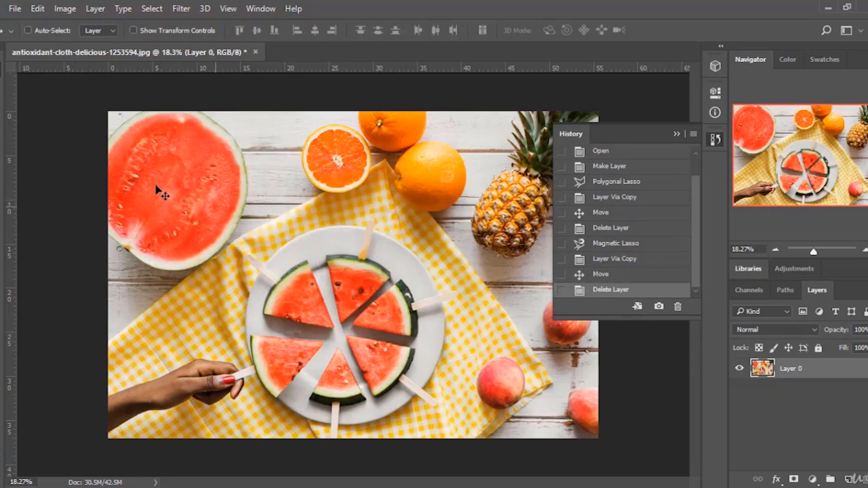
Select the bare tabletop between the orange and pineapple with the Magic Wand and delete it from Layer 0.
{"action": "right_click", "coordinate": [1, 104]}
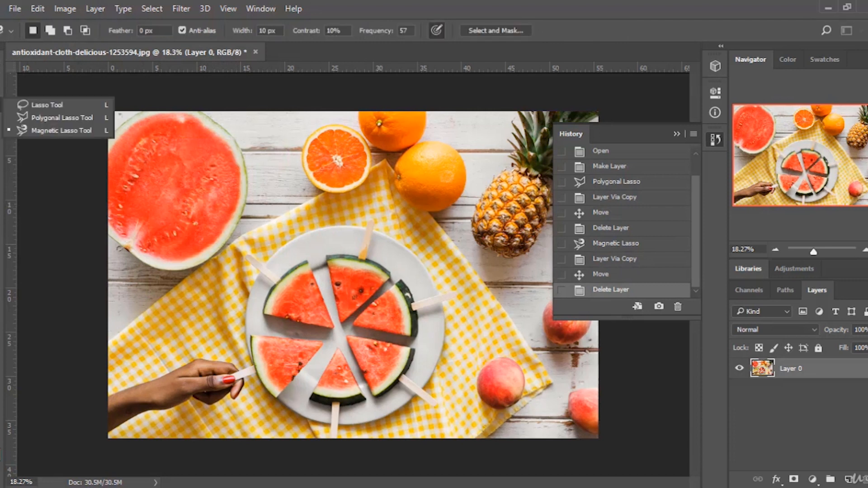
{"action": "left_click", "coordinate": [55, 117]}
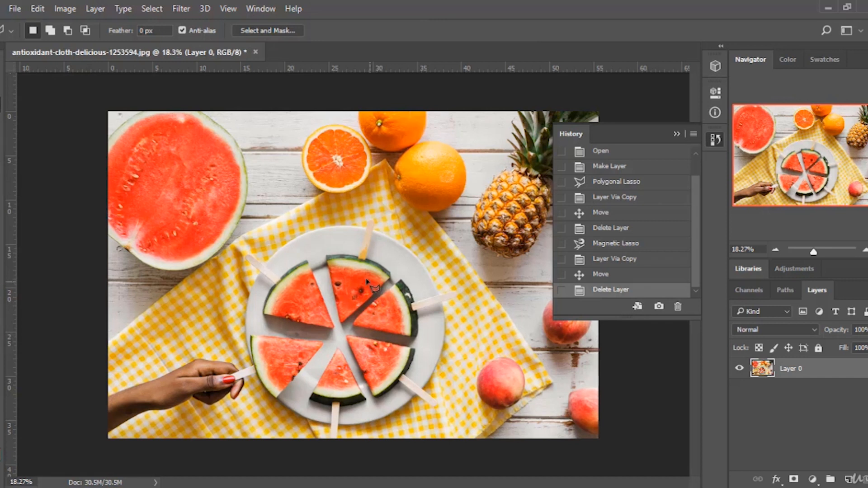
{"action": "left_click", "coordinate": [715, 139]}
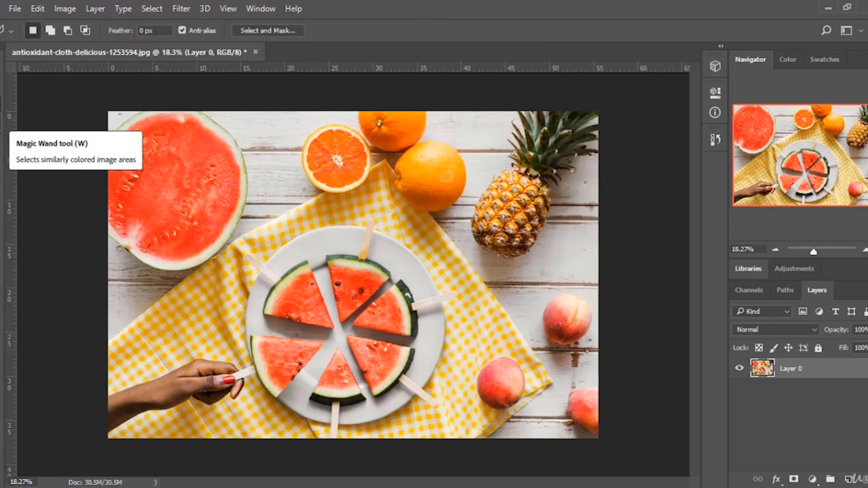
{"action": "left_click", "coordinate": [0, 122]}
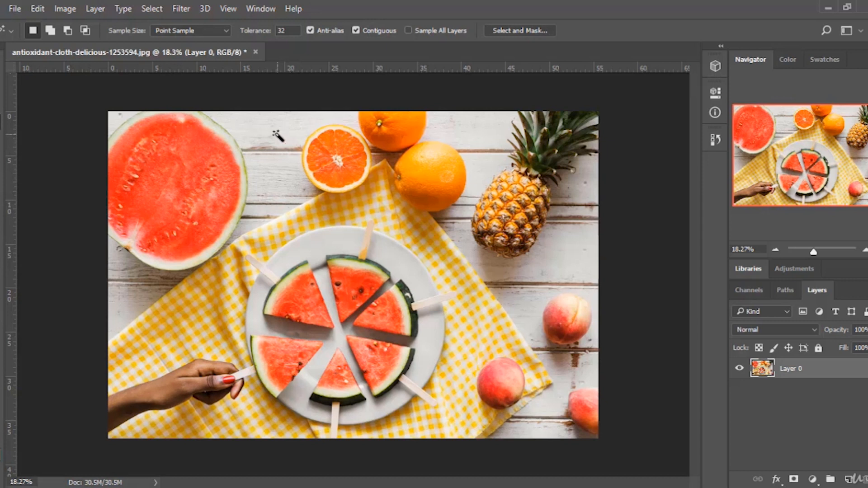
{"action": "left_click", "coordinate": [470, 134]}
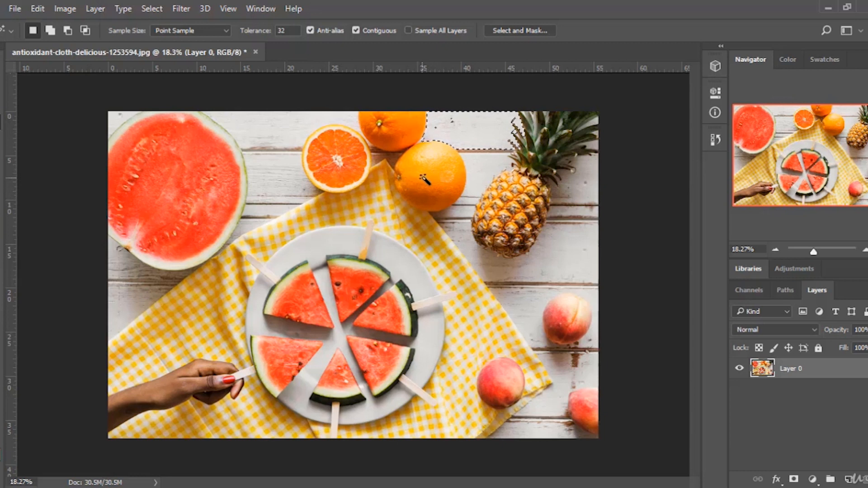
{"action": "key", "text": "ctrl+d"}
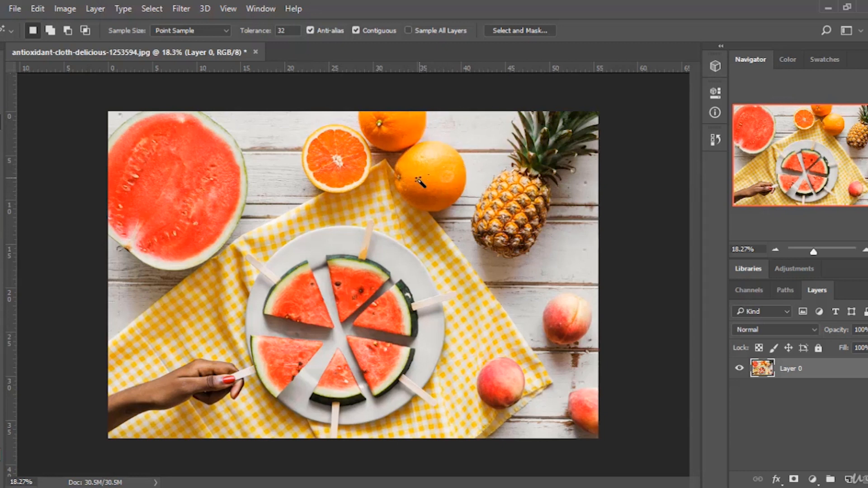
{"action": "left_click", "coordinate": [483, 130]}
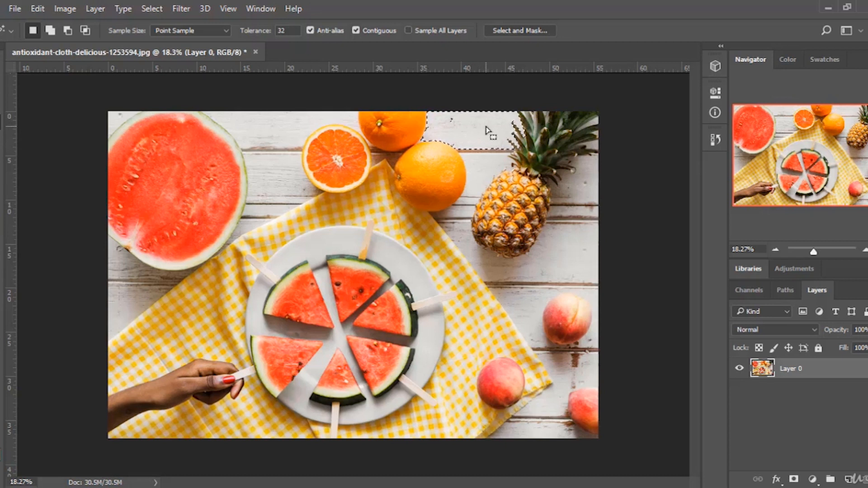
{"action": "key", "text": "Delete"}
{"action": "key", "text": "ctrl+d"}
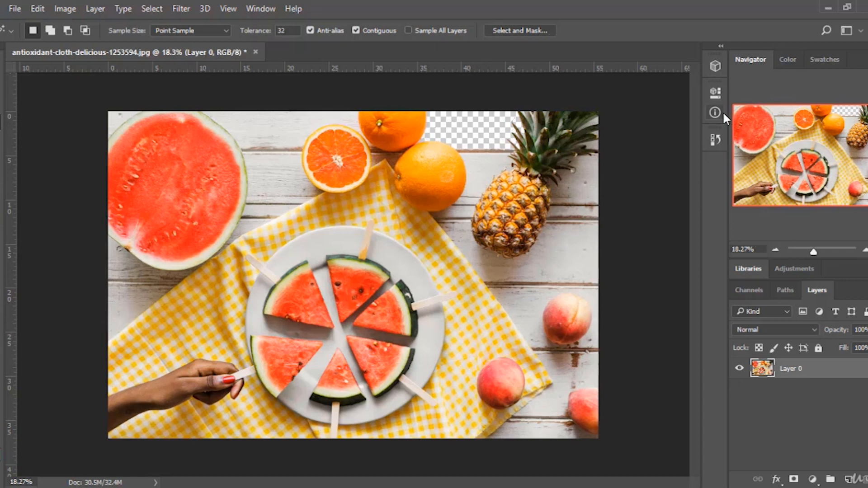
Step back in the History panel to the last Magic Wand state before the Clear.
{"action": "left_click", "coordinate": [715, 138]}
{"action": "left_click", "coordinate": [603, 274]}
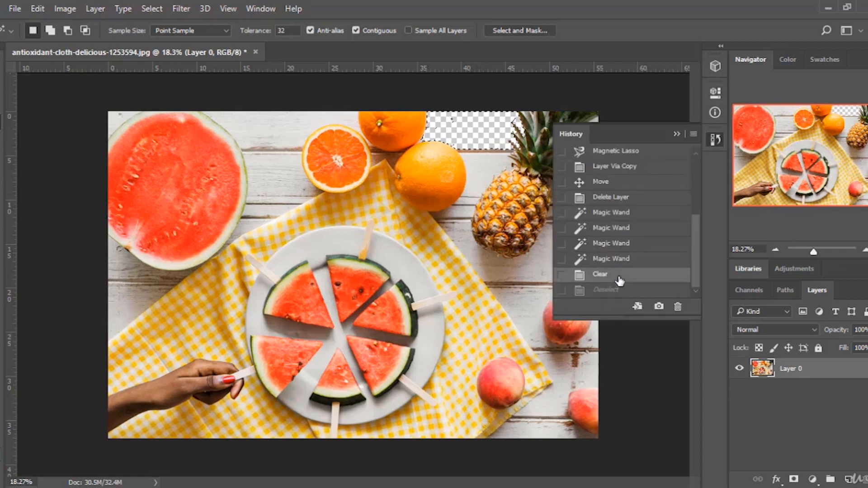
{"action": "left_click", "coordinate": [623, 259]}
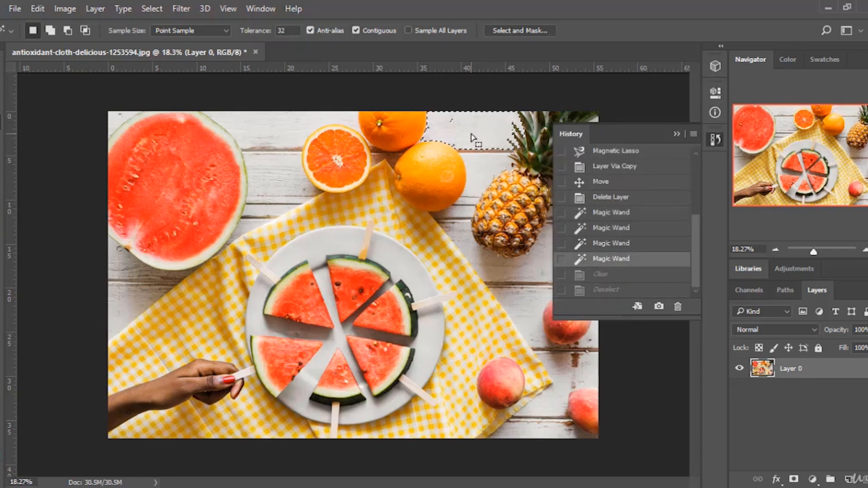
{"action": "left_click", "coordinate": [676, 135]}
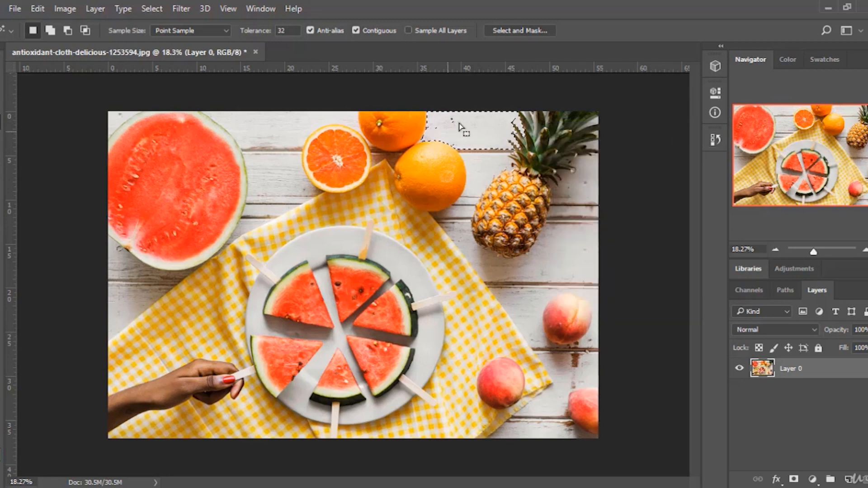
Try Hue/Saturation on the selection with hue +6, saturation -100 and lightness -82, then cancel the dialog.
{"action": "left_click", "coordinate": [65, 13]}
{"action": "mouse_move", "coordinate": [100, 44]}
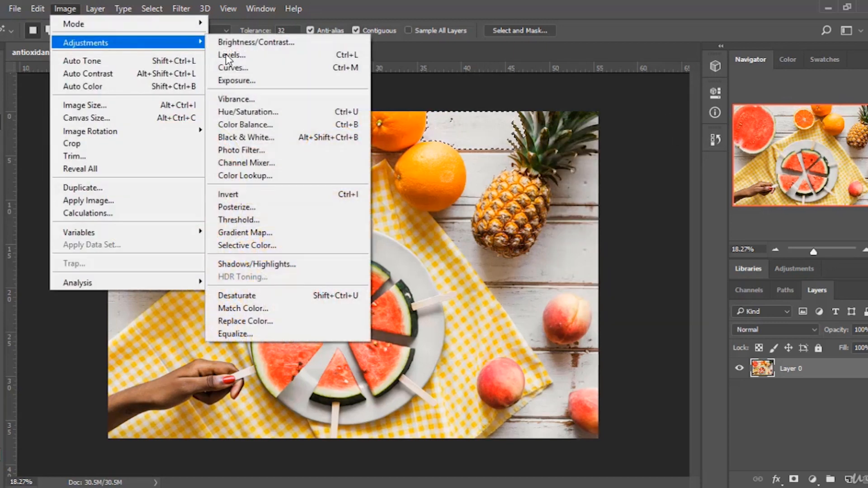
{"action": "left_click", "coordinate": [249, 116]}
{"action": "mouse_move", "coordinate": [655, 252]}
{"action": "left_mouse_down"}
{"action": "mouse_move", "coordinate": [686, 249]}
{"action": "mouse_move", "coordinate": [554, 251]}
{"action": "mouse_move", "coordinate": [650, 251]}
{"action": "left_mouse_up"}
{"action": "left_click_drag", "start_coordinate": [685, 283], "coordinate": [559, 283]}
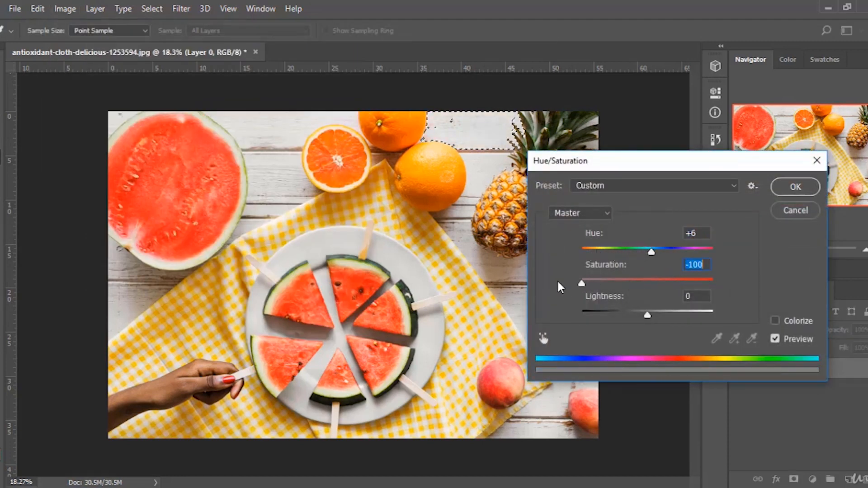
{"action": "left_click_drag", "start_coordinate": [646, 313], "coordinate": [593, 314]}
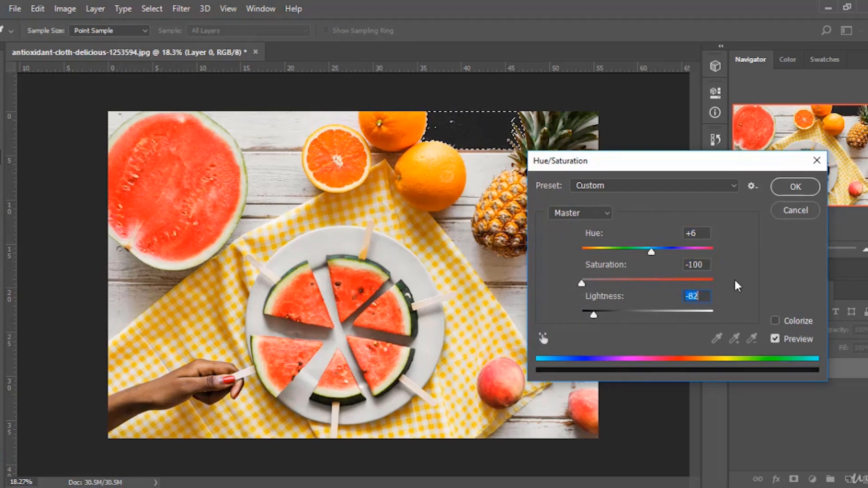
{"action": "left_click", "coordinate": [793, 210]}
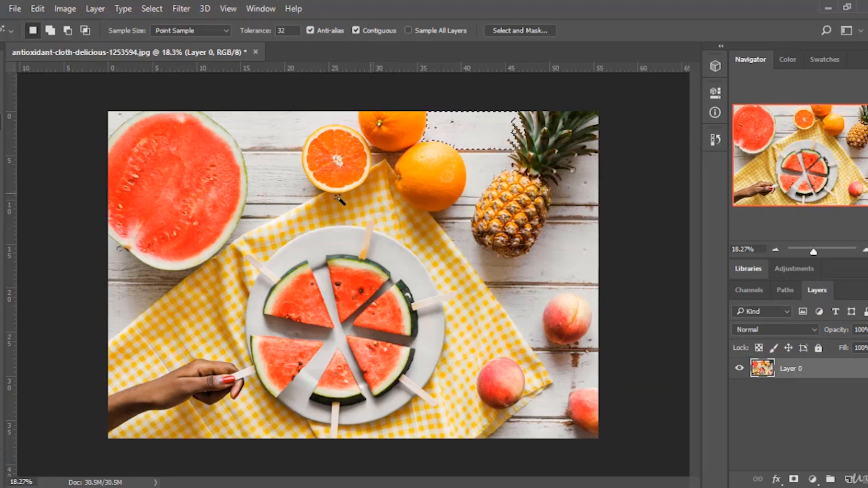
Select tabletop areas with the Magic Wand and then deselect them.
{"action": "left_click", "coordinate": [266, 188]}
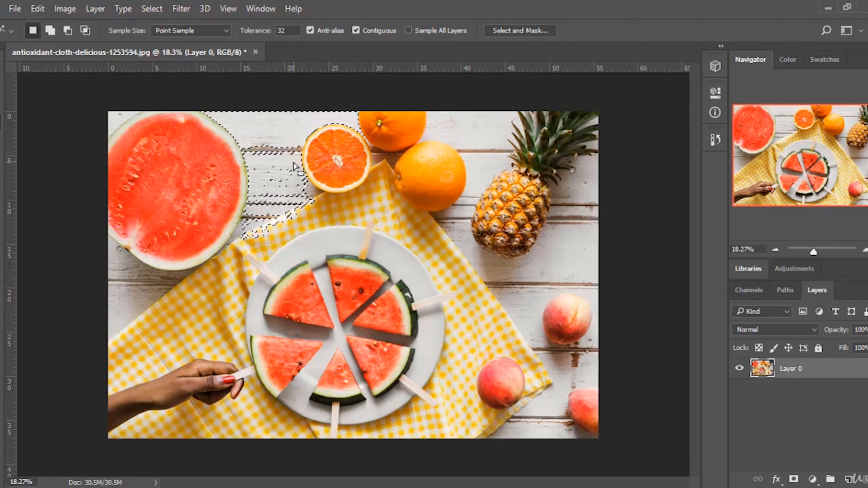
{"action": "key", "text": "ctrl+d"}
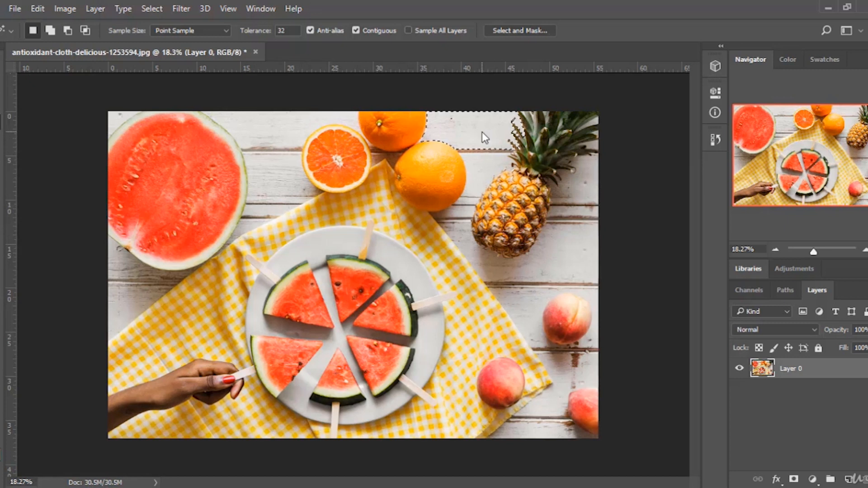
{"action": "left_click", "coordinate": [481, 132]}
{"action": "key", "text": "ctrl+d"}
Crop the image from the top-right corner down to the plate area.
{"action": "key", "text": "c"}
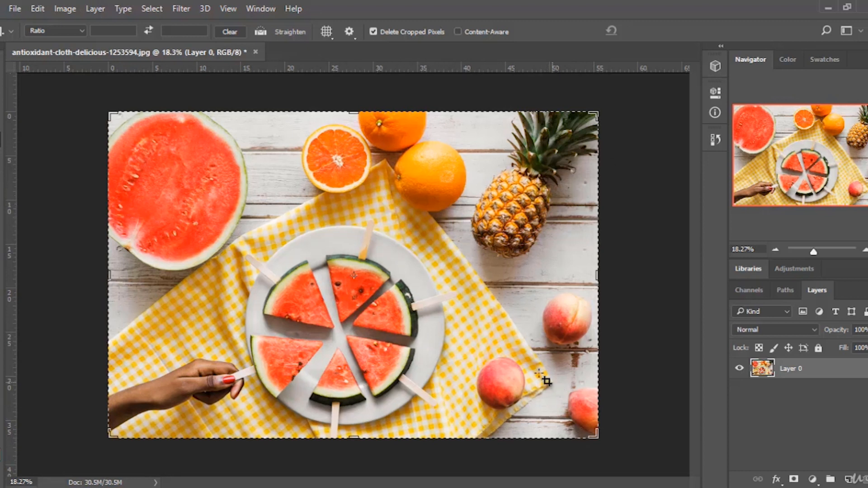
{"action": "left_click_drag", "start_coordinate": [598, 112], "coordinate": [526, 160]}
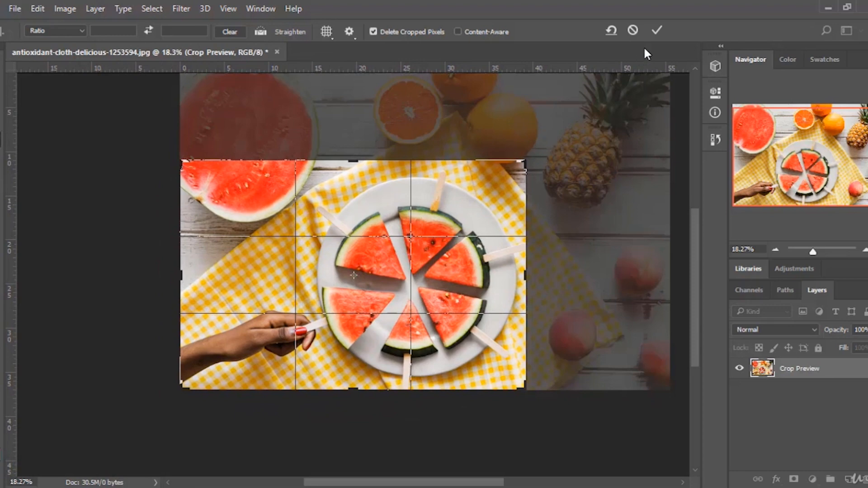
{"action": "left_click", "coordinate": [657, 30]}
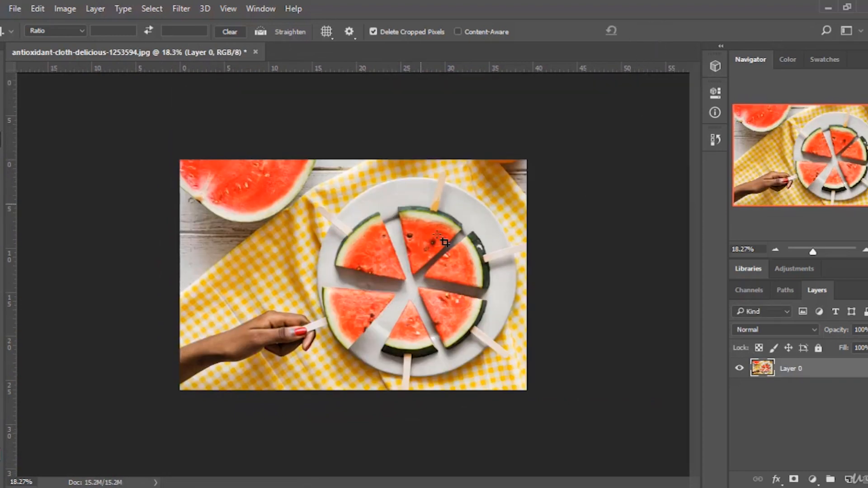
Extend the crop beyond the image toward the top-right to enlarge the canvas.
{"action": "left_click", "coordinate": [453, 206]}
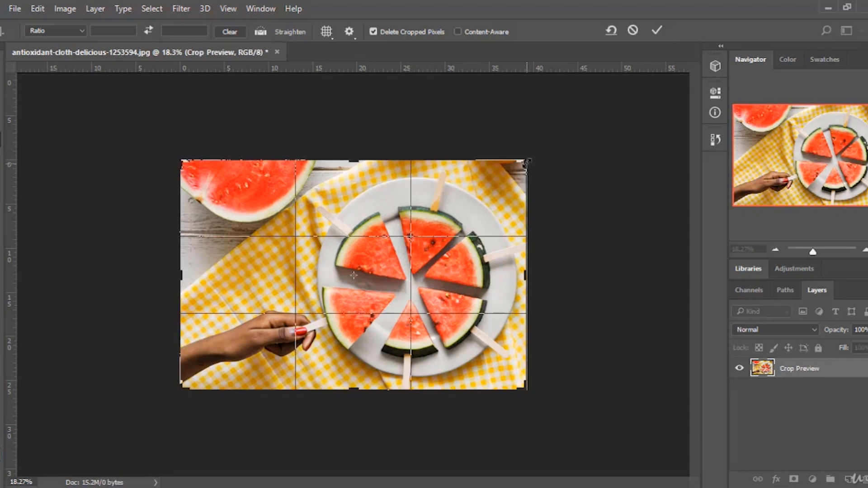
{"action": "left_click_drag", "start_coordinate": [527, 160], "coordinate": [603, 123]}
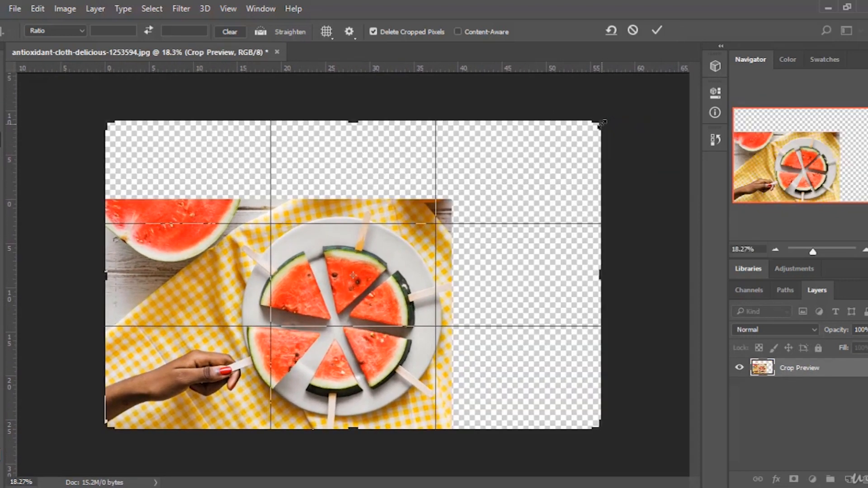
{"action": "left_click", "coordinate": [657, 30]}
Free Transform Layer 0 to scale the image up so it fills the enlarged canvas.
{"action": "key", "text": "v"}
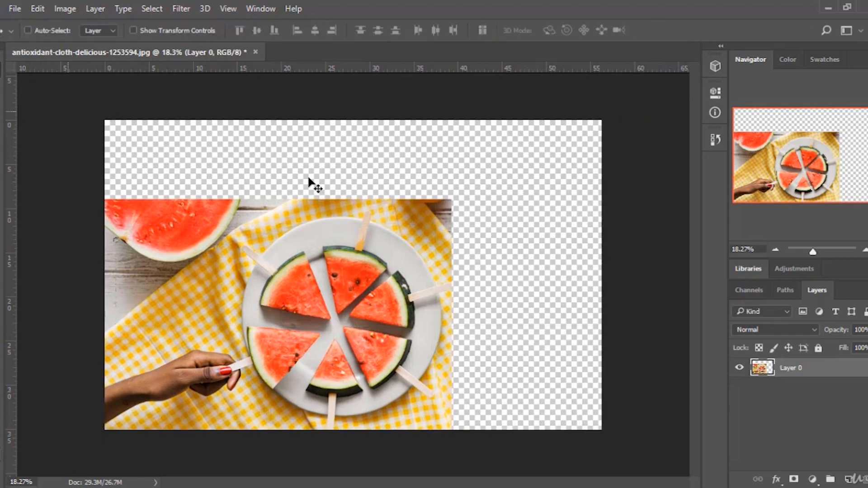
{"action": "key", "text": "ctrl+t"}
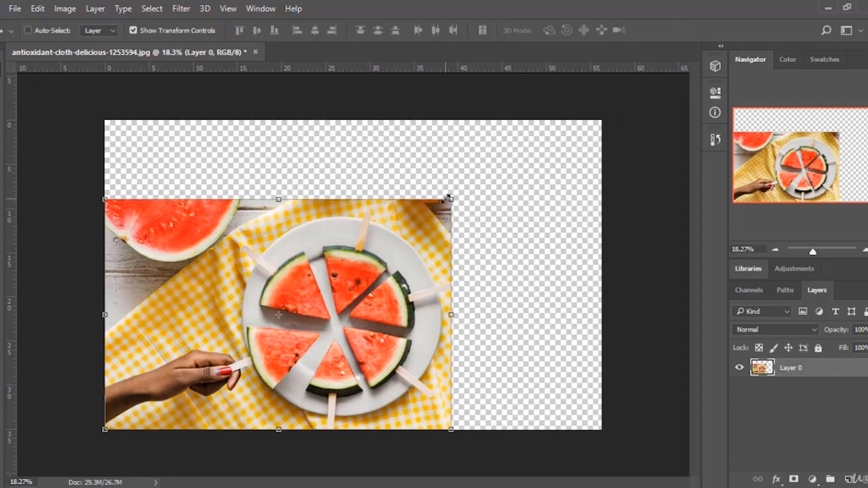
{"action": "left_click_drag", "start_coordinate": [452, 199], "coordinate": [607, 120]}
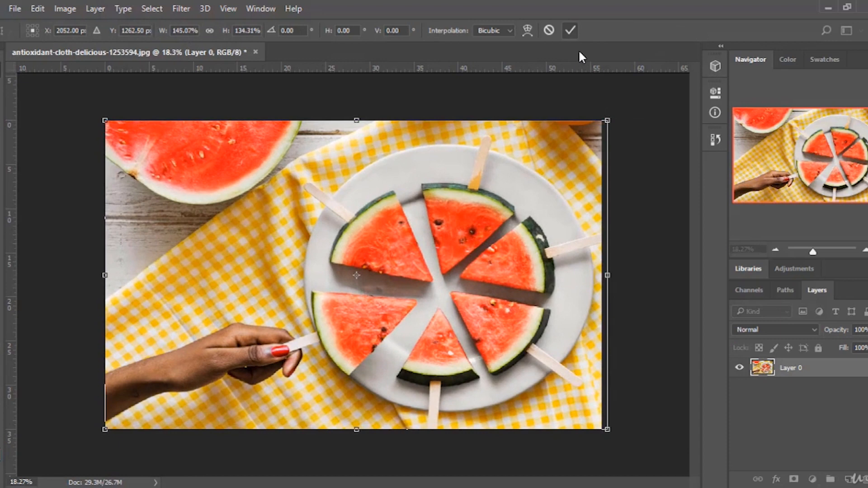
{"action": "left_click", "coordinate": [570, 29]}
Step back in the History panel to the Deselect state before the crops.
{"action": "left_click", "coordinate": [714, 141]}
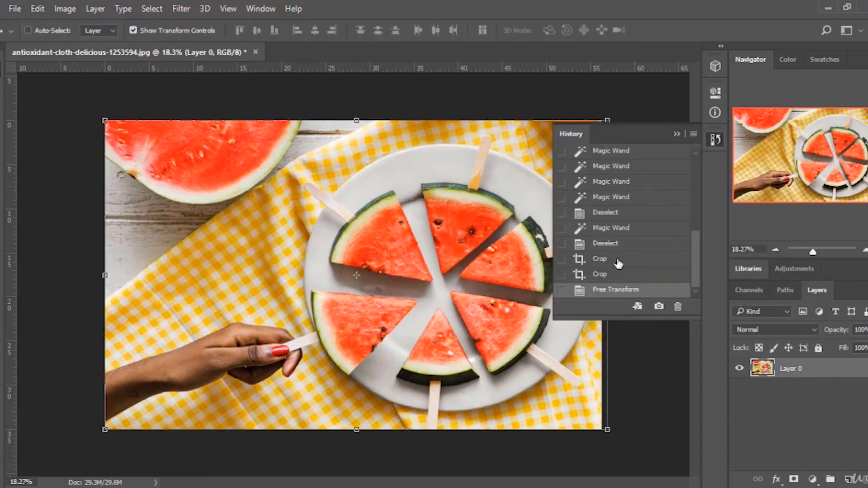
{"action": "left_click", "coordinate": [618, 262]}
{"action": "left_click", "coordinate": [624, 246]}
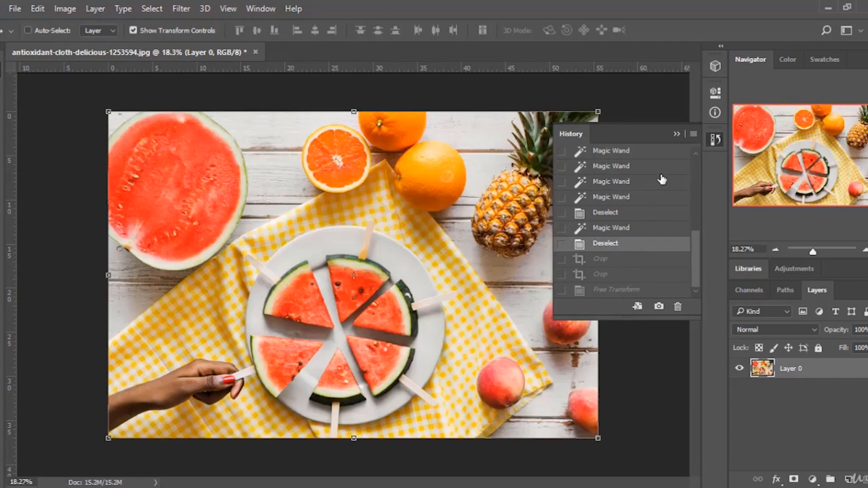
{"action": "left_click", "coordinate": [678, 132]}
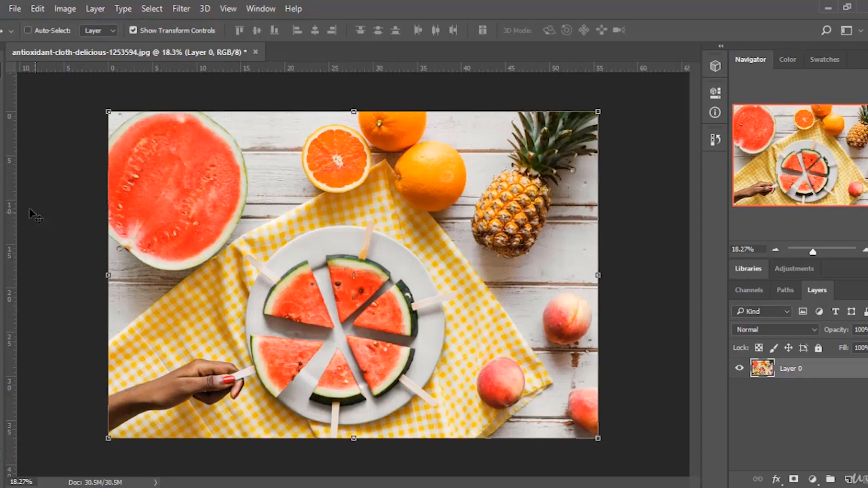
Crop the image to the orange, pineapple and upper plate area, redrawing the crop box once.
{"action": "left_click", "coordinate": [4, 141]}
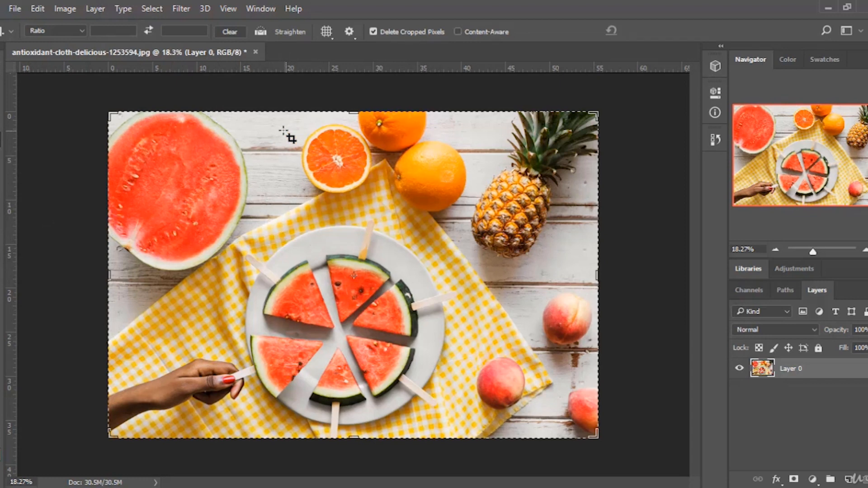
{"action": "left_click_drag", "start_coordinate": [286, 135], "coordinate": [455, 305]}
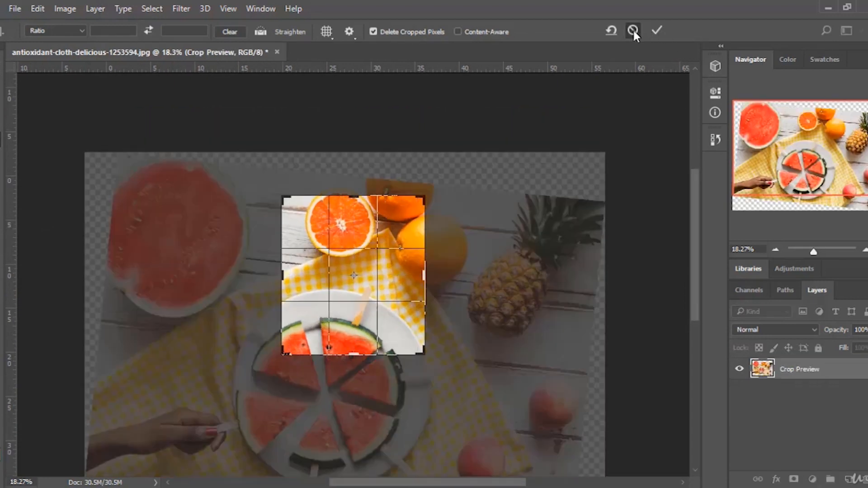
{"action": "left_click", "coordinate": [633, 30]}
{"action": "left_click_drag", "start_coordinate": [284, 157], "coordinate": [550, 371]}
{"action": "left_click", "coordinate": [656, 32]}
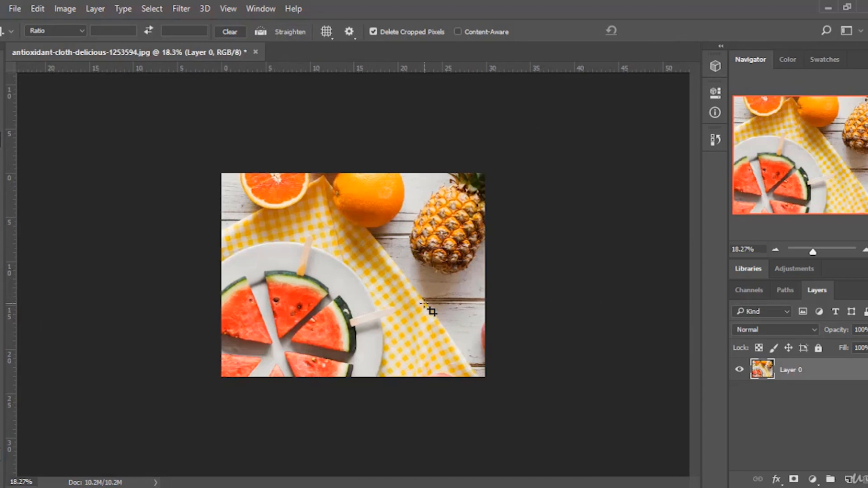
Step back in the History panel to the Deselect state before the crop and browse the history list.
{"action": "left_click", "coordinate": [719, 137]}
{"action": "left_click", "coordinate": [615, 275]}
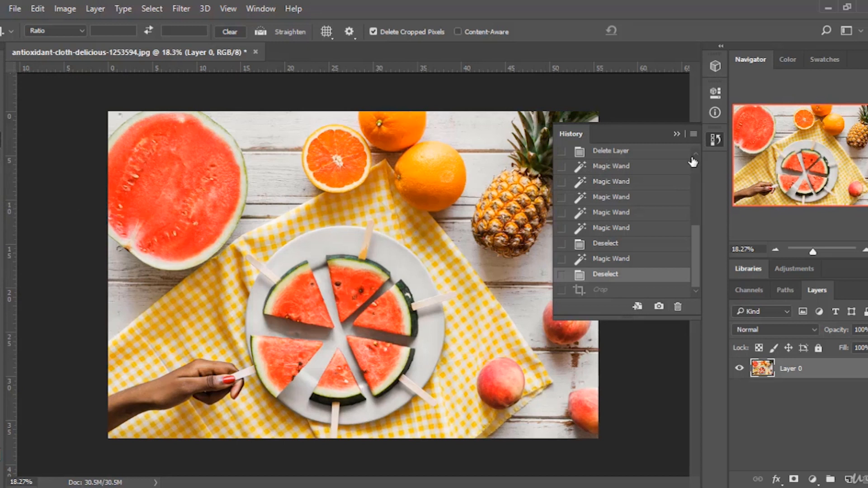
{"action": "scroll", "coordinate": [619, 226], "scroll_direction": "up", "scroll_amount": 5}
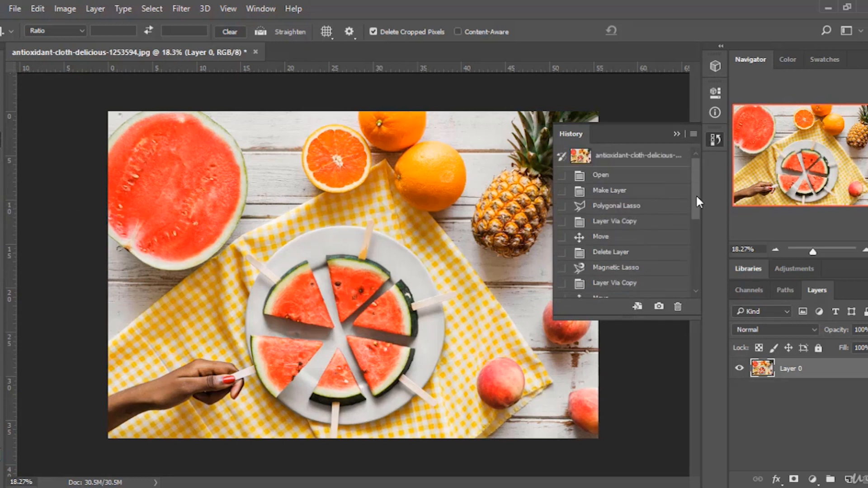
{"action": "left_click_drag", "start_coordinate": [695, 194], "coordinate": [694, 169]}
{"action": "scroll", "coordinate": [637, 265], "scroll_direction": "down", "scroll_amount": 4}
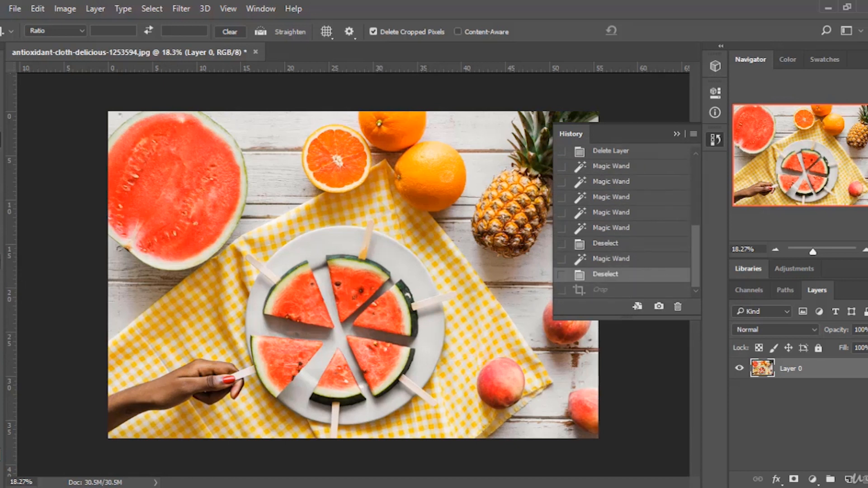
Paint a black scribble across the image with the Brush tool, then remove it through the History panel.
{"action": "key", "text": "b"}
{"action": "mouse_move", "coordinate": [177, 168]}
{"action": "left_mouse_down"}
{"action": "mouse_move", "coordinate": [293, 253]}
{"action": "mouse_move", "coordinate": [418, 211]}
{"action": "mouse_move", "coordinate": [272, 219]}
{"action": "mouse_move", "coordinate": [245, 235]}
{"action": "mouse_move", "coordinate": [246, 318]}
{"action": "mouse_move", "coordinate": [396, 391]}
{"action": "mouse_move", "coordinate": [482, 351]}
{"action": "mouse_move", "coordinate": [402, 157]}
{"action": "mouse_move", "coordinate": [318, 241]}
{"action": "left_mouse_up"}
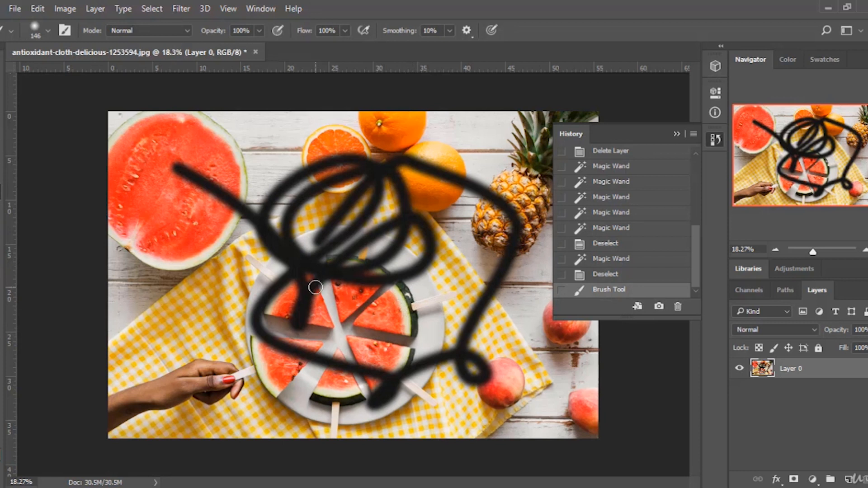
{"action": "left_click", "coordinate": [639, 275]}
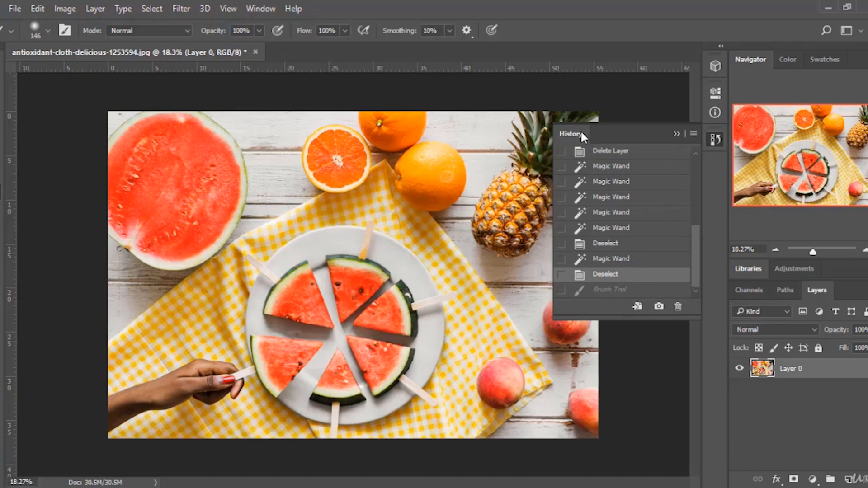
Hide the History panel, reopen it from the Window menu, and collapse it again.
{"action": "left_click", "coordinate": [676, 134]}
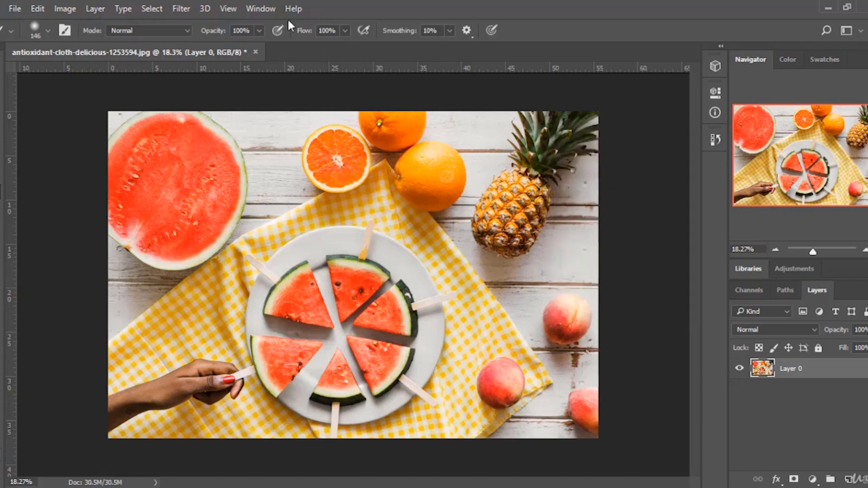
{"action": "left_click", "coordinate": [255, 9]}
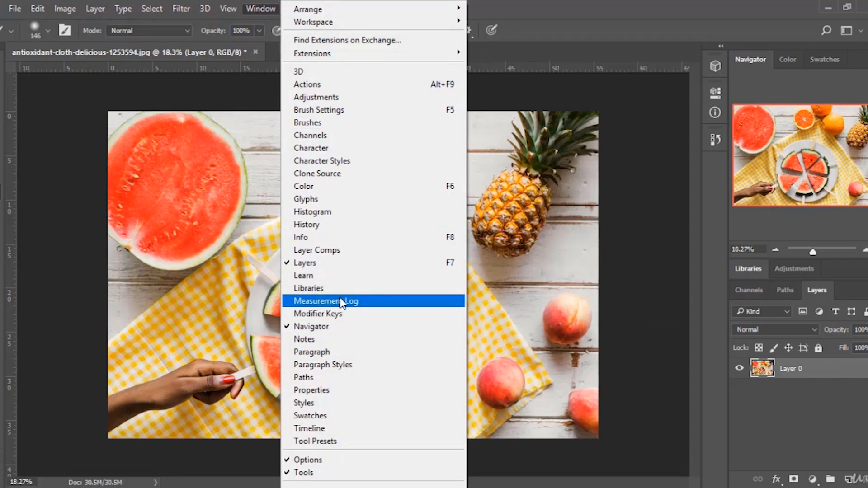
{"action": "left_click", "coordinate": [322, 225]}
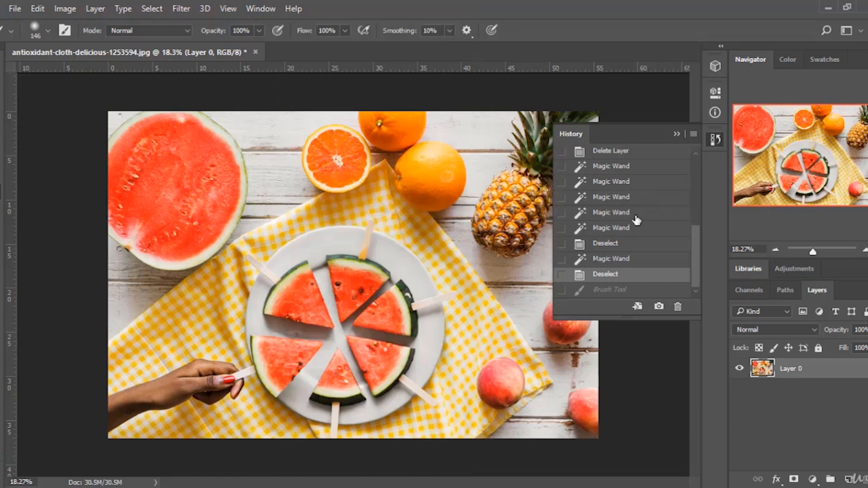
{"action": "left_click", "coordinate": [677, 134]}
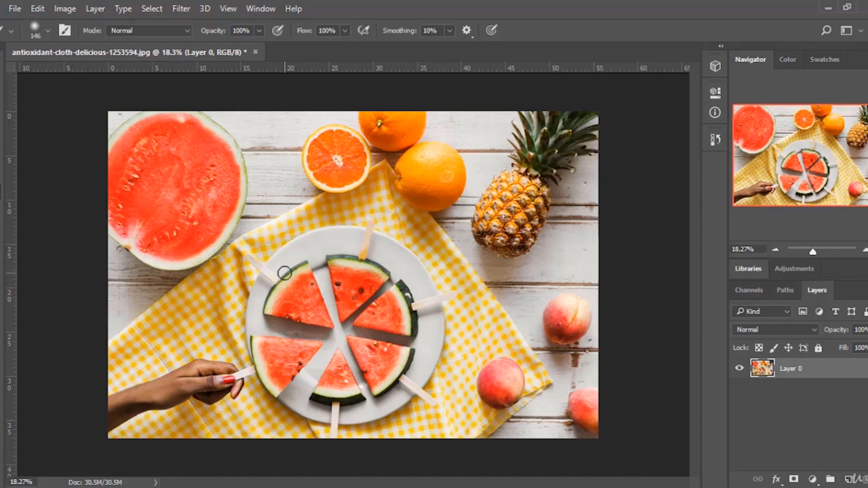
Select the Eyedropper tool and delete the Layer 0 copy layer in the billiard image.
{"action": "left_click", "coordinate": [832, 487]}
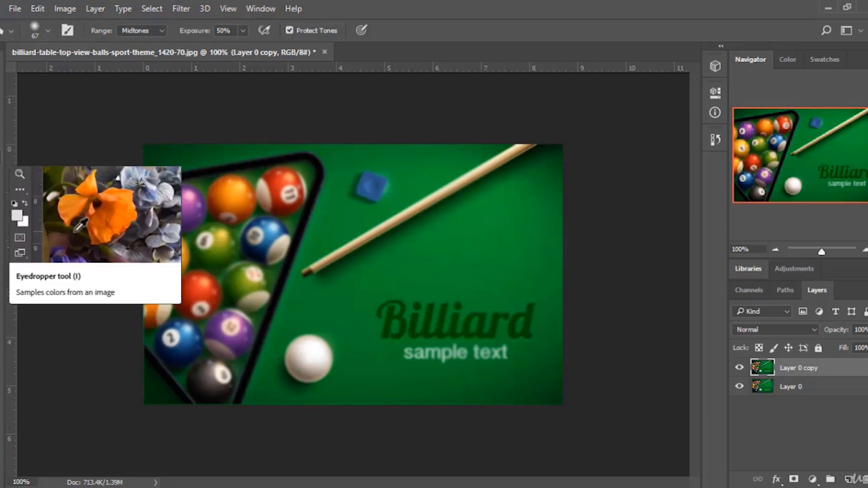
{"action": "left_click", "coordinate": [1, 157]}
{"action": "key", "text": "Delete"}
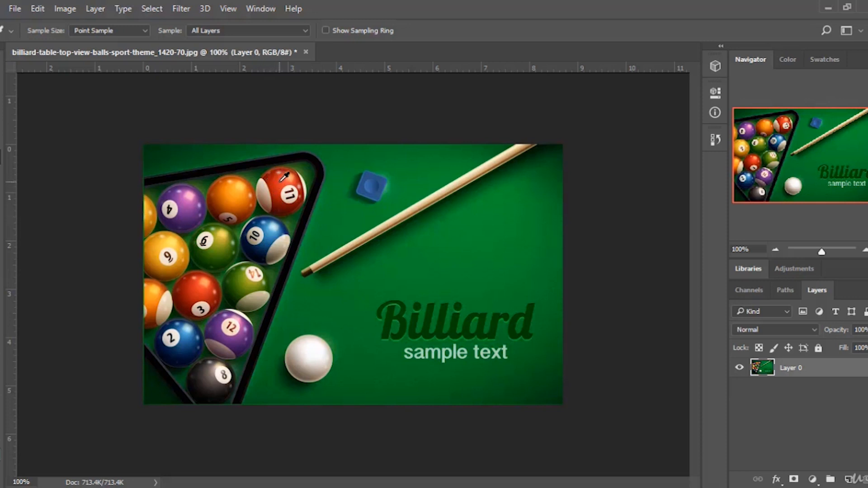
Open the foreground Color Picker, sample several ball and table colours from the image, then cancel it.
{"action": "left_click", "coordinate": [1, 443]}
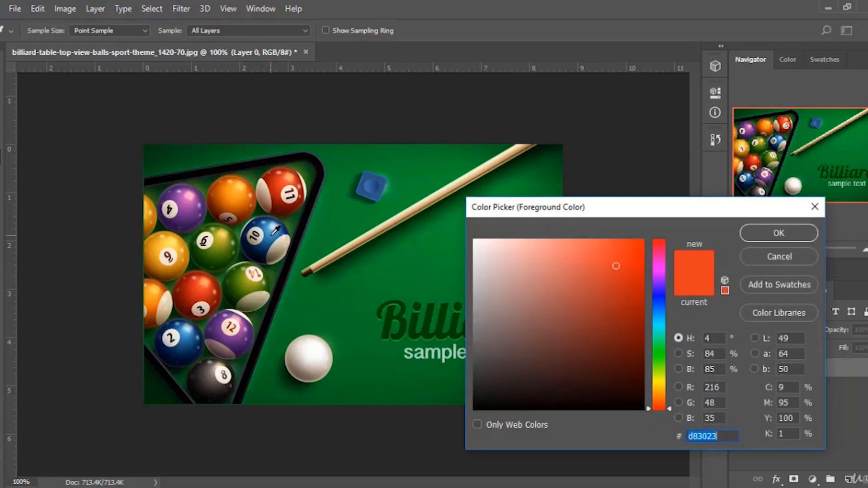
{"action": "left_click", "coordinate": [228, 285]}
{"action": "left_click_drag", "start_coordinate": [716, 438], "coordinate": [652, 434]}
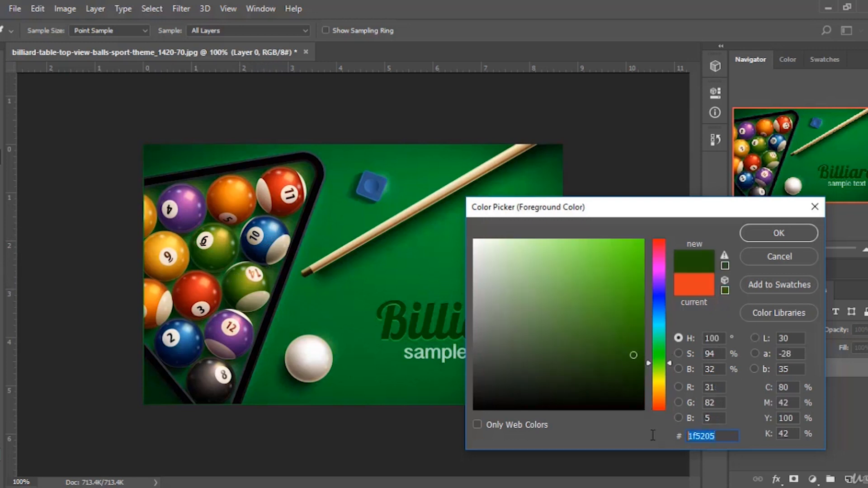
{"action": "left_click", "coordinate": [209, 328]}
{"action": "left_click", "coordinate": [197, 292]}
{"action": "left_click", "coordinate": [163, 240]}
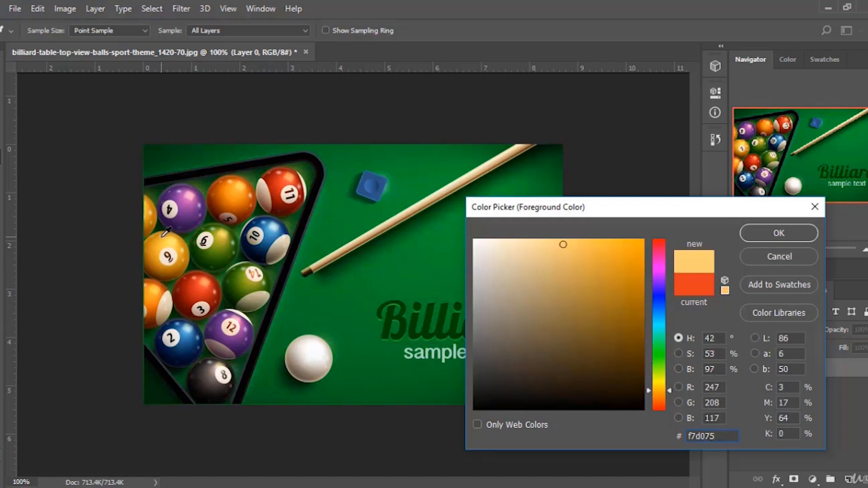
{"action": "left_click", "coordinate": [347, 196]}
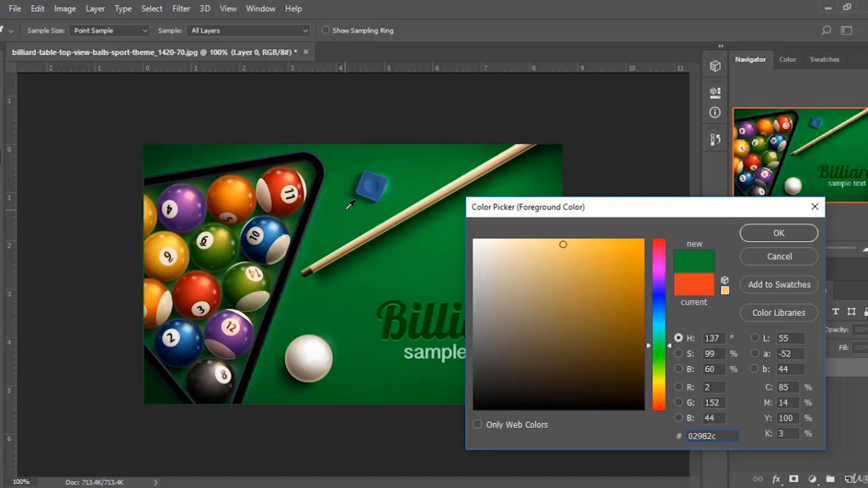
{"action": "left_click", "coordinate": [721, 435]}
{"action": "left_click", "coordinate": [784, 256]}
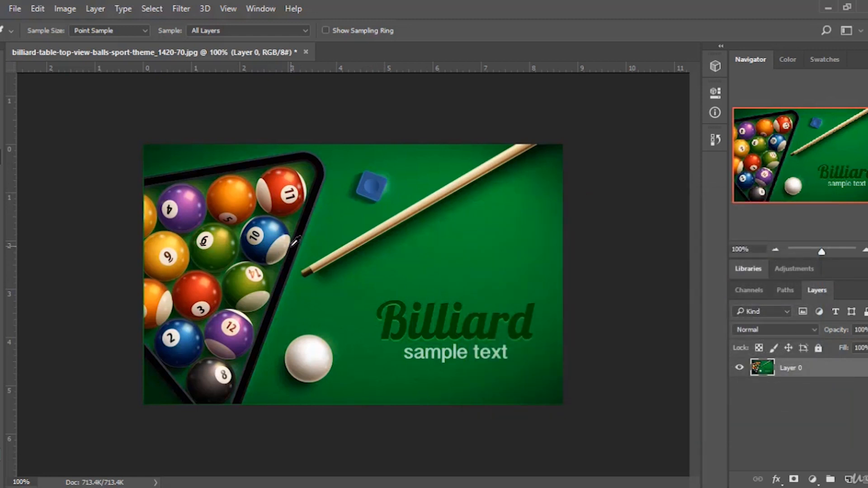
Remove the Billiard sample text with the Patch tool by patching it from clean table above.
{"action": "left_click", "coordinate": [0, 174]}
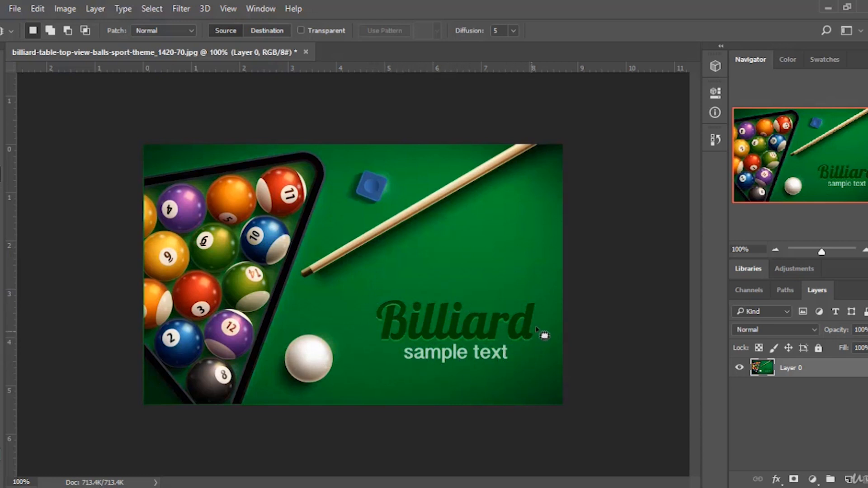
{"action": "mouse_move", "coordinate": [541, 299]}
{"action": "left_mouse_down"}
{"action": "mouse_move", "coordinate": [551, 335]}
{"action": "mouse_move", "coordinate": [542, 352]}
{"action": "mouse_move", "coordinate": [445, 370]}
{"action": "mouse_move", "coordinate": [393, 360]}
{"action": "mouse_move", "coordinate": [372, 339]}
{"action": "mouse_move", "coordinate": [377, 290]}
{"action": "mouse_move", "coordinate": [372, 337]}
{"action": "mouse_move", "coordinate": [387, 360]}
{"action": "mouse_move", "coordinate": [424, 377]}
{"action": "mouse_move", "coordinate": [507, 363]}
{"action": "mouse_move", "coordinate": [538, 347]}
{"action": "mouse_move", "coordinate": [551, 312]}
{"action": "mouse_move", "coordinate": [544, 291]}
{"action": "mouse_move", "coordinate": [409, 278]}
{"action": "mouse_move", "coordinate": [382, 301]}
{"action": "left_mouse_up"}
{"action": "left_click", "coordinate": [380, 297]}
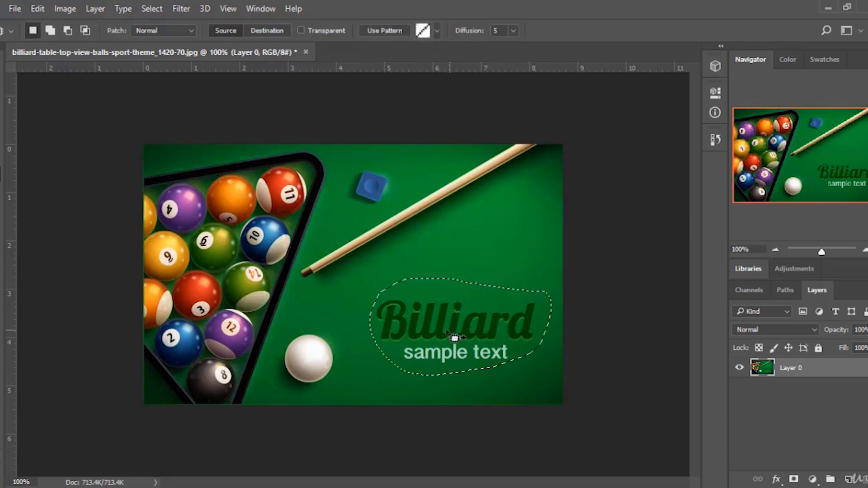
{"action": "left_click_drag", "start_coordinate": [452, 341], "coordinate": [445, 294]}
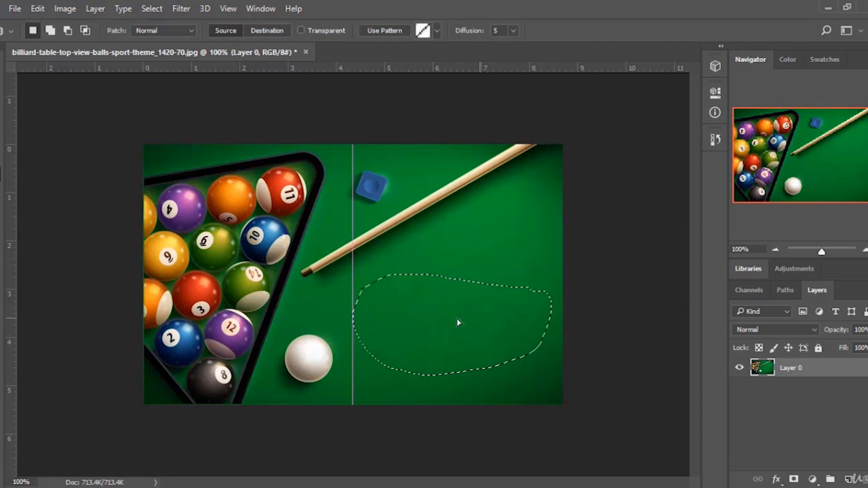
{"action": "left_click", "coordinate": [487, 258]}
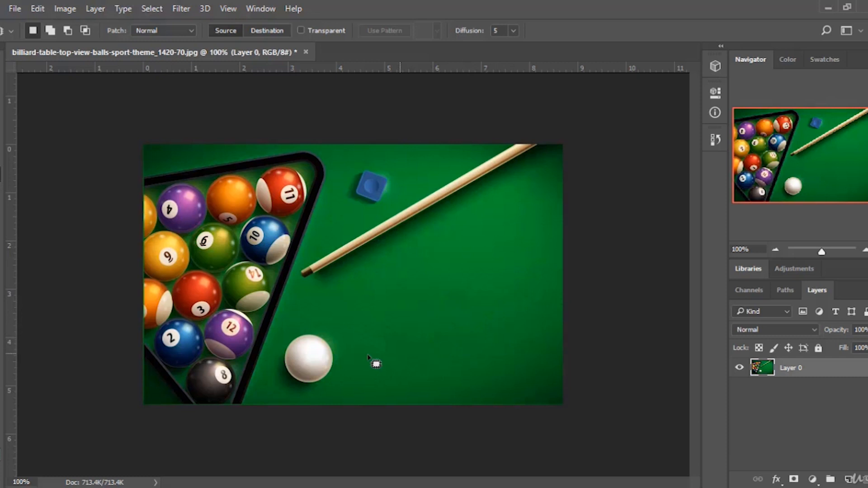
Remove the white cue ball with the Patch tool, patching the area twice and deselecting each time.
{"action": "mouse_move", "coordinate": [351, 355]}
{"action": "left_mouse_down"}
{"action": "mouse_move", "coordinate": [321, 388]}
{"action": "mouse_move", "coordinate": [310, 391]}
{"action": "mouse_move", "coordinate": [283, 389]}
{"action": "mouse_move", "coordinate": [275, 344]}
{"action": "mouse_move", "coordinate": [315, 330]}
{"action": "mouse_move", "coordinate": [348, 336]}
{"action": "mouse_move", "coordinate": [351, 363]}
{"action": "mouse_move", "coordinate": [320, 385]}
{"action": "mouse_move", "coordinate": [287, 392]}
{"action": "mouse_move", "coordinate": [267, 380]}
{"action": "mouse_move", "coordinate": [284, 330]}
{"action": "mouse_move", "coordinate": [306, 357]}
{"action": "mouse_move", "coordinate": [338, 330]}
{"action": "left_mouse_up"}
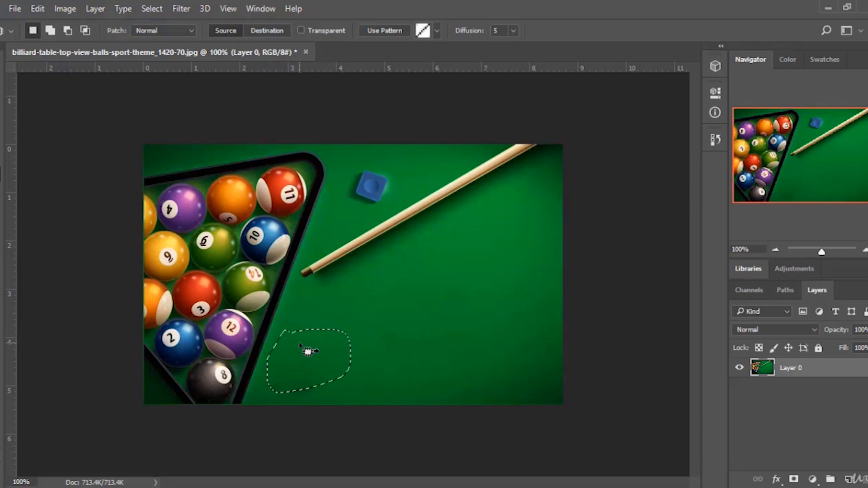
{"action": "key", "text": "ctrl+d"}
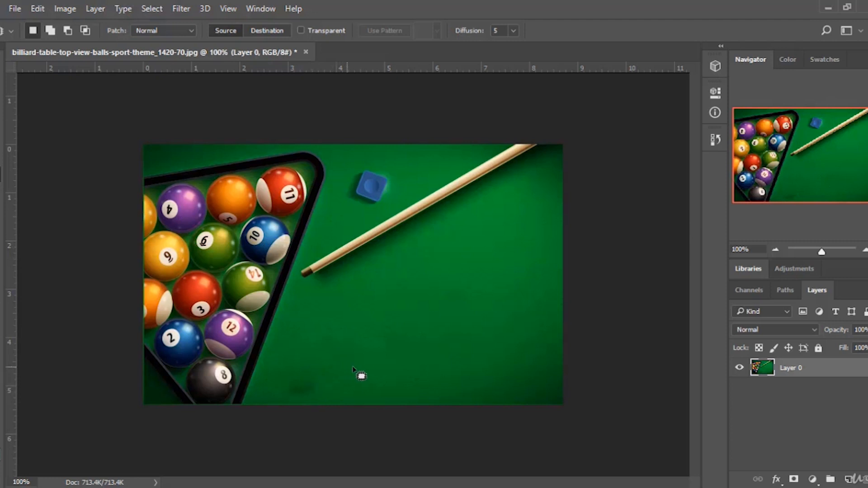
{"action": "mouse_move", "coordinate": [323, 393]}
{"action": "left_mouse_down"}
{"action": "mouse_move", "coordinate": [300, 396]}
{"action": "mouse_move", "coordinate": [284, 365]}
{"action": "mouse_move", "coordinate": [335, 334]}
{"action": "mouse_move", "coordinate": [328, 398]}
{"action": "mouse_move", "coordinate": [285, 397]}
{"action": "mouse_move", "coordinate": [319, 327]}
{"action": "left_mouse_up"}
{"action": "left_click_drag", "start_coordinate": [326, 363], "coordinate": [319, 362]}
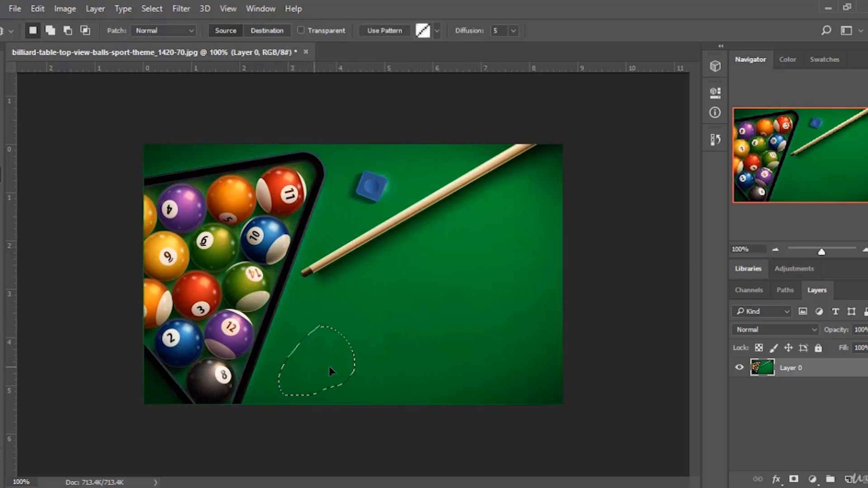
{"action": "key", "text": "ctrl+d"}
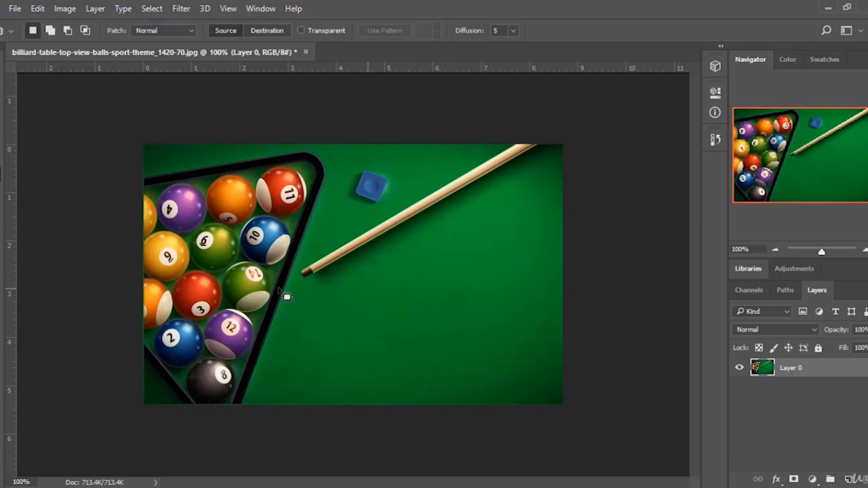
Step back in the History panel to the Delete Layer state, undoing the patch edits.
{"action": "left_click", "coordinate": [714, 140]}
{"action": "scroll", "coordinate": [603, 207], "scroll_direction": "up", "scroll_amount": 5}
{"action": "scroll", "coordinate": [604, 207], "scroll_direction": "up", "scroll_amount": 10}
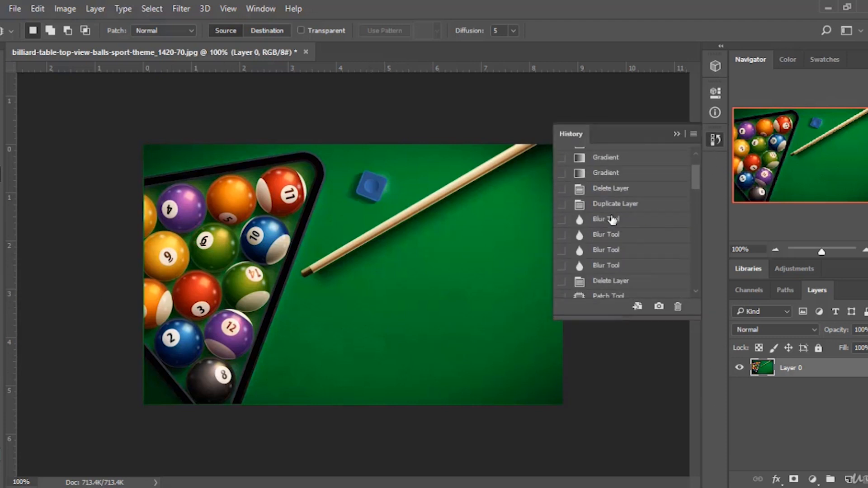
{"action": "left_click", "coordinate": [626, 177]}
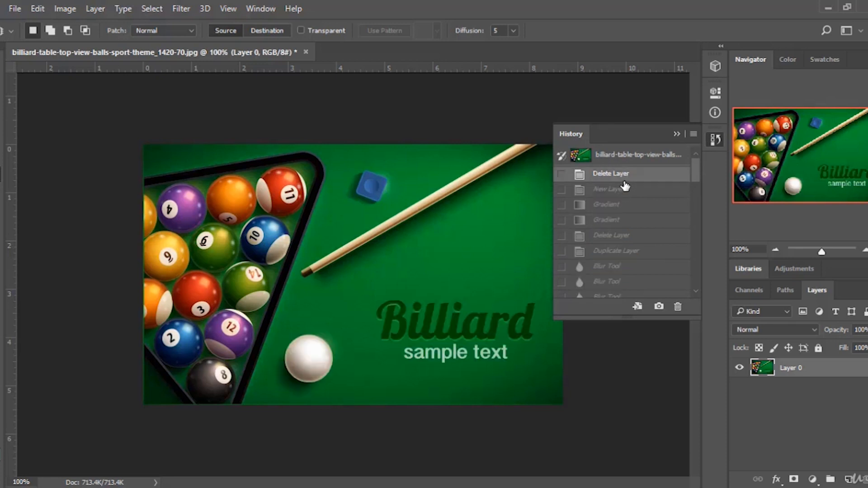
{"action": "left_click", "coordinate": [626, 190]}
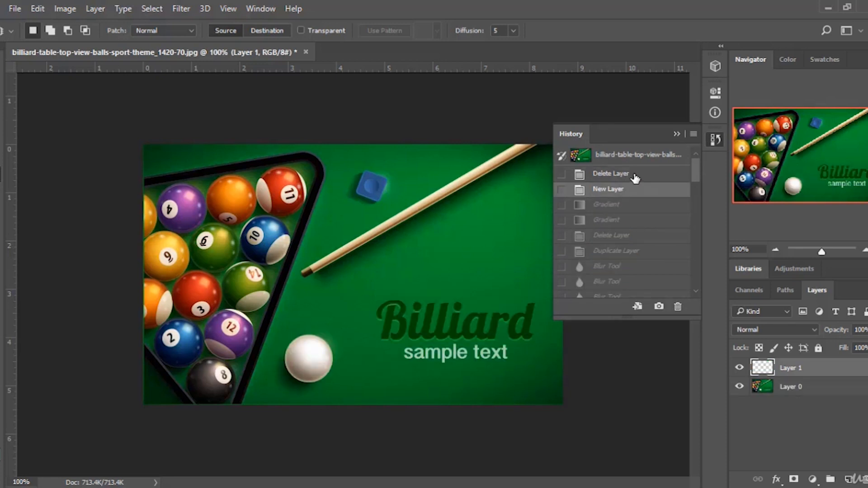
{"action": "left_click", "coordinate": [632, 176]}
{"action": "left_click", "coordinate": [692, 134]}
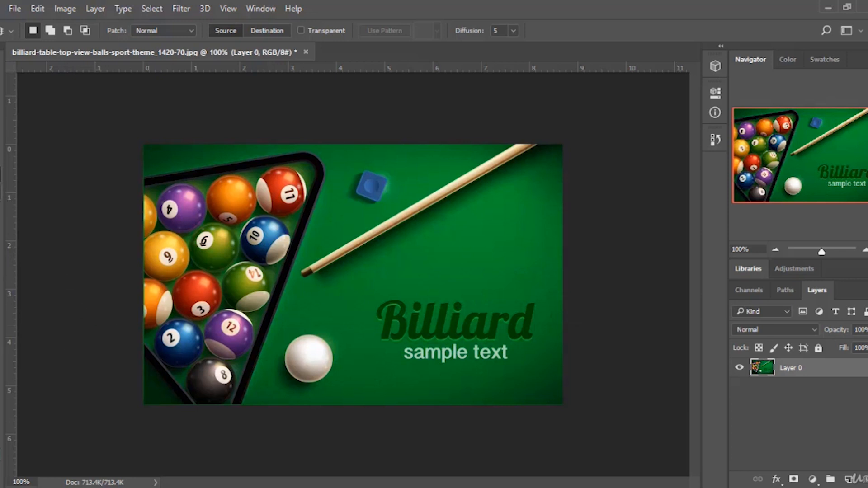
Paint orange strokes across the table with a 94 px soft Brush, then revert them through the History panel.
{"action": "key", "text": "b"}
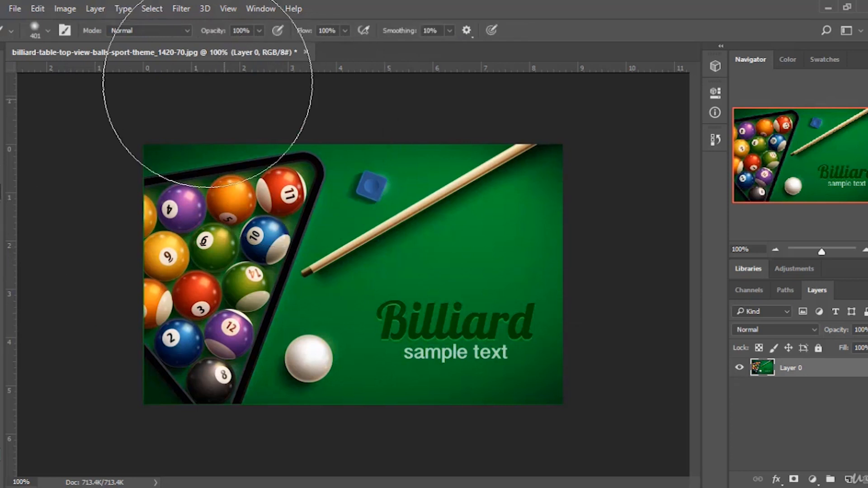
{"action": "left_click", "coordinate": [44, 30]}
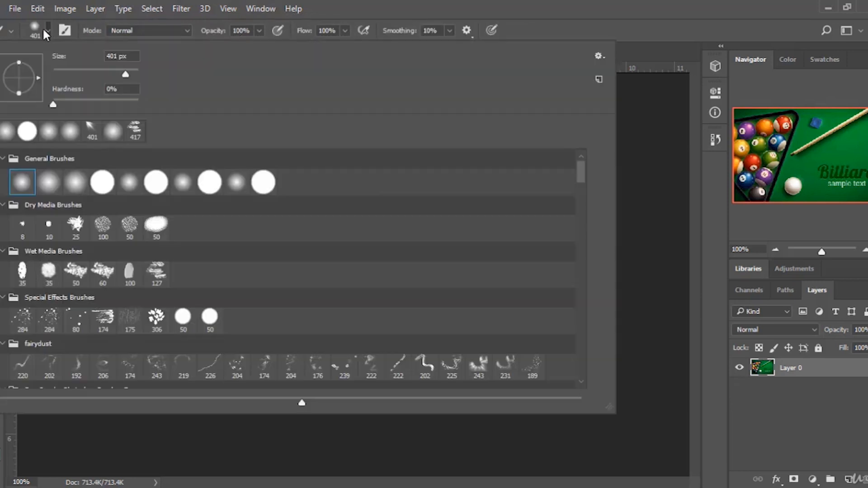
{"action": "left_click", "coordinate": [92, 70]}
{"action": "left_click", "coordinate": [542, 14]}
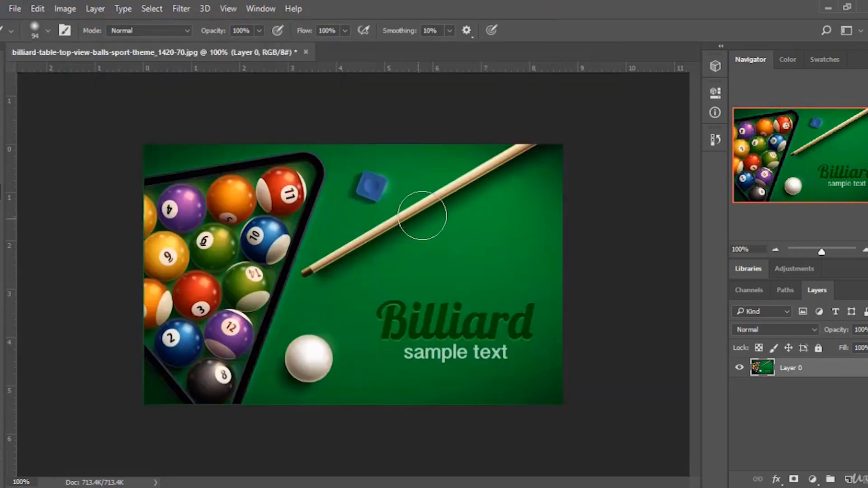
{"action": "left_click_drag", "start_coordinate": [475, 187], "coordinate": [398, 233]}
{"action": "left_click", "coordinate": [319, 302]}
{"action": "left_click_drag", "start_coordinate": [485, 252], "coordinate": [370, 379]}
{"action": "left_click_drag", "start_coordinate": [402, 289], "coordinate": [298, 362]}
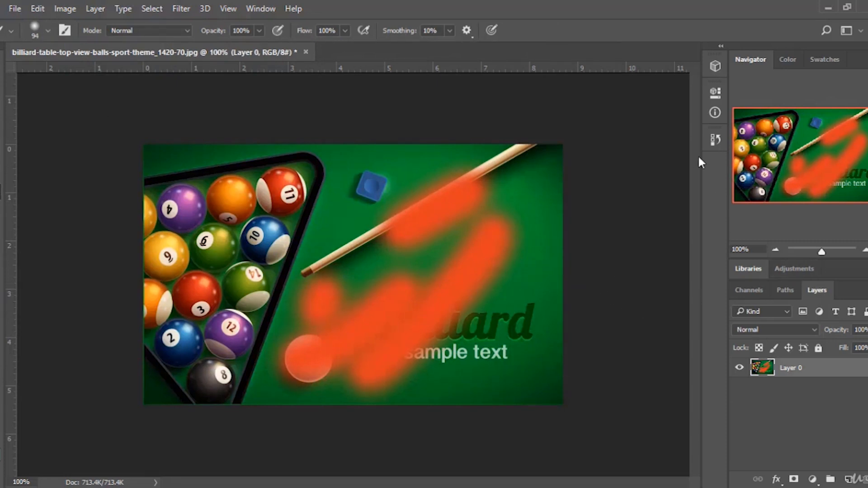
{"action": "left_click", "coordinate": [715, 139]}
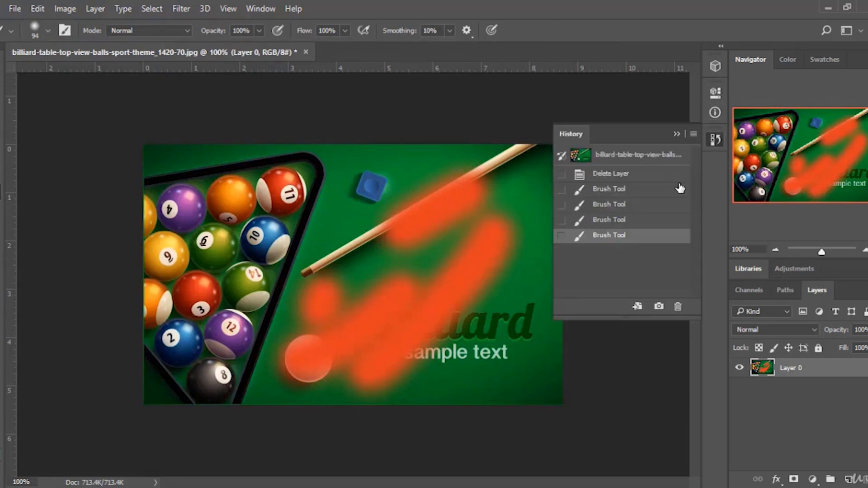
{"action": "left_click", "coordinate": [643, 180]}
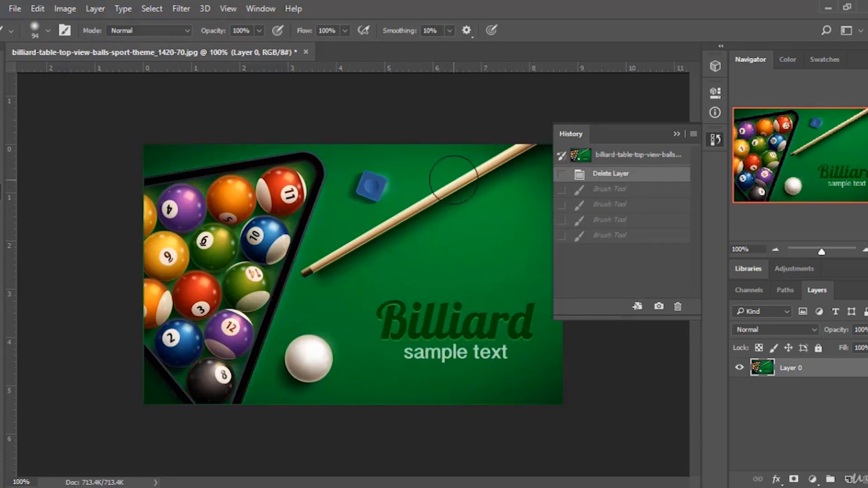
Choose the 401 px light-ray brush preset and collapse the History panel.
{"action": "left_click", "coordinate": [48, 30]}
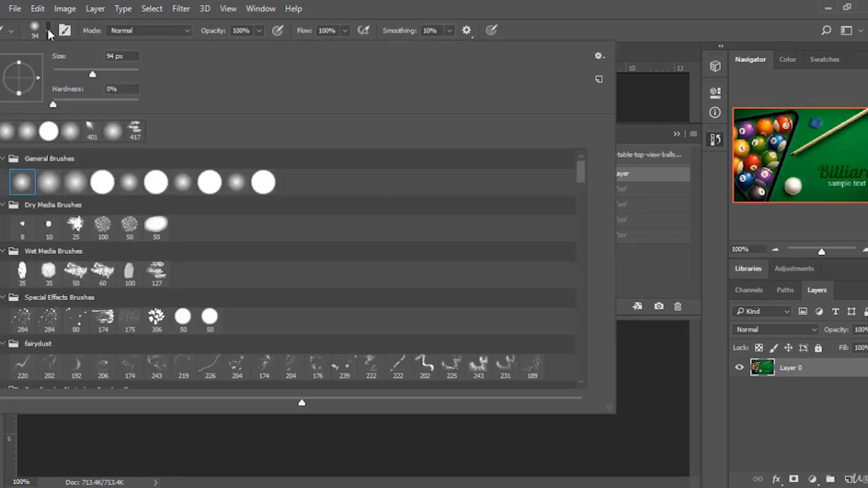
{"action": "left_click", "coordinate": [91, 133]}
{"action": "left_click", "coordinate": [608, 22]}
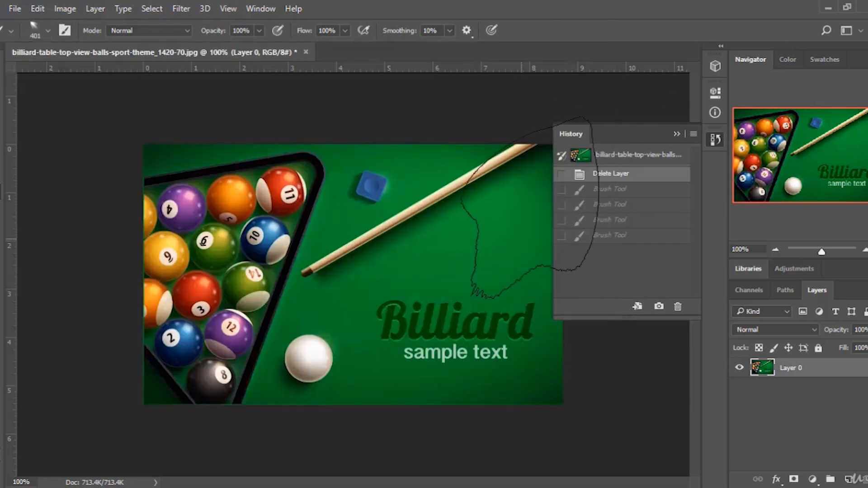
{"action": "left_click", "coordinate": [676, 134]}
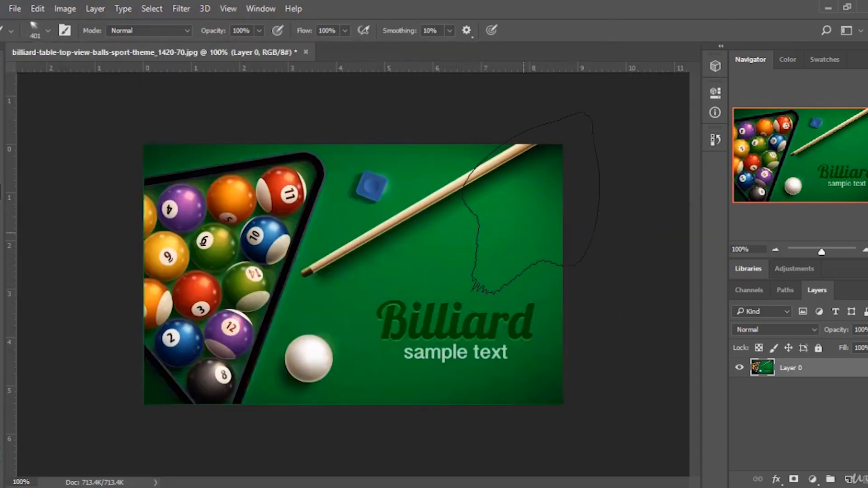
Set a pale foreground colour and paint light rays across the table's upper right corner.
{"action": "left_click", "coordinate": [1, 447]}
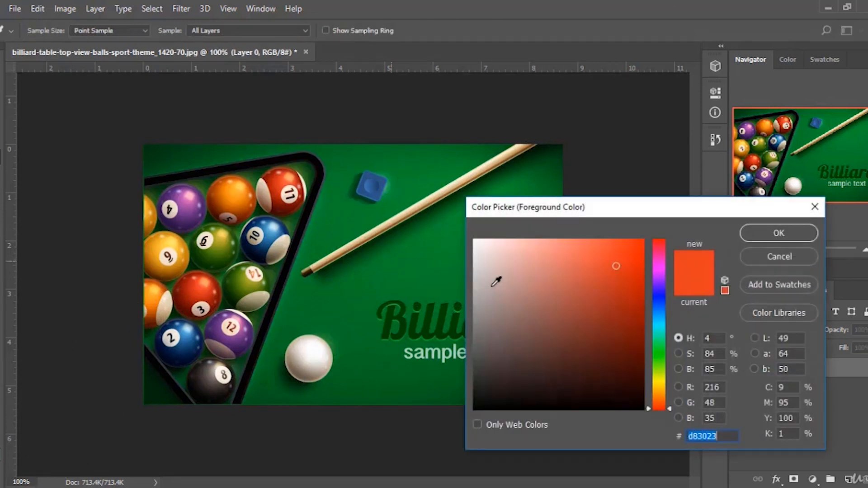
{"action": "left_click_drag", "start_coordinate": [493, 284], "coordinate": [436, 207]}
{"action": "left_click", "coordinate": [779, 234]}
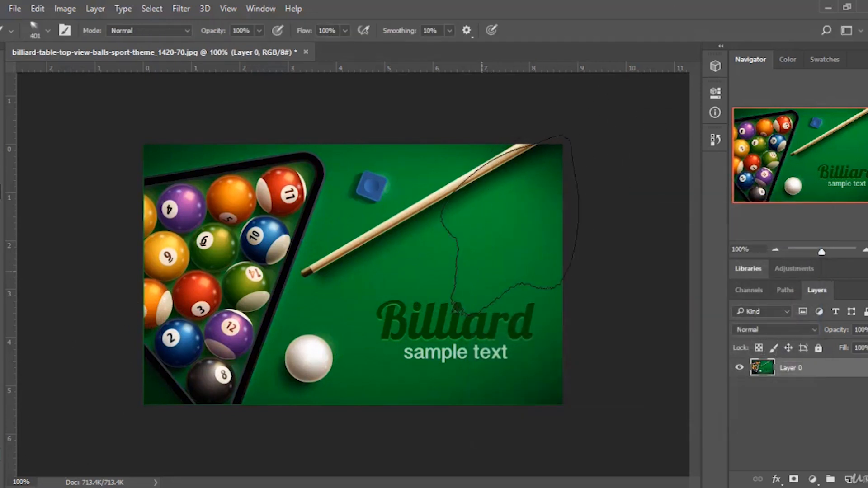
{"action": "left_click_drag", "start_coordinate": [559, 156], "coordinate": [506, 271]}
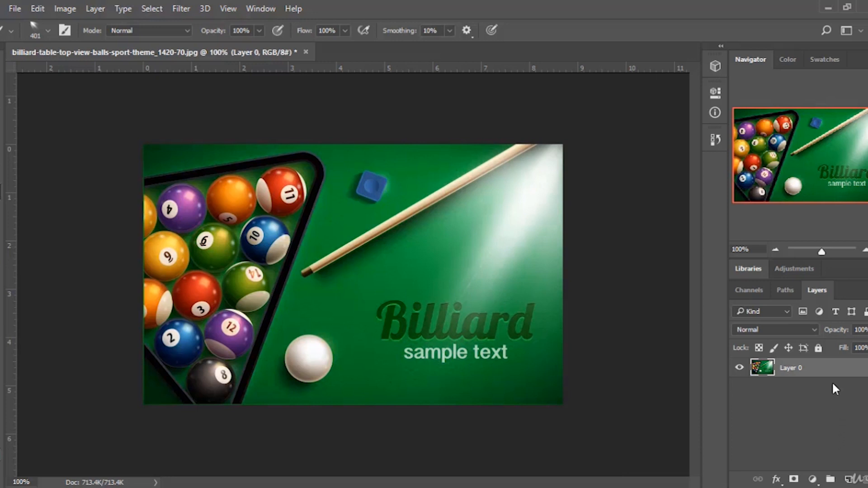
Revert the painted rays through the History panel, then paint a light ray across the cue on a new layer.
{"action": "left_click", "coordinate": [715, 139]}
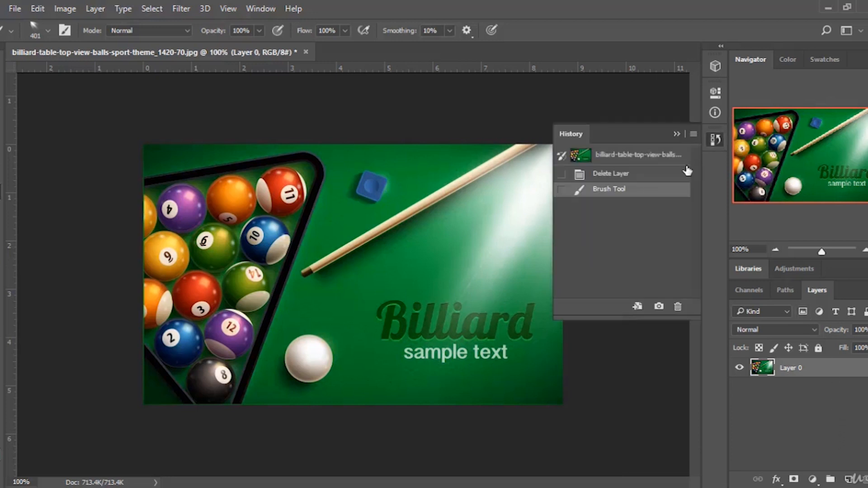
{"action": "left_click", "coordinate": [649, 175]}
{"action": "left_click", "coordinate": [848, 480]}
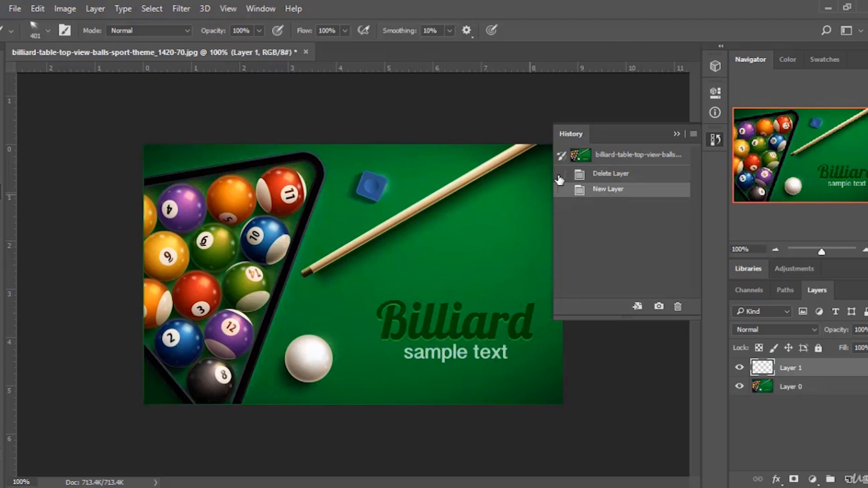
{"action": "left_click", "coordinate": [677, 134]}
{"action": "left_click", "coordinate": [402, 235]}
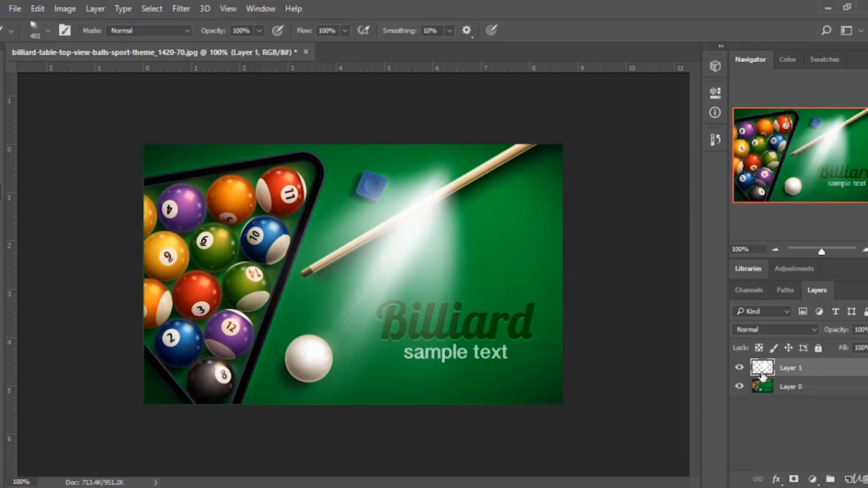
Toggle the light-ray layer's visibility off and on to compare the image with and without it.
{"action": "left_click", "coordinate": [740, 368]}
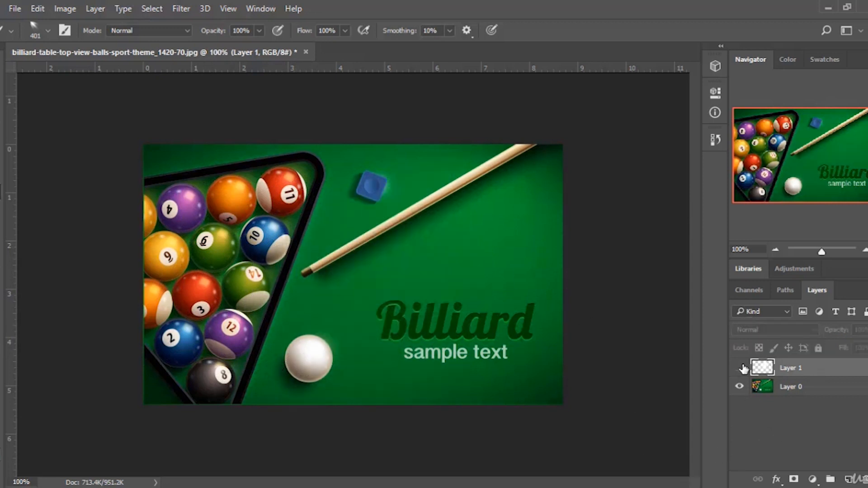
{"action": "left_click", "coordinate": [738, 369]}
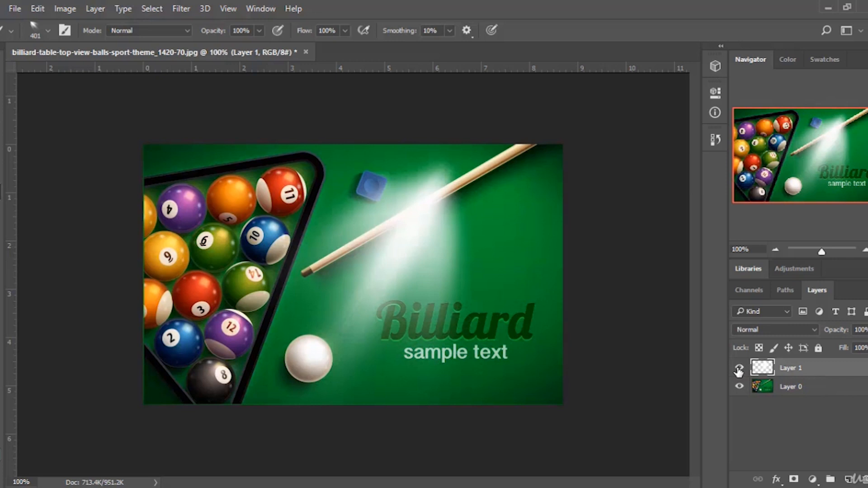
{"action": "left_click", "coordinate": [790, 389]}
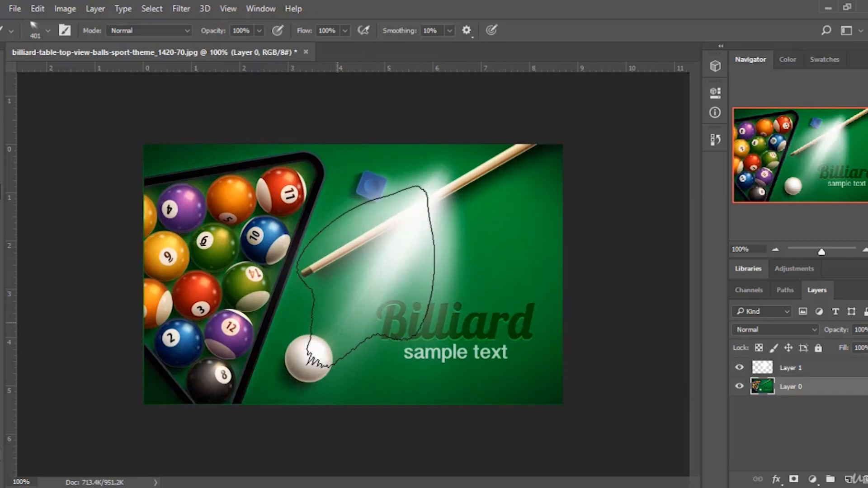
Choose the 3200 px brush from the Free Powder Photoshop Brushes 7 set.
{"action": "left_click", "coordinate": [47, 31]}
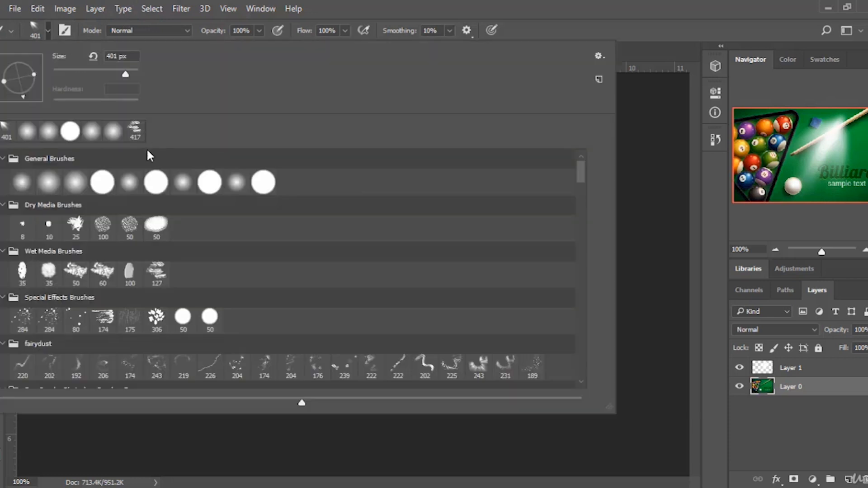
{"action": "scroll", "coordinate": [245, 206], "scroll_direction": "down", "scroll_amount": 2}
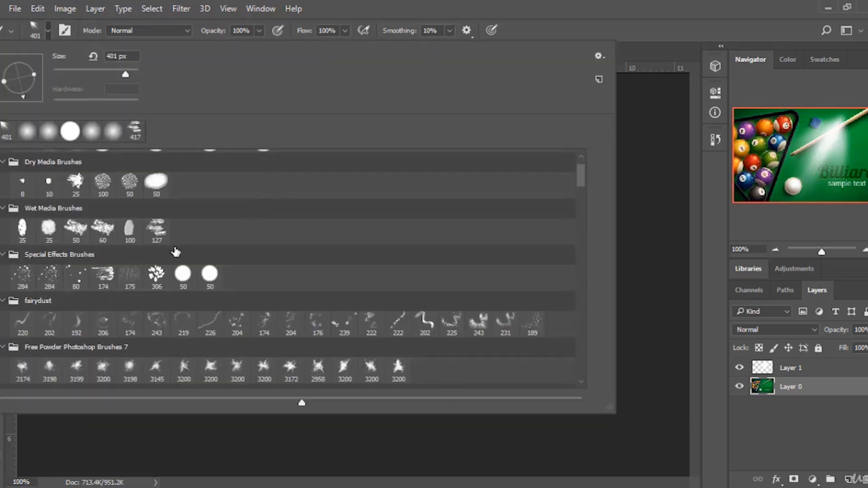
{"action": "scroll", "coordinate": [181, 251], "scroll_direction": "down", "scroll_amount": 2}
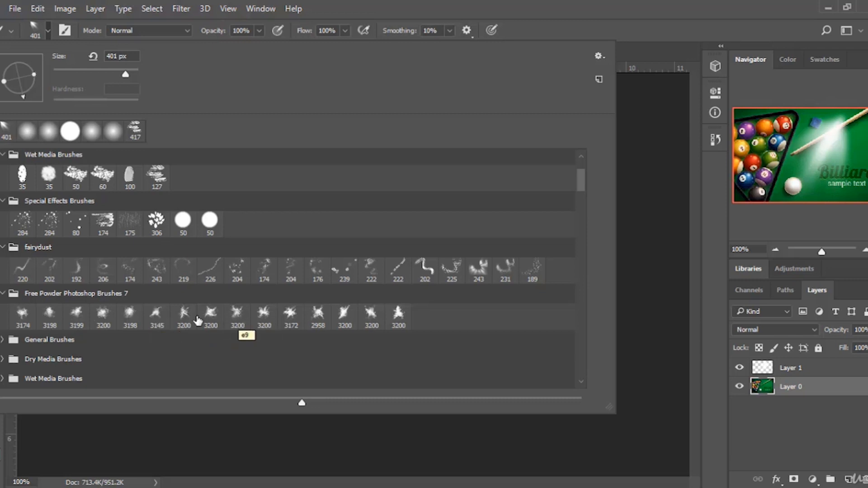
{"action": "left_click", "coordinate": [211, 315]}
{"action": "left_click", "coordinate": [525, 30]}
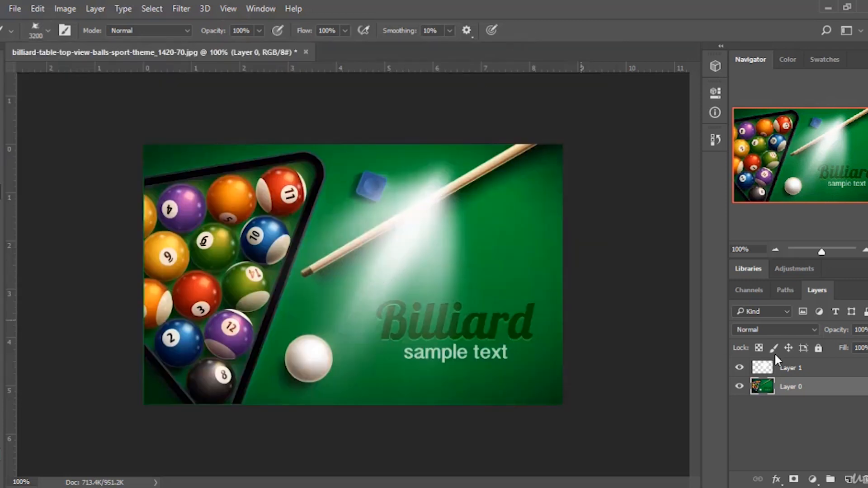
Hide the light-ray layer and add a new empty layer above it.
{"action": "left_click", "coordinate": [738, 368]}
{"action": "left_click", "coordinate": [822, 371]}
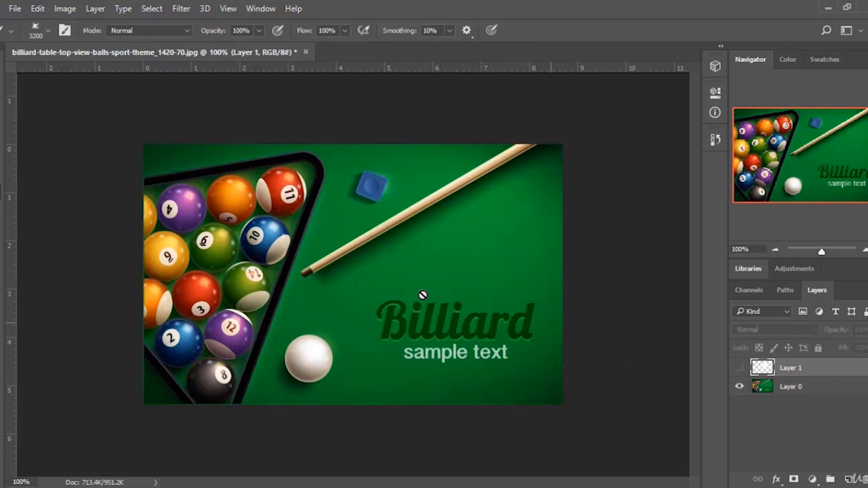
{"action": "left_click", "coordinate": [848, 479]}
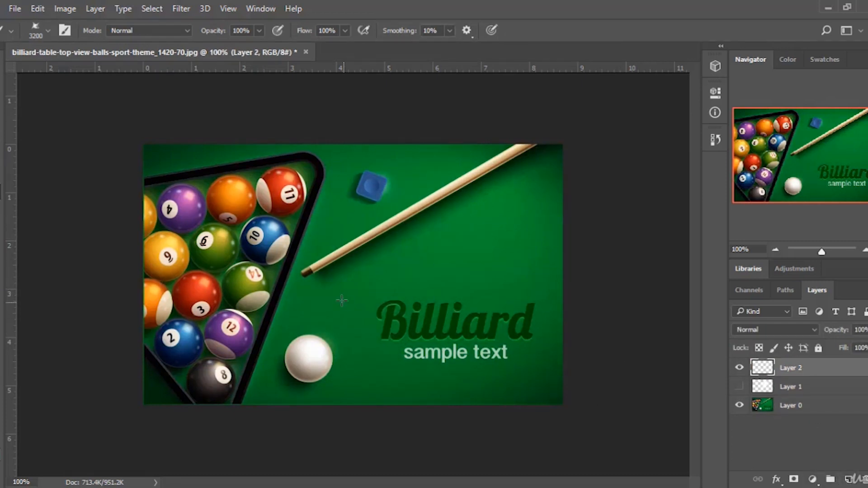
Set the powder brush size to 306 px.
{"action": "left_click", "coordinate": [43, 30]}
{"action": "left_click", "coordinate": [122, 71]}
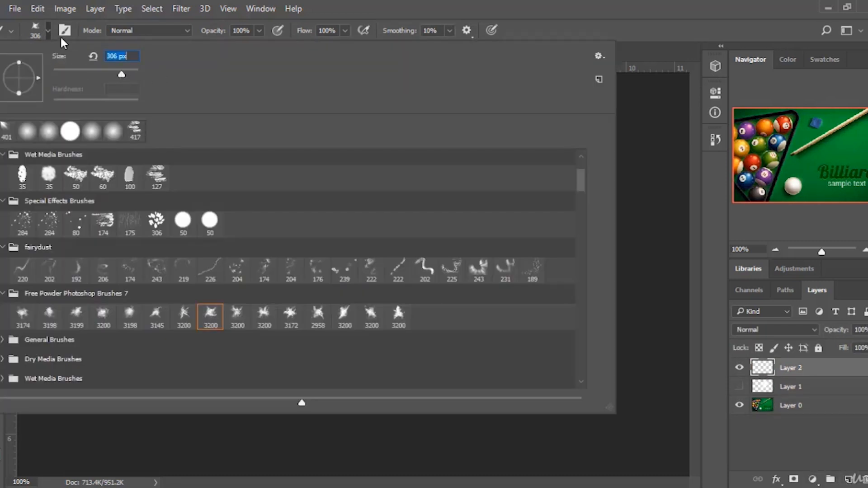
{"action": "scroll", "coordinate": [142, 276], "scroll_direction": "down", "scroll_amount": 1}
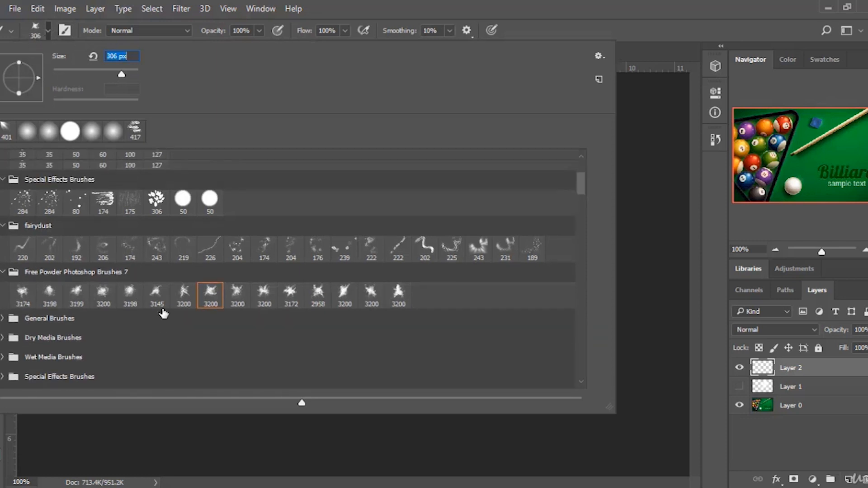
{"action": "scroll", "coordinate": [120, 270], "scroll_direction": "up", "scroll_amount": 5}
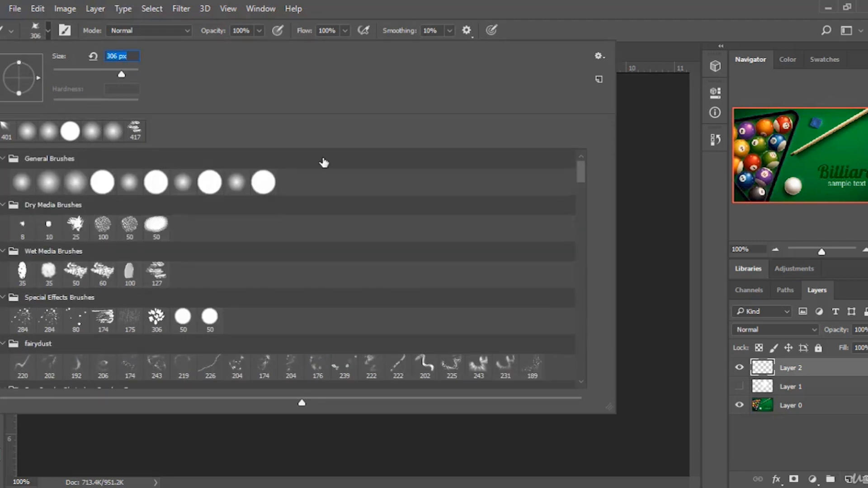
{"action": "left_click", "coordinate": [628, 23]}
Stamp powder smoke around the cue and table corners on the new layer, then delete both added layers.
{"action": "left_click", "coordinate": [335, 260]}
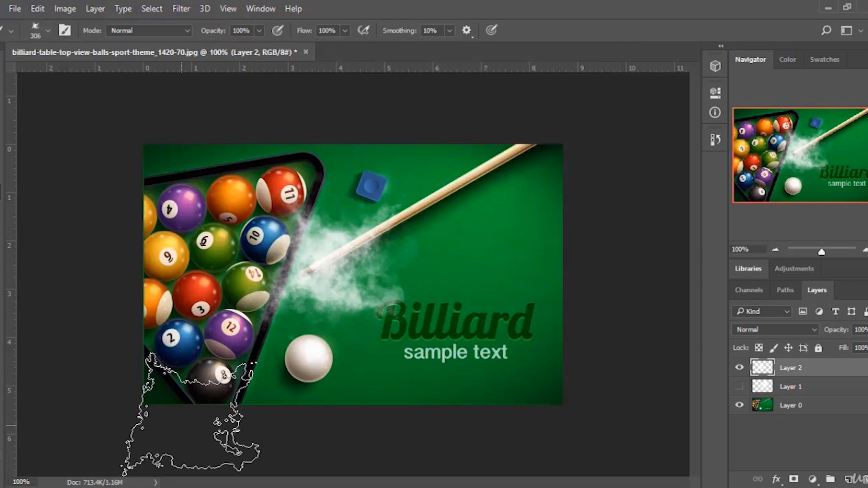
{"action": "left_click", "coordinate": [486, 211]}
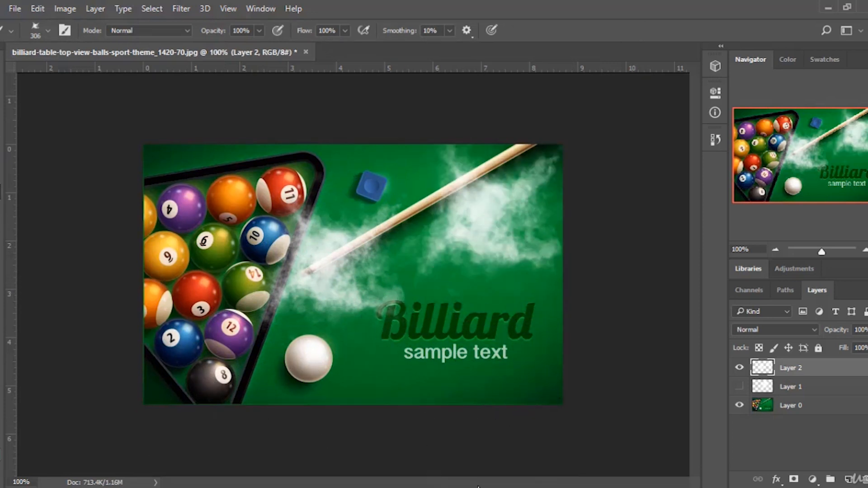
{"action": "left_click", "coordinate": [519, 393]}
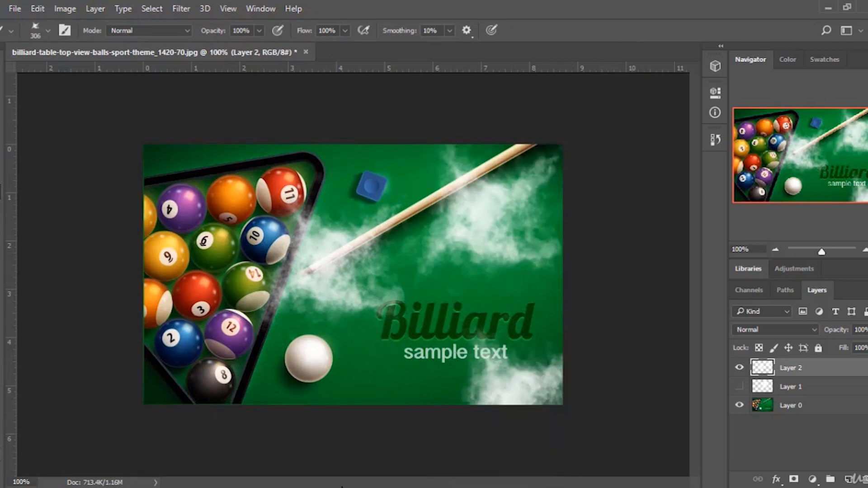
{"action": "left_click", "coordinate": [176, 384]}
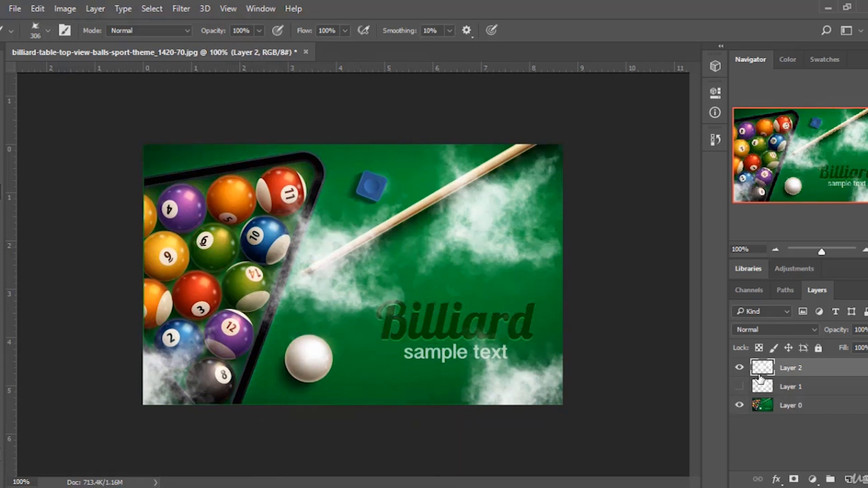
{"action": "key", "text": "Delete"}
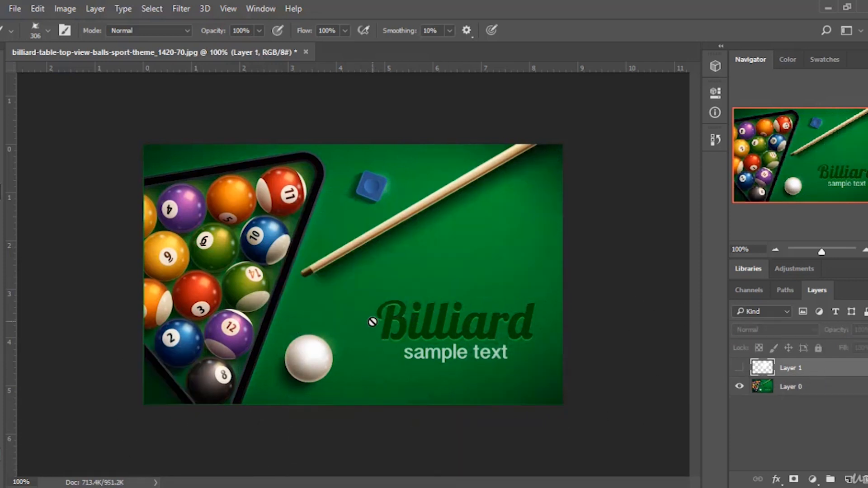
{"action": "key", "text": "Delete"}
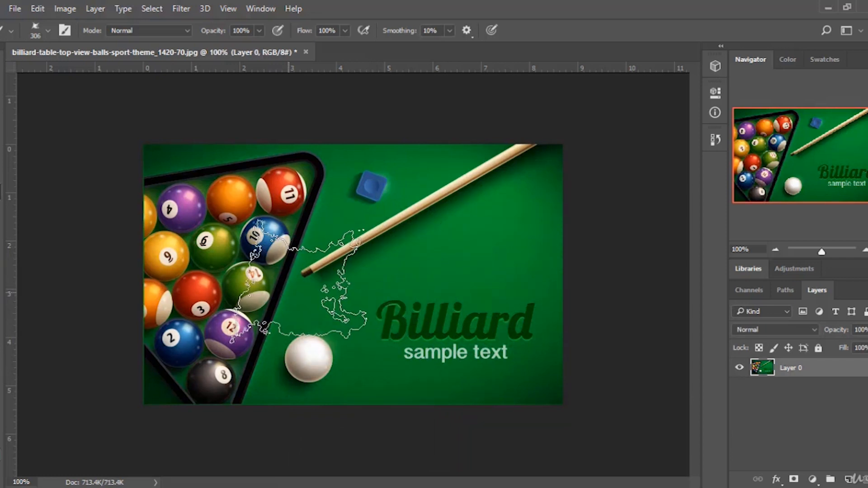
Reduce the brush size to 163 px.
{"action": "left_click", "coordinate": [47, 31]}
{"action": "scroll", "coordinate": [291, 216], "scroll_direction": "down", "scroll_amount": 4}
{"action": "scroll", "coordinate": [293, 287], "scroll_direction": "up", "scroll_amount": 3}
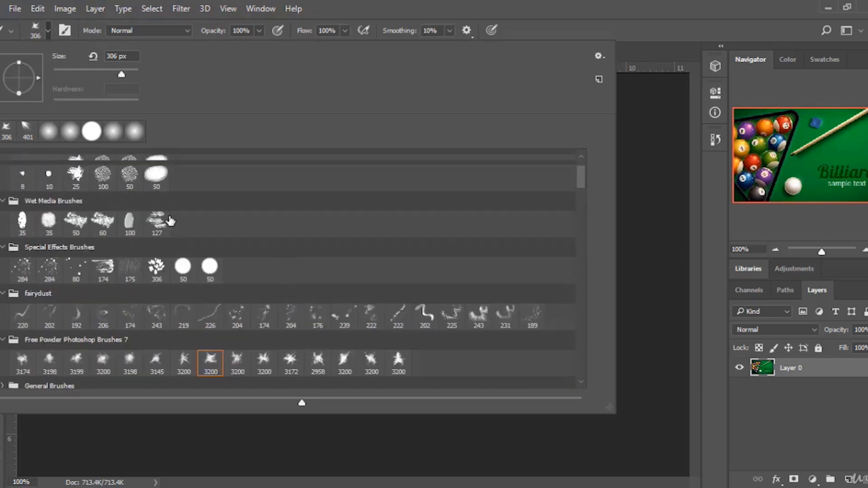
{"action": "scroll", "coordinate": [170, 221], "scroll_direction": "up", "scroll_amount": 2}
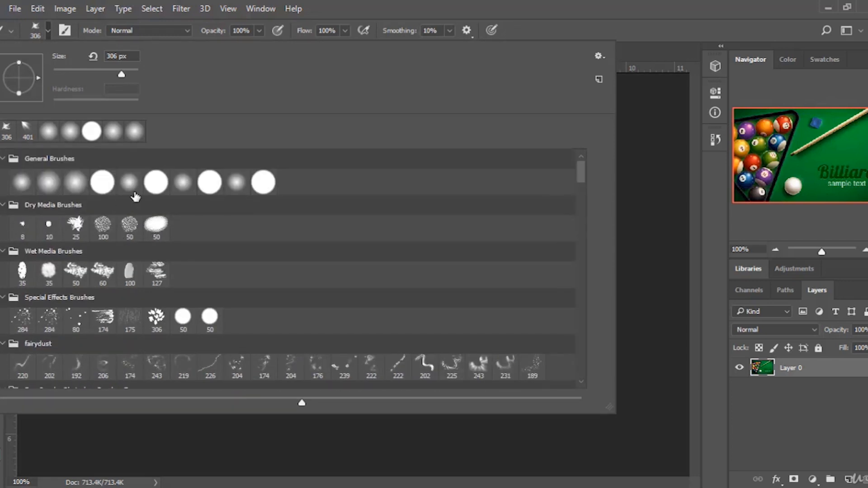
{"action": "left_click_drag", "start_coordinate": [126, 77], "coordinate": [100, 74]}
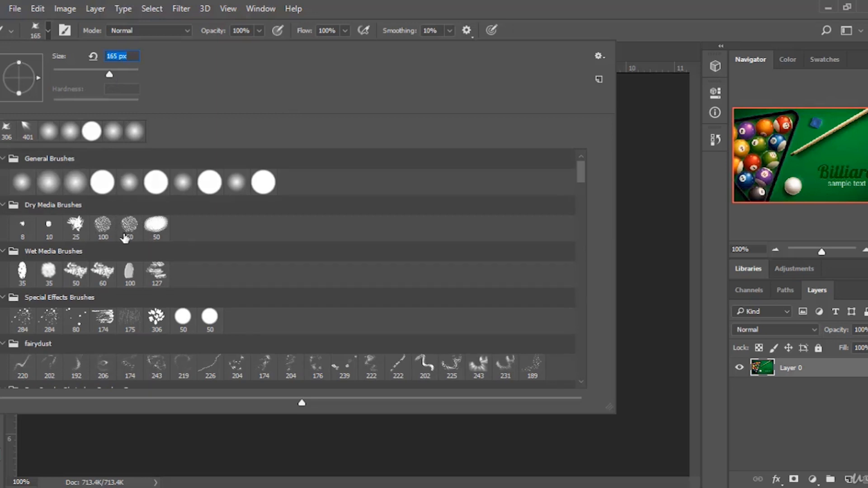
{"action": "scroll", "coordinate": [164, 263], "scroll_direction": "down", "scroll_amount": 3}
{"action": "left_click", "coordinate": [601, 57]}
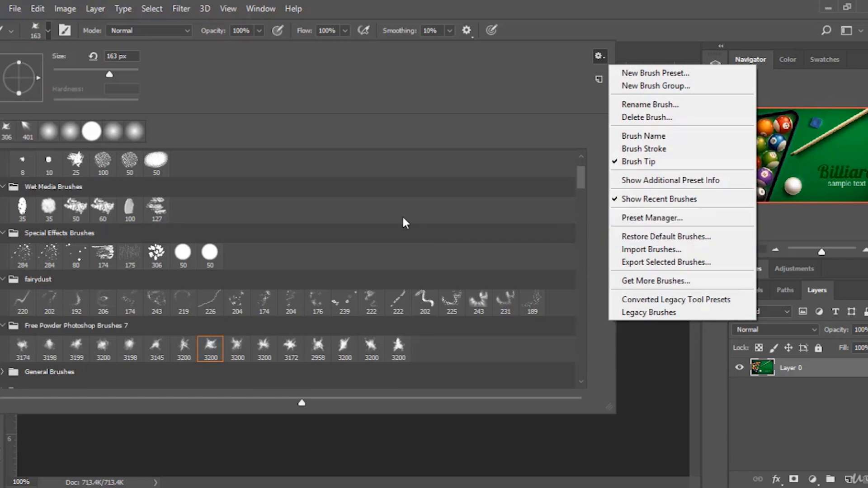
{"action": "left_click", "coordinate": [523, 89]}
{"action": "left_click", "coordinate": [590, 7]}
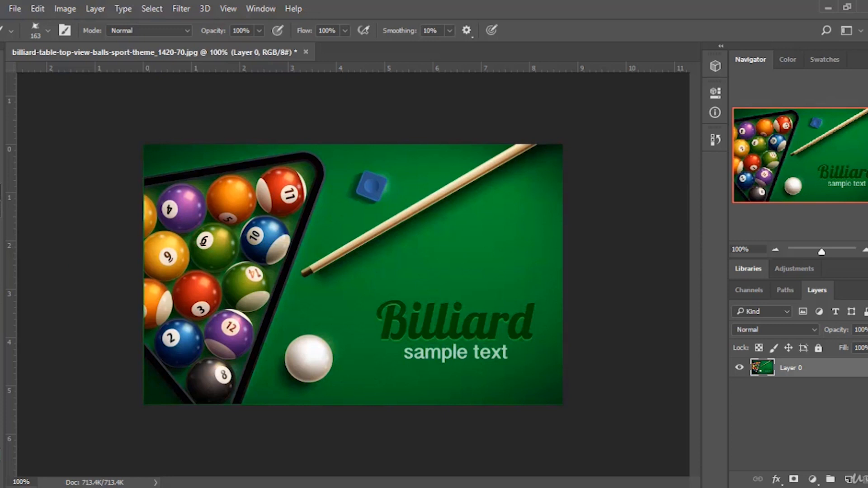
Use the Clone Stamp to sample the ball rack and paint cloned balls onto the felt right of the cue.
{"action": "left_click", "coordinate": [0, 209]}
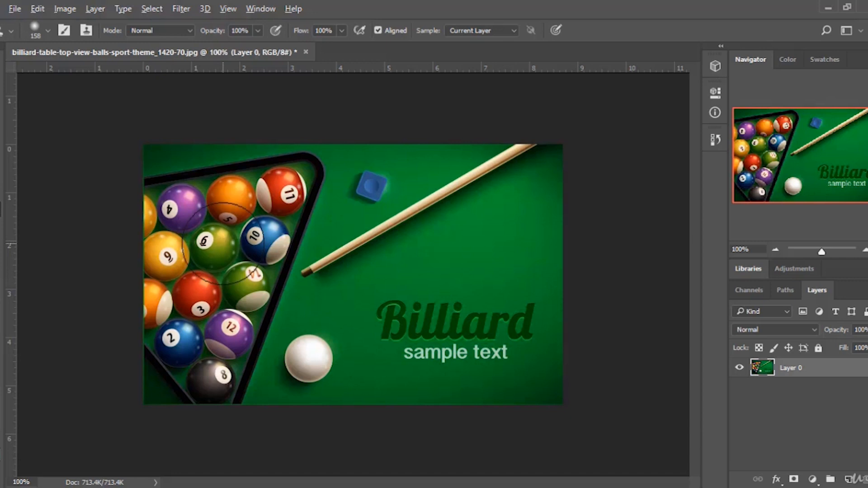
{"action": "left_click", "coordinate": [223, 244], "text": "alt"}
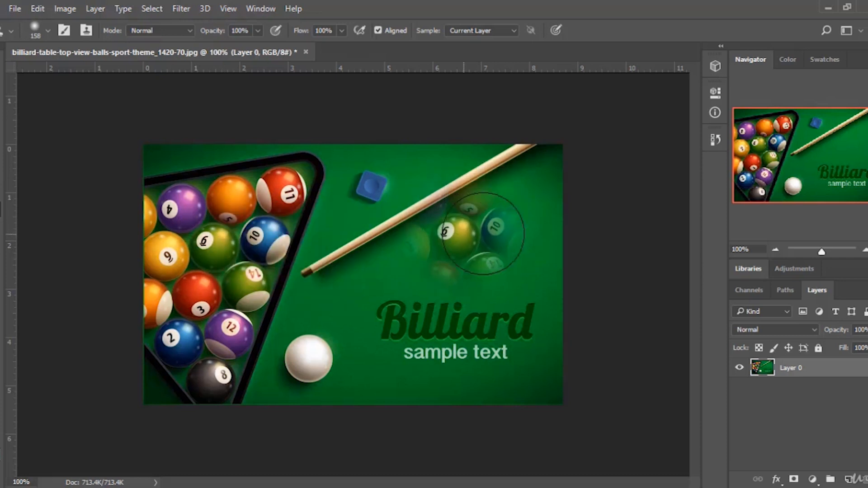
{"action": "mouse_move", "coordinate": [479, 235]}
{"action": "left_mouse_down"}
{"action": "mouse_move", "coordinate": [520, 221]}
{"action": "mouse_move", "coordinate": [475, 229]}
{"action": "left_mouse_up"}
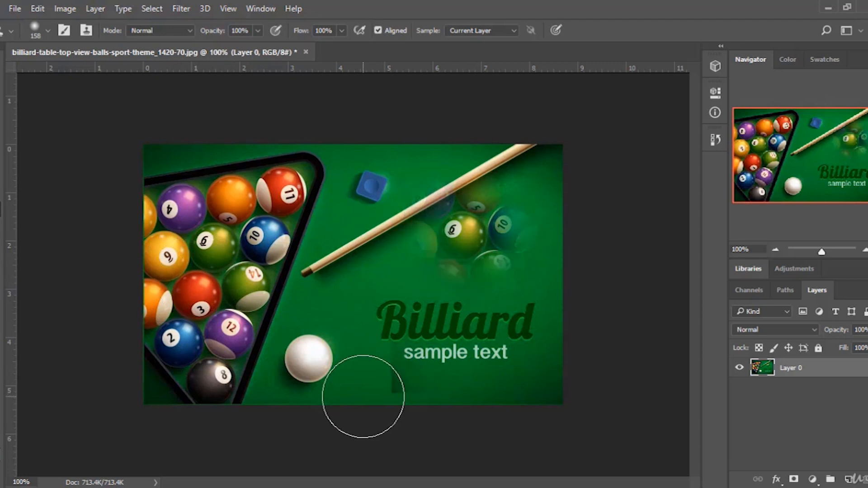
Revert the cloned balls through the History panel and undo one further clone stroke.
{"action": "left_click", "coordinate": [714, 141]}
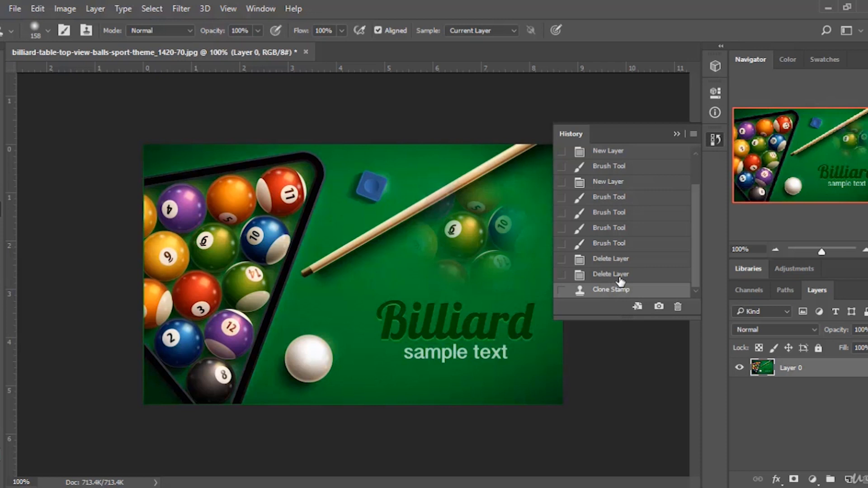
{"action": "left_click", "coordinate": [619, 277]}
{"action": "left_click", "coordinate": [676, 135]}
{"action": "mouse_move", "coordinate": [499, 345]}
{"action": "left_mouse_down"}
{"action": "mouse_move", "coordinate": [441, 348]}
{"action": "mouse_move", "coordinate": [484, 344]}
{"action": "left_mouse_up"}
{"action": "key", "text": "ctrl+z"}
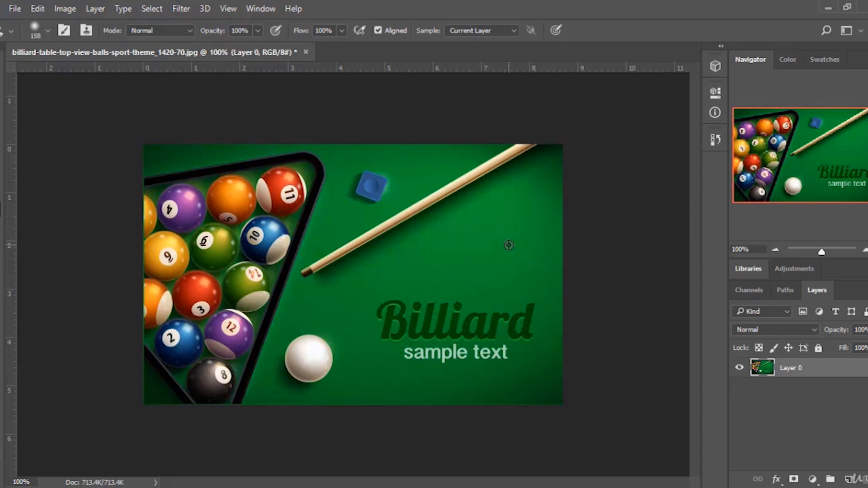
Sample the felt right of the cue and clone it over the table's lower middle area.
{"action": "left_click", "coordinate": [509, 245], "text": "alt"}
{"action": "mouse_move", "coordinate": [503, 290]}
{"action": "left_mouse_down"}
{"action": "mouse_move", "coordinate": [506, 324]}
{"action": "mouse_move", "coordinate": [528, 325]}
{"action": "mouse_move", "coordinate": [476, 335]}
{"action": "mouse_move", "coordinate": [418, 331]}
{"action": "mouse_move", "coordinate": [510, 343]}
{"action": "mouse_move", "coordinate": [407, 347]}
{"action": "left_mouse_up"}
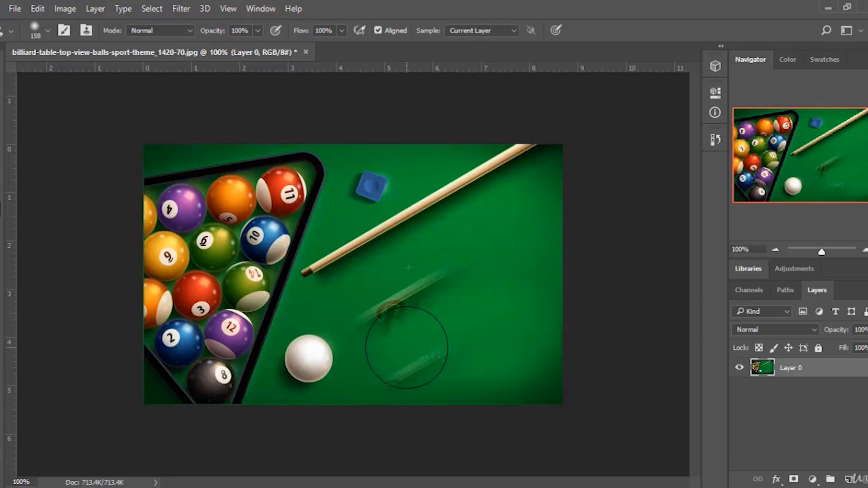
{"action": "left_click", "coordinate": [514, 282], "text": "alt"}
{"action": "mouse_move", "coordinate": [429, 298]}
{"action": "left_mouse_down"}
{"action": "mouse_move", "coordinate": [384, 317]}
{"action": "mouse_move", "coordinate": [442, 289]}
{"action": "mouse_move", "coordinate": [470, 294]}
{"action": "mouse_move", "coordinate": [459, 312]}
{"action": "left_mouse_up"}
{"action": "left_click", "coordinate": [529, 284], "text": "alt"}
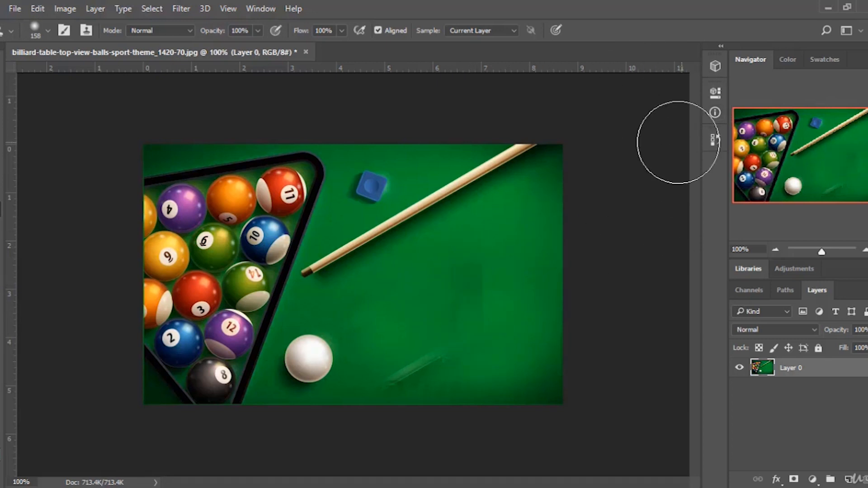
Step back in the History panel to the last Delete Layer state, removing the clone strokes.
{"action": "left_click", "coordinate": [714, 139]}
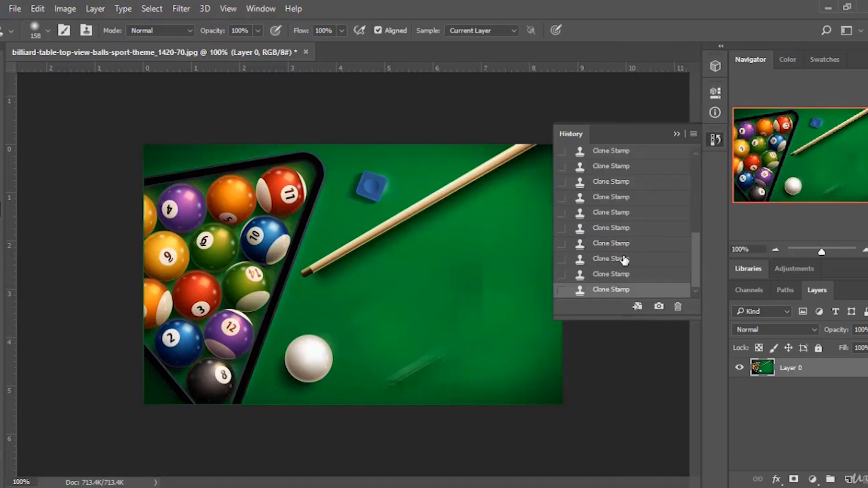
{"action": "scroll", "coordinate": [619, 244], "scroll_direction": "up", "scroll_amount": 3}
{"action": "left_click", "coordinate": [611, 209]}
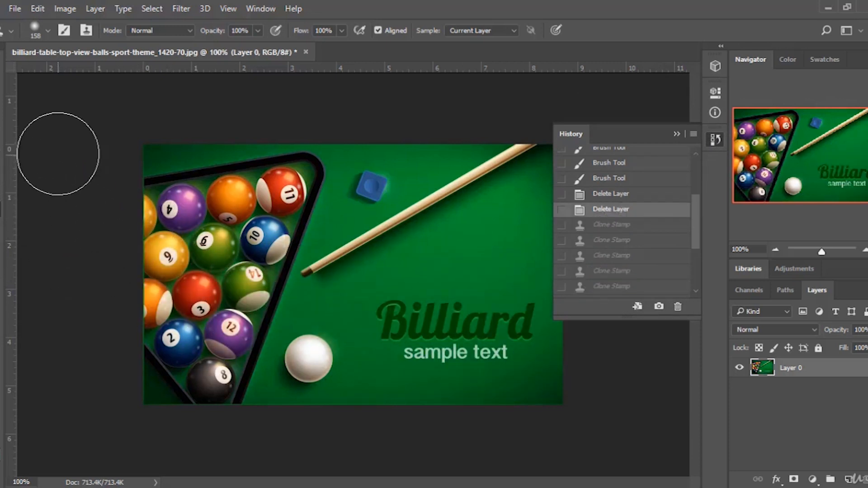
Sample the felt with a 78 px Clone Stamp and clone it over the cue ball to remove it.
{"action": "left_click", "coordinate": [47, 30]}
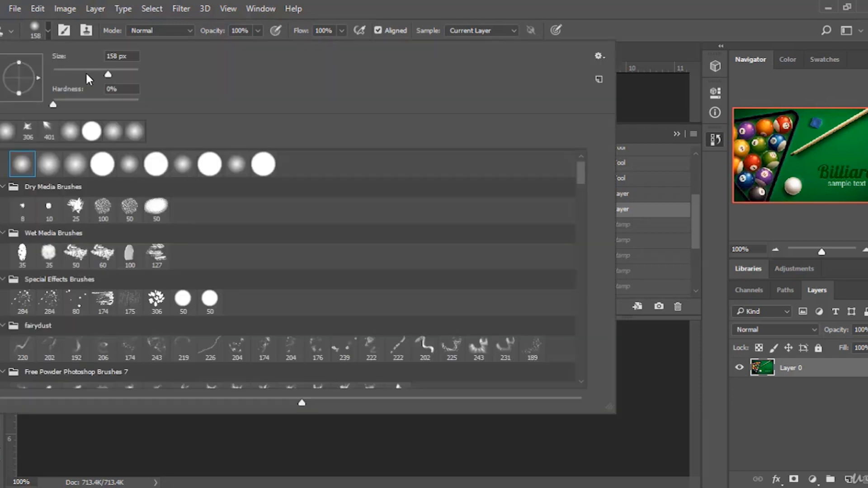
{"action": "left_click", "coordinate": [580, 27]}
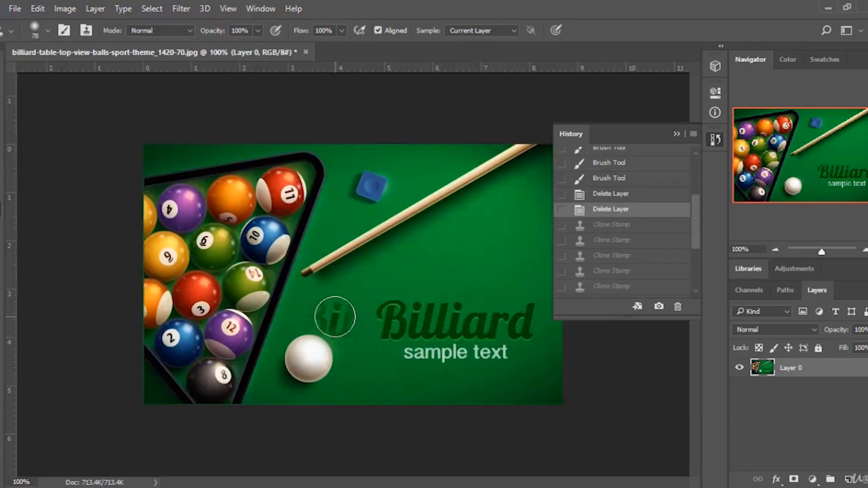
{"action": "left_click", "coordinate": [335, 316], "text": "alt"}
{"action": "left_click", "coordinate": [324, 352]}
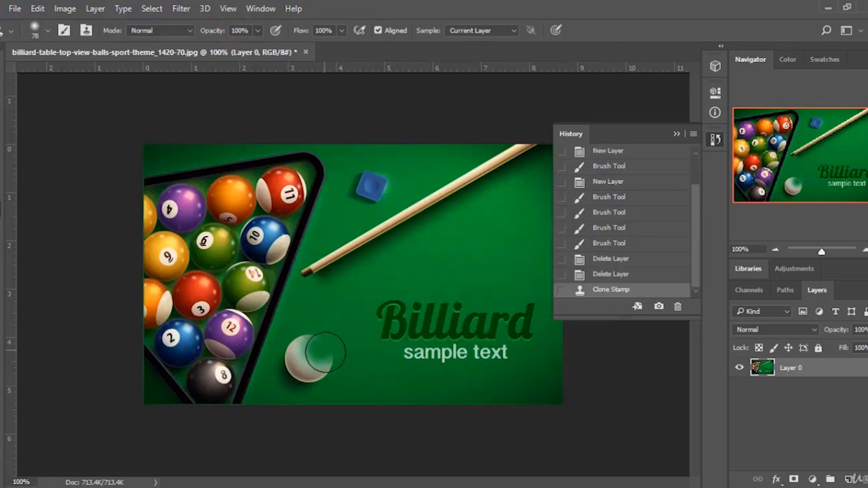
{"action": "left_click", "coordinate": [325, 366]}
{"action": "left_click", "coordinate": [324, 367]}
{"action": "left_click", "coordinate": [309, 368]}
{"action": "left_click", "coordinate": [310, 364]}
{"action": "left_click", "coordinate": [304, 350]}
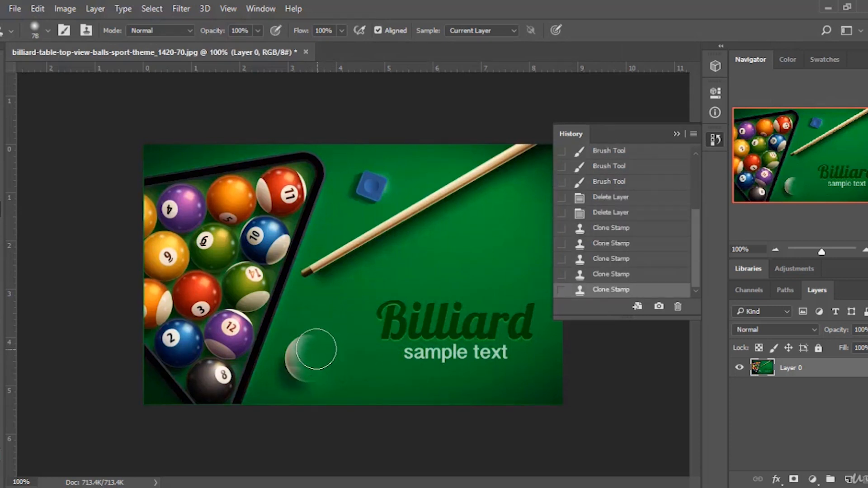
{"action": "left_click", "coordinate": [301, 352]}
{"action": "left_click", "coordinate": [297, 361]}
{"action": "left_click", "coordinate": [291, 373]}
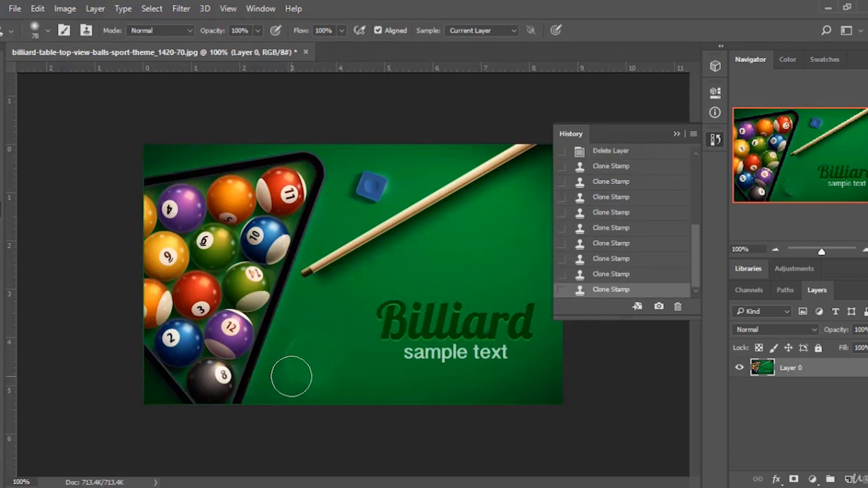
{"action": "left_click", "coordinate": [300, 377]}
{"action": "left_click", "coordinate": [294, 348]}
{"action": "left_click", "coordinate": [304, 347]}
{"action": "left_click", "coordinate": [290, 366]}
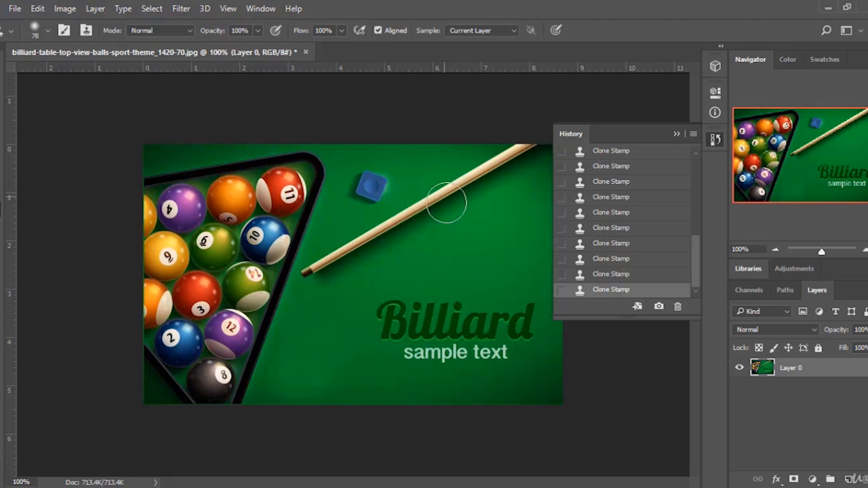
Clone a second cue below the original, then revert to the earliest Delete Layer state in History.
{"action": "mouse_move", "coordinate": [484, 246]}
{"action": "left_mouse_down"}
{"action": "mouse_move", "coordinate": [344, 307]}
{"action": "mouse_move", "coordinate": [337, 330]}
{"action": "mouse_move", "coordinate": [440, 290]}
{"action": "mouse_move", "coordinate": [576, 199]}
{"action": "left_mouse_up"}
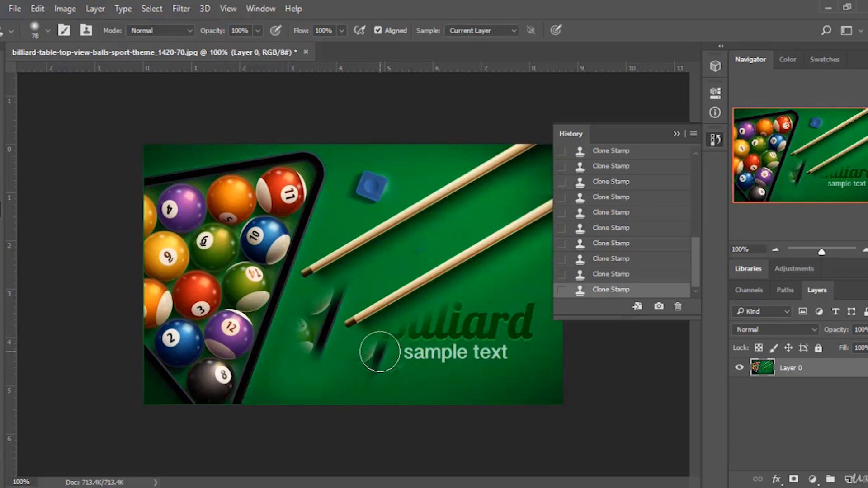
{"action": "scroll", "coordinate": [637, 285], "scroll_direction": "up", "scroll_amount": 5}
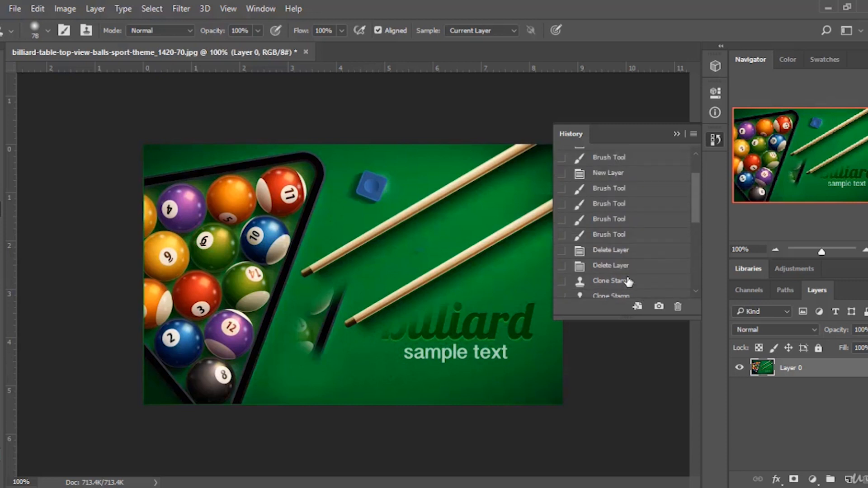
{"action": "scroll", "coordinate": [628, 281], "scroll_direction": "up", "scroll_amount": 3}
{"action": "left_click", "coordinate": [627, 180]}
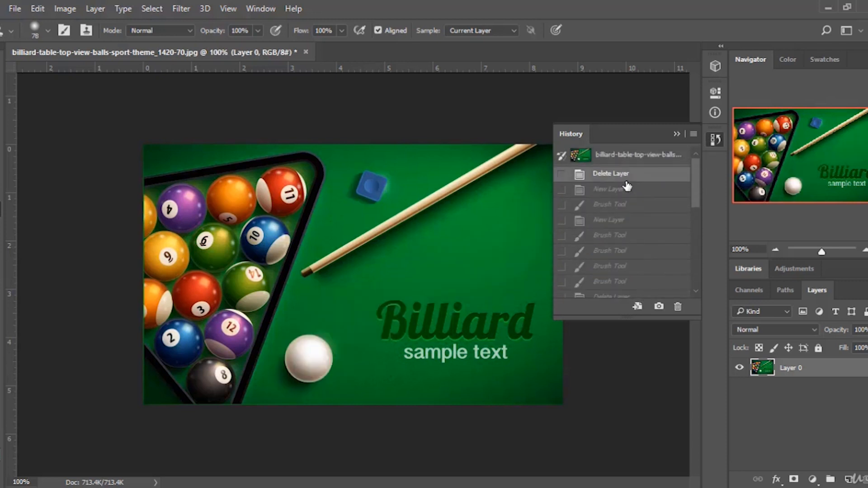
Add a new layer and paint on it with the History Brush, then revert to the Delete Layer state.
{"action": "left_click", "coordinate": [1, 226]}
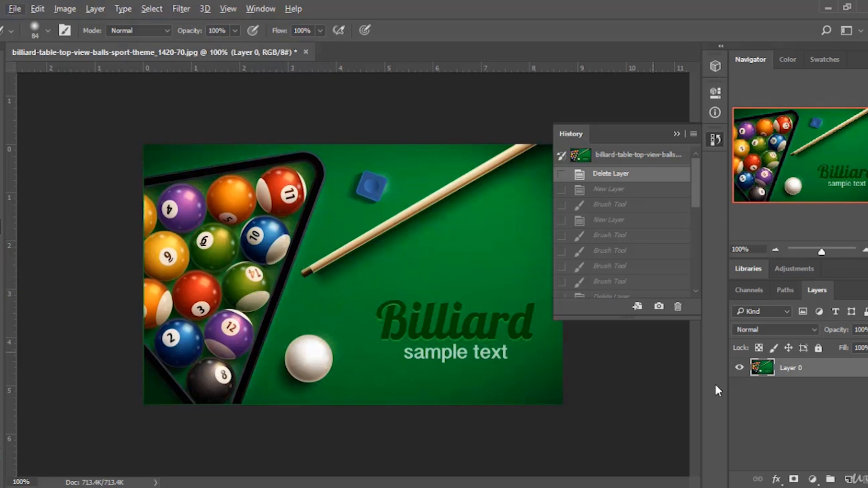
{"action": "left_click", "coordinate": [846, 480]}
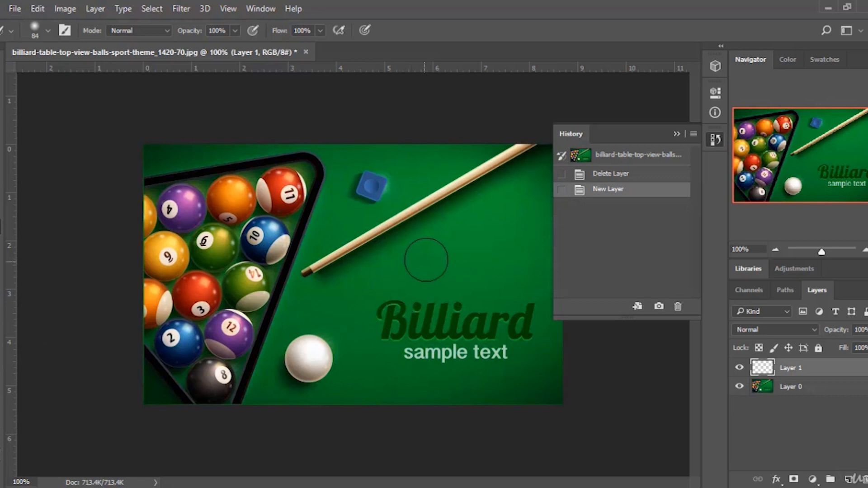
{"action": "left_click_drag", "start_coordinate": [426, 259], "coordinate": [343, 227]}
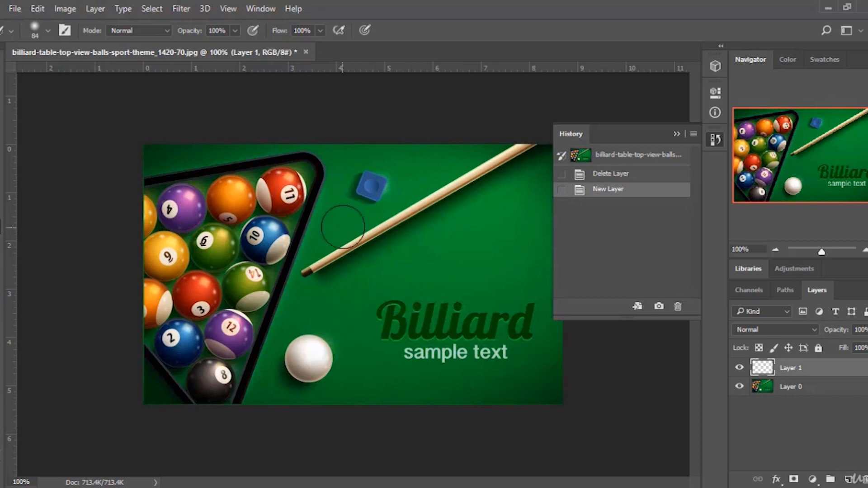
{"action": "left_click", "coordinate": [621, 178]}
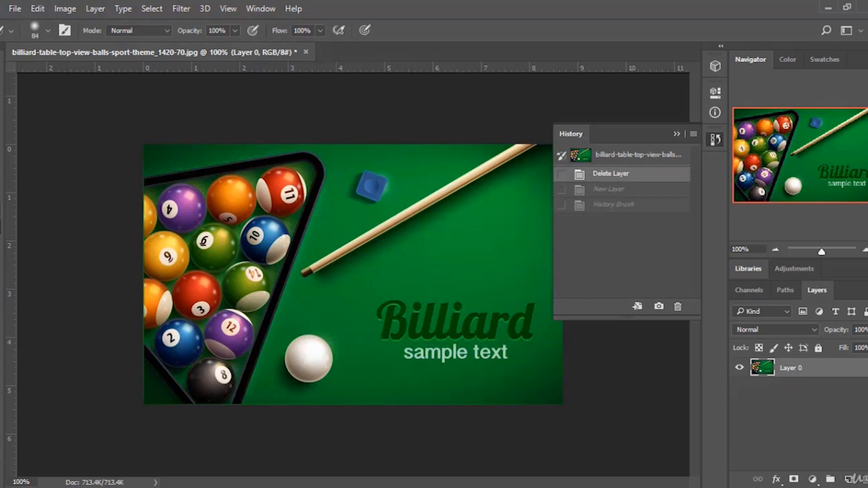
Paint white cloud strokes across the table with the Brush, then step back to the Delete Layer state.
{"action": "left_click", "coordinate": [0, 192]}
{"action": "mouse_move", "coordinate": [412, 202]}
{"action": "left_mouse_down"}
{"action": "mouse_move", "coordinate": [351, 298]}
{"action": "mouse_move", "coordinate": [435, 298]}
{"action": "mouse_move", "coordinate": [445, 279]}
{"action": "left_mouse_up"}
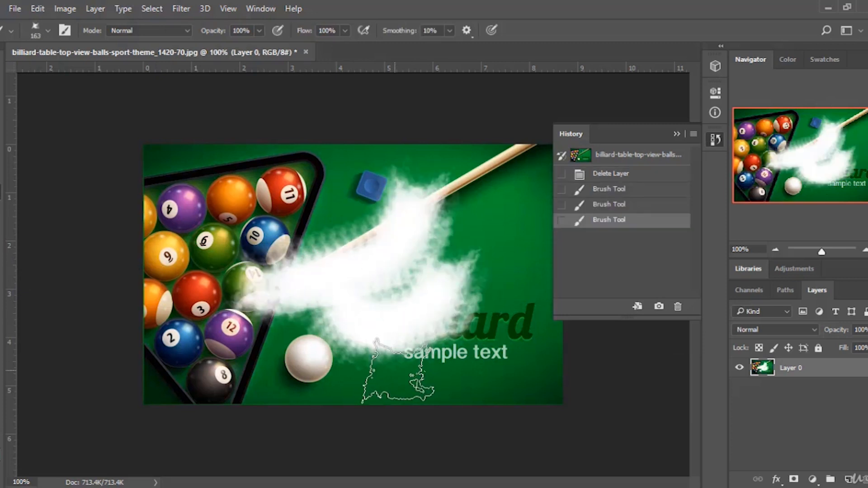
{"action": "left_click", "coordinate": [615, 205]}
{"action": "left_click", "coordinate": [616, 192]}
{"action": "left_click", "coordinate": [624, 174]}
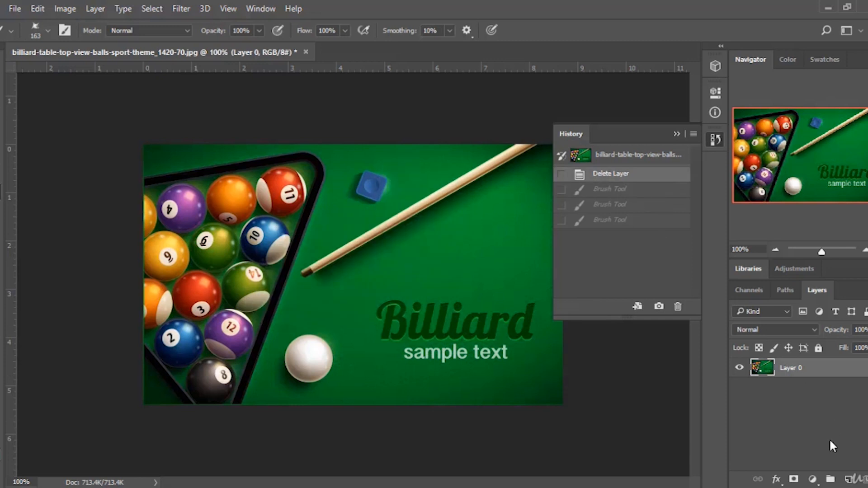
Add a new layer and paint white cloud strokes over the cue and table center.
{"action": "left_click", "coordinate": [847, 480]}
{"action": "mouse_move", "coordinate": [452, 271]}
{"action": "left_mouse_down"}
{"action": "mouse_move", "coordinate": [388, 295]}
{"action": "mouse_move", "coordinate": [332, 293]}
{"action": "left_mouse_up"}
{"action": "mouse_move", "coordinate": [345, 264]}
{"action": "left_mouse_down"}
{"action": "mouse_move", "coordinate": [378, 271]}
{"action": "mouse_move", "coordinate": [392, 222]}
{"action": "left_mouse_up"}
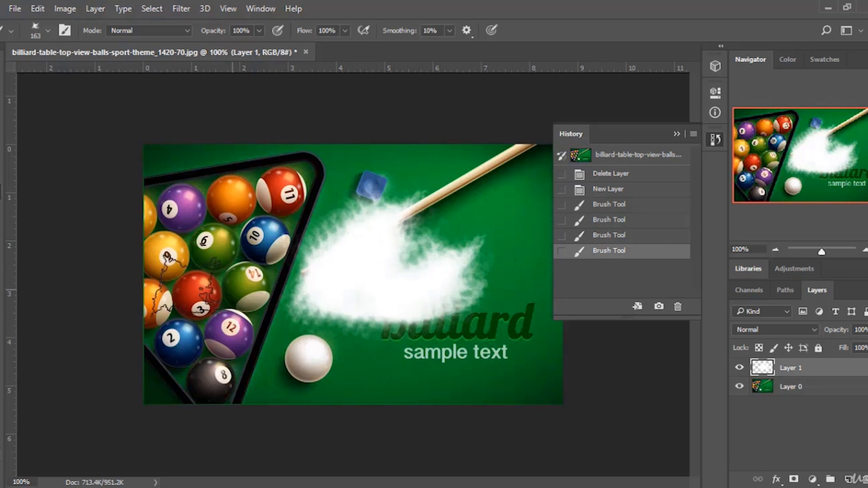
Paint over the cloud strokes with the History Brush to restore the original image.
{"action": "left_click", "coordinate": [5, 250]}
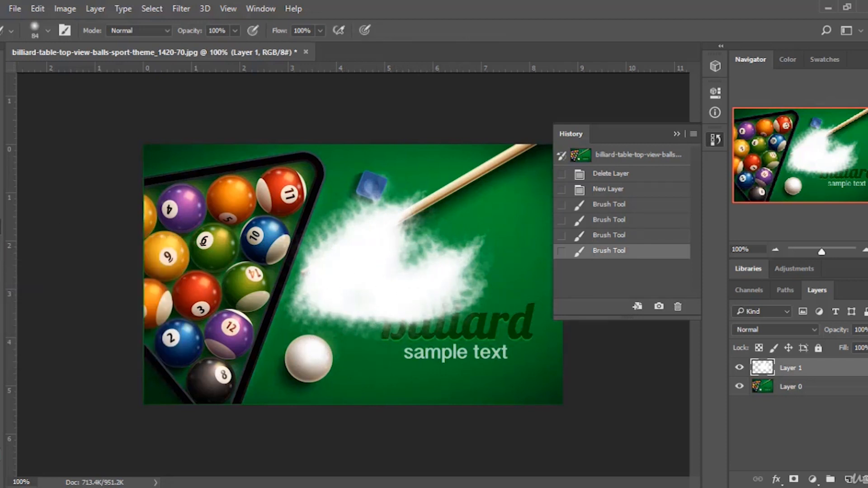
{"action": "mouse_move", "coordinate": [310, 271]}
{"action": "left_mouse_down"}
{"action": "mouse_move", "coordinate": [316, 304]}
{"action": "mouse_move", "coordinate": [292, 290]}
{"action": "mouse_move", "coordinate": [416, 254]}
{"action": "mouse_move", "coordinate": [430, 217]}
{"action": "mouse_move", "coordinate": [452, 235]}
{"action": "left_mouse_up"}
{"action": "mouse_move", "coordinate": [452, 235]}
{"action": "left_mouse_down"}
{"action": "mouse_move", "coordinate": [470, 242]}
{"action": "mouse_move", "coordinate": [368, 323]}
{"action": "mouse_move", "coordinate": [323, 296]}
{"action": "left_mouse_up"}
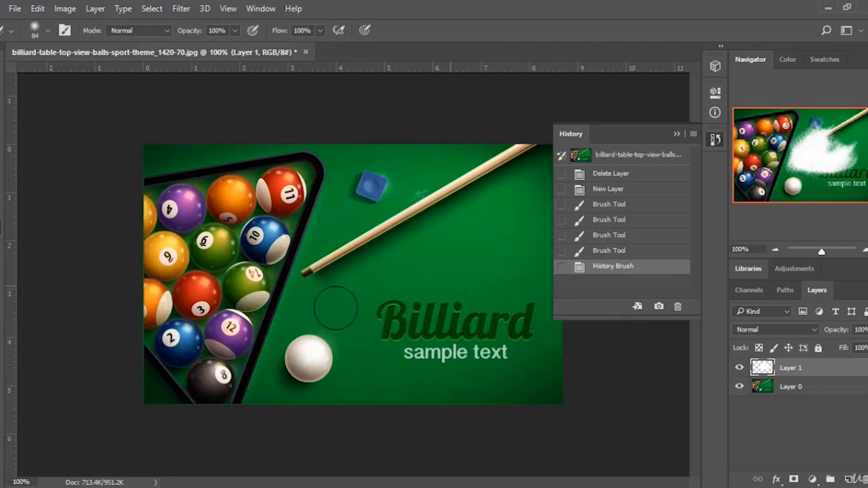
{"action": "left_click_drag", "start_coordinate": [412, 181], "coordinate": [447, 199]}
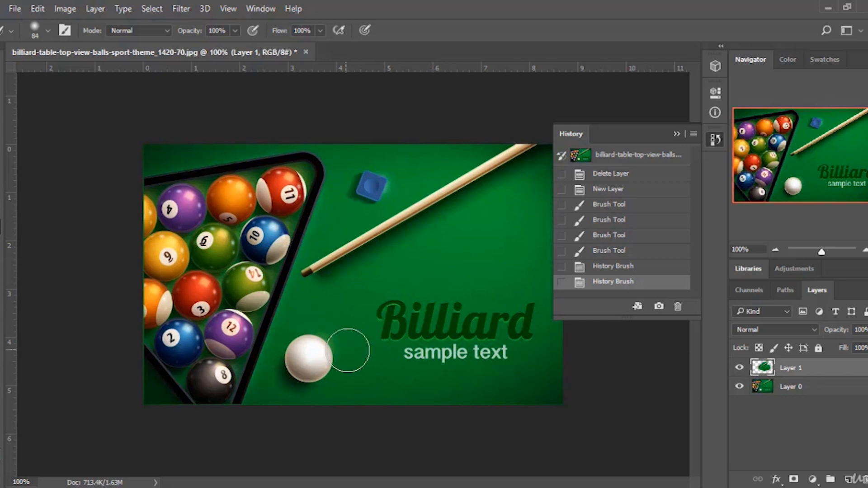
Hide and show Layer 0 to inspect Layer 1, then delete Layer 1.
{"action": "left_click", "coordinate": [738, 388]}
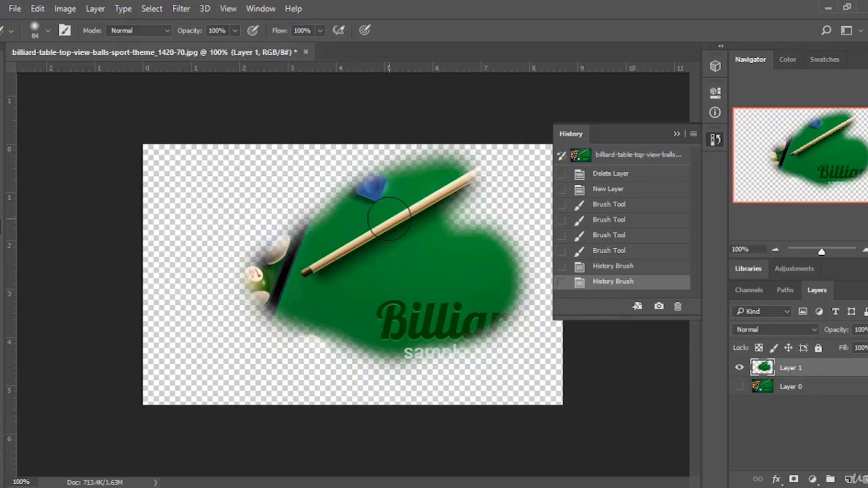
{"action": "left_click", "coordinate": [739, 387]}
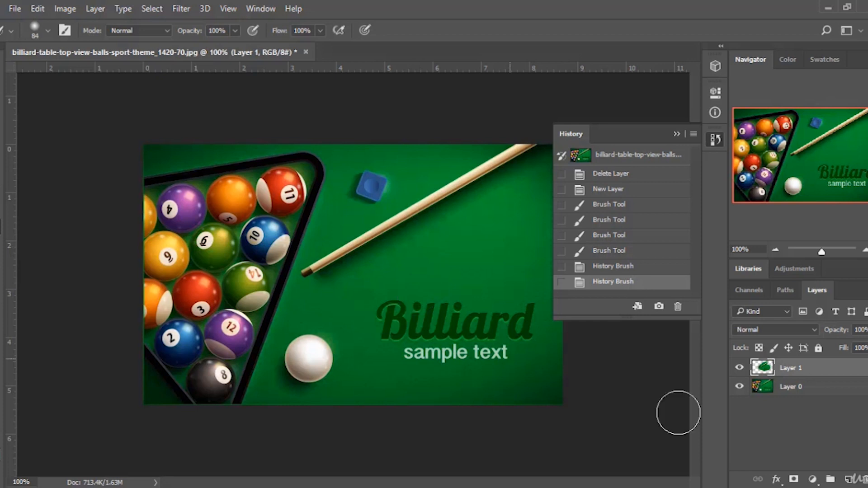
{"action": "key", "text": "Delete"}
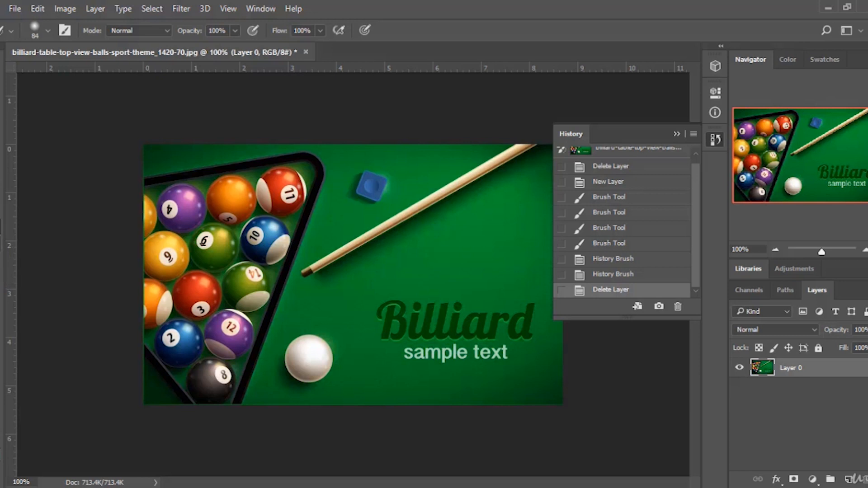
Erase a soft patch on the felt center with a soft round 158 px Eraser, then revert to the Delete Layer state.
{"action": "left_click", "coordinate": [1, 226]}
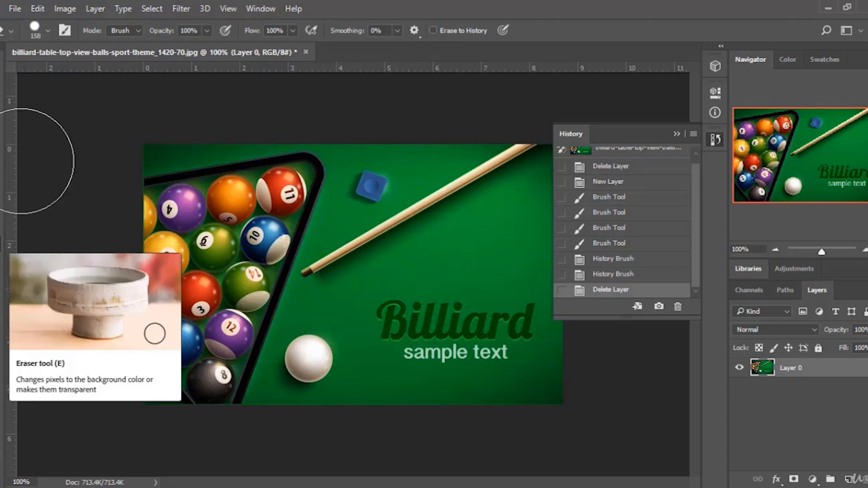
{"action": "left_click", "coordinate": [45, 28]}
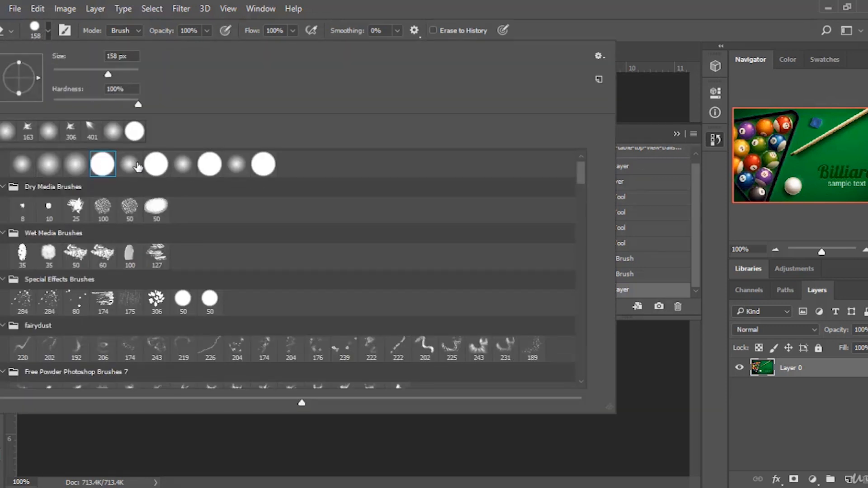
{"action": "left_click", "coordinate": [21, 171]}
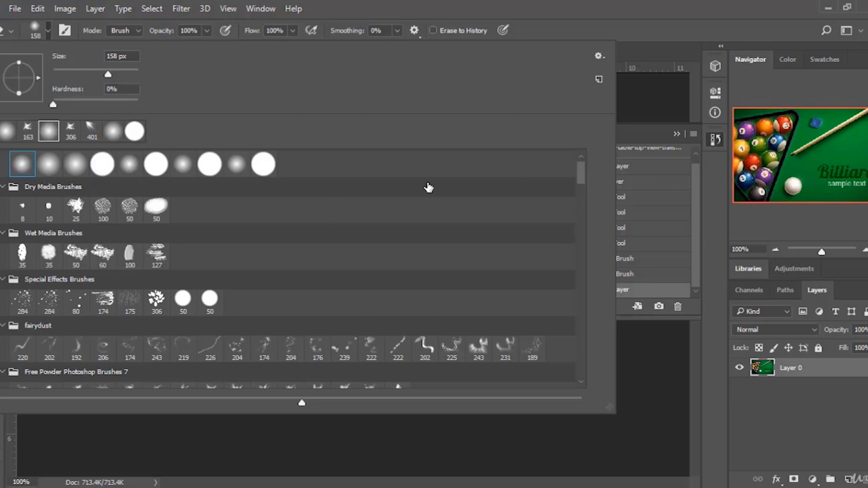
{"action": "left_click", "coordinate": [632, 30]}
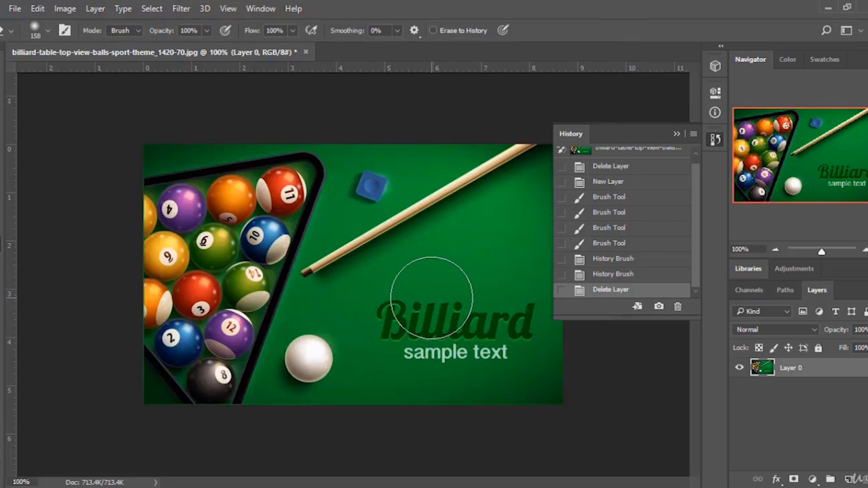
{"action": "left_click_drag", "start_coordinate": [482, 265], "coordinate": [465, 253]}
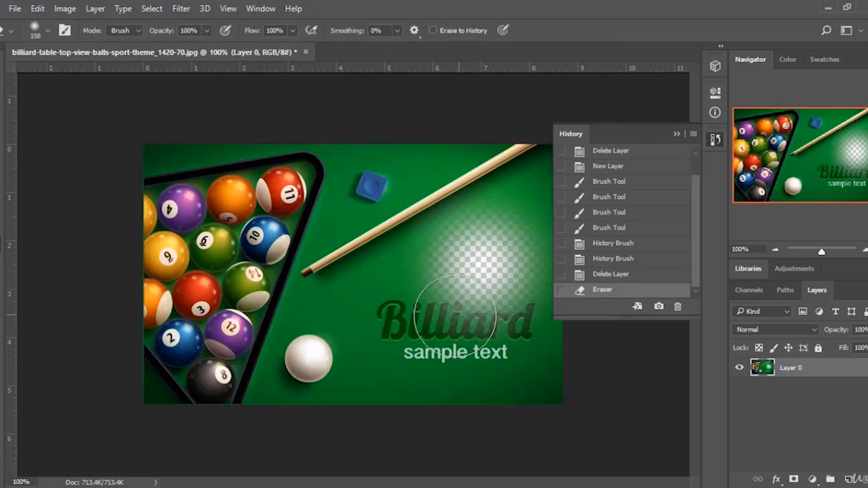
{"action": "left_click_drag", "start_coordinate": [452, 289], "coordinate": [416, 262]}
{"action": "mouse_move", "coordinate": [397, 226]}
{"action": "left_mouse_down"}
{"action": "mouse_move", "coordinate": [481, 271]}
{"action": "mouse_move", "coordinate": [402, 342]}
{"action": "left_mouse_up"}
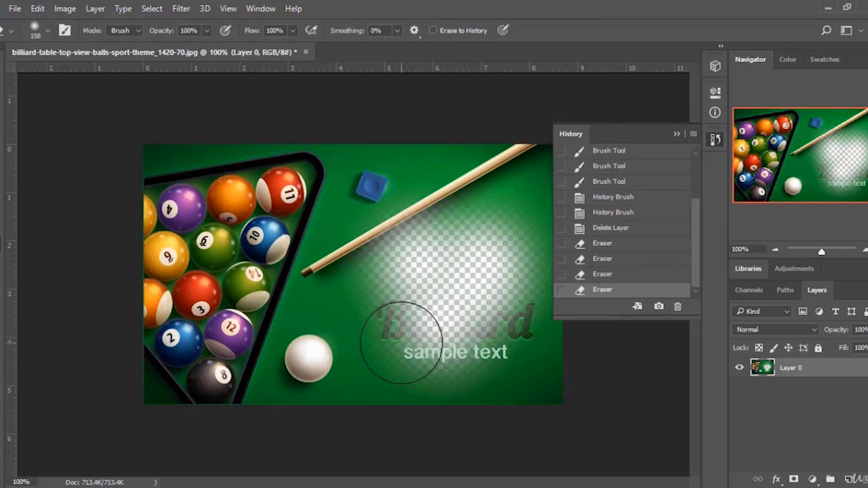
{"action": "left_click", "coordinate": [626, 231]}
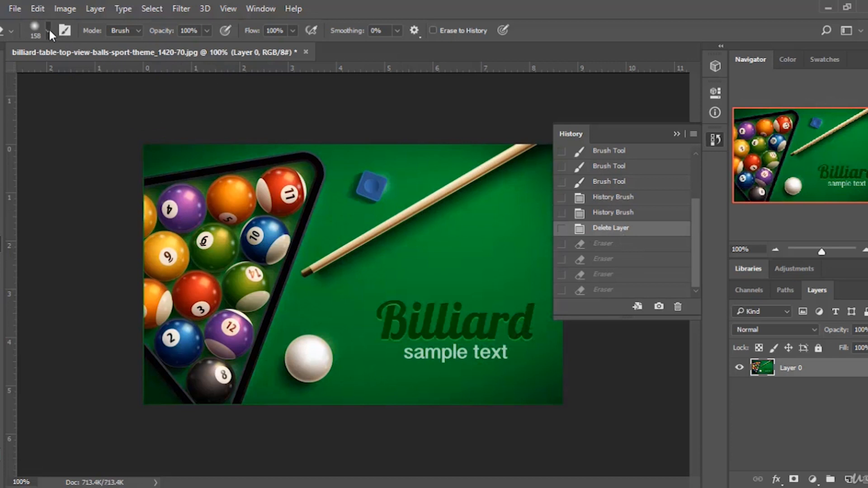
Erase across the whole image with a hard round 158 px Eraser, then revert to the first Delete Layer state in History.
{"action": "left_click", "coordinate": [48, 29]}
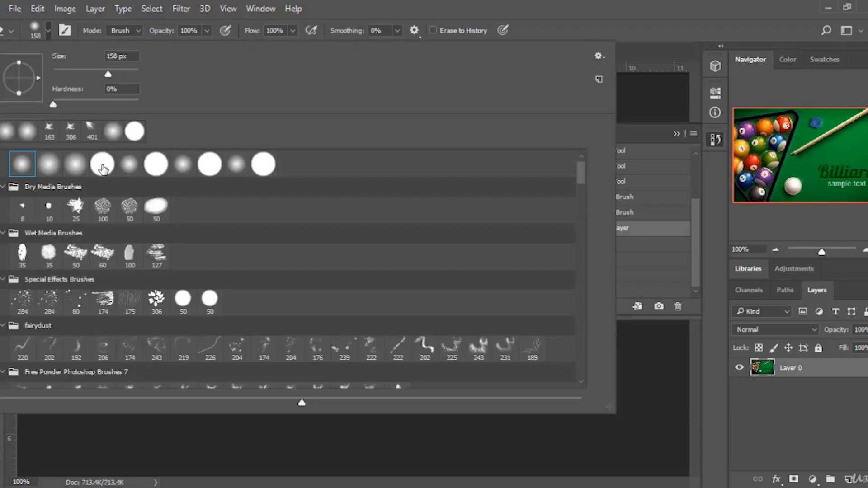
{"action": "left_click", "coordinate": [102, 165]}
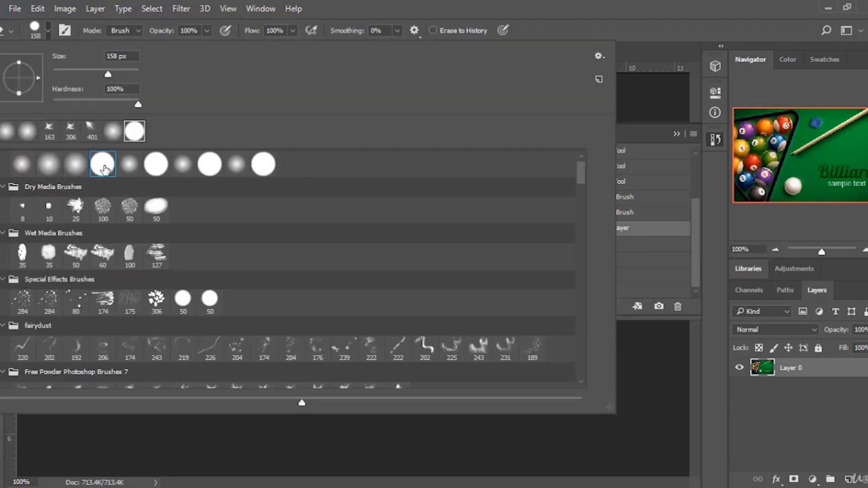
{"action": "left_click", "coordinate": [616, 28]}
{"action": "left_click", "coordinate": [443, 279]}
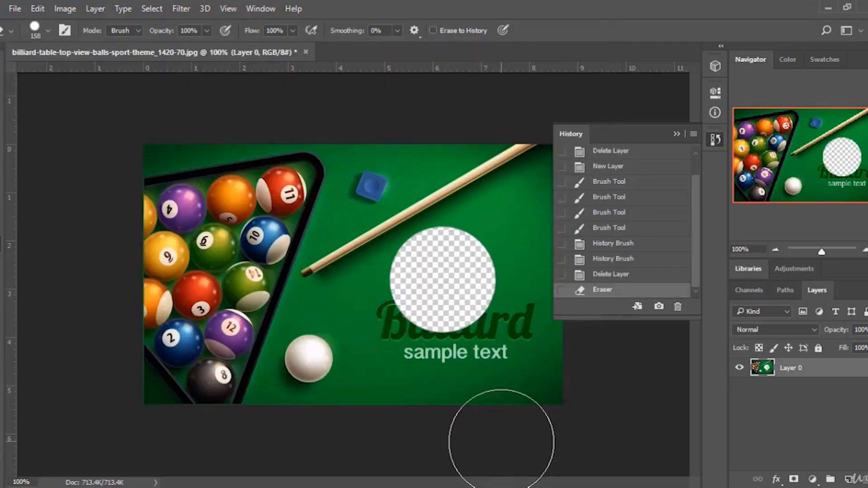
{"action": "left_click", "coordinate": [404, 350]}
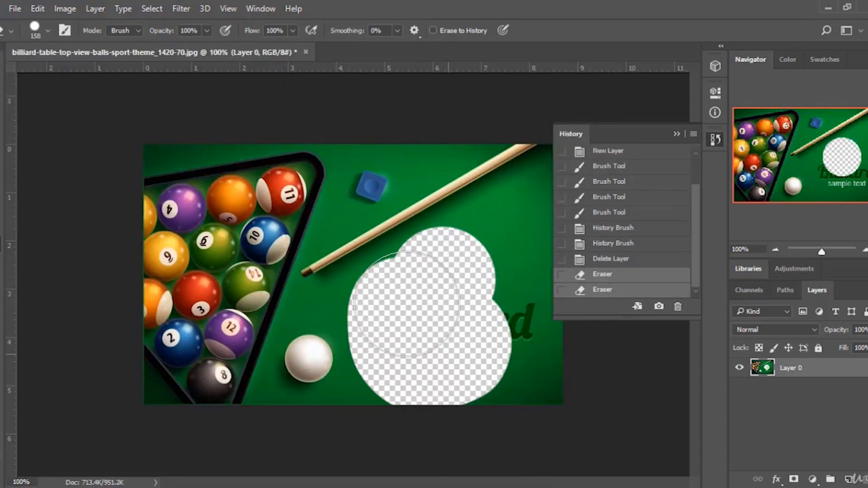
{"action": "left_click", "coordinate": [354, 332]}
{"action": "left_click", "coordinate": [294, 357]}
{"action": "left_click", "coordinate": [561, 357]}
{"action": "mouse_move", "coordinate": [592, 361]}
{"action": "left_mouse_down"}
{"action": "mouse_move", "coordinate": [517, 239]}
{"action": "mouse_move", "coordinate": [529, 129]}
{"action": "mouse_move", "coordinate": [368, 213]}
{"action": "mouse_move", "coordinate": [352, 268]}
{"action": "mouse_move", "coordinate": [251, 303]}
{"action": "mouse_move", "coordinate": [202, 347]}
{"action": "mouse_move", "coordinate": [144, 328]}
{"action": "mouse_move", "coordinate": [284, 330]}
{"action": "mouse_move", "coordinate": [336, 211]}
{"action": "mouse_move", "coordinate": [248, 143]}
{"action": "mouse_move", "coordinate": [202, 179]}
{"action": "mouse_move", "coordinate": [226, 214]}
{"action": "mouse_move", "coordinate": [136, 253]}
{"action": "left_mouse_up"}
{"action": "scroll", "coordinate": [635, 239], "scroll_direction": "up", "scroll_amount": 5}
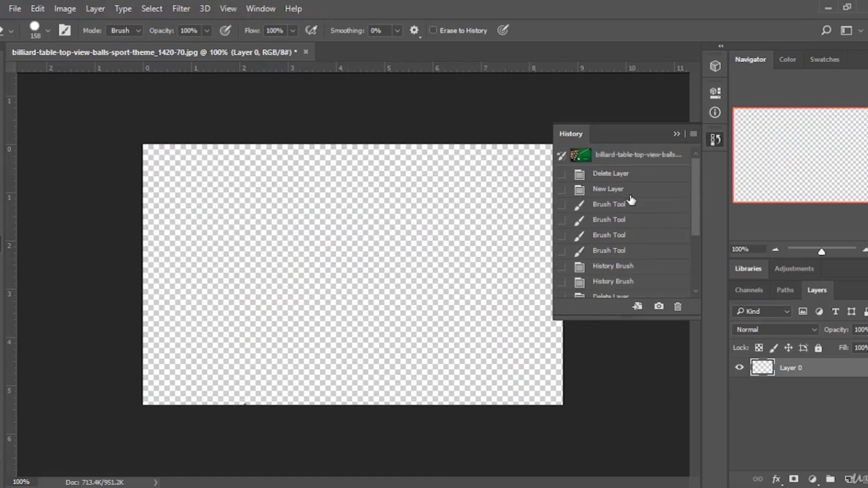
{"action": "left_click", "coordinate": [642, 174]}
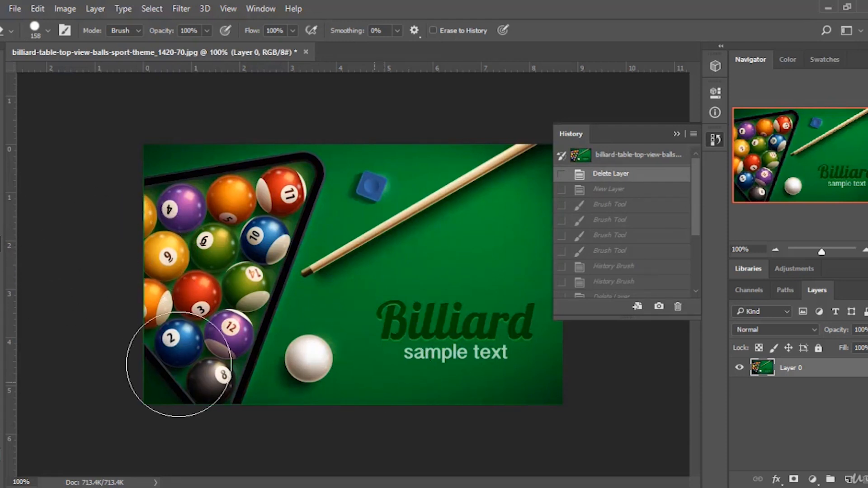
Switch to the Gradient Tool and add a new empty layer above Layer 0.
{"action": "key", "text": "g"}
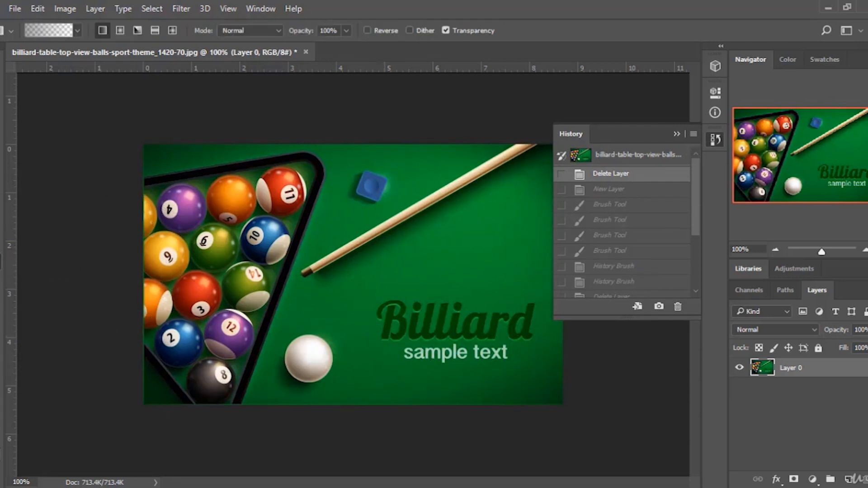
{"action": "right_click", "coordinate": [2, 261]}
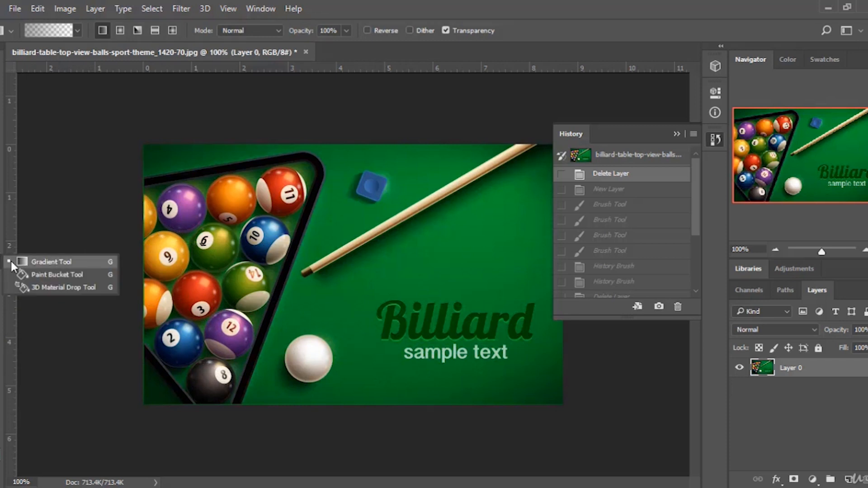
{"action": "left_click", "coordinate": [44, 262]}
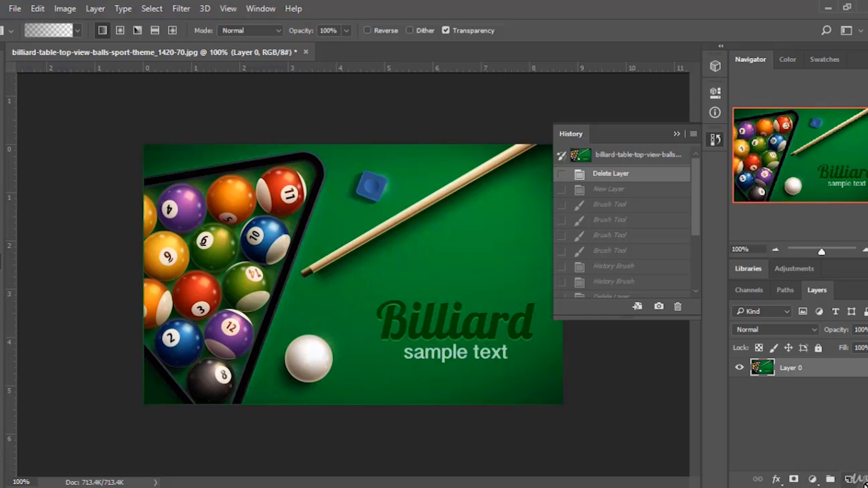
{"action": "left_click", "coordinate": [847, 479]}
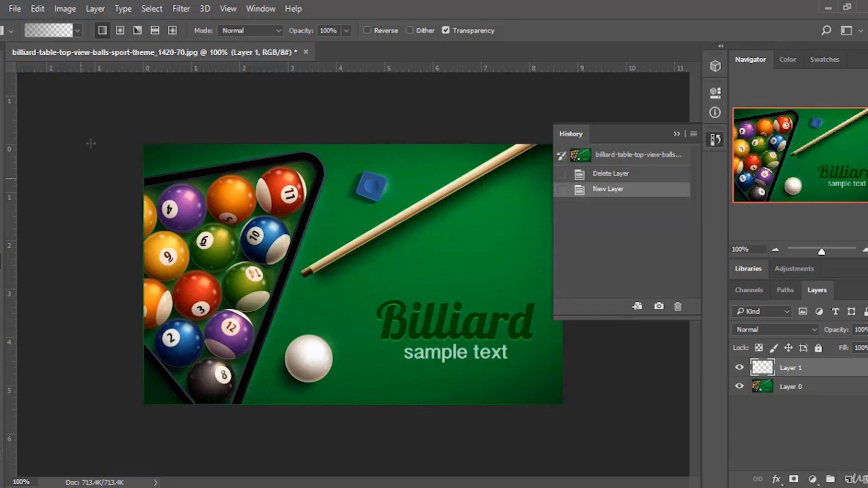
Choose the blue-red-yellow gradient preset and draw a vertical gradient across the new layer from bottom to top.
{"action": "left_click", "coordinate": [75, 34]}
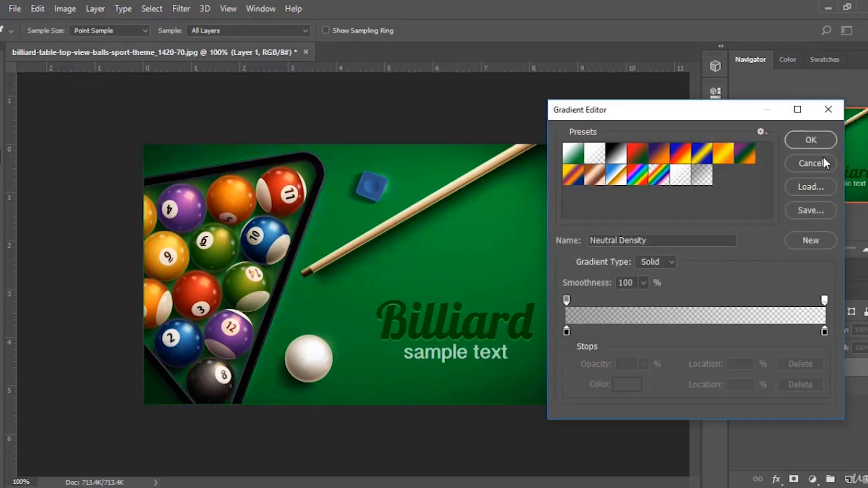
{"action": "left_click", "coordinate": [821, 158]}
{"action": "left_click", "coordinate": [77, 30]}
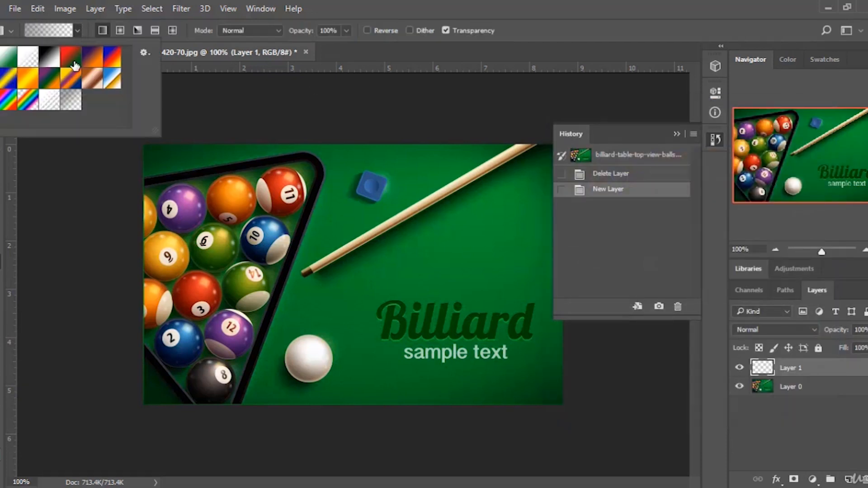
{"action": "left_click", "coordinate": [51, 79]}
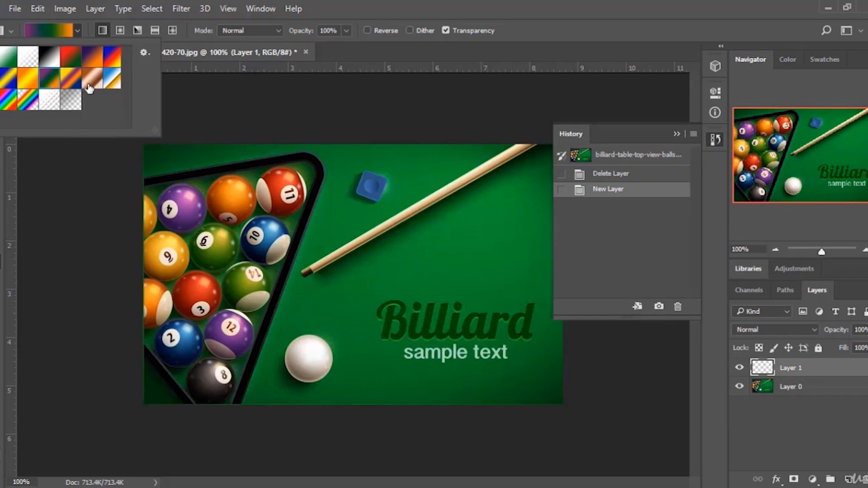
{"action": "left_click", "coordinate": [111, 80]}
{"action": "left_click", "coordinate": [113, 58]}
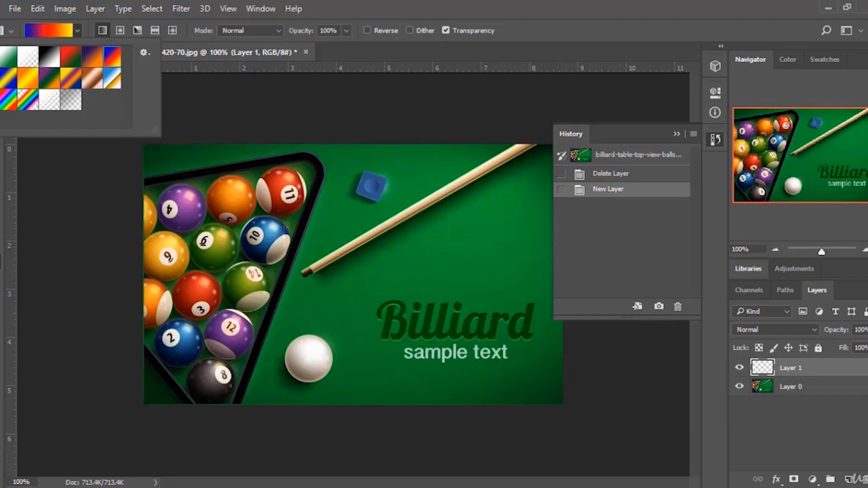
{"action": "left_click_drag", "start_coordinate": [351, 416], "coordinate": [351, 377]}
{"action": "left_click_drag", "start_coordinate": [351, 320], "coordinate": [350, 120]}
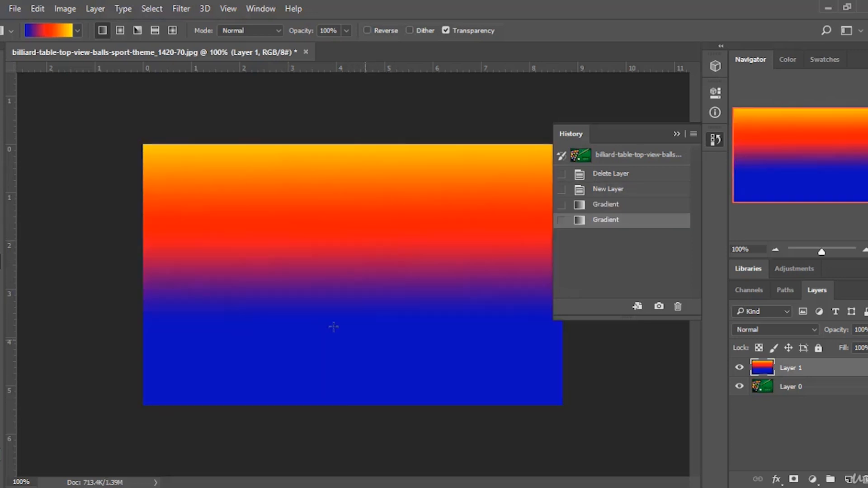
Lower the gradient layer's opacity to about 66%, then delete the gradient layer.
{"action": "left_click", "coordinate": [867, 330]}
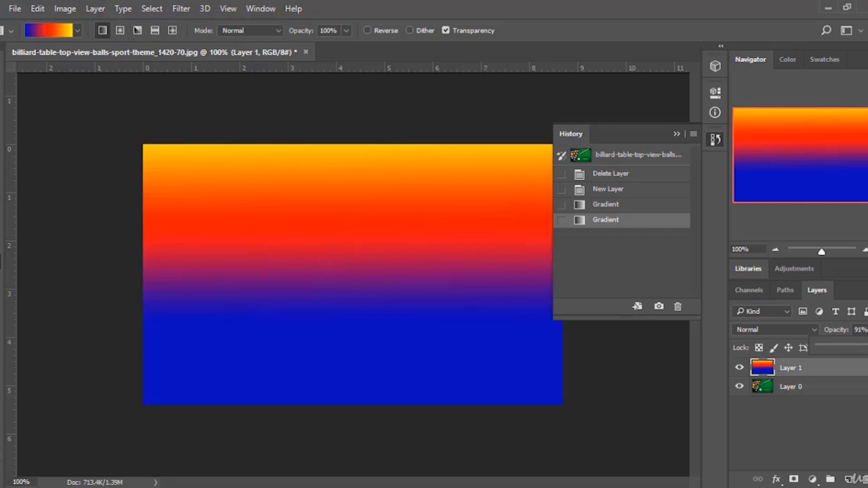
{"action": "left_click_drag", "start_coordinate": [865, 348], "coordinate": [858, 352]}
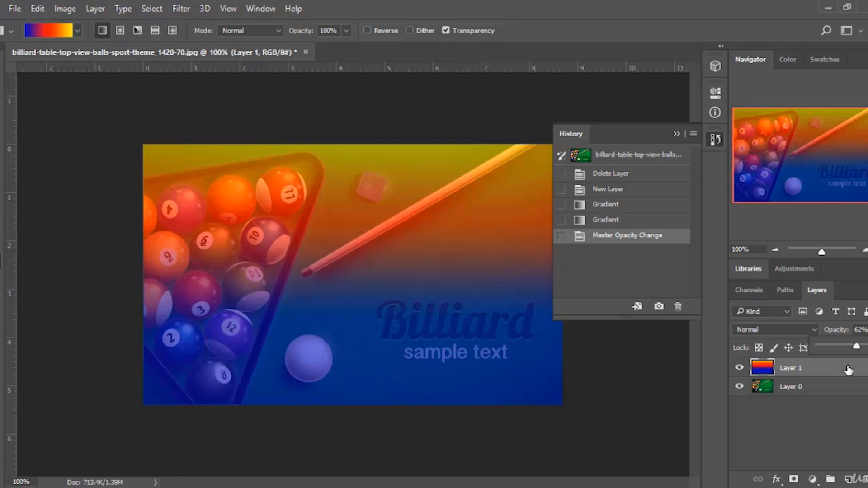
{"action": "left_click_drag", "start_coordinate": [843, 348], "coordinate": [867, 348]}
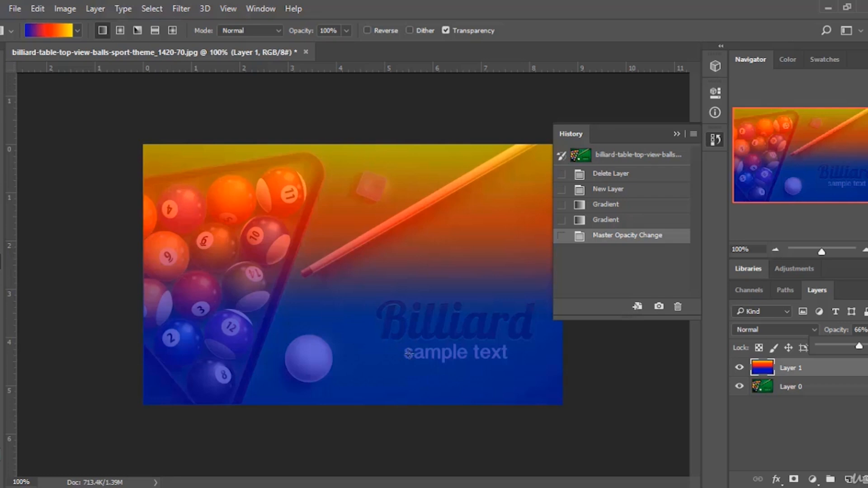
{"action": "key", "text": "Delete"}
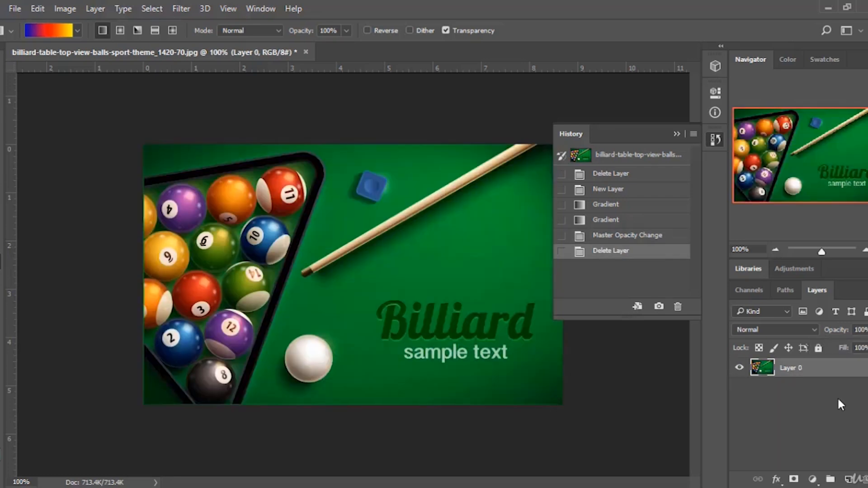
Add a new layer and fill it with foreground color ea3712 using the Paint Bucket Tool.
{"action": "left_click", "coordinate": [846, 480]}
{"action": "right_click", "coordinate": [5, 262]}
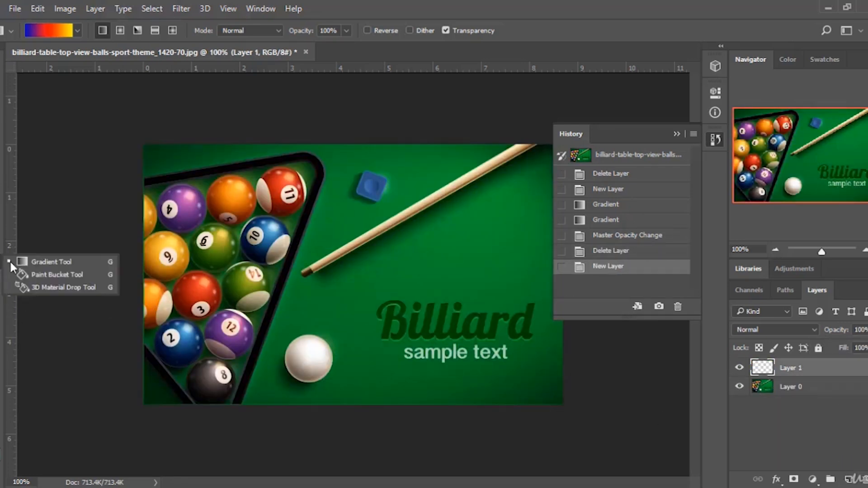
{"action": "left_click", "coordinate": [39, 274]}
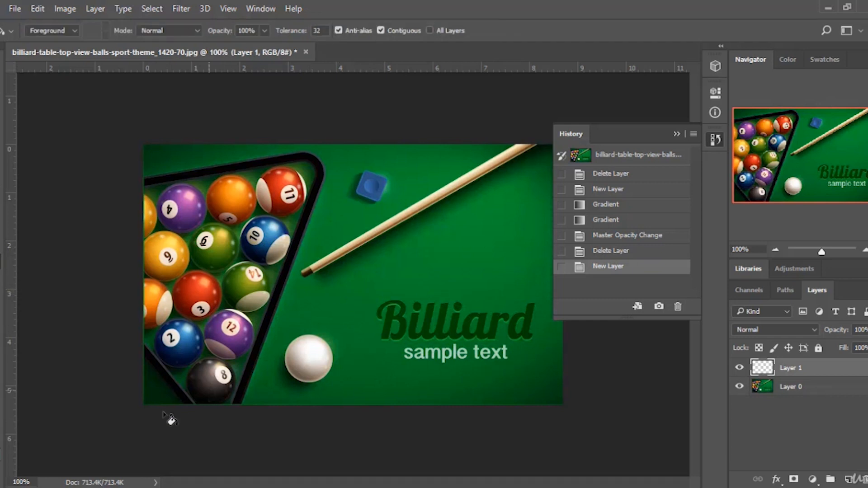
{"action": "left_click", "coordinate": [1, 439]}
{"action": "type", "text": "ea3712"}
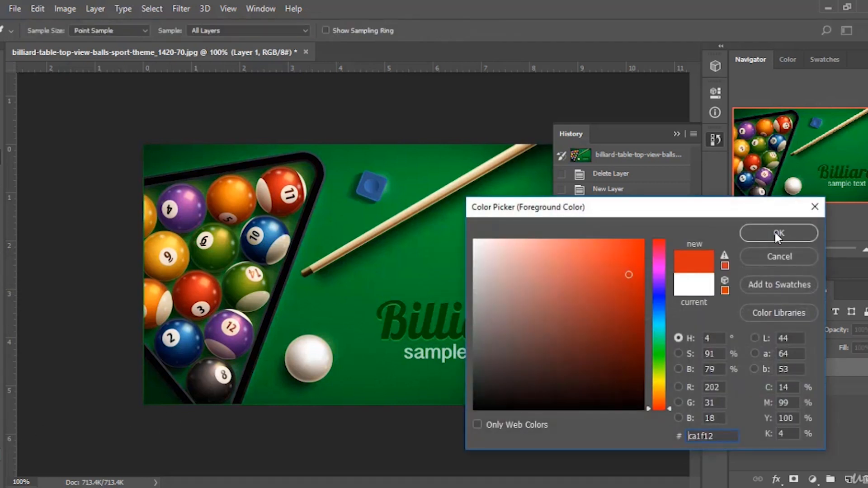
{"action": "left_click", "coordinate": [773, 229]}
{"action": "left_click", "coordinate": [409, 278]}
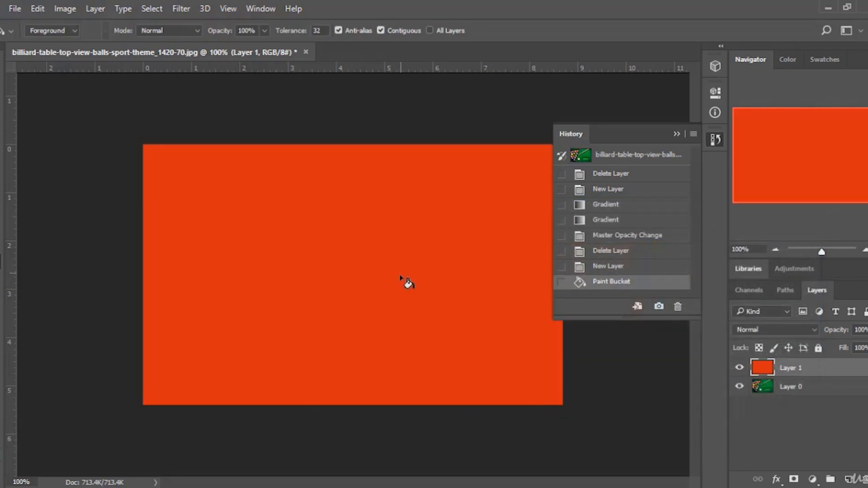
Reduce the orange fill layer's opacity to about 54%, then delete that layer.
{"action": "left_click", "coordinate": [866, 330]}
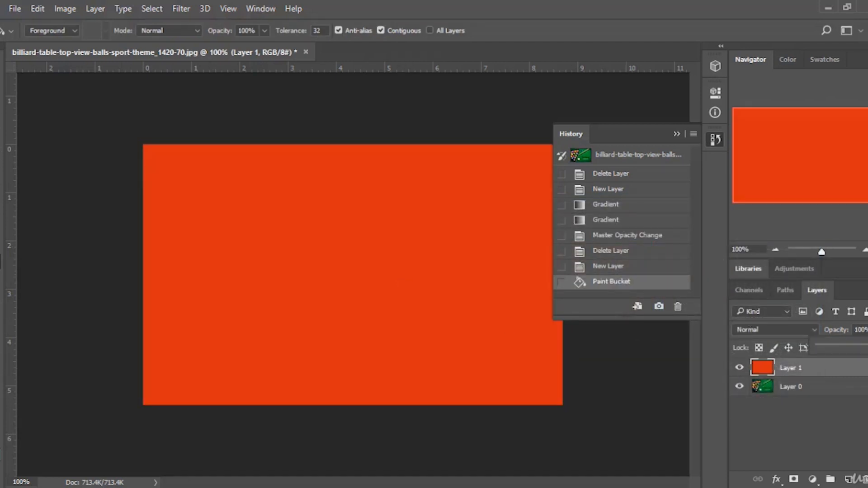
{"action": "mouse_move", "coordinate": [864, 346]}
{"action": "left_mouse_down"}
{"action": "mouse_move", "coordinate": [837, 343]}
{"action": "mouse_move", "coordinate": [852, 347]}
{"action": "left_mouse_up"}
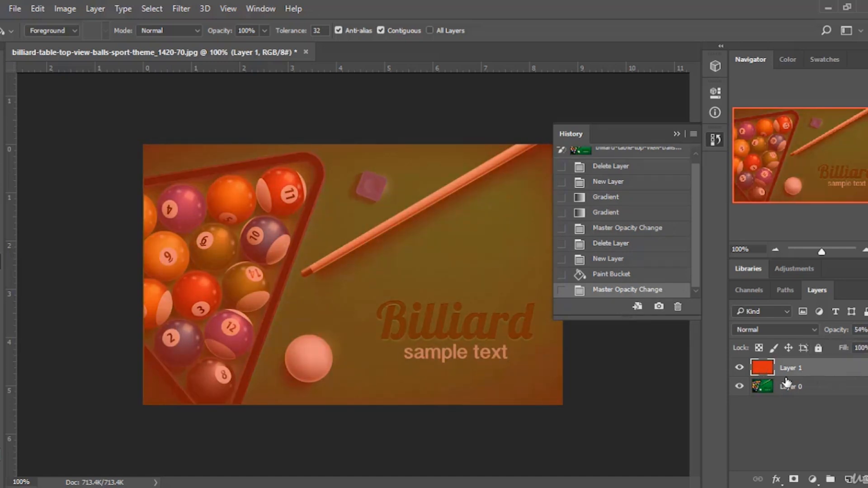
{"action": "key", "text": "Delete"}
Collapse the History panel, pick the Blur Tool, and duplicate Layer 0.
{"action": "left_click", "coordinate": [676, 134]}
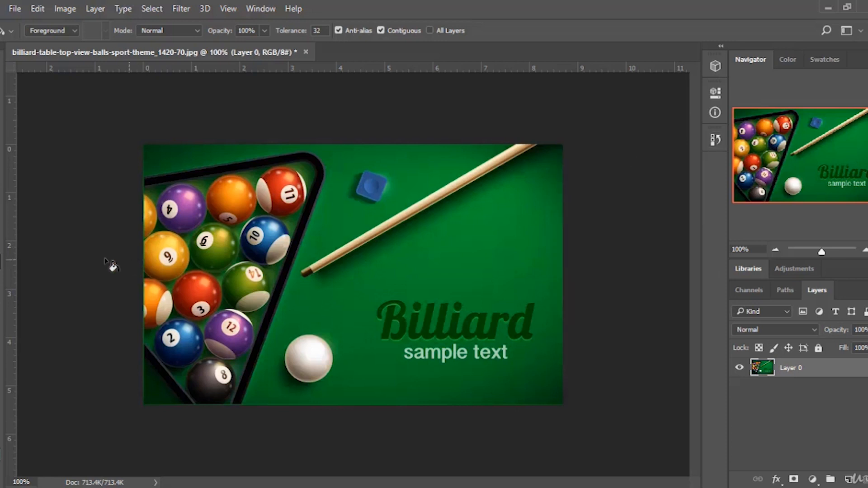
{"action": "left_click", "coordinate": [5, 283]}
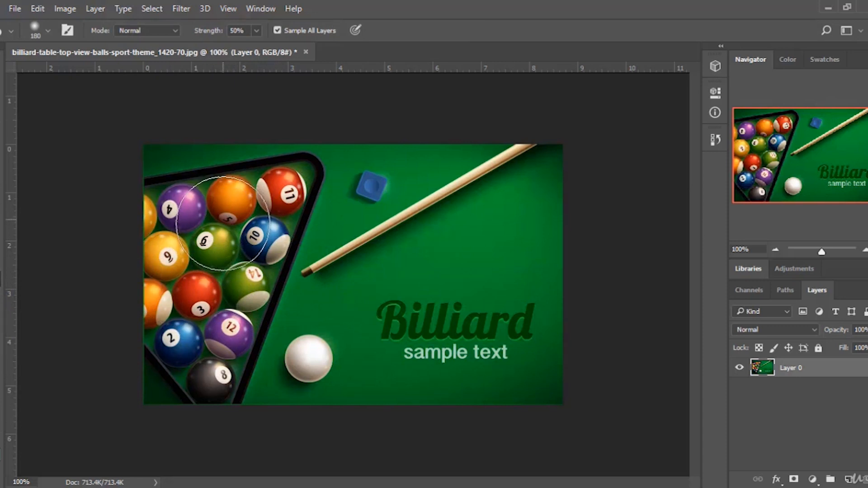
{"action": "left_click_drag", "start_coordinate": [854, 379], "coordinate": [848, 479]}
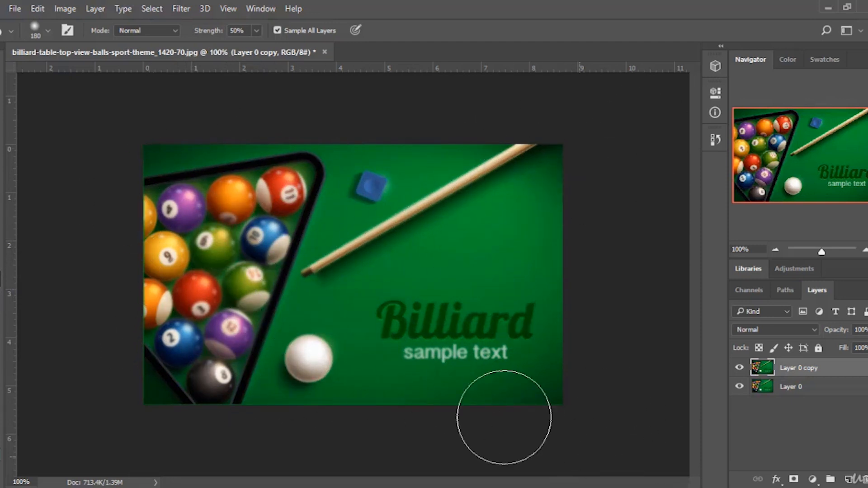
Toggle the visibility of Layer 0 copy to compare the blur, then delete the copy.
{"action": "left_click", "coordinate": [741, 370]}
{"action": "left_click", "coordinate": [740, 369]}
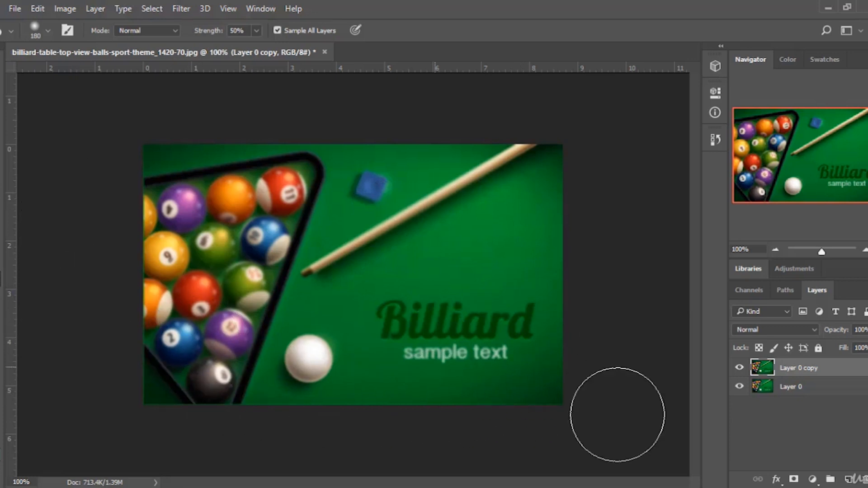
{"action": "key", "text": "Delete"}
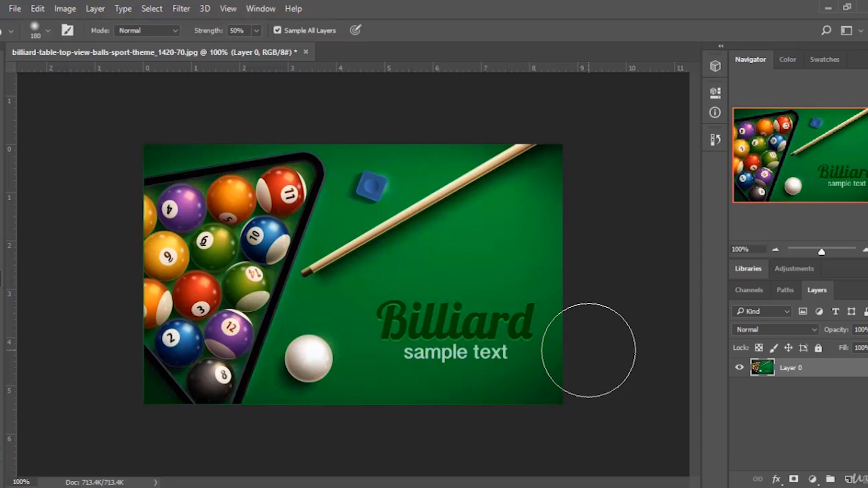
{"action": "left_click", "coordinate": [597, 487]}
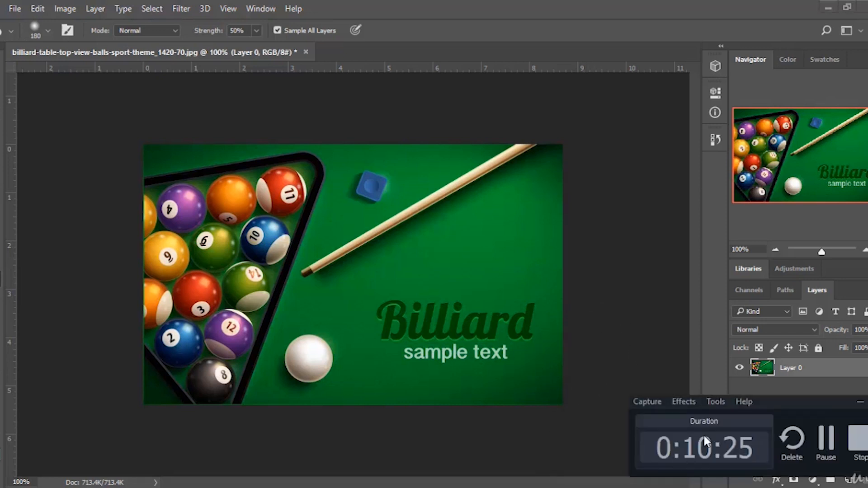
{"action": "left_click", "coordinate": [859, 445]}
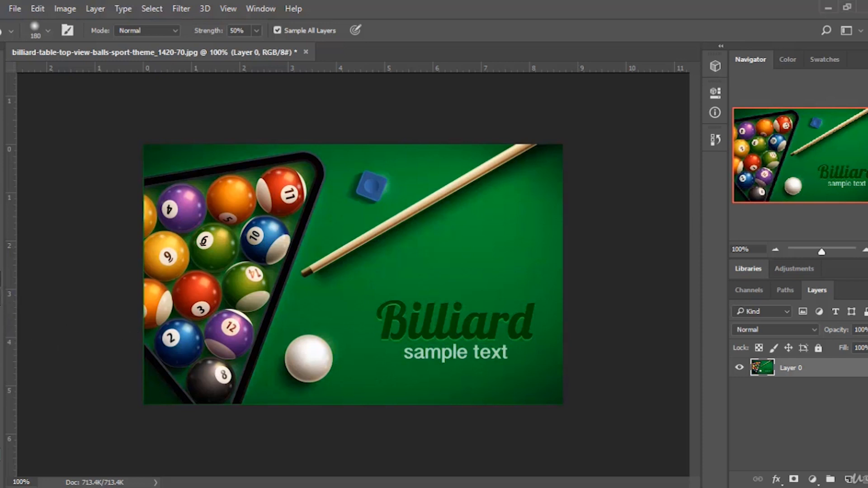
Lighten the center balls of the rack with the Dodge Tool at 149 px and 30% exposure.
{"action": "right_click", "coordinate": [0, 296]}
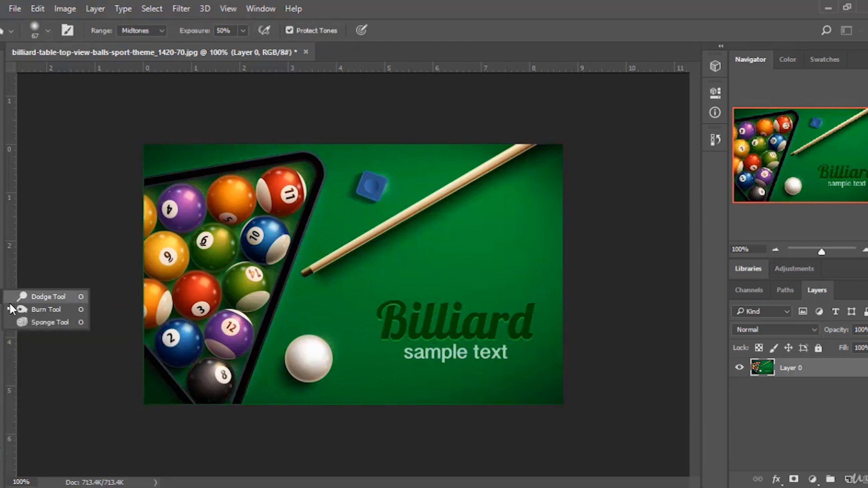
{"action": "left_click", "coordinate": [62, 297]}
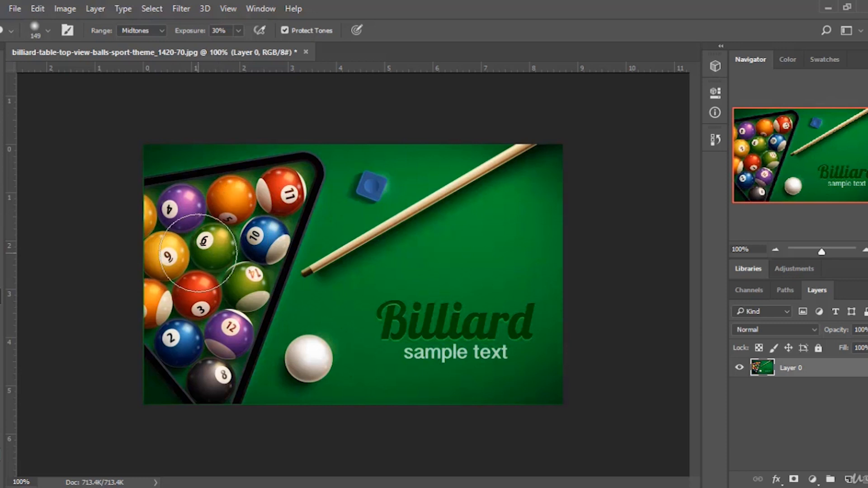
{"action": "left_click_drag", "start_coordinate": [197, 252], "coordinate": [213, 266]}
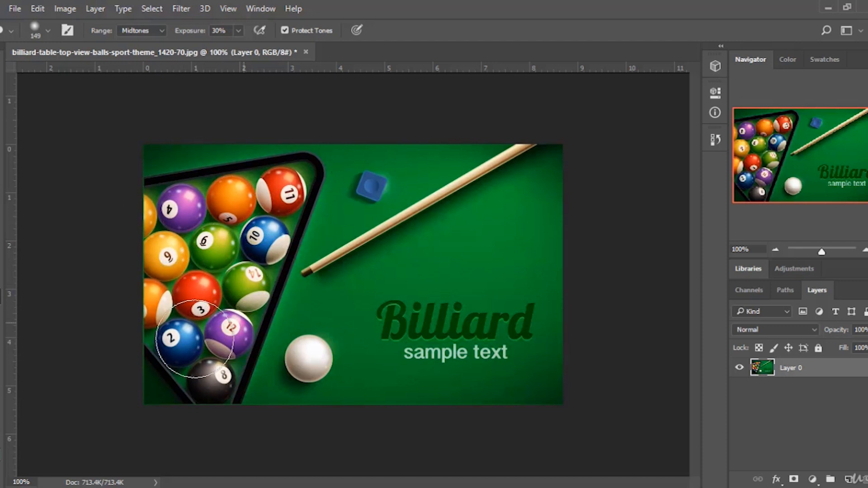
Open the History panel and step back to the Duplicate Layer state, then return to the latest Dodge Tool state.
{"action": "left_click", "coordinate": [709, 141]}
{"action": "left_click", "coordinate": [622, 155]}
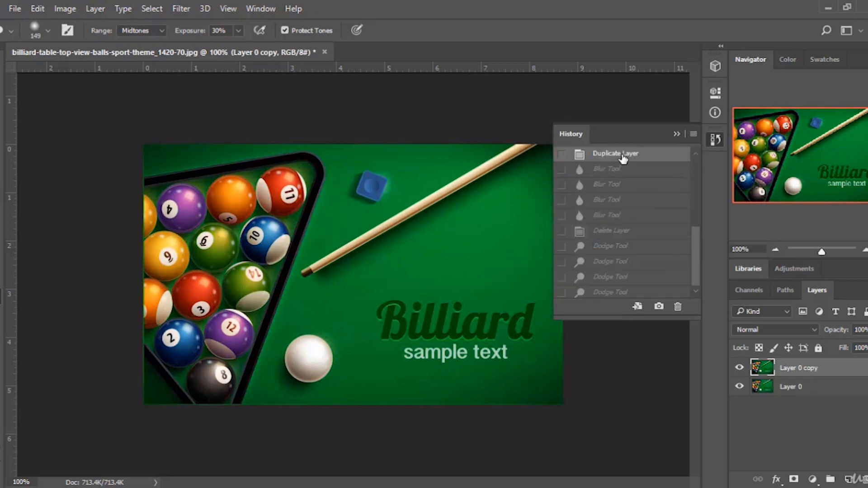
{"action": "left_click", "coordinate": [605, 294]}
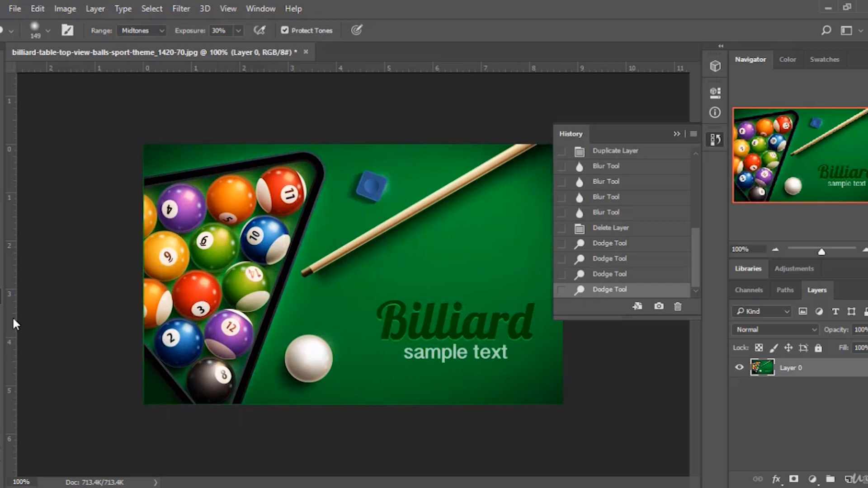
Darken the 12 and 3 balls with the Burn Tool at 67 px and 50% exposure, then revert to the Delete Layer state.
{"action": "right_click", "coordinate": [1, 305]}
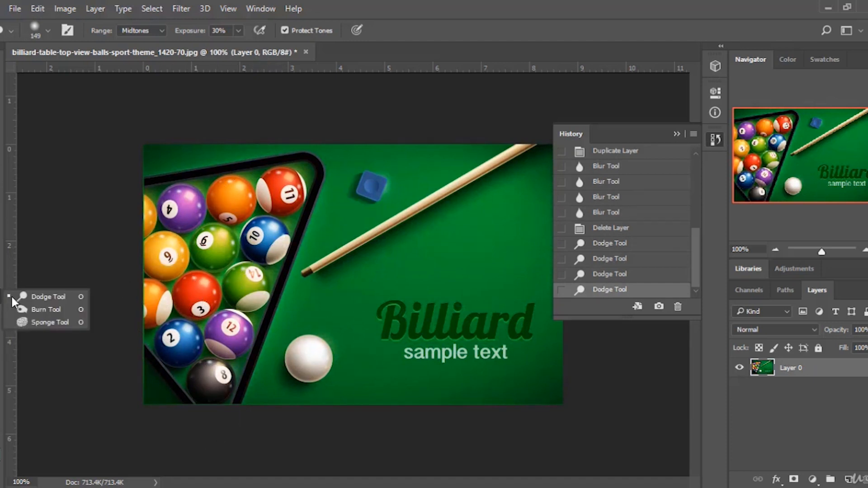
{"action": "left_click", "coordinate": [35, 312]}
{"action": "left_click_drag", "start_coordinate": [218, 314], "coordinate": [191, 238]}
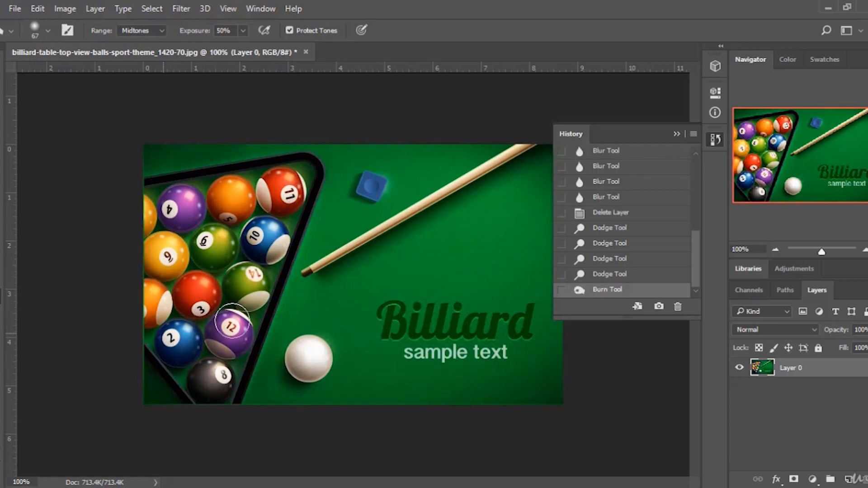
{"action": "left_click", "coordinate": [232, 324]}
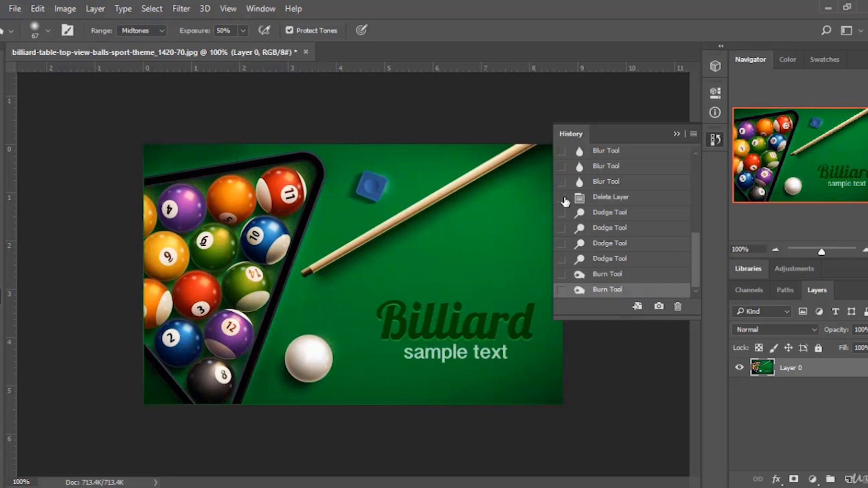
{"action": "left_click", "coordinate": [599, 198]}
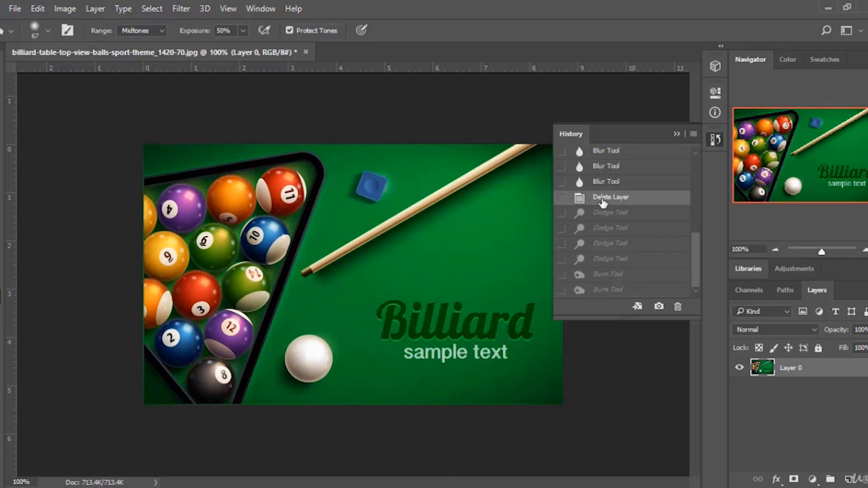
Switch back and forth between the latest Dodge Tool and Burn Tool history states to compare the burn effect.
{"action": "left_click", "coordinate": [608, 291]}
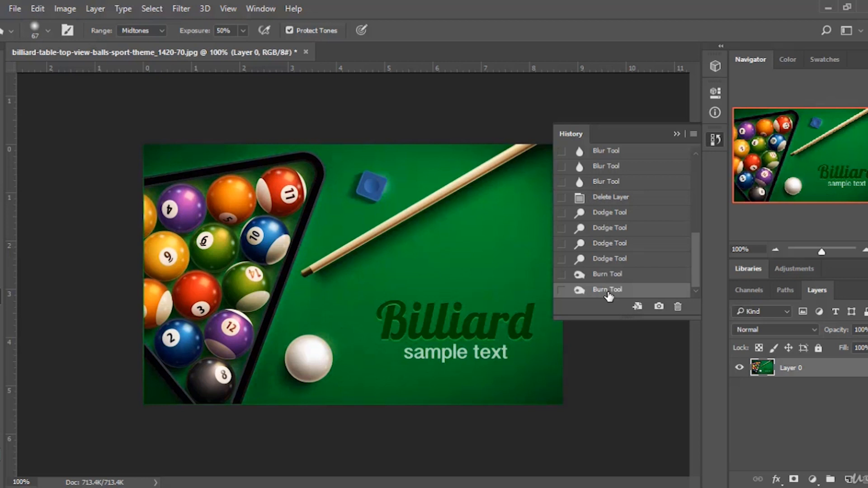
{"action": "left_click", "coordinate": [610, 262]}
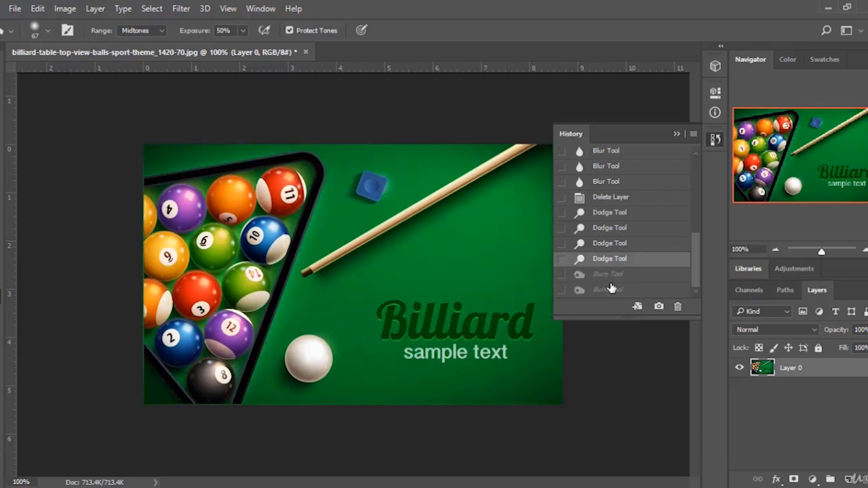
{"action": "left_click", "coordinate": [612, 290]}
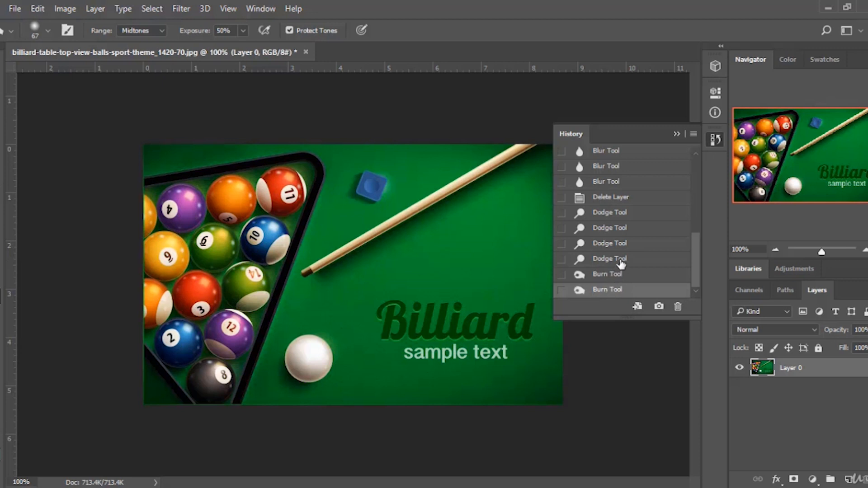
{"action": "left_click", "coordinate": [620, 261]}
{"action": "left_click", "coordinate": [611, 292]}
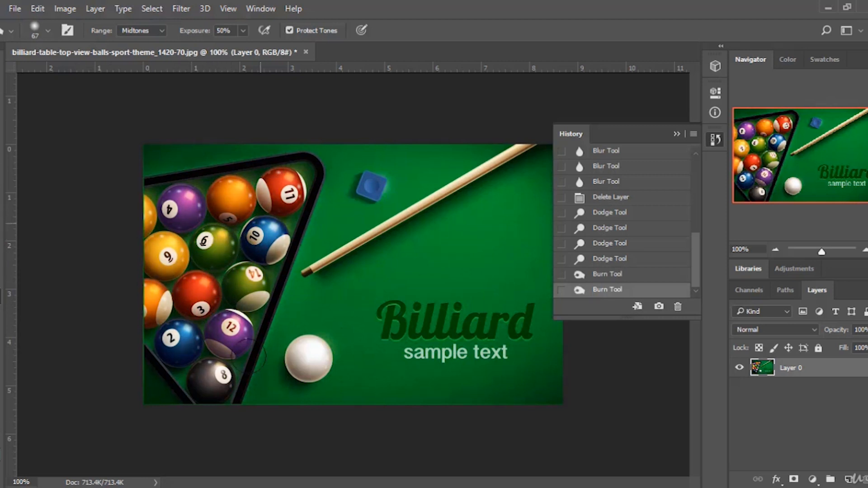
Burn the felt beside the cue stick with one more stroke, then toggle to the Delete Layer state and back.
{"action": "mouse_move", "coordinate": [387, 210]}
{"action": "left_mouse_down"}
{"action": "mouse_move", "coordinate": [397, 242]}
{"action": "mouse_move", "coordinate": [497, 223]}
{"action": "mouse_move", "coordinate": [338, 341]}
{"action": "mouse_move", "coordinate": [237, 325]}
{"action": "mouse_move", "coordinate": [348, 303]}
{"action": "mouse_move", "coordinate": [289, 375]}
{"action": "mouse_move", "coordinate": [367, 404]}
{"action": "mouse_move", "coordinate": [488, 331]}
{"action": "mouse_move", "coordinate": [449, 385]}
{"action": "mouse_move", "coordinate": [350, 400]}
{"action": "mouse_move", "coordinate": [560, 370]}
{"action": "mouse_move", "coordinate": [608, 250]}
{"action": "mouse_move", "coordinate": [557, 217]}
{"action": "mouse_move", "coordinate": [547, 183]}
{"action": "mouse_move", "coordinate": [464, 228]}
{"action": "mouse_move", "coordinate": [307, 214]}
{"action": "mouse_move", "coordinate": [317, 202]}
{"action": "mouse_move", "coordinate": [298, 159]}
{"action": "mouse_move", "coordinate": [248, 163]}
{"action": "mouse_move", "coordinate": [318, 161]}
{"action": "mouse_move", "coordinate": [337, 222]}
{"action": "left_mouse_up"}
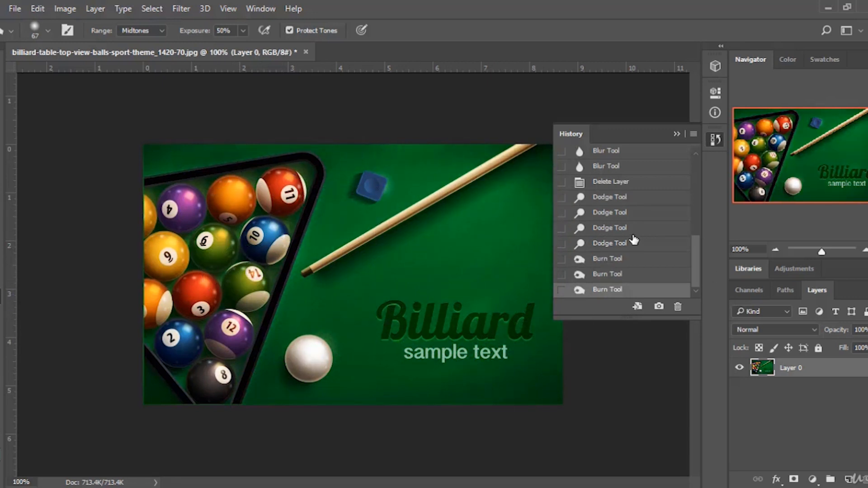
{"action": "left_click", "coordinate": [605, 183]}
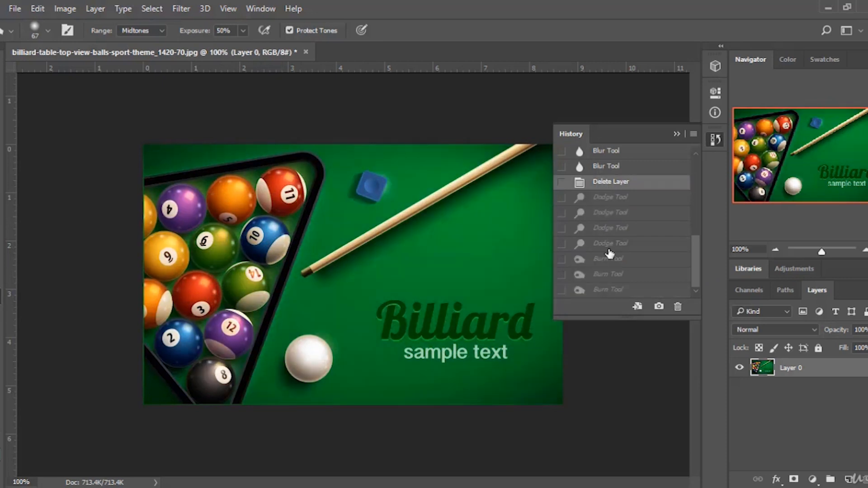
{"action": "left_click", "coordinate": [604, 289]}
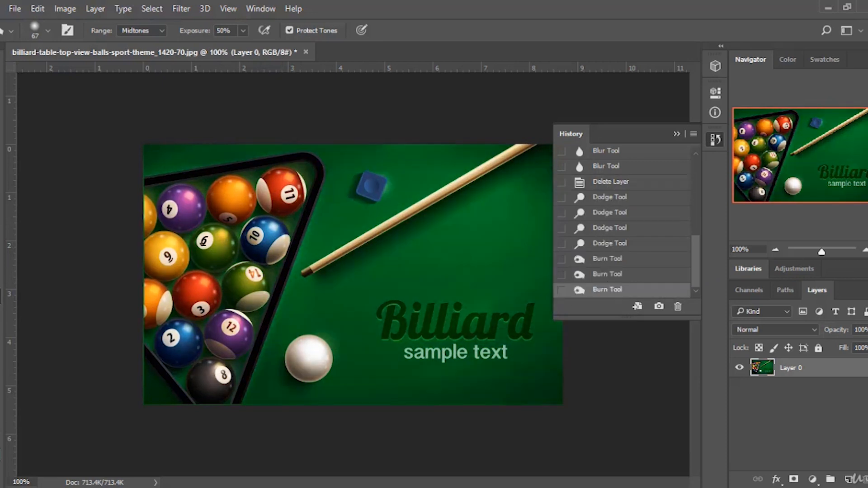
Switch to the Dodge Tool, lighten several balls, then revert the image to its original file snapshot in History.
{"action": "right_click", "coordinate": [3, 303]}
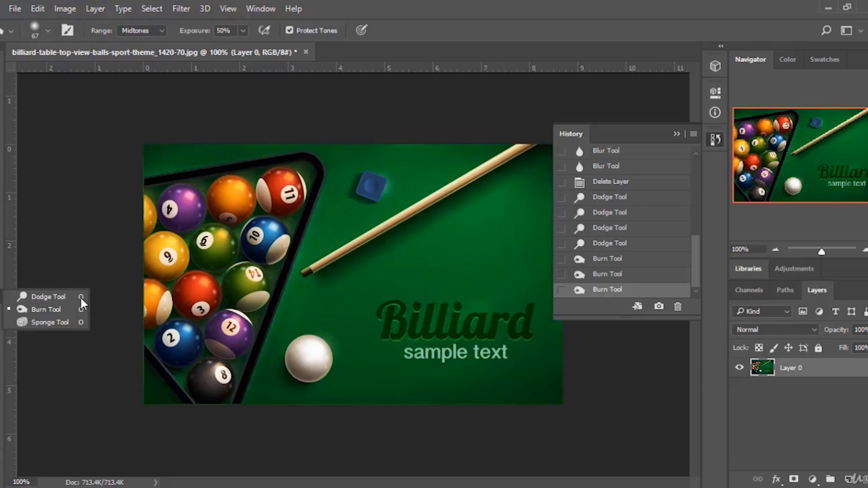
{"action": "left_click", "coordinate": [45, 294]}
{"action": "left_click_drag", "start_coordinate": [233, 212], "coordinate": [254, 194]}
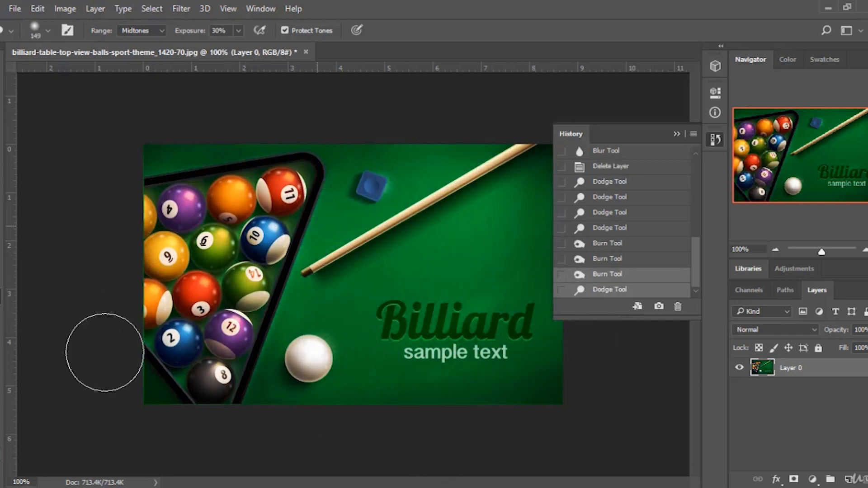
{"action": "mouse_move", "coordinate": [234, 205]}
{"action": "left_mouse_down"}
{"action": "mouse_move", "coordinate": [165, 184]}
{"action": "mouse_move", "coordinate": [162, 349]}
{"action": "mouse_move", "coordinate": [362, 215]}
{"action": "mouse_move", "coordinate": [198, 298]}
{"action": "left_mouse_up"}
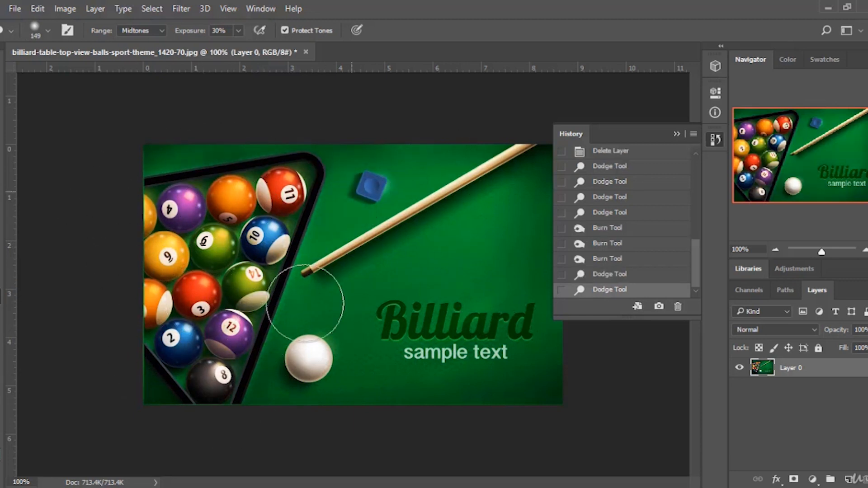
{"action": "left_click_drag", "start_coordinate": [316, 305], "coordinate": [341, 263]}
{"action": "scroll", "coordinate": [632, 243], "scroll_direction": "up", "scroll_amount": 10}
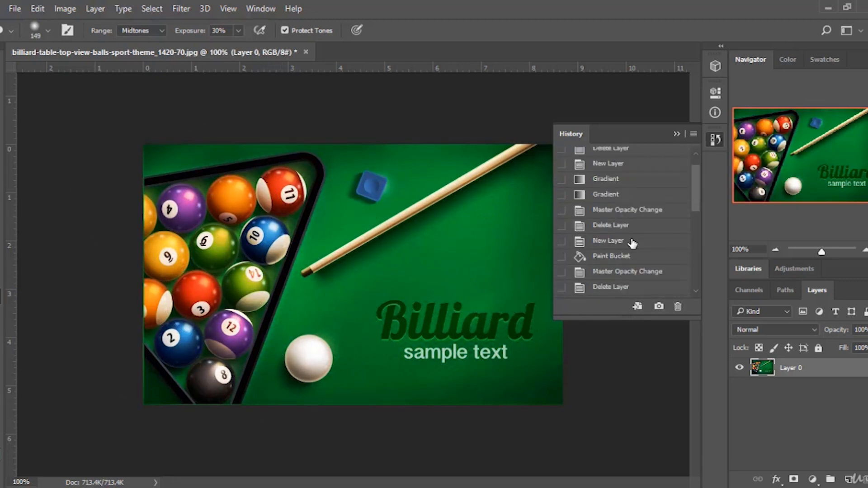
{"action": "left_click", "coordinate": [640, 172]}
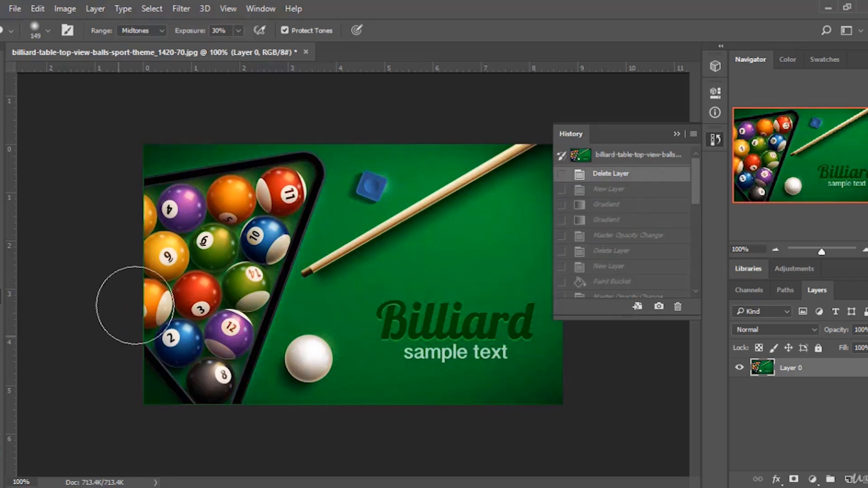
Draw a rectangle with the Rectangle Tool about 689 × 441 px covering the whole image.
{"action": "key", "text": "p"}
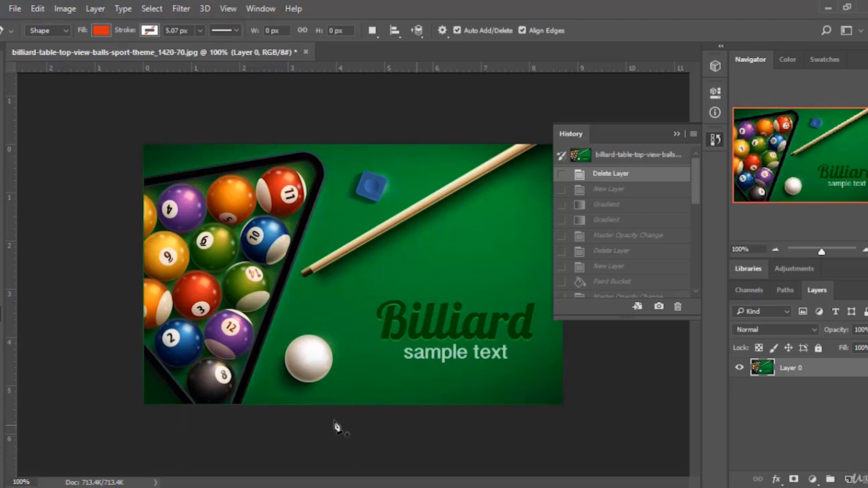
{"action": "right_click", "coordinate": [1, 367]}
{"action": "left_click", "coordinate": [19, 367]}
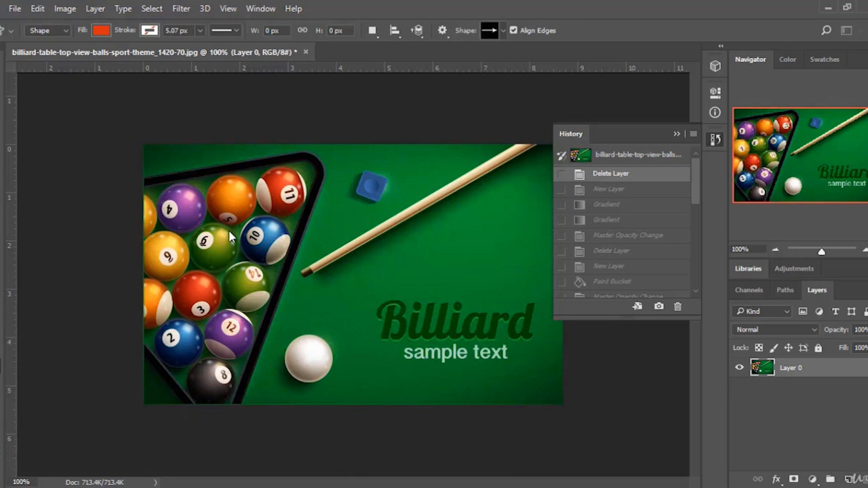
{"action": "left_click_drag", "start_coordinate": [143, 136], "coordinate": [513, 419]}
{"action": "left_click_drag", "start_coordinate": [523, 427], "coordinate": [577, 421]}
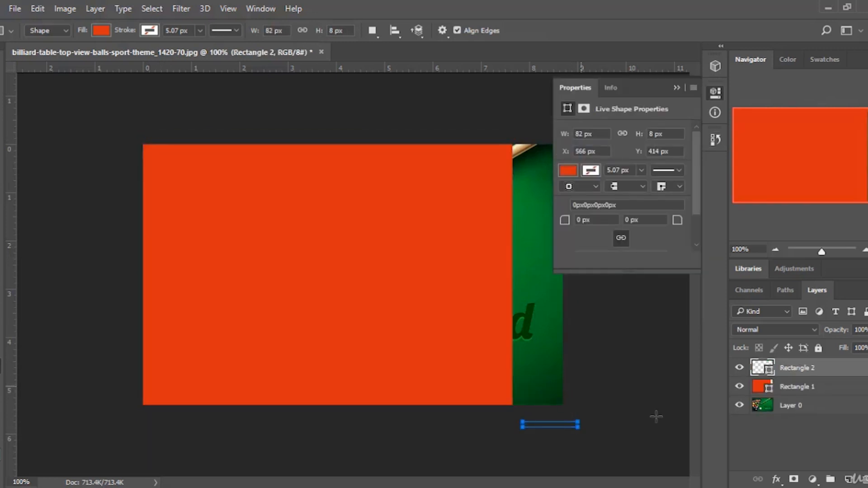
{"action": "key", "text": "ctrl+z"}
{"action": "key", "text": "ctrl+z"}
{"action": "left_click_drag", "start_coordinate": [123, 135], "coordinate": [585, 431]}
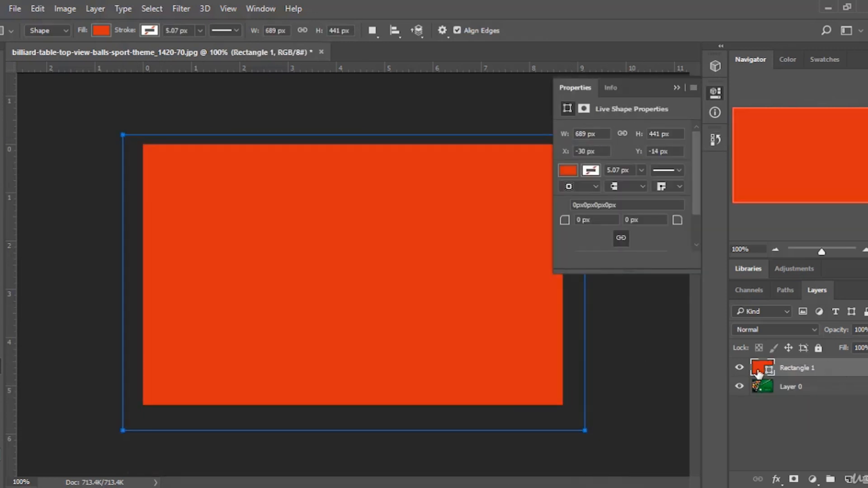
Set the rectangle's fill color to ffffff.
{"action": "double_click", "coordinate": [759, 371]}
{"action": "type", "text": "ffffff"}
{"action": "left_click", "coordinate": [775, 244]}
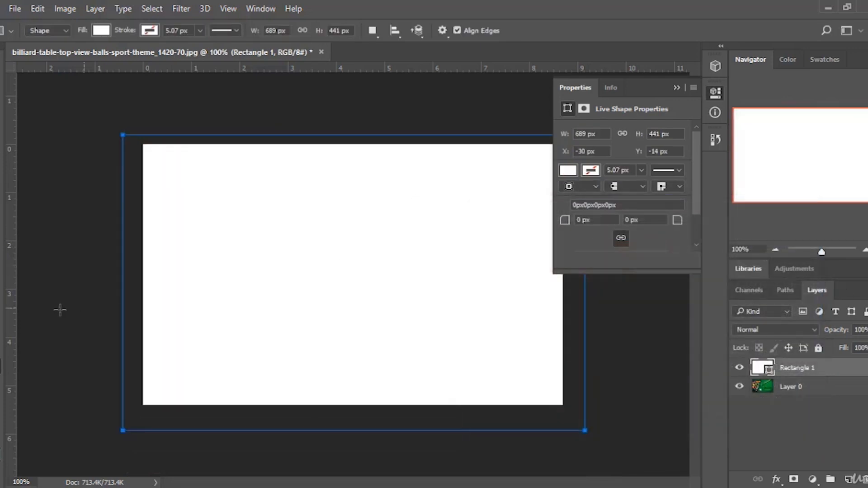
Change the rectangle's stroke color to a gray swatch.
{"action": "key", "text": "p"}
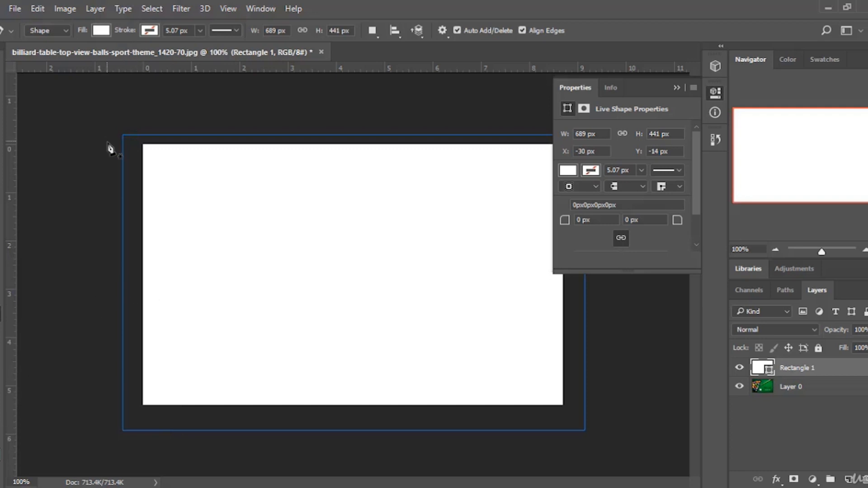
{"action": "left_click", "coordinate": [149, 30]}
{"action": "left_click", "coordinate": [159, 20]}
{"action": "left_click", "coordinate": [152, 29]}
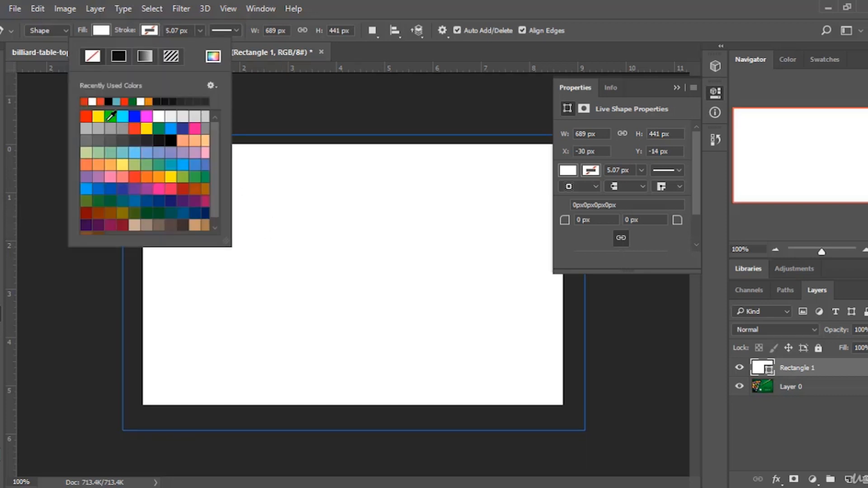
{"action": "left_click", "coordinate": [139, 138]}
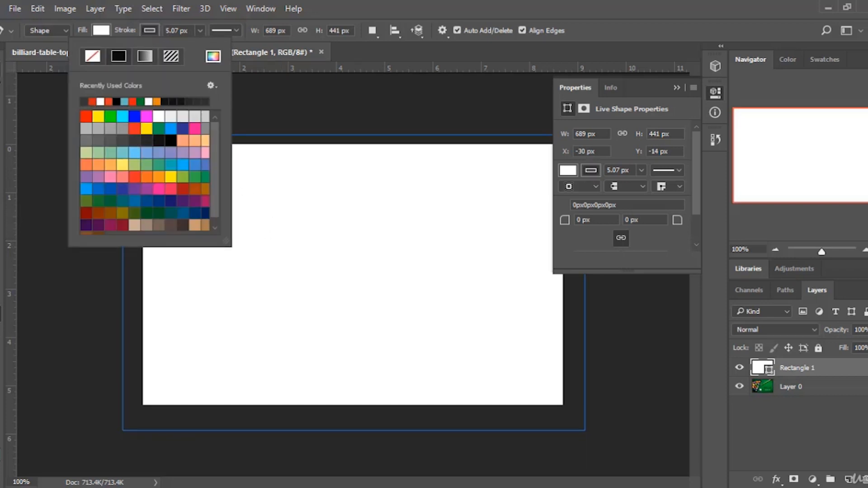
Try setting the rectangle's fill to no color, then return to the Set Shape Layer Stroke history state.
{"action": "left_click", "coordinate": [98, 31]}
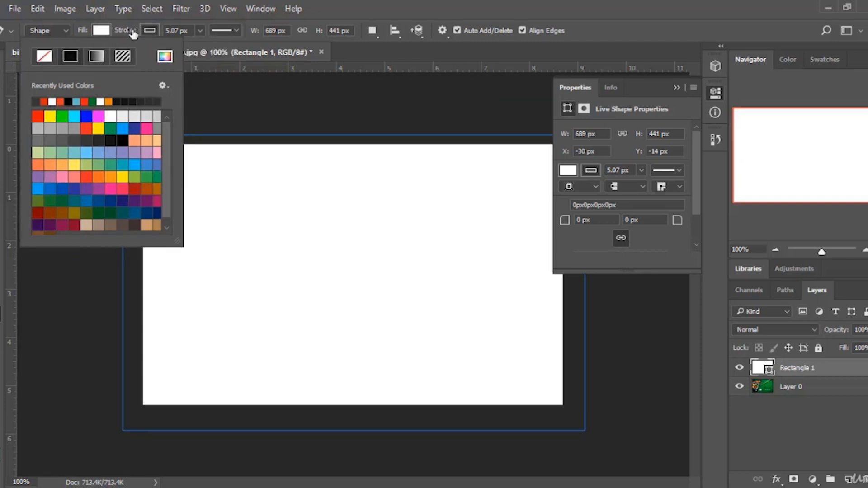
{"action": "left_click", "coordinate": [149, 31]}
{"action": "left_click", "coordinate": [149, 30]}
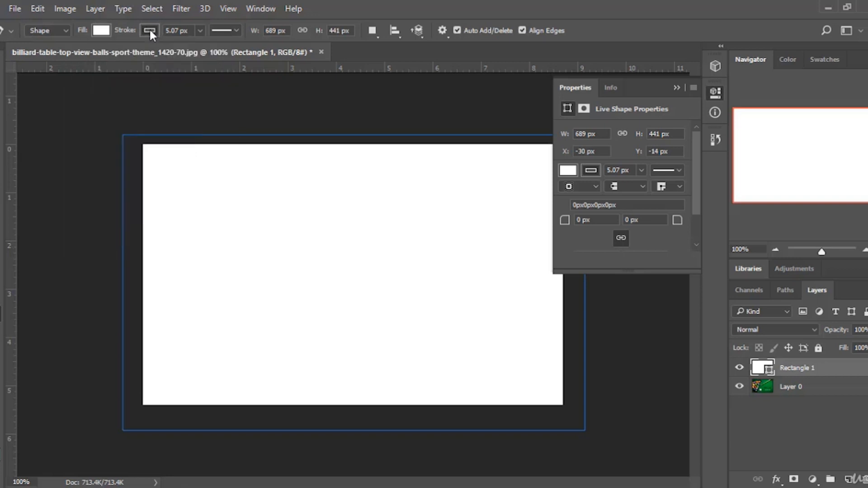
{"action": "left_click", "coordinate": [150, 30]}
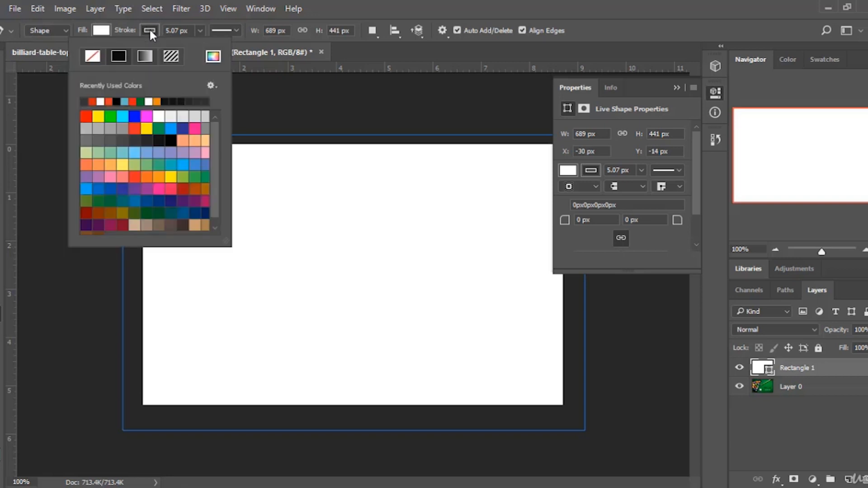
{"action": "left_click", "coordinate": [101, 31]}
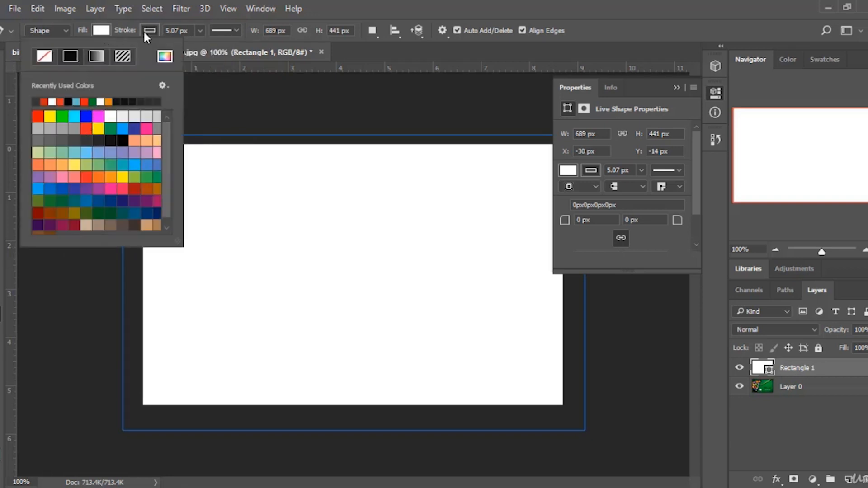
{"action": "left_click", "coordinate": [43, 56]}
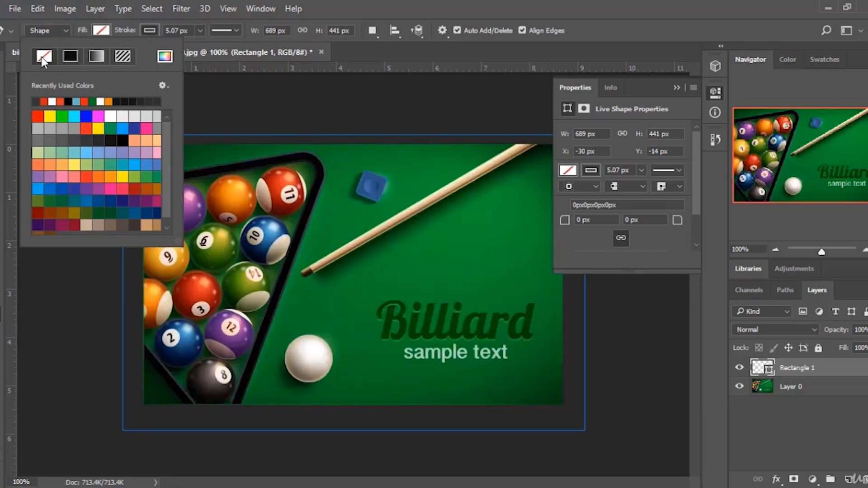
{"action": "left_click", "coordinate": [832, 377]}
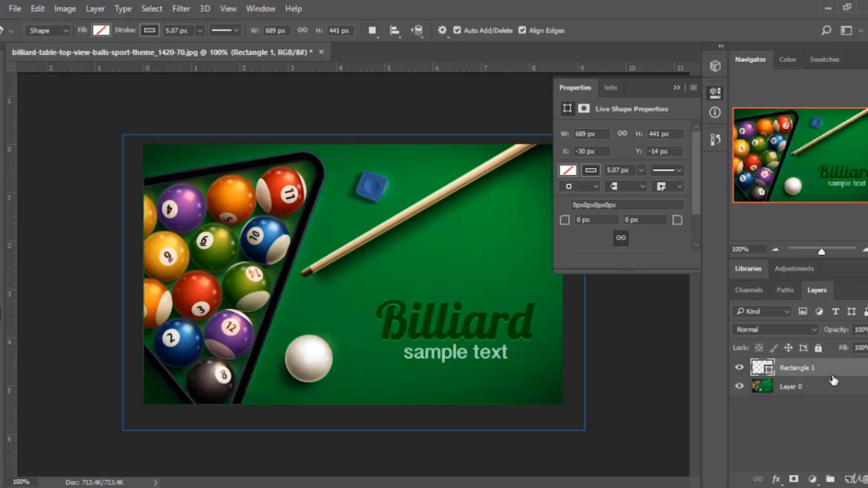
{"action": "left_click", "coordinate": [680, 87]}
{"action": "left_click", "coordinate": [717, 139]}
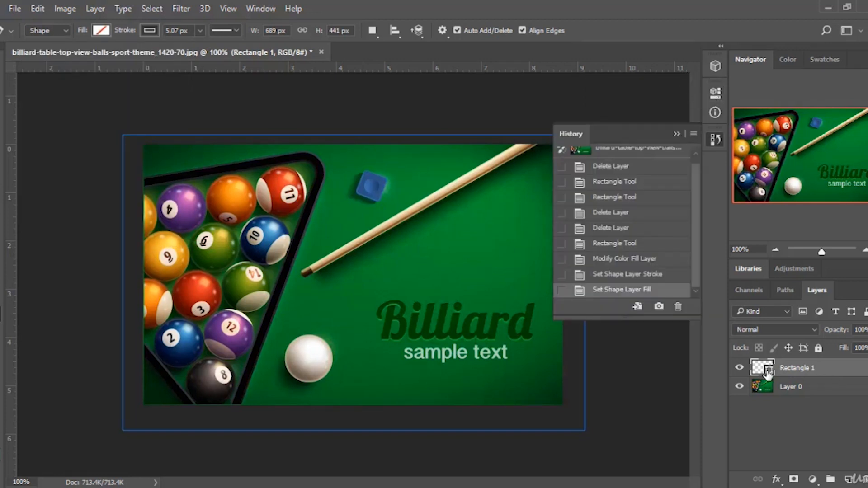
{"action": "left_click", "coordinate": [644, 282]}
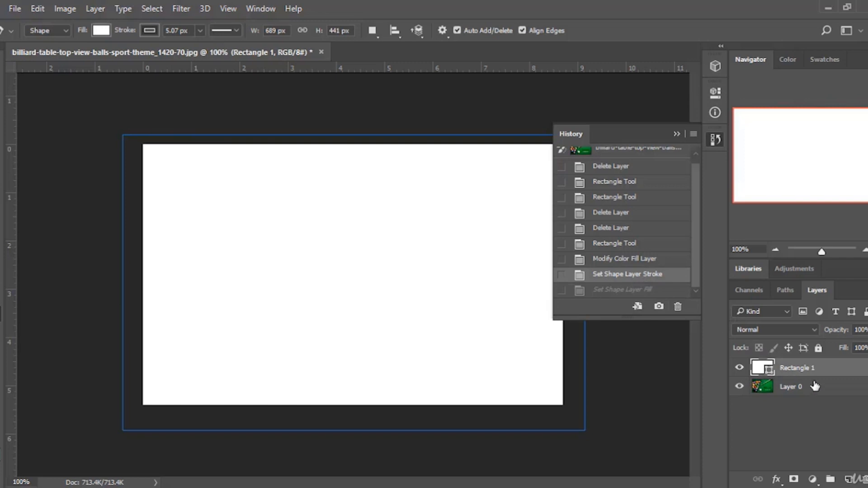
Add a new layer and pick a dark gray stroke swatch for the Pen tool shape.
{"action": "left_click", "coordinate": [848, 479]}
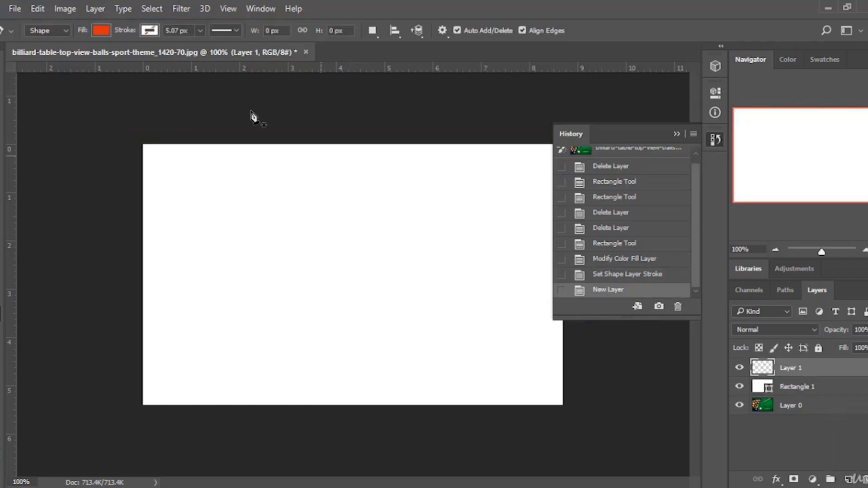
{"action": "left_click", "coordinate": [151, 30]}
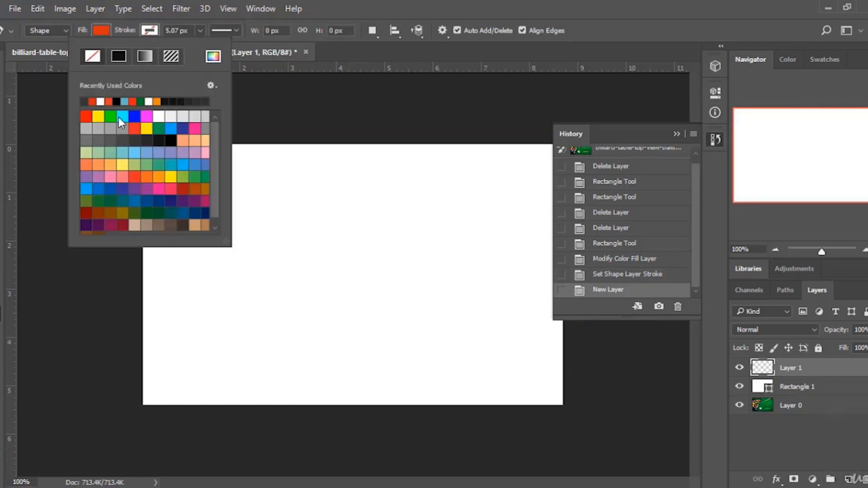
{"action": "left_click", "coordinate": [126, 141]}
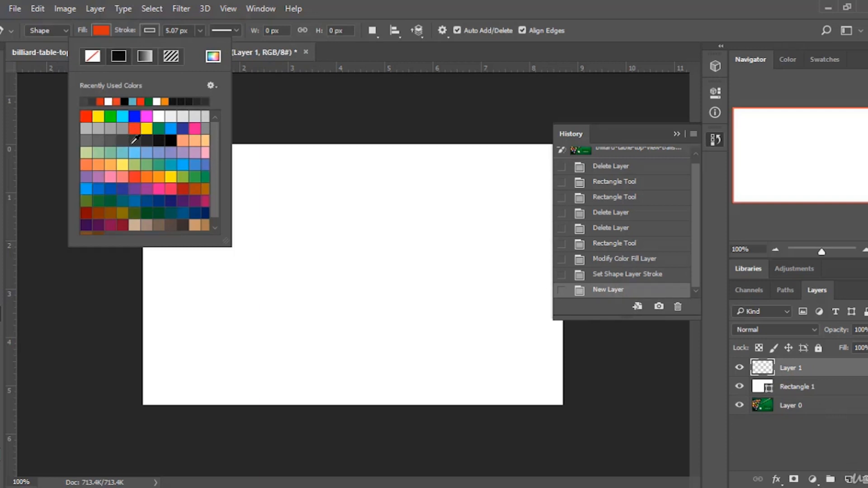
{"action": "left_click", "coordinate": [139, 140]}
Set the Pen shape's fill to no color.
{"action": "left_click", "coordinate": [101, 30]}
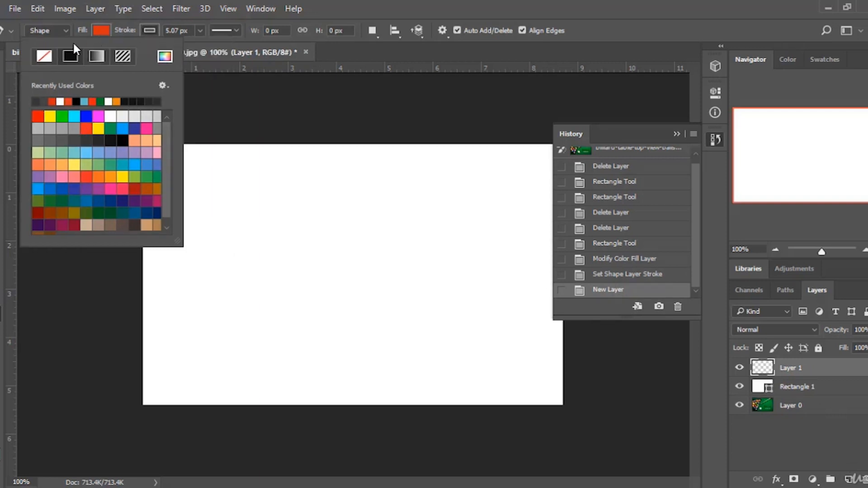
{"action": "left_click", "coordinate": [45, 56]}
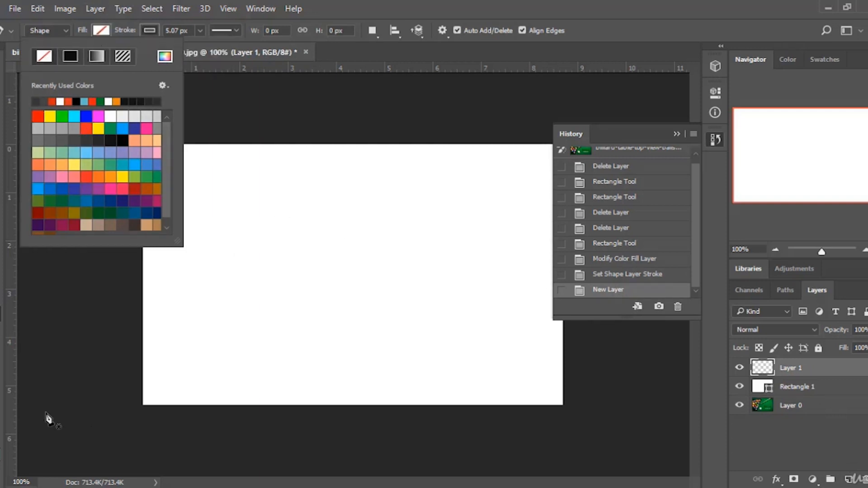
Draw a long freeform curved Pen path with many anchor points, then return to the New Layer history state.
{"action": "left_click", "coordinate": [318, 220]}
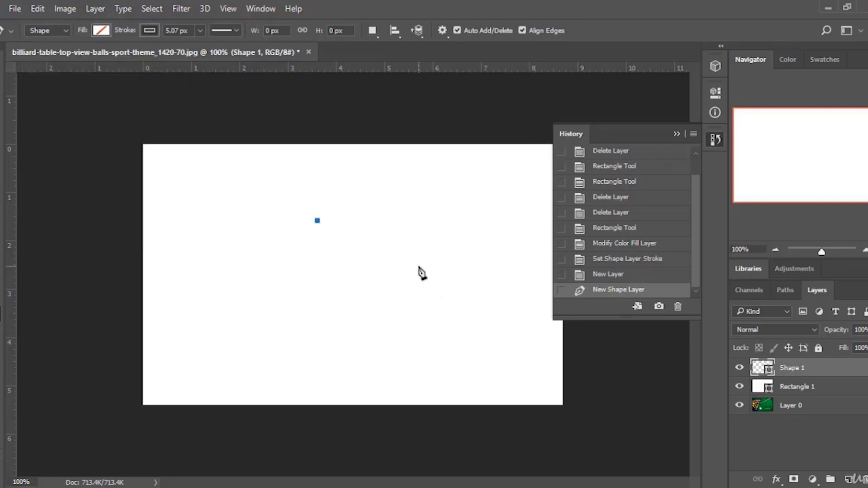
{"action": "left_click_drag", "start_coordinate": [419, 266], "coordinate": [422, 345]}
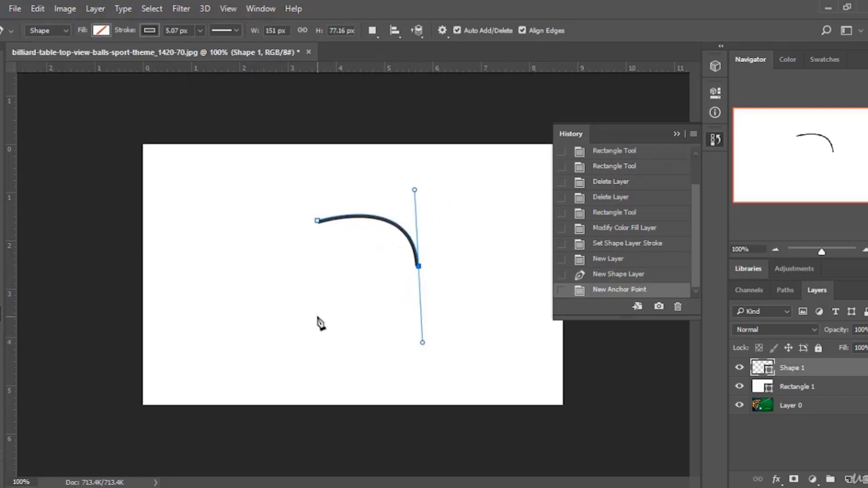
{"action": "left_click_drag", "start_coordinate": [310, 306], "coordinate": [302, 263]}
{"action": "left_click", "coordinate": [302, 260]}
{"action": "left_click_drag", "start_coordinate": [234, 256], "coordinate": [244, 329]}
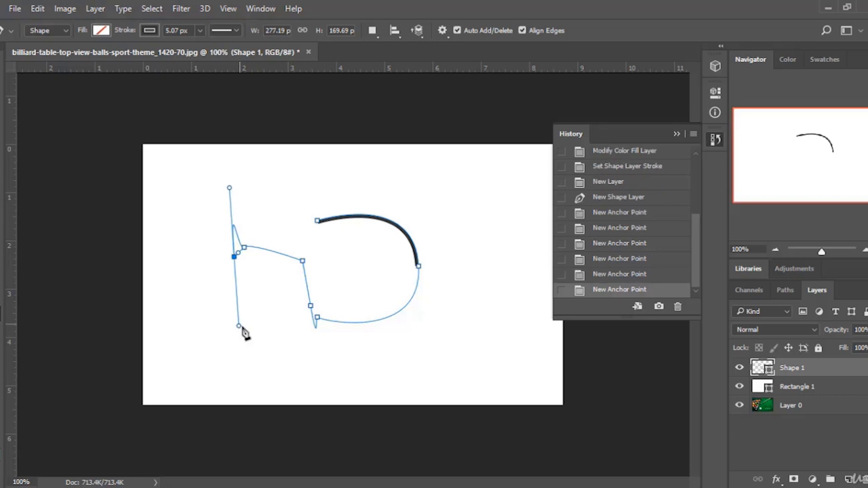
{"action": "left_click_drag", "start_coordinate": [312, 376], "coordinate": [361, 372]}
{"action": "left_click", "coordinate": [367, 357]}
{"action": "left_click_drag", "start_coordinate": [484, 337], "coordinate": [474, 282]}
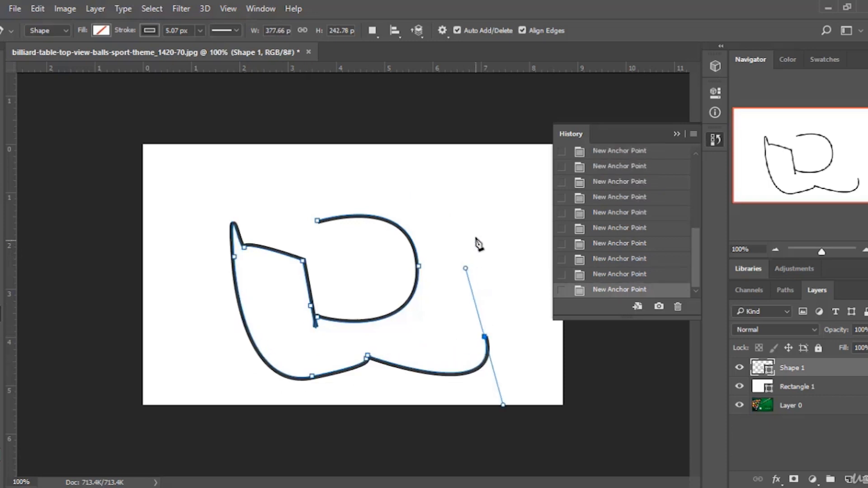
{"action": "left_click_drag", "start_coordinate": [461, 219], "coordinate": [486, 274]}
{"action": "left_click", "coordinate": [486, 276]}
{"action": "left_click_drag", "start_coordinate": [399, 179], "coordinate": [388, 181]}
{"action": "left_click_drag", "start_coordinate": [389, 194], "coordinate": [382, 217]}
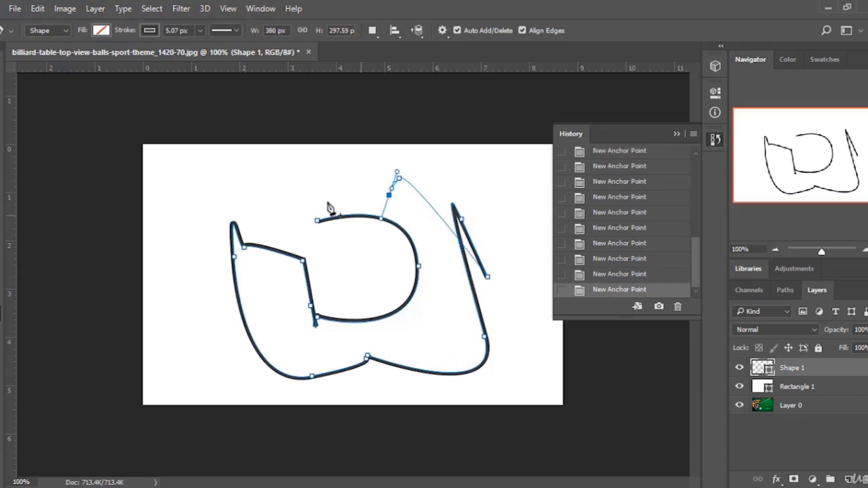
{"action": "left_click_drag", "start_coordinate": [250, 188], "coordinate": [193, 147]}
{"action": "left_click_drag", "start_coordinate": [183, 188], "coordinate": [216, 263]}
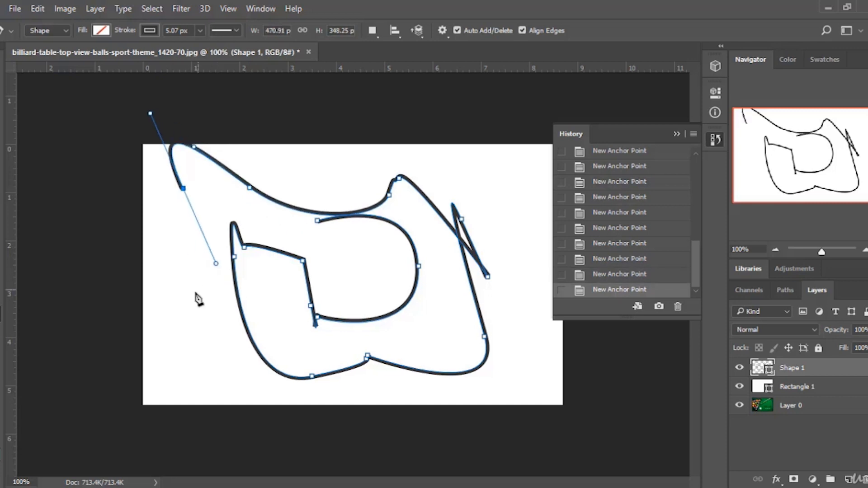
{"action": "left_click_drag", "start_coordinate": [195, 290], "coordinate": [146, 272]}
{"action": "left_click_drag", "start_coordinate": [197, 323], "coordinate": [222, 367]}
{"action": "left_click_drag", "start_coordinate": [197, 341], "coordinate": [221, 368]}
{"action": "left_click", "coordinate": [224, 371]}
{"action": "left_click", "coordinate": [241, 380]}
{"action": "left_click", "coordinate": [244, 380]}
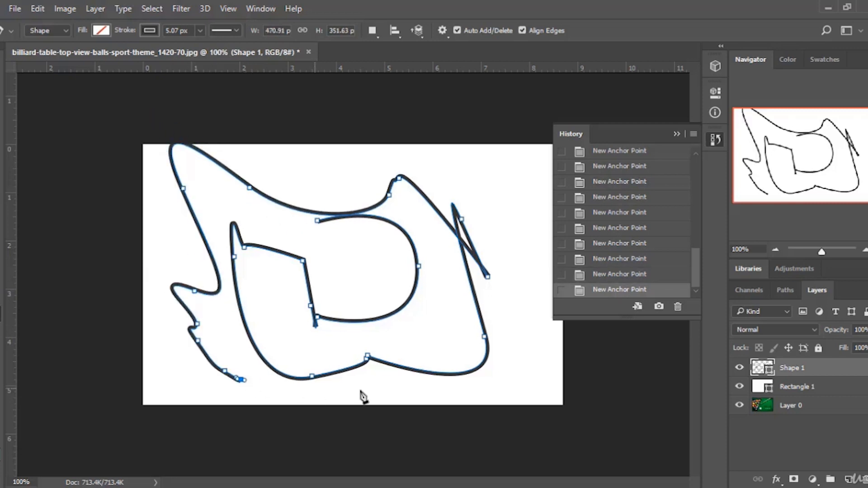
{"action": "left_click_drag", "start_coordinate": [436, 307], "coordinate": [380, 368]}
{"action": "mouse_move", "coordinate": [356, 256]}
{"action": "left_mouse_down"}
{"action": "mouse_move", "coordinate": [355, 302]}
{"action": "mouse_move", "coordinate": [375, 332]}
{"action": "mouse_move", "coordinate": [272, 231]}
{"action": "mouse_move", "coordinate": [397, 242]}
{"action": "mouse_move", "coordinate": [398, 289]}
{"action": "mouse_move", "coordinate": [357, 185]}
{"action": "mouse_move", "coordinate": [395, 201]}
{"action": "mouse_move", "coordinate": [389, 277]}
{"action": "mouse_move", "coordinate": [352, 292]}
{"action": "left_mouse_up"}
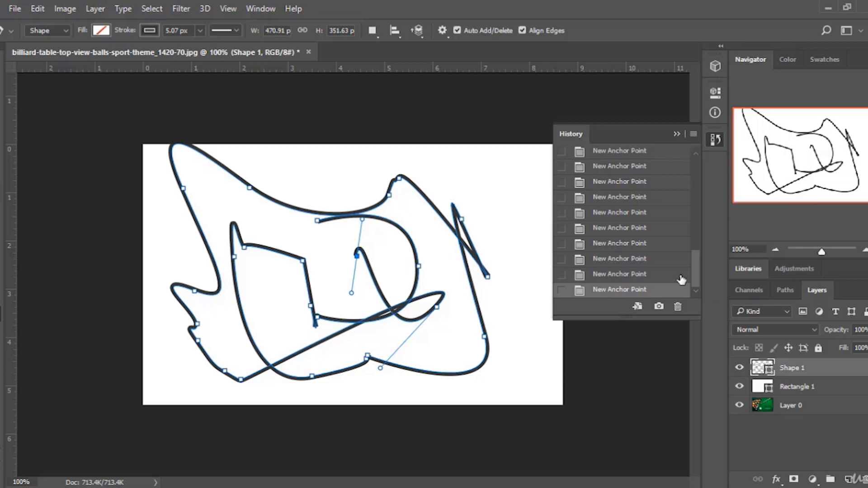
{"action": "scroll", "coordinate": [629, 205], "scroll_direction": "up", "scroll_amount": 7}
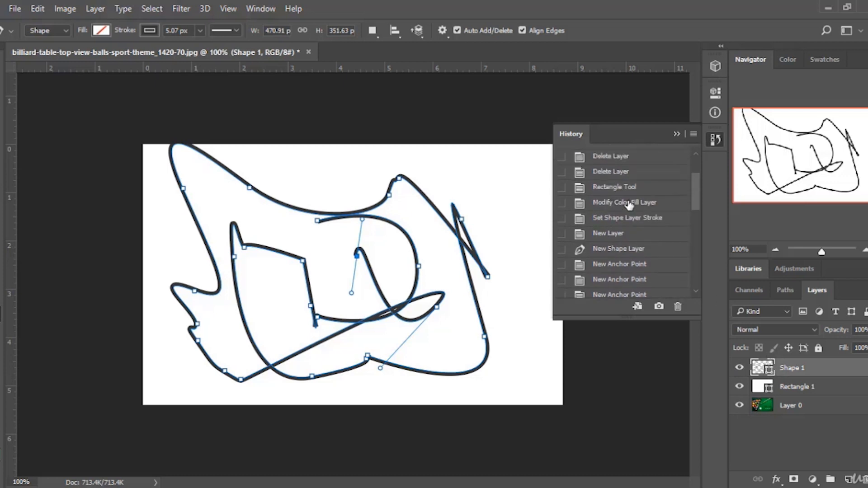
{"action": "left_click", "coordinate": [616, 249]}
{"action": "left_click", "coordinate": [616, 234]}
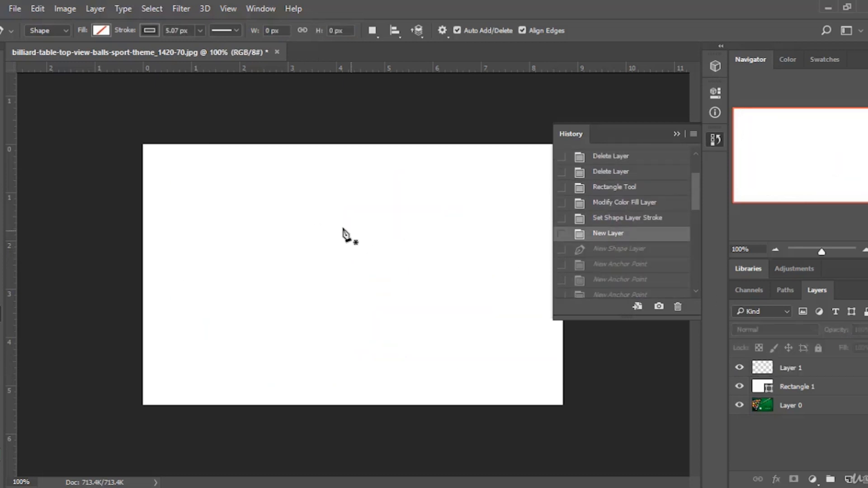
Draw a two-segment curved Pen path, then delete its last anchor point and the shape.
{"action": "left_click", "coordinate": [309, 223]}
{"action": "left_click", "coordinate": [418, 284]}
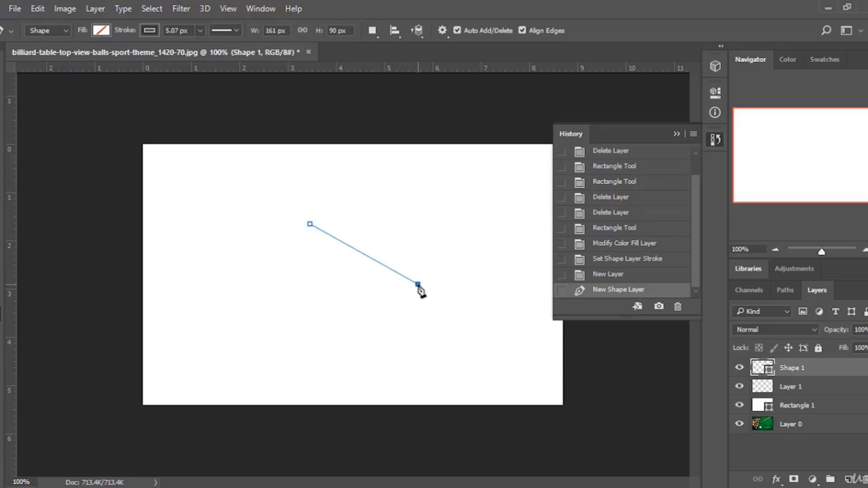
{"action": "left_click_drag", "start_coordinate": [418, 291], "coordinate": [437, 398]}
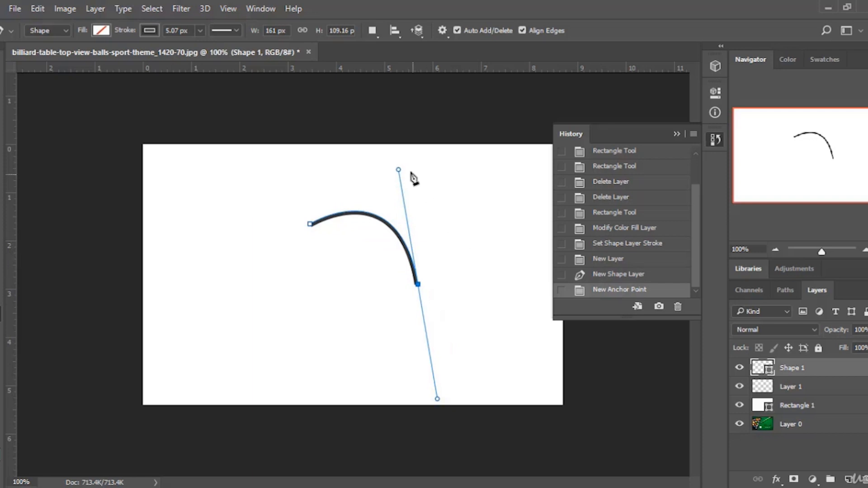
{"action": "left_click_drag", "start_coordinate": [397, 170], "coordinate": [557, 109]}
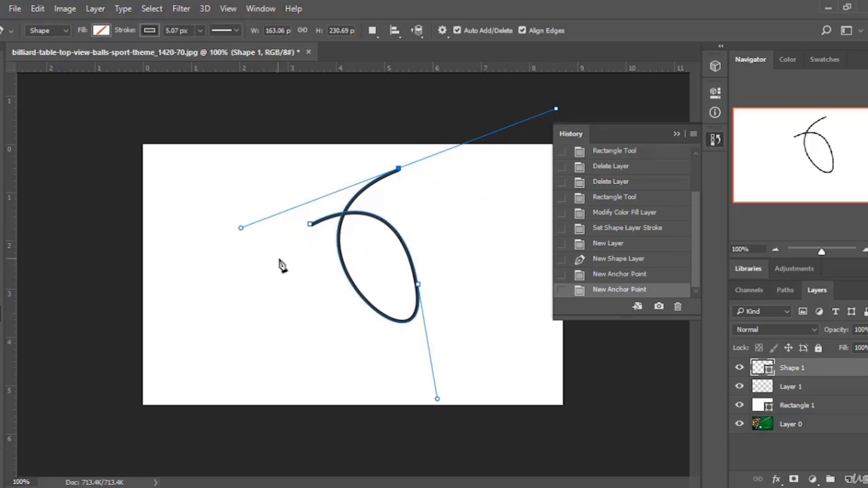
{"action": "key", "text": "BackSpace"}
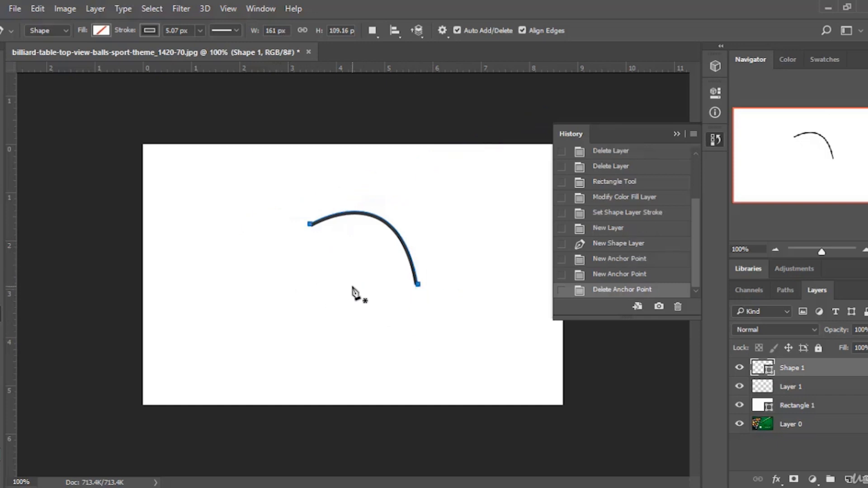
{"action": "key", "text": "BackSpace"}
Draw an open curvy Pen path with several smooth anchor points, then delete the shape.
{"action": "left_click", "coordinate": [282, 255]}
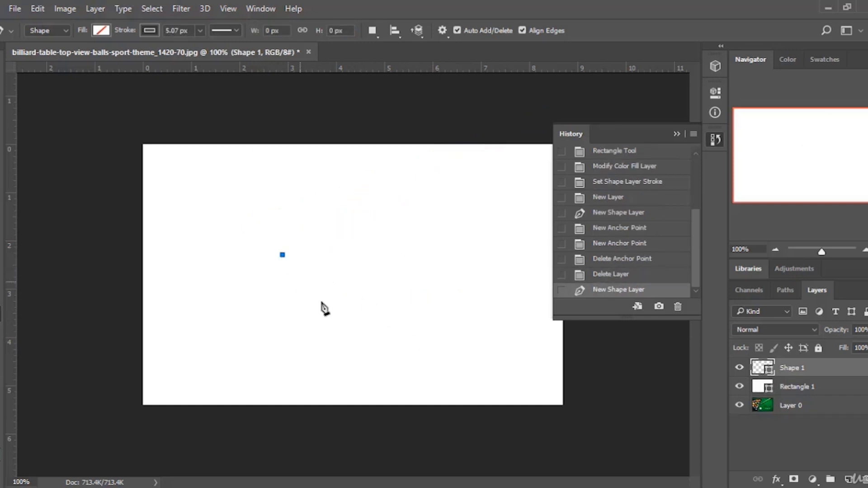
{"action": "left_click", "coordinate": [357, 316]}
{"action": "left_click", "coordinate": [398, 277]}
{"action": "left_click", "coordinate": [394, 235]}
{"action": "left_click_drag", "start_coordinate": [335, 233], "coordinate": [316, 269]}
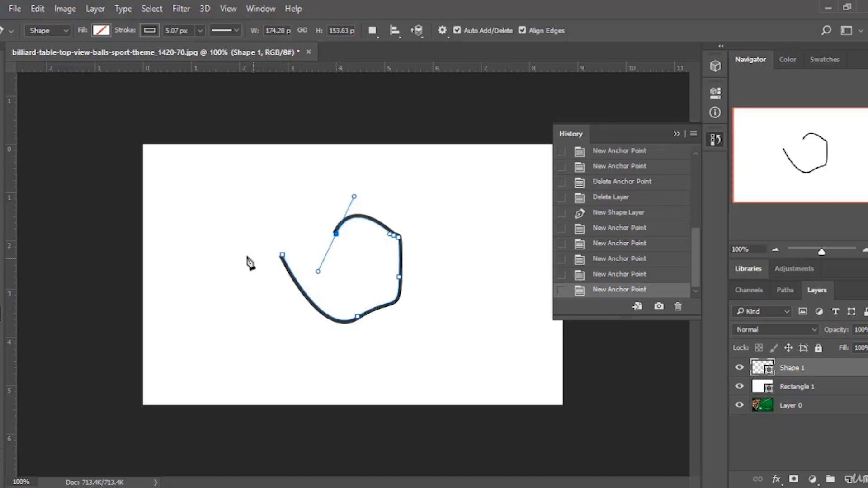
{"action": "left_click_drag", "start_coordinate": [242, 255], "coordinate": [262, 317]}
{"action": "left_click_drag", "start_coordinate": [404, 345], "coordinate": [413, 262]}
{"action": "left_click_drag", "start_coordinate": [455, 233], "coordinate": [455, 147]}
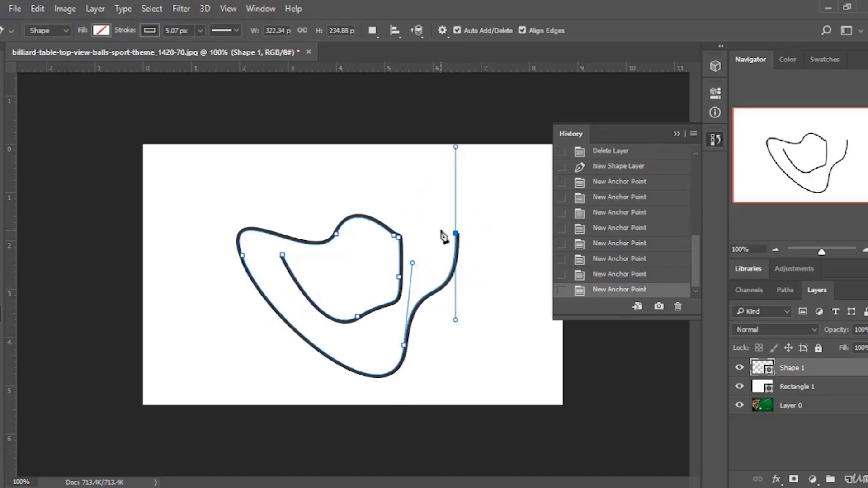
{"action": "key", "text": "Delete"}
{"action": "key", "text": "Delete"}
Draw a closed four-corner Pen shape, then delete its layer.
{"action": "left_click", "coordinate": [268, 208]}
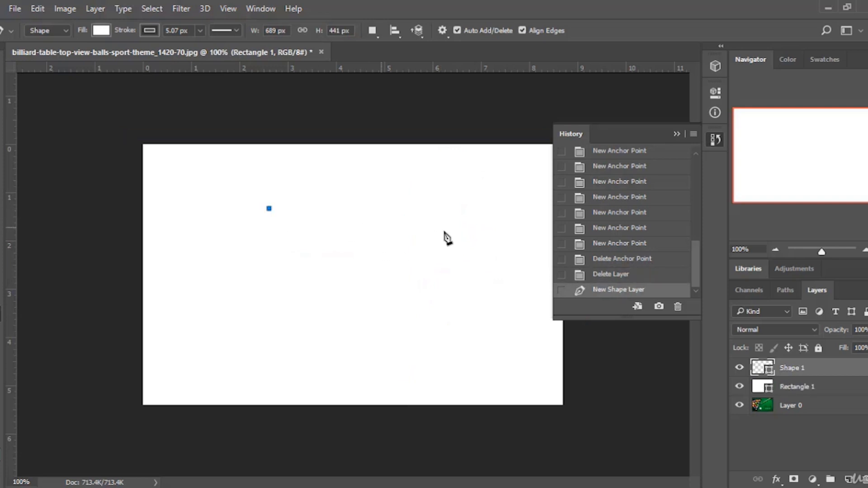
{"action": "left_click", "coordinate": [419, 214]}
{"action": "left_click", "coordinate": [419, 326]}
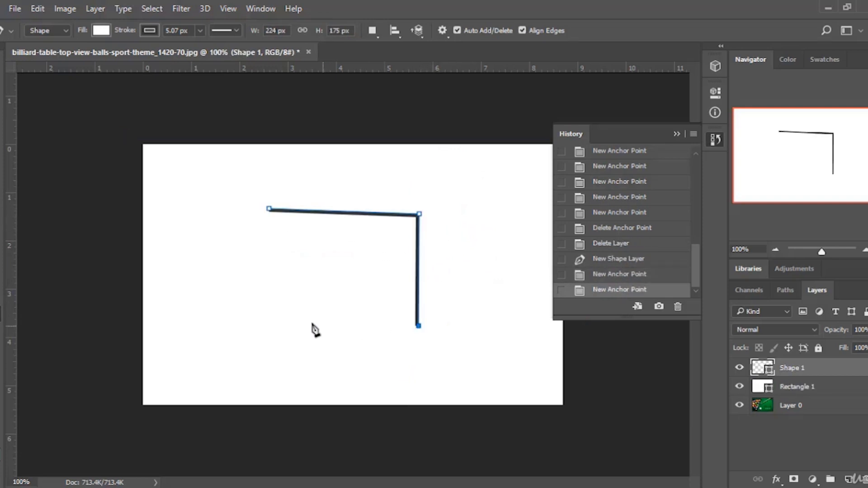
{"action": "left_click", "coordinate": [275, 320]}
{"action": "left_click", "coordinate": [269, 209]}
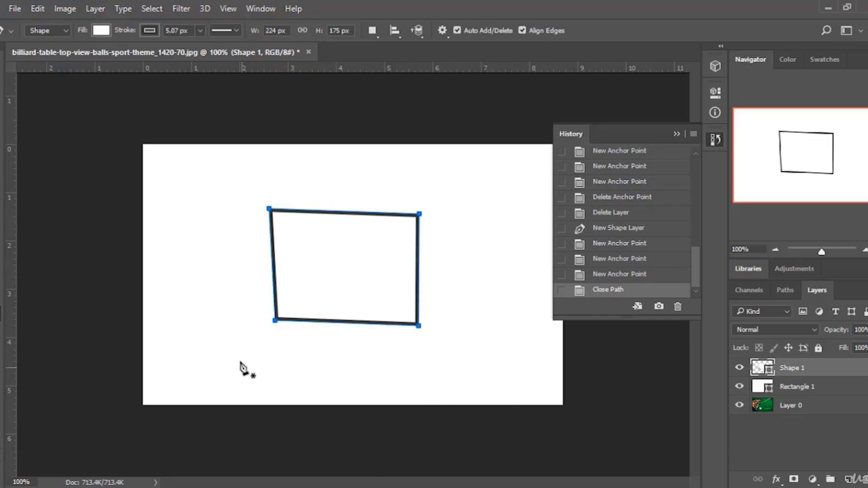
{"action": "key", "text": "Delete"}
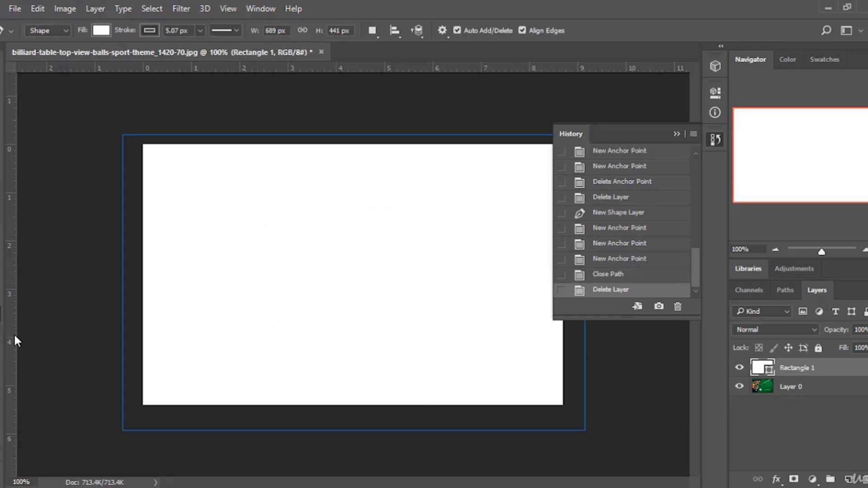
Delete the white Rectangle 1 layer.
{"action": "key", "text": "t"}
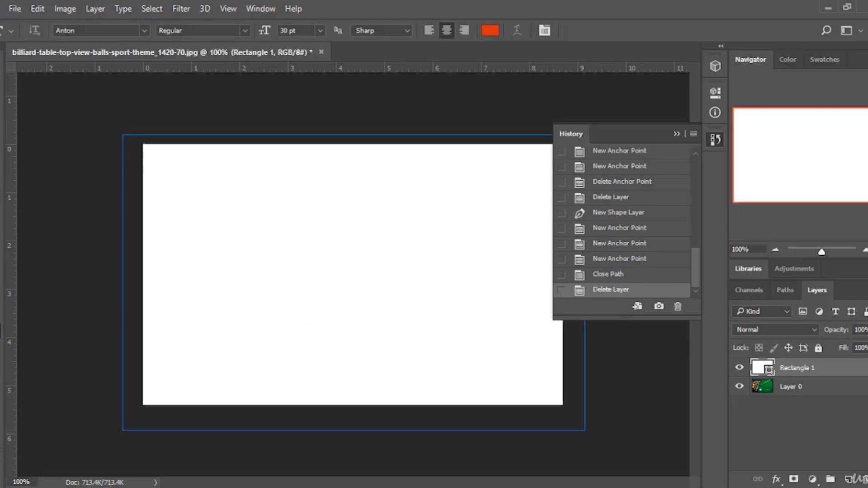
{"action": "key", "text": "Delete"}
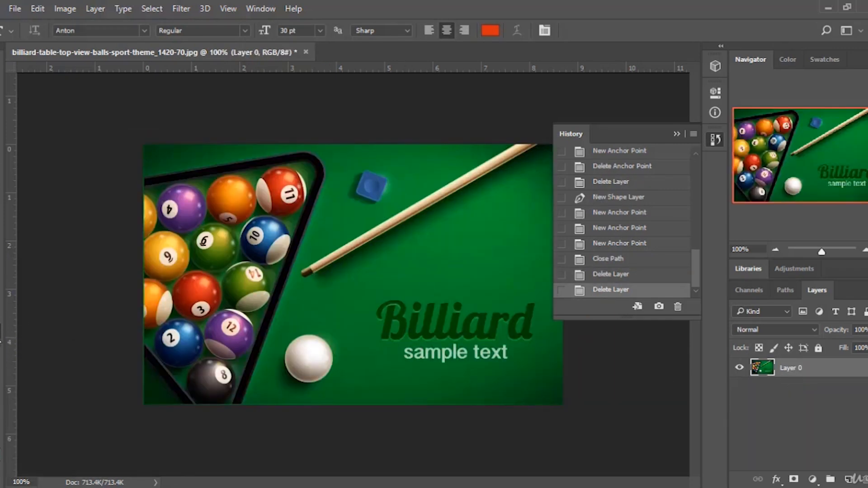
Set the foreground color to white and add the text GAMES in the middle of the image.
{"action": "left_click", "coordinate": [1, 447]}
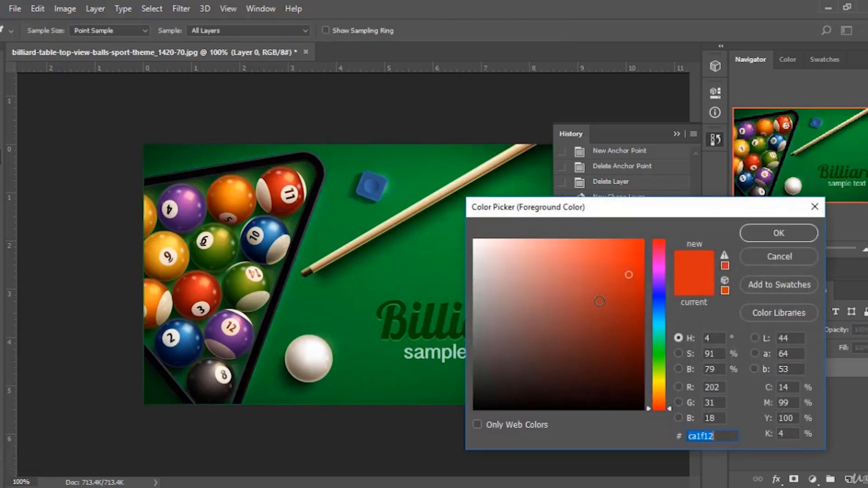
{"action": "left_click", "coordinate": [474, 239]}
{"action": "left_click", "coordinate": [769, 236]}
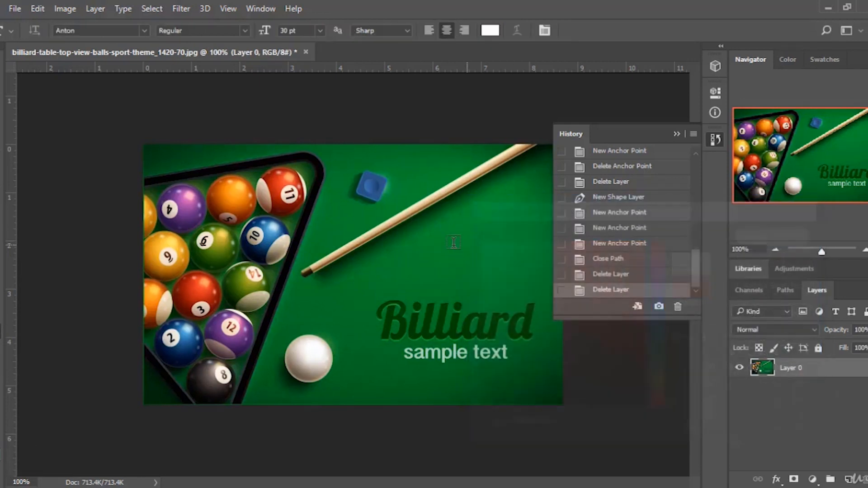
{"action": "left_click", "coordinate": [425, 254]}
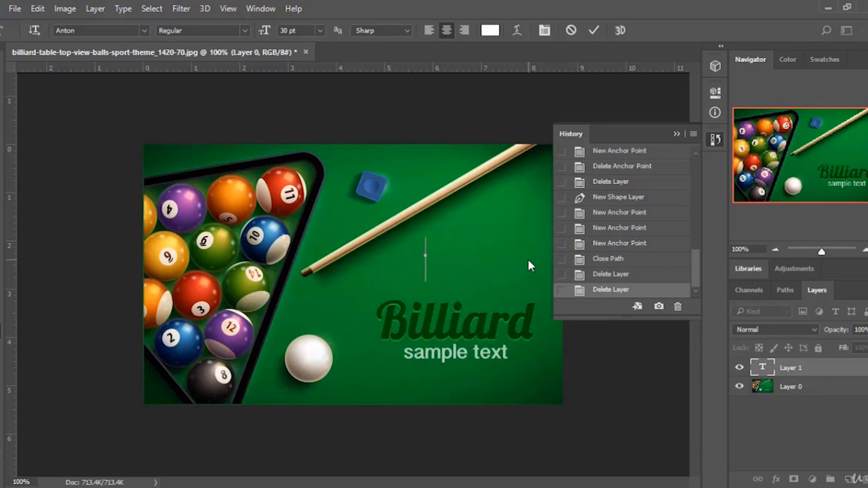
{"action": "type", "text": "GAMES"}
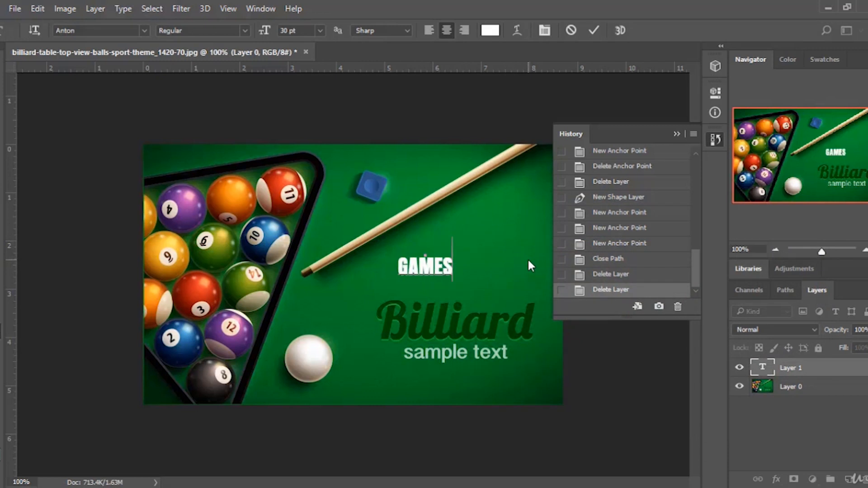
{"action": "key", "text": "ctrl+Return"}
Set the GAMES text size to 72 pt and move it slightly to the right.
{"action": "key", "text": "v"}
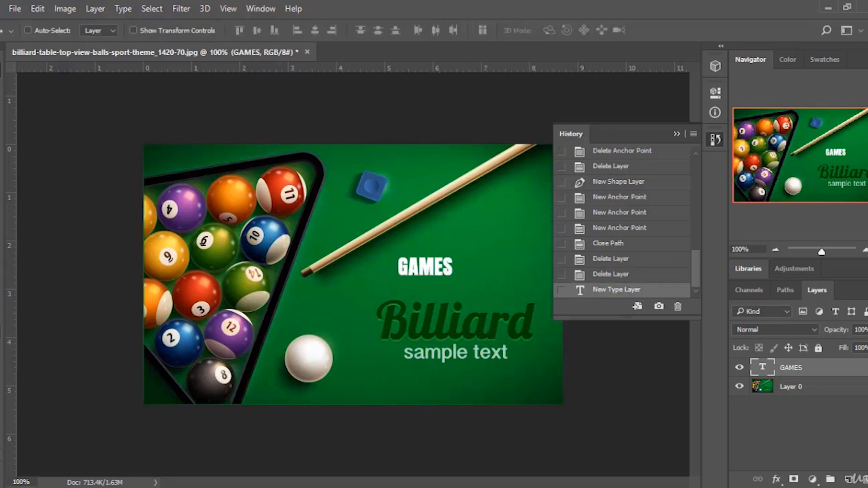
{"action": "key", "text": "t"}
{"action": "left_click_drag", "start_coordinate": [398, 269], "coordinate": [457, 266]}
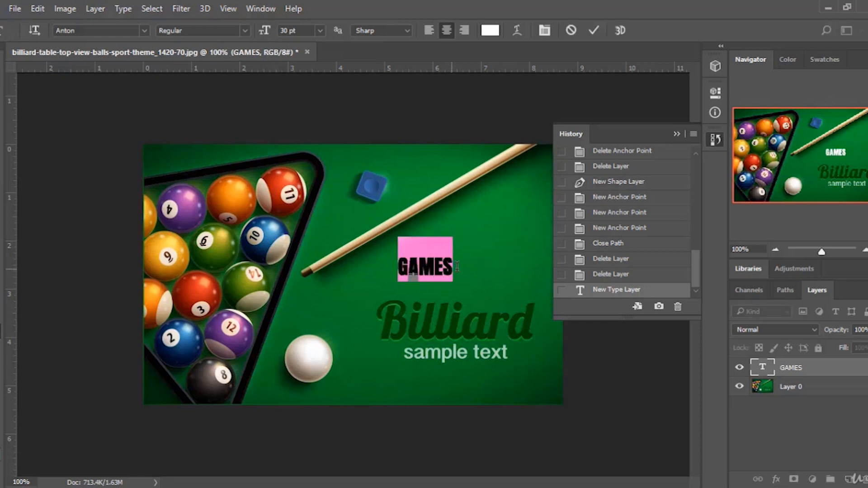
{"action": "left_click", "coordinate": [321, 32]}
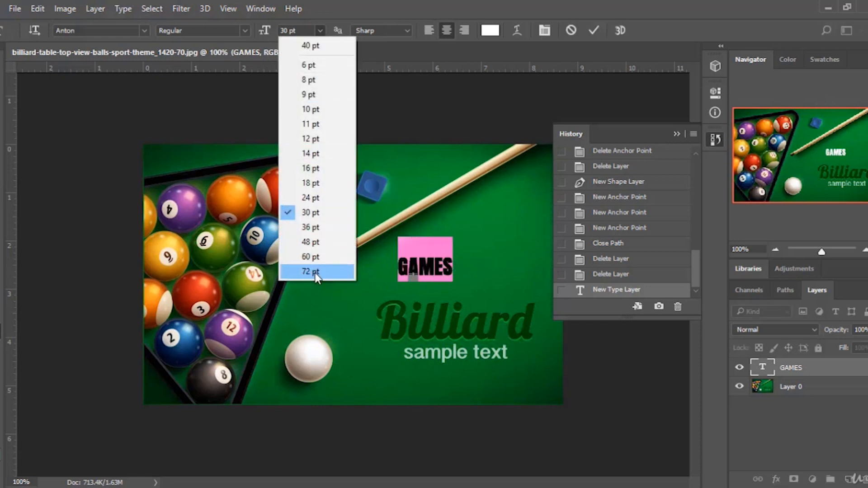
{"action": "left_click", "coordinate": [349, 271]}
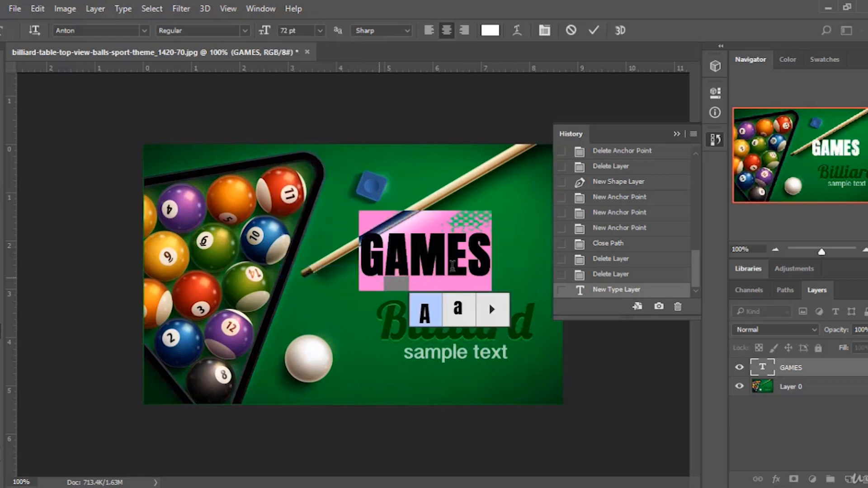
{"action": "left_click", "coordinate": [433, 250]}
{"action": "left_click", "coordinate": [594, 30]}
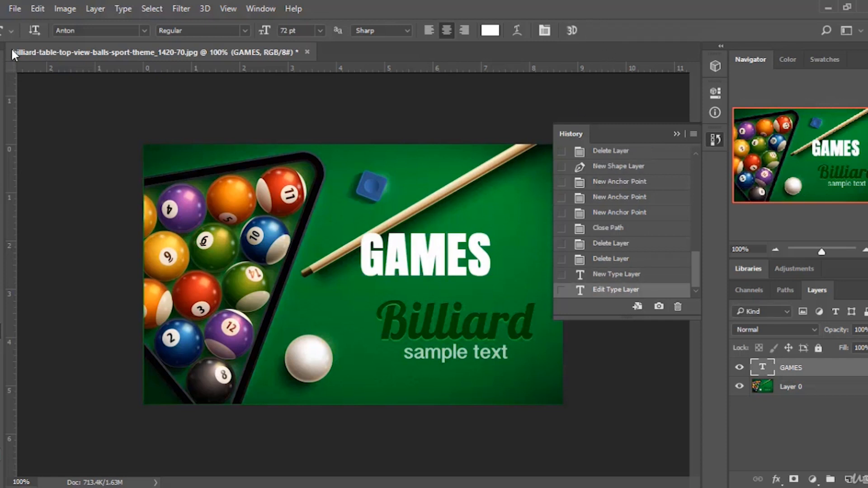
{"action": "key", "text": "v"}
{"action": "left_click_drag", "start_coordinate": [435, 266], "coordinate": [471, 273]}
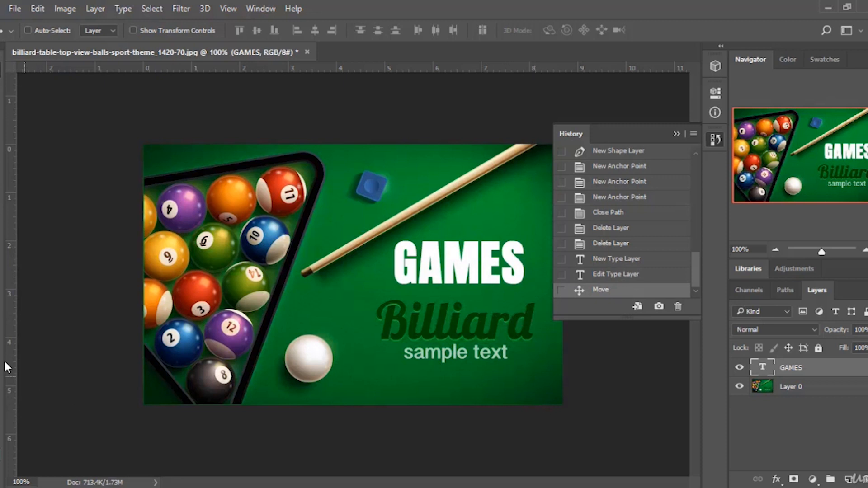
Delete the GAMES text layer.
{"action": "key", "text": "t"}
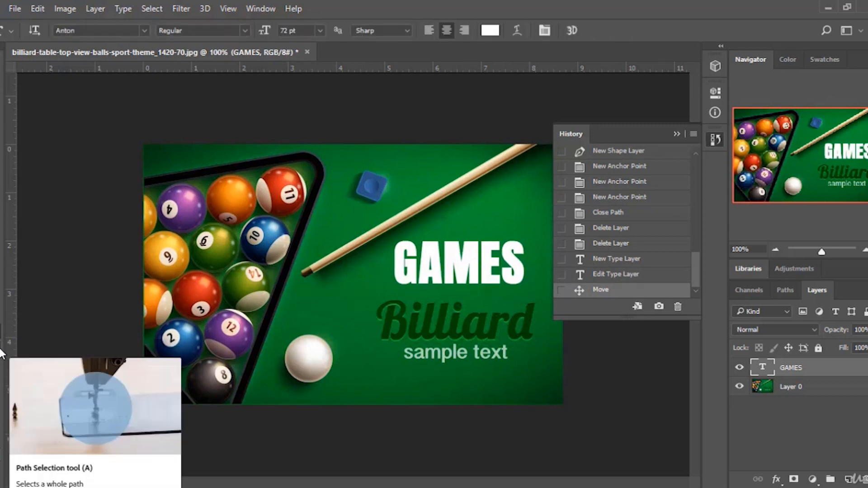
{"action": "key", "text": "a"}
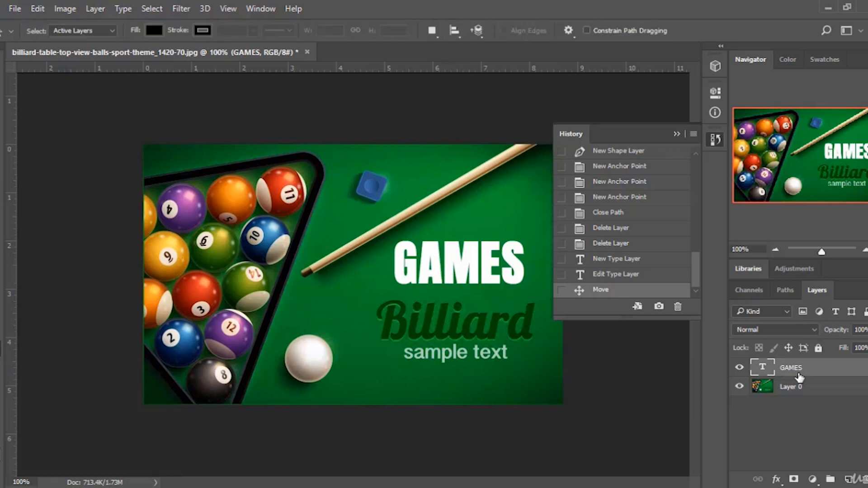
{"action": "key", "text": "Delete"}
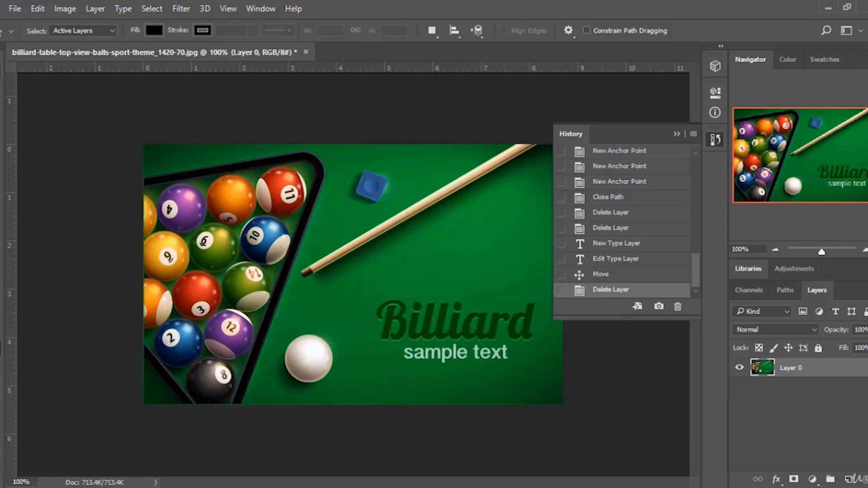
{"action": "key", "text": "v"}
{"action": "key", "text": "a"}
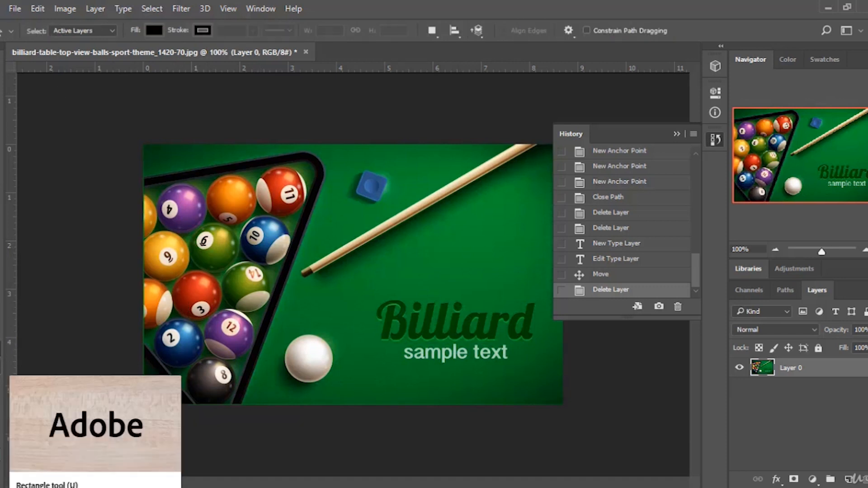
{"action": "key", "text": "u"}
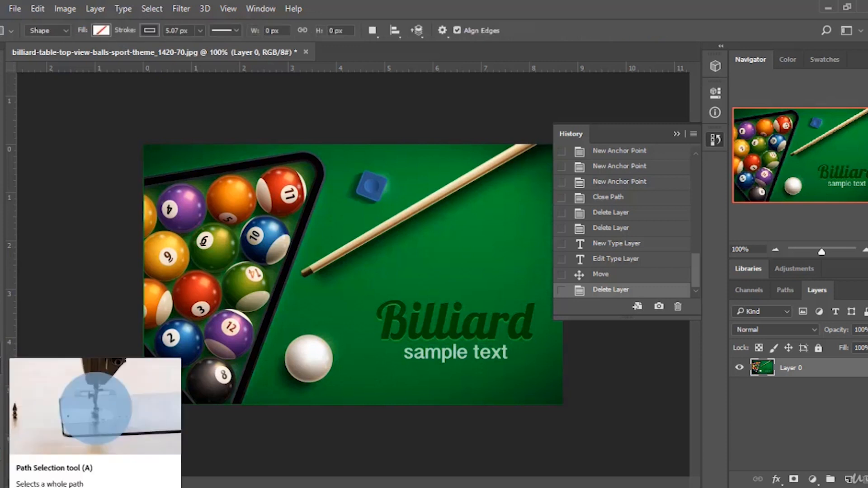
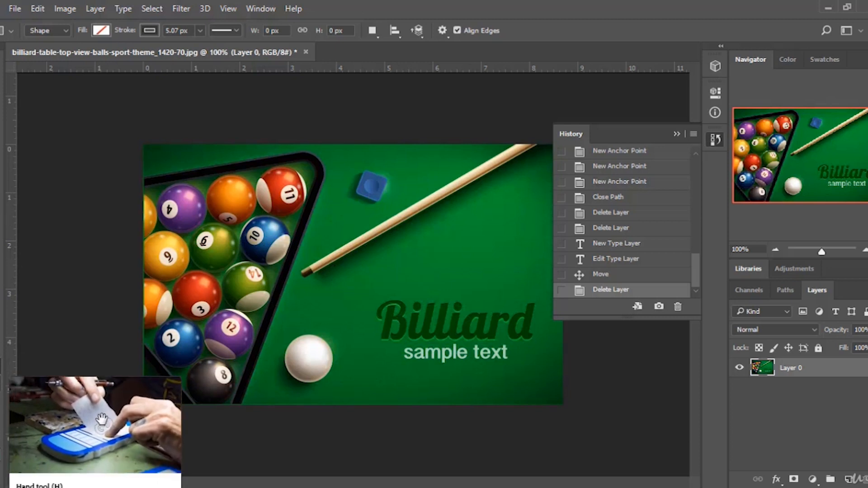
Switch to the Hand tool and close the History panel.
{"action": "left_click", "coordinate": [6, 391]}
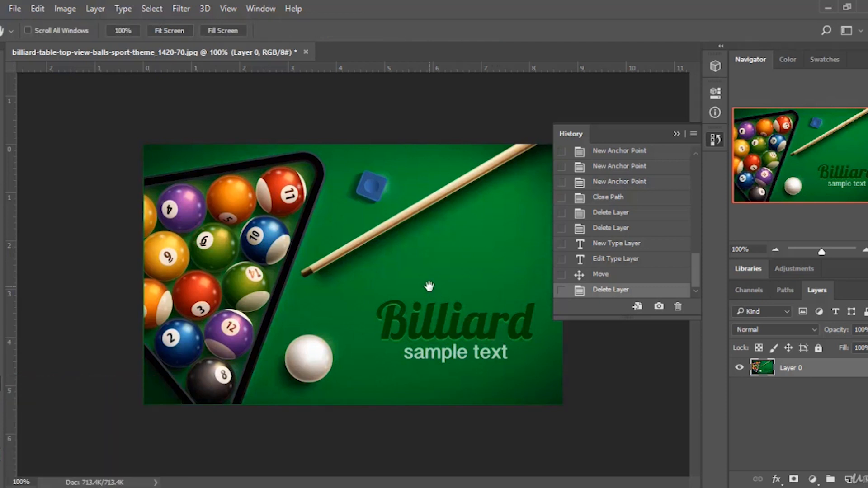
{"action": "left_click", "coordinate": [677, 135]}
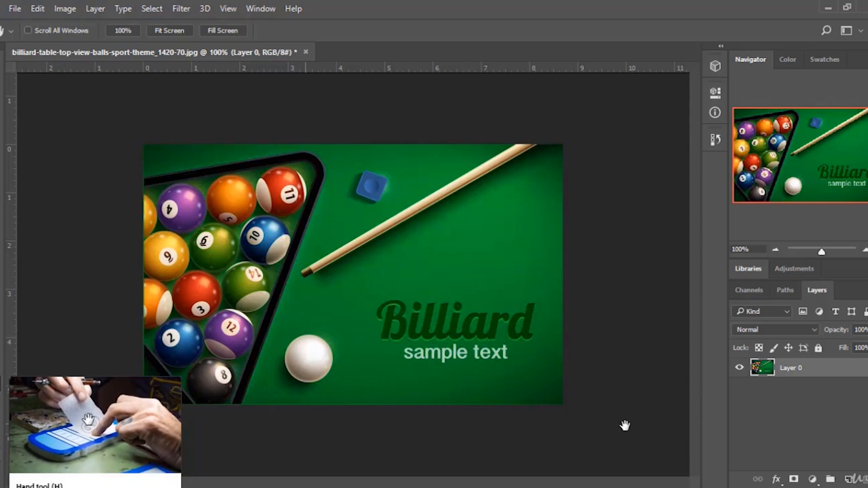
Duplicate Layer 0, zoom out to about 86%, and delete the duplicate layer.
{"action": "left_click_drag", "start_coordinate": [848, 368], "coordinate": [848, 479]}
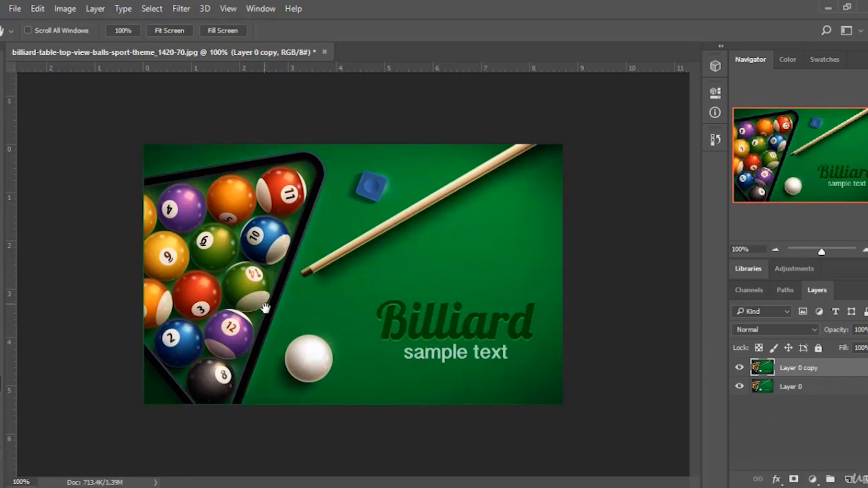
{"action": "left_click_drag", "start_coordinate": [247, 304], "coordinate": [241, 362]}
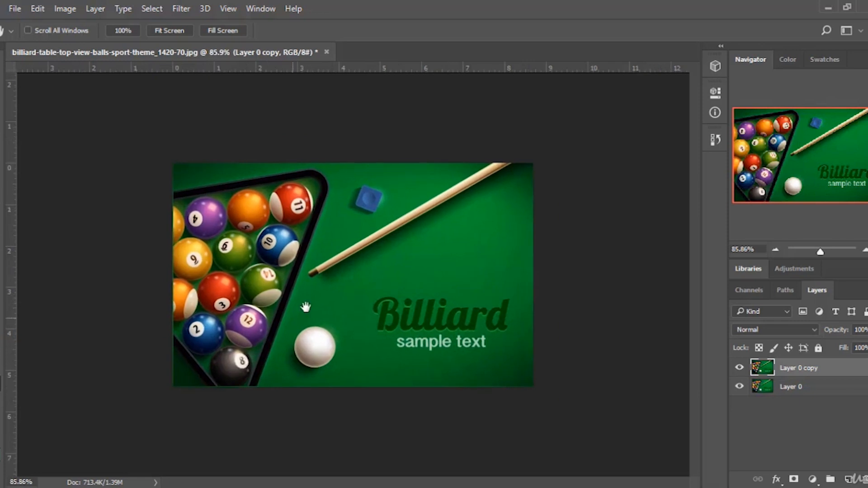
{"action": "right_click", "coordinate": [351, 252]}
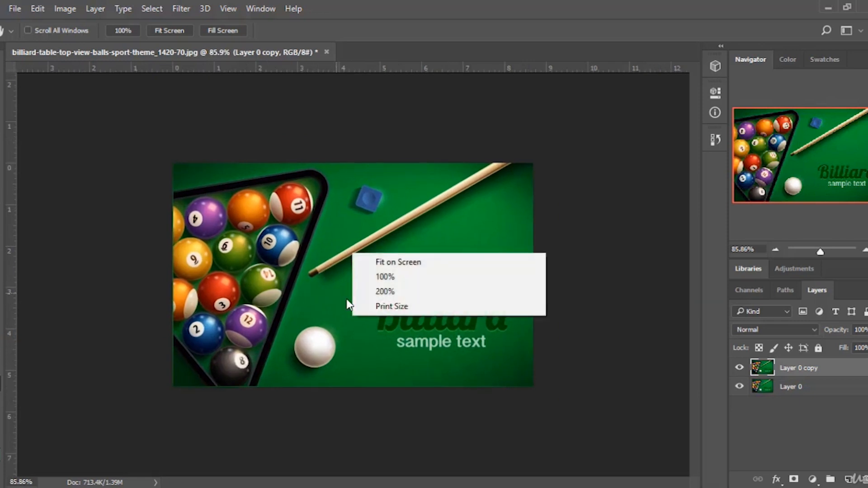
{"action": "left_click", "coordinate": [336, 324]}
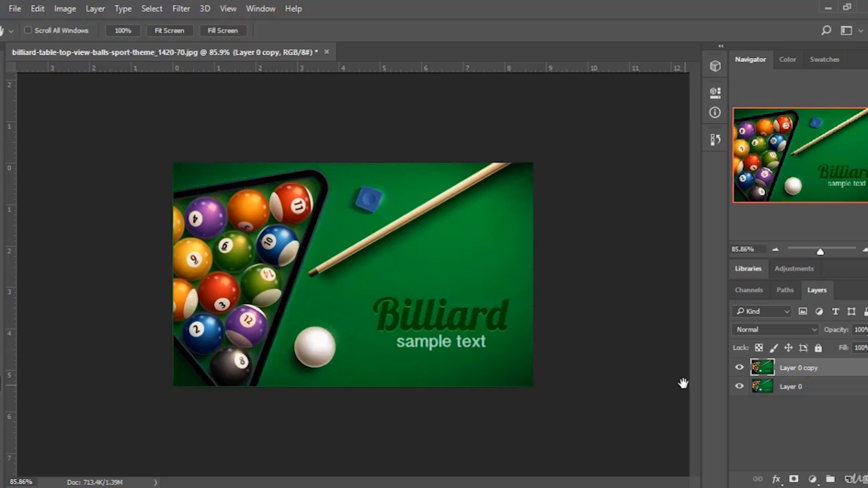
{"action": "key", "text": "Delete"}
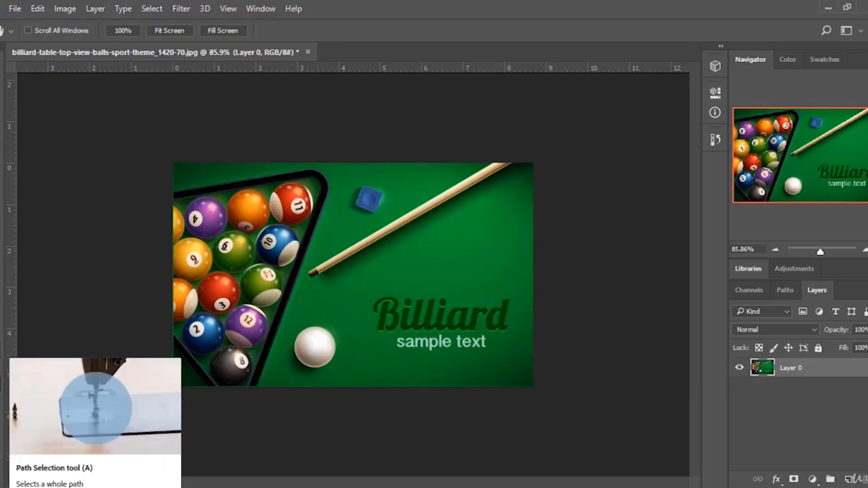
Draw a rectangle about 226 by 144 px over the balls and cue with the Rectangle tool, then delete it.
{"action": "left_click", "coordinate": [0, 355]}
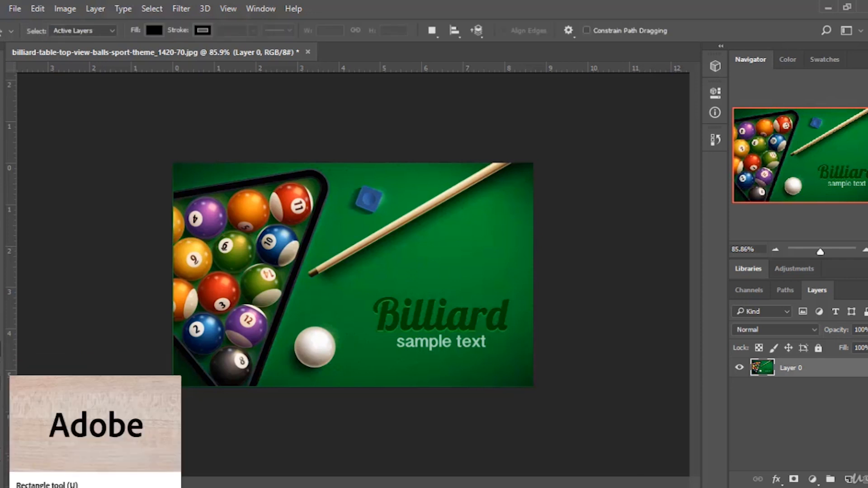
{"action": "left_click", "coordinate": [0, 383]}
{"action": "left_click", "coordinate": [1, 373]}
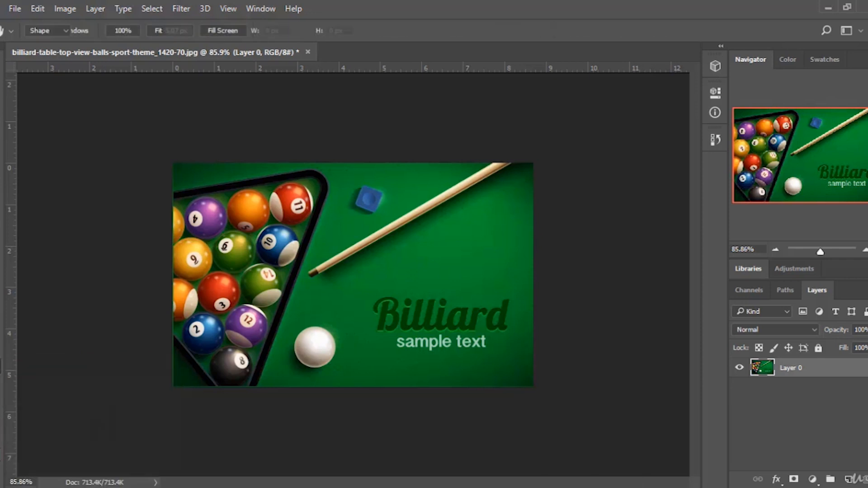
{"action": "left_click", "coordinate": [1, 368]}
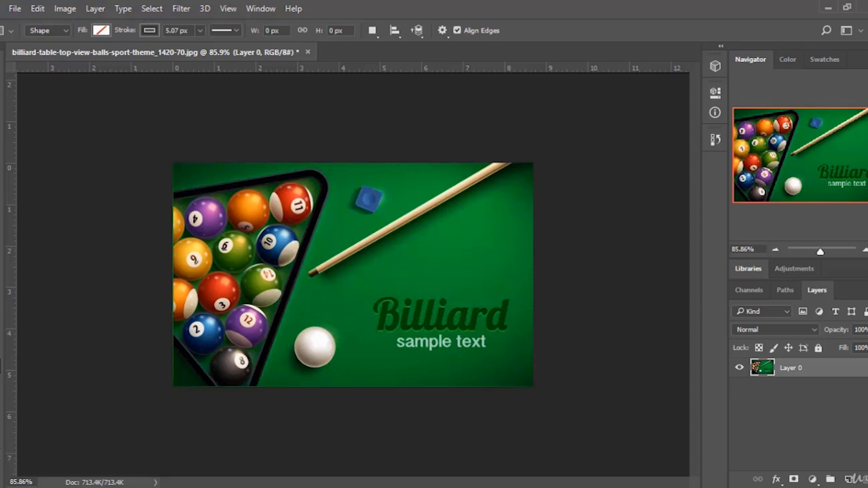
{"action": "right_click", "coordinate": [1, 367]}
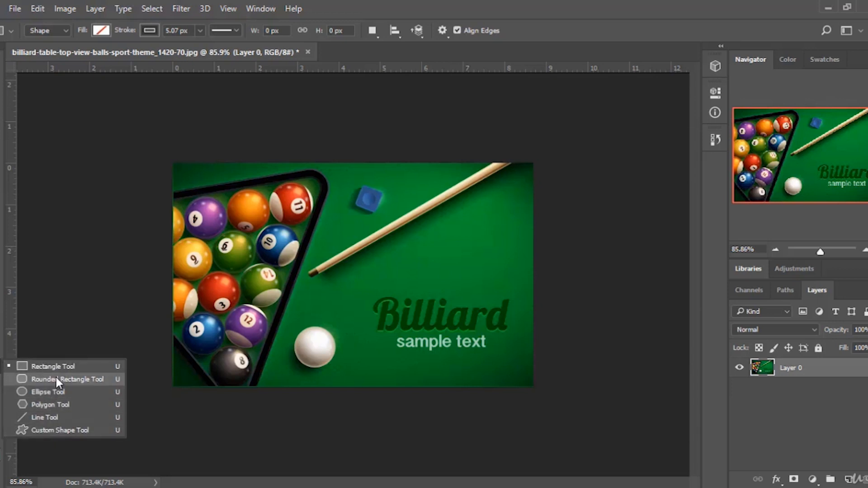
{"action": "left_click", "coordinate": [45, 367]}
{"action": "left_click_drag", "start_coordinate": [256, 226], "coordinate": [409, 322]}
{"action": "key", "text": "Delete"}
{"action": "key", "text": "Delete"}
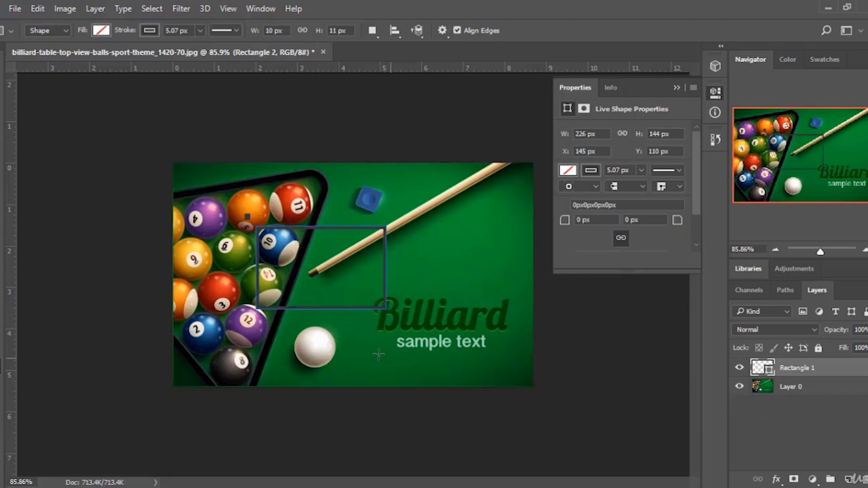
{"action": "key", "text": "Delete"}
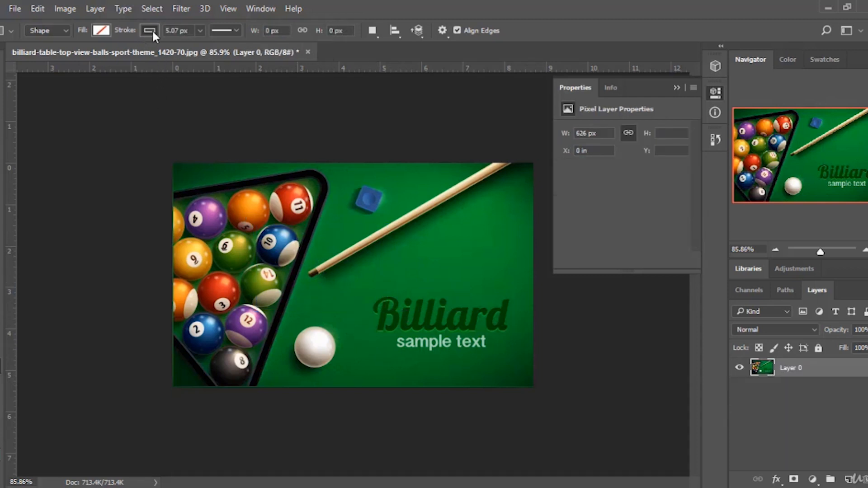
Set the shape fill to dark grey and the stroke to no color, cancelling the Create Rectangle dialog.
{"action": "left_click", "coordinate": [101, 30]}
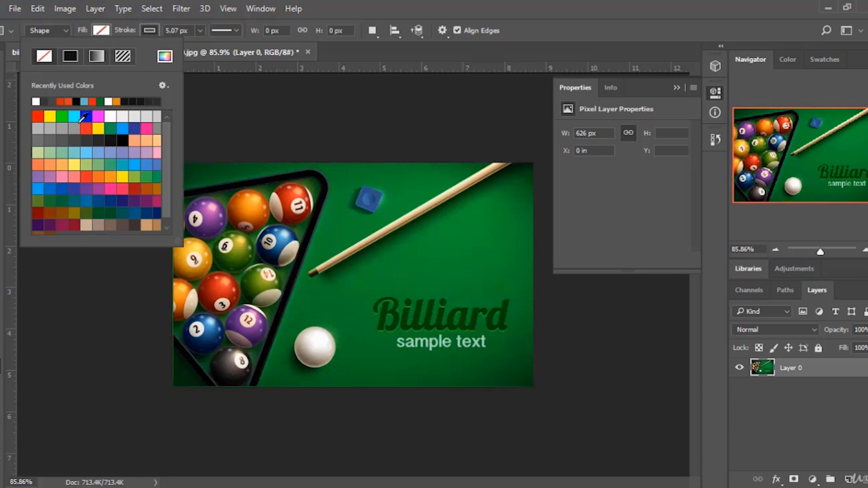
{"action": "left_click", "coordinate": [86, 141]}
{"action": "left_click", "coordinate": [151, 27]}
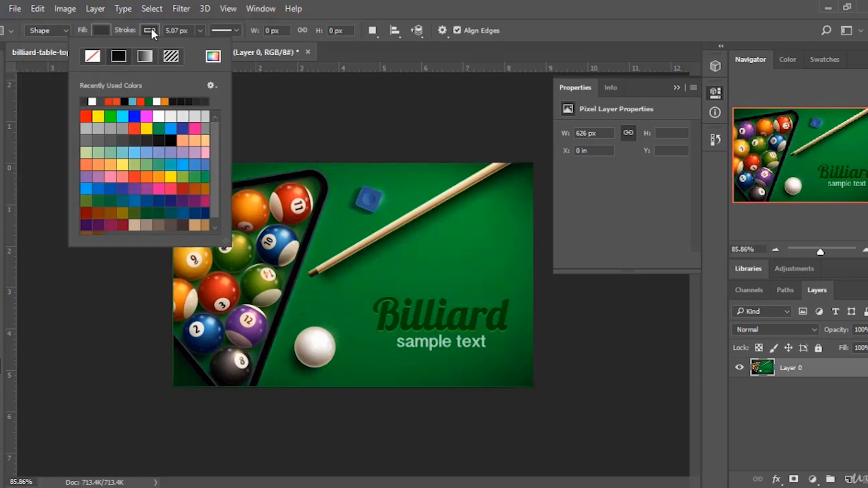
{"action": "left_click", "coordinate": [101, 56]}
{"action": "left_click", "coordinate": [319, 246]}
{"action": "key", "text": "Escape"}
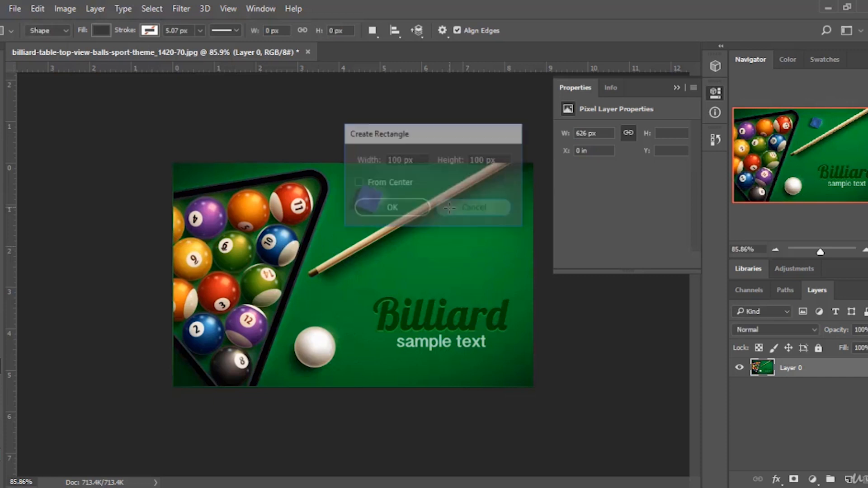
Draw a dark grey rectangle about 272 by 208 px and undo it.
{"action": "left_click_drag", "start_coordinate": [251, 225], "coordinate": [408, 345]}
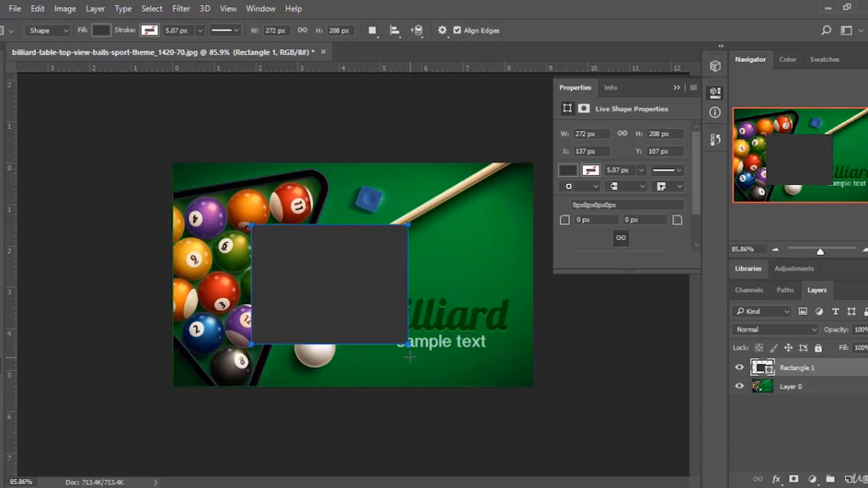
{"action": "key", "text": "ctrl+z"}
Draw a circle about 257 by 250 px with the Ellipse tool and undo it.
{"action": "right_click", "coordinate": [5, 367]}
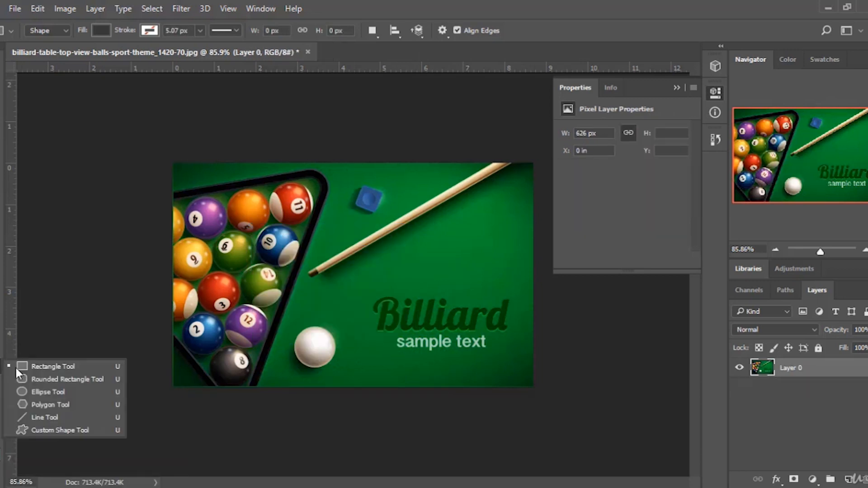
{"action": "left_click", "coordinate": [38, 392]}
{"action": "left_click_drag", "start_coordinate": [251, 199], "coordinate": [398, 345]}
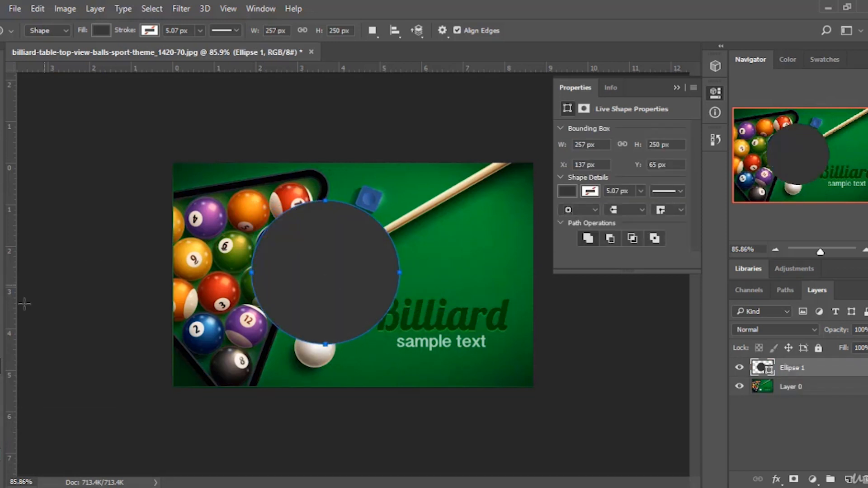
{"action": "key", "text": "ctrl+z"}
Draw an aperture-style custom shape about 208 by 206 px over the cue with the Custom Shape tool.
{"action": "right_click", "coordinate": [1, 366]}
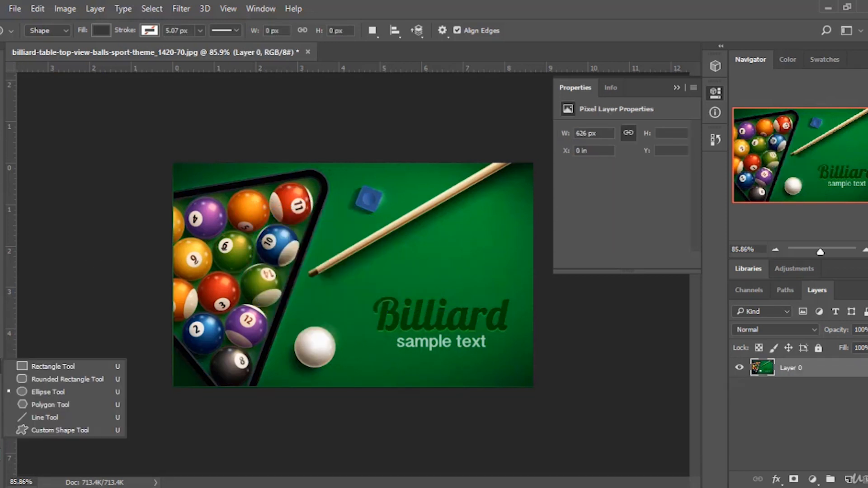
{"action": "left_click", "coordinate": [55, 430]}
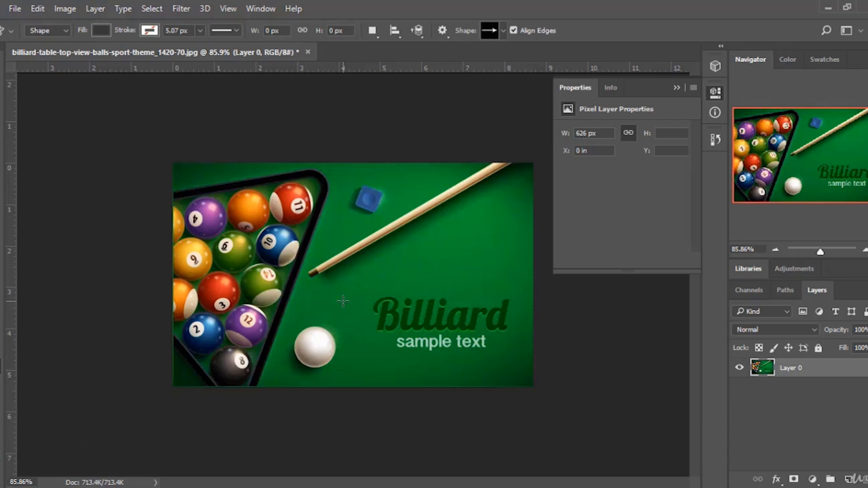
{"action": "left_click", "coordinate": [503, 30]}
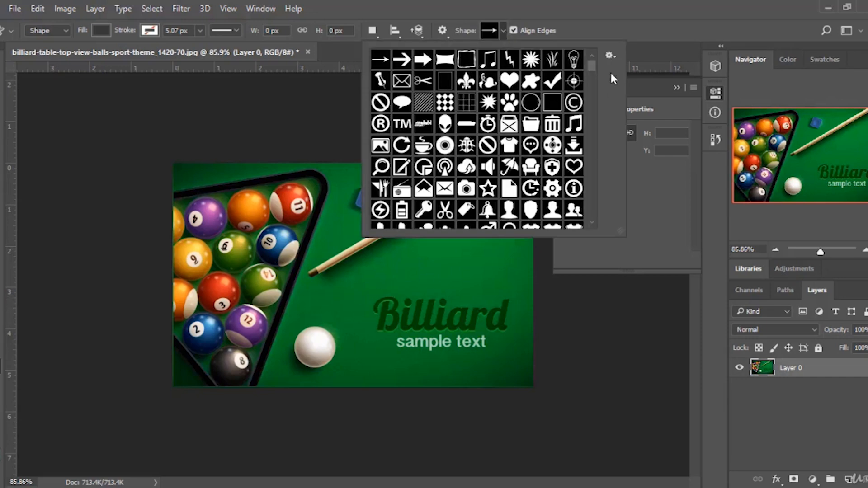
{"action": "left_click_drag", "start_coordinate": [592, 64], "coordinate": [595, 151]}
{"action": "left_click", "coordinate": [488, 206]}
{"action": "left_click", "coordinate": [301, 224]}
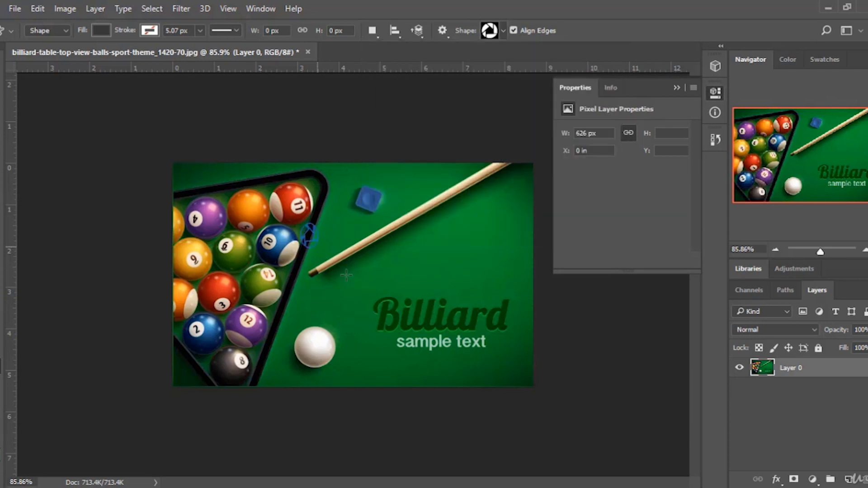
{"action": "left_click_drag", "start_coordinate": [301, 224], "coordinate": [420, 342]}
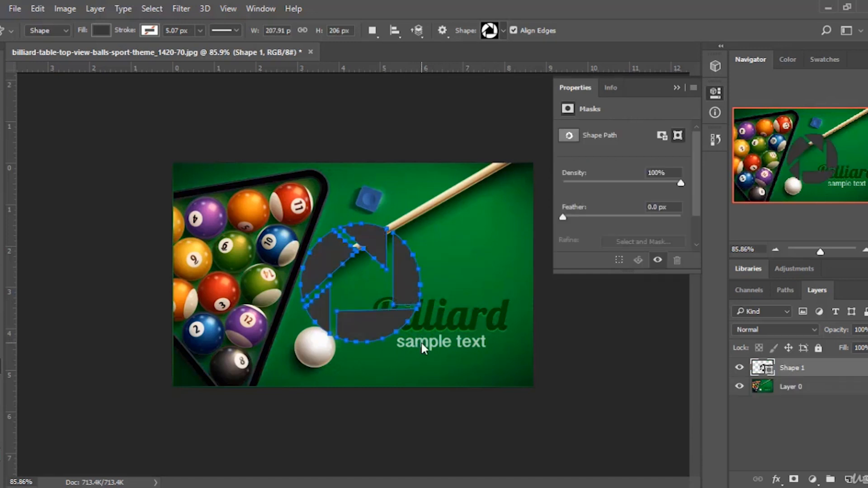
Change the custom shape's fill color to white.
{"action": "double_click", "coordinate": [762, 369]}
{"action": "left_click_drag", "start_coordinate": [583, 271], "coordinate": [438, 212]}
{"action": "left_click", "coordinate": [678, 338]}
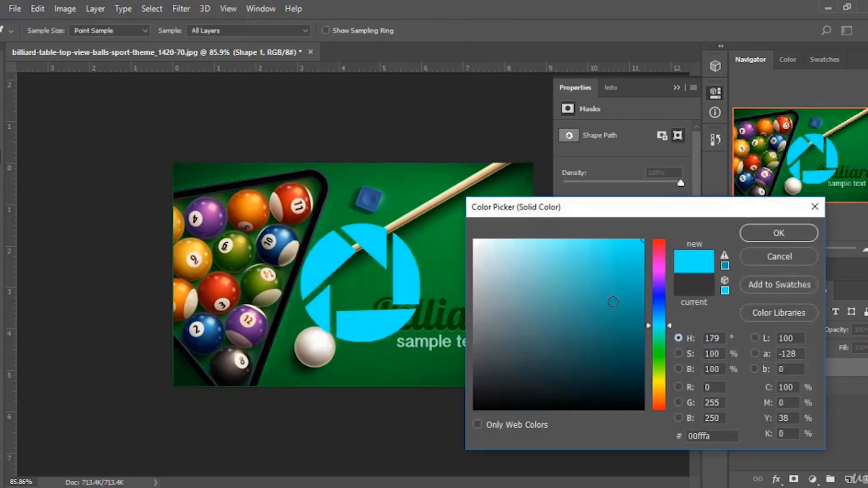
{"action": "left_click_drag", "start_coordinate": [613, 301], "coordinate": [474, 240]}
{"action": "left_click", "coordinate": [785, 232]}
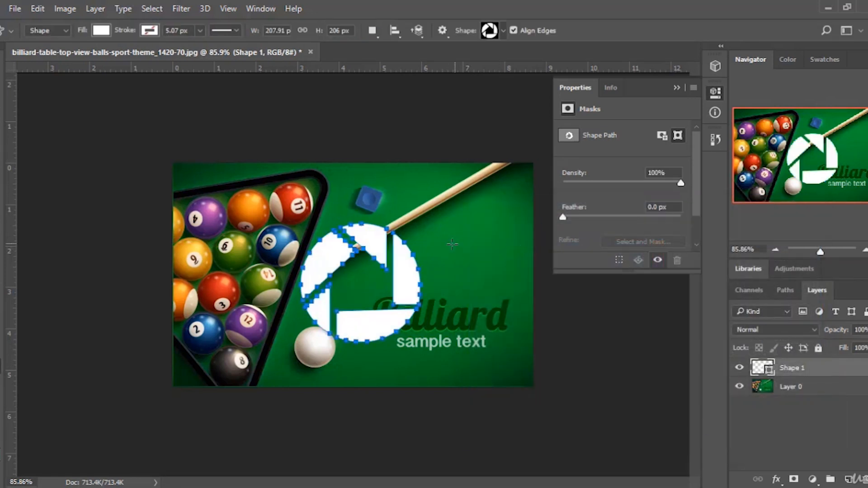
Move the white shape up and to the right, then delete its layer.
{"action": "key", "text": "v"}
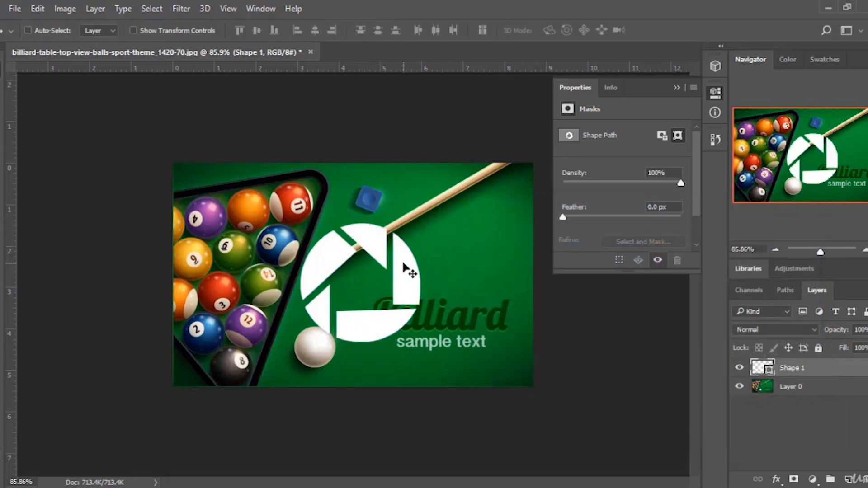
{"action": "left_click_drag", "start_coordinate": [412, 266], "coordinate": [487, 207]}
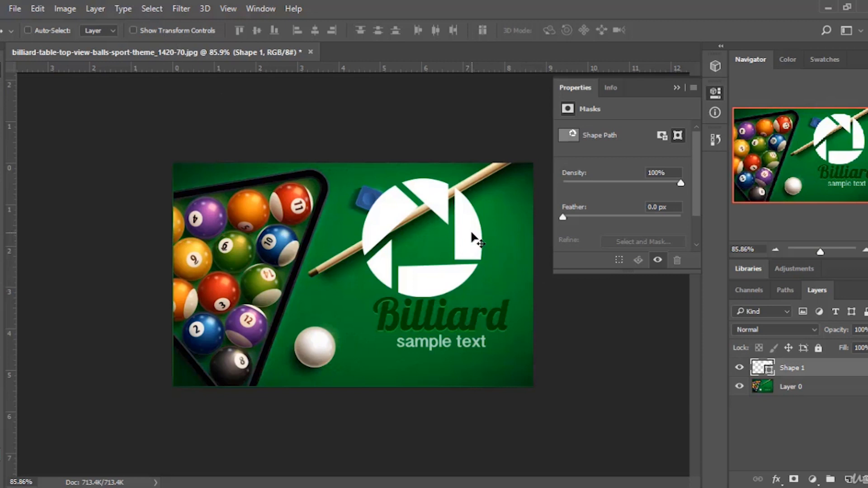
{"action": "key", "text": "Delete"}
{"action": "key", "text": "u"}
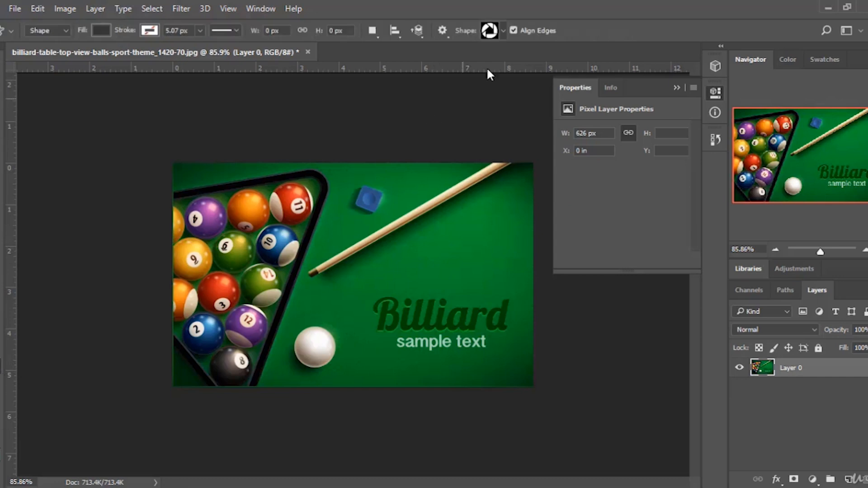
Browse the custom shape picker and its options menu of shape sets.
{"action": "left_click", "coordinate": [503, 31]}
{"action": "scroll", "coordinate": [575, 189], "scroll_direction": "down", "scroll_amount": 3}
{"action": "left_click_drag", "start_coordinate": [595, 150], "coordinate": [595, 53]}
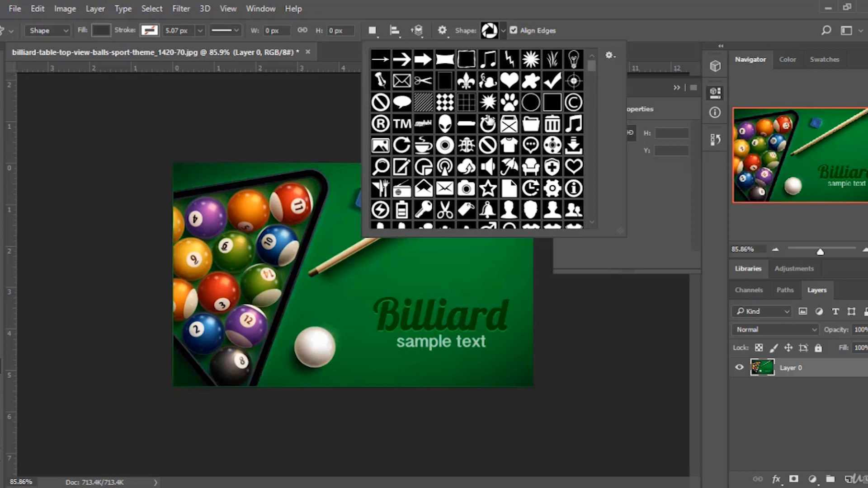
{"action": "scroll", "coordinate": [487, 118], "scroll_direction": "down", "scroll_amount": 4}
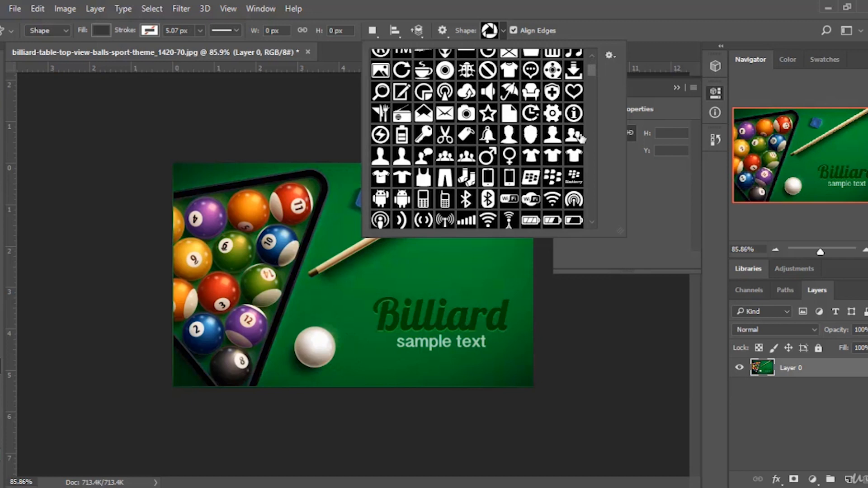
{"action": "left_click", "coordinate": [609, 54]}
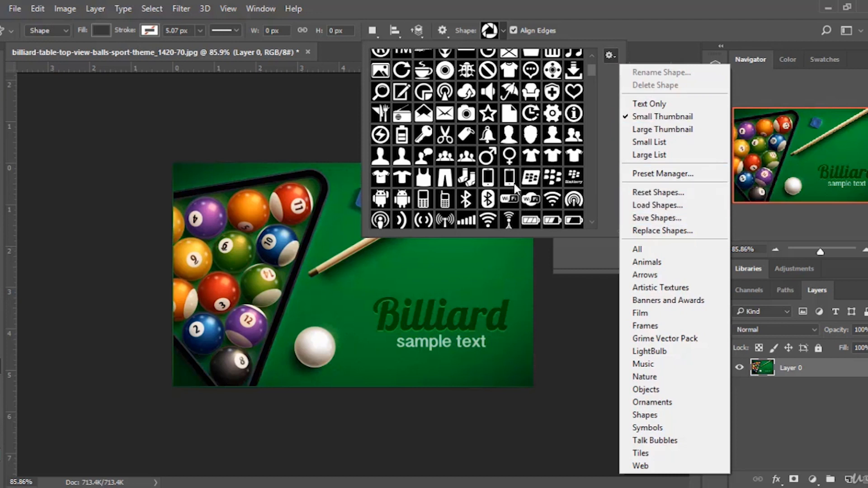
{"action": "left_click", "coordinate": [591, 69]}
{"action": "left_click_drag", "start_coordinate": [591, 72], "coordinate": [596, 53]}
{"action": "left_click", "coordinate": [587, 19]}
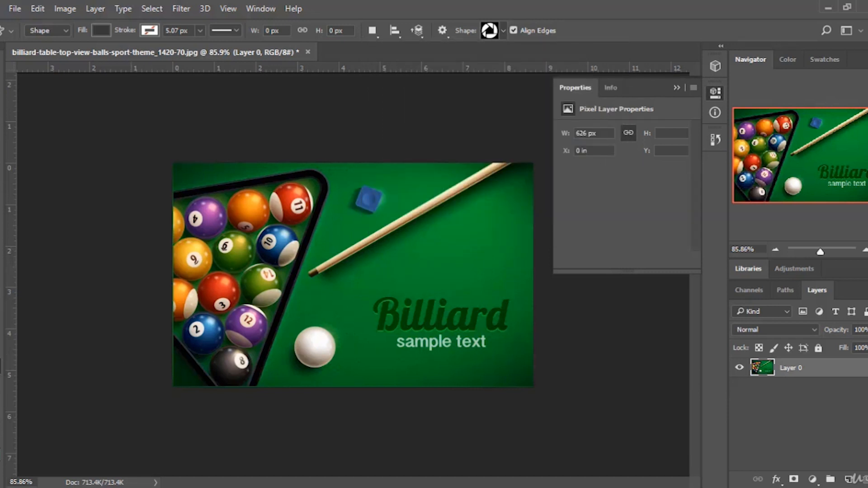
Draw an ellipse about 279 by 274 px over the cue and cue ball with the Ellipse tool.
{"action": "right_click", "coordinate": [1, 366]}
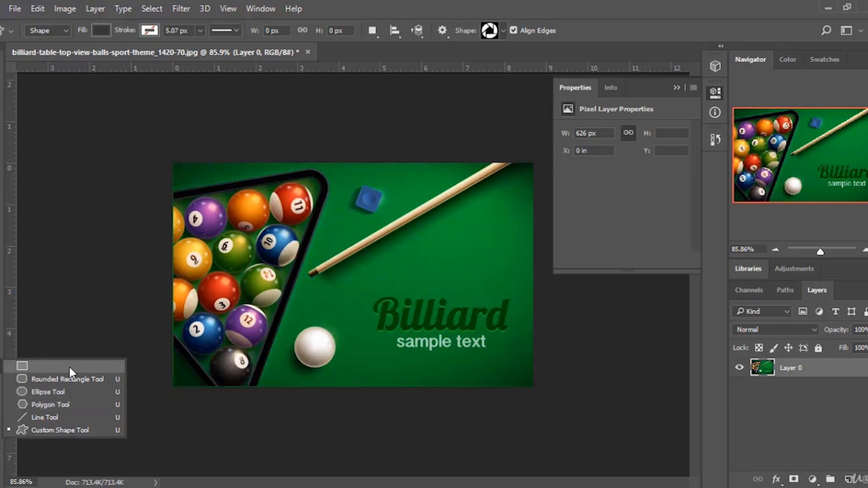
{"action": "left_click", "coordinate": [47, 392]}
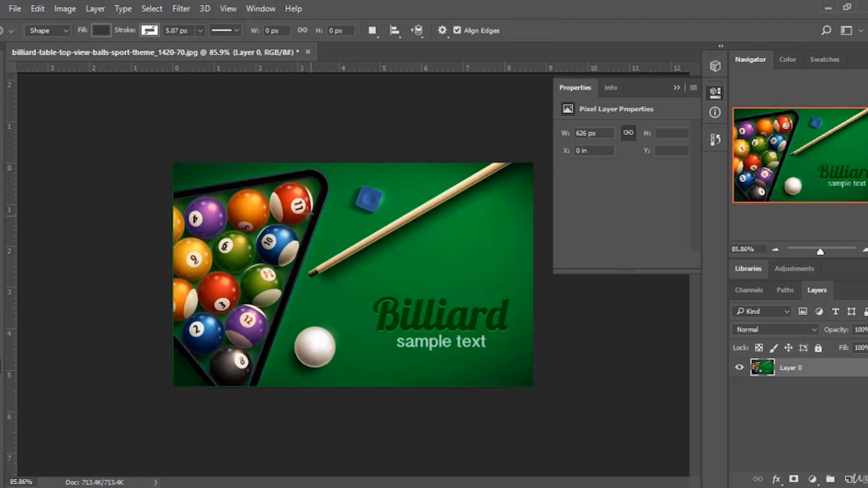
{"action": "left_click_drag", "start_coordinate": [270, 220], "coordinate": [423, 366]}
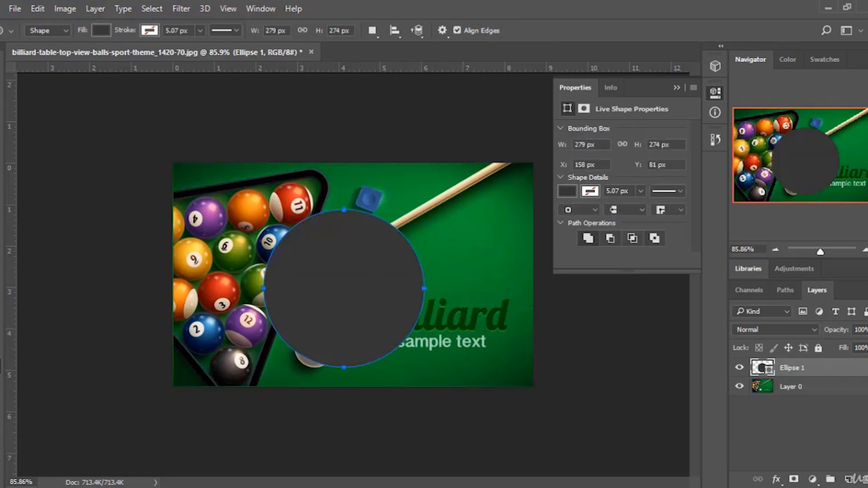
Lower the ellipse layer's opacity to 66% and change its fill color to white (ffffff).
{"action": "left_click", "coordinate": [867, 330]}
{"action": "left_click_drag", "start_coordinate": [867, 347], "coordinate": [859, 347]}
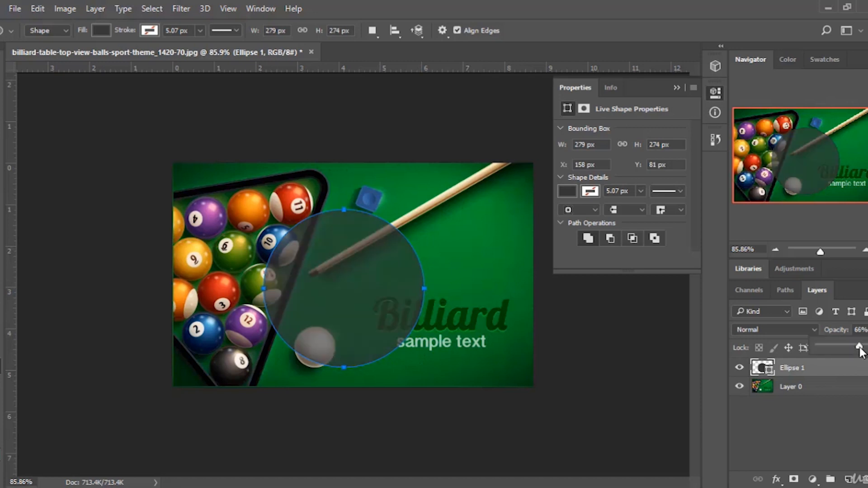
{"action": "double_click", "coordinate": [763, 369]}
{"action": "type", "text": "ffffff"}
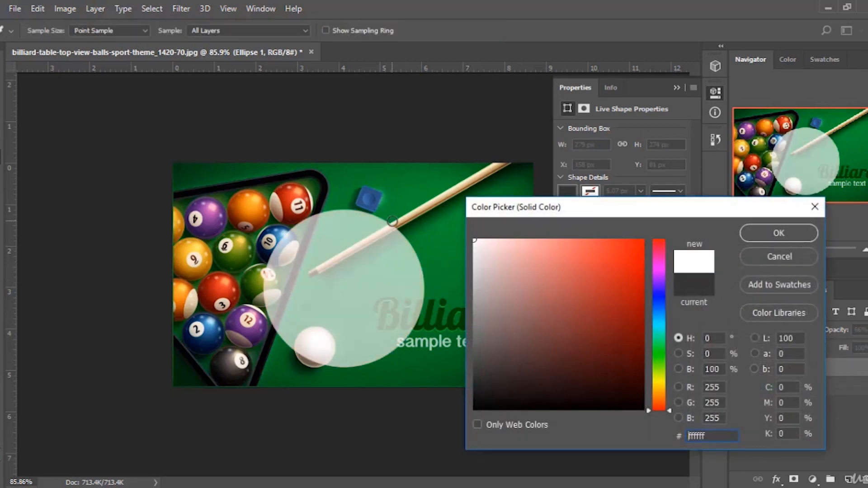
{"action": "left_click", "coordinate": [770, 235]}
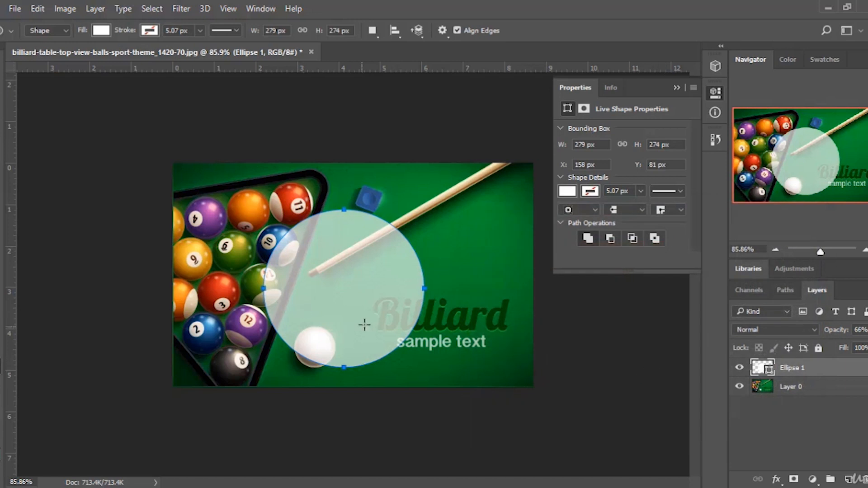
Nudge the white ellipse slightly with the Move tool, then delete its layer.
{"action": "key", "text": "v"}
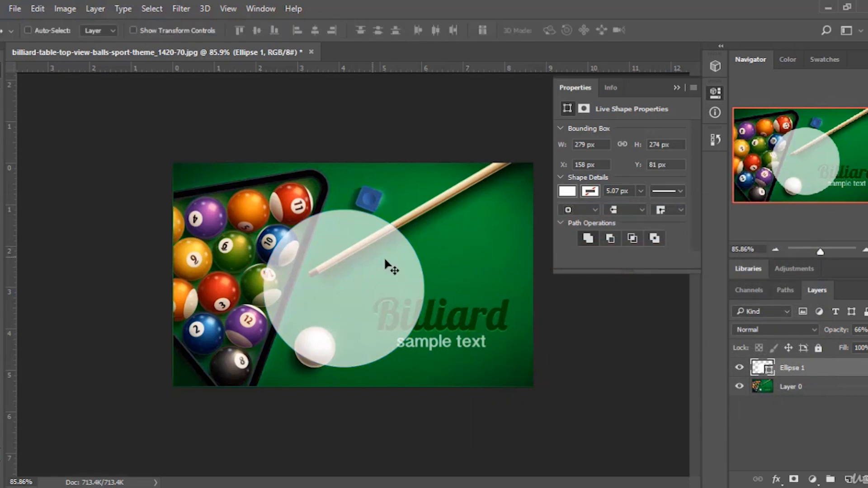
{"action": "mouse_move", "coordinate": [380, 280]}
{"action": "left_mouse_down"}
{"action": "mouse_move", "coordinate": [371, 251]}
{"action": "mouse_move", "coordinate": [364, 283]}
{"action": "mouse_move", "coordinate": [368, 260]}
{"action": "mouse_move", "coordinate": [377, 266]}
{"action": "left_mouse_up"}
{"action": "key", "text": "Delete"}
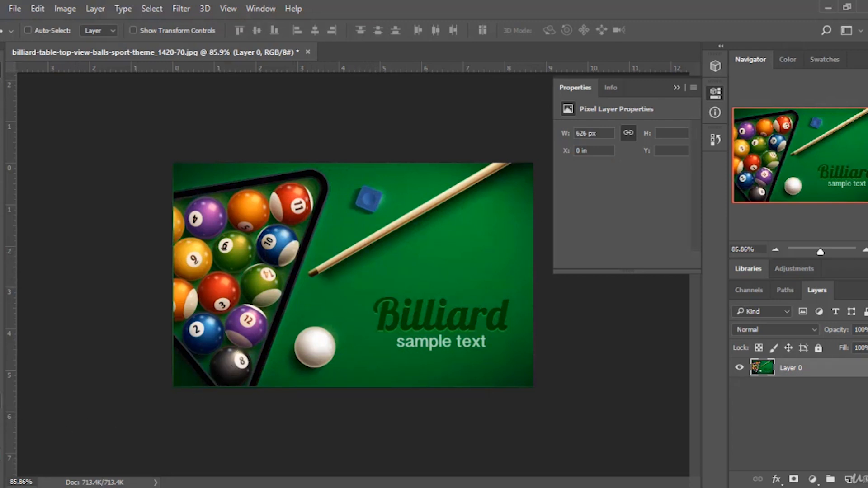
Zoom in to 200% and back to about 122%, then collapse the Properties panel.
{"action": "key", "text": "z"}
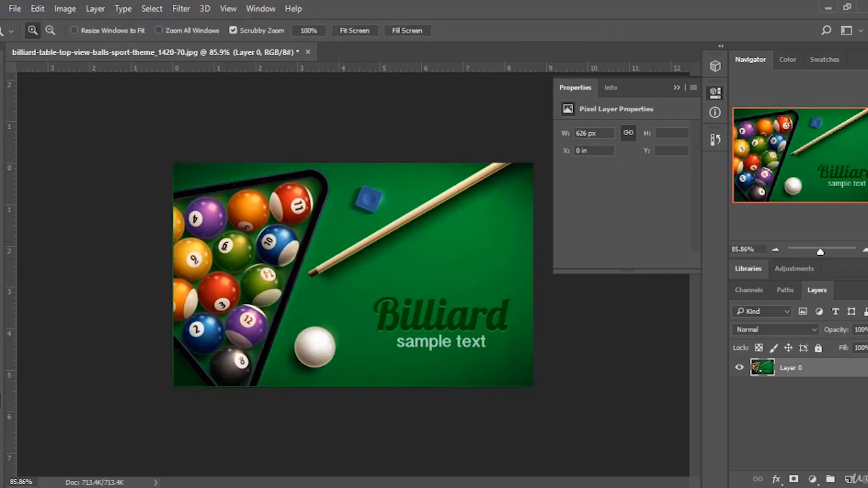
{"action": "left_click", "coordinate": [361, 259]}
{"action": "left_click", "coordinate": [383, 267]}
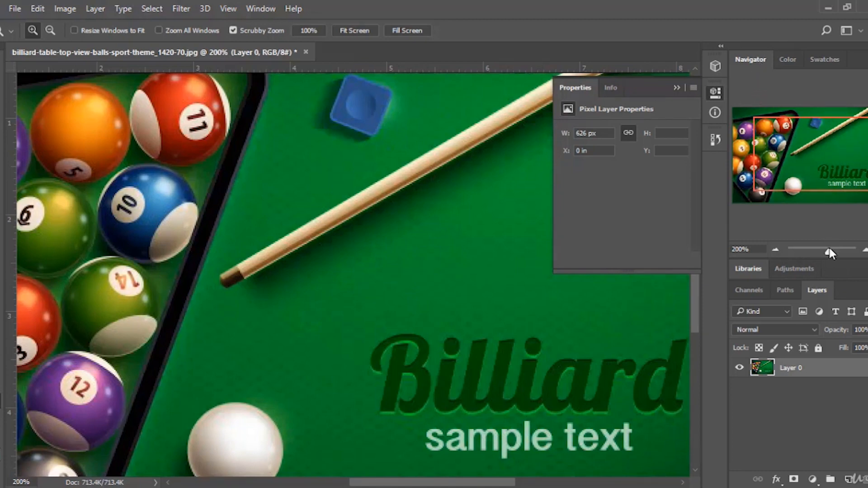
{"action": "mouse_move", "coordinate": [828, 252]}
{"action": "left_mouse_down"}
{"action": "mouse_move", "coordinate": [810, 254]}
{"action": "mouse_move", "coordinate": [833, 255]}
{"action": "mouse_move", "coordinate": [814, 254]}
{"action": "mouse_move", "coordinate": [824, 257]}
{"action": "left_mouse_up"}
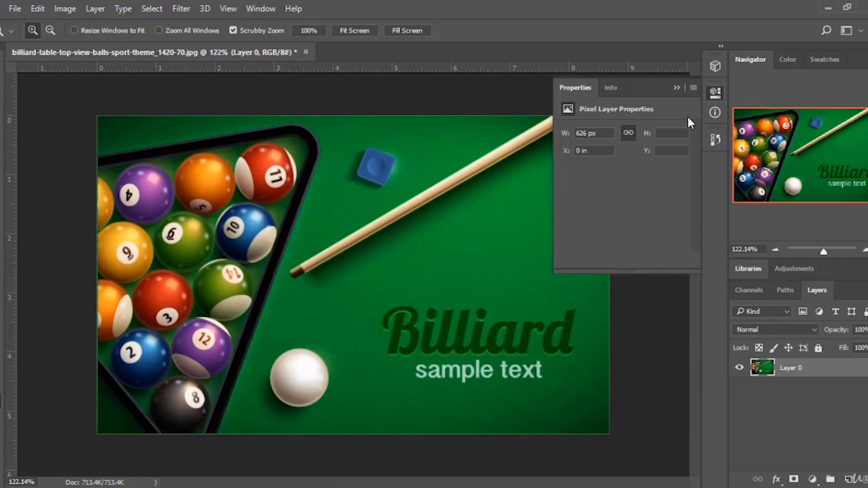
{"action": "left_click", "coordinate": [676, 87]}
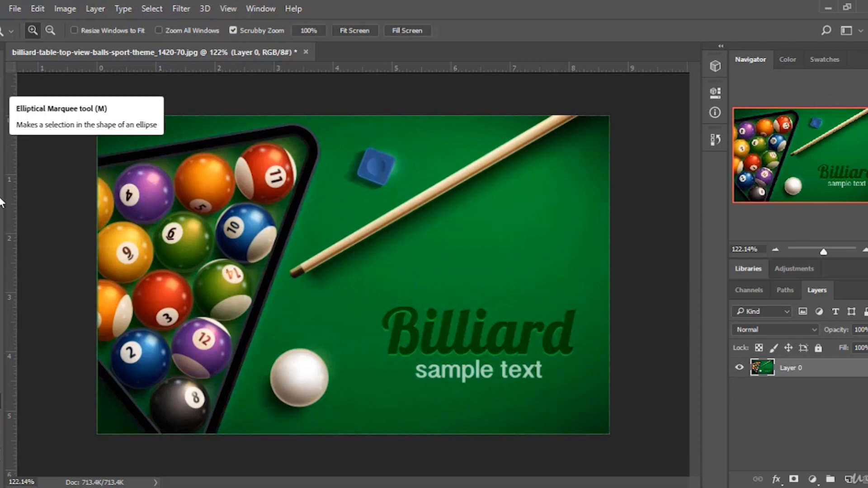
Review the Elliptical Marquee, Crop, shape and Pen tools in the toolbox.
{"action": "left_click", "coordinate": [1, 89]}
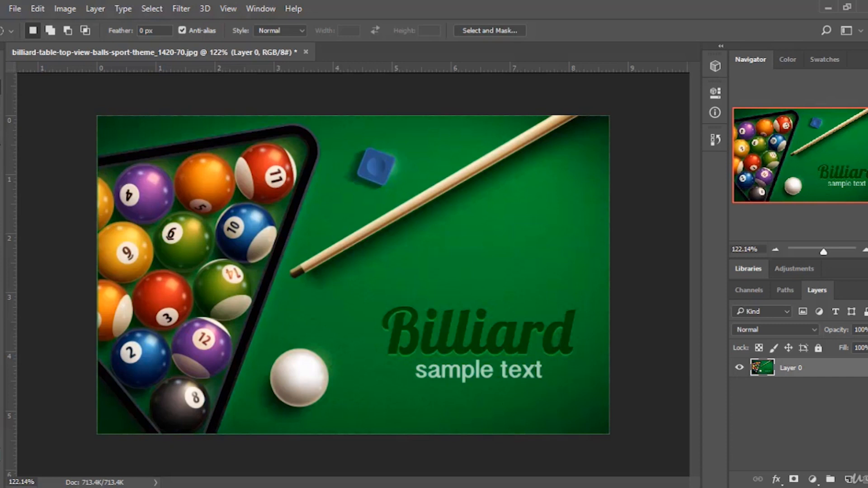
{"action": "left_click", "coordinate": [1, 140]}
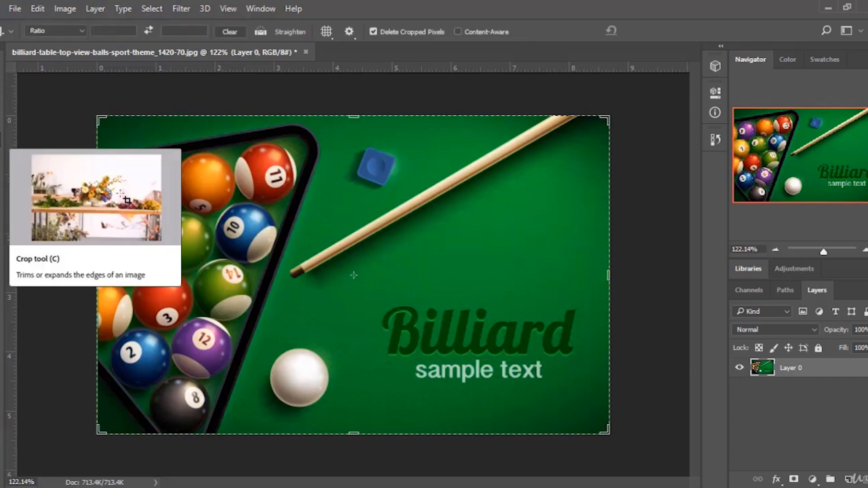
{"action": "key", "text": "m"}
{"action": "key", "text": "c"}
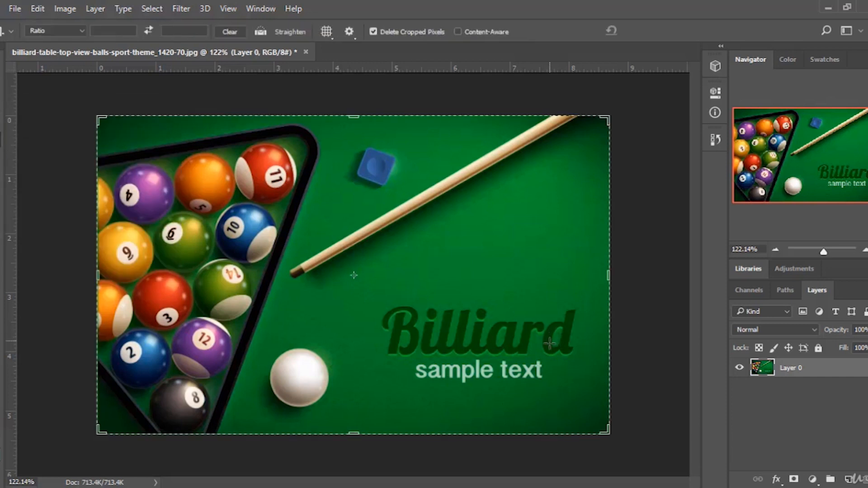
{"action": "left_click", "coordinate": [1, 75]}
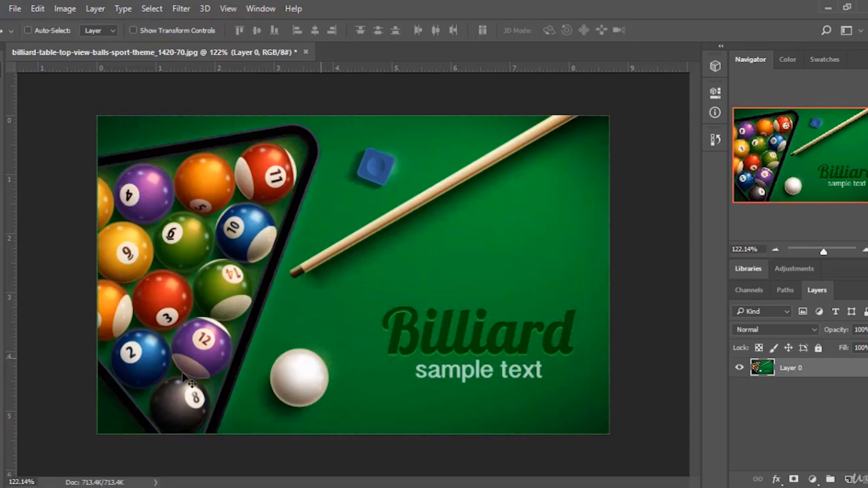
{"action": "key", "text": "u"}
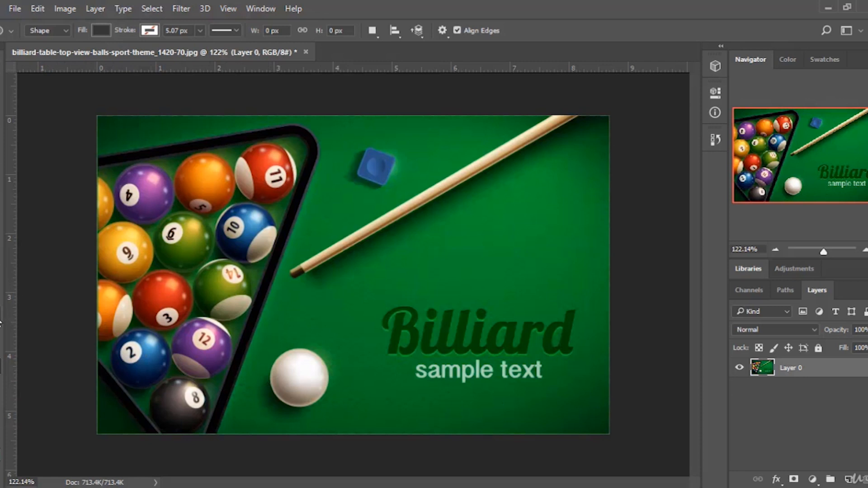
{"action": "key", "text": "p"}
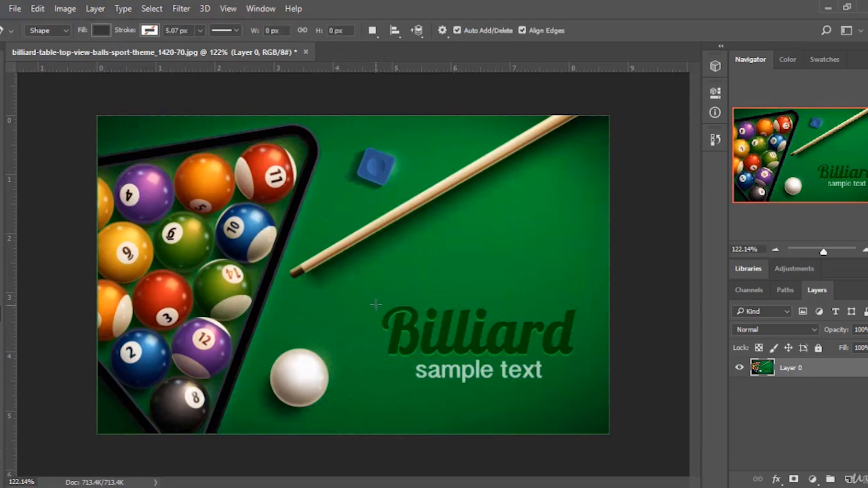
{"action": "left_click", "coordinate": [1, 87]}
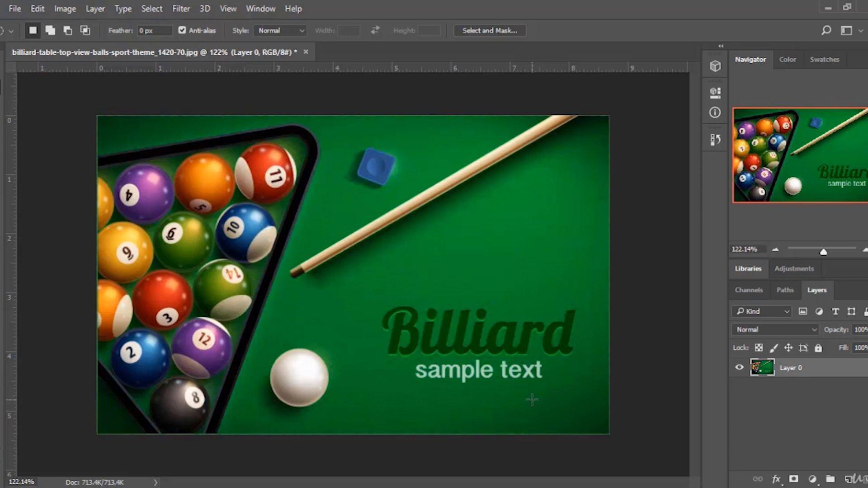
{"action": "left_click", "coordinate": [556, 487]}
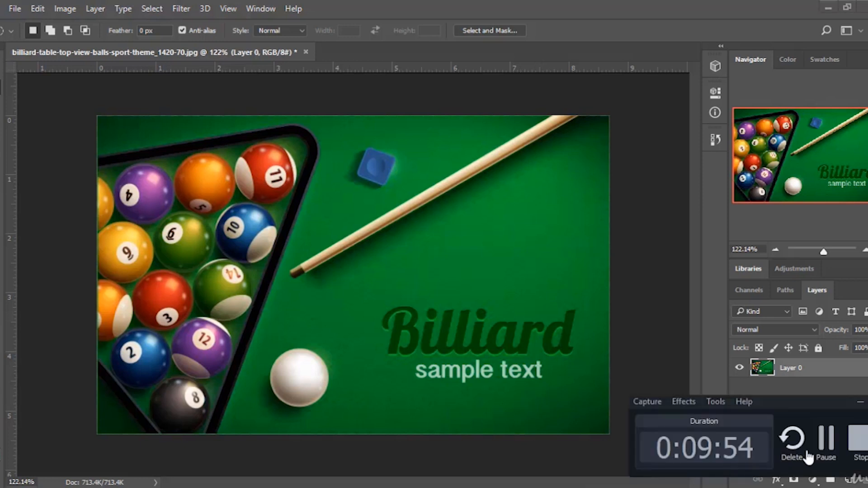
{"action": "left_click", "coordinate": [851, 448]}
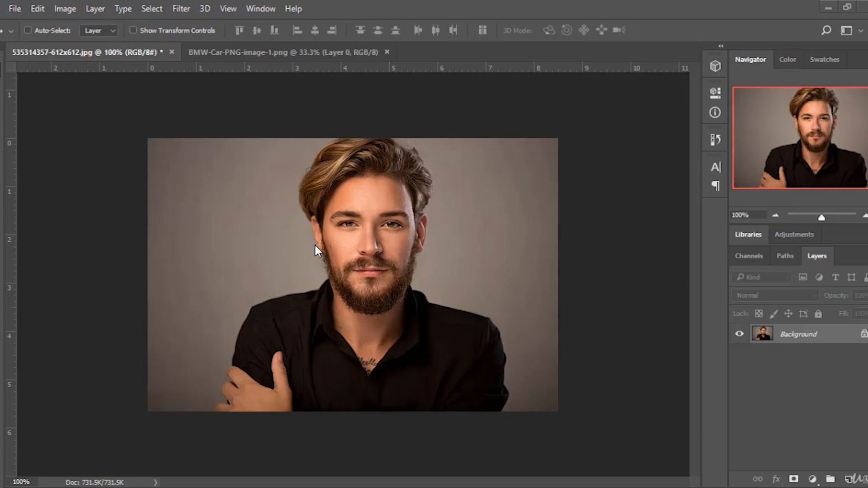
Browse the Image menu's Adjustments submenu and Mode options on the portrait photo.
{"action": "left_click", "coordinate": [72, 9]}
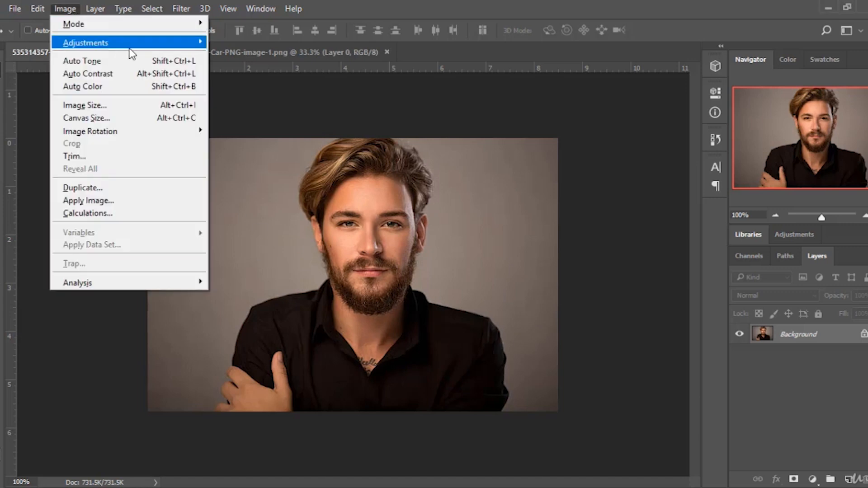
{"action": "mouse_move", "coordinate": [144, 49]}
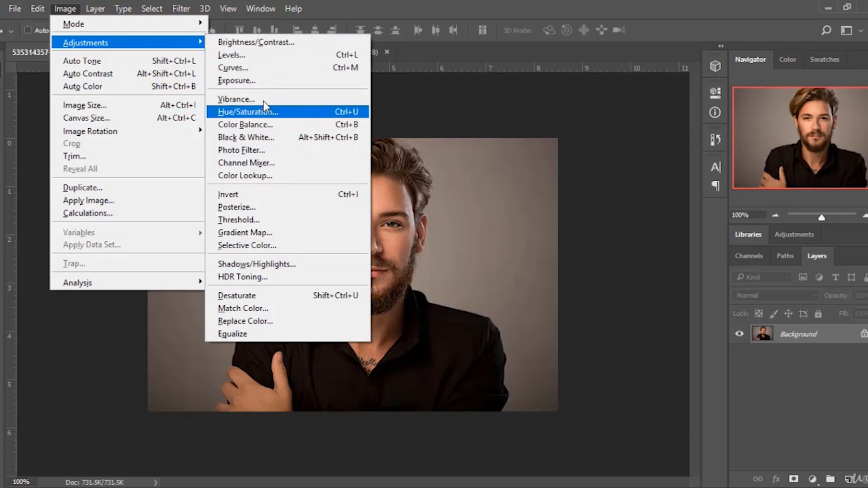
{"action": "left_click", "coordinate": [340, 1]}
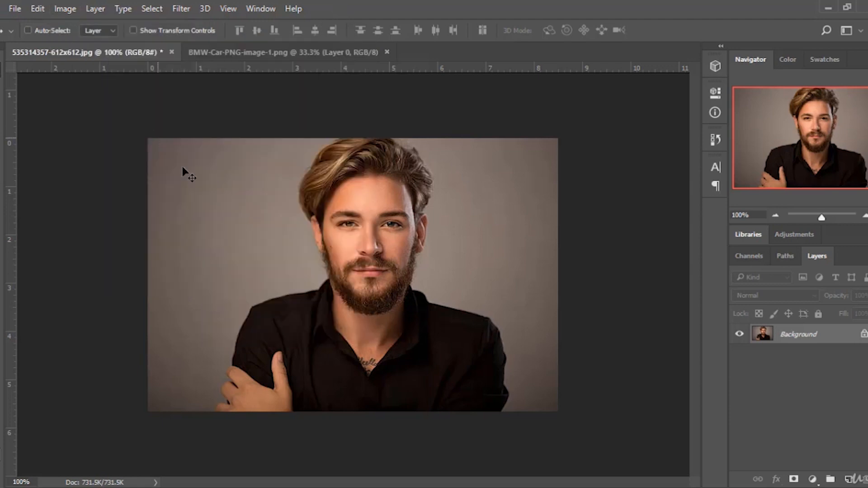
{"action": "left_click", "coordinate": [66, 9]}
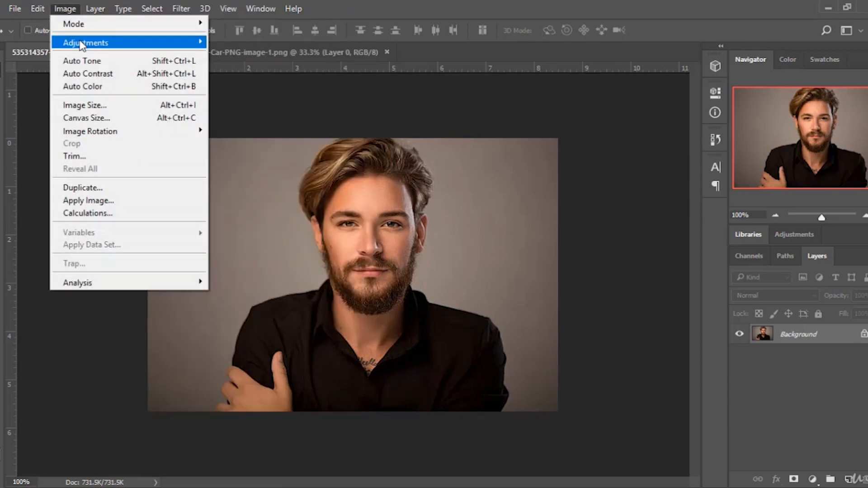
{"action": "mouse_move", "coordinate": [80, 41]}
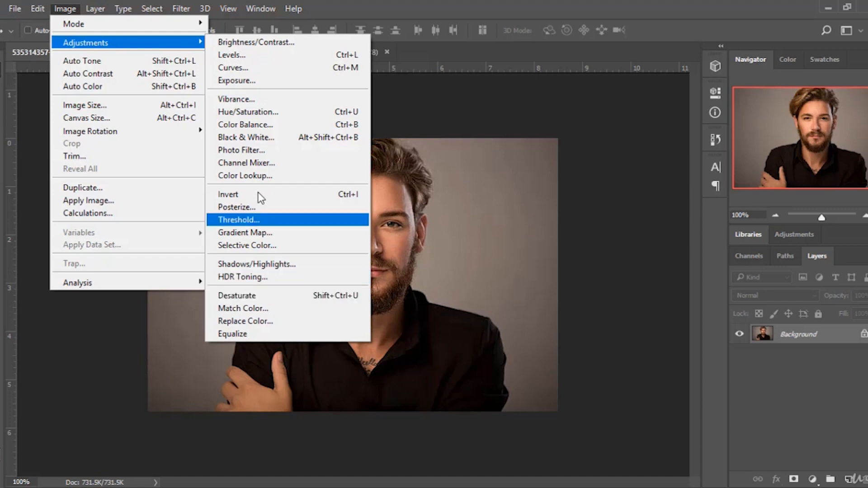
{"action": "mouse_move", "coordinate": [261, 9]}
{"action": "mouse_move", "coordinate": [75, 14]}
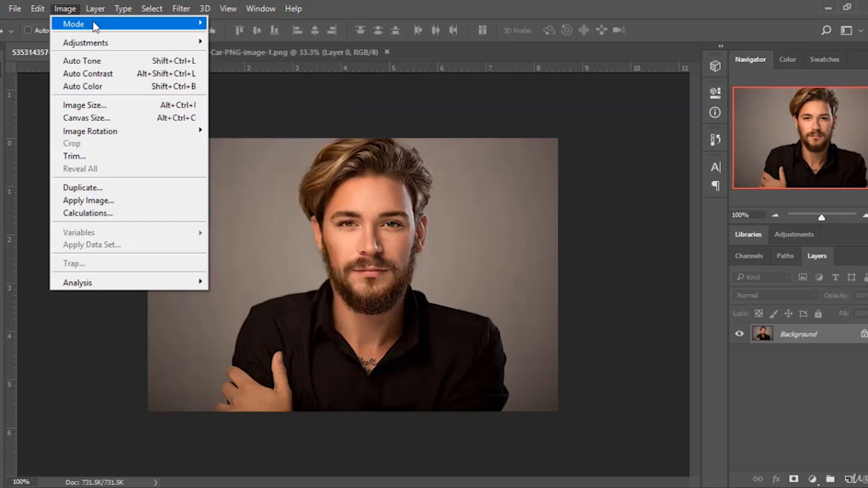
{"action": "left_click", "coordinate": [517, 11]}
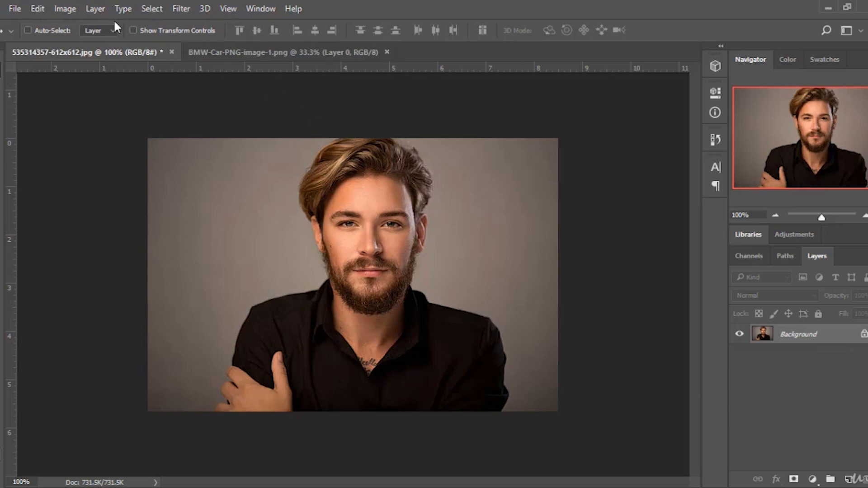
Open Brightness/Contrast on the portrait and raise Brightness to 55.
{"action": "left_click", "coordinate": [64, 9]}
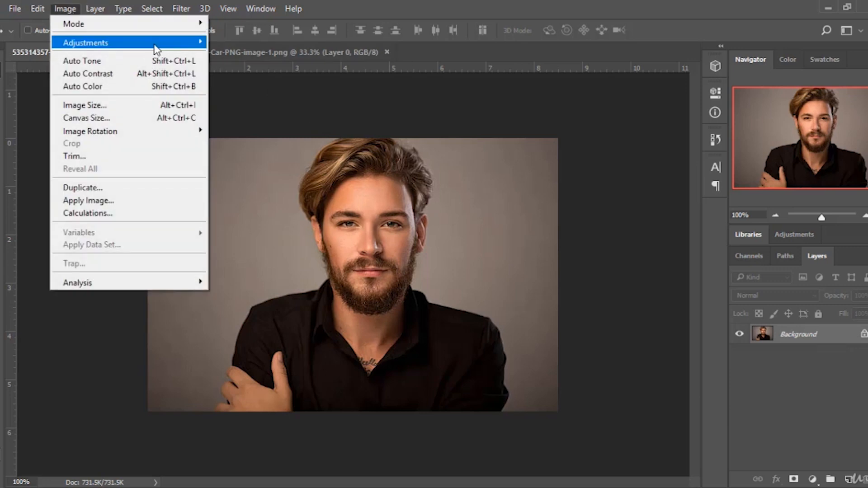
{"action": "mouse_move", "coordinate": [156, 45]}
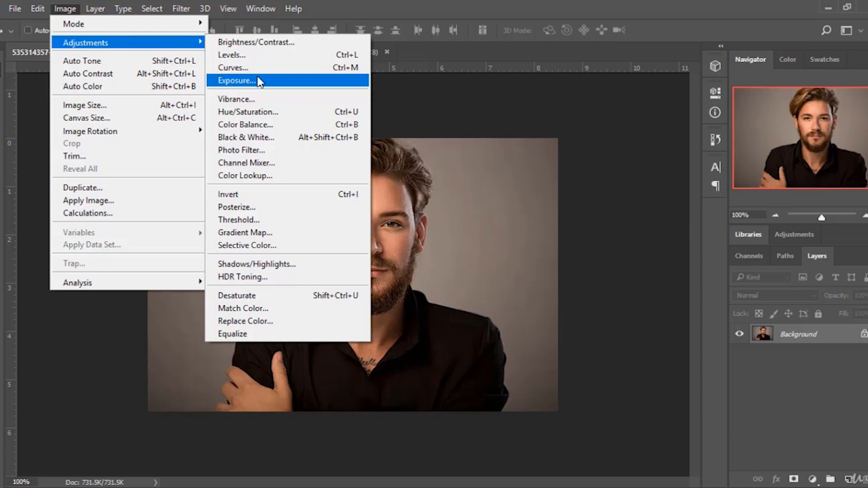
{"action": "left_click", "coordinate": [286, 45]}
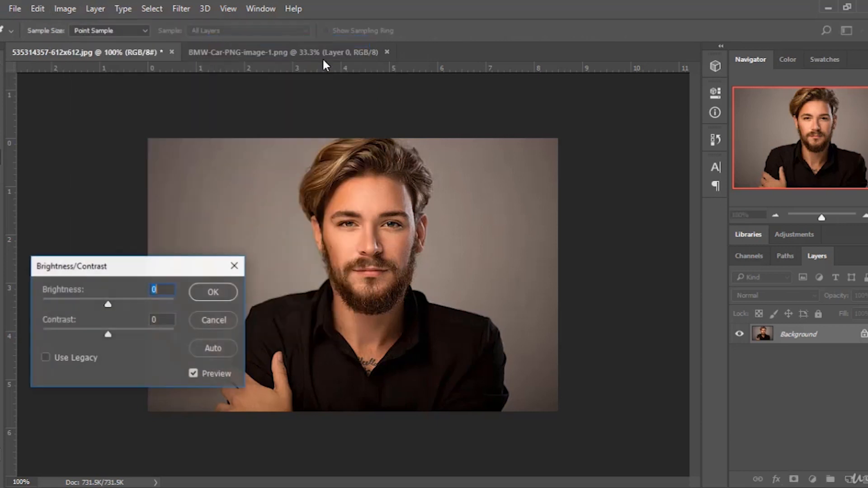
{"action": "left_click_drag", "start_coordinate": [147, 266], "coordinate": [650, 167]}
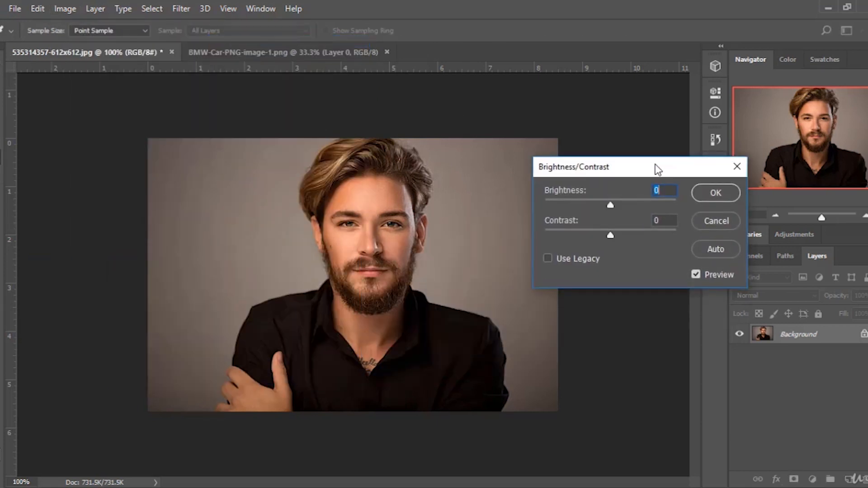
{"action": "left_click_drag", "start_coordinate": [614, 207], "coordinate": [635, 207]}
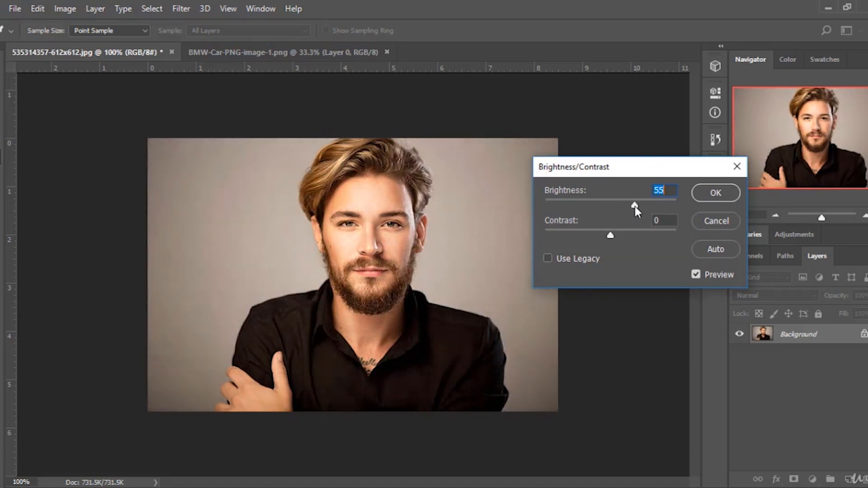
Try Brightness at -49 while toggling Preview, then reset Brightness to 0.
{"action": "left_click", "coordinate": [696, 275]}
{"action": "left_click", "coordinate": [695, 275]}
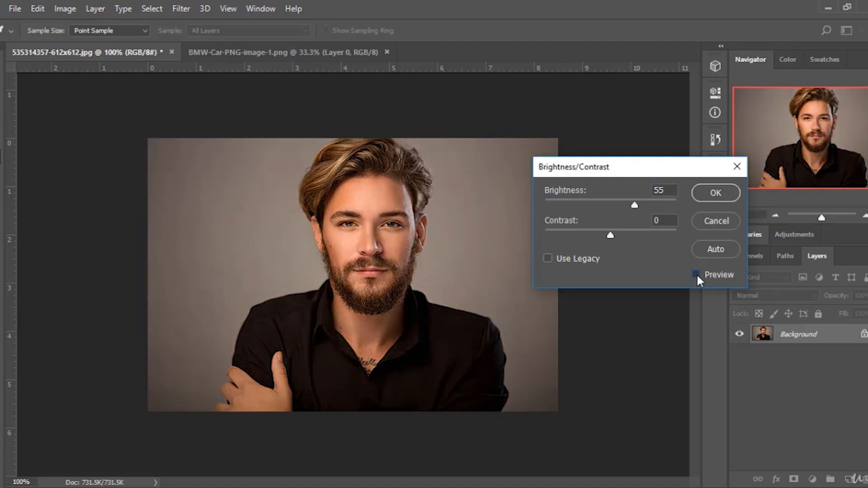
{"action": "left_click_drag", "start_coordinate": [635, 207], "coordinate": [589, 207]}
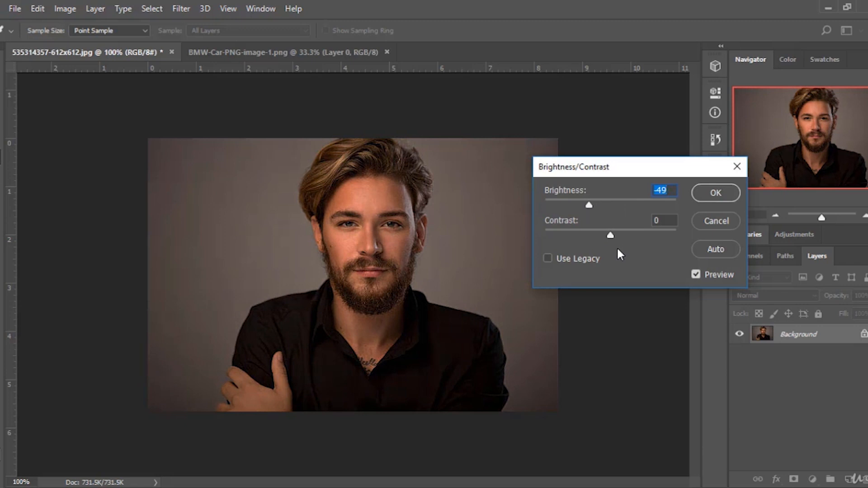
{"action": "left_click", "coordinate": [696, 274]}
{"action": "left_click", "coordinate": [696, 275]}
{"action": "left_click_drag", "start_coordinate": [589, 205], "coordinate": [612, 207]}
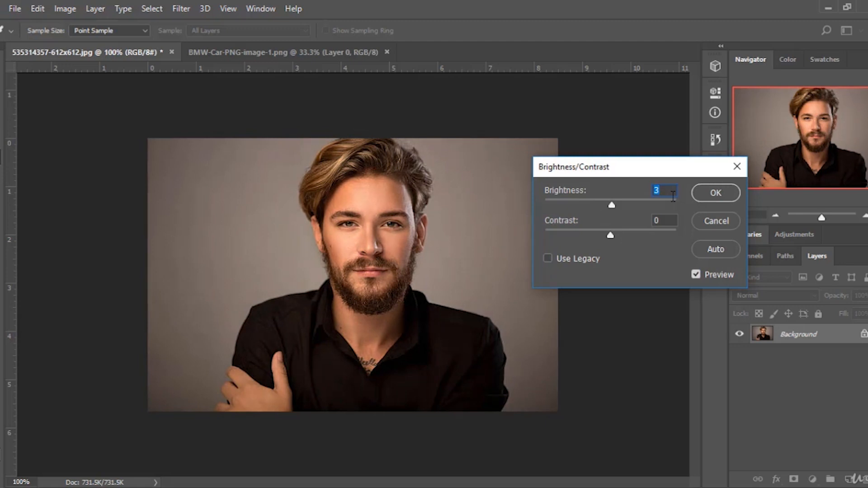
{"action": "type", "text": "0"}
Try Contrast at 94 and then 70 while toggling Preview, then reset Contrast to 0.
{"action": "left_click_drag", "start_coordinate": [611, 235], "coordinate": [672, 235]}
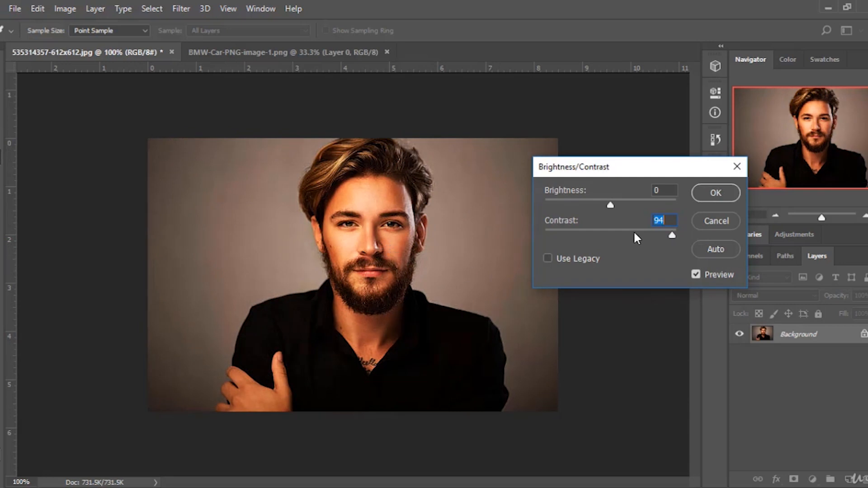
{"action": "mouse_move", "coordinate": [661, 234]}
{"action": "left_mouse_down"}
{"action": "mouse_move", "coordinate": [622, 235]}
{"action": "mouse_move", "coordinate": [657, 235]}
{"action": "left_mouse_up"}
{"action": "left_click", "coordinate": [696, 272]}
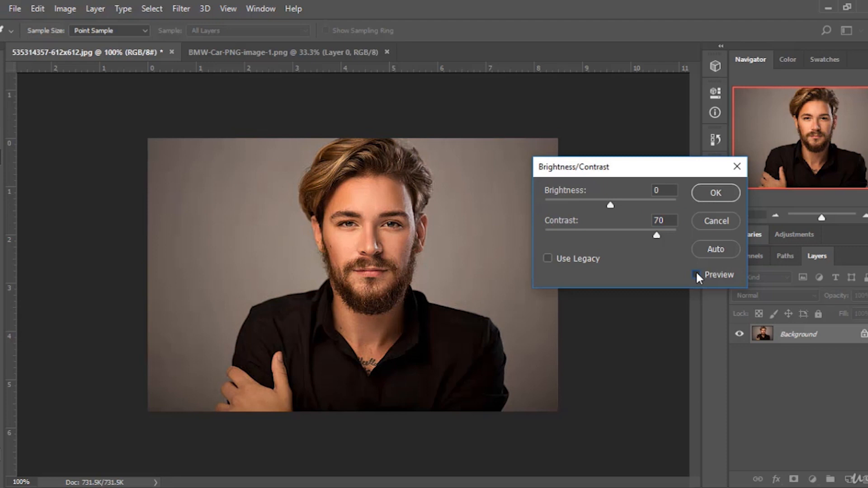
{"action": "left_click", "coordinate": [696, 271]}
{"action": "left_click_drag", "start_coordinate": [652, 237], "coordinate": [608, 232]}
{"action": "type", "text": "0"}
Try Brightness at 150 and 35 while toggling Preview, then set it to 23.
{"action": "left_click_drag", "start_coordinate": [610, 204], "coordinate": [676, 204]}
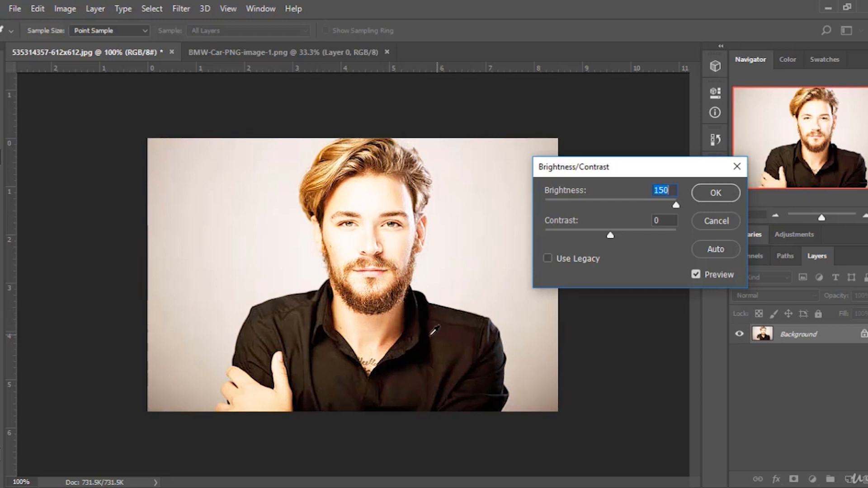
{"action": "left_click_drag", "start_coordinate": [675, 206], "coordinate": [626, 207]}
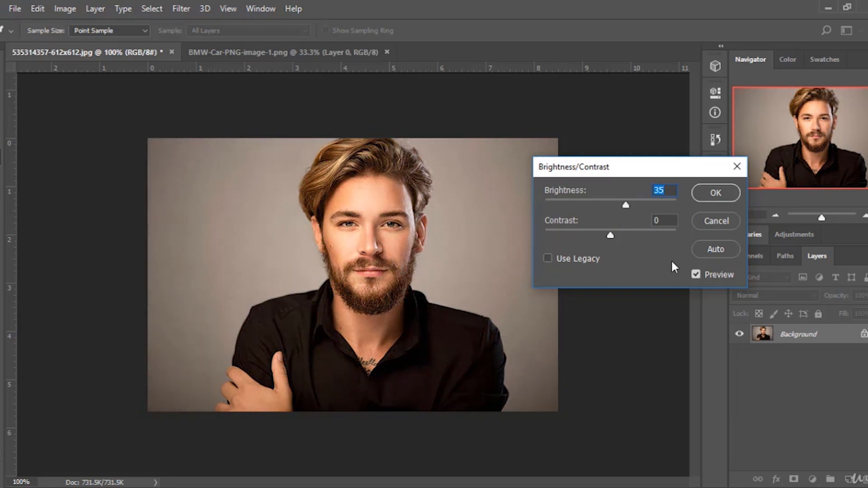
{"action": "left_click", "coordinate": [695, 275]}
{"action": "left_click", "coordinate": [695, 275]}
{"action": "mouse_move", "coordinate": [627, 208]}
{"action": "left_mouse_down"}
{"action": "mouse_move", "coordinate": [659, 207]}
{"action": "mouse_move", "coordinate": [619, 206]}
{"action": "left_mouse_up"}
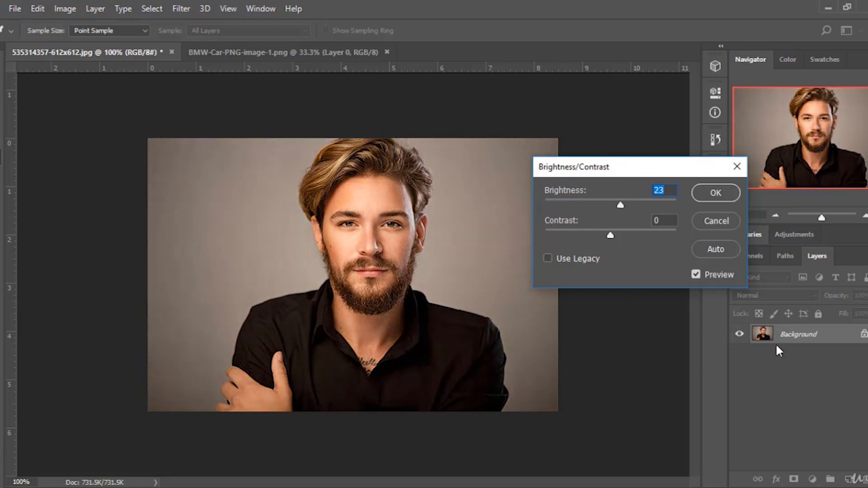
Apply Brightness/Contrast with Brightness set to 29, comparing the result with Preview on and off.
{"action": "left_click", "coordinate": [696, 275]}
{"action": "left_click", "coordinate": [696, 274]}
{"action": "left_click", "coordinate": [696, 276]}
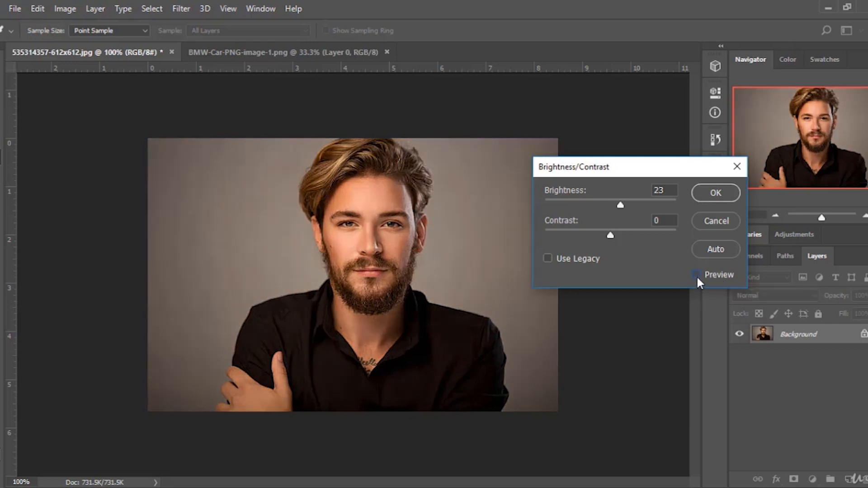
{"action": "left_click", "coordinate": [696, 277]}
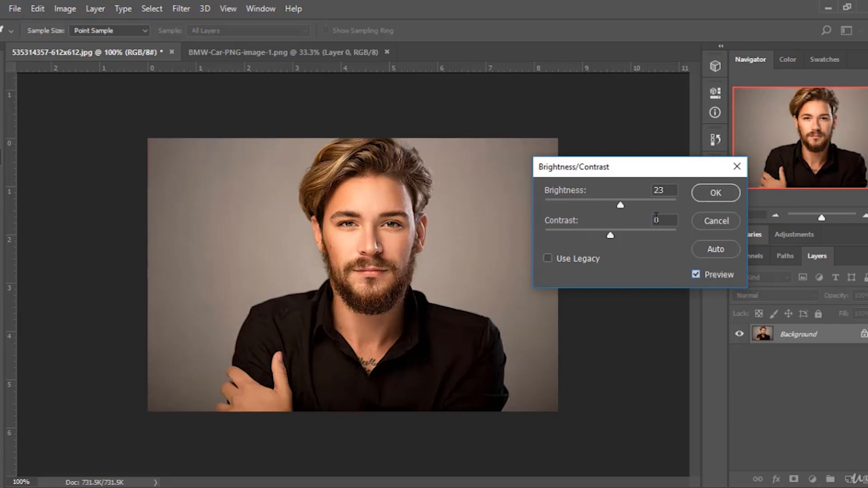
{"action": "left_click_drag", "start_coordinate": [620, 205], "coordinate": [630, 210]}
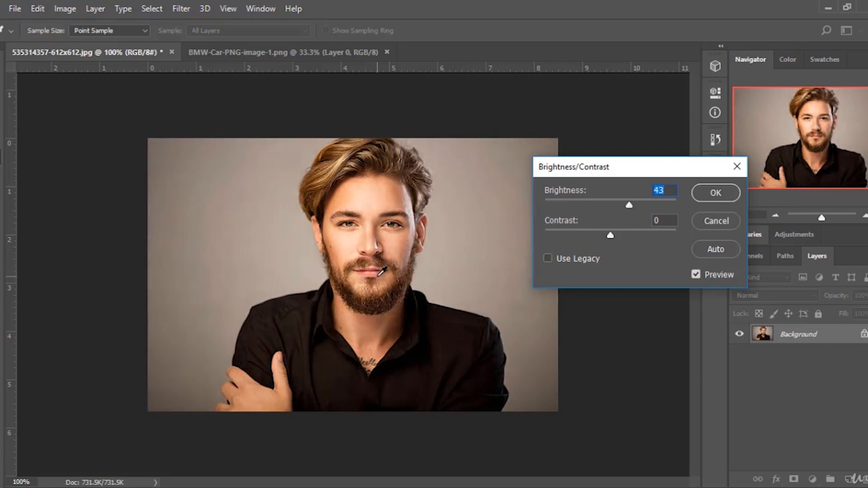
{"action": "left_click", "coordinate": [696, 275]}
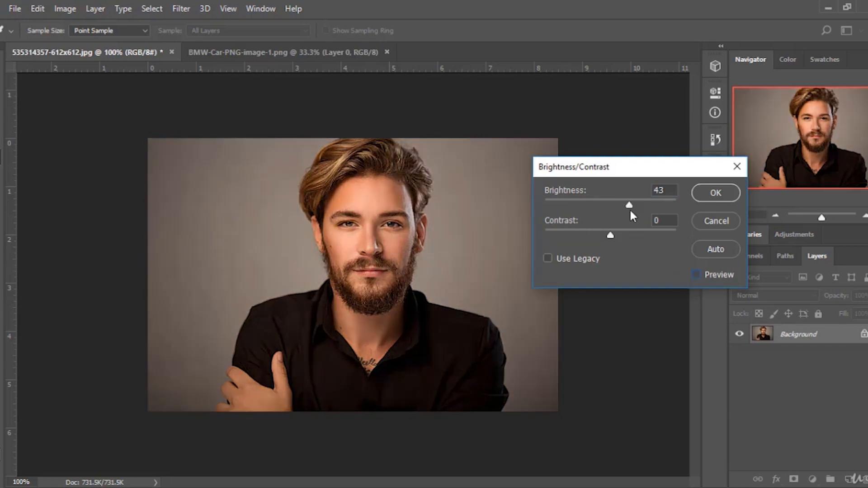
{"action": "mouse_move", "coordinate": [629, 205]}
{"action": "left_mouse_down"}
{"action": "mouse_move", "coordinate": [607, 206]}
{"action": "mouse_move", "coordinate": [623, 206]}
{"action": "left_mouse_up"}
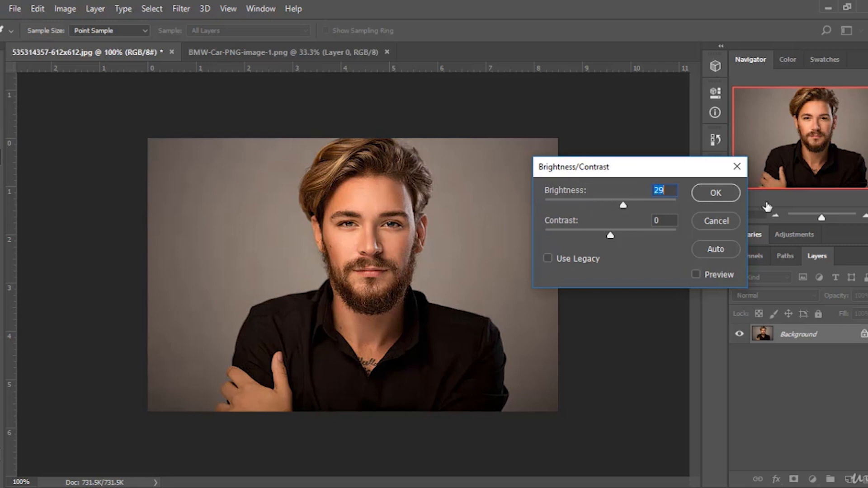
{"action": "left_click", "coordinate": [697, 277]}
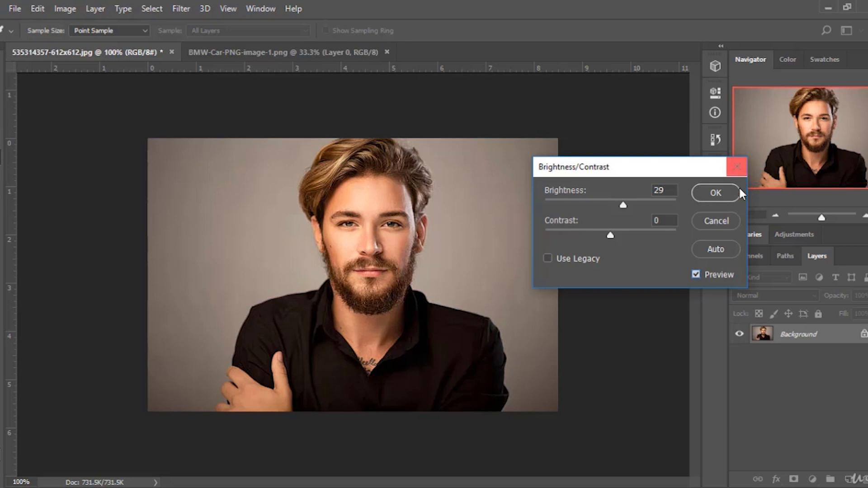
{"action": "left_click", "coordinate": [714, 193]}
Revert the Brightness/Contrast change by returning to the Open state in History.
{"action": "key", "text": "v"}
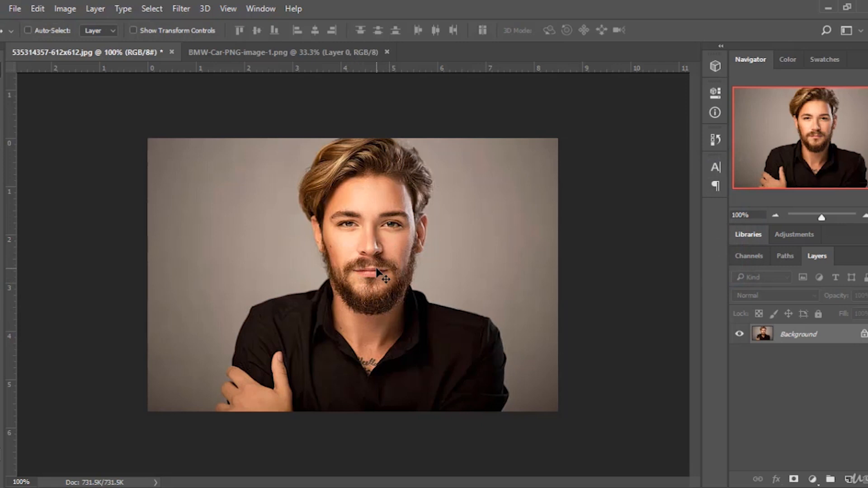
{"action": "left_click", "coordinate": [714, 139]}
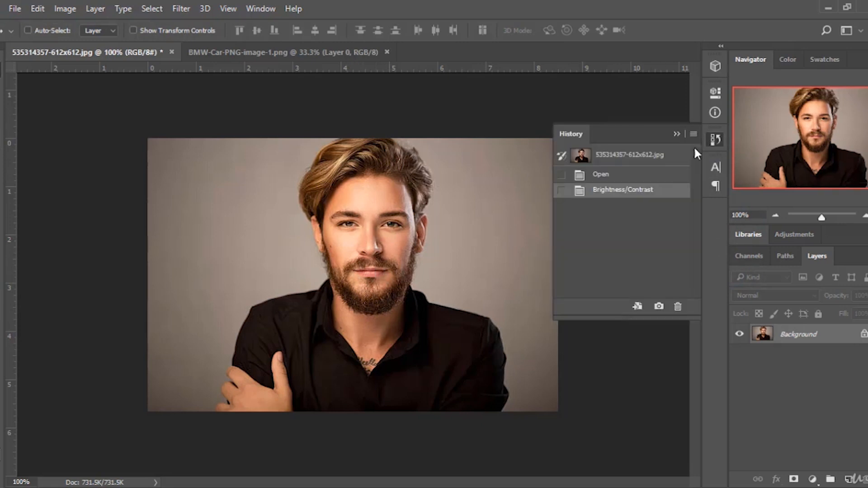
{"action": "left_click", "coordinate": [615, 176]}
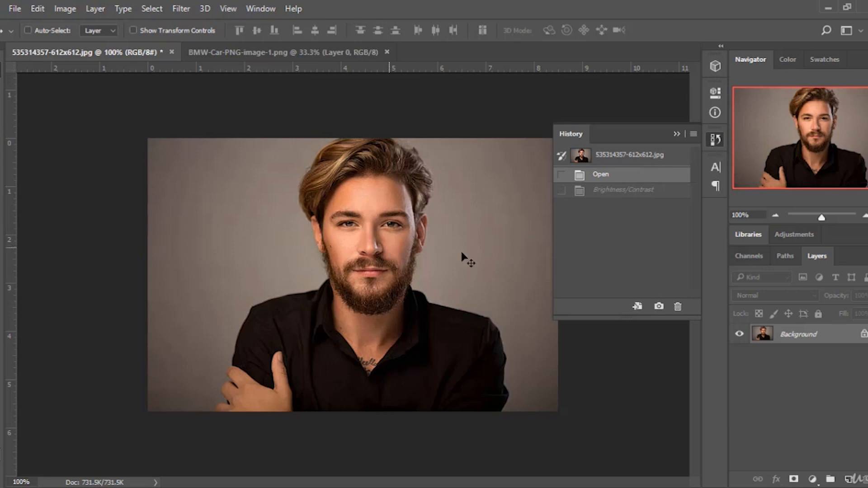
{"action": "left_click", "coordinate": [642, 156]}
{"action": "left_click", "coordinate": [677, 135]}
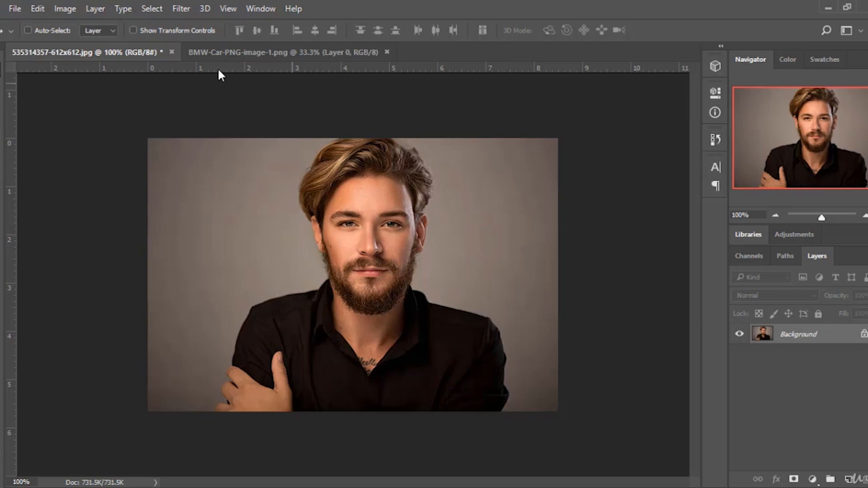
Try Levels with the white input at 235 and midtone at 1.08, then cancel the dialog.
{"action": "left_click", "coordinate": [65, 9]}
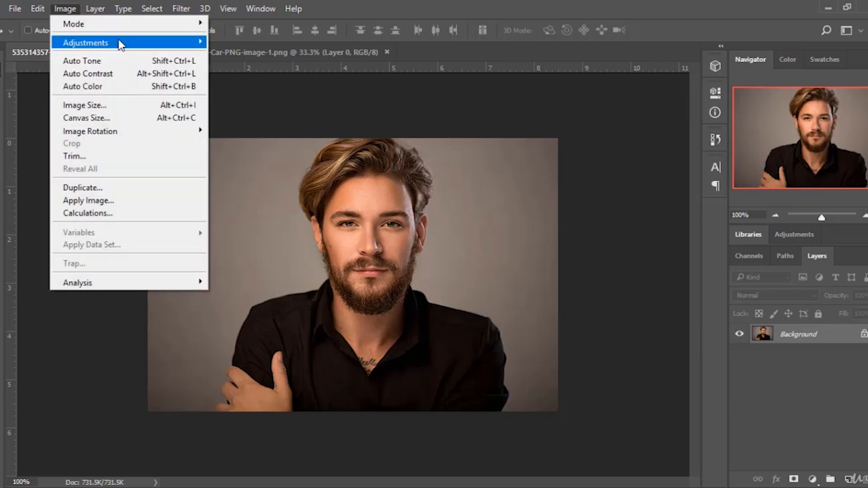
{"action": "mouse_move", "coordinate": [118, 43]}
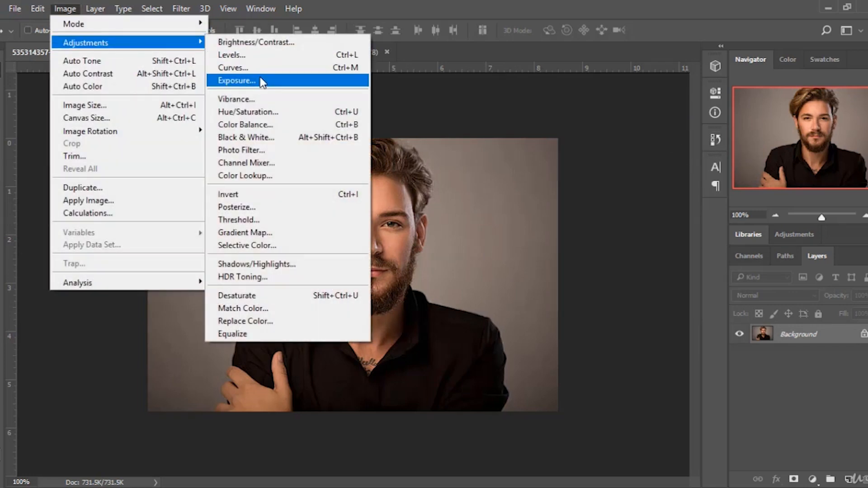
{"action": "left_click", "coordinate": [231, 54]}
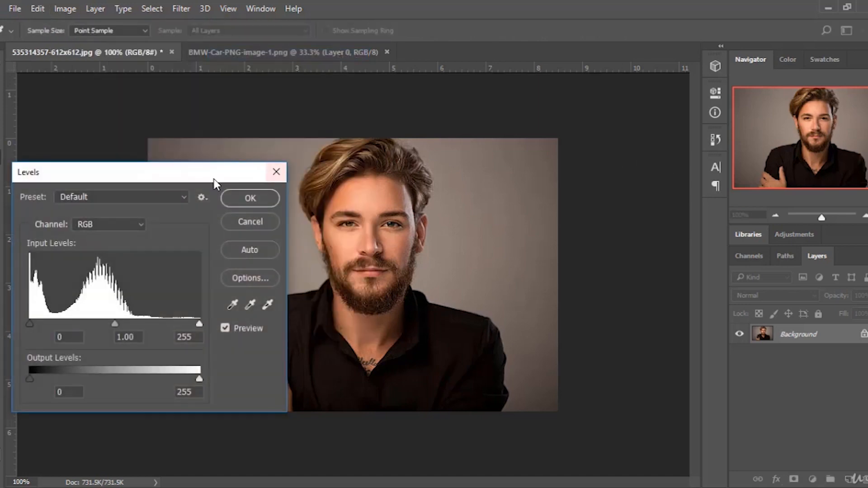
{"action": "left_click_drag", "start_coordinate": [249, 171], "coordinate": [744, 127]}
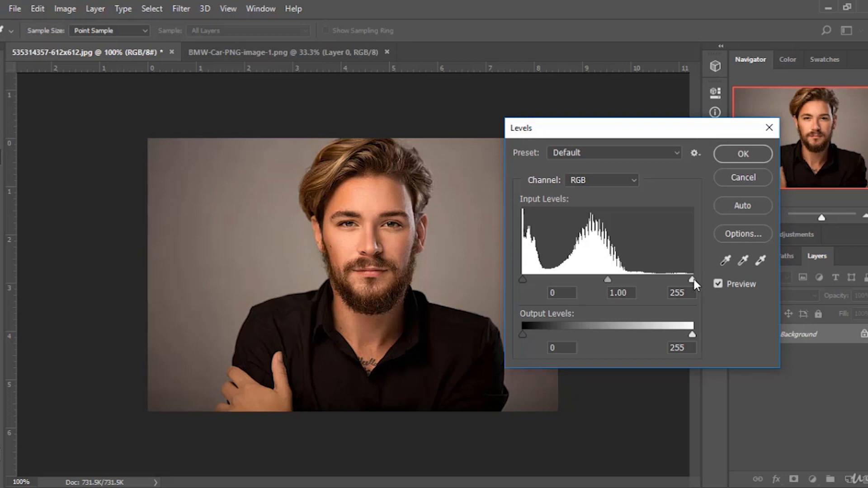
{"action": "mouse_move", "coordinate": [693, 280]}
{"action": "left_mouse_down"}
{"action": "mouse_move", "coordinate": [658, 280]}
{"action": "mouse_move", "coordinate": [688, 279]}
{"action": "mouse_move", "coordinate": [661, 280]}
{"action": "mouse_move", "coordinate": [679, 279]}
{"action": "left_mouse_up"}
{"action": "mouse_move", "coordinate": [523, 279]}
{"action": "left_mouse_down"}
{"action": "mouse_move", "coordinate": [538, 278]}
{"action": "mouse_move", "coordinate": [515, 278]}
{"action": "left_mouse_up"}
{"action": "mouse_move", "coordinate": [595, 281]}
{"action": "left_mouse_down"}
{"action": "mouse_move", "coordinate": [580, 276]}
{"action": "mouse_move", "coordinate": [602, 279]}
{"action": "left_mouse_up"}
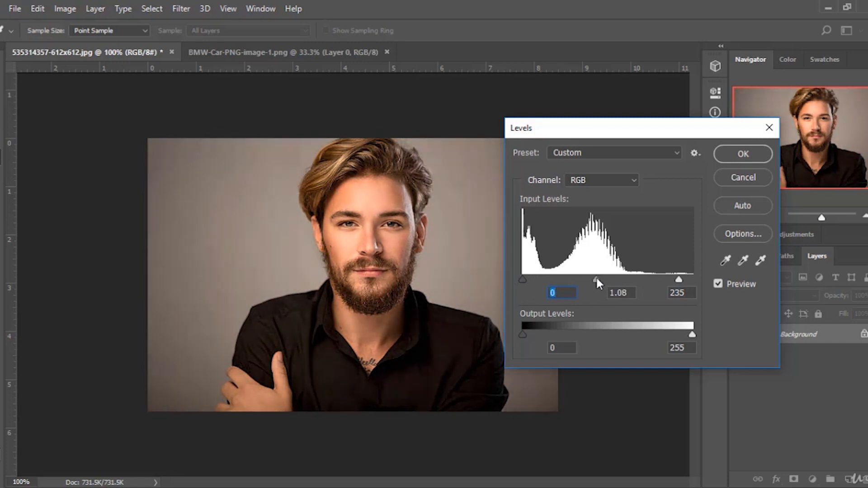
{"action": "left_click", "coordinate": [596, 279]}
{"action": "left_click", "coordinate": [746, 177]}
Brighten the portrait with Curves by bending the RGB curve up to a point at input 97, output 152.
{"action": "left_click", "coordinate": [67, 10]}
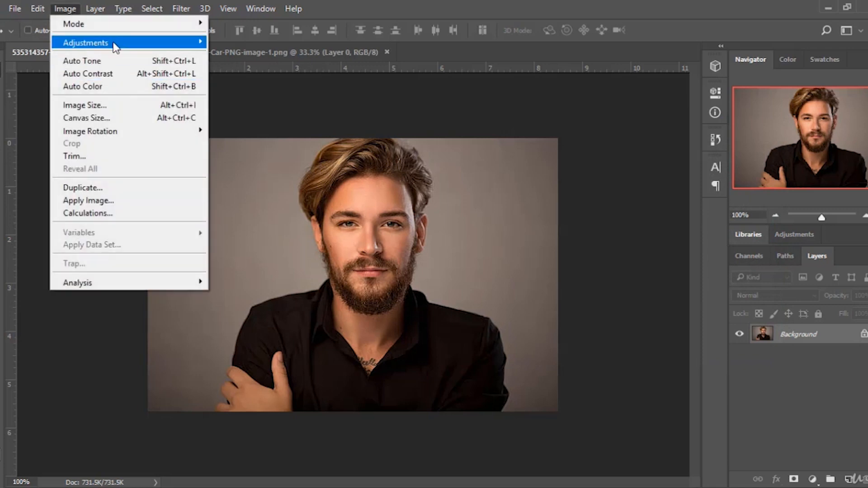
{"action": "mouse_move", "coordinate": [120, 43]}
{"action": "left_click", "coordinate": [248, 71]}
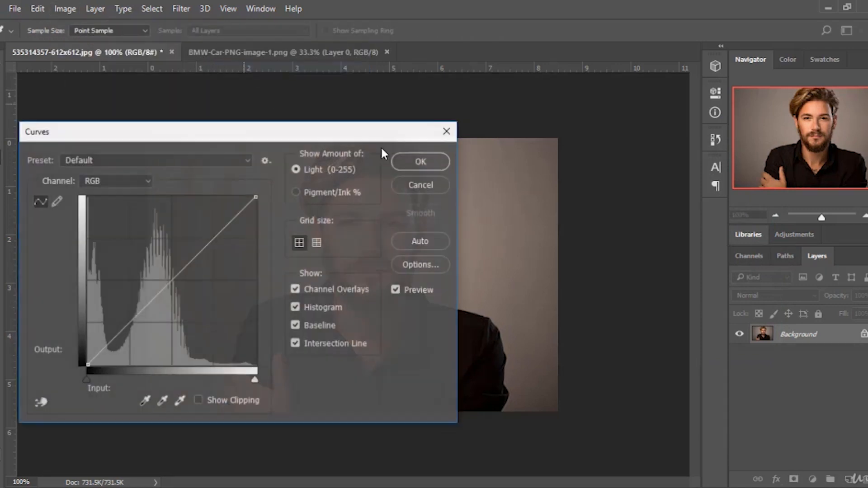
{"action": "left_click_drag", "start_coordinate": [273, 136], "coordinate": [761, 96]}
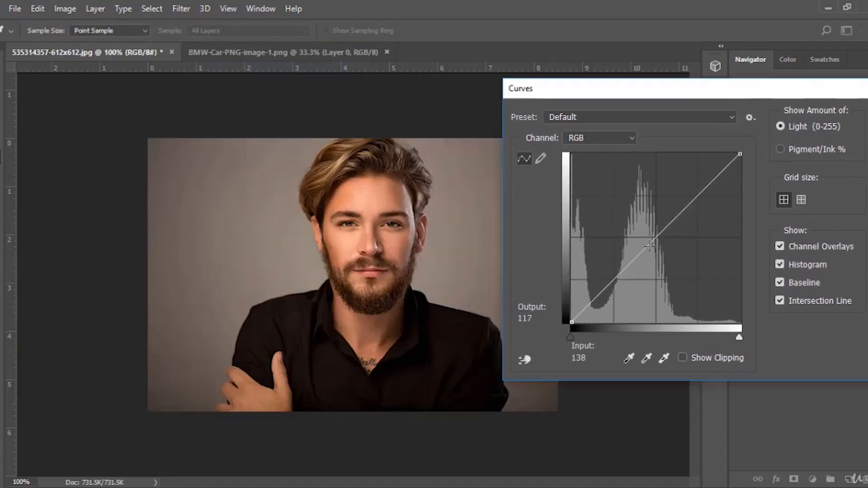
{"action": "left_click_drag", "start_coordinate": [650, 245], "coordinate": [637, 230]}
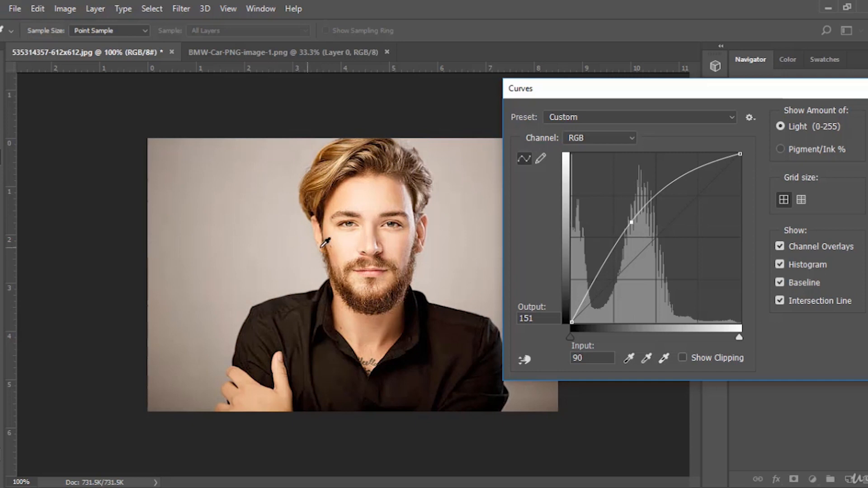
{"action": "mouse_move", "coordinate": [631, 220]}
{"action": "left_mouse_down"}
{"action": "mouse_move", "coordinate": [674, 256]}
{"action": "mouse_move", "coordinate": [637, 221]}
{"action": "left_mouse_up"}
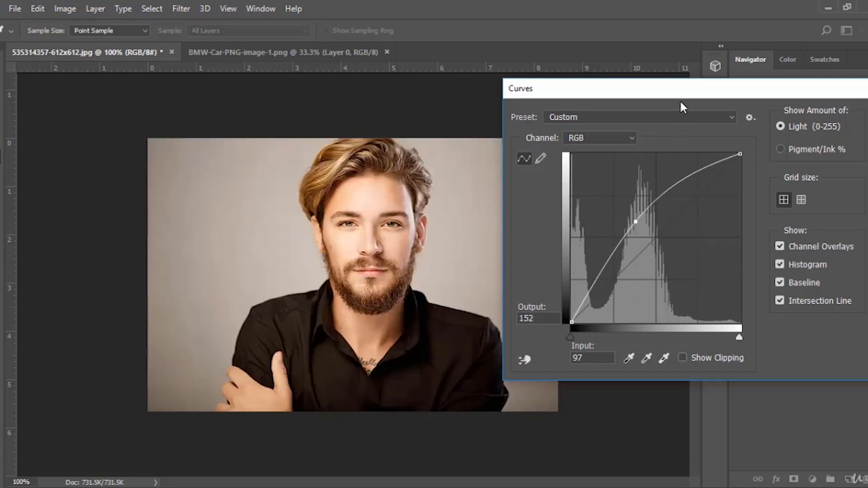
{"action": "left_click_drag", "start_coordinate": [679, 99], "coordinate": [547, 108]}
{"action": "left_click", "coordinate": [783, 138]}
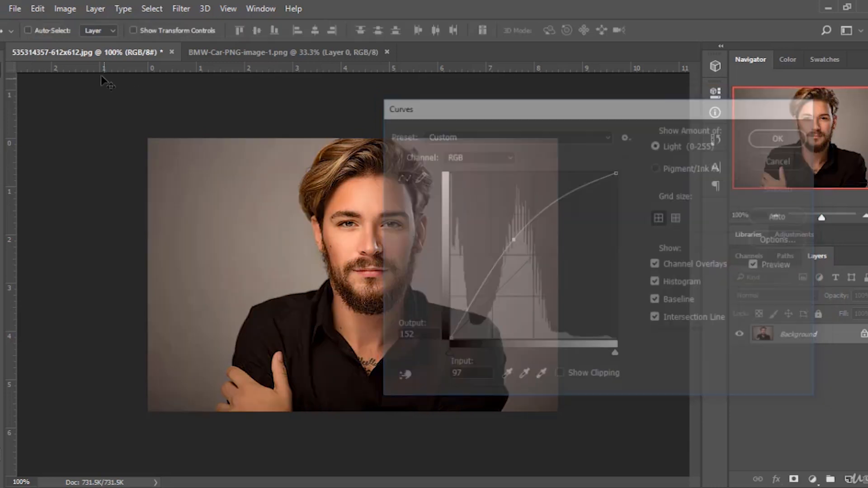
Try Exposure on the portrait, dragging Exposure between -0.31 and +0.05 with Preview toggled, then cancel the dialog.
{"action": "left_click", "coordinate": [64, 9]}
{"action": "mouse_move", "coordinate": [122, 47]}
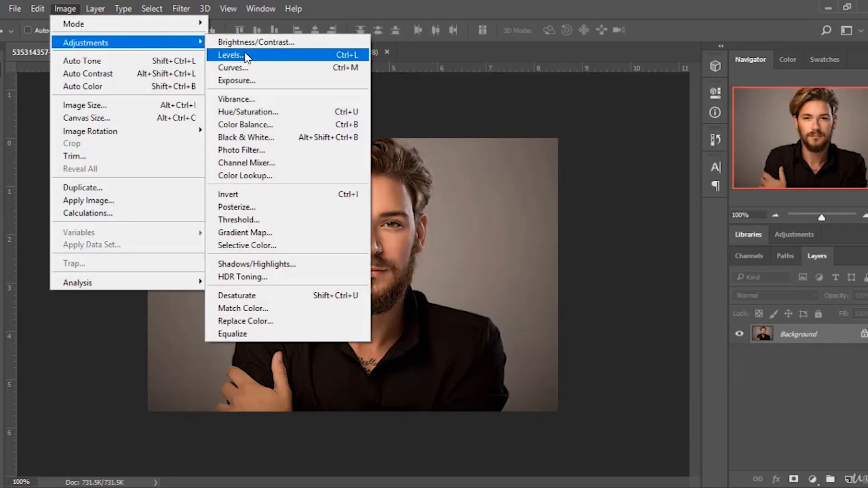
{"action": "left_click", "coordinate": [287, 82]}
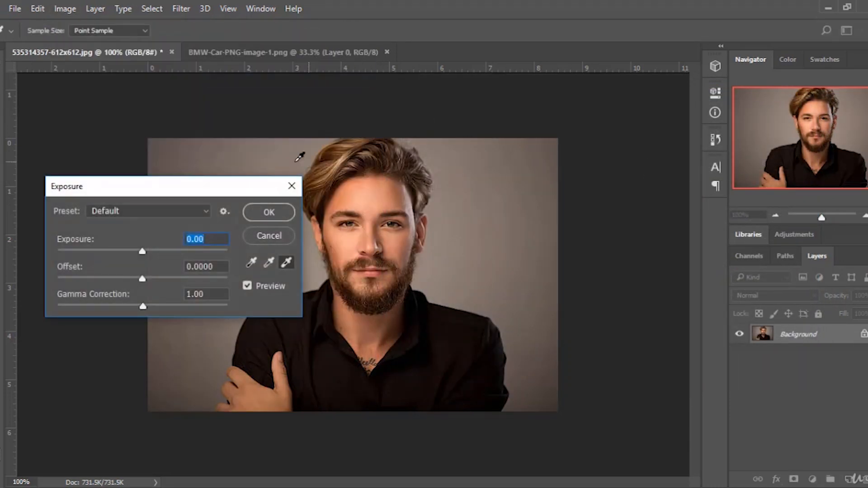
{"action": "left_click_drag", "start_coordinate": [214, 183], "coordinate": [687, 141]}
{"action": "mouse_move", "coordinate": [617, 210]}
{"action": "left_mouse_down"}
{"action": "mouse_move", "coordinate": [633, 210]}
{"action": "mouse_move", "coordinate": [597, 235]}
{"action": "mouse_move", "coordinate": [610, 236]}
{"action": "mouse_move", "coordinate": [614, 265]}
{"action": "mouse_move", "coordinate": [616, 239]}
{"action": "mouse_move", "coordinate": [602, 237]}
{"action": "mouse_move", "coordinate": [613, 238]}
{"action": "mouse_move", "coordinate": [612, 211]}
{"action": "left_mouse_up"}
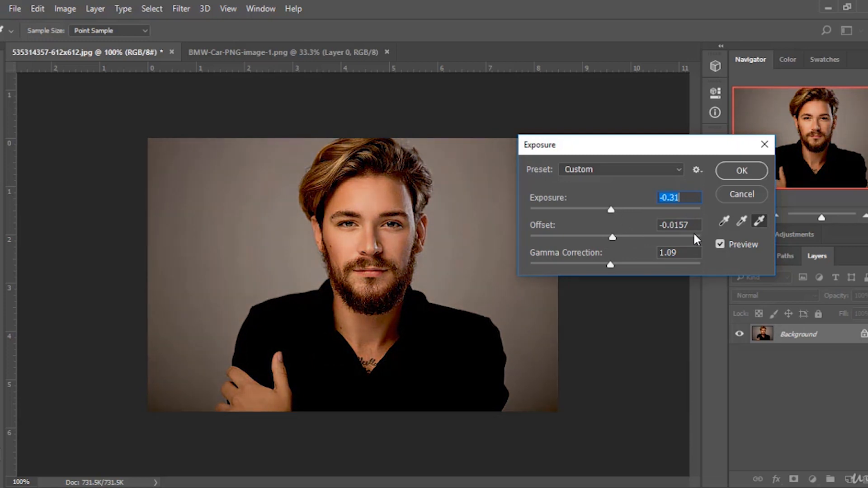
{"action": "left_click", "coordinate": [720, 244]}
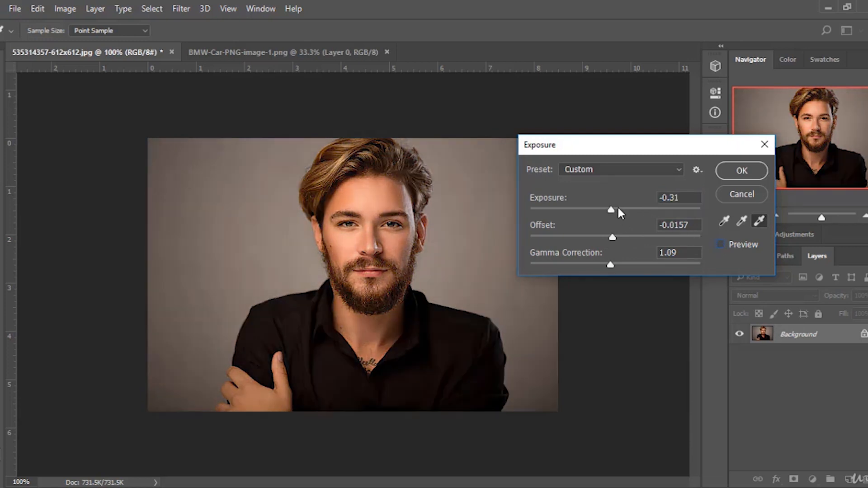
{"action": "left_click_drag", "start_coordinate": [617, 209], "coordinate": [632, 209]}
{"action": "left_click", "coordinate": [720, 245]}
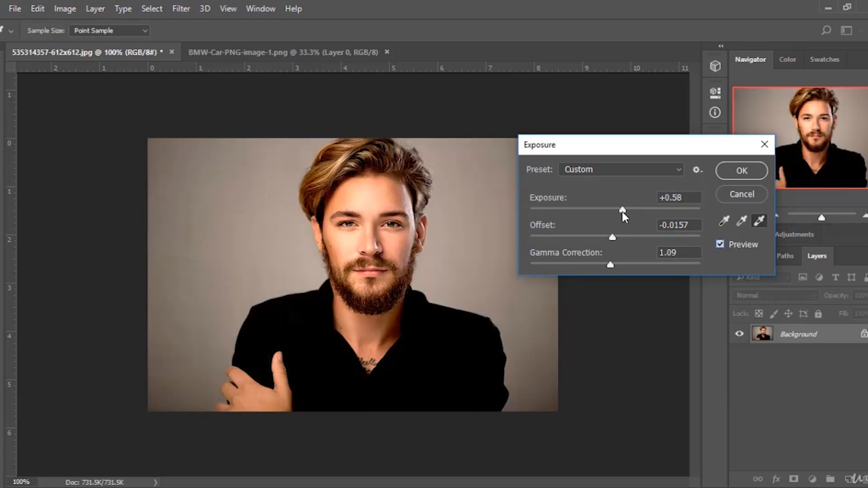
{"action": "mouse_move", "coordinate": [622, 211]}
{"action": "left_mouse_down"}
{"action": "mouse_move", "coordinate": [598, 208]}
{"action": "mouse_move", "coordinate": [635, 212]}
{"action": "mouse_move", "coordinate": [591, 209]}
{"action": "mouse_move", "coordinate": [628, 210]}
{"action": "mouse_move", "coordinate": [616, 209]}
{"action": "left_mouse_up"}
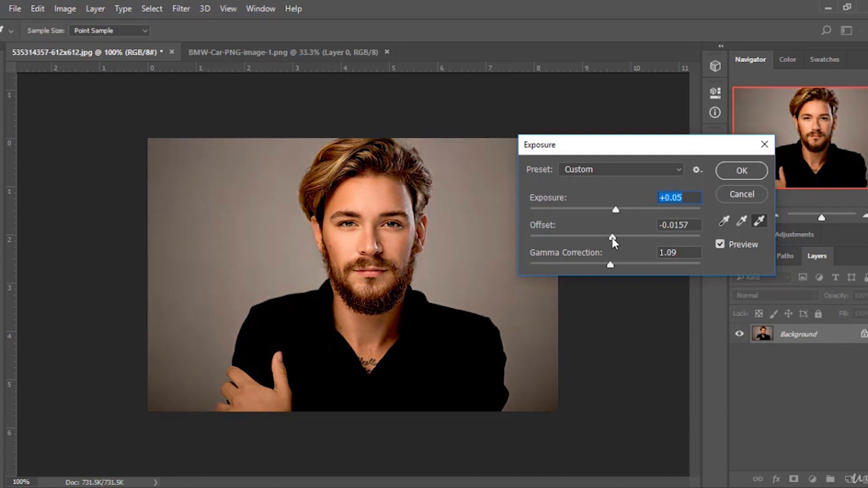
{"action": "left_click", "coordinate": [742, 194]}
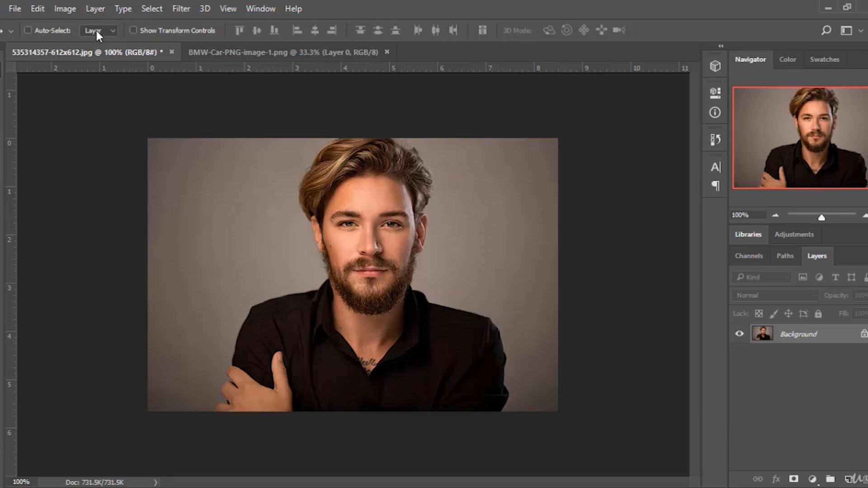
Try Vibrance on the portrait, raising Vibrance up to +100 and comparing Preview on and off, then cancel.
{"action": "left_click", "coordinate": [58, 8]}
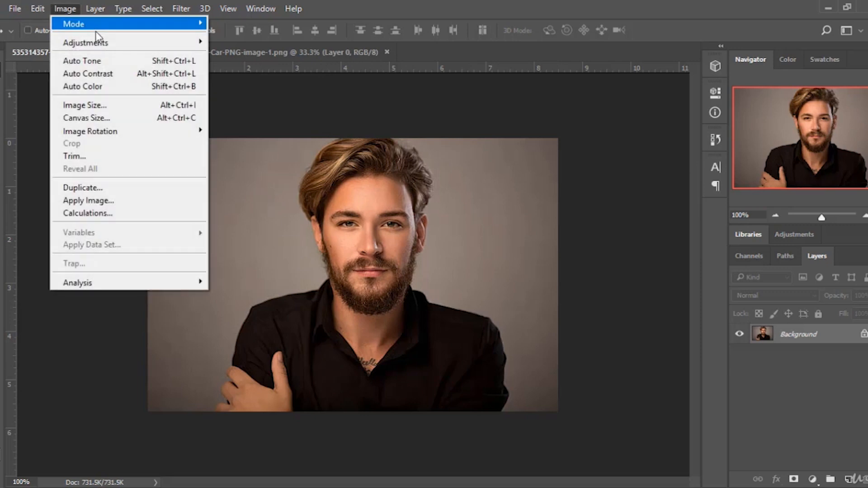
{"action": "mouse_move", "coordinate": [116, 43]}
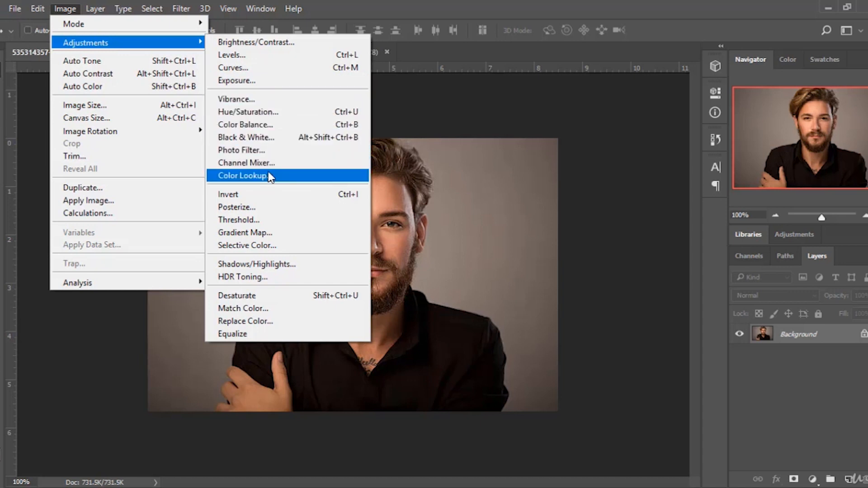
{"action": "left_click", "coordinate": [253, 100]}
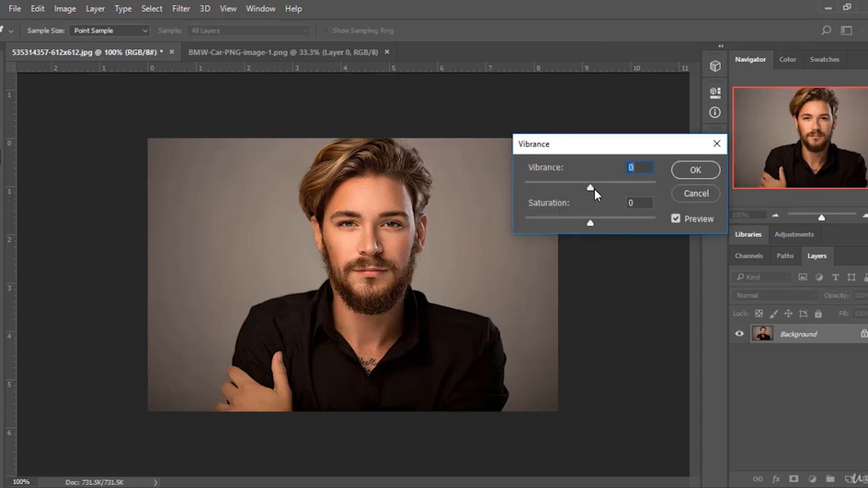
{"action": "left_click_drag", "start_coordinate": [593, 188], "coordinate": [648, 182]}
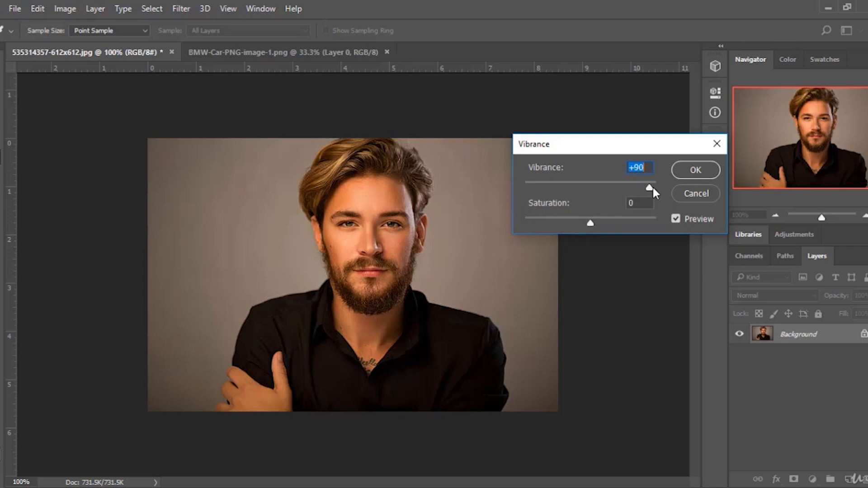
{"action": "left_click", "coordinate": [673, 219]}
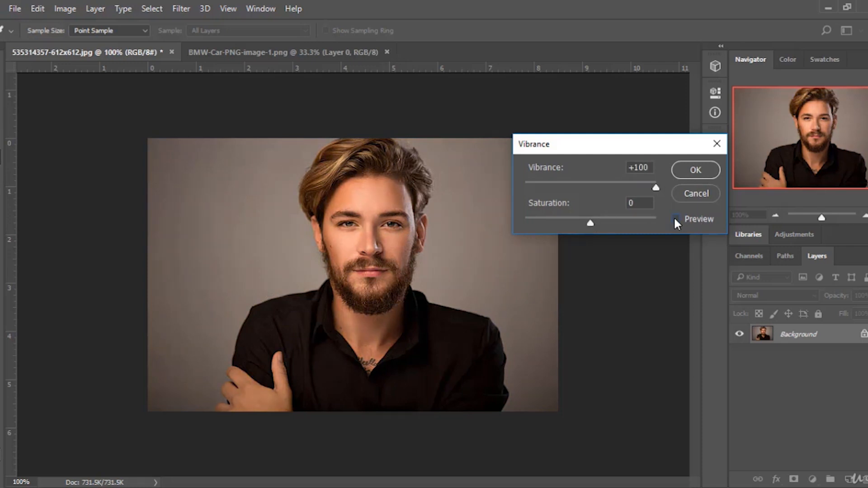
{"action": "left_click", "coordinate": [673, 217]}
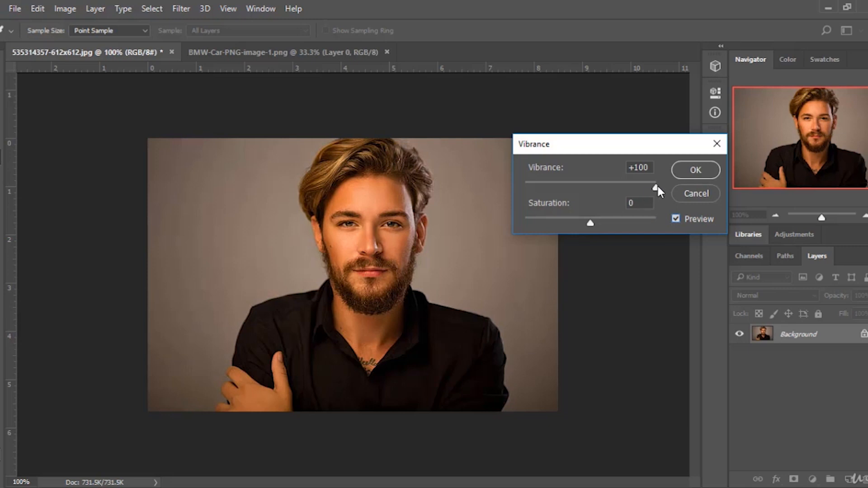
{"action": "left_click_drag", "start_coordinate": [654, 186], "coordinate": [601, 193]}
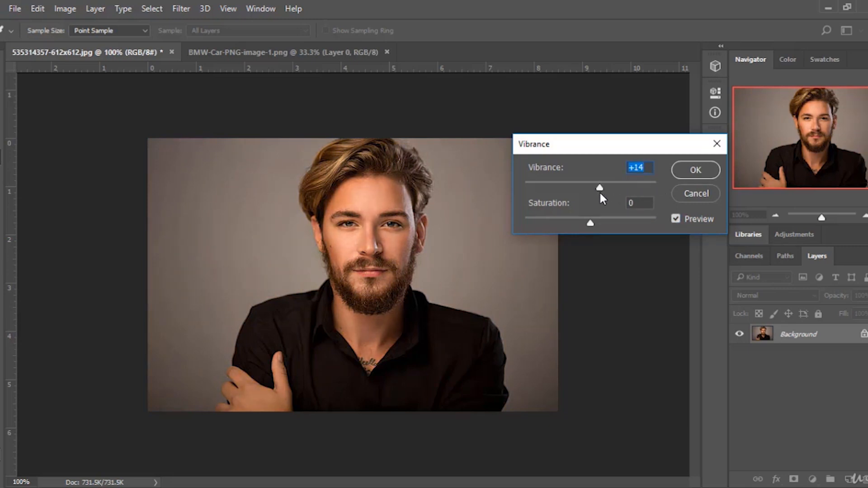
{"action": "mouse_move", "coordinate": [601, 188]}
{"action": "left_mouse_down"}
{"action": "mouse_move", "coordinate": [526, 189]}
{"action": "mouse_move", "coordinate": [586, 189]}
{"action": "left_mouse_up"}
{"action": "mouse_move", "coordinate": [590, 221]}
{"action": "left_mouse_down"}
{"action": "mouse_move", "coordinate": [531, 223]}
{"action": "mouse_move", "coordinate": [666, 224]}
{"action": "mouse_move", "coordinate": [597, 223]}
{"action": "left_mouse_up"}
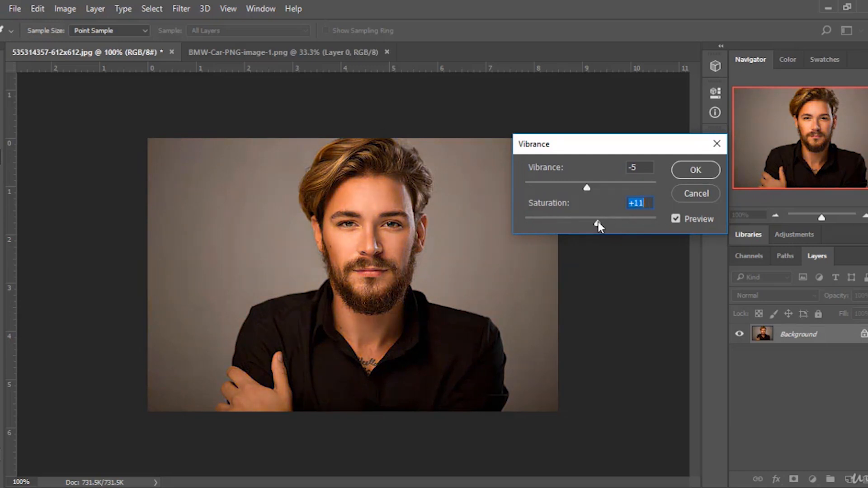
{"action": "left_click_drag", "start_coordinate": [585, 186], "coordinate": [579, 186]}
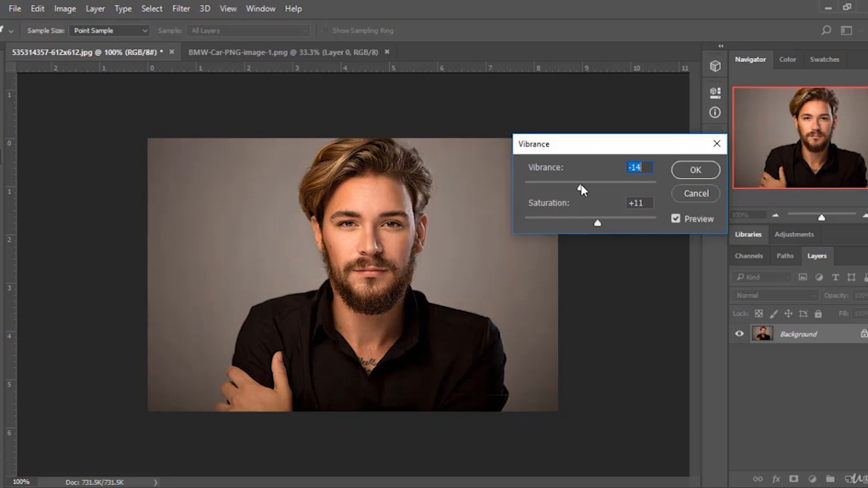
{"action": "left_click", "coordinate": [705, 191]}
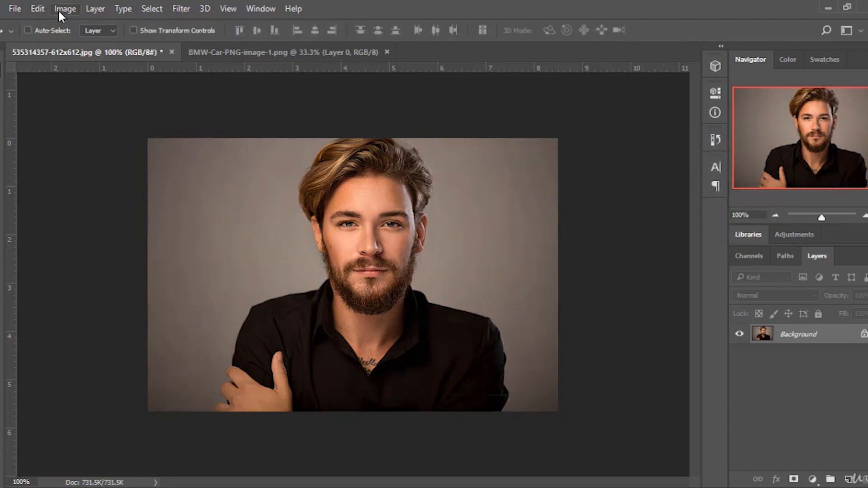
Try Hue/Saturation on the portrait with Hue at +102, then cancel and switch to the Move tool.
{"action": "left_click", "coordinate": [59, 10]}
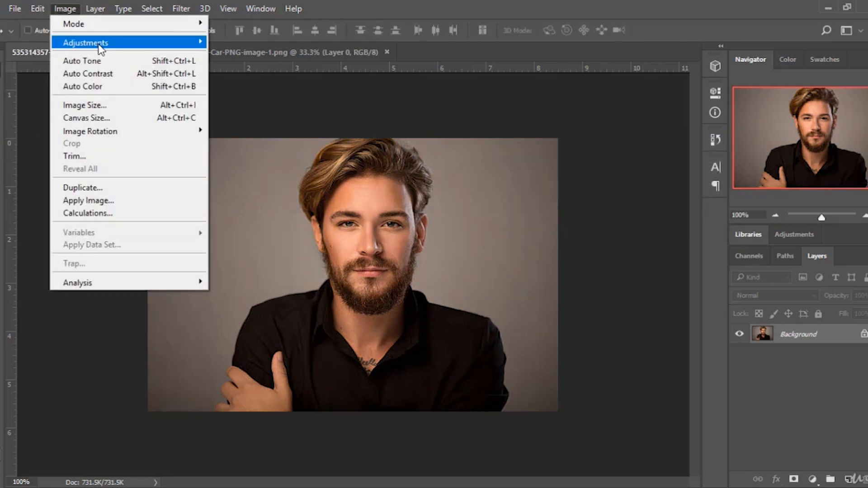
{"action": "mouse_move", "coordinate": [101, 44]}
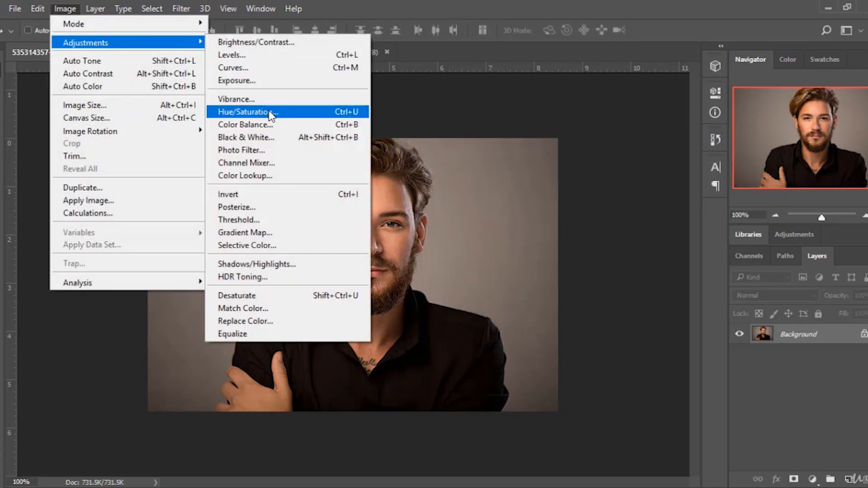
{"action": "left_click", "coordinate": [331, 115]}
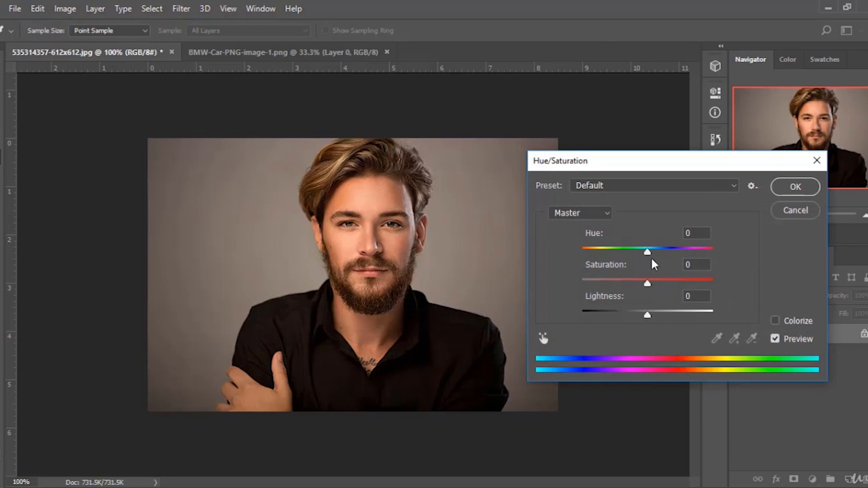
{"action": "left_click_drag", "start_coordinate": [647, 251], "coordinate": [692, 251]}
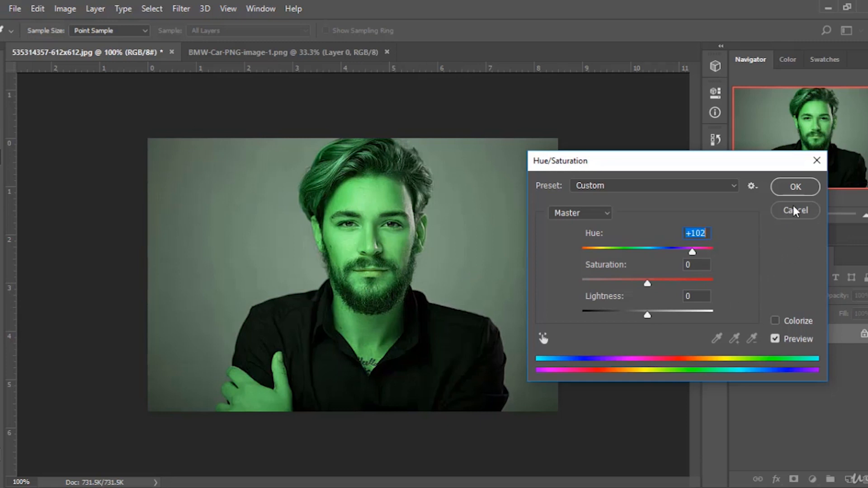
{"action": "left_click", "coordinate": [776, 213]}
{"action": "key", "text": "v"}
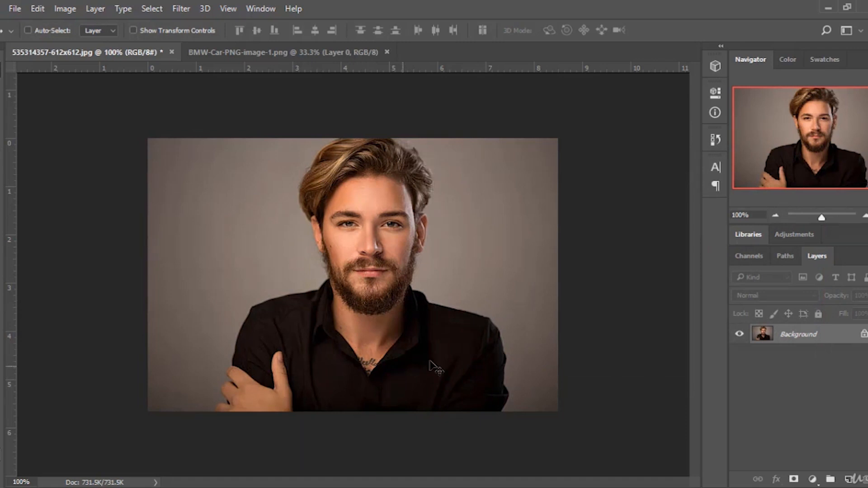
On the car image, try Hue/Saturation with Hue +135, Saturation +60 and Lightness -9, then cancel.
{"action": "left_click", "coordinate": [280, 53]}
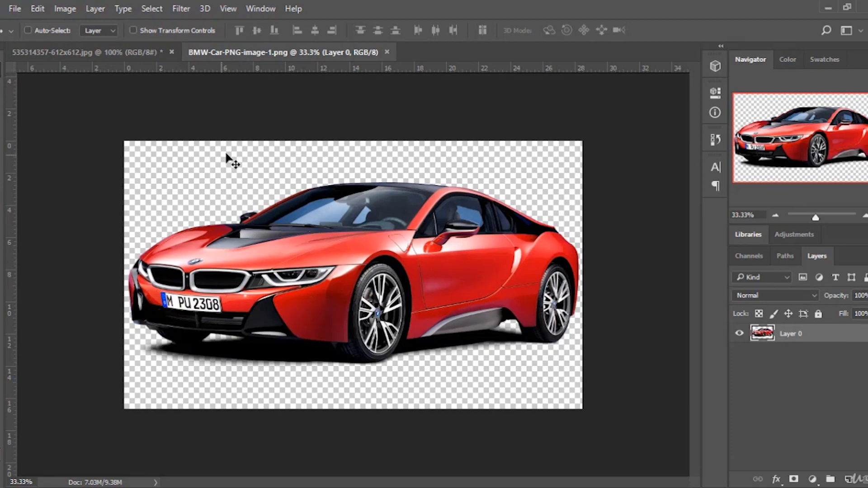
{"action": "left_click", "coordinate": [67, 9]}
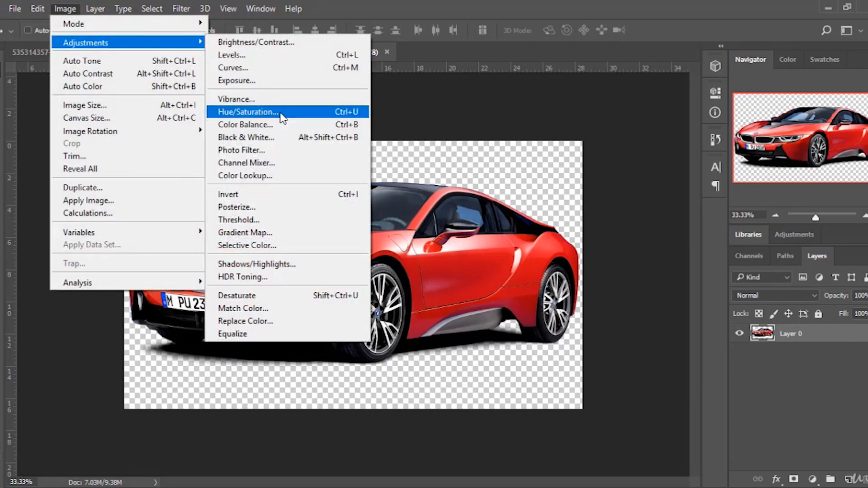
{"action": "left_click", "coordinate": [280, 113]}
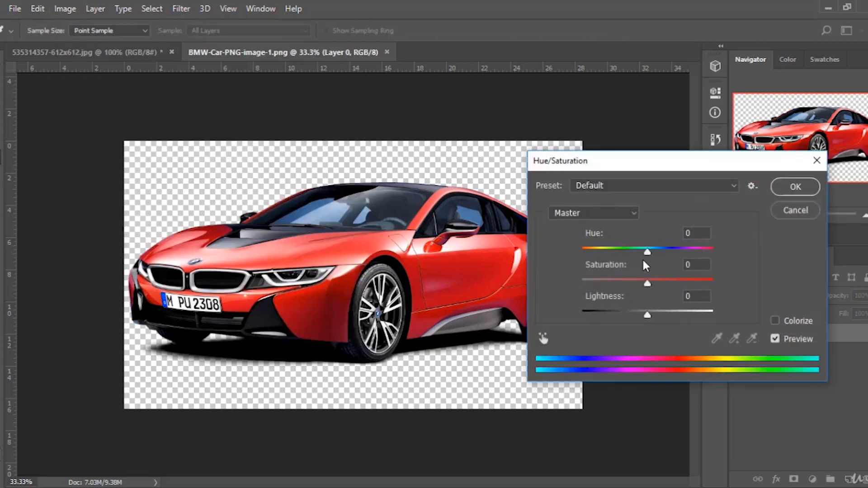
{"action": "left_click_drag", "start_coordinate": [648, 252], "coordinate": [702, 260]}
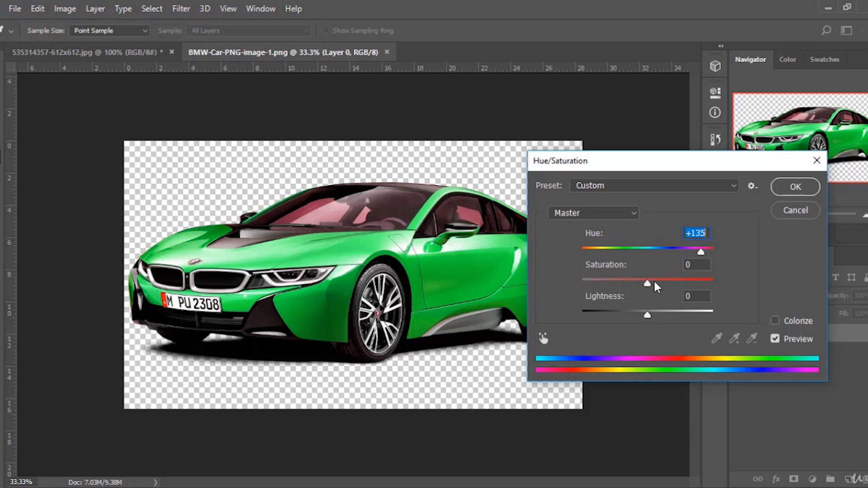
{"action": "left_click_drag", "start_coordinate": [650, 282], "coordinate": [686, 283]}
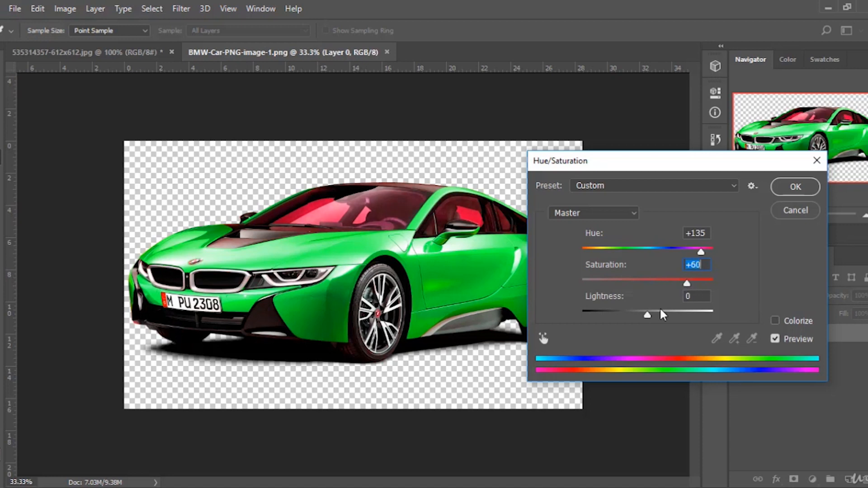
{"action": "mouse_move", "coordinate": [647, 315]}
{"action": "left_mouse_down"}
{"action": "mouse_move", "coordinate": [679, 319]}
{"action": "mouse_move", "coordinate": [606, 318]}
{"action": "mouse_move", "coordinate": [655, 318]}
{"action": "mouse_move", "coordinate": [641, 319]}
{"action": "left_mouse_up"}
{"action": "left_click", "coordinate": [774, 210]}
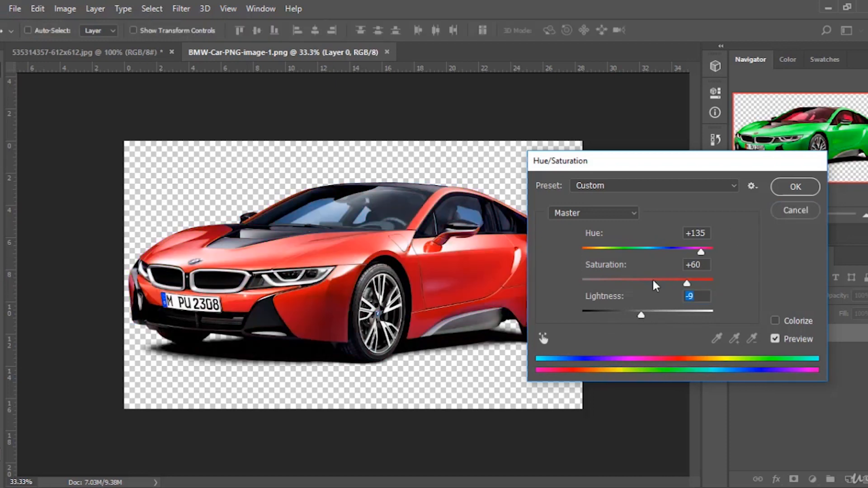
Return to the portrait and try Color Balance by moving the Cyan–Red slider, then cancel the dialog.
{"action": "left_click", "coordinate": [139, 53]}
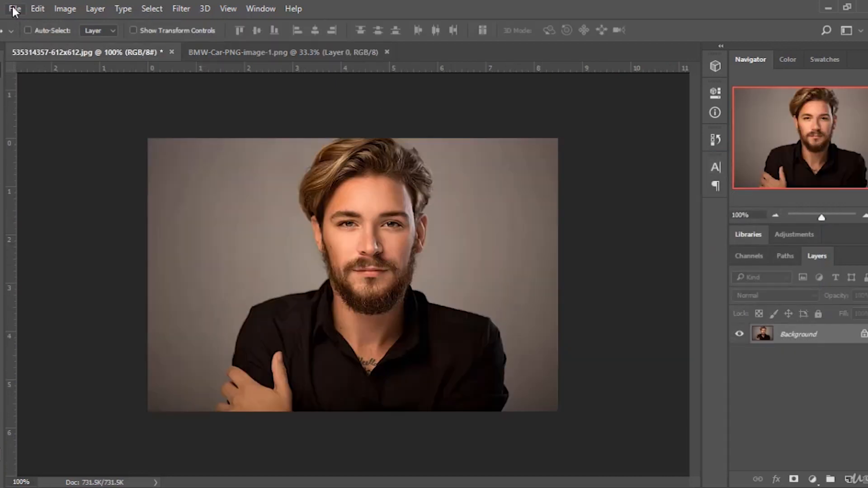
{"action": "left_click", "coordinate": [15, 8]}
{"action": "mouse_move", "coordinate": [65, 8]}
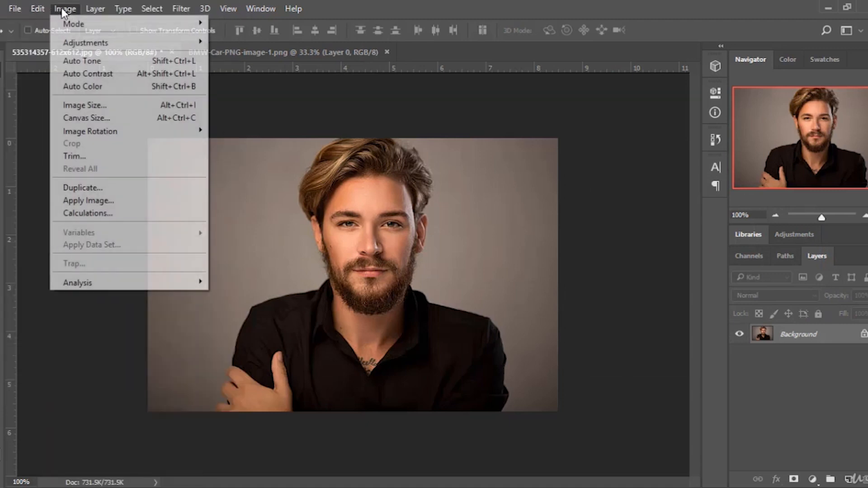
{"action": "mouse_move", "coordinate": [140, 44]}
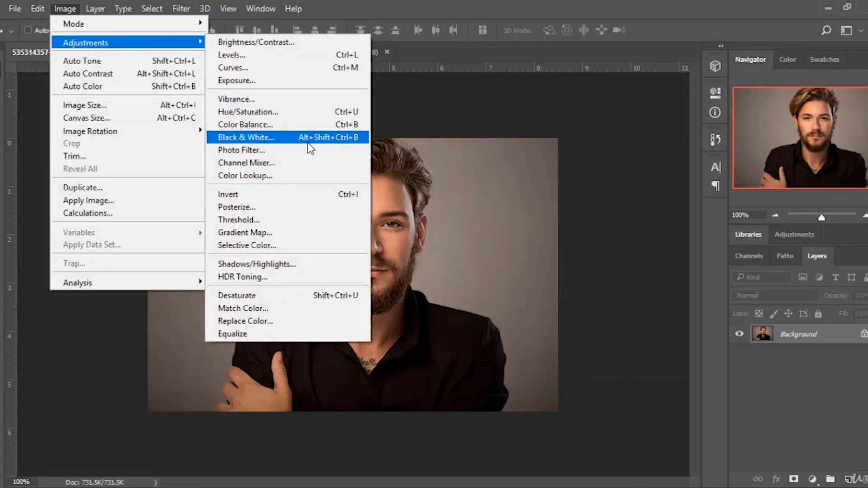
{"action": "left_click", "coordinate": [246, 124]}
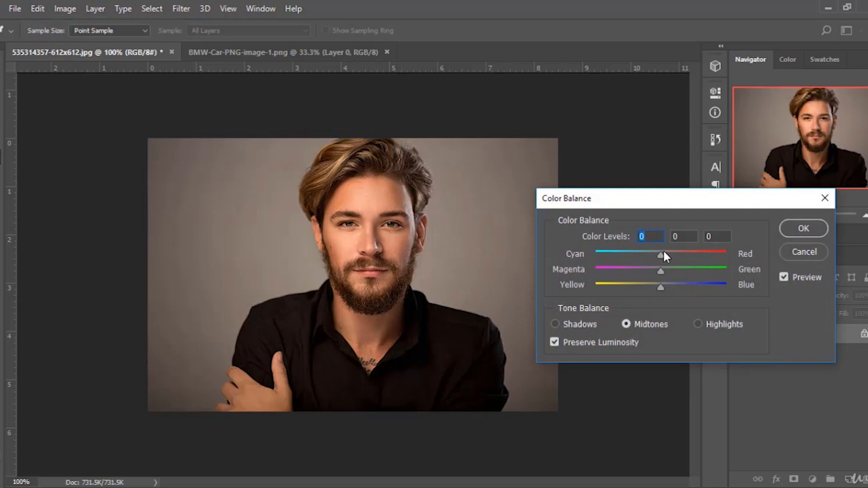
{"action": "mouse_move", "coordinate": [662, 254]}
{"action": "left_mouse_down"}
{"action": "mouse_move", "coordinate": [709, 253]}
{"action": "mouse_move", "coordinate": [597, 257]}
{"action": "mouse_move", "coordinate": [670, 264]}
{"action": "left_mouse_up"}
{"action": "left_click", "coordinate": [803, 251]}
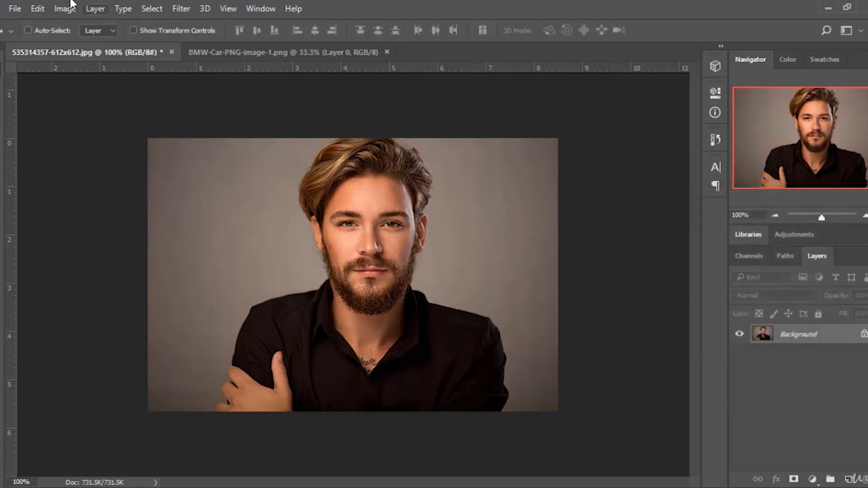
{"action": "left_click", "coordinate": [65, 9]}
{"action": "mouse_move", "coordinate": [108, 42]}
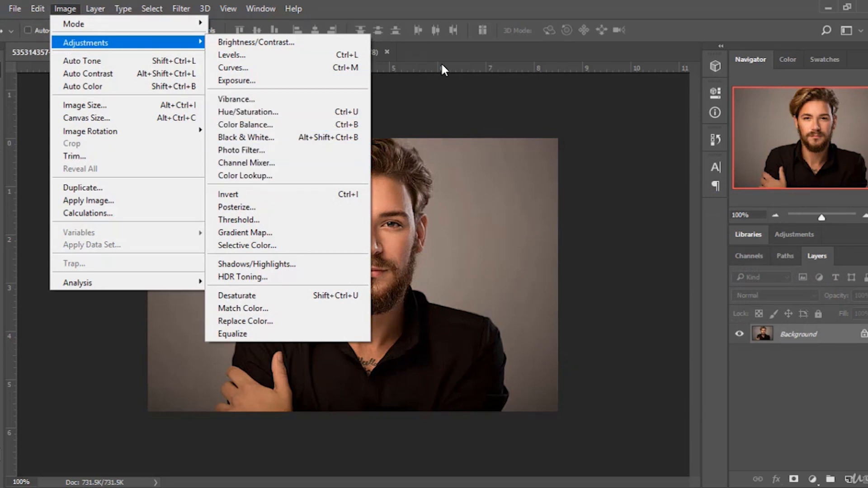
{"action": "left_click", "coordinate": [467, 57]}
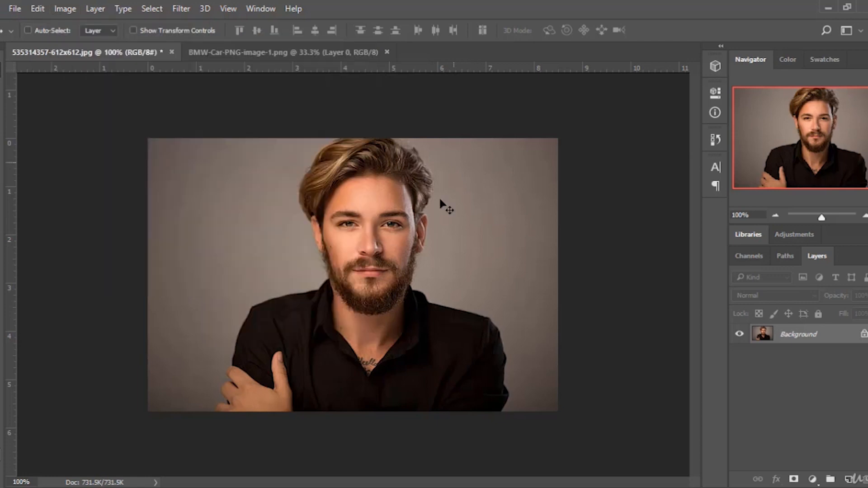
Reopen Color Balance on the portrait, set Yellow–Blue to +35, nudge Magenta–Green, compare Preview, then cancel.
{"action": "left_click", "coordinate": [64, 12]}
{"action": "mouse_move", "coordinate": [145, 44]}
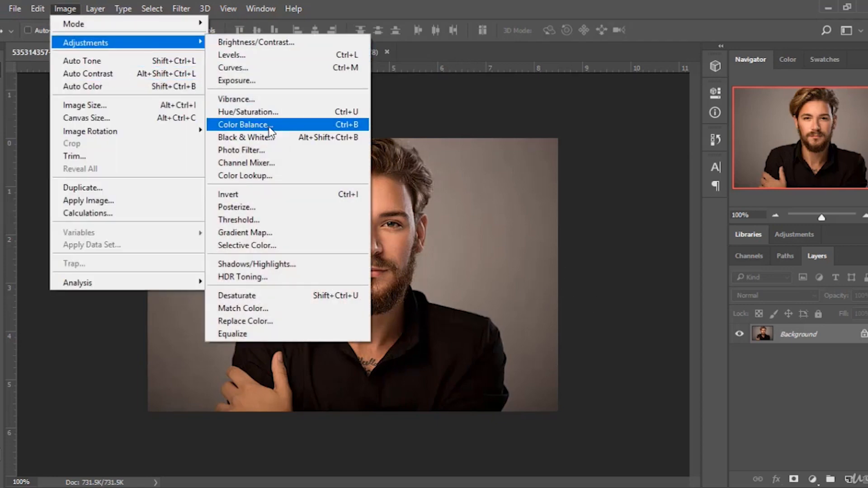
{"action": "left_click", "coordinate": [268, 125]}
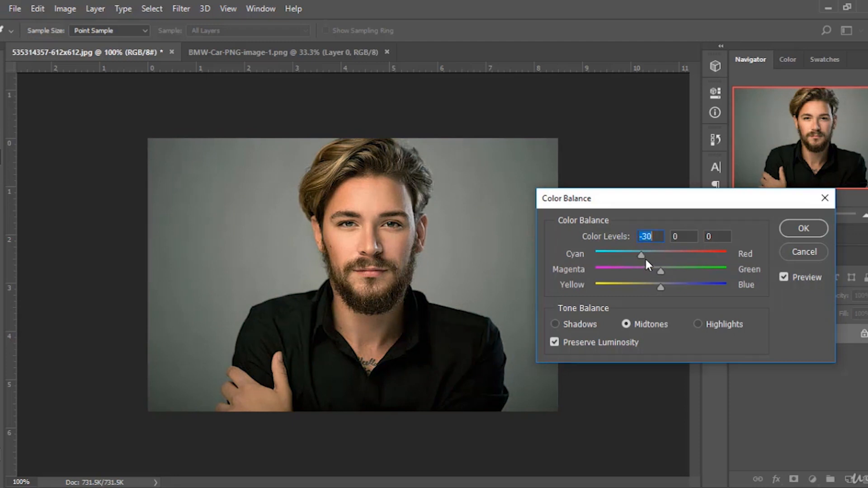
{"action": "left_click_drag", "start_coordinate": [666, 288], "coordinate": [683, 286]}
{"action": "left_click", "coordinate": [782, 277]}
{"action": "left_click", "coordinate": [782, 278]}
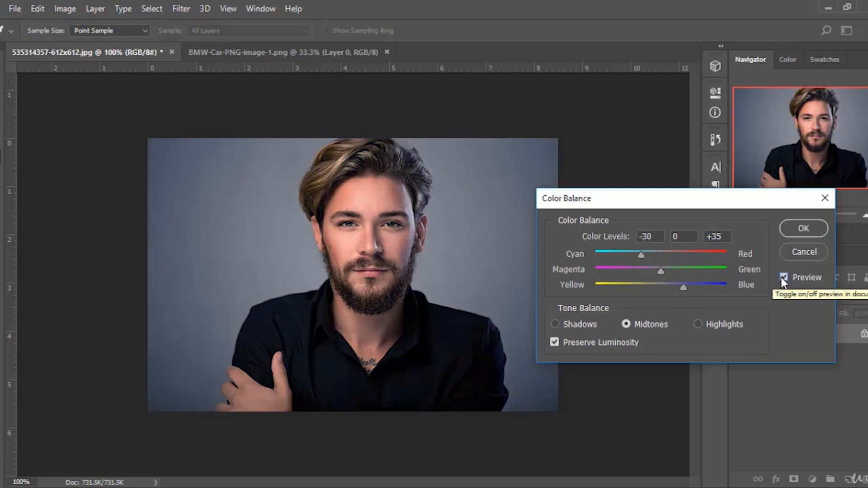
{"action": "left_click_drag", "start_coordinate": [663, 268], "coordinate": [671, 270]}
{"action": "left_click", "coordinate": [812, 253]}
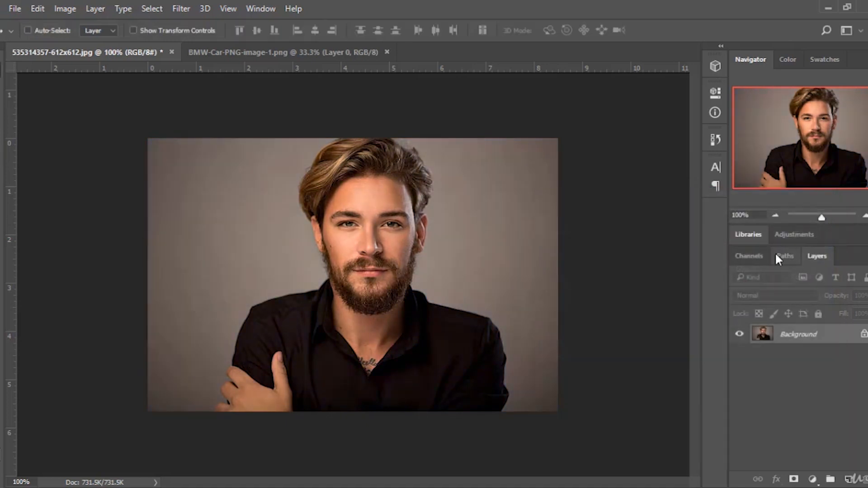
Open Black & White on the portrait and choose the Blue Filter preset.
{"action": "left_click", "coordinate": [67, 9]}
{"action": "mouse_move", "coordinate": [117, 49]}
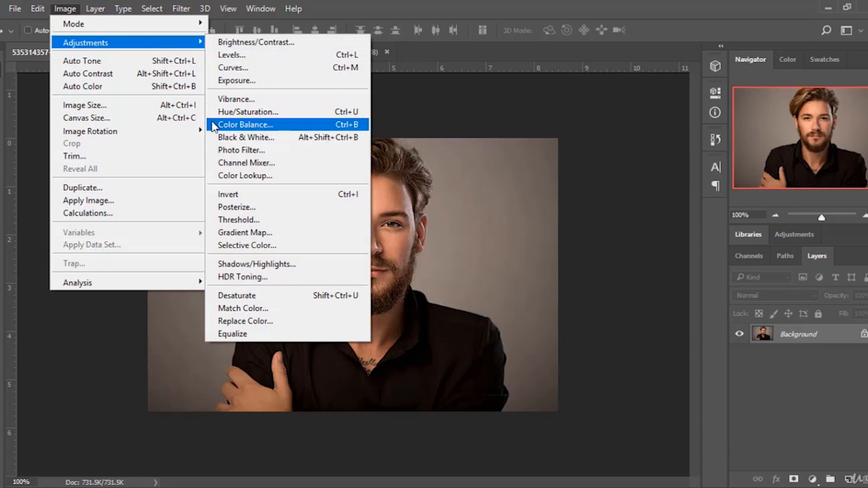
{"action": "left_click", "coordinate": [272, 140]}
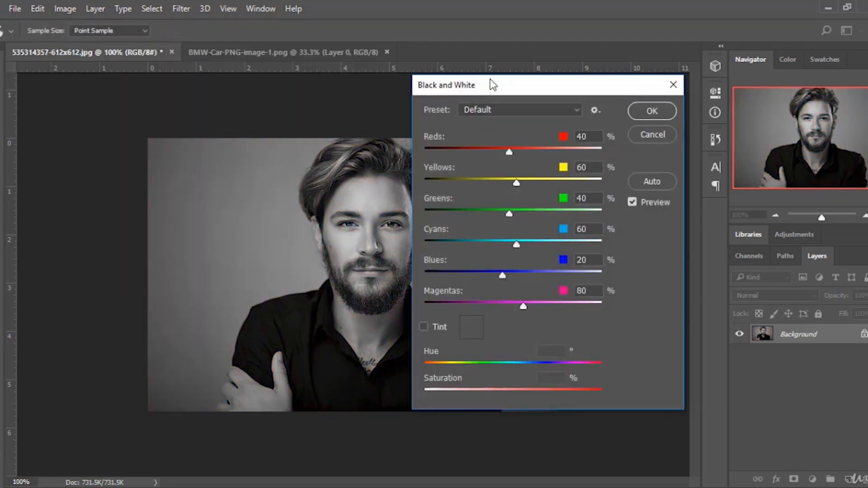
{"action": "left_click_drag", "start_coordinate": [497, 83], "coordinate": [664, 86]}
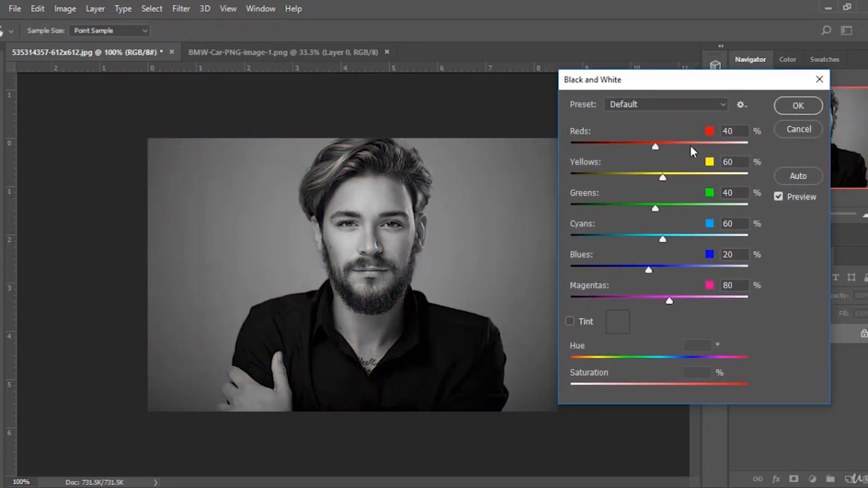
{"action": "left_click", "coordinate": [699, 102]}
{"action": "left_click", "coordinate": [635, 145]}
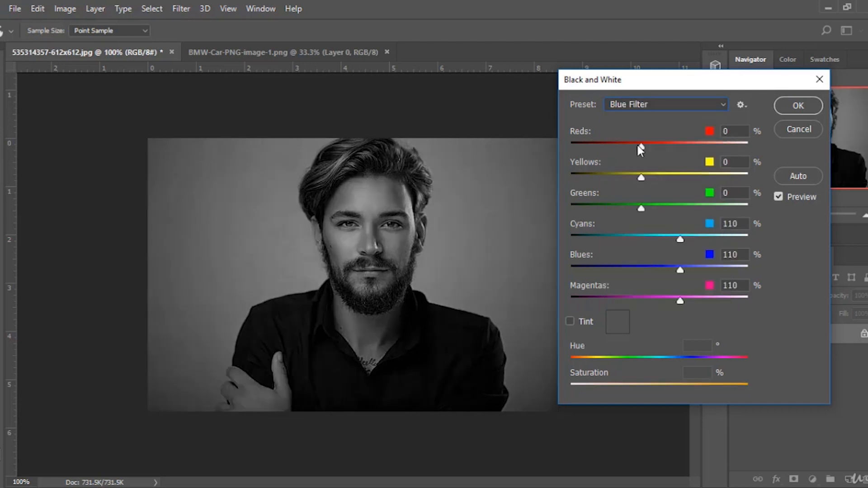
Step through the Black & White presets to Lighter, raise Reds to 92%, then cancel the dialog.
{"action": "key", "text": "Down"}
{"action": "key", "text": "Down"}
{"action": "key", "text": "Down"}
{"action": "key", "text": "Down"}
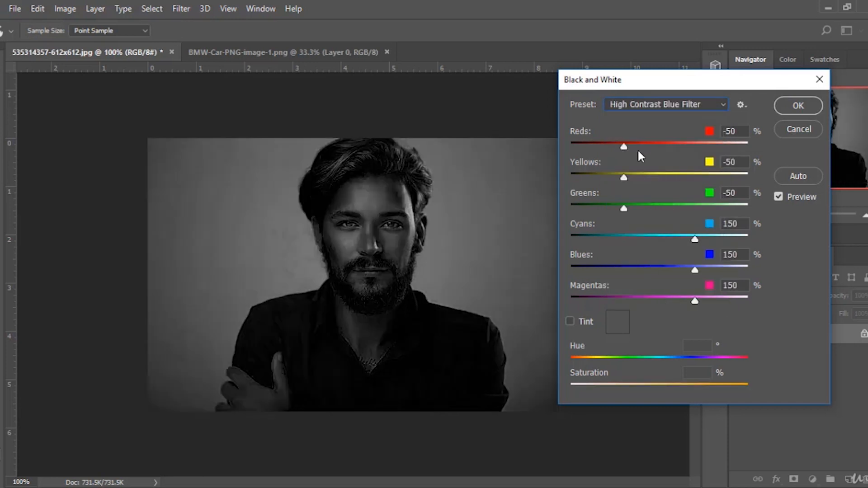
{"action": "key", "text": "Down"}
{"action": "key", "text": "Down"}
{"action": "key", "text": "Down"}
{"action": "key", "text": "Up"}
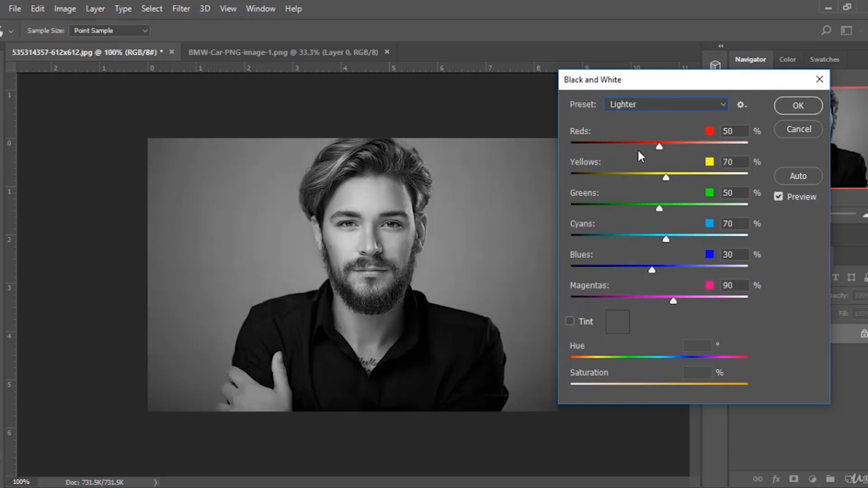
{"action": "mouse_move", "coordinate": [658, 147]}
{"action": "left_mouse_down"}
{"action": "mouse_move", "coordinate": [604, 148]}
{"action": "mouse_move", "coordinate": [673, 149]}
{"action": "left_mouse_up"}
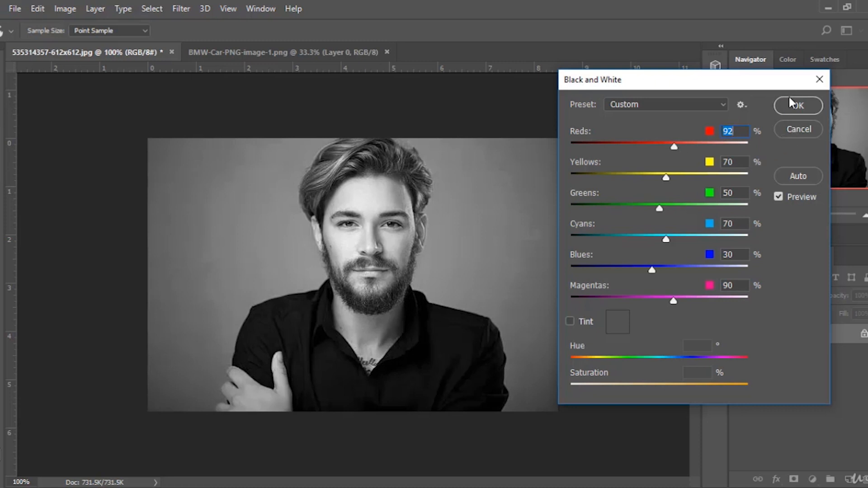
{"action": "left_click", "coordinate": [798, 129]}
Open Photo Filter on the portrait and set its filter colour to magenta e314f0.
{"action": "left_click", "coordinate": [65, 9]}
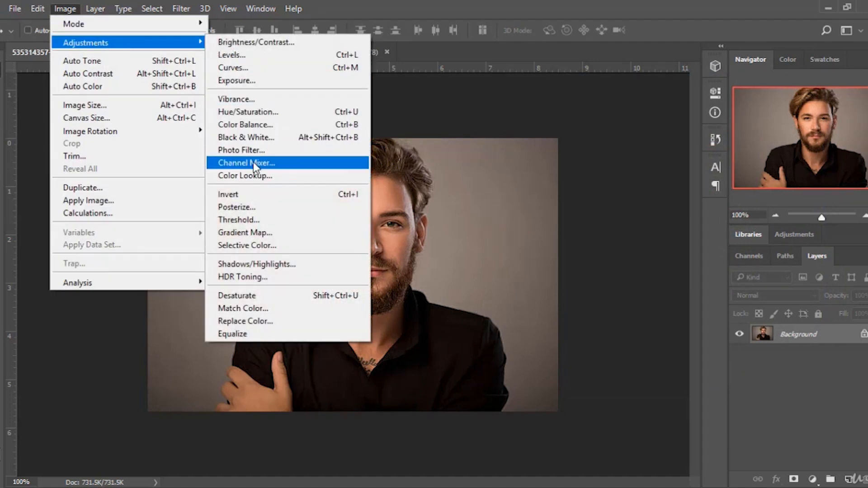
{"action": "left_click", "coordinate": [242, 150]}
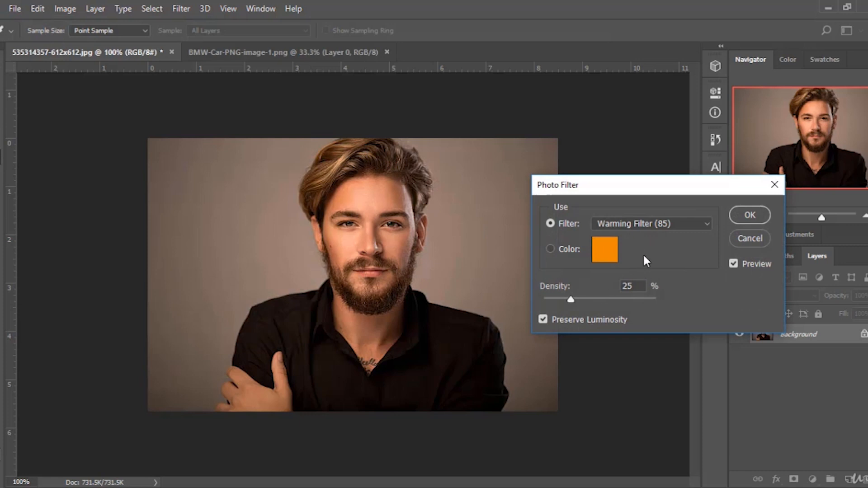
{"action": "left_click", "coordinate": [616, 252]}
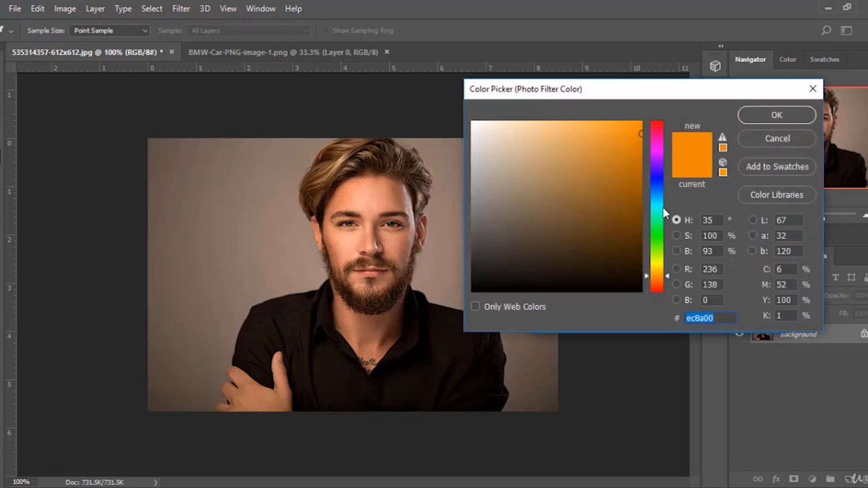
{"action": "left_click", "coordinate": [743, 117]}
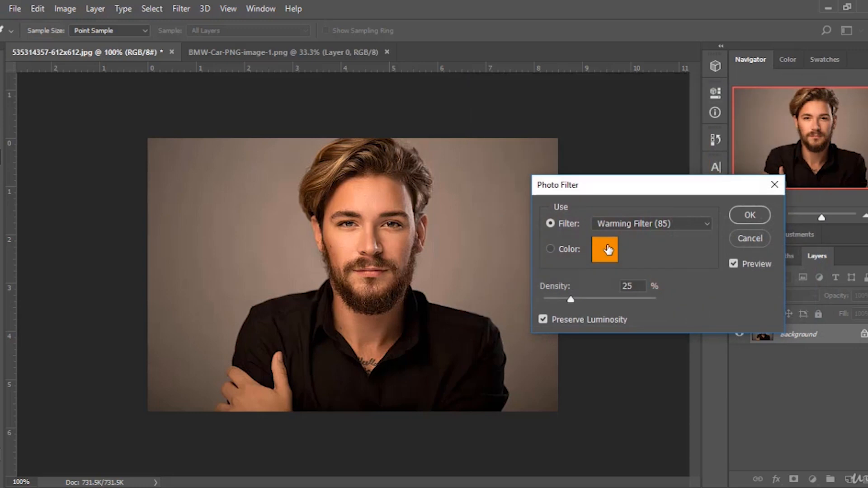
{"action": "left_click", "coordinate": [604, 252]}
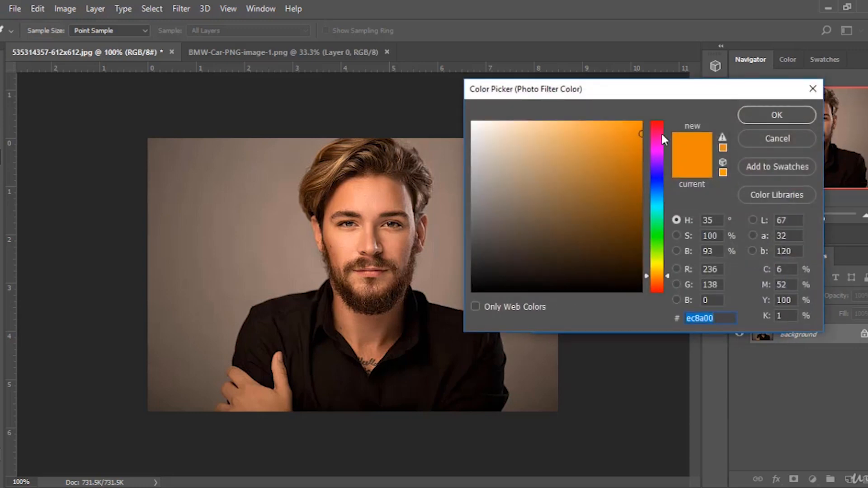
{"action": "left_click", "coordinate": [657, 152]}
{"action": "left_click", "coordinate": [629, 131]}
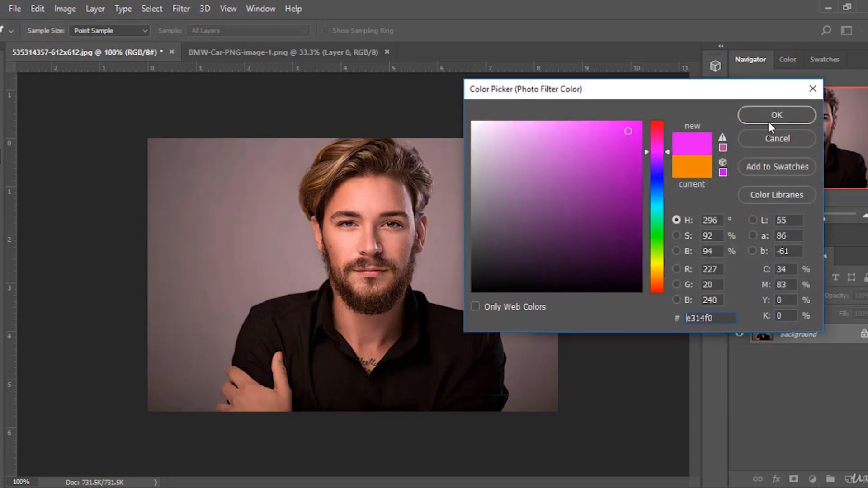
{"action": "left_click", "coordinate": [771, 118]}
Raise the Photo Filter Density to 100%, change the colour to cyan 14c9f0, then cancel.
{"action": "left_click_drag", "start_coordinate": [573, 298], "coordinate": [615, 299]}
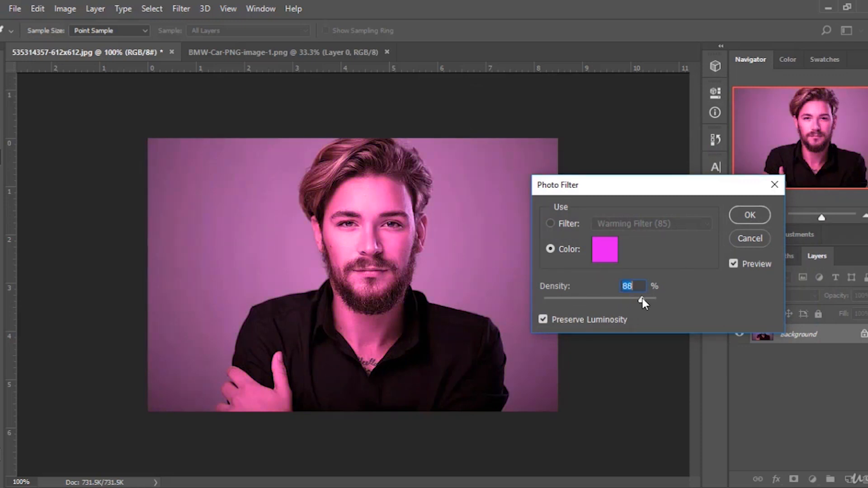
{"action": "left_click_drag", "start_coordinate": [642, 298], "coordinate": [648, 299]}
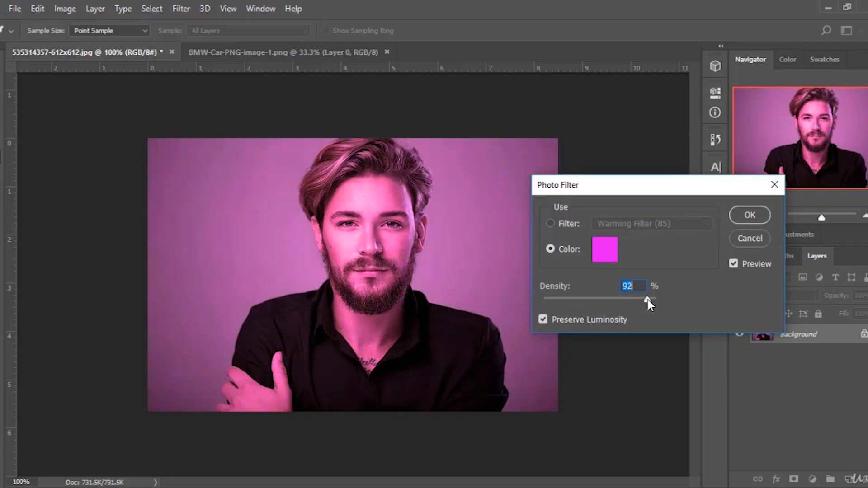
{"action": "left_click", "coordinate": [608, 251]}
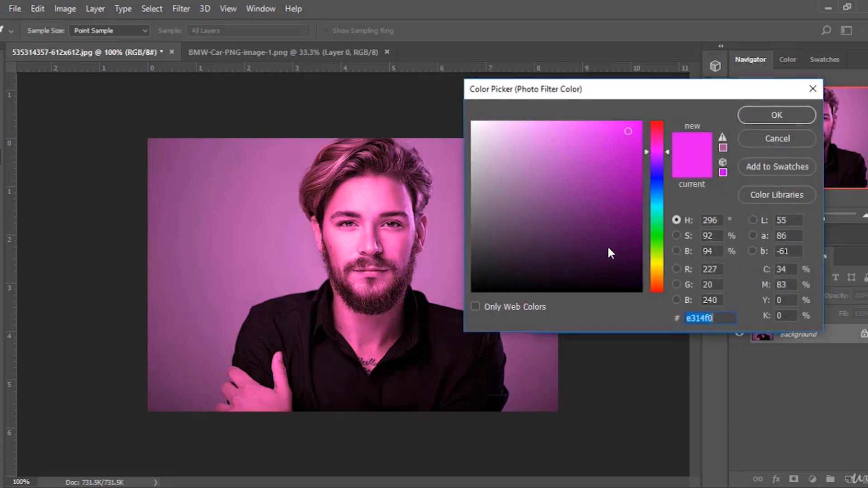
{"action": "left_click_drag", "start_coordinate": [658, 196], "coordinate": [658, 257]}
{"action": "left_click", "coordinate": [656, 202]}
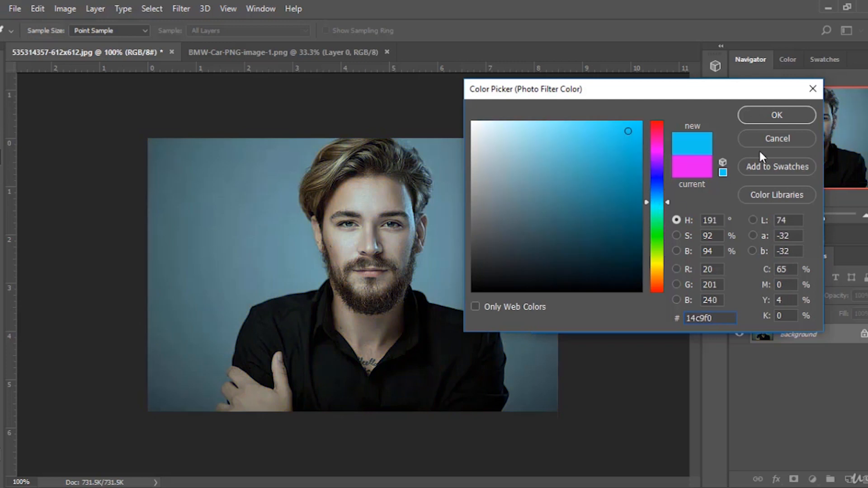
{"action": "left_click", "coordinate": [778, 115]}
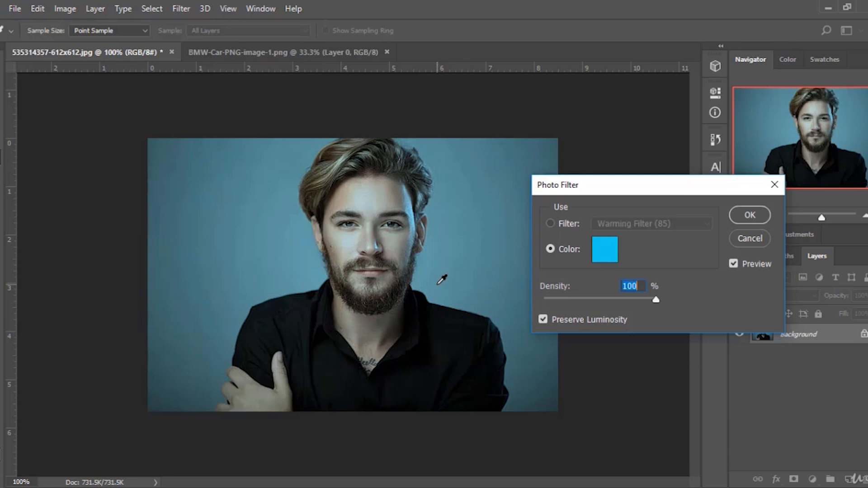
{"action": "left_click", "coordinate": [750, 238]}
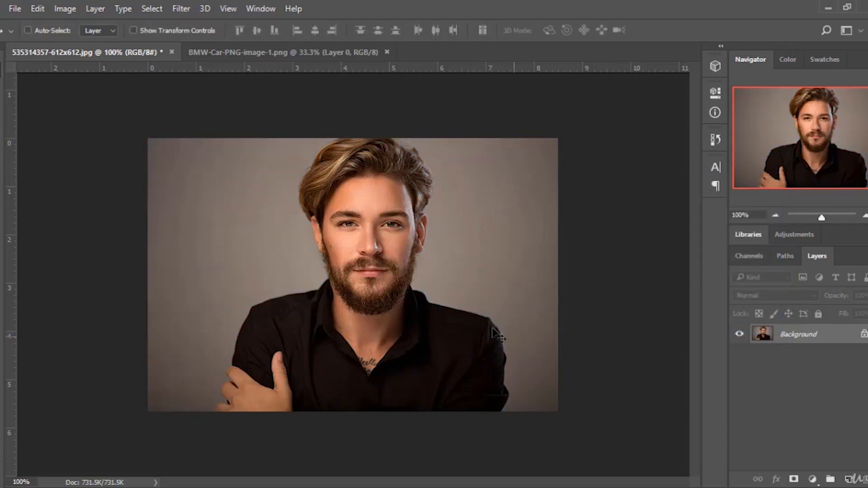
Try Channel Mixer on the portrait, lowering the Red source channel to +77%, then cancel.
{"action": "left_click", "coordinate": [65, 9]}
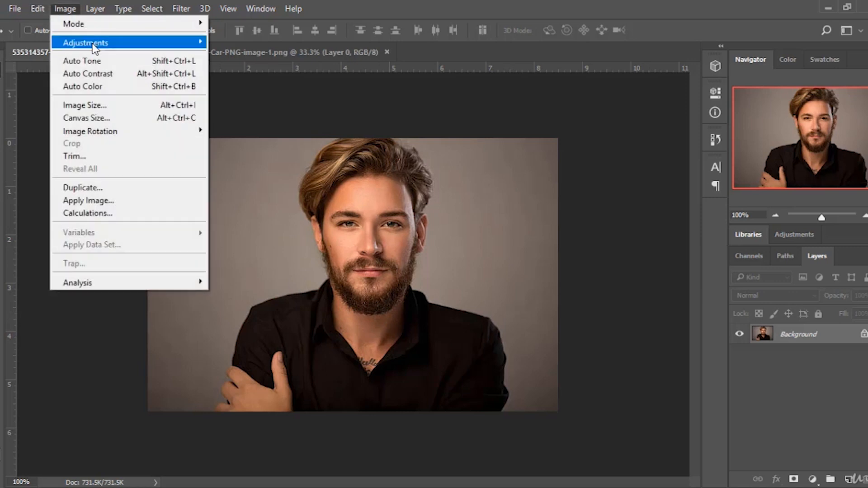
{"action": "mouse_move", "coordinate": [94, 45]}
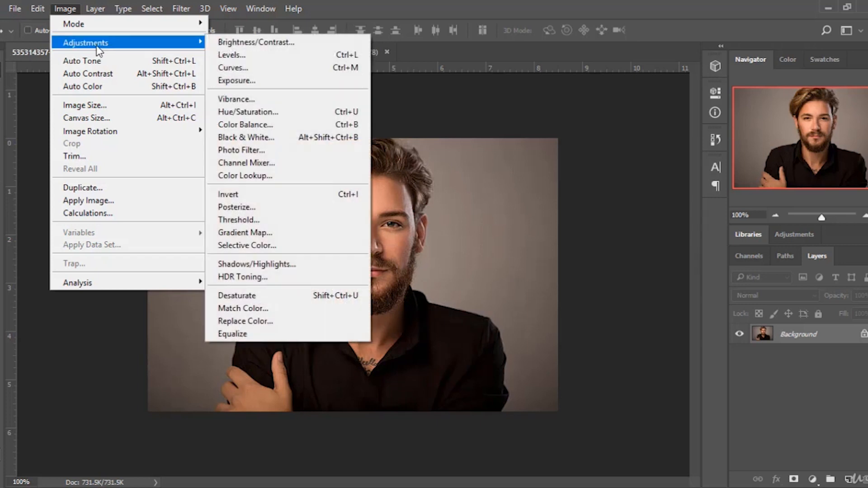
{"action": "left_click", "coordinate": [283, 166]}
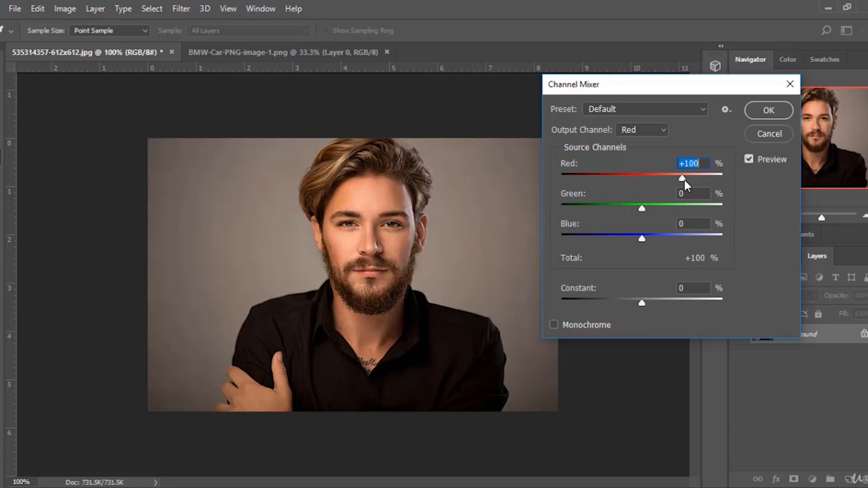
{"action": "mouse_move", "coordinate": [682, 178]}
{"action": "left_mouse_down"}
{"action": "mouse_move", "coordinate": [652, 180]}
{"action": "mouse_move", "coordinate": [682, 181]}
{"action": "left_mouse_up"}
{"action": "left_click_drag", "start_coordinate": [685, 177], "coordinate": [671, 191]}
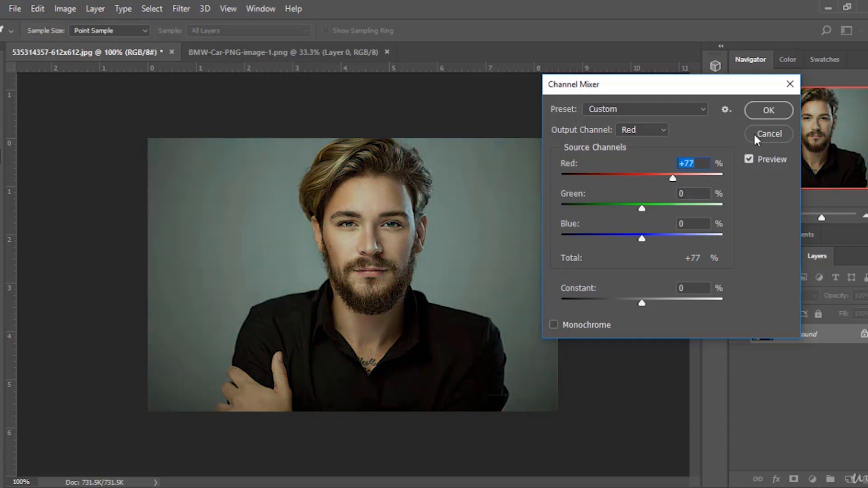
{"action": "left_click", "coordinate": [769, 134]}
Open Color Lookup and try the EdgyAmber.3DL and Fuji F125 Kodak 2395 (by Adobe).cube 3DLUT files.
{"action": "left_click", "coordinate": [64, 9]}
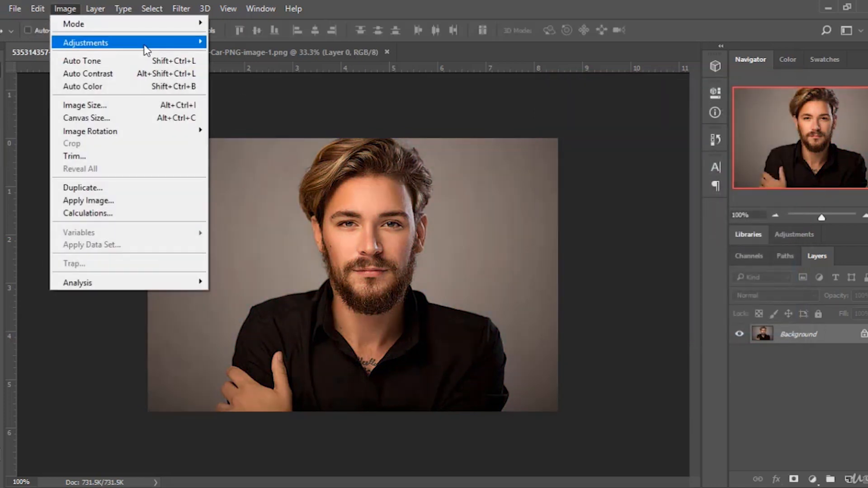
{"action": "mouse_move", "coordinate": [144, 43]}
{"action": "left_click", "coordinate": [275, 175]}
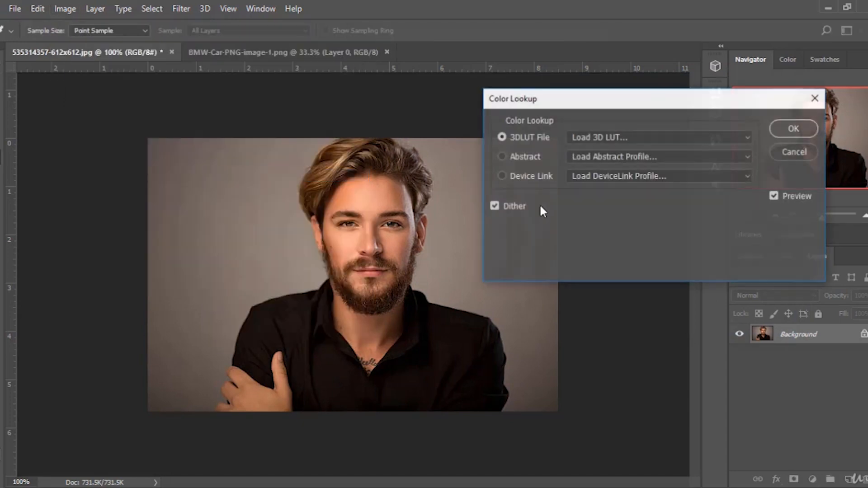
{"action": "left_click", "coordinate": [696, 137]}
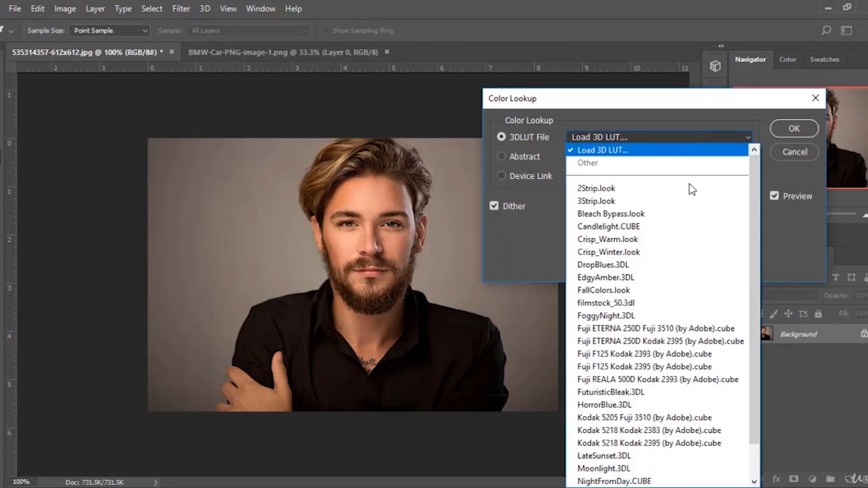
{"action": "left_click", "coordinate": [660, 277]}
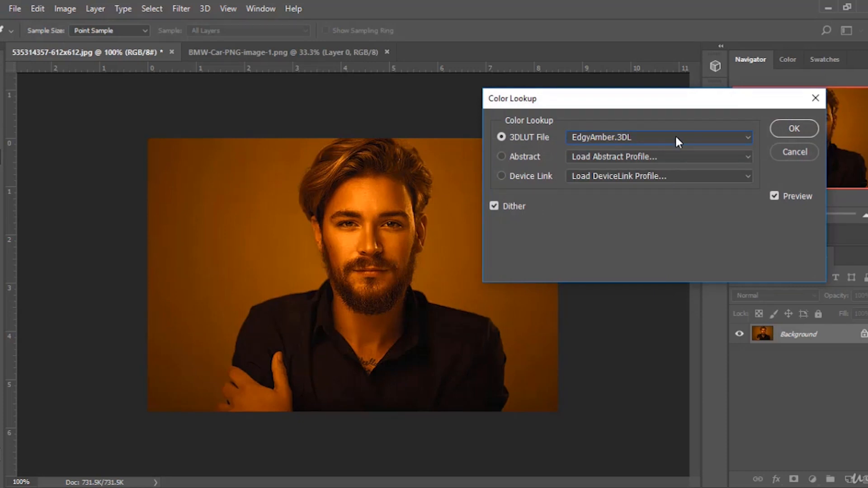
{"action": "left_click", "coordinate": [675, 137]}
{"action": "left_click", "coordinate": [638, 335]}
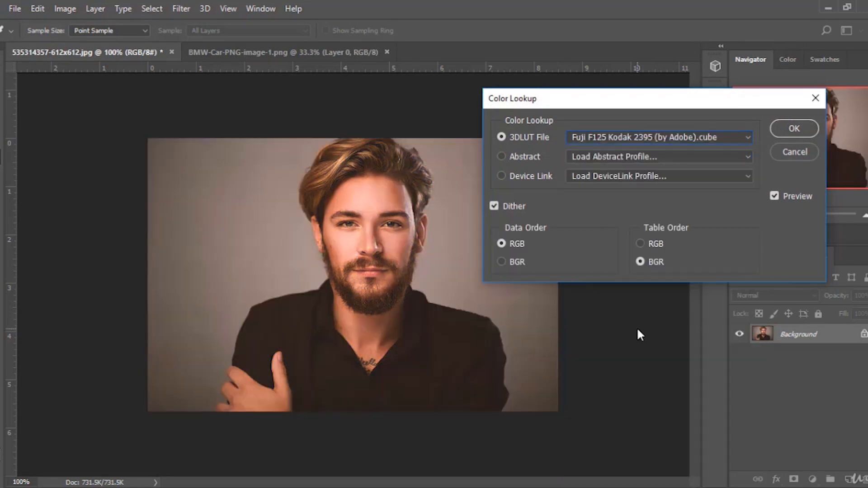
Preview the Moonlight.3DL, Soft_Warming.look and Fuji F125 Kodak 2395 (by Adobe).cube 3DLUT files on the portrait.
{"action": "left_click", "coordinate": [693, 137]}
{"action": "left_click", "coordinate": [637, 413]}
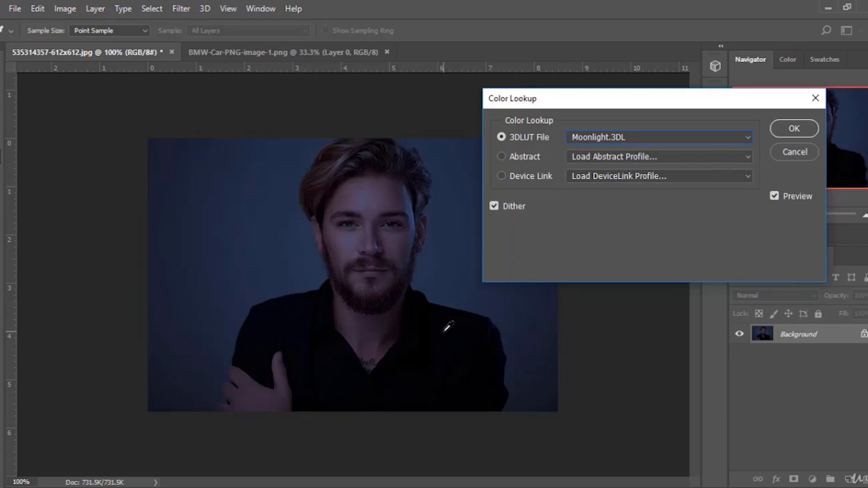
{"action": "left_click", "coordinate": [611, 136]}
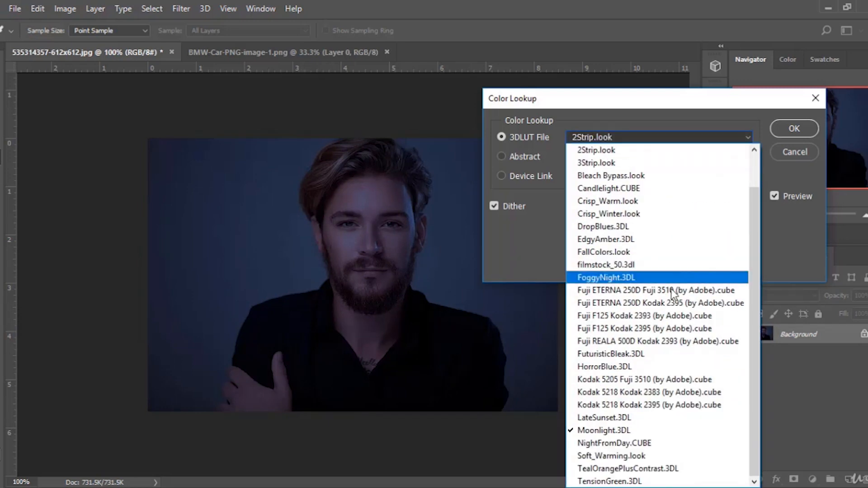
{"action": "left_click", "coordinate": [663, 455]}
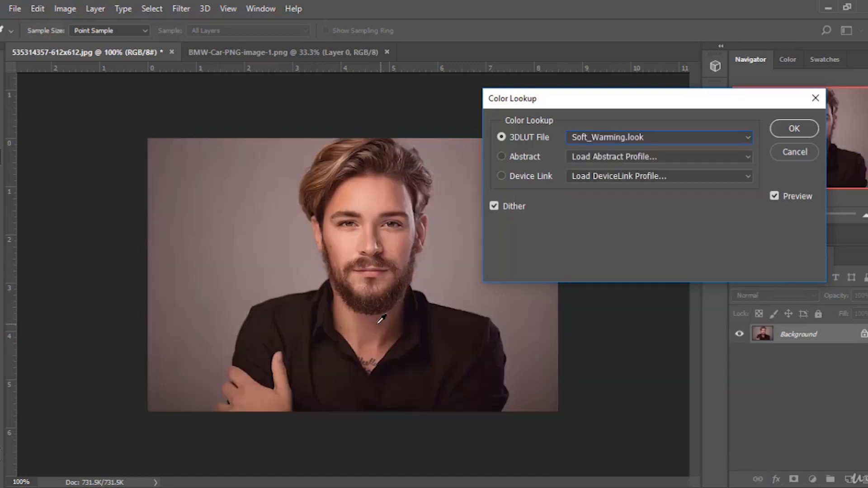
{"action": "left_click", "coordinate": [678, 138]}
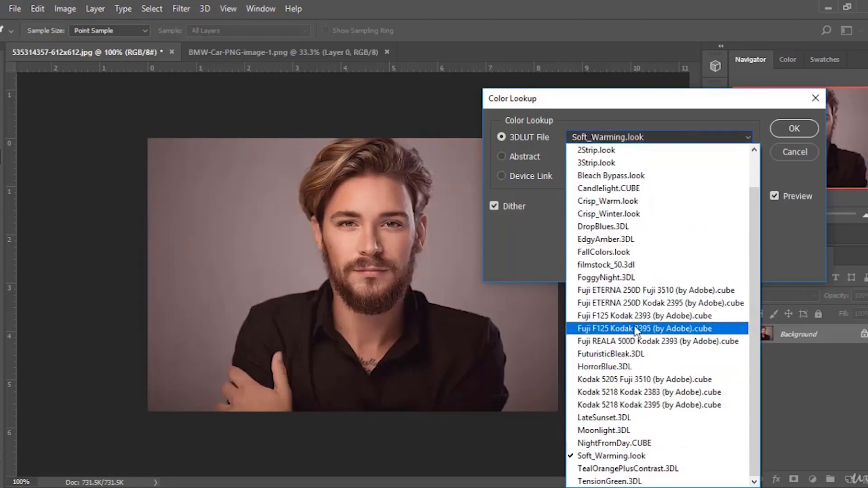
{"action": "left_click", "coordinate": [636, 329]}
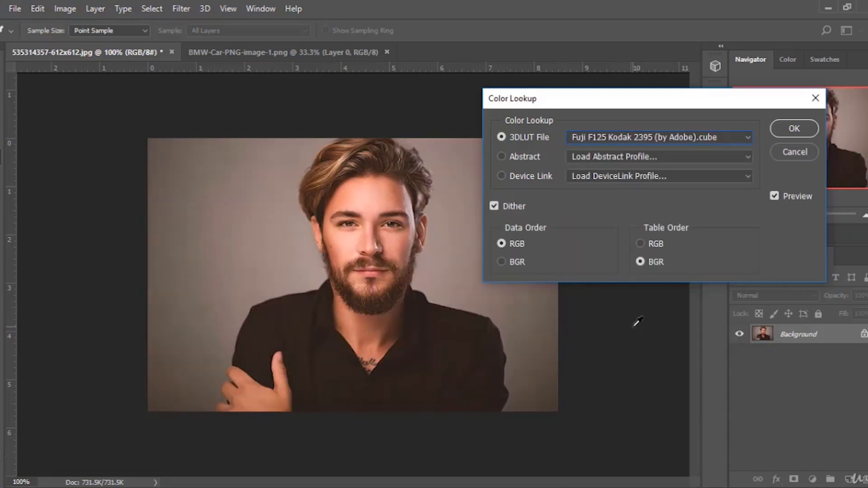
Examine the Abstract and Device Link profile options, opening the Abstract profile loader and cancelling it.
{"action": "left_click", "coordinate": [652, 156]}
{"action": "left_click", "coordinate": [654, 157]}
{"action": "left_click", "coordinate": [650, 175]}
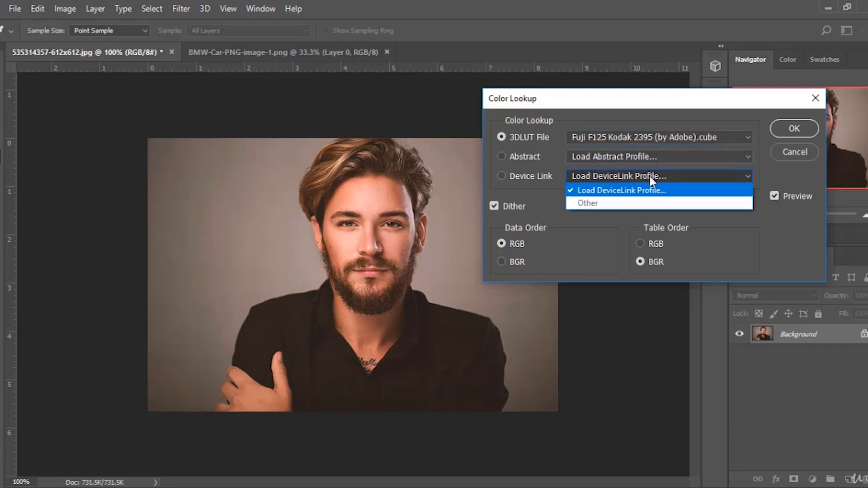
{"action": "left_click", "coordinate": [649, 176]}
{"action": "left_click", "coordinate": [664, 135]}
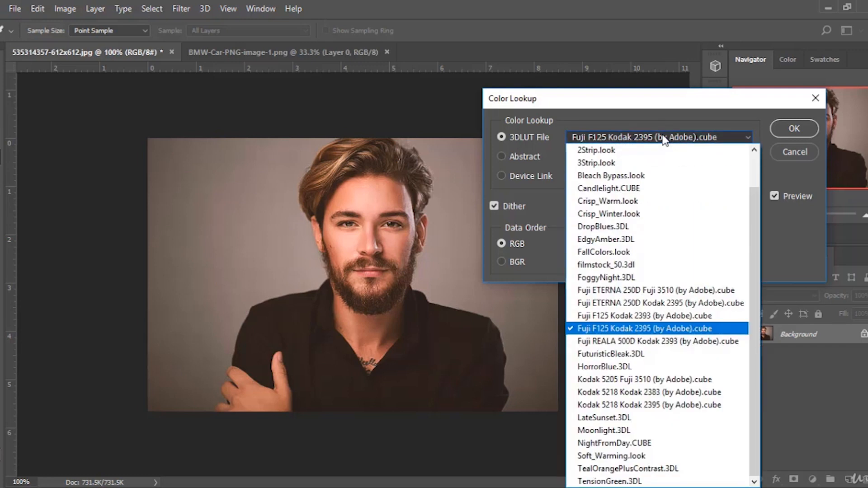
{"action": "left_click", "coordinate": [501, 138]}
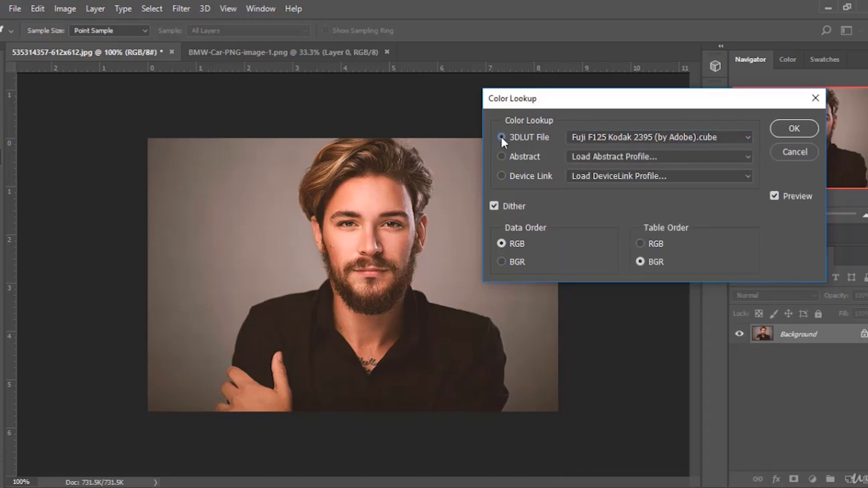
{"action": "left_click", "coordinate": [501, 157]}
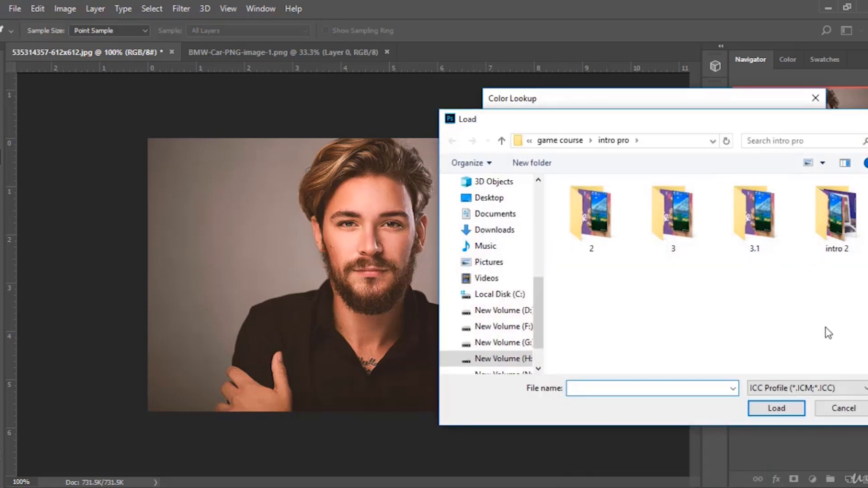
{"action": "left_click", "coordinate": [842, 407]}
{"action": "left_click", "coordinate": [529, 136]}
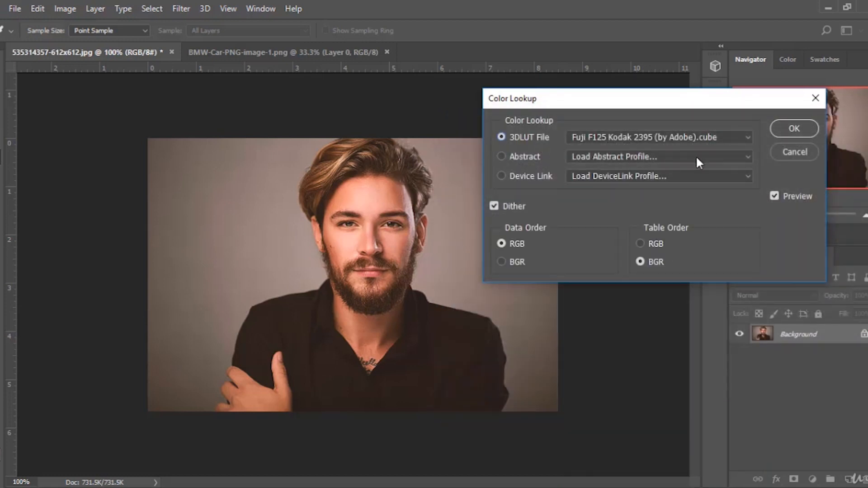
Try the 3Strip.look, FoggyNight.3DL and Kodak 5218 Kodak 2383 (by Adobe).cube LUTs, then cancel Color Lookup.
{"action": "left_click", "coordinate": [714, 145]}
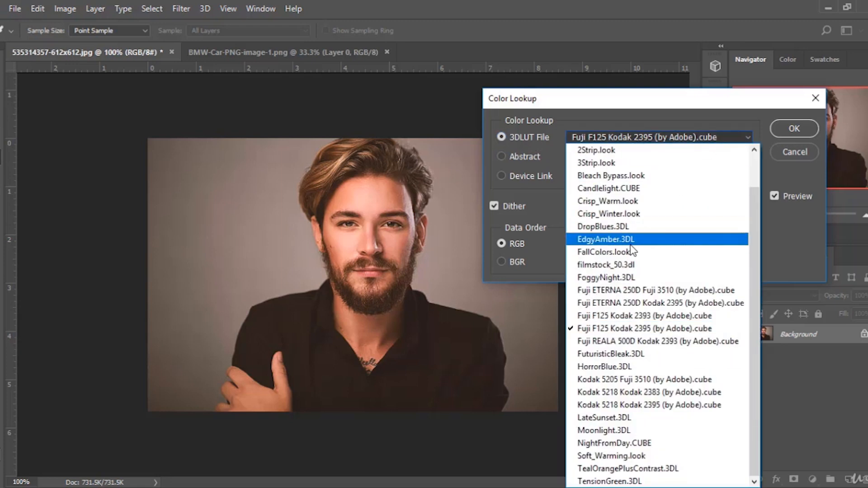
{"action": "scroll", "coordinate": [629, 235], "scroll_direction": "up", "scroll_amount": 2}
{"action": "left_click", "coordinate": [630, 197]}
{"action": "left_click", "coordinate": [661, 141]}
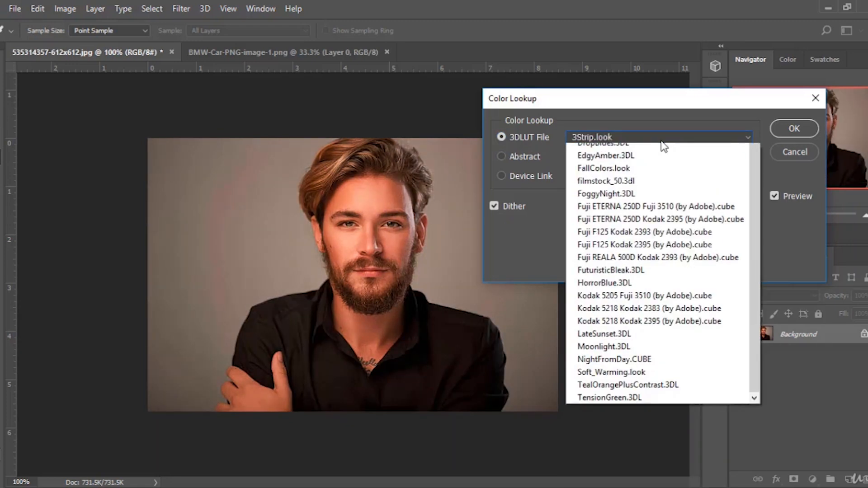
{"action": "left_click", "coordinate": [563, 217]}
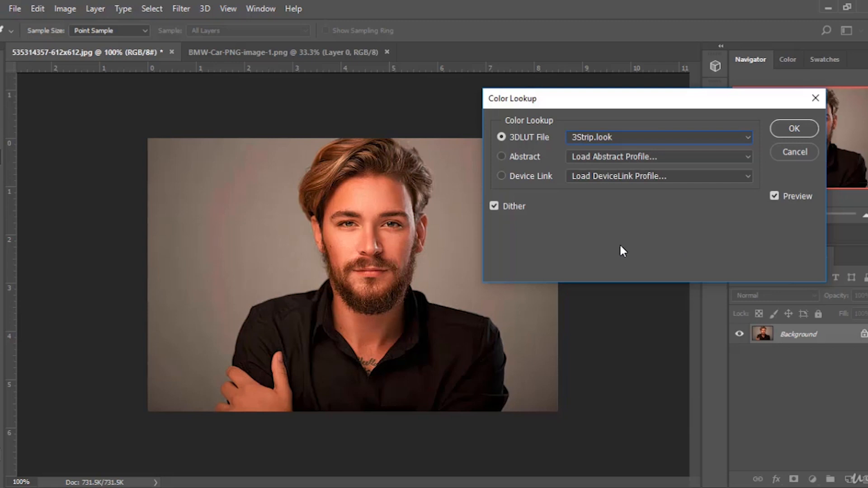
{"action": "left_click", "coordinate": [639, 138]}
{"action": "left_click", "coordinate": [609, 274]}
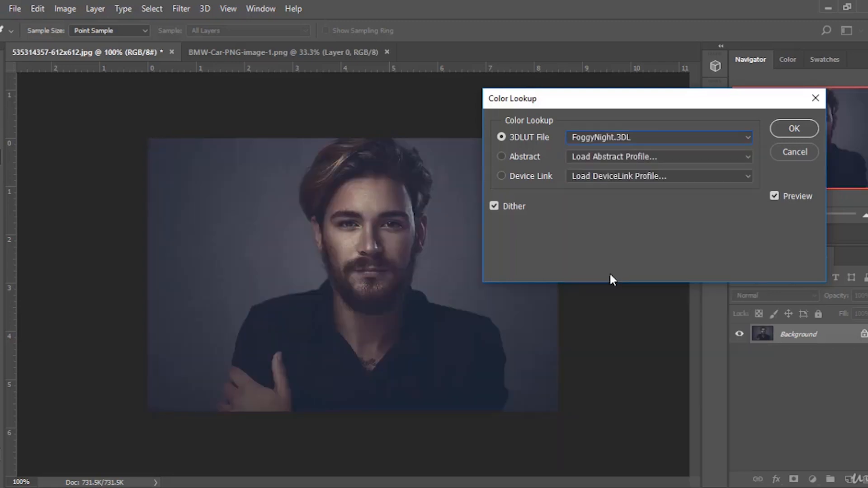
{"action": "left_click", "coordinate": [645, 142]}
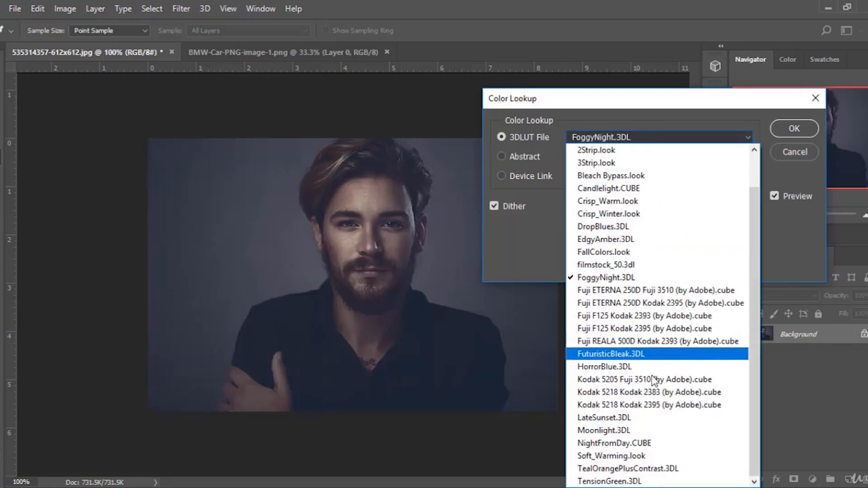
{"action": "left_click", "coordinate": [656, 396]}
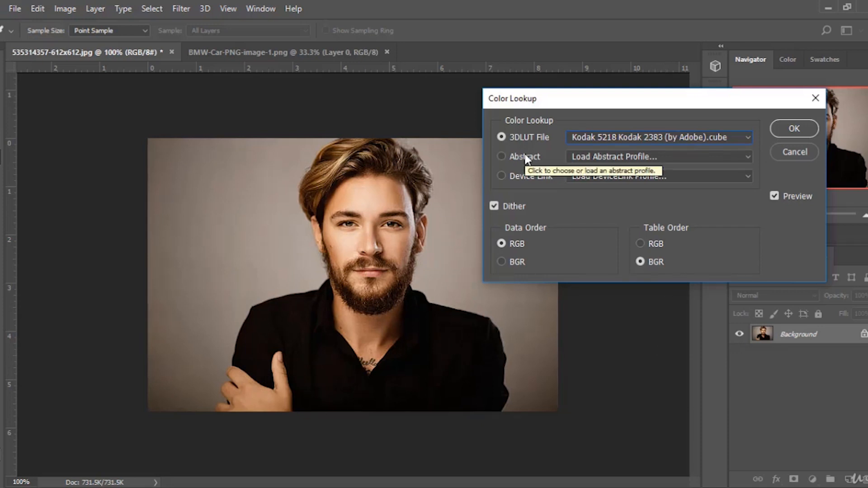
{"action": "left_click", "coordinate": [797, 151]}
Reopen Color Lookup, browse the 3DLUT file list, and cancel the dialog.
{"action": "left_click", "coordinate": [68, 9]}
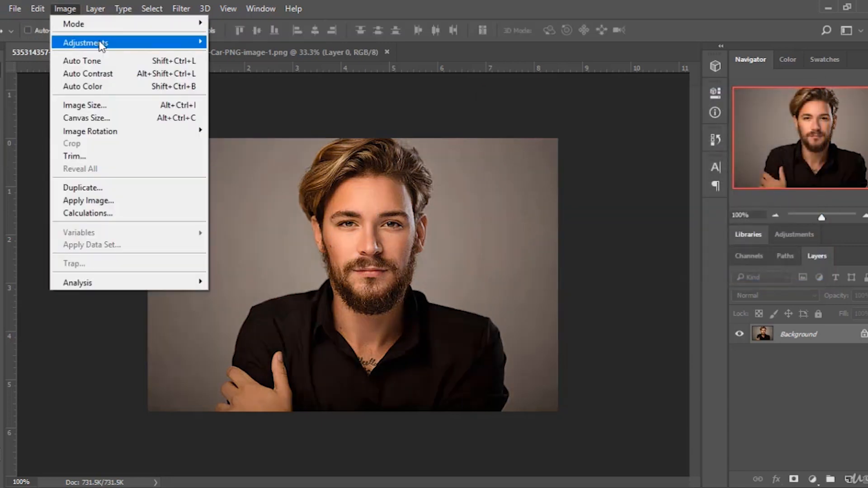
{"action": "mouse_move", "coordinate": [101, 41]}
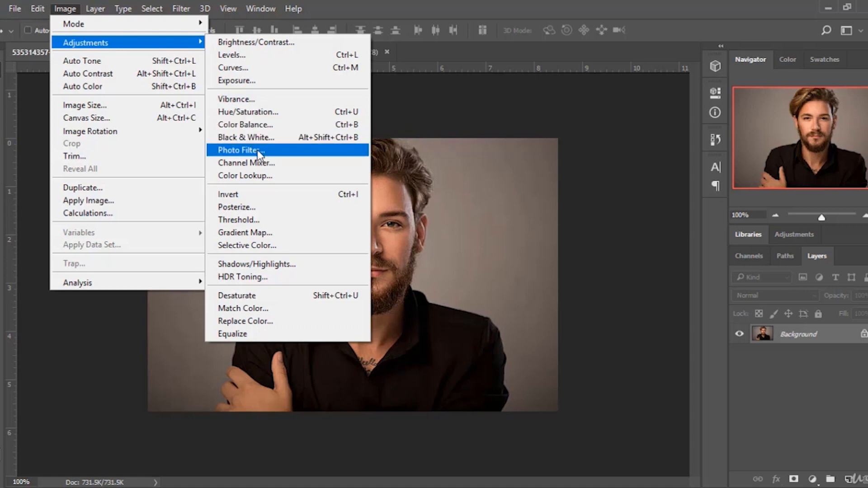
{"action": "left_click", "coordinate": [282, 177]}
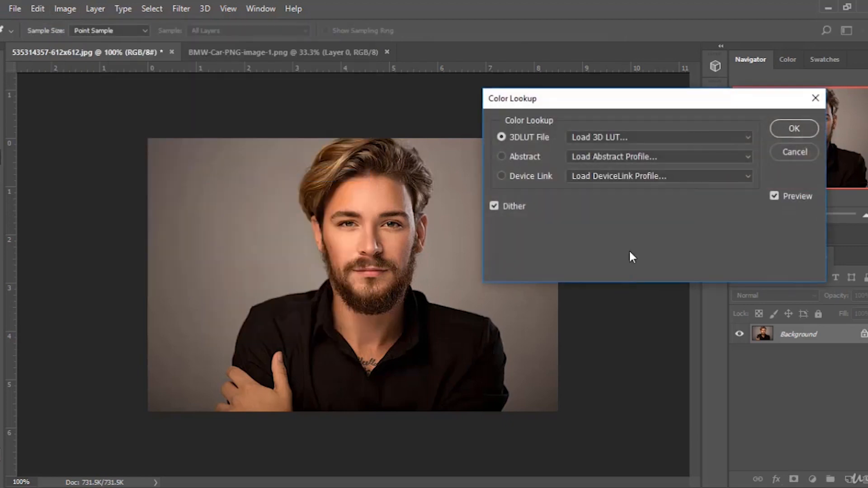
{"action": "left_click", "coordinate": [684, 138]}
{"action": "scroll", "coordinate": [642, 317], "scroll_direction": "down", "scroll_amount": 1}
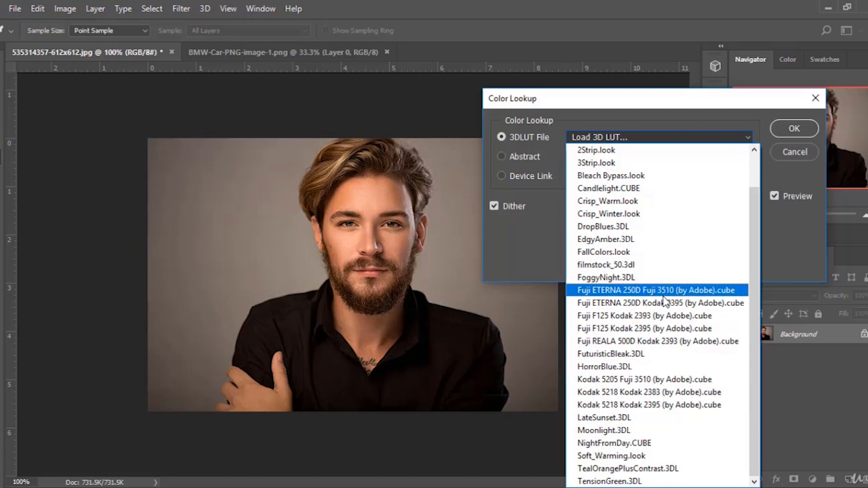
{"action": "left_click", "coordinate": [794, 266]}
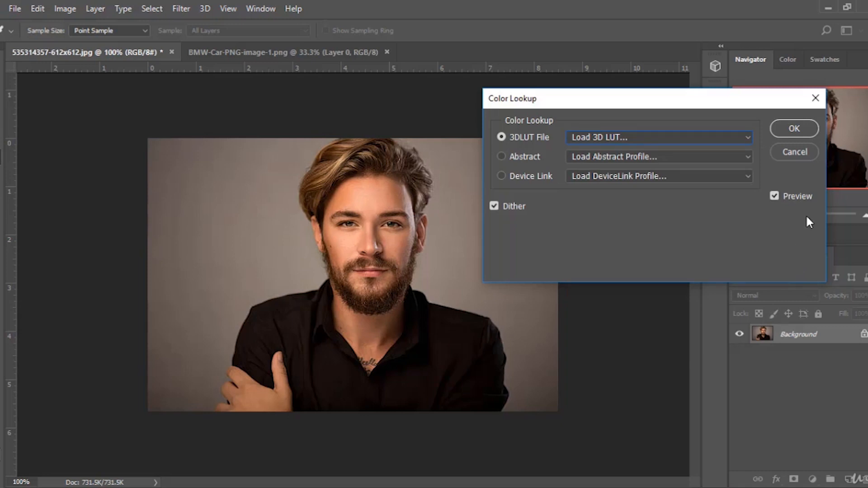
{"action": "left_click", "coordinate": [794, 152]}
Invert the portrait's colours, then revert to the original snapshot in History and collapse the History panel.
{"action": "key", "text": "v"}
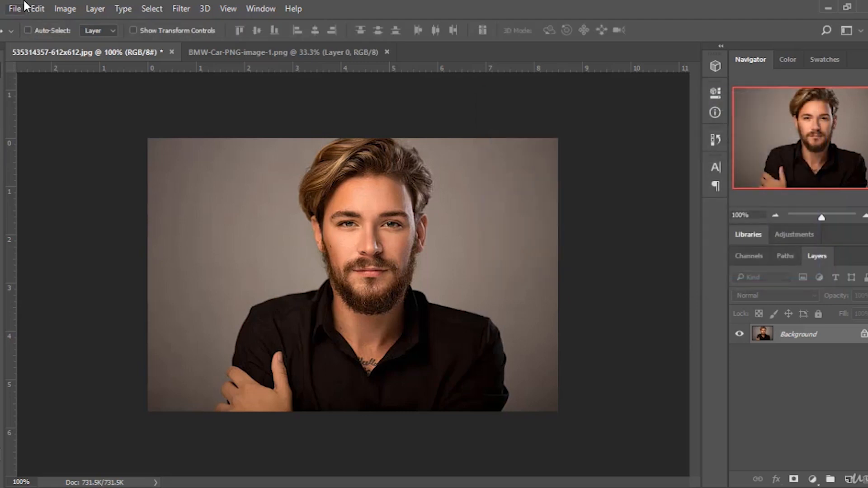
{"action": "left_click", "coordinate": [65, 9]}
{"action": "mouse_move", "coordinate": [93, 42]}
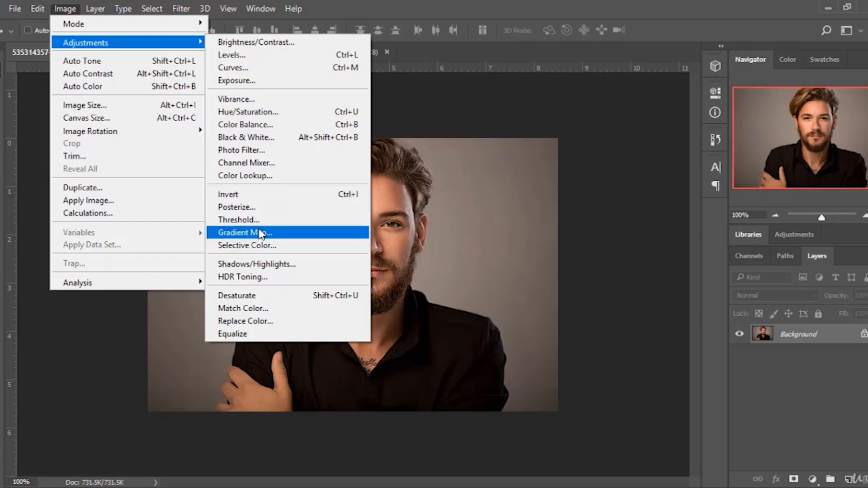
{"action": "left_click", "coordinate": [273, 198]}
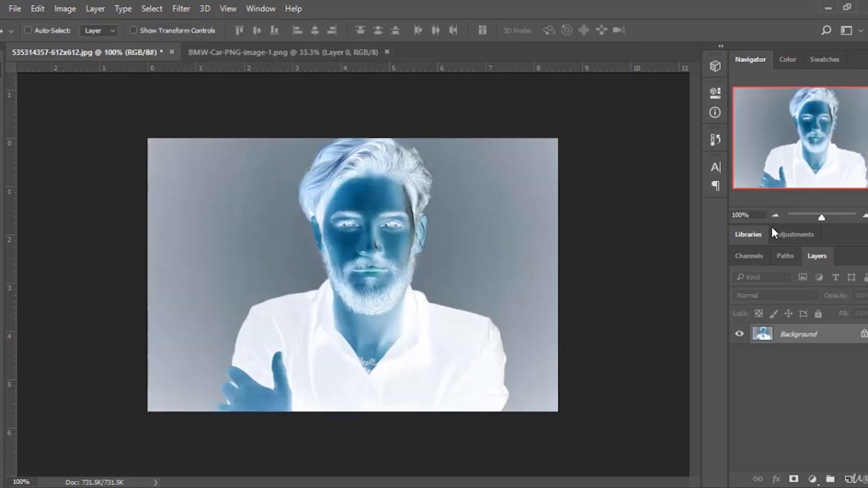
{"action": "left_click", "coordinate": [715, 138]}
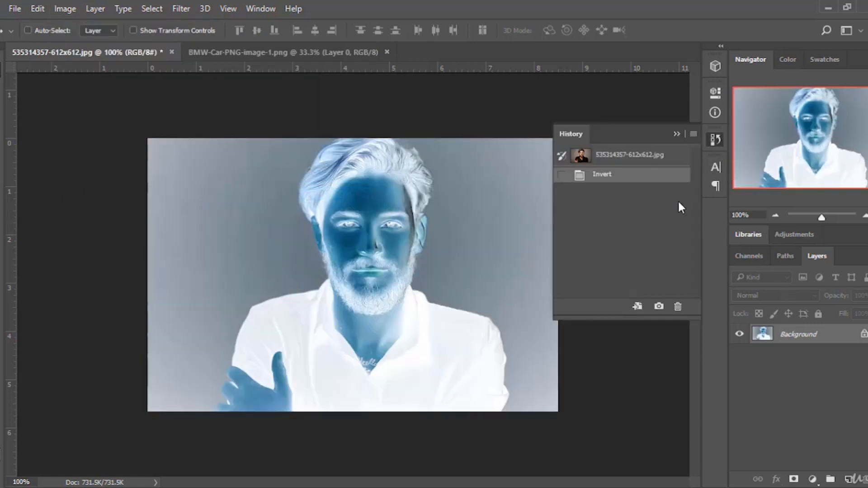
{"action": "left_click", "coordinate": [641, 162]}
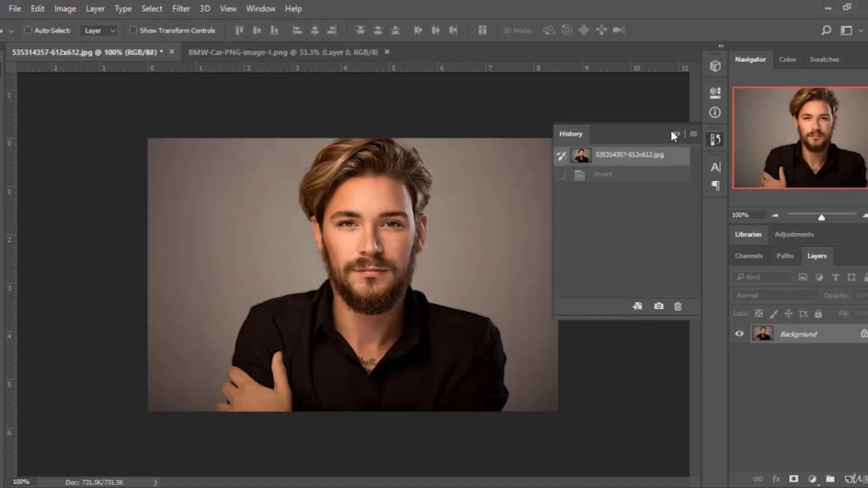
{"action": "left_click", "coordinate": [675, 133]}
Open Gradient Map and its Gradient Editor, trying several presets before choosing Violet, Orange.
{"action": "left_click", "coordinate": [66, 9]}
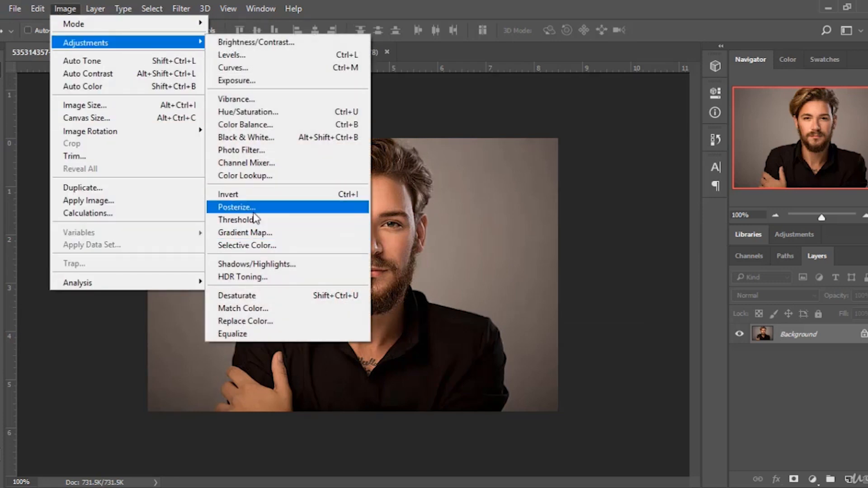
{"action": "left_click", "coordinate": [251, 232]}
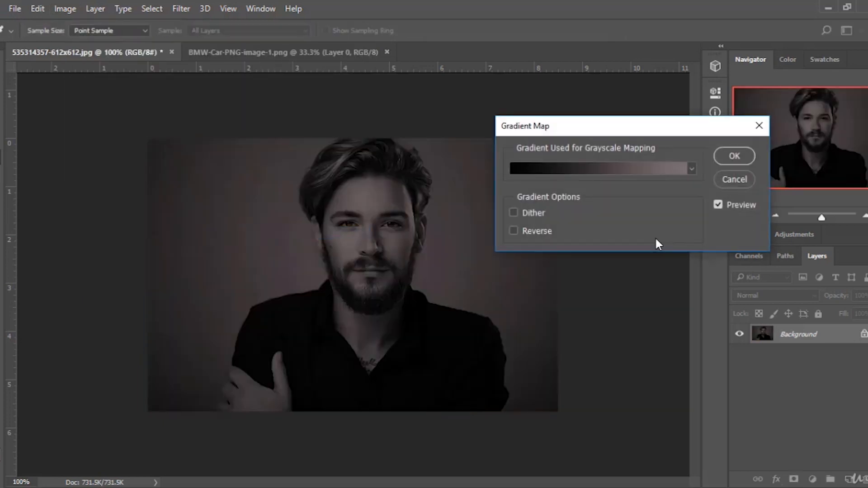
{"action": "left_click", "coordinate": [660, 172]}
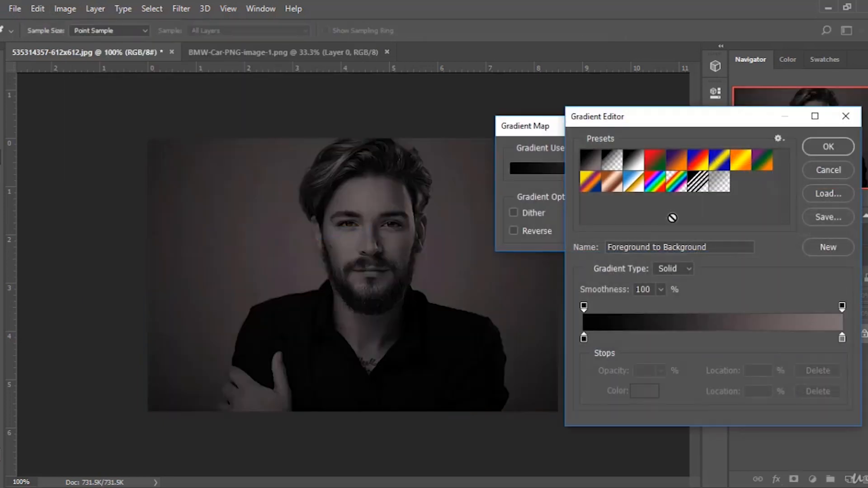
{"action": "left_click", "coordinate": [684, 163]}
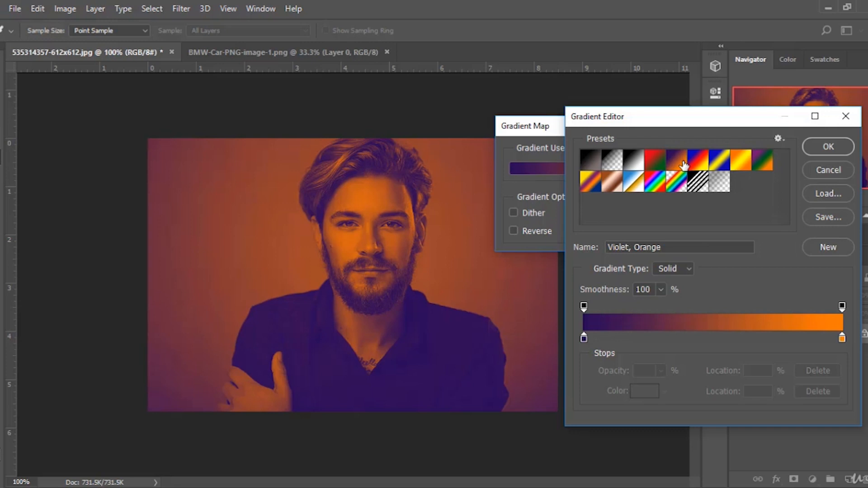
{"action": "left_click", "coordinate": [720, 161]}
{"action": "left_click", "coordinate": [737, 164]}
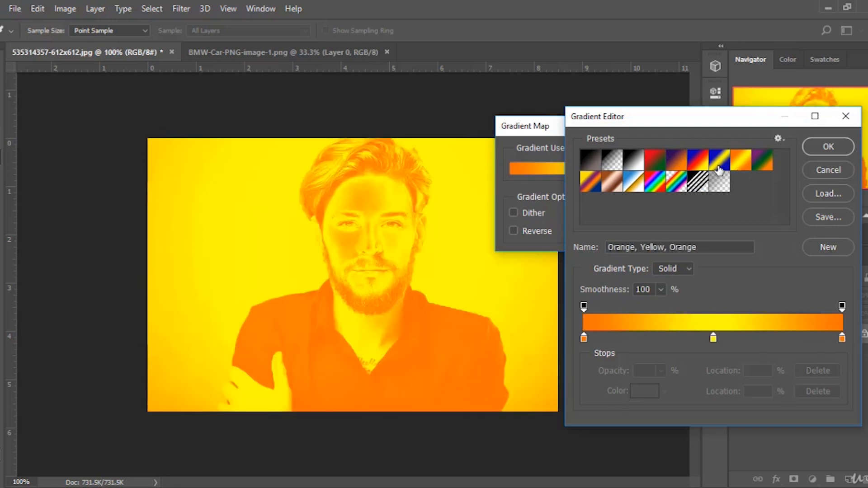
{"action": "left_click", "coordinate": [720, 169]}
{"action": "left_click", "coordinate": [697, 168]}
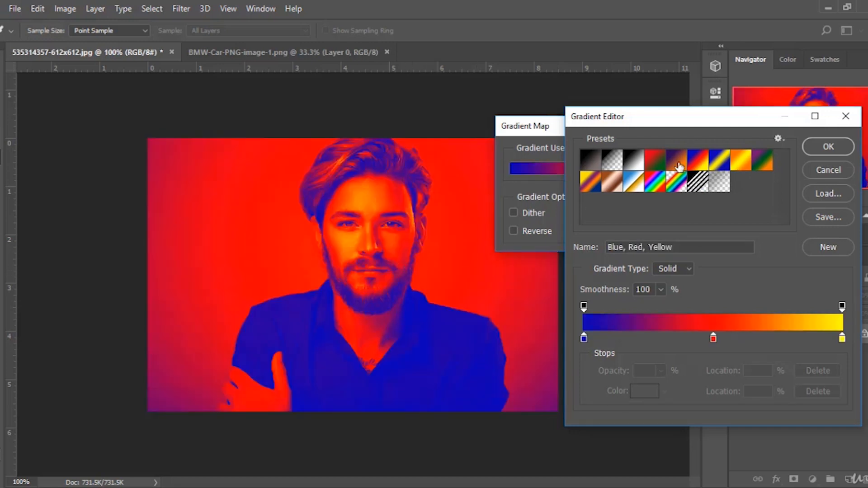
{"action": "left_click", "coordinate": [656, 155]}
{"action": "left_click", "coordinate": [681, 158]}
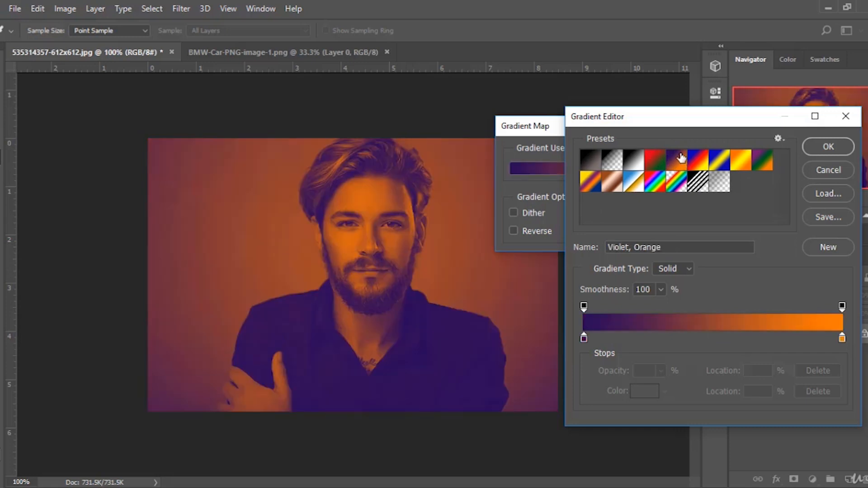
Try recolouring the gradient's left stop green in the Color Picker, then cancel the picker and the Gradient Editor.
{"action": "double_click", "coordinate": [584, 338]}
{"action": "left_click_drag", "start_coordinate": [588, 164], "coordinate": [622, 204]}
{"action": "left_click_drag", "start_coordinate": [657, 167], "coordinate": [657, 247]}
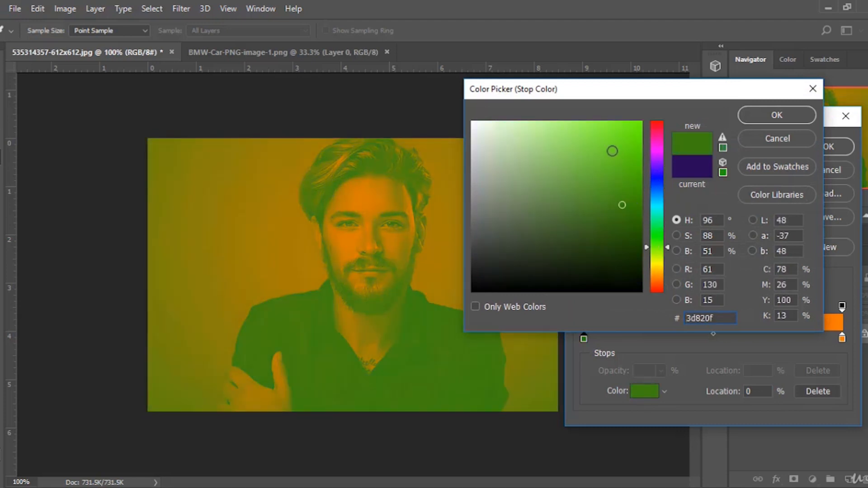
{"action": "mouse_move", "coordinate": [612, 151]}
{"action": "left_mouse_down"}
{"action": "mouse_move", "coordinate": [621, 141]}
{"action": "mouse_move", "coordinate": [630, 147]}
{"action": "left_mouse_up"}
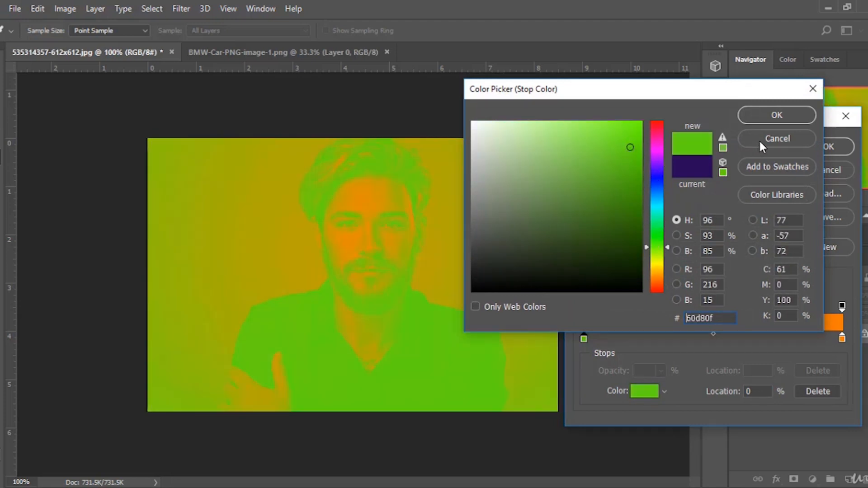
{"action": "left_click", "coordinate": [759, 142]}
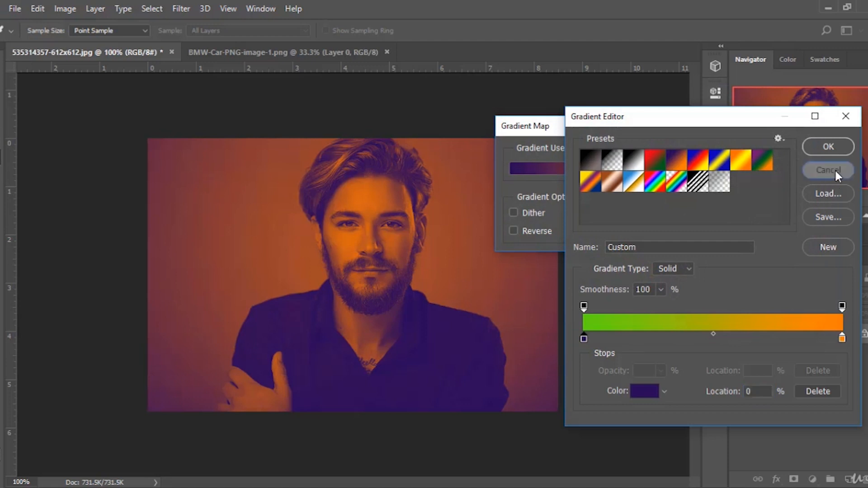
{"action": "left_click", "coordinate": [834, 170]}
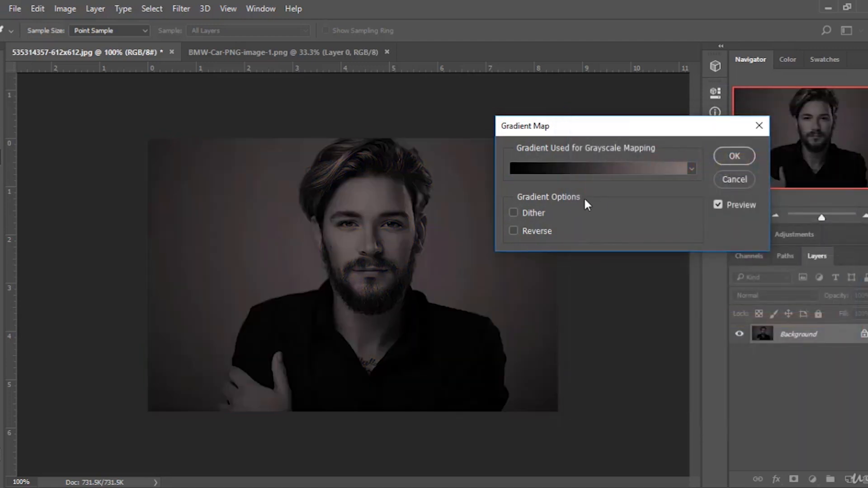
Reopen the Gradient Editor, try presets including Violet, Orange, then cancel the editor and Gradient Map.
{"action": "left_click", "coordinate": [618, 168]}
{"action": "left_click", "coordinate": [816, 170]}
{"action": "left_click", "coordinate": [655, 168]}
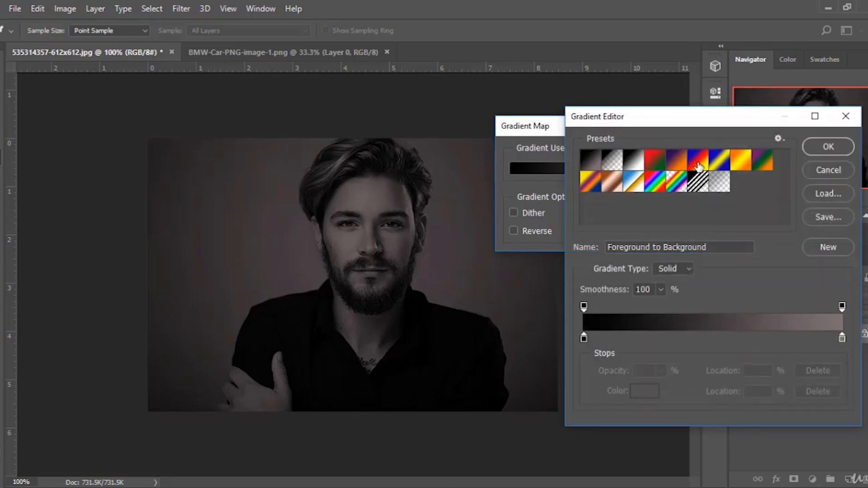
{"action": "left_click", "coordinate": [698, 162]}
{"action": "left_click", "coordinate": [680, 162]}
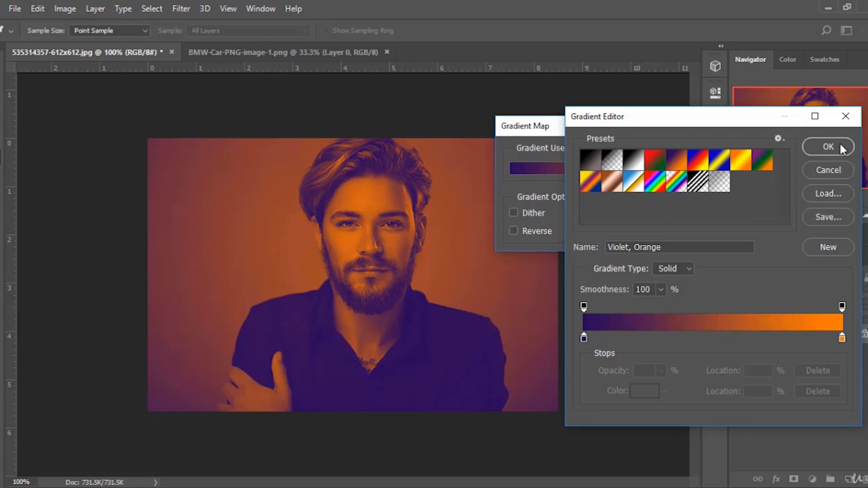
{"action": "left_click", "coordinate": [837, 169]}
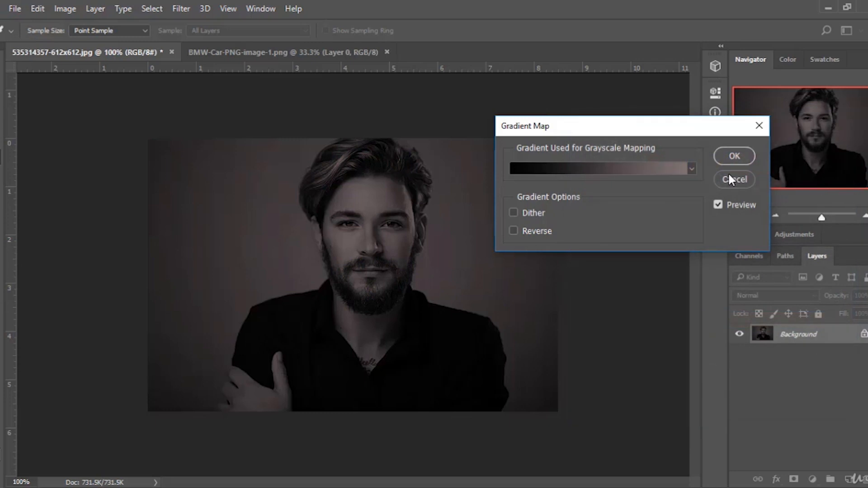
{"action": "left_click", "coordinate": [732, 177]}
Try Posterize on the portrait with different levels such as 15, then cancel the dialog.
{"action": "left_click", "coordinate": [65, 9]}
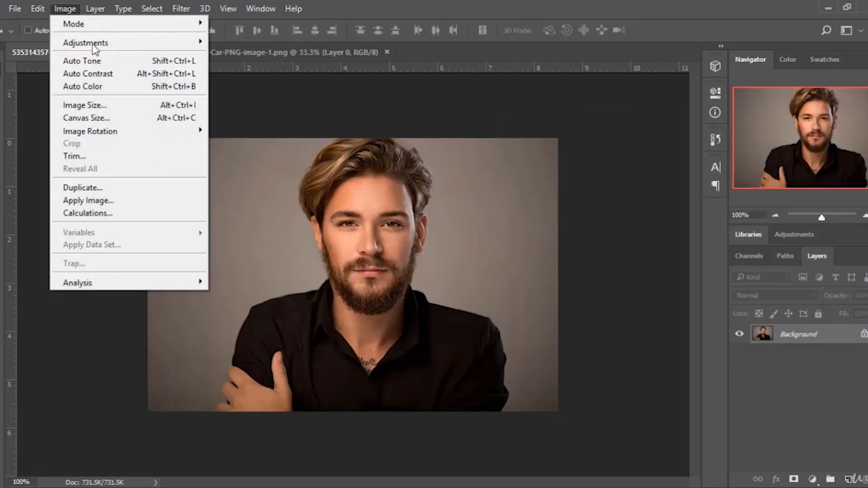
{"action": "mouse_move", "coordinate": [93, 45]}
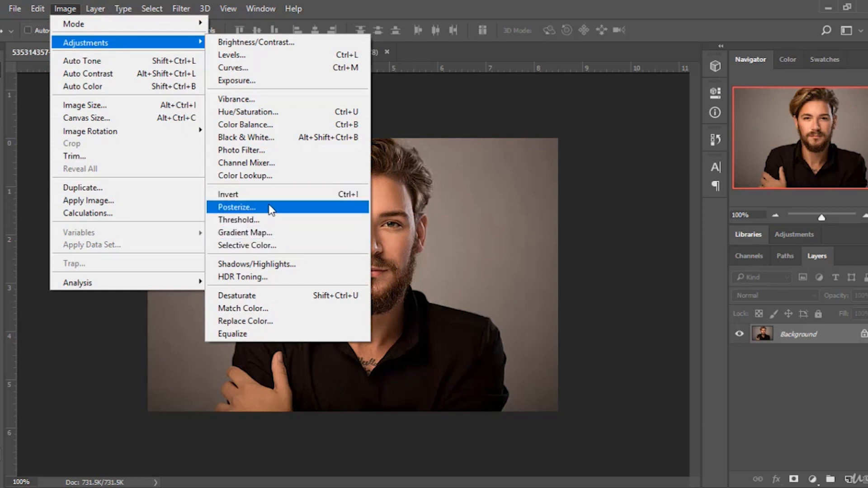
{"action": "left_click", "coordinate": [237, 207]}
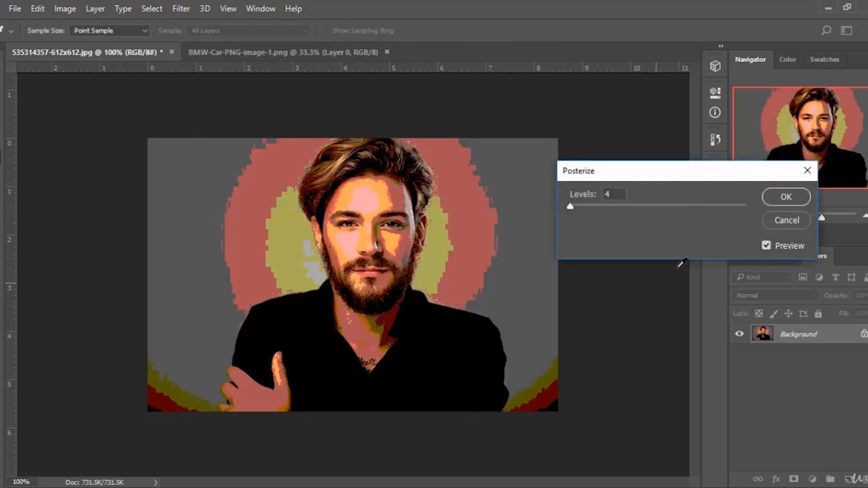
{"action": "left_click_drag", "start_coordinate": [570, 207], "coordinate": [681, 208]}
{"action": "left_click_drag", "start_coordinate": [592, 214], "coordinate": [578, 226]}
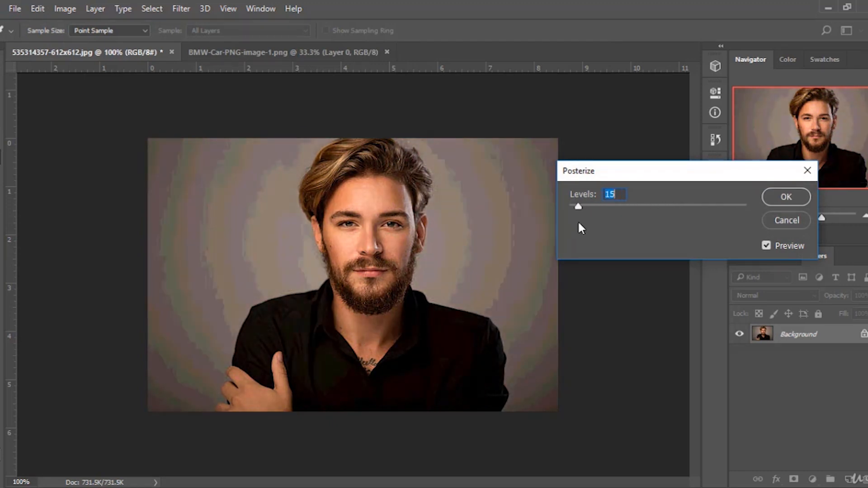
{"action": "left_click", "coordinate": [622, 193]}
{"action": "left_click", "coordinate": [788, 220]}
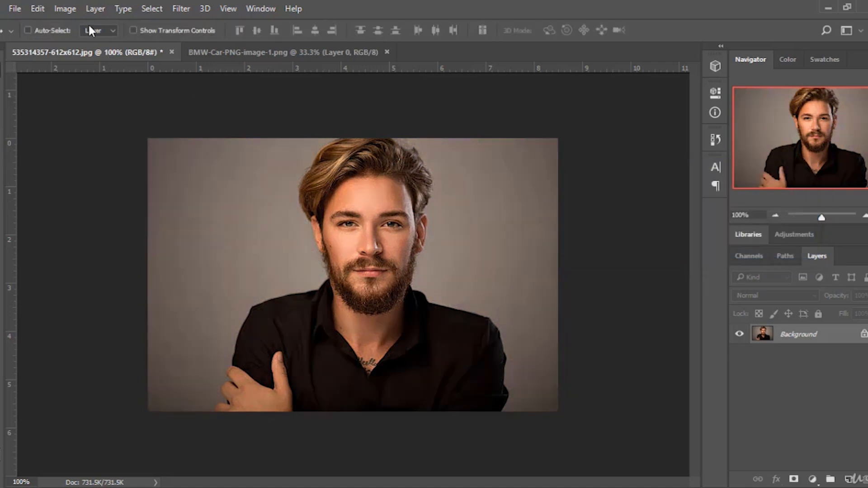
Try Shadows/Highlights with various Shadows and Highlights amounts, toggling Preview, then cancel the dialog.
{"action": "left_click", "coordinate": [65, 9]}
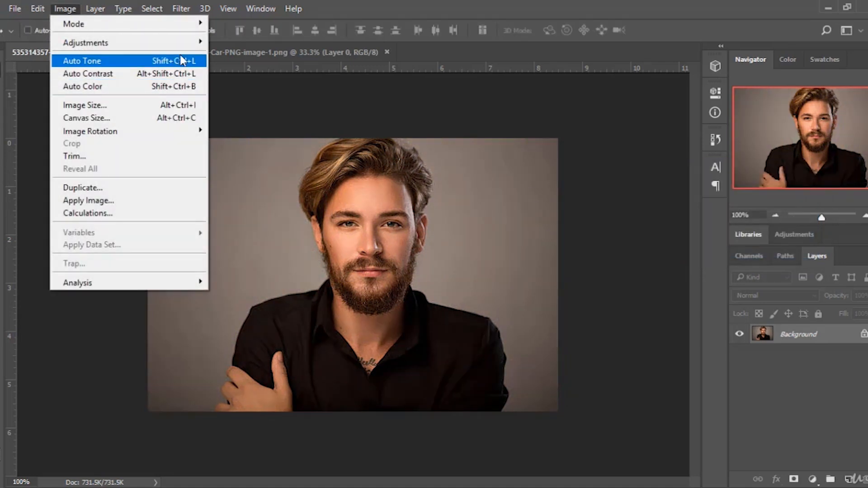
{"action": "mouse_move", "coordinate": [194, 43]}
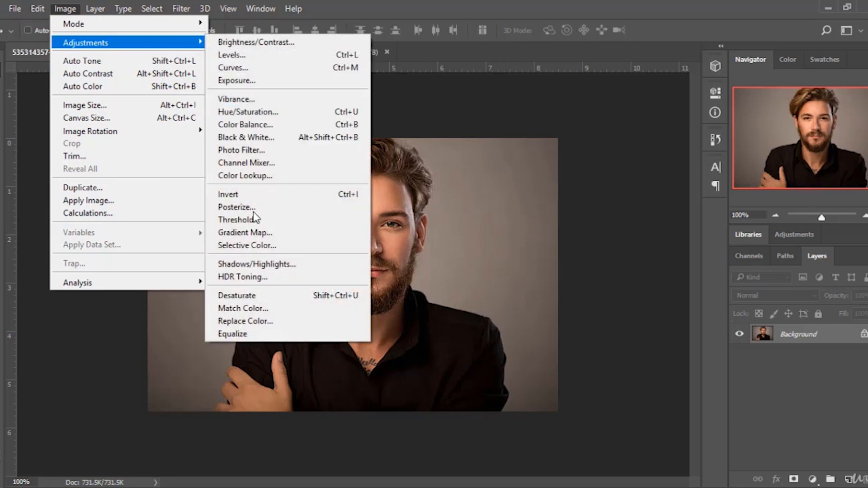
{"action": "left_click", "coordinate": [292, 265]}
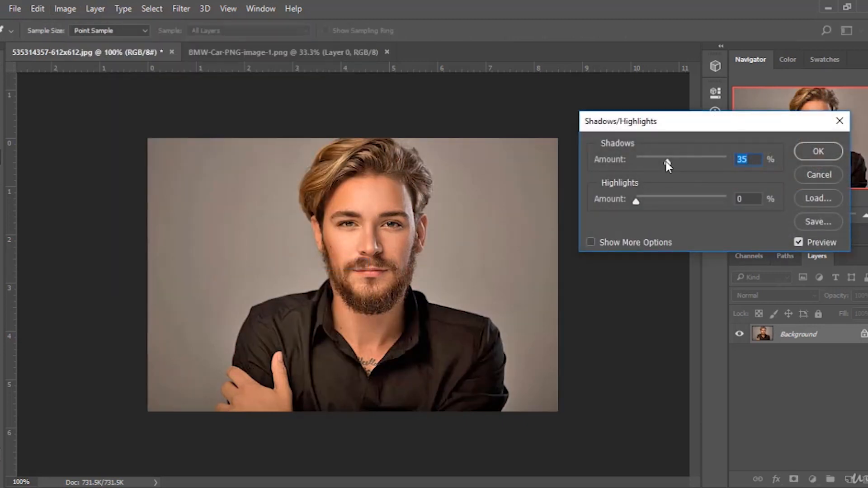
{"action": "left_click_drag", "start_coordinate": [667, 161], "coordinate": [707, 170]}
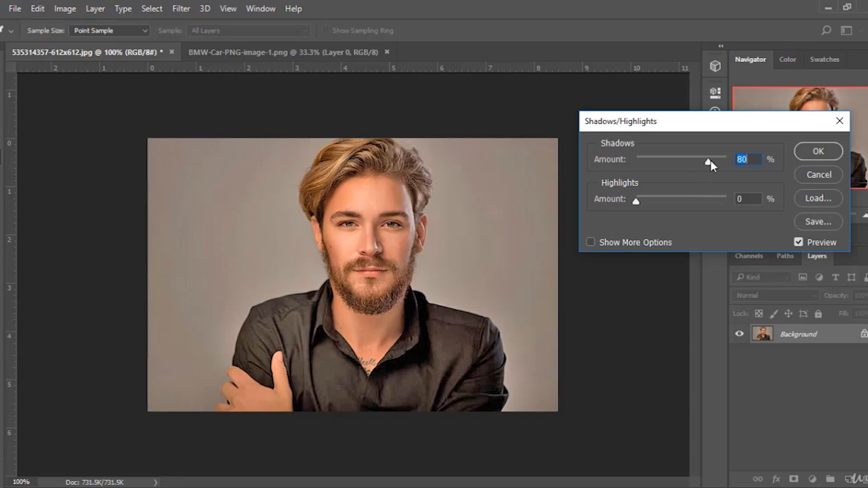
{"action": "left_click_drag", "start_coordinate": [709, 164], "coordinate": [676, 167]}
{"action": "left_click_drag", "start_coordinate": [635, 202], "coordinate": [688, 202]}
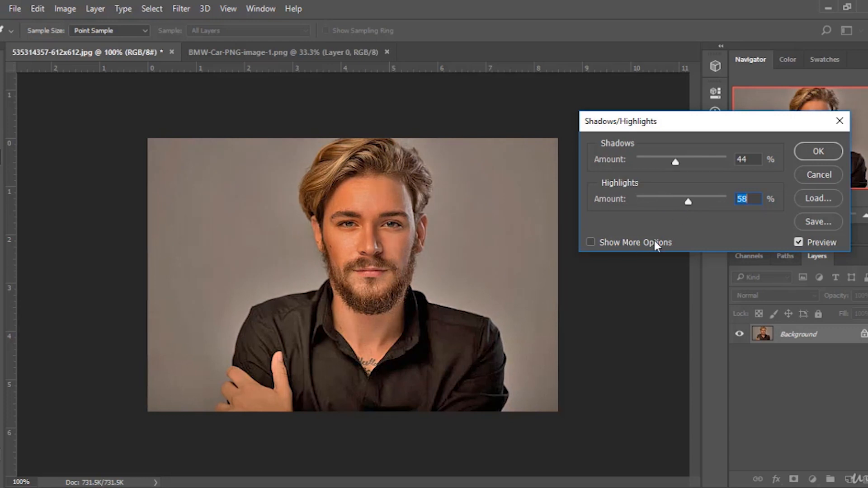
{"action": "left_click_drag", "start_coordinate": [688, 202], "coordinate": [552, 240]}
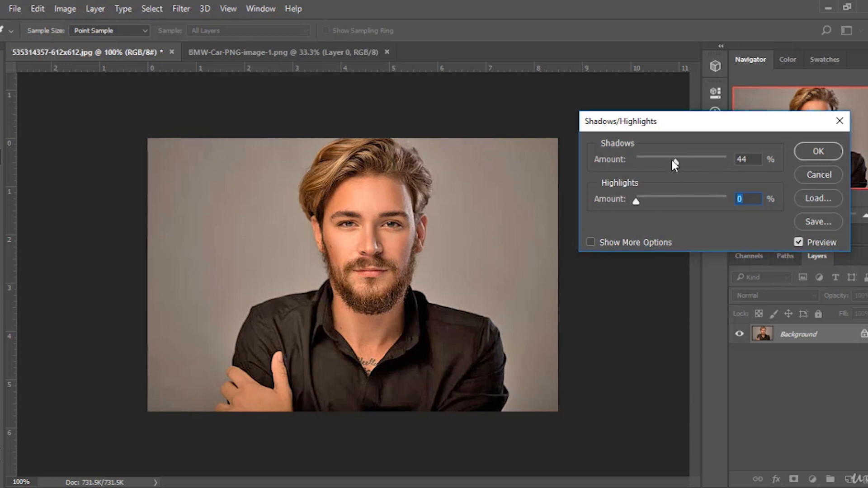
{"action": "mouse_move", "coordinate": [673, 162]}
{"action": "left_mouse_down"}
{"action": "mouse_move", "coordinate": [646, 159]}
{"action": "mouse_move", "coordinate": [658, 163]}
{"action": "left_mouse_up"}
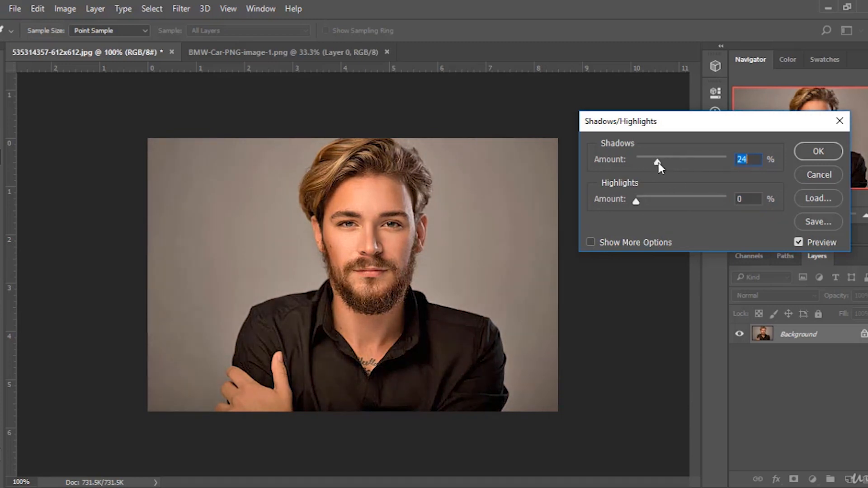
{"action": "left_click", "coordinate": [801, 241]}
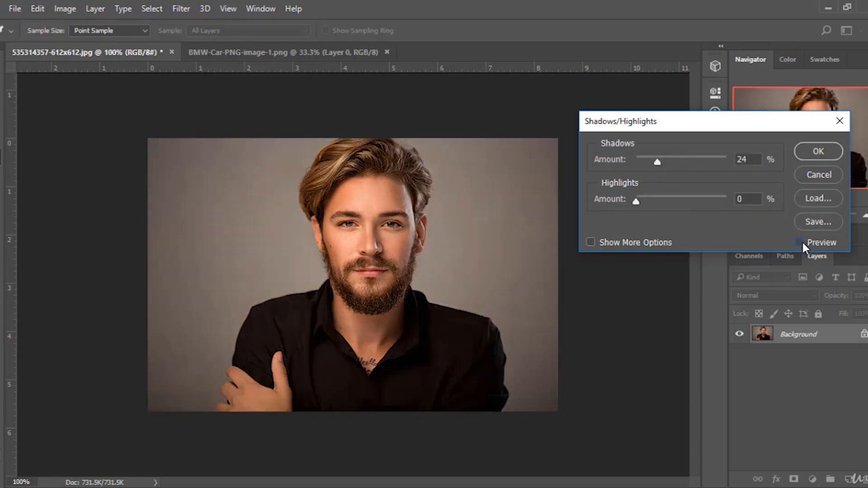
{"action": "left_click", "coordinate": [799, 242]}
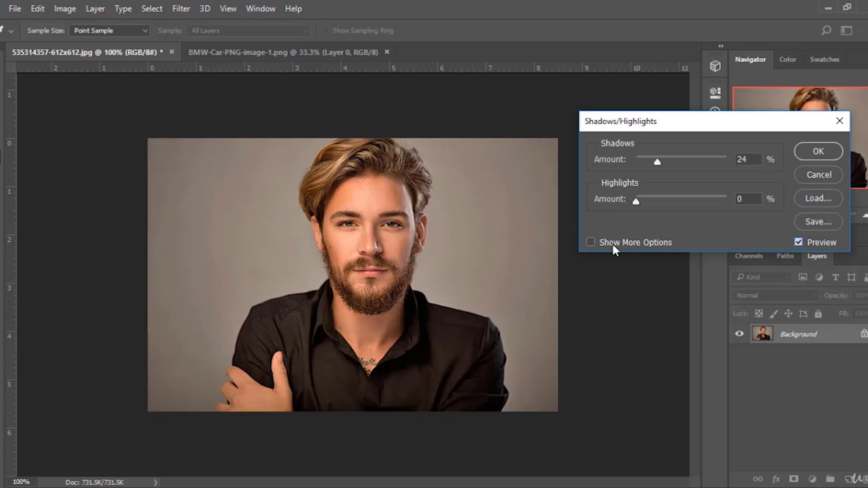
{"action": "left_click", "coordinate": [820, 175]}
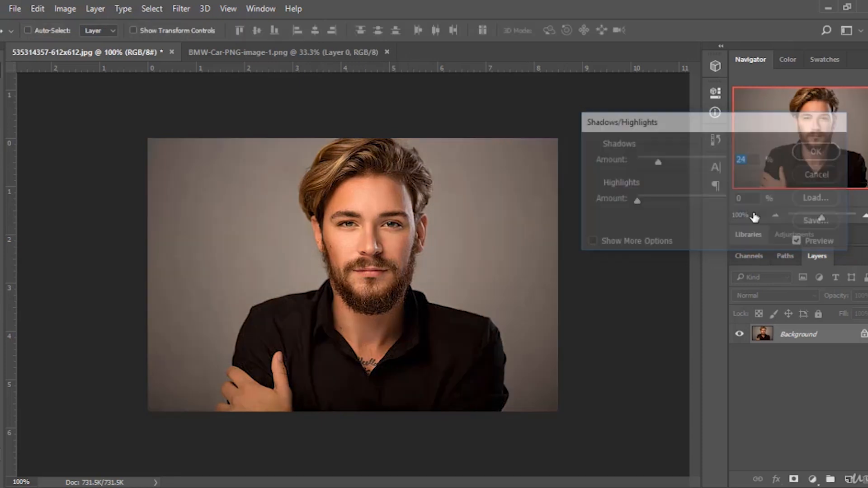
Apply HDR Toning with Strength 1.71, Gamma 1.10, Exposure -0.05, Detail -16, Vibrance +43, Saturation -8, then revert via History.
{"action": "left_click", "coordinate": [64, 9]}
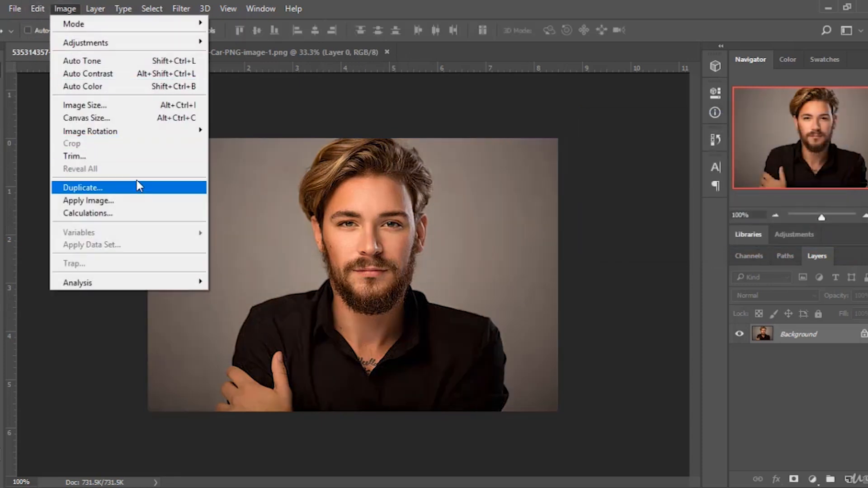
{"action": "mouse_move", "coordinate": [135, 42]}
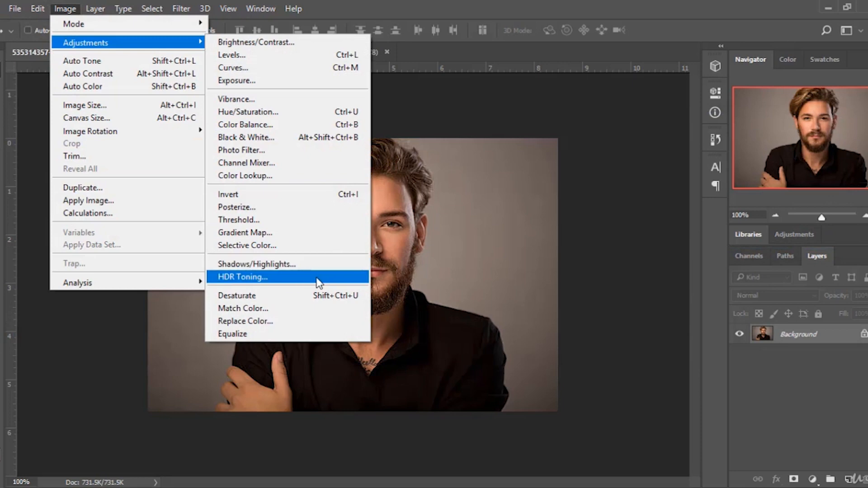
{"action": "left_click", "coordinate": [312, 277]}
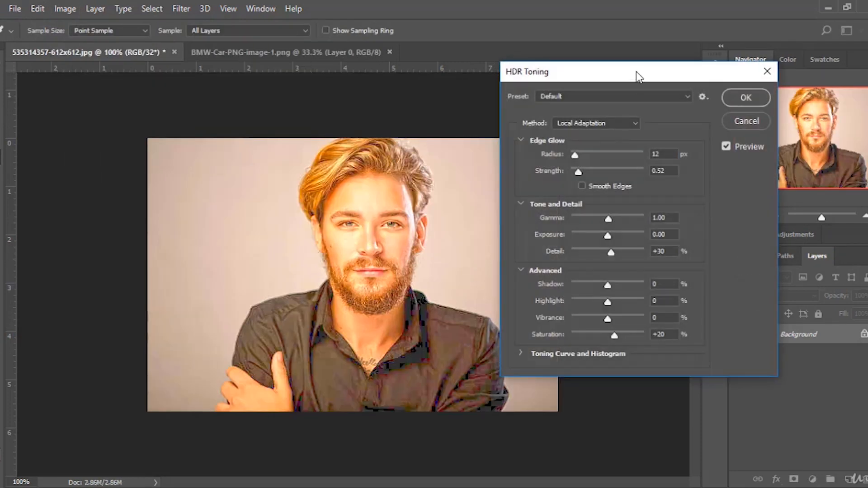
{"action": "left_click_drag", "start_coordinate": [638, 76], "coordinate": [687, 80]}
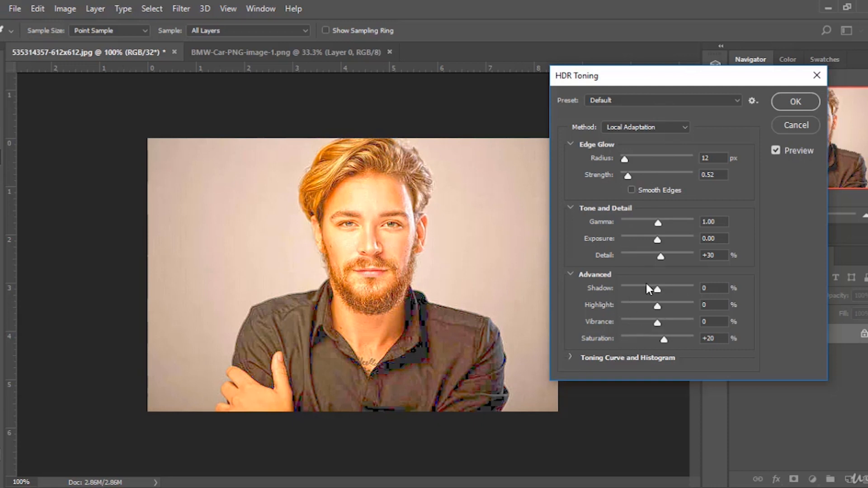
{"action": "left_click_drag", "start_coordinate": [630, 175], "coordinate": [650, 176]}
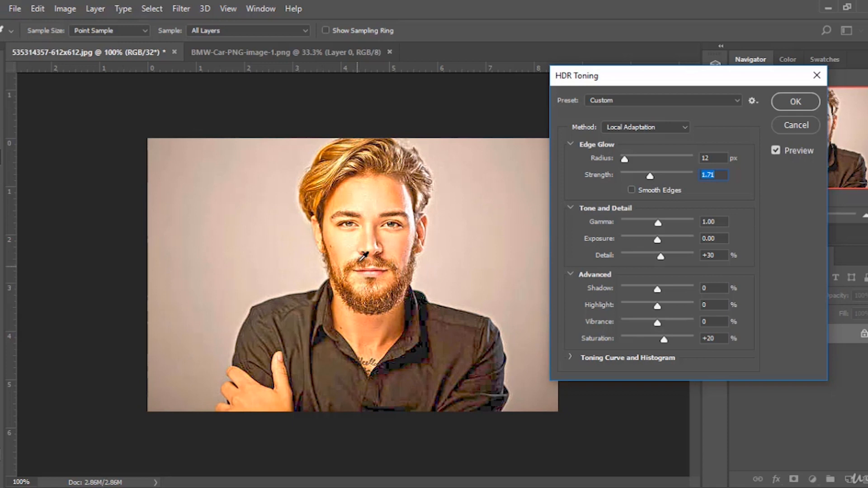
{"action": "mouse_move", "coordinate": [659, 224]}
{"action": "left_mouse_down"}
{"action": "mouse_move", "coordinate": [634, 223]}
{"action": "mouse_move", "coordinate": [669, 222]}
{"action": "mouse_move", "coordinate": [658, 223]}
{"action": "mouse_move", "coordinate": [649, 240]}
{"action": "mouse_move", "coordinate": [668, 241]}
{"action": "mouse_move", "coordinate": [652, 241]}
{"action": "mouse_move", "coordinate": [651, 226]}
{"action": "mouse_move", "coordinate": [638, 225]}
{"action": "mouse_move", "coordinate": [665, 227]}
{"action": "mouse_move", "coordinate": [656, 226]}
{"action": "left_mouse_up"}
{"action": "left_click_drag", "start_coordinate": [660, 257], "coordinate": [655, 287]}
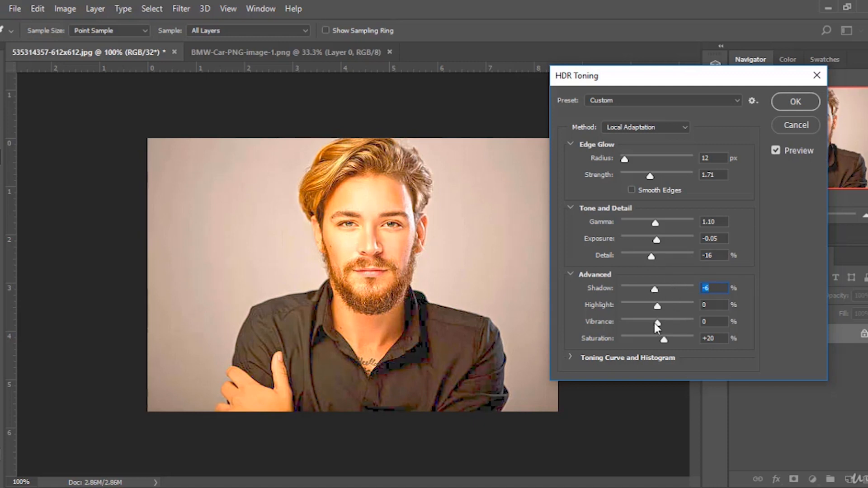
{"action": "left_click_drag", "start_coordinate": [656, 322], "coordinate": [654, 341]}
{"action": "left_click_drag", "start_coordinate": [653, 296], "coordinate": [660, 295]}
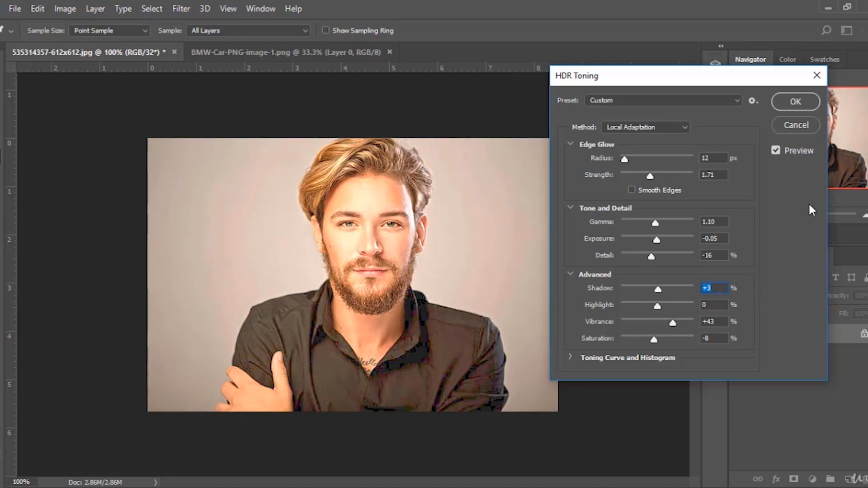
{"action": "left_click", "coordinate": [777, 150]}
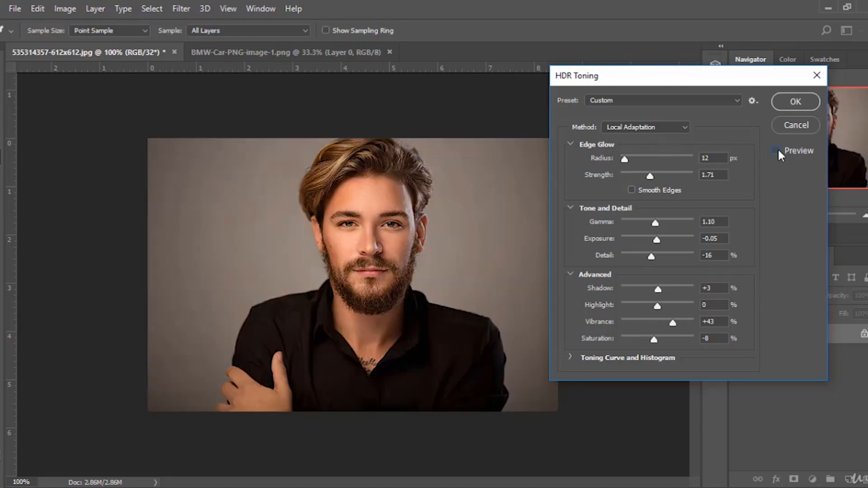
{"action": "left_click", "coordinate": [776, 151]}
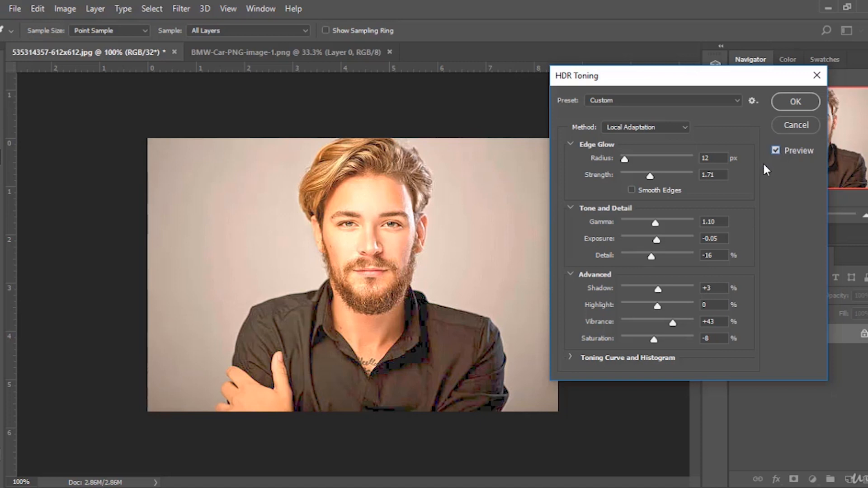
{"action": "left_click", "coordinate": [805, 103]}
{"action": "left_click", "coordinate": [716, 136]}
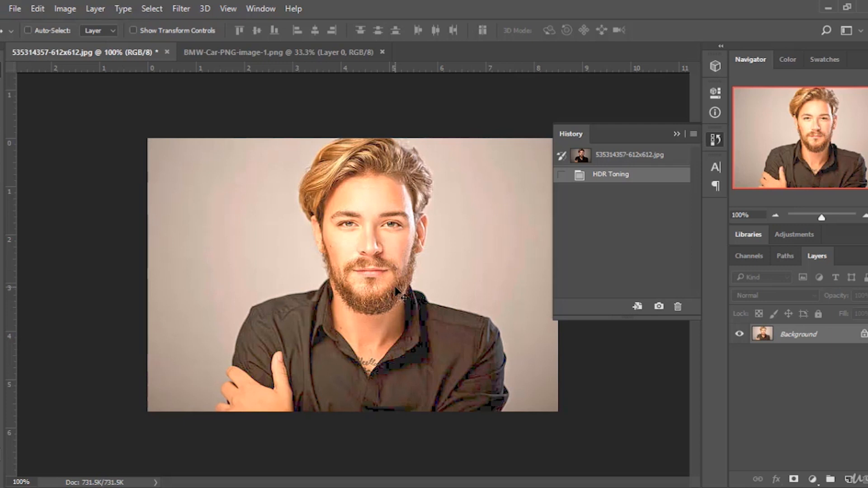
{"action": "left_click", "coordinate": [628, 159]}
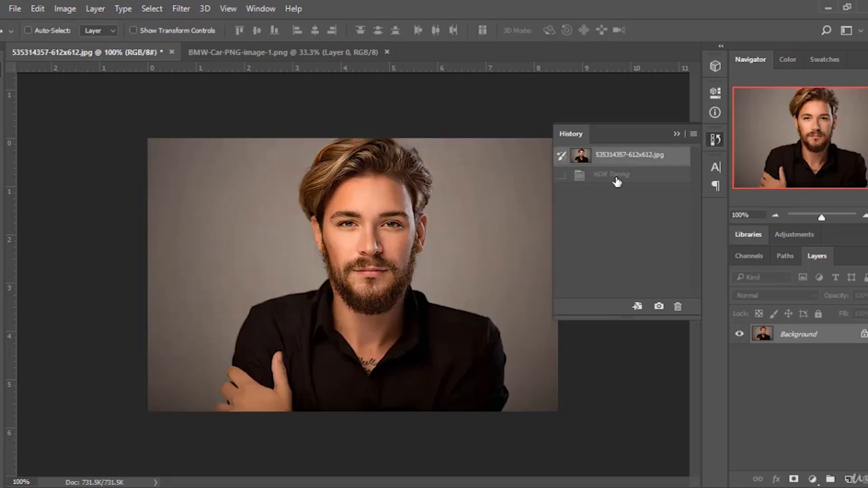
Desaturate the portrait to black and white.
{"action": "left_click", "coordinate": [67, 9]}
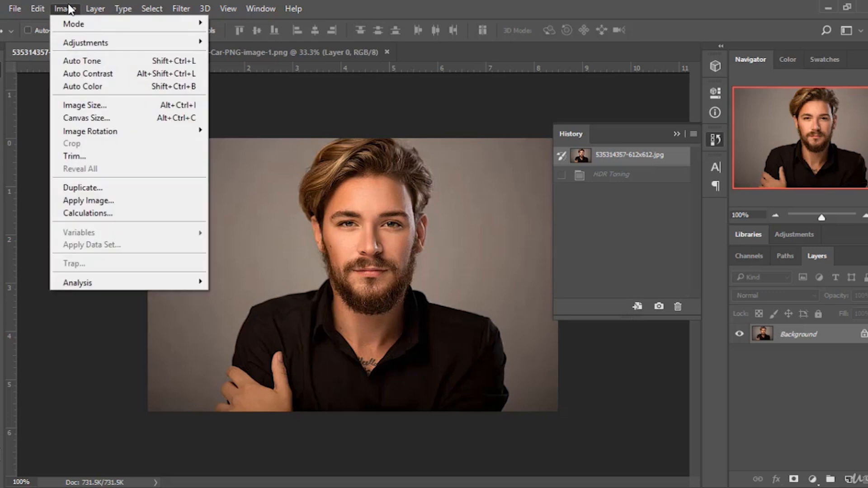
{"action": "mouse_move", "coordinate": [162, 44]}
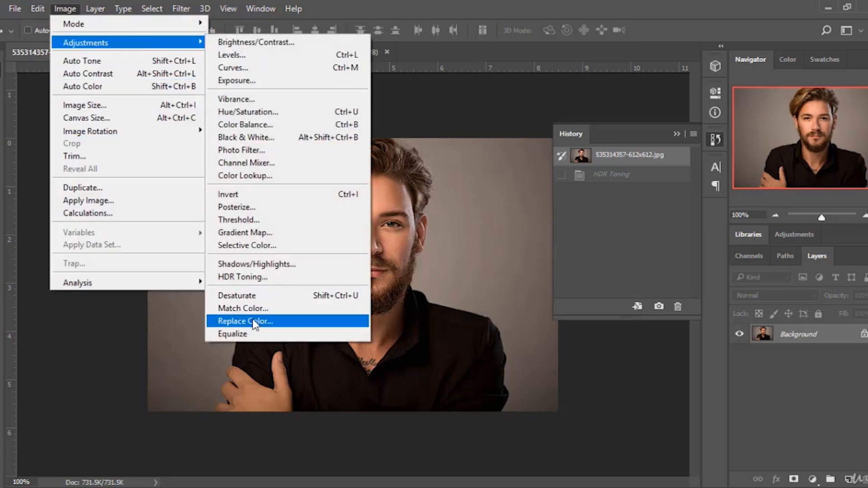
{"action": "left_click", "coordinate": [260, 296]}
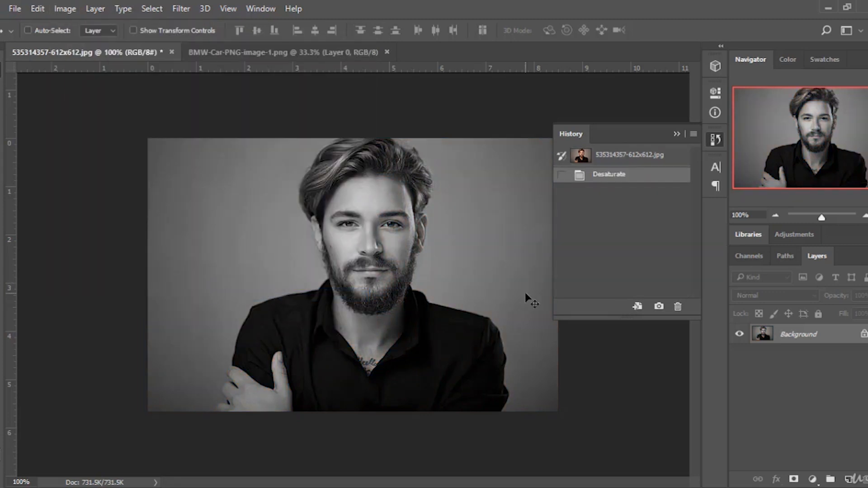
Revert the portrait to its original color state using the History panel's opening snapshot.
{"action": "left_click", "coordinate": [677, 132]}
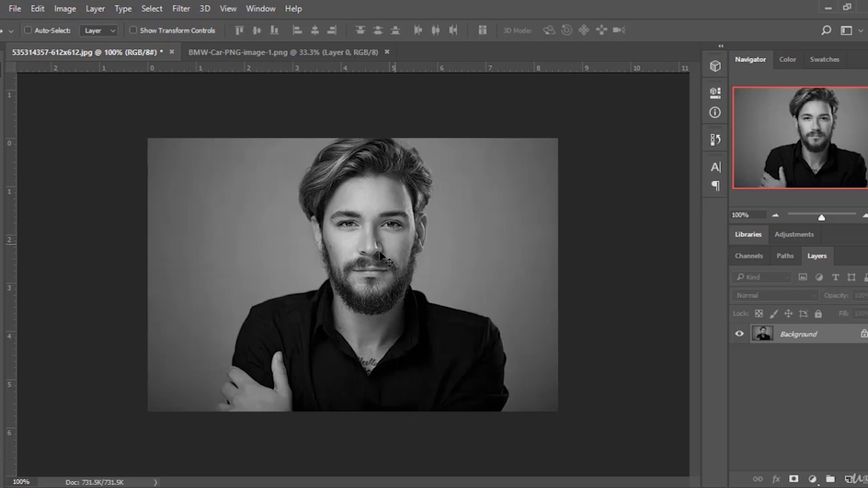
{"action": "left_click", "coordinate": [713, 140]}
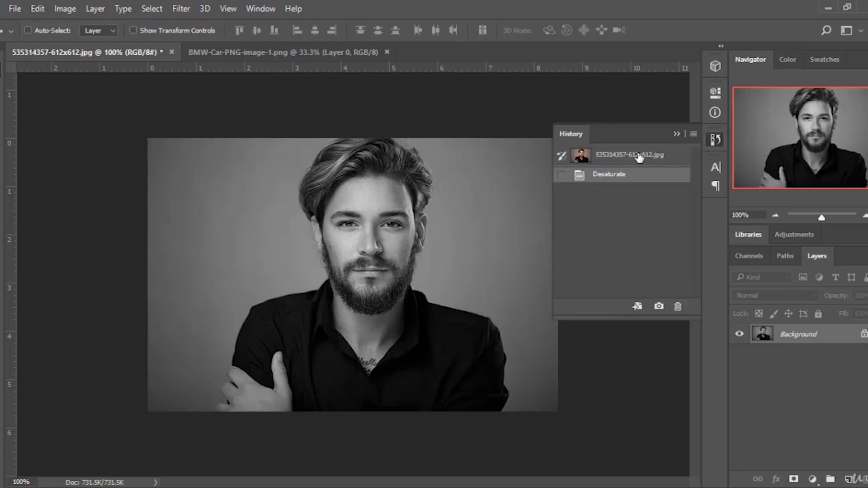
{"action": "left_click", "coordinate": [616, 157]}
Try Match Color on the portrait with Luminance 140, Color Intensity 41 and Fade 46.
{"action": "left_click", "coordinate": [65, 9]}
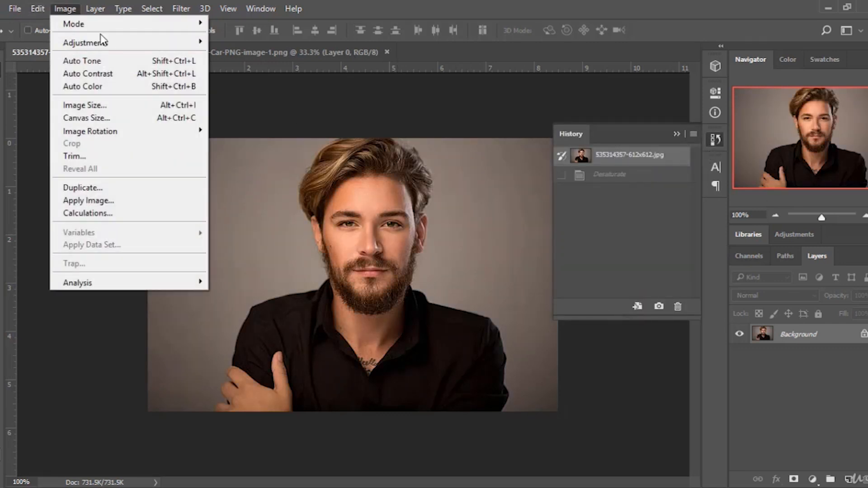
{"action": "mouse_move", "coordinate": [108, 42]}
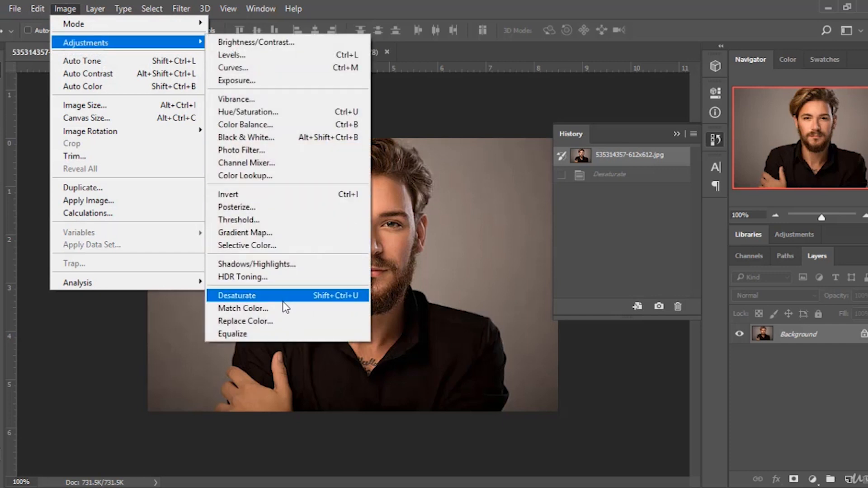
{"action": "left_click", "coordinate": [266, 309]}
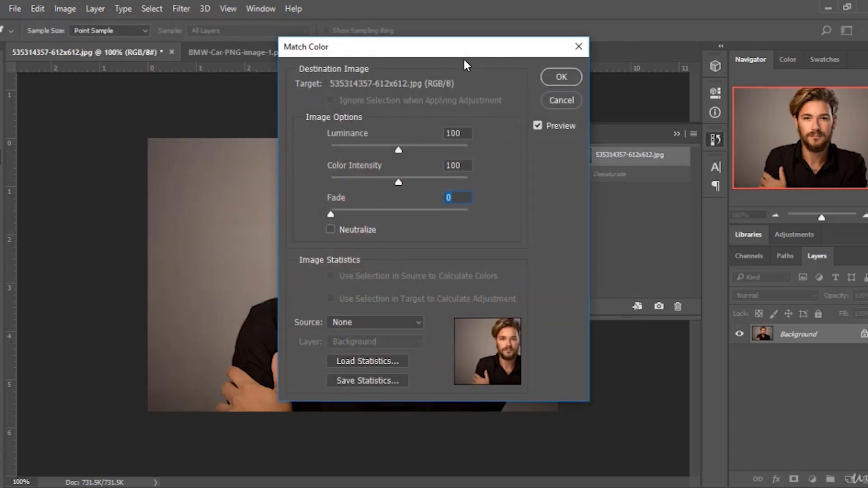
{"action": "left_click_drag", "start_coordinate": [465, 55], "coordinate": [727, 98]}
{"action": "left_click_drag", "start_coordinate": [664, 191], "coordinate": [701, 195]}
{"action": "left_click_drag", "start_coordinate": [662, 225], "coordinate": [622, 223]}
{"action": "left_click_drag", "start_coordinate": [599, 256], "coordinate": [656, 254]}
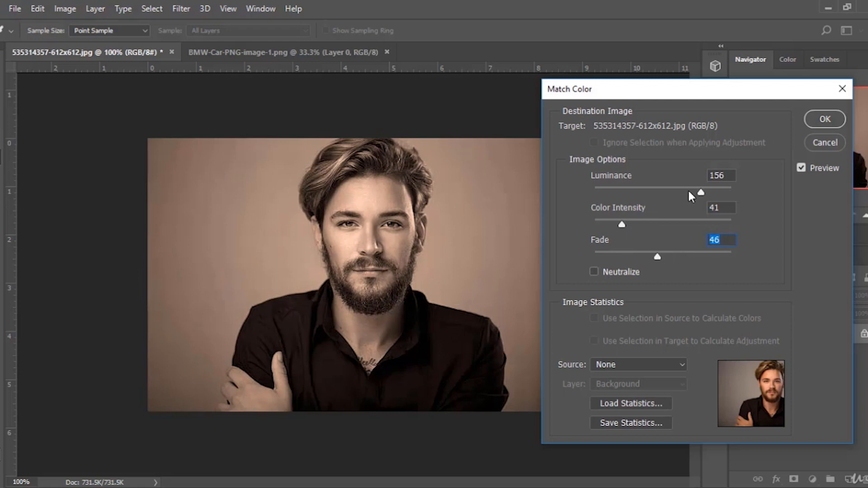
{"action": "left_click_drag", "start_coordinate": [700, 192], "coordinate": [693, 192]}
Try Match Color Luminance 128 and Color Intensity 159, toggling Preview to compare.
{"action": "left_click_drag", "start_coordinate": [728, 93], "coordinate": [720, 131]}
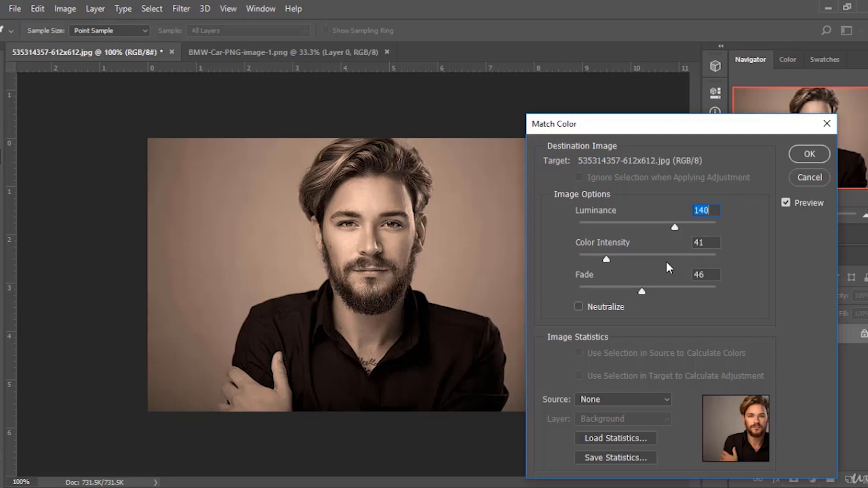
{"action": "left_click_drag", "start_coordinate": [574, 118], "coordinate": [531, 55]}
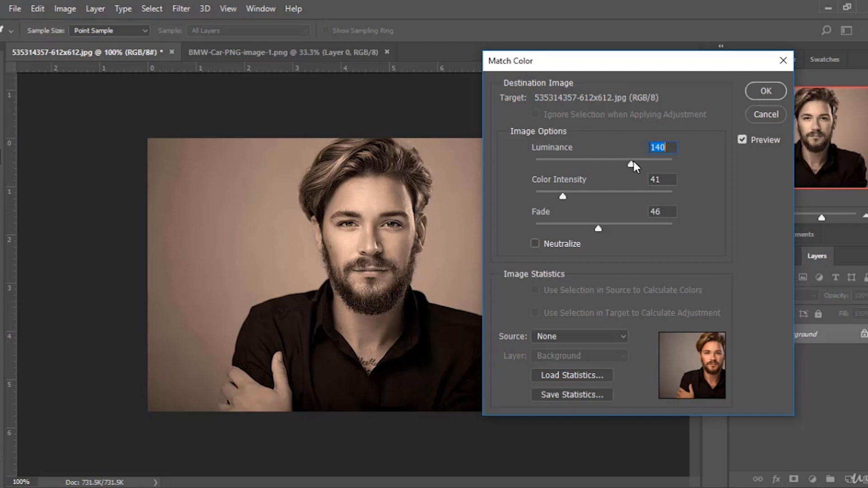
{"action": "left_click_drag", "start_coordinate": [632, 166], "coordinate": [795, 166]}
{"action": "left_click_drag", "start_coordinate": [562, 196], "coordinate": [645, 202]}
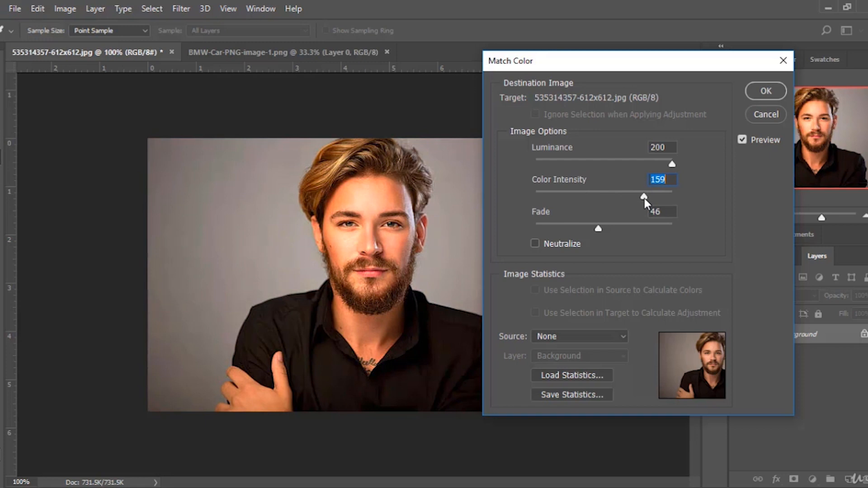
{"action": "left_click_drag", "start_coordinate": [672, 164], "coordinate": [623, 169]}
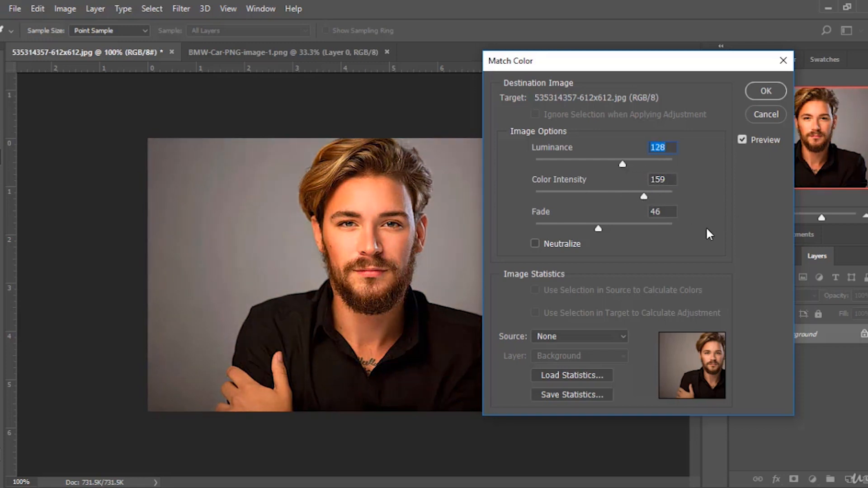
{"action": "left_click", "coordinate": [745, 141]}
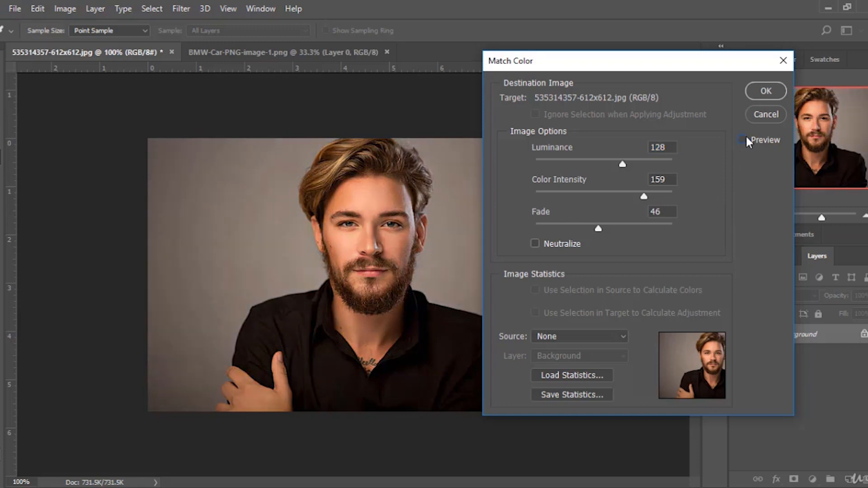
{"action": "left_click", "coordinate": [748, 141]}
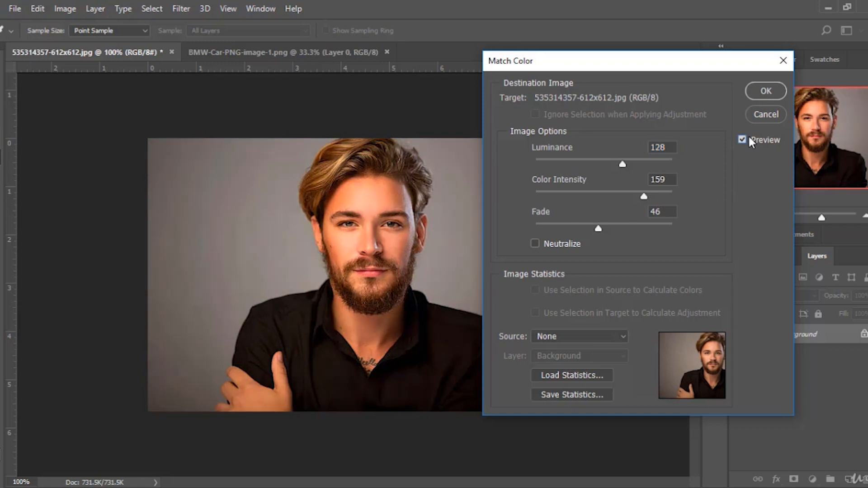
Try Match Color Luminance 92 and Color Intensity 131, toggling Preview, then cancel the dialog.
{"action": "left_click_drag", "start_coordinate": [622, 165], "coordinate": [597, 164]}
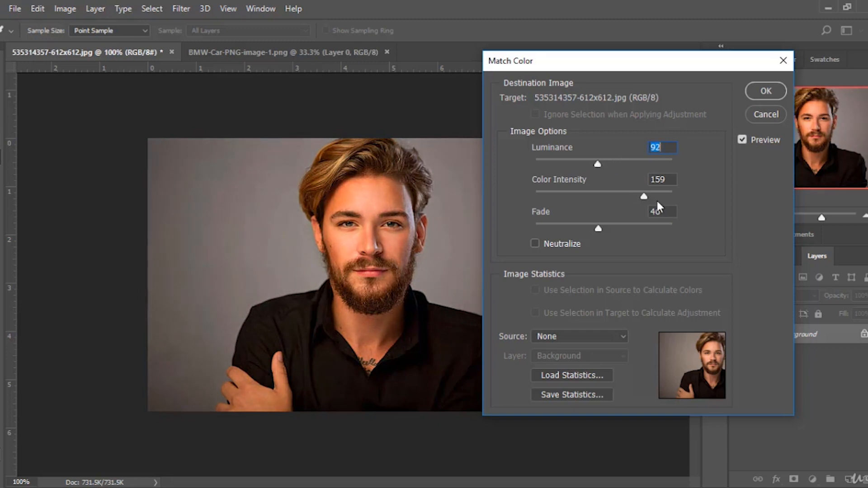
{"action": "left_click_drag", "start_coordinate": [644, 197], "coordinate": [625, 204]}
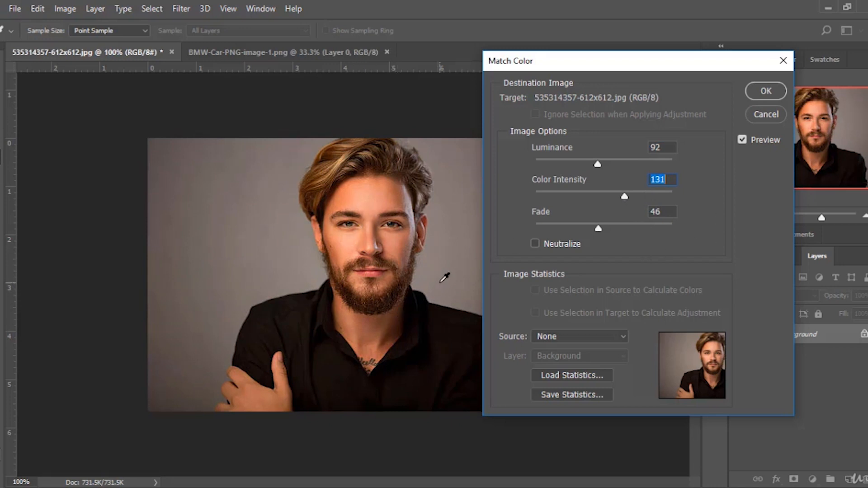
{"action": "left_click", "coordinate": [742, 141]}
{"action": "left_click", "coordinate": [741, 141]}
{"action": "left_click", "coordinate": [742, 140]}
{"action": "left_click", "coordinate": [742, 140]}
{"action": "left_click", "coordinate": [766, 114]}
{"action": "left_click", "coordinate": [72, 11]}
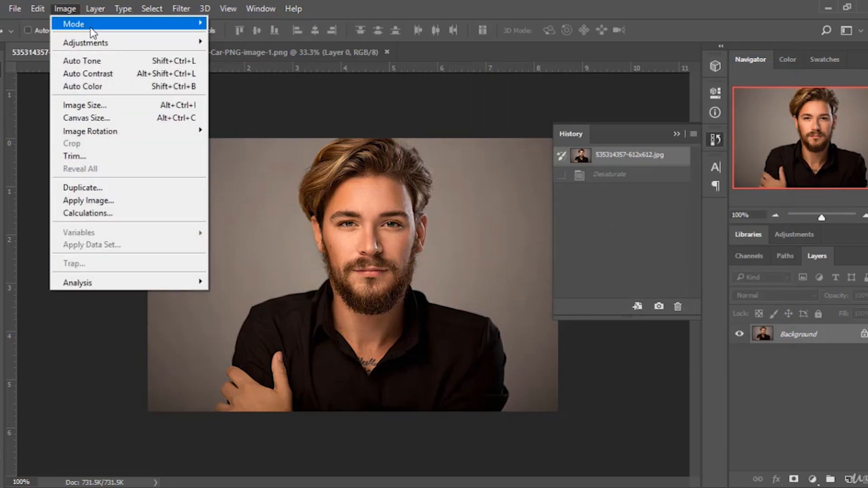
{"action": "mouse_move", "coordinate": [111, 43]}
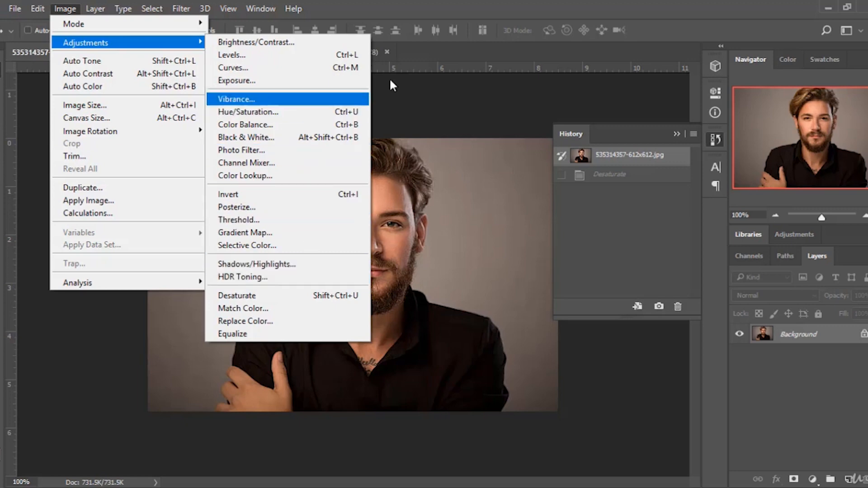
{"action": "left_click", "coordinate": [429, 53]}
{"action": "left_click", "coordinate": [181, 9]}
{"action": "left_click", "coordinate": [181, 8]}
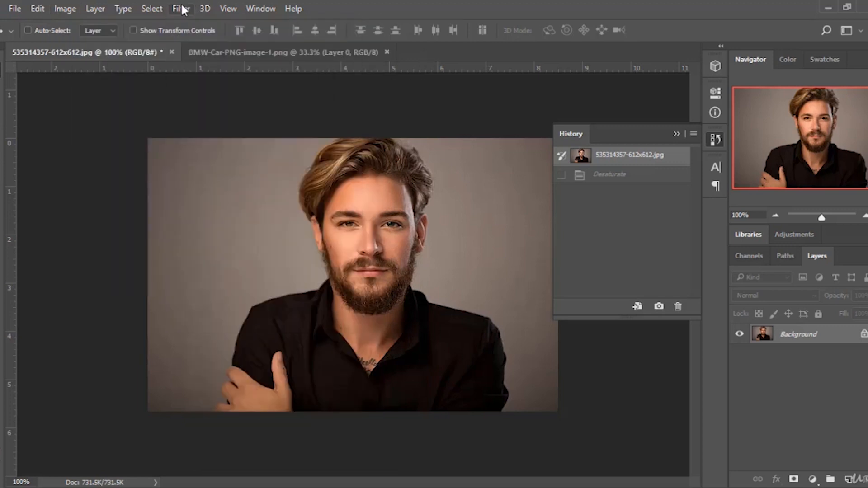
{"action": "left_click", "coordinate": [181, 8]}
{"action": "left_click", "coordinate": [478, 9]}
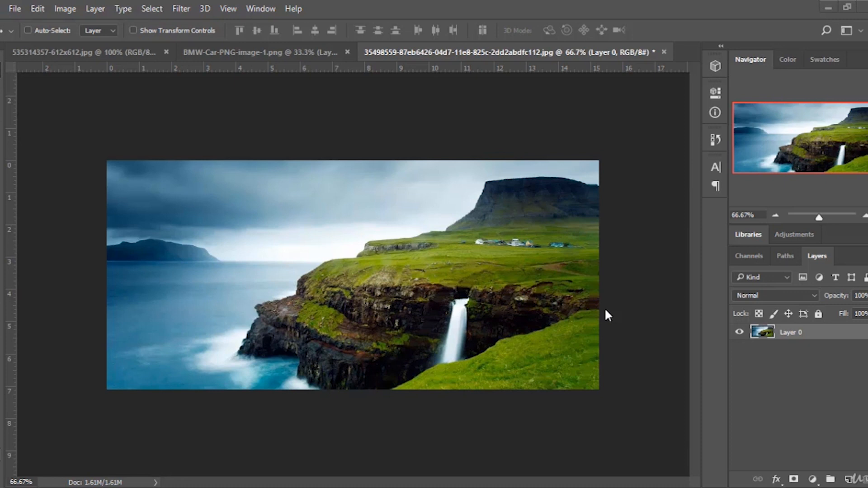
Browse the Filter menu's submenus for the landscape image.
{"action": "left_click", "coordinate": [175, 11]}
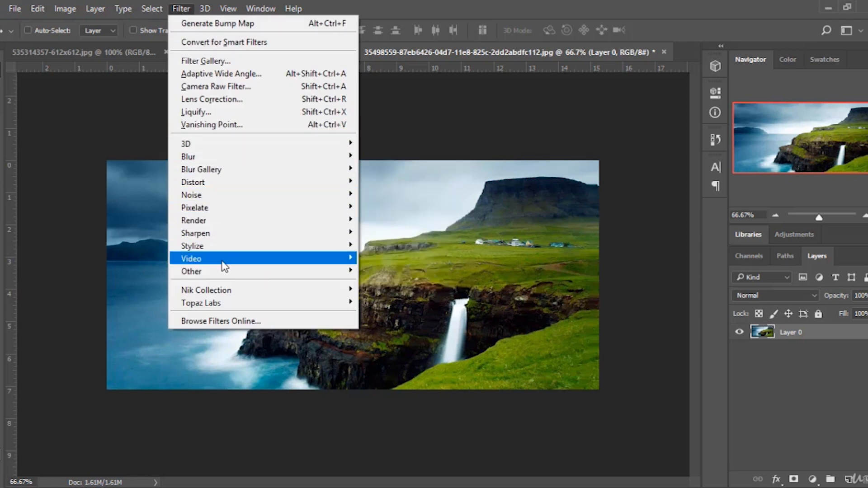
{"action": "mouse_move", "coordinate": [239, 143]}
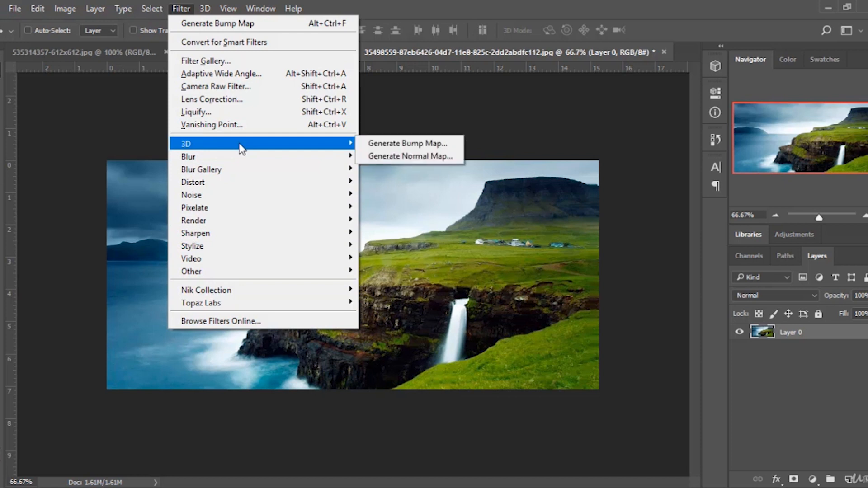
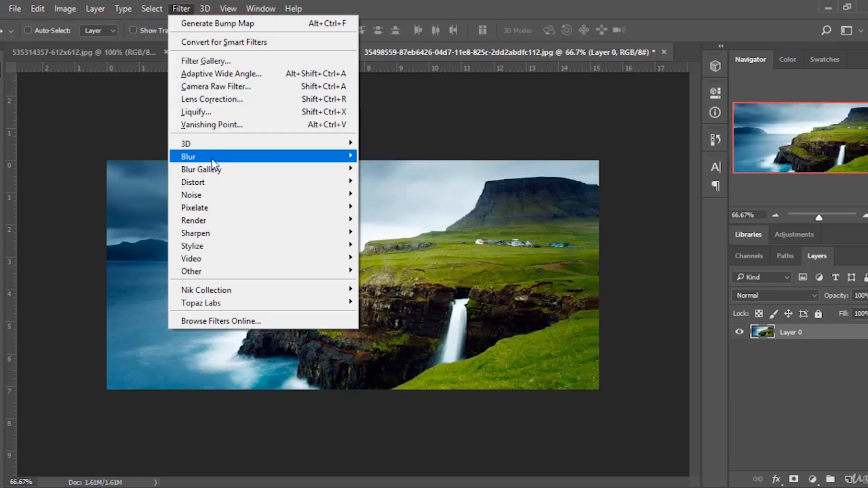
Try a Gaussian Blur on the landscape, adjusting the radius, then cancel the dialog.
{"action": "mouse_move", "coordinate": [212, 158]}
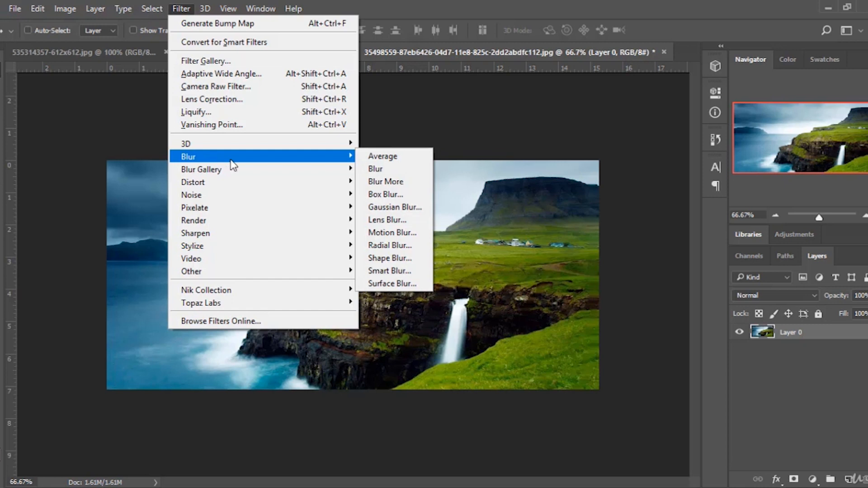
{"action": "left_click", "coordinate": [454, 88]}
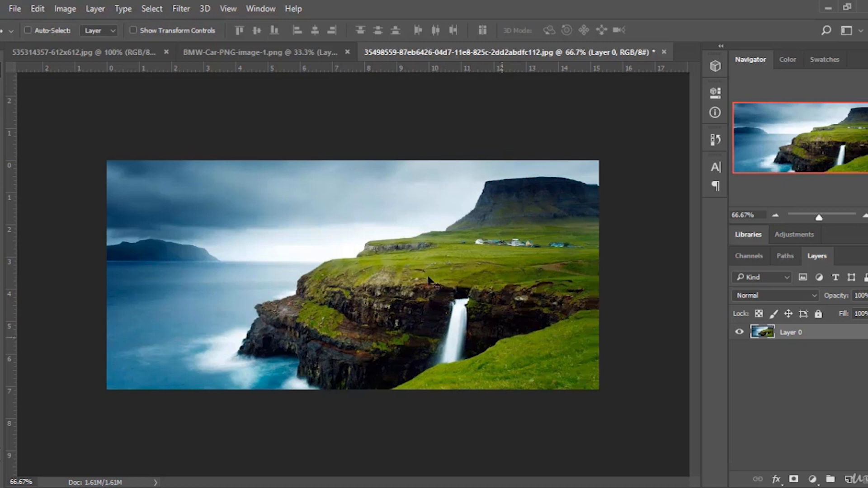
{"action": "left_click", "coordinate": [180, 8]}
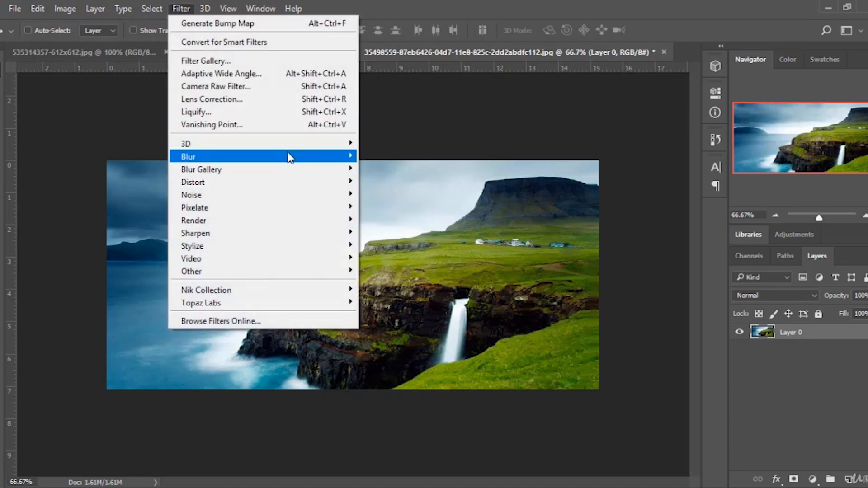
{"action": "mouse_move", "coordinate": [295, 159]}
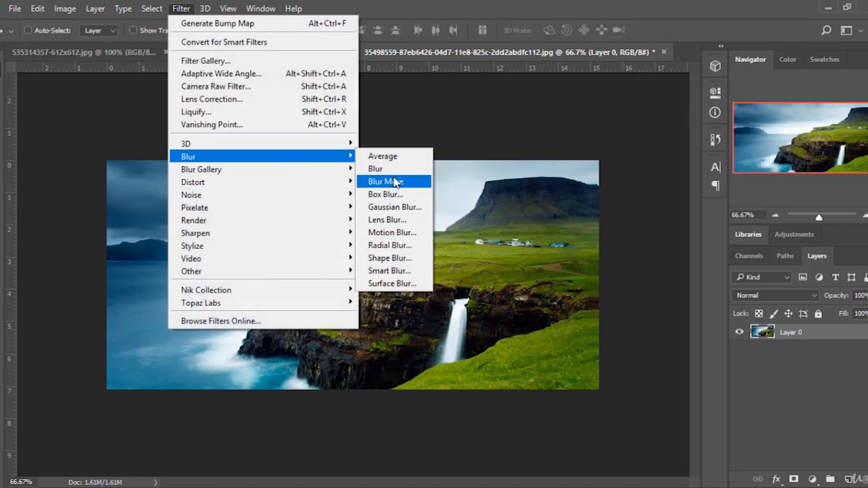
{"action": "left_click", "coordinate": [388, 208]}
{"action": "left_click_drag", "start_coordinate": [567, 143], "coordinate": [660, 120]}
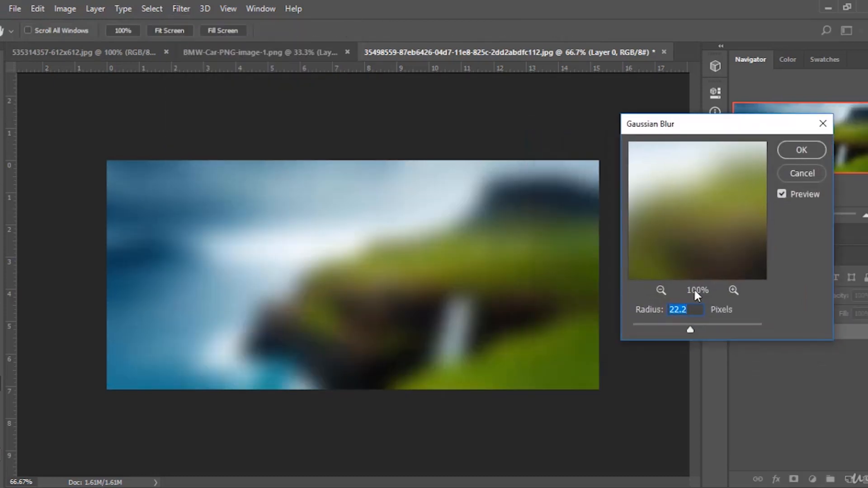
{"action": "left_click_drag", "start_coordinate": [673, 327], "coordinate": [644, 330]}
{"action": "left_click", "coordinate": [796, 176]}
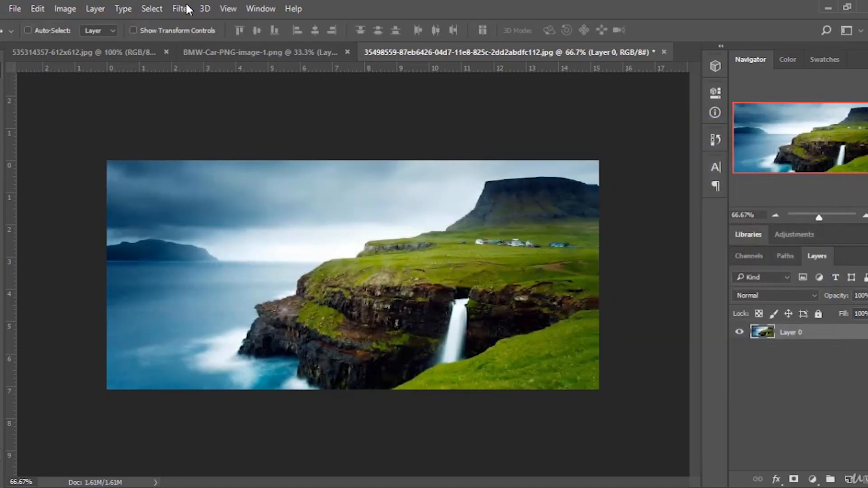
Try a Tilt-Shift blur, moving its focus lines and blur ring, then cancel it.
{"action": "left_click", "coordinate": [180, 8]}
{"action": "mouse_move", "coordinate": [262, 158]}
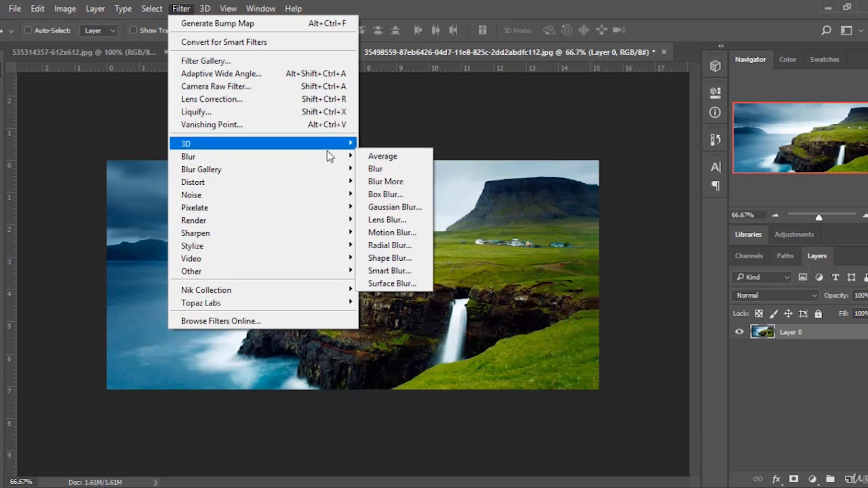
{"action": "mouse_move", "coordinate": [298, 173]}
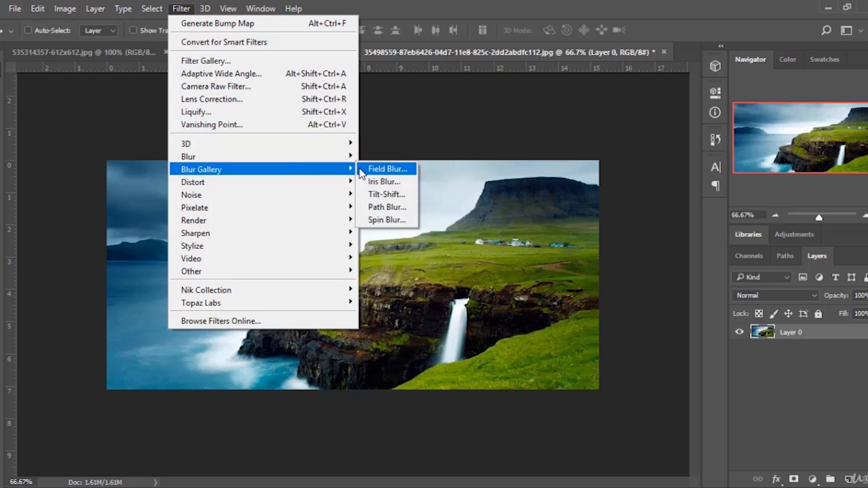
{"action": "left_click", "coordinate": [393, 193]}
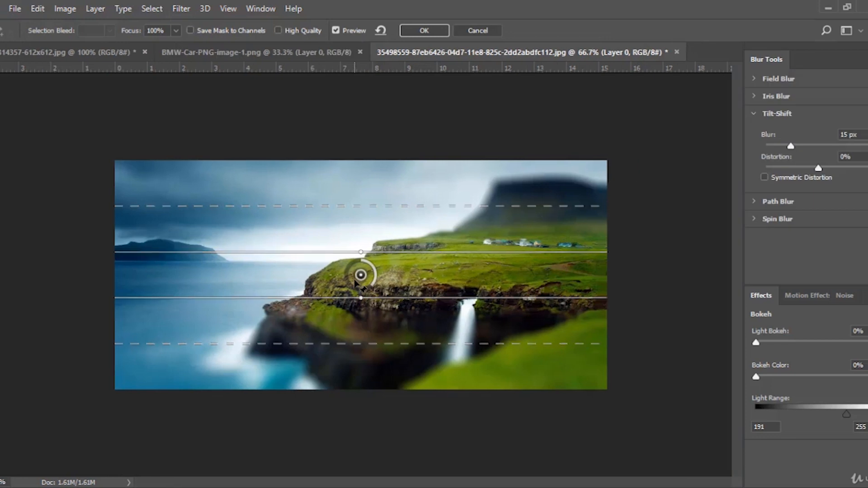
{"action": "left_click_drag", "start_coordinate": [364, 266], "coordinate": [358, 263]}
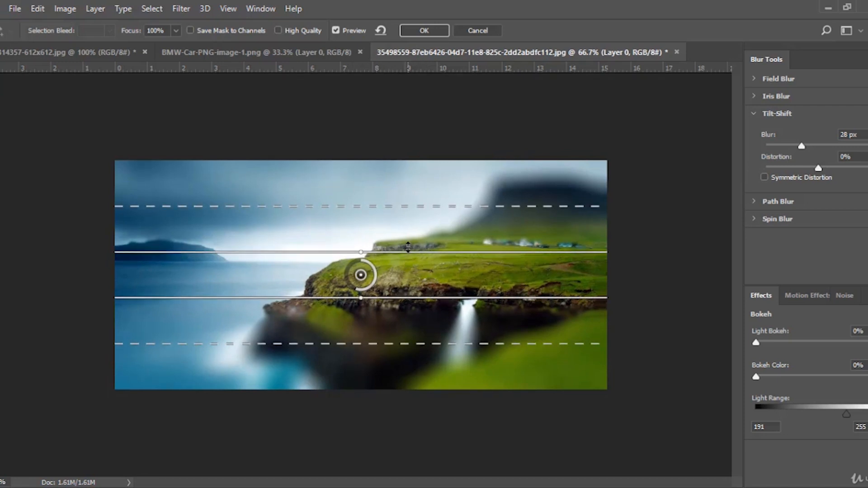
{"action": "left_click_drag", "start_coordinate": [408, 252], "coordinate": [416, 226]}
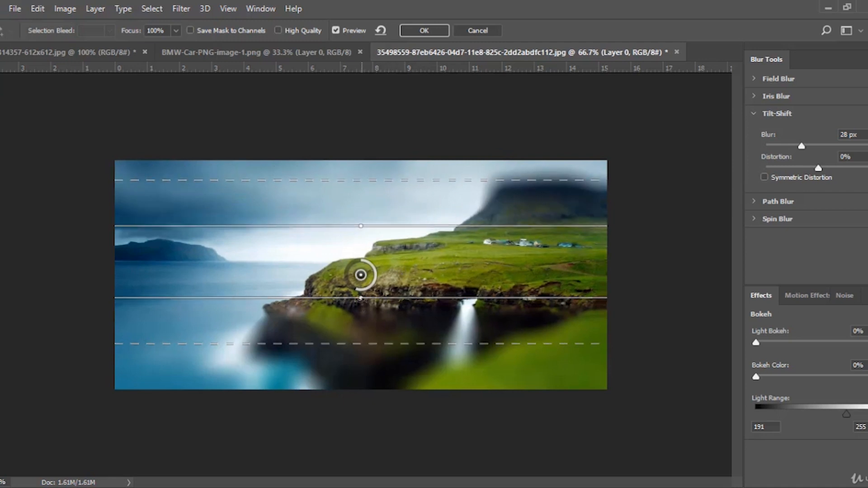
{"action": "left_click_drag", "start_coordinate": [402, 298], "coordinate": [421, 331]}
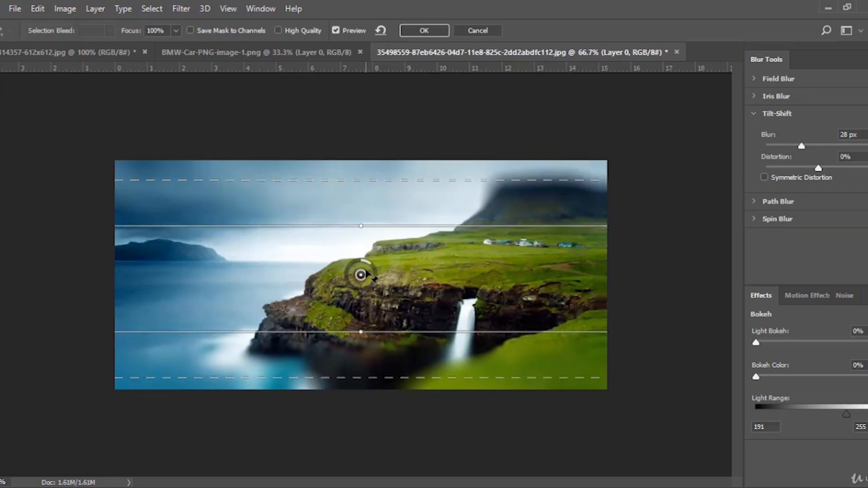
{"action": "left_click_drag", "start_coordinate": [372, 268], "coordinate": [354, 296]}
{"action": "left_click_drag", "start_coordinate": [353, 286], "coordinate": [399, 263]}
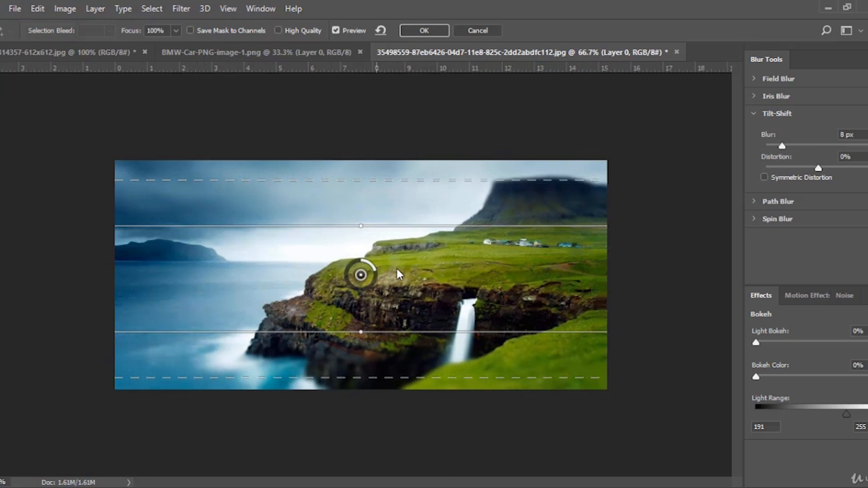
{"action": "left_click", "coordinate": [479, 31]}
Apply the Tilt-Shift blur to the landscape with its default settings.
{"action": "left_click", "coordinate": [180, 9]}
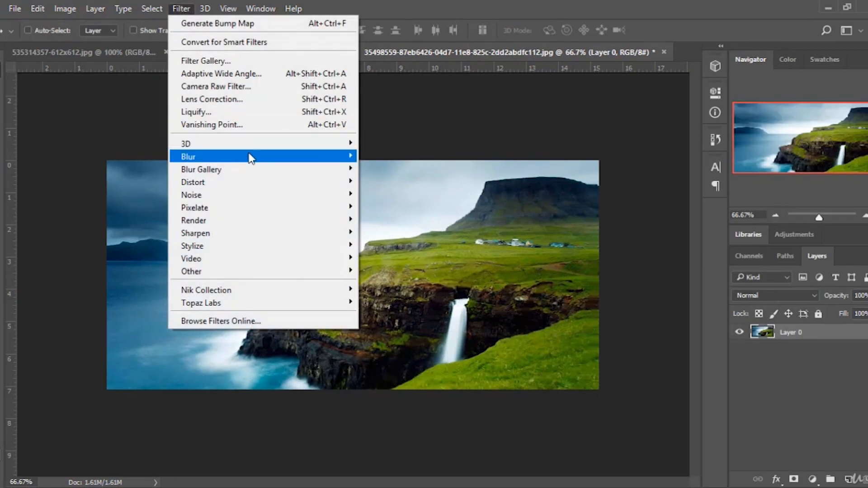
{"action": "mouse_move", "coordinate": [257, 168]}
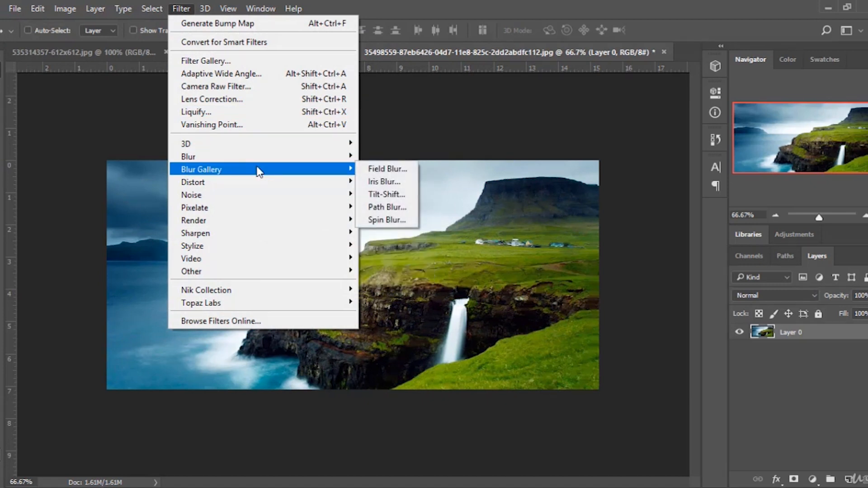
{"action": "left_click", "coordinate": [386, 194]}
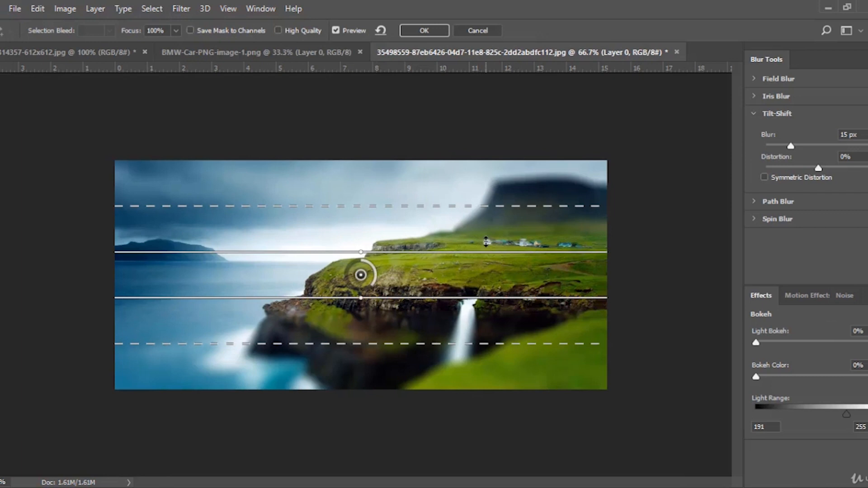
{"action": "left_click", "coordinate": [424, 31]}
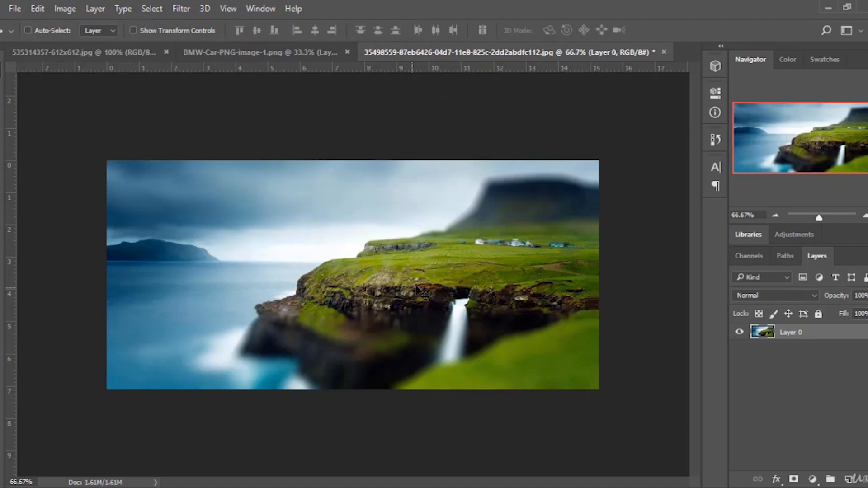
Revert the landscape to its original state in the History panel.
{"action": "left_click", "coordinate": [715, 138]}
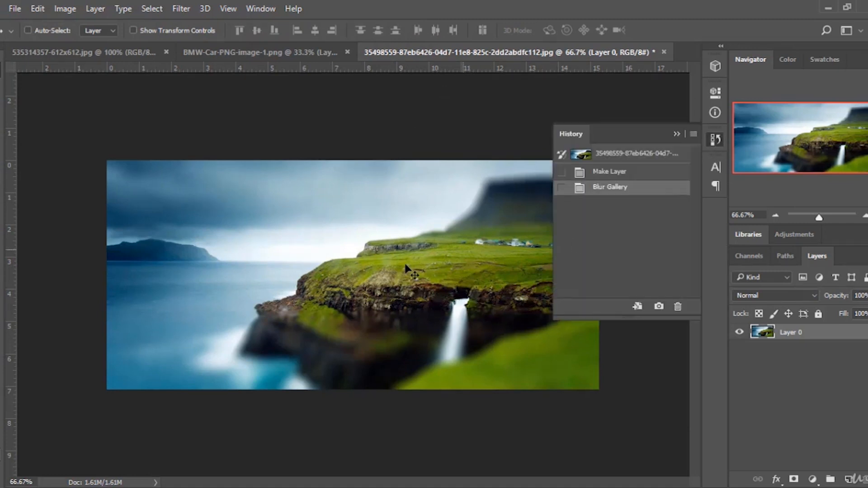
{"action": "left_click", "coordinate": [610, 172]}
{"action": "left_click", "coordinate": [637, 155]}
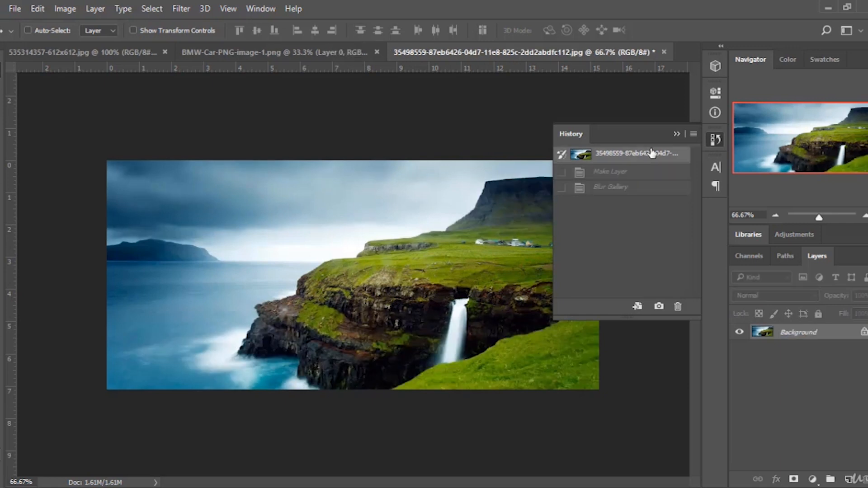
Apply the Pinch distortion filter to the landscape, adjusting the amount in the preview dialog.
{"action": "left_click", "coordinate": [676, 134]}
{"action": "left_click", "coordinate": [181, 8]}
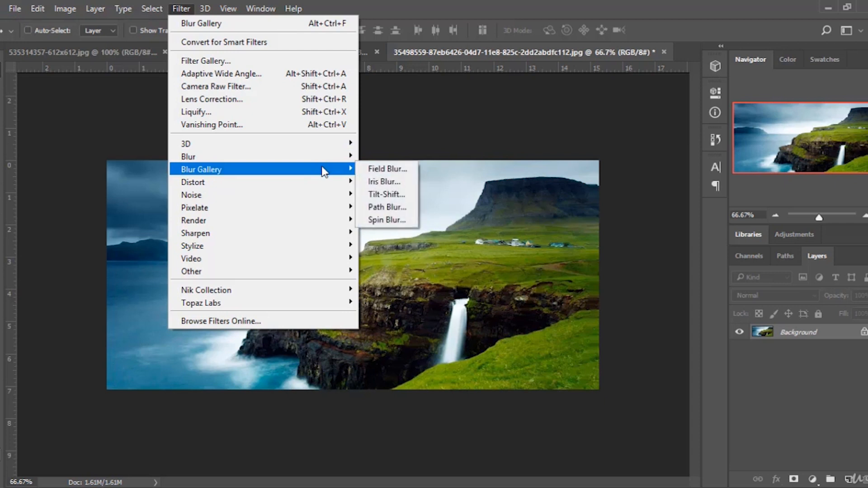
{"action": "mouse_move", "coordinate": [302, 189]}
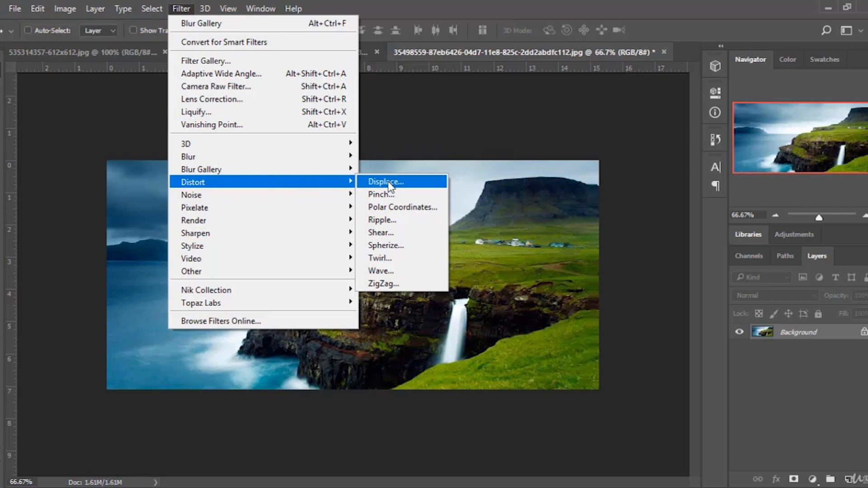
{"action": "left_click", "coordinate": [383, 194]}
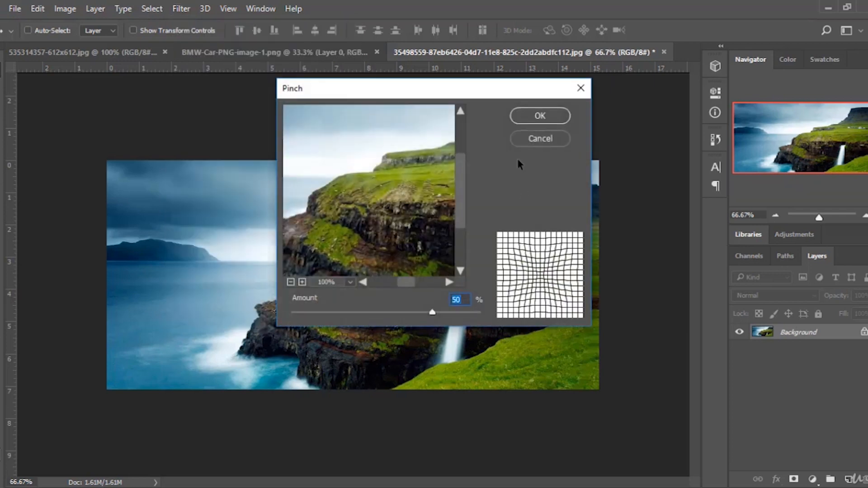
{"action": "left_click_drag", "start_coordinate": [494, 91], "coordinate": [708, 93]}
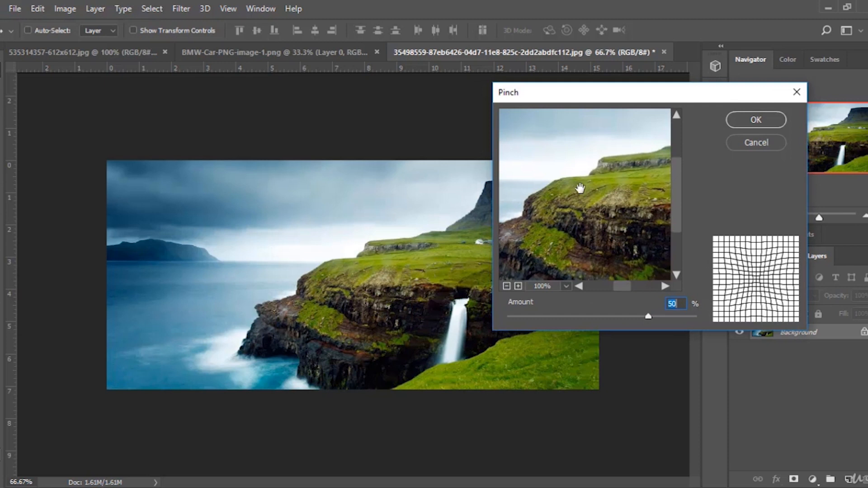
{"action": "left_click_drag", "start_coordinate": [581, 188], "coordinate": [602, 195]}
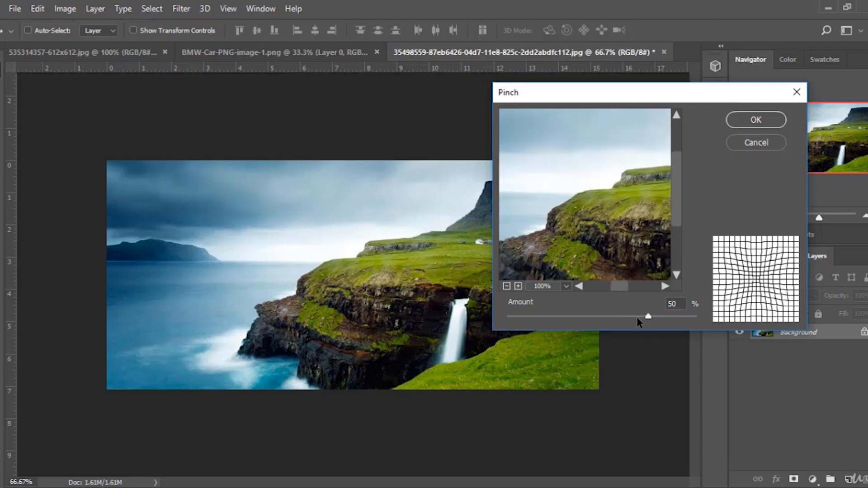
{"action": "mouse_move", "coordinate": [645, 317]}
{"action": "left_mouse_down"}
{"action": "mouse_move", "coordinate": [576, 316]}
{"action": "mouse_move", "coordinate": [636, 317]}
{"action": "left_mouse_up"}
{"action": "left_click_drag", "start_coordinate": [612, 194], "coordinate": [608, 270]}
{"action": "left_click_drag", "start_coordinate": [632, 312], "coordinate": [627, 285]}
{"action": "left_click", "coordinate": [755, 119]}
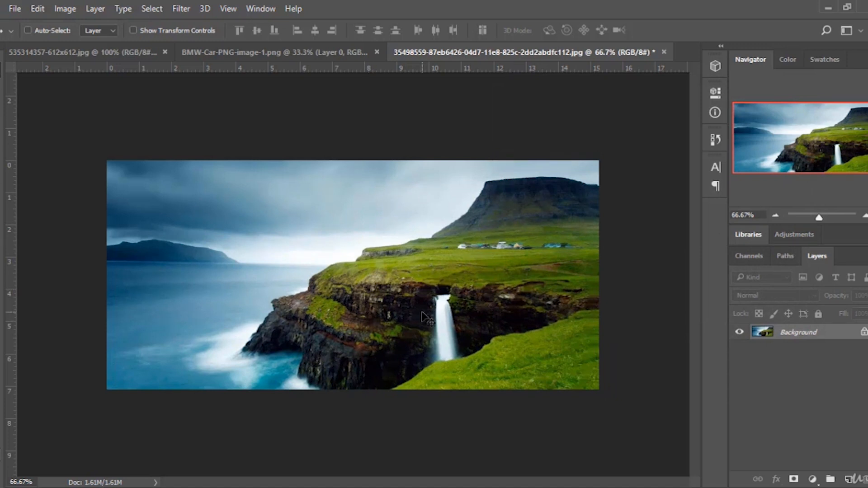
Compare the original and pinched states in History, ending on the original image.
{"action": "left_click", "coordinate": [714, 139]}
{"action": "left_click", "coordinate": [658, 155]}
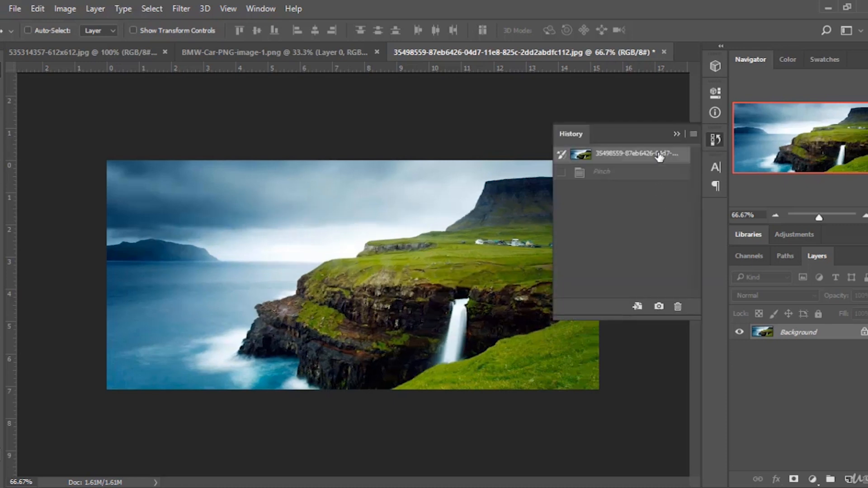
{"action": "left_click", "coordinate": [644, 177]}
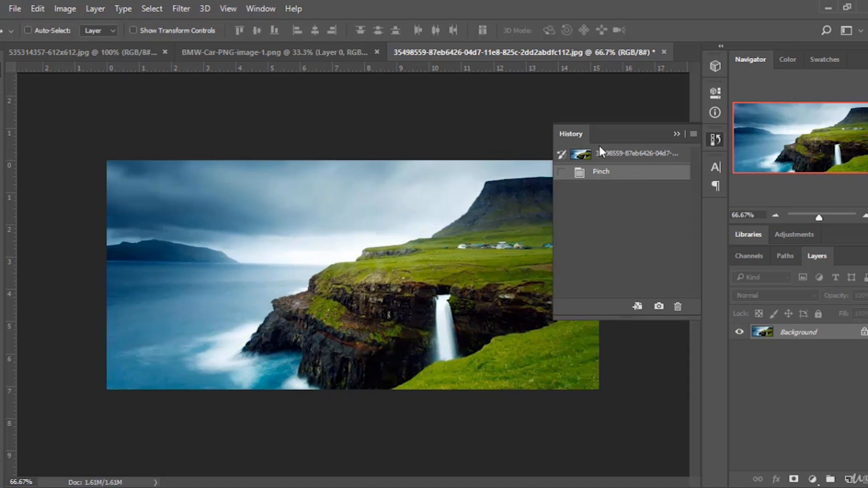
{"action": "left_click", "coordinate": [639, 154]}
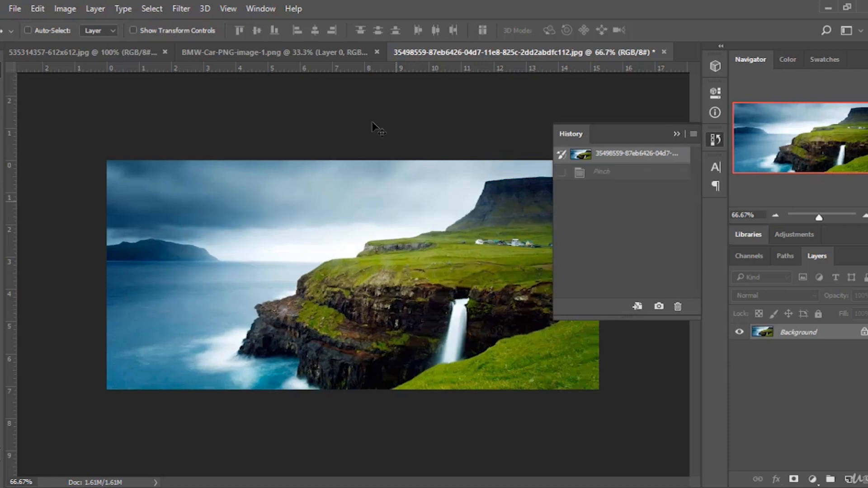
Try Add Noise with the amount lowered to 0.10%, then cancel the dialog.
{"action": "left_click", "coordinate": [180, 10]}
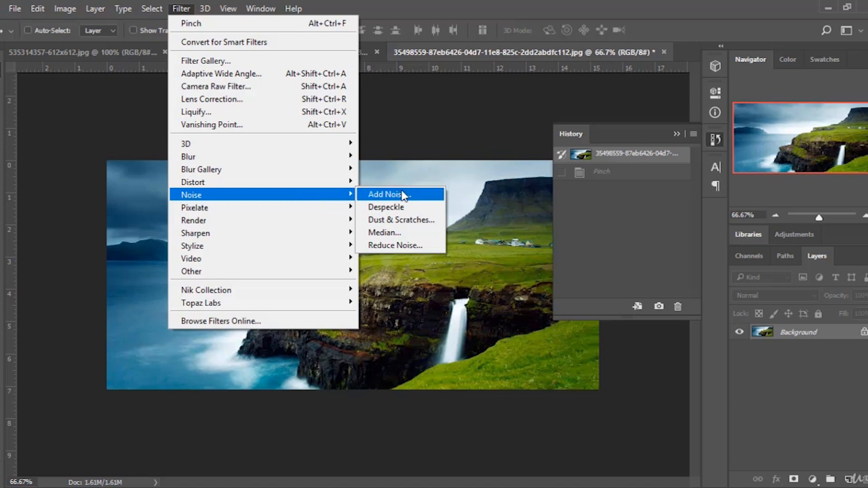
{"action": "left_click", "coordinate": [419, 200]}
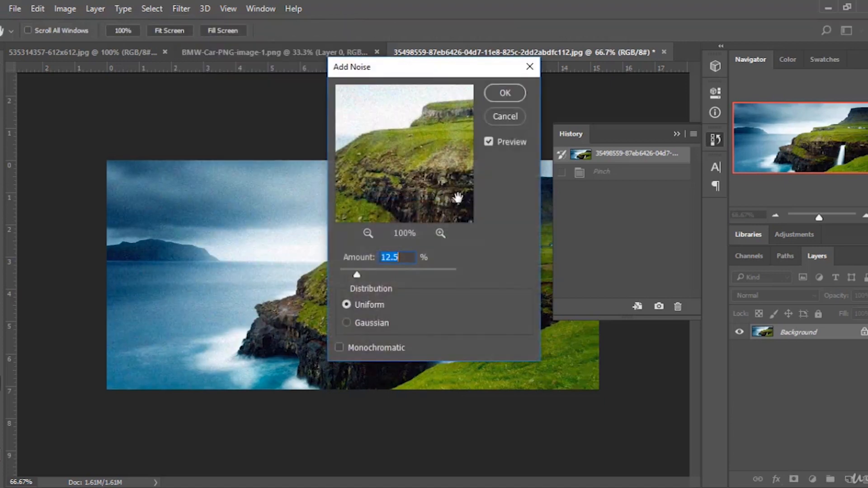
{"action": "left_click_drag", "start_coordinate": [421, 67], "coordinate": [670, 132]}
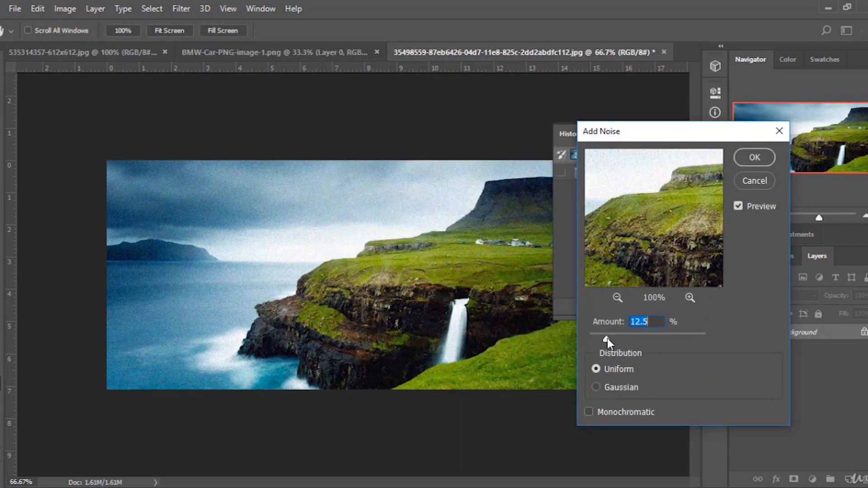
{"action": "left_click_drag", "start_coordinate": [606, 339], "coordinate": [587, 339]}
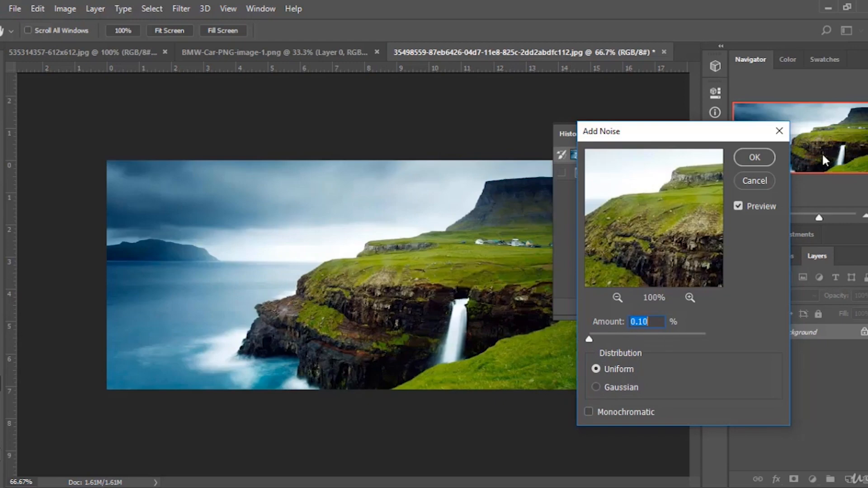
{"action": "left_click", "coordinate": [771, 180]}
Apply Despeckle to the landscape, then step back to the original state in History.
{"action": "left_click", "coordinate": [181, 8]}
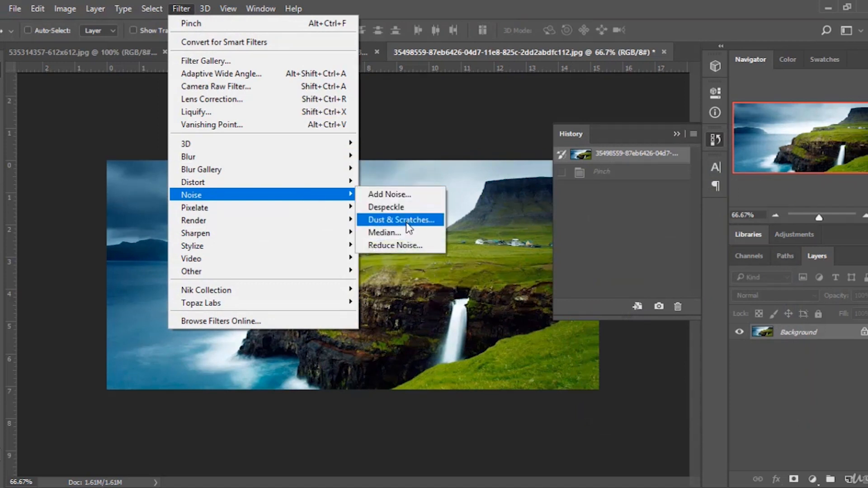
{"action": "left_click", "coordinate": [391, 207]}
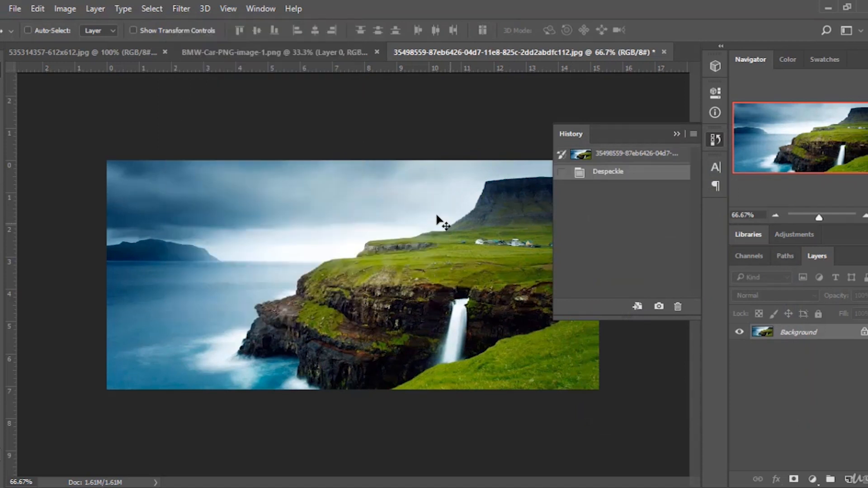
{"action": "left_click", "coordinate": [640, 156]}
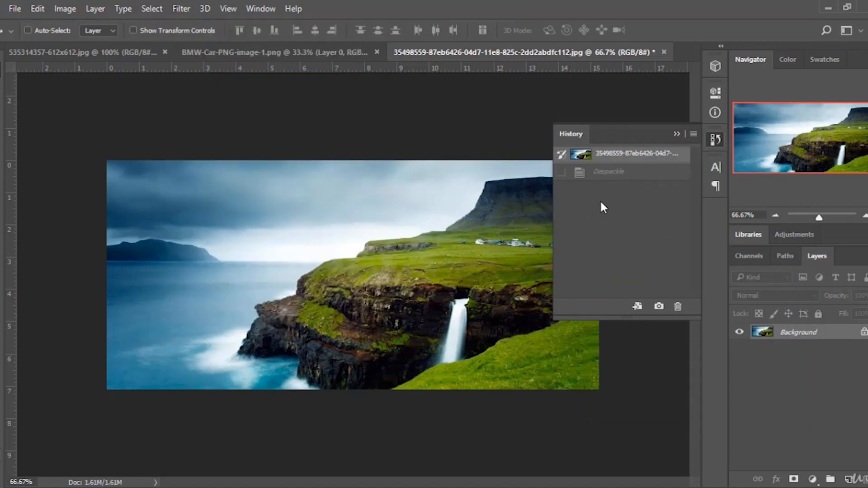
Toggle between the Despeckle and original states in History, ending on the original image.
{"action": "left_click", "coordinate": [618, 174]}
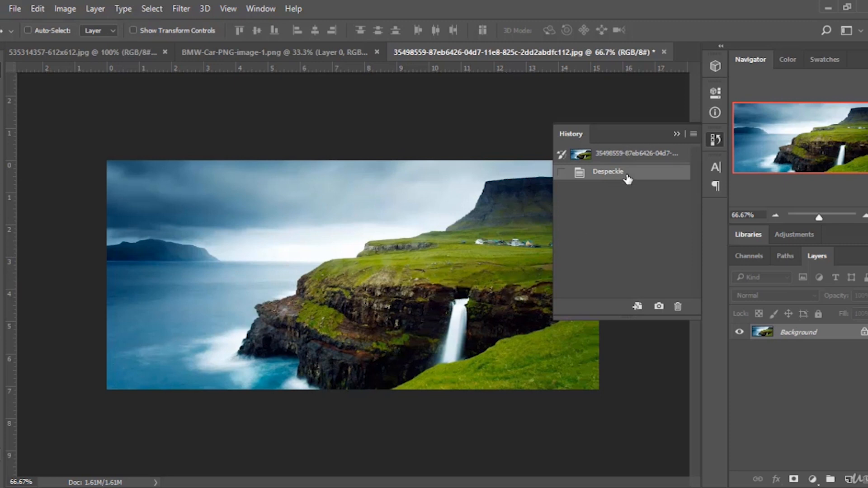
{"action": "left_click", "coordinate": [631, 155]}
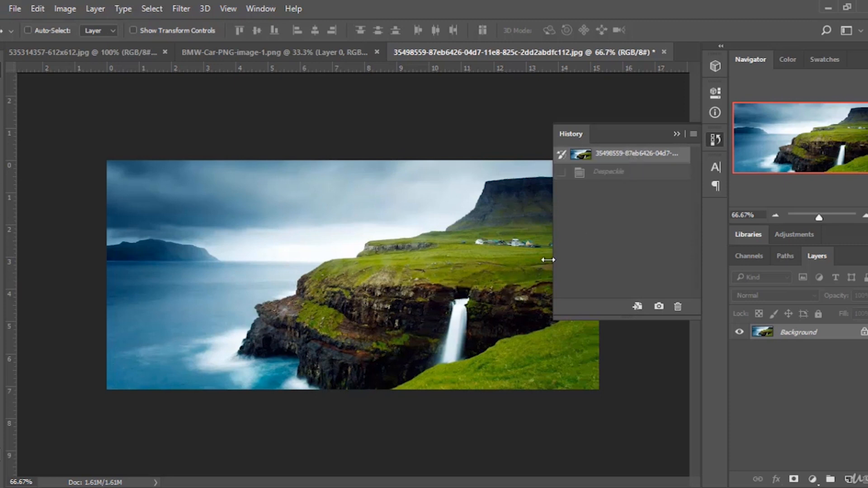
Apply Color Halftone with a 45-pixel maximum radius, then step back to the original state in History.
{"action": "left_click", "coordinate": [181, 9]}
{"action": "mouse_move", "coordinate": [342, 210]}
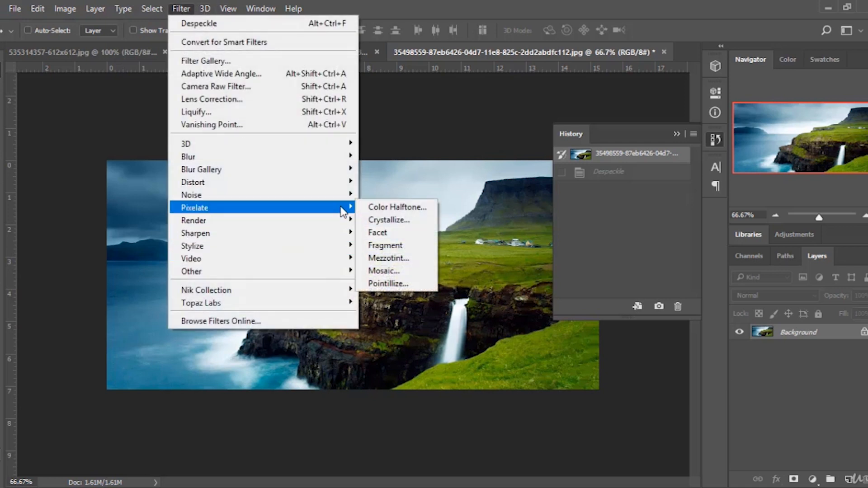
{"action": "left_click", "coordinate": [422, 207]}
{"action": "left_click_drag", "start_coordinate": [459, 129], "coordinate": [563, 128]}
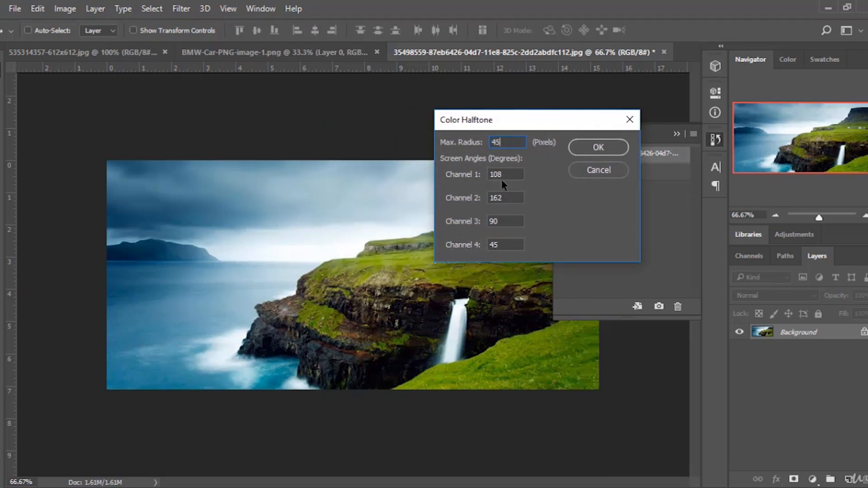
{"action": "left_click", "coordinate": [608, 141]}
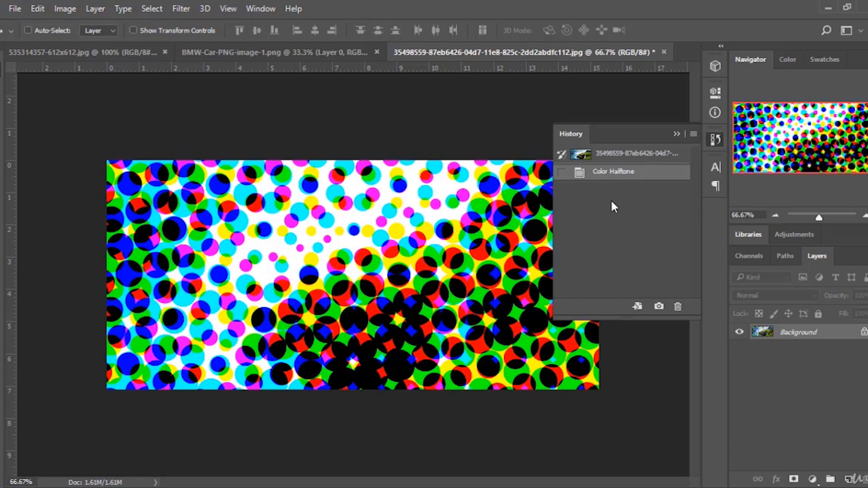
{"action": "left_click", "coordinate": [660, 154]}
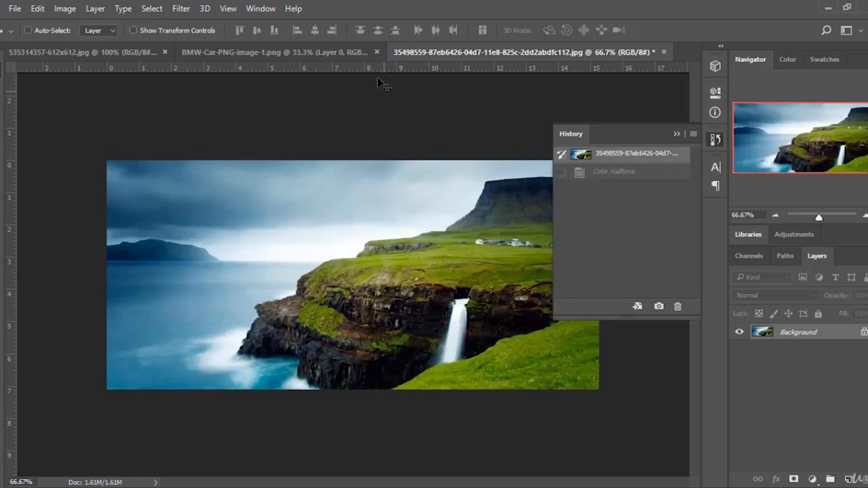
{"action": "left_click", "coordinate": [180, 13]}
{"action": "mouse_move", "coordinate": [314, 208]}
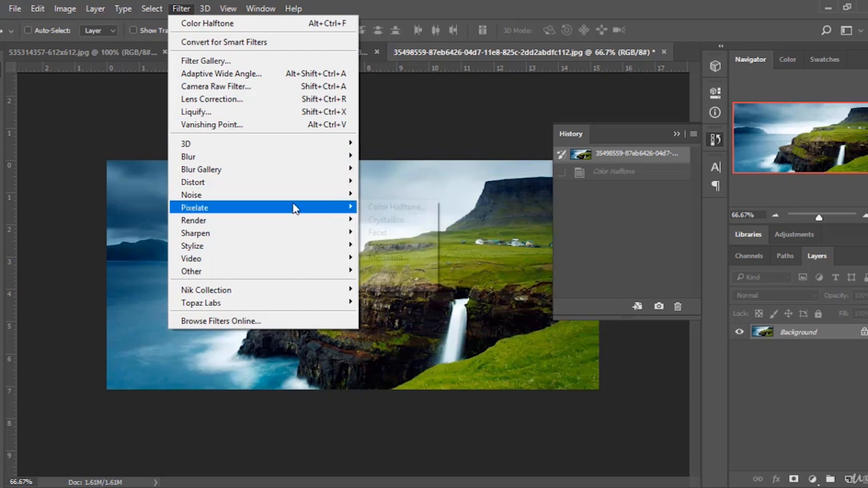
{"action": "left_click", "coordinate": [397, 208]}
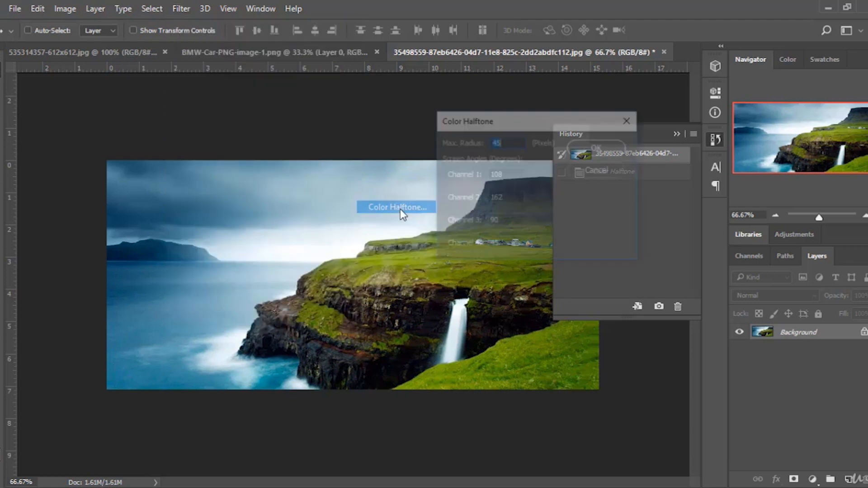
{"action": "left_click", "coordinate": [610, 175]}
Apply Mezzotint with the Fine Dots type and compare it with the original state in History, ending on the original.
{"action": "left_click", "coordinate": [181, 8]}
{"action": "mouse_move", "coordinate": [288, 170]}
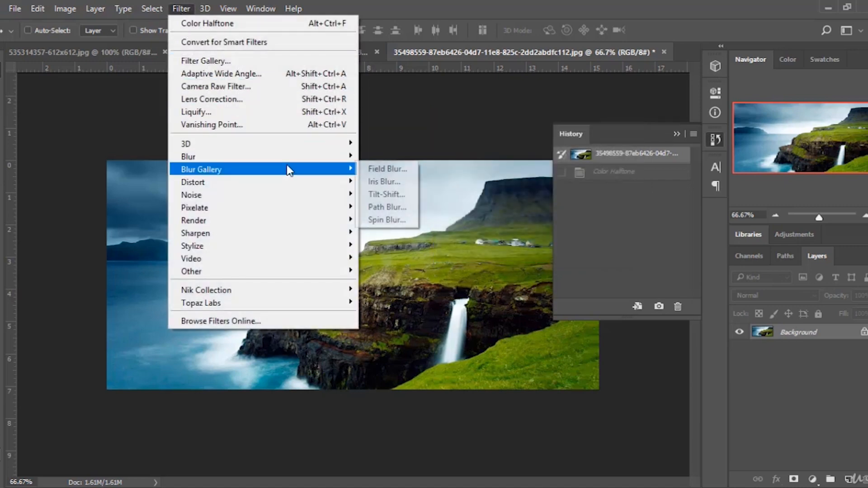
{"action": "mouse_move", "coordinate": [321, 208]}
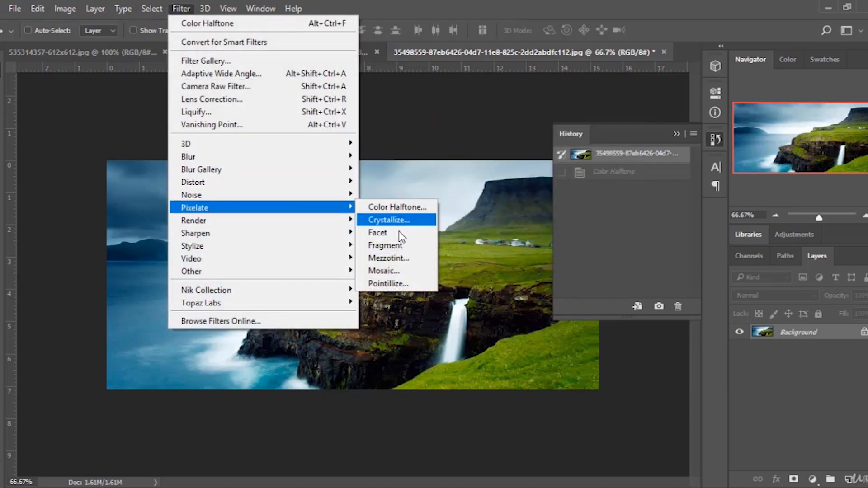
{"action": "left_click", "coordinate": [387, 258]}
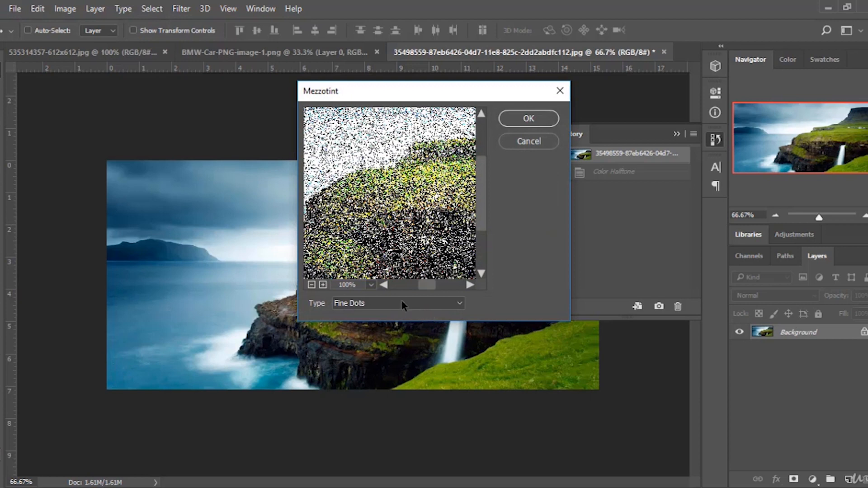
{"action": "scroll", "coordinate": [399, 182], "scroll_direction": "down", "scroll_amount": 3}
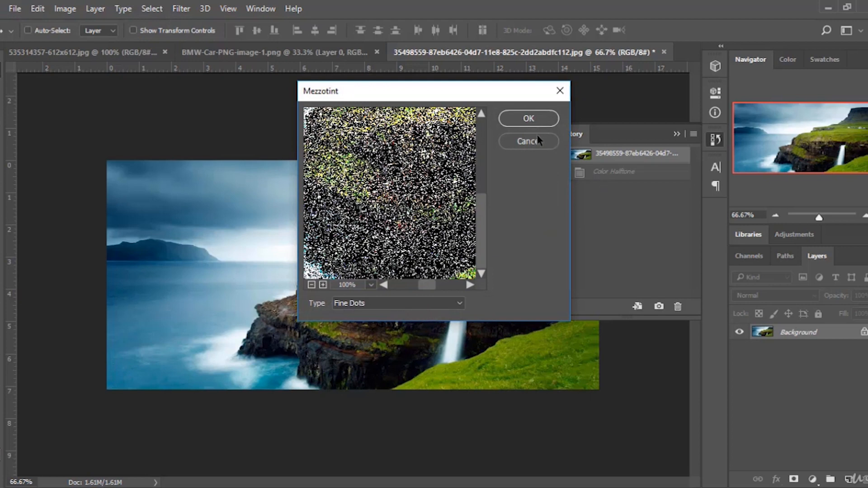
{"action": "left_click", "coordinate": [543, 116]}
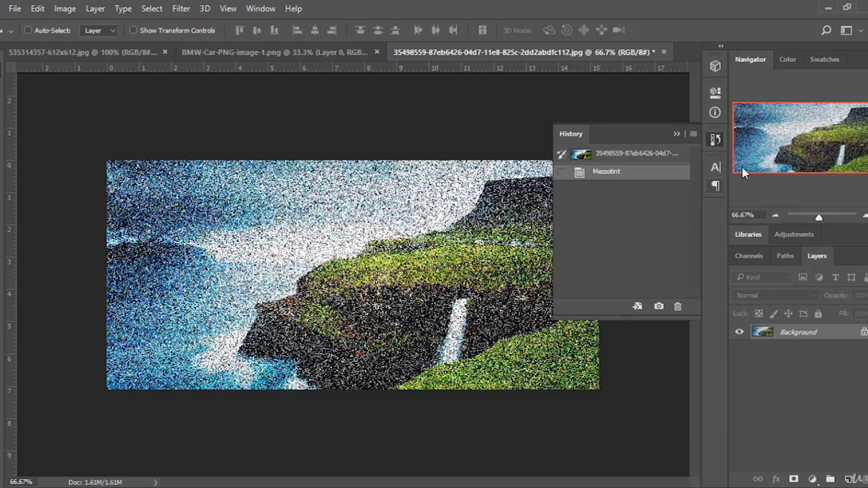
{"action": "left_click", "coordinate": [653, 154]}
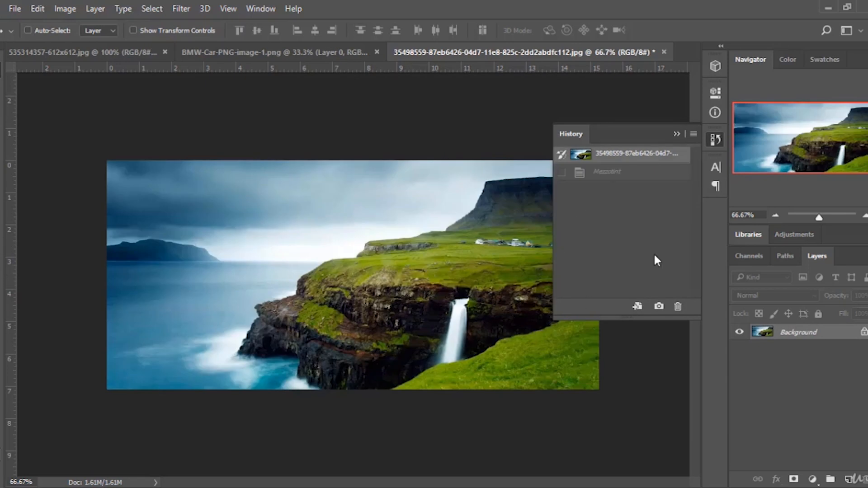
{"action": "left_click", "coordinate": [650, 172]}
{"action": "left_click", "coordinate": [650, 155]}
Apply Lens Flare at 144% brightness and compare it with the original state in History, ending on the original.
{"action": "left_click", "coordinate": [180, 11]}
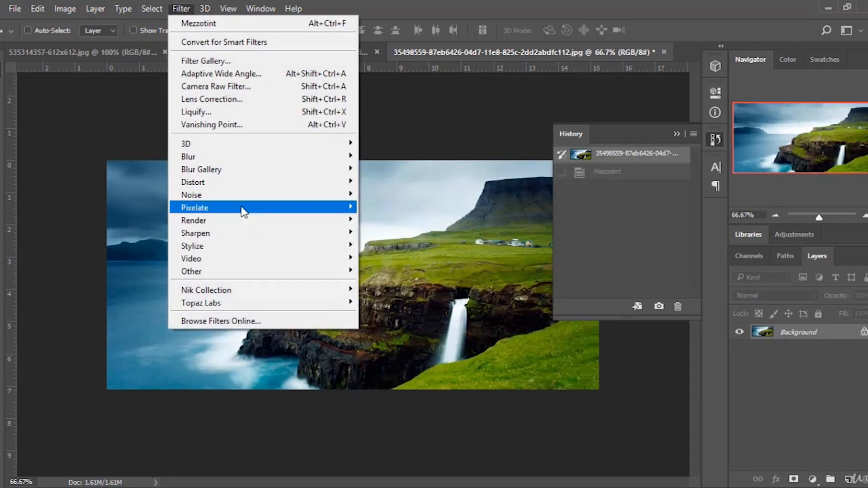
{"action": "mouse_move", "coordinate": [241, 209]}
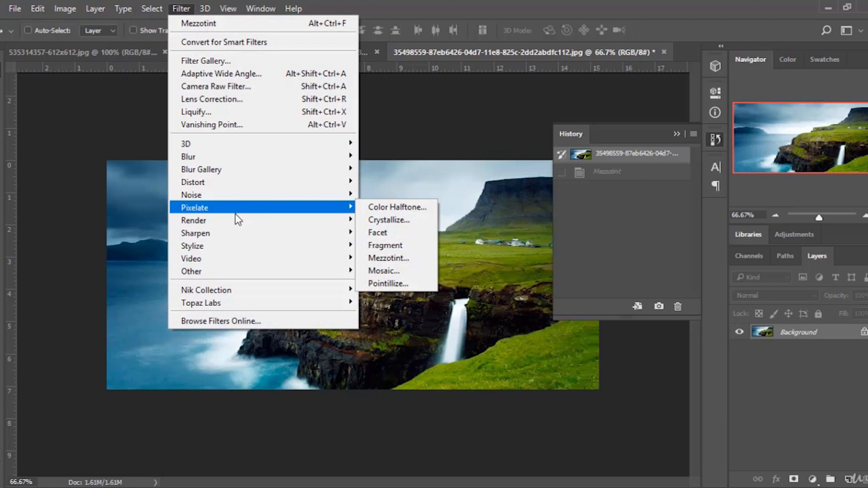
{"action": "mouse_move", "coordinate": [230, 223]}
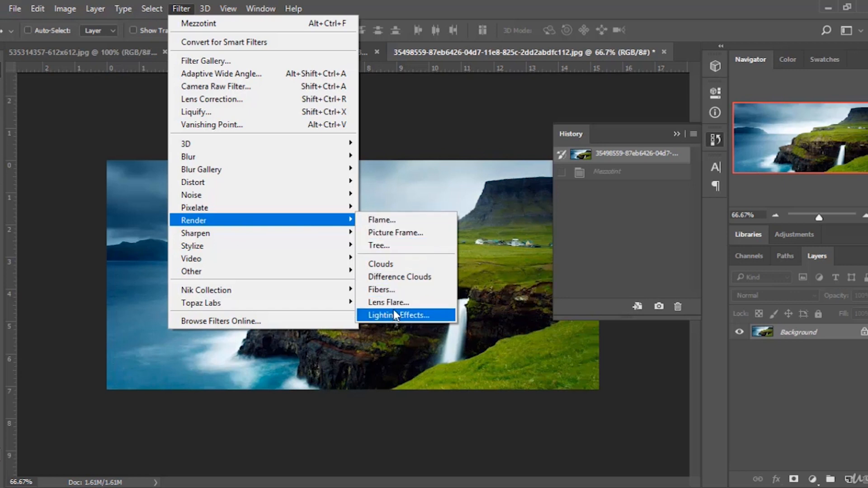
{"action": "left_click", "coordinate": [412, 303]}
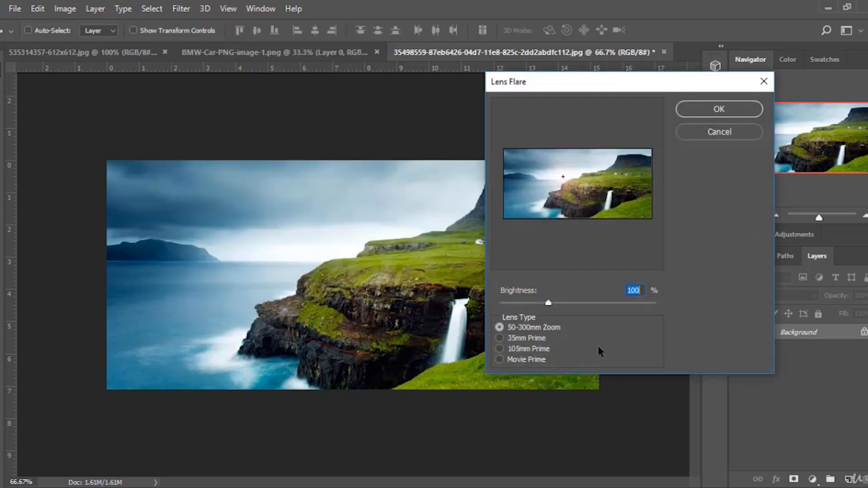
{"action": "left_click_drag", "start_coordinate": [552, 305], "coordinate": [573, 308]}
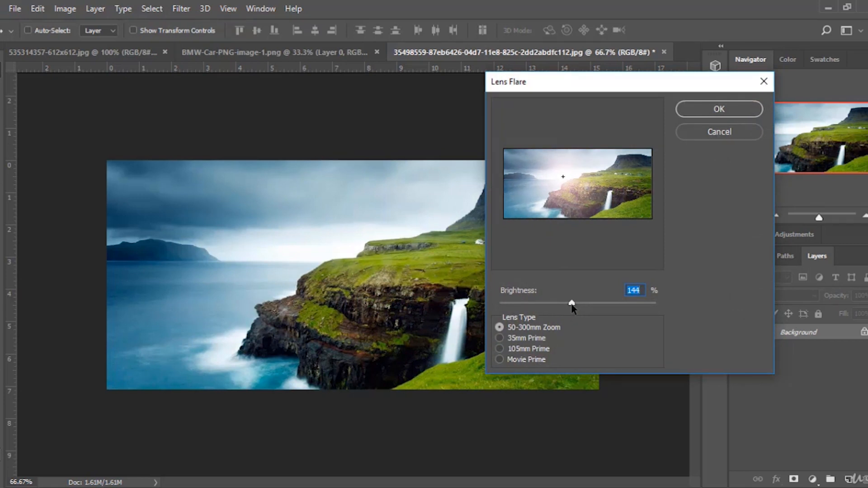
{"action": "left_click", "coordinate": [719, 110]}
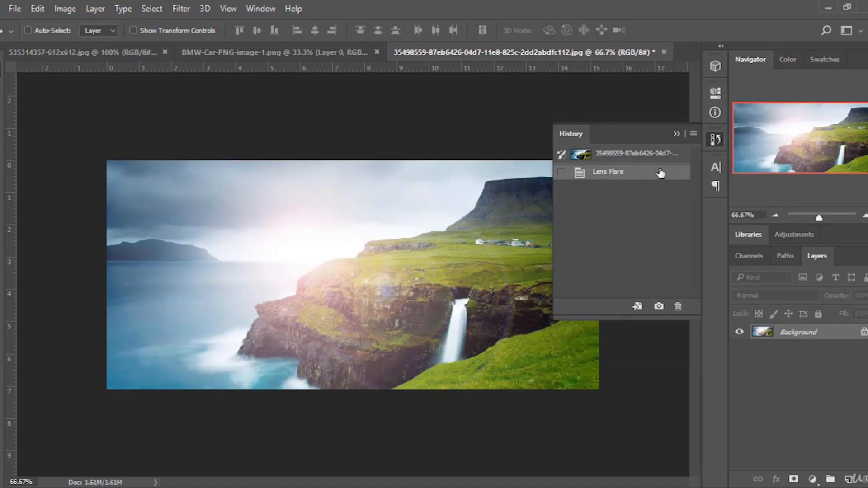
{"action": "left_click", "coordinate": [653, 155]}
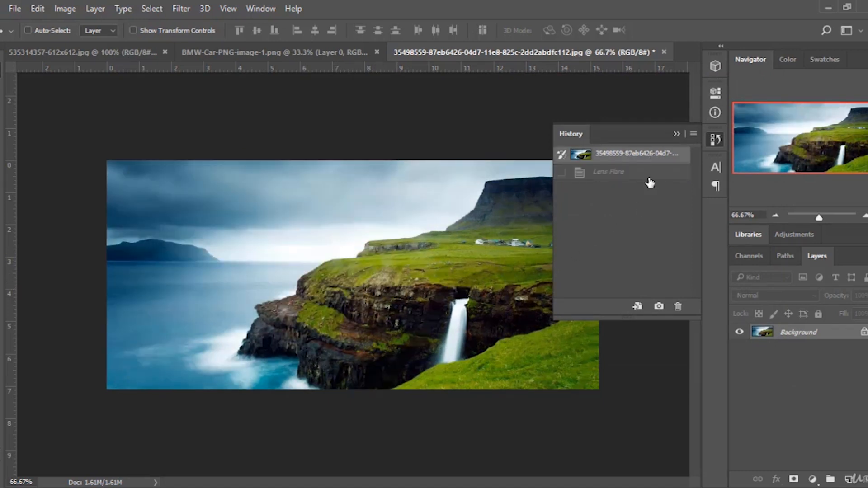
{"action": "left_click", "coordinate": [648, 176]}
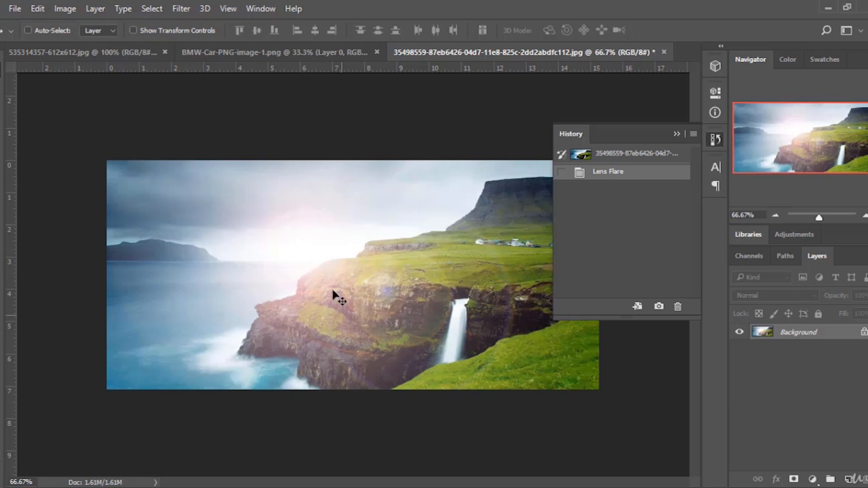
{"action": "left_click", "coordinate": [624, 155]}
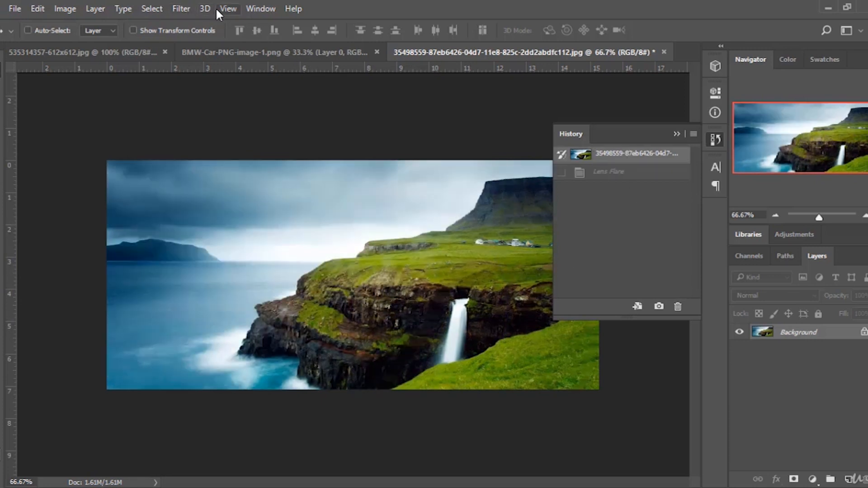
Apply the Sharpen filter to the landscape and compare it with the original state in History, ending on Sharpen.
{"action": "left_click", "coordinate": [183, 6]}
{"action": "mouse_move", "coordinate": [296, 235]}
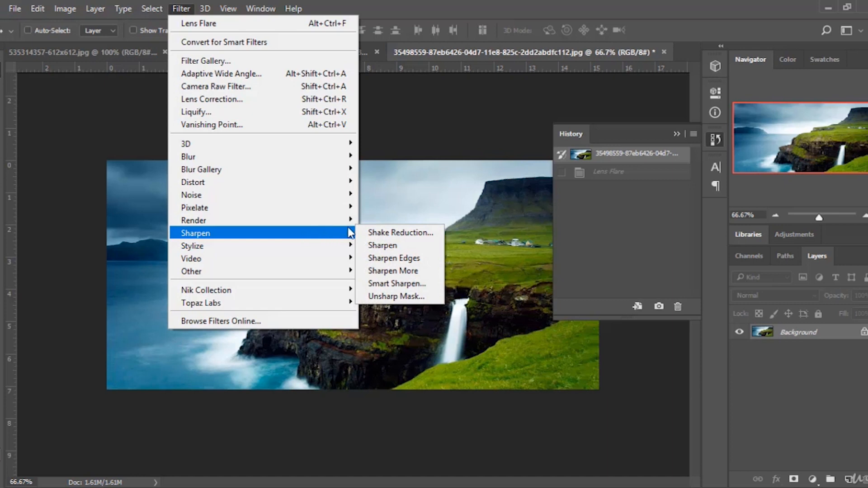
{"action": "left_click", "coordinate": [410, 244]}
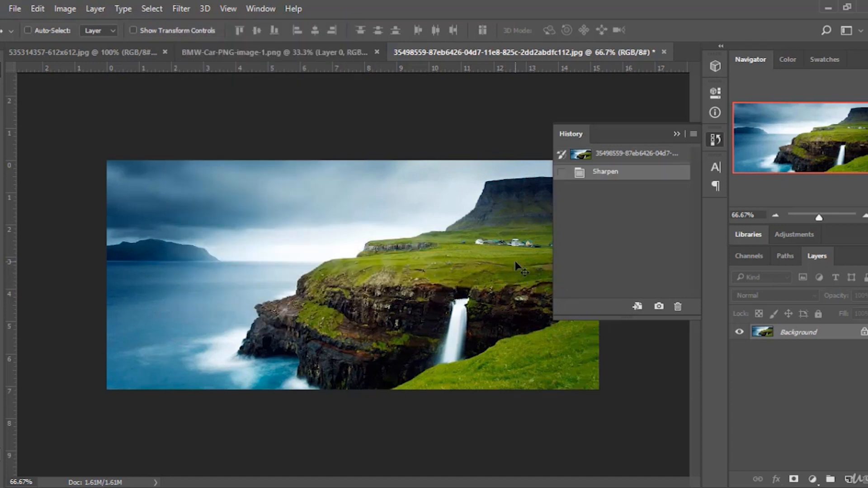
{"action": "left_click", "coordinate": [629, 157]}
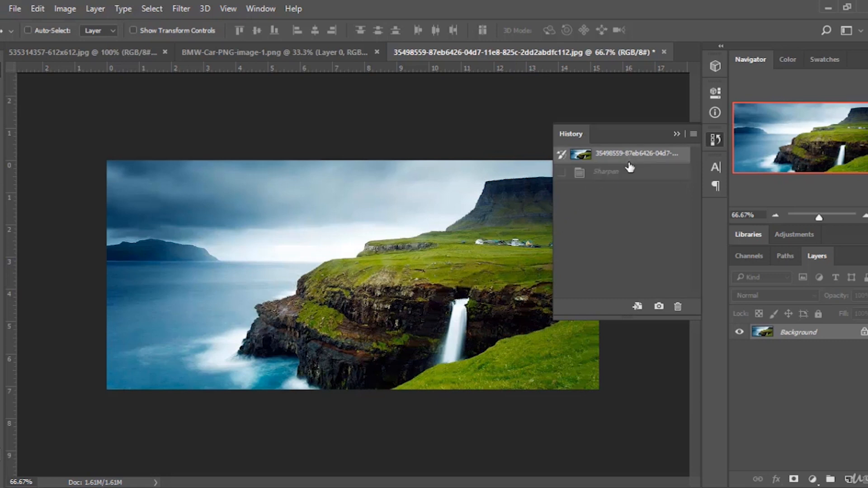
{"action": "left_click", "coordinate": [626, 173]}
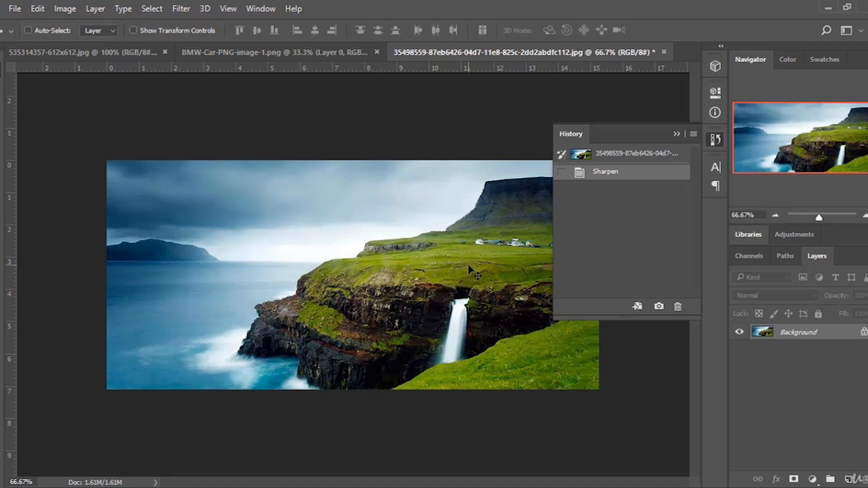
{"action": "left_click", "coordinate": [636, 156]}
{"action": "left_click", "coordinate": [630, 171]}
Switch to the portrait document, collapse the History panel, and apply the Sharpen filter to the portrait.
{"action": "left_click", "coordinate": [310, 51]}
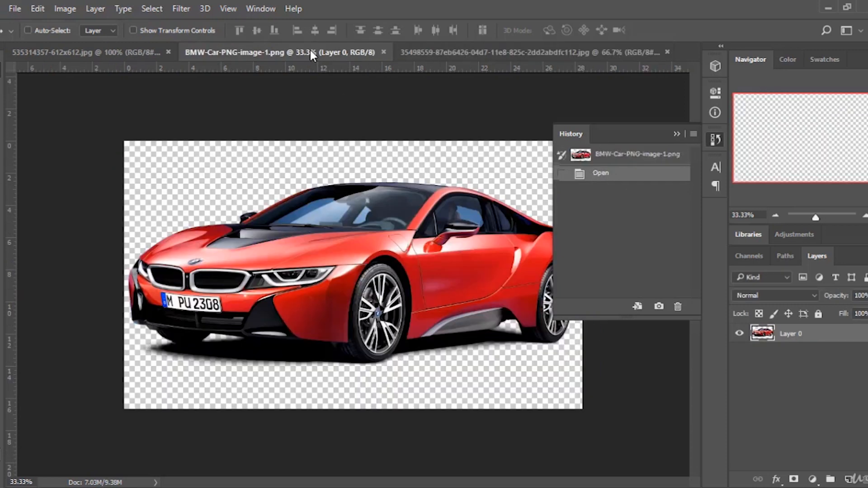
{"action": "left_click", "coordinate": [131, 49]}
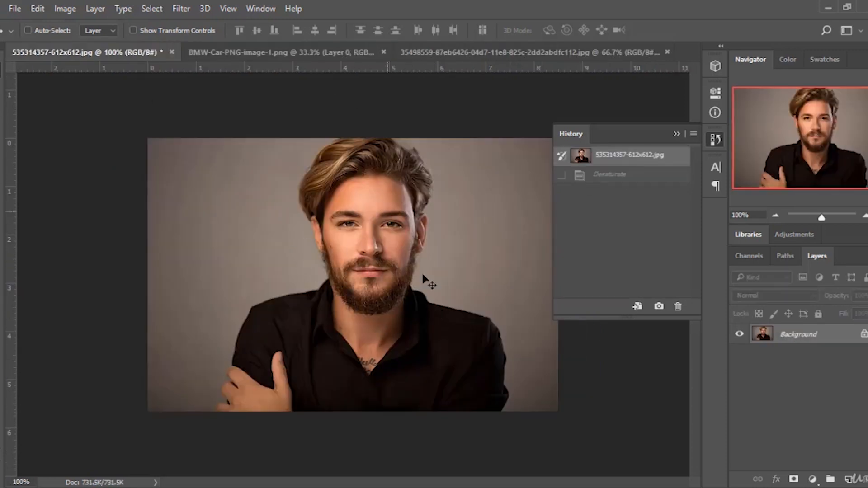
{"action": "left_click", "coordinate": [677, 134]}
{"action": "left_click", "coordinate": [181, 8]}
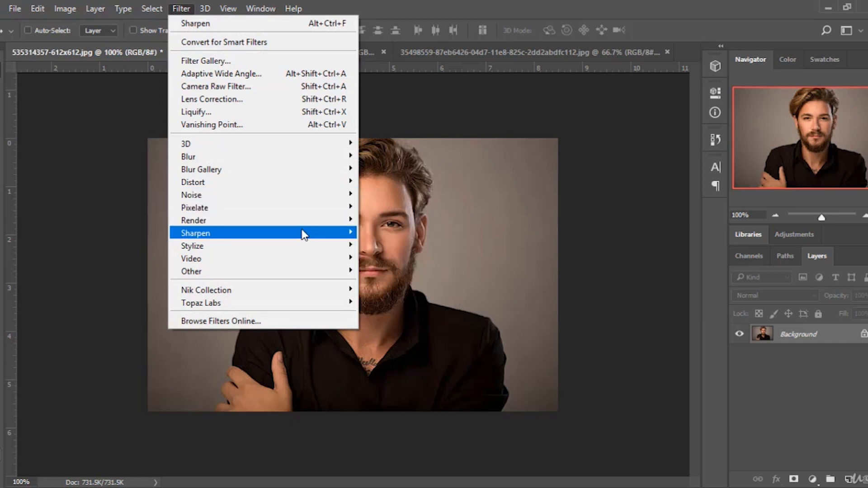
{"action": "mouse_move", "coordinate": [303, 234]}
{"action": "left_click", "coordinate": [414, 247]}
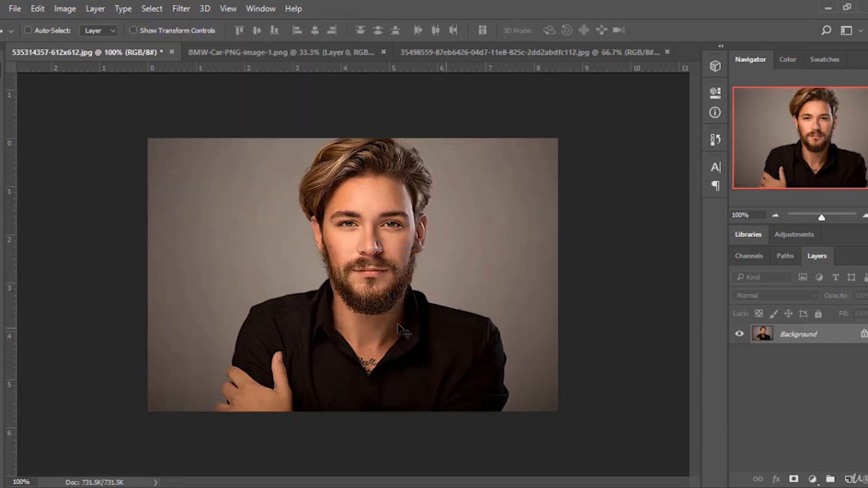
Compare the sharpened portrait with its original state in History, ending on Sharpen.
{"action": "left_click", "coordinate": [715, 139]}
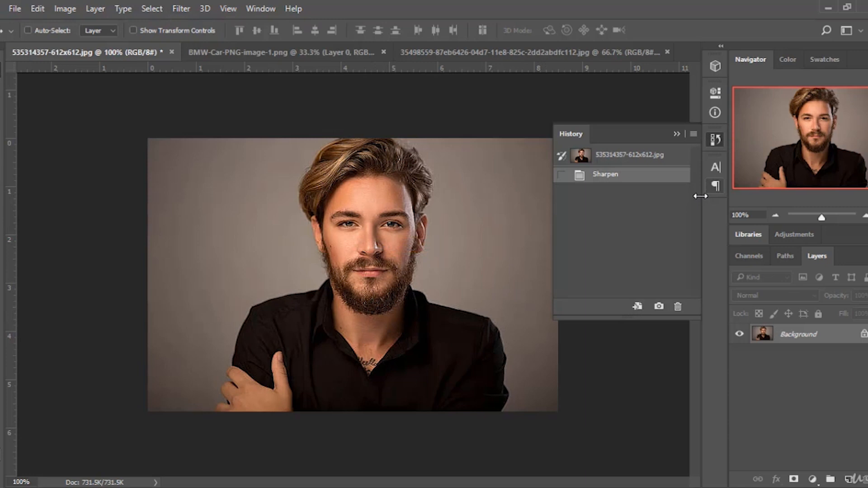
{"action": "left_click", "coordinate": [646, 162]}
{"action": "left_click", "coordinate": [650, 175]}
Switch to the landscape document and apply the Diffuse filter in Anisotropic mode after trying each mode.
{"action": "left_click", "coordinate": [452, 55]}
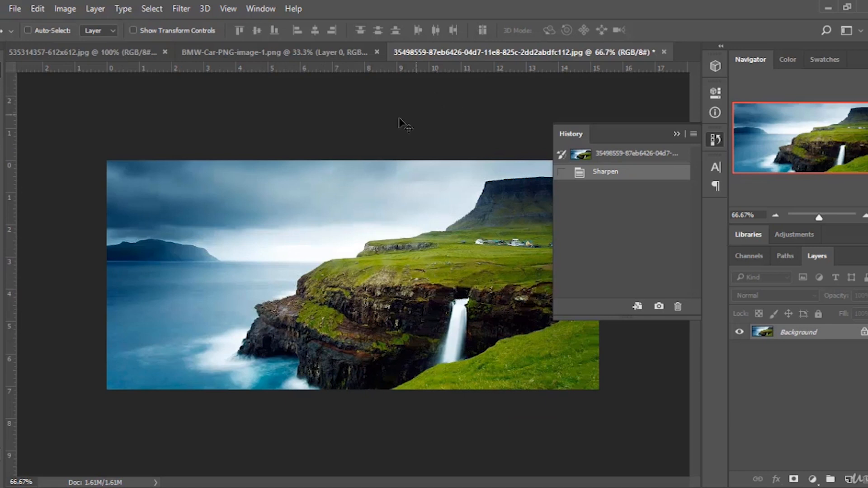
{"action": "left_click", "coordinate": [180, 10]}
{"action": "mouse_move", "coordinate": [292, 219]}
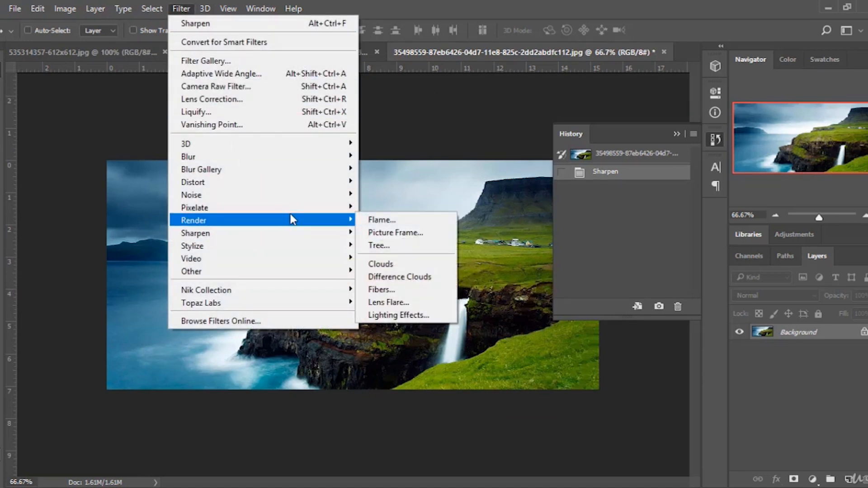
{"action": "mouse_move", "coordinate": [271, 235]}
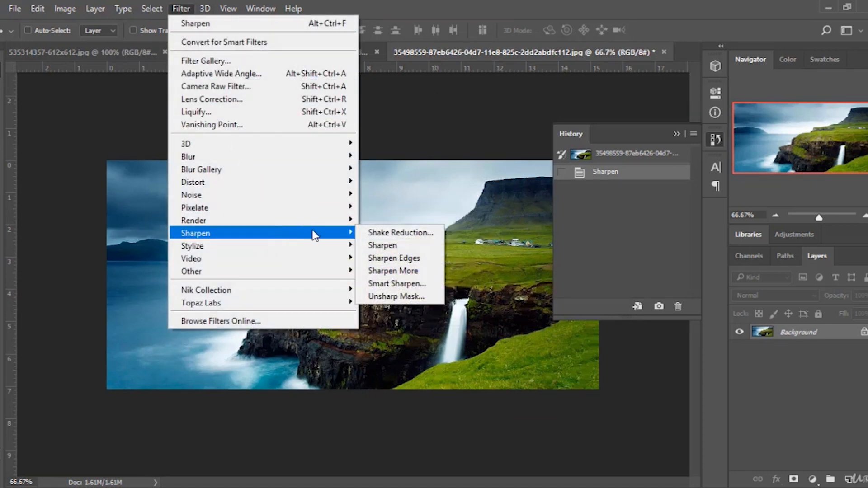
{"action": "mouse_move", "coordinate": [292, 250]}
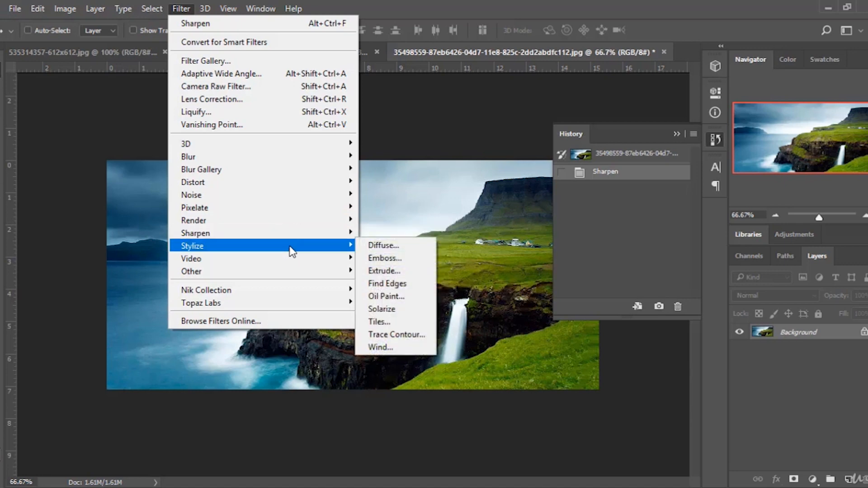
{"action": "left_click", "coordinate": [395, 247]}
{"action": "left_click_drag", "start_coordinate": [474, 72], "coordinate": [579, 79]}
{"action": "left_click", "coordinate": [451, 302]}
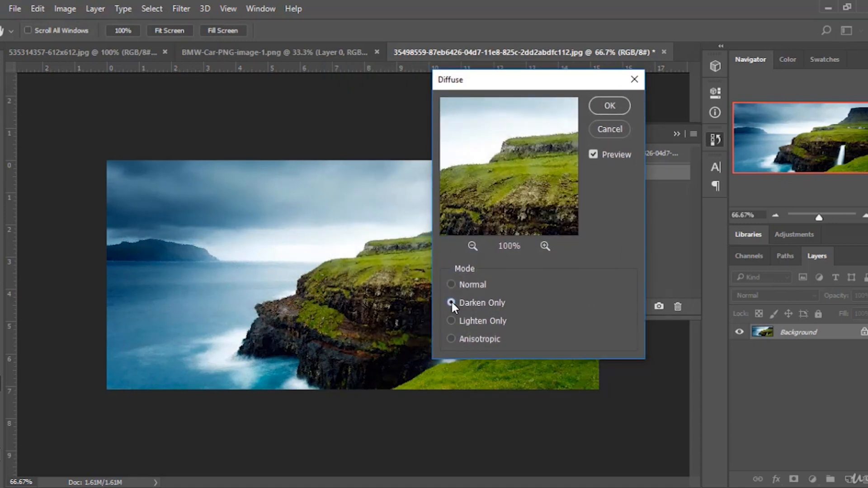
{"action": "left_click", "coordinate": [451, 321]}
{"action": "left_click", "coordinate": [451, 338]}
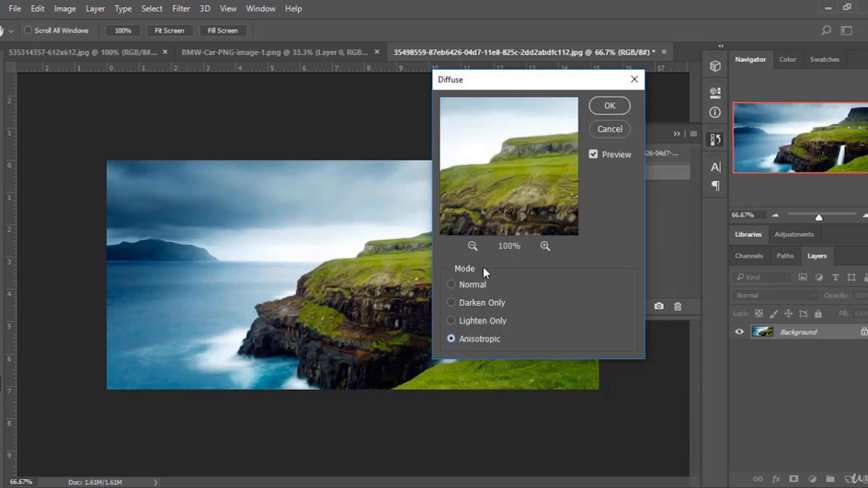
{"action": "left_click", "coordinate": [451, 284]}
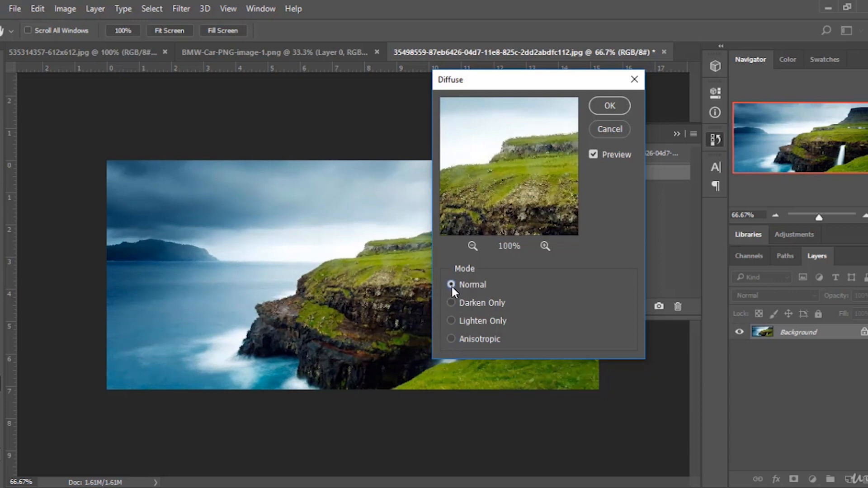
{"action": "left_click", "coordinate": [450, 338]}
{"action": "left_click", "coordinate": [451, 320]}
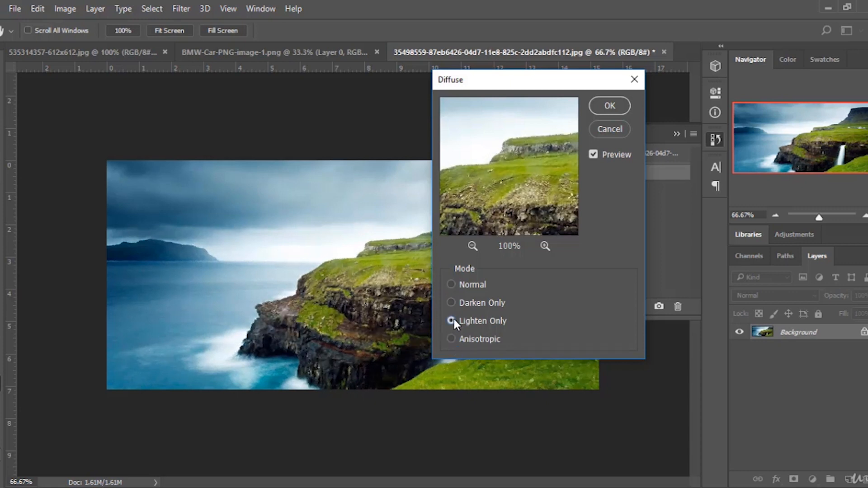
{"action": "left_click", "coordinate": [451, 302]}
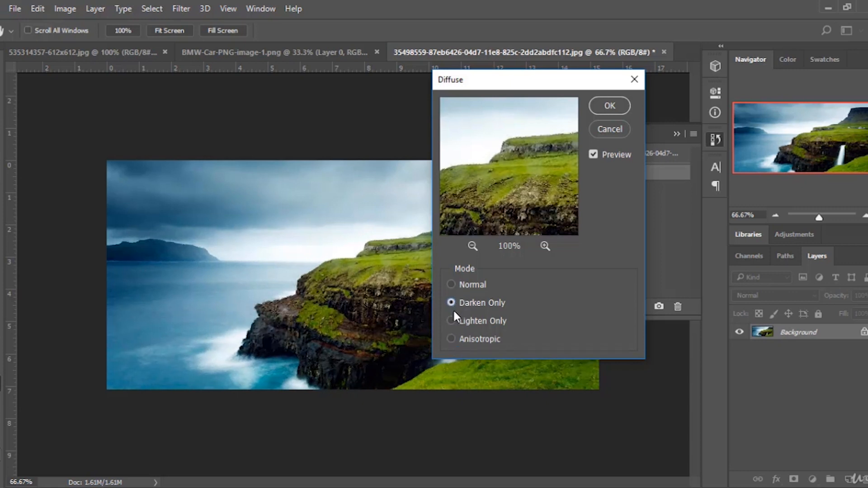
{"action": "left_click", "coordinate": [452, 338]}
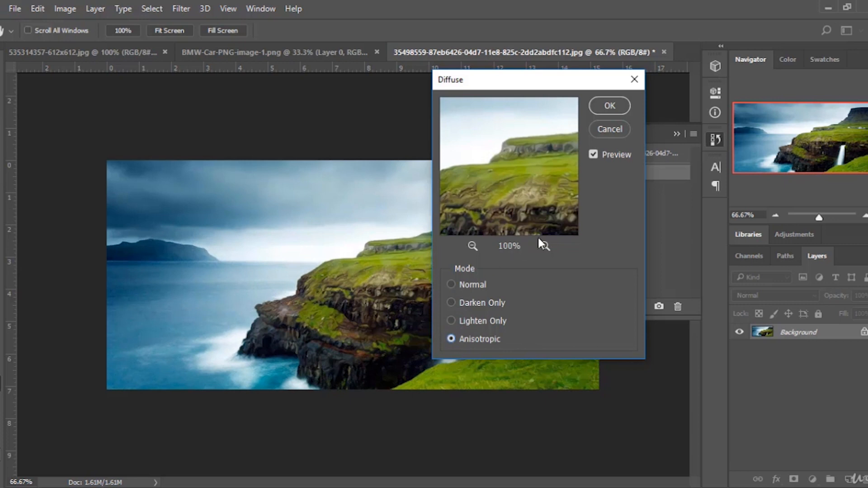
{"action": "left_click", "coordinate": [620, 110]}
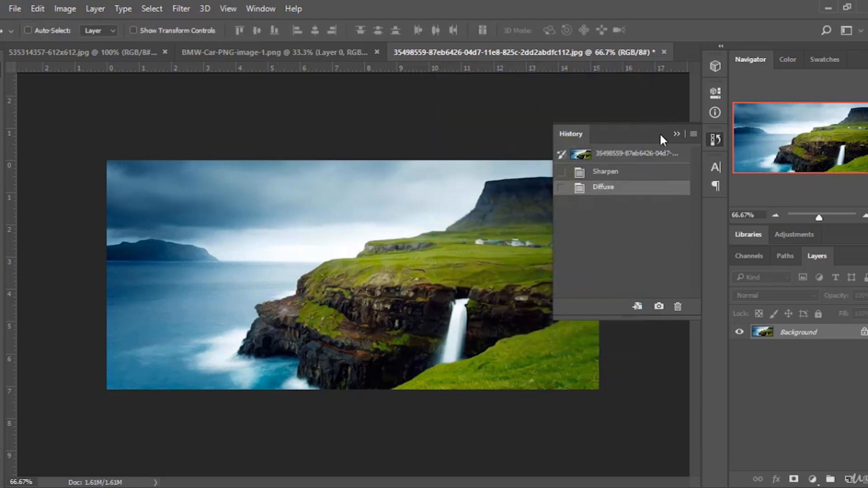
Revert to the Sharpen state, apply De-Interlace, and compare states in History, ending on De-Interlace.
{"action": "left_click", "coordinate": [648, 175]}
{"action": "left_click", "coordinate": [181, 8]}
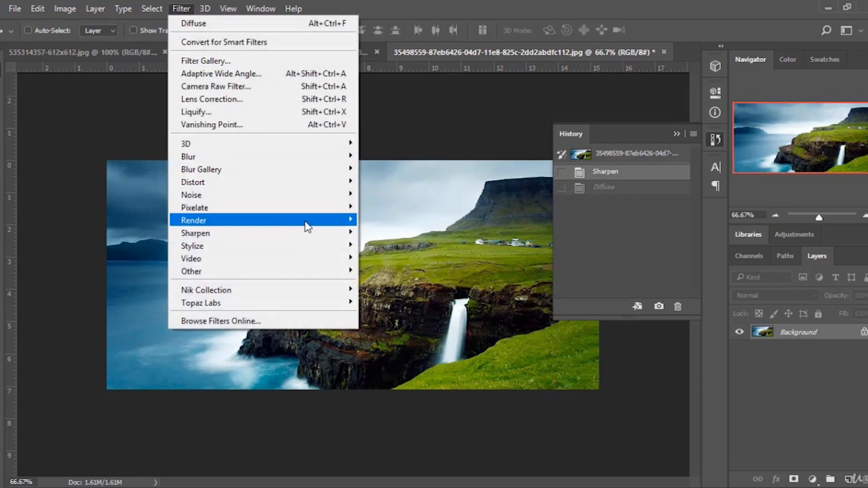
{"action": "mouse_move", "coordinate": [297, 265]}
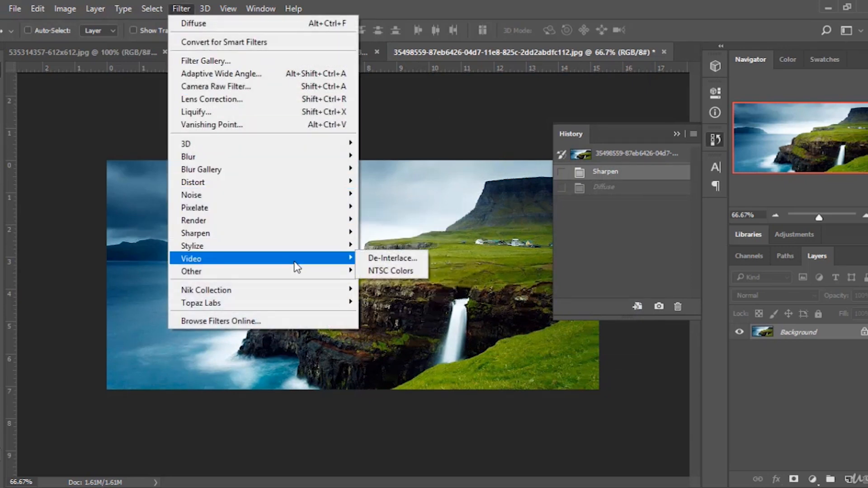
{"action": "left_click", "coordinate": [384, 262]}
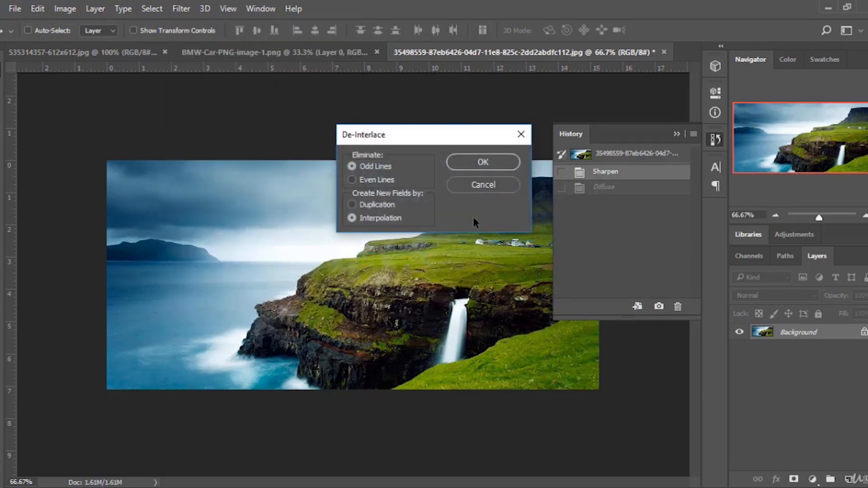
{"action": "left_click", "coordinate": [499, 168]}
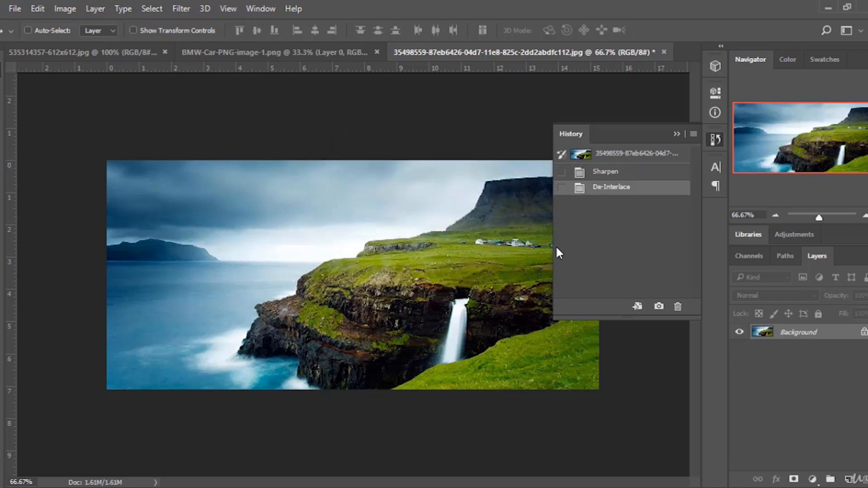
{"action": "left_click", "coordinate": [617, 173]}
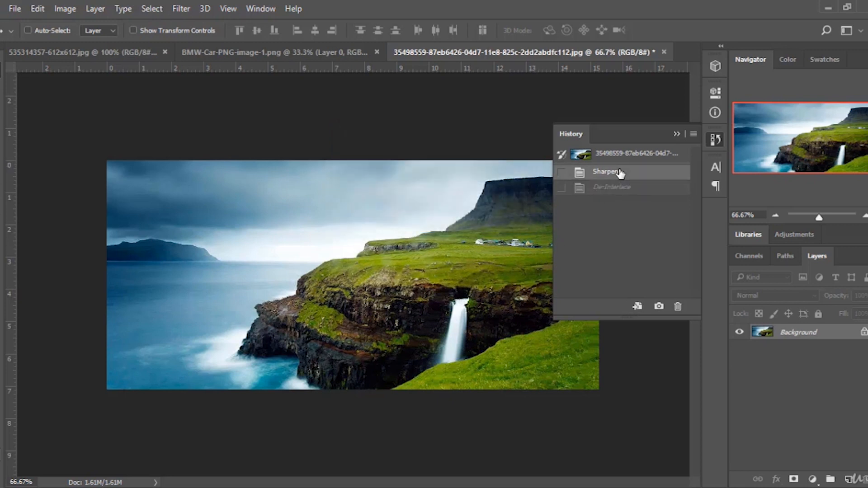
{"action": "left_click", "coordinate": [621, 158]}
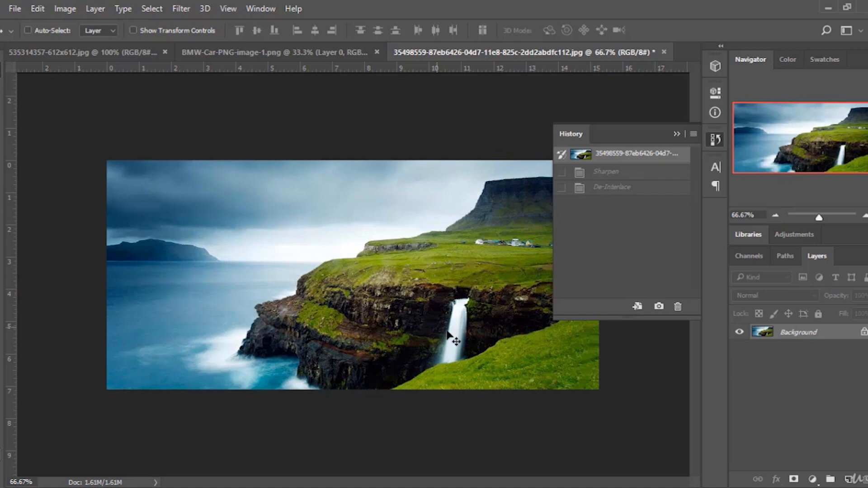
{"action": "left_click", "coordinate": [622, 187]}
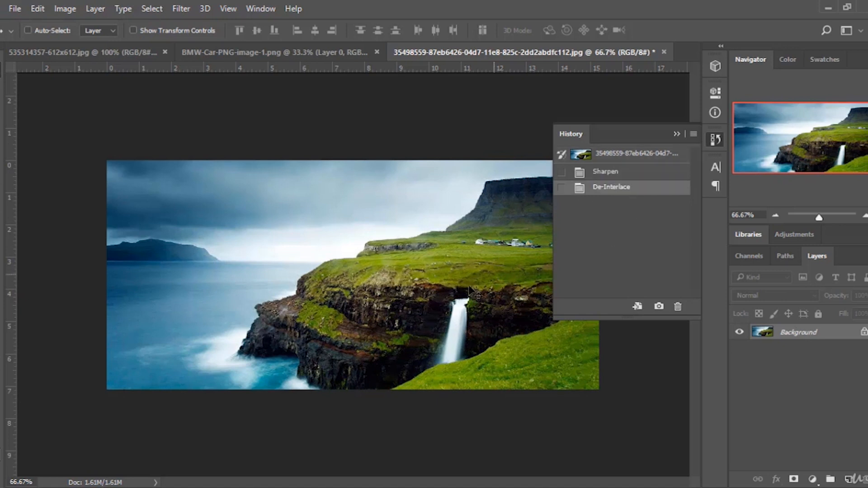
{"action": "left_click", "coordinate": [612, 175]}
{"action": "left_click", "coordinate": [617, 189]}
Apply the NTSC Colors filter and step back through History to the original state.
{"action": "left_click", "coordinate": [185, 9]}
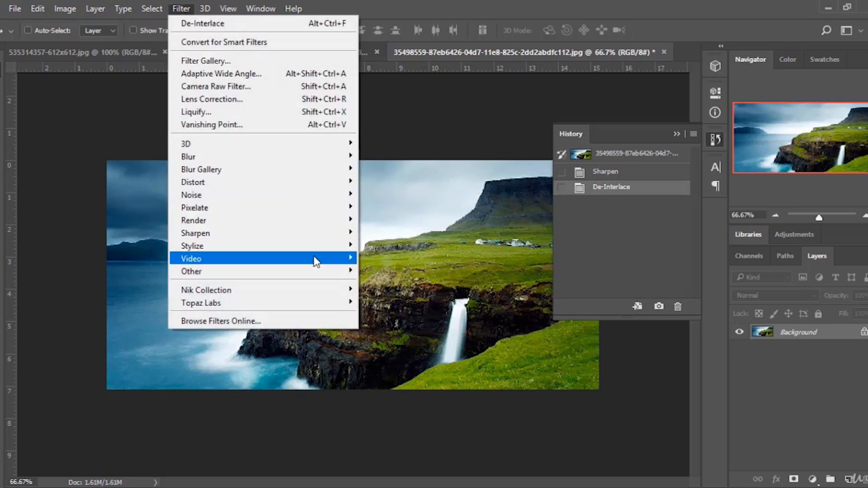
{"action": "mouse_move", "coordinate": [315, 261]}
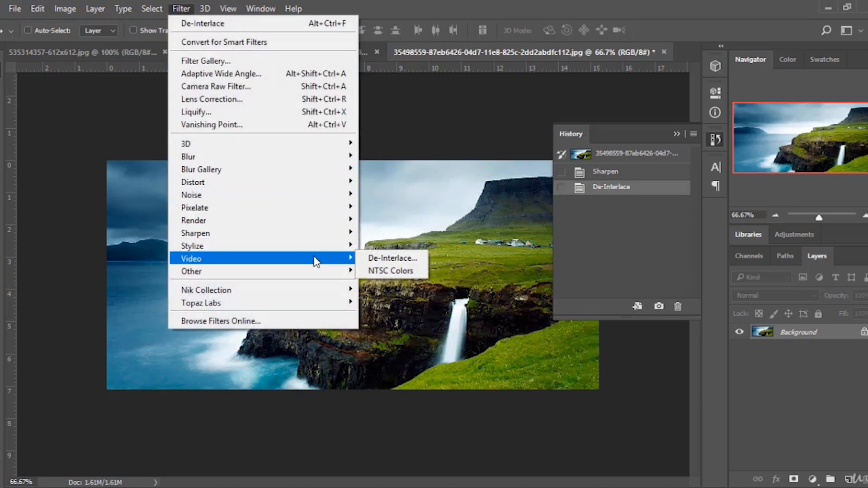
{"action": "left_click", "coordinate": [384, 270]}
{"action": "left_click", "coordinate": [610, 186]}
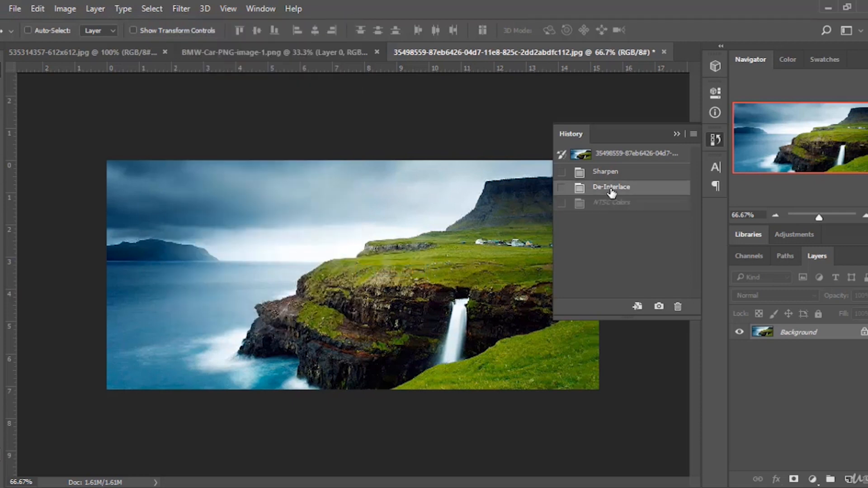
{"action": "left_click", "coordinate": [610, 172]}
{"action": "left_click", "coordinate": [628, 155]}
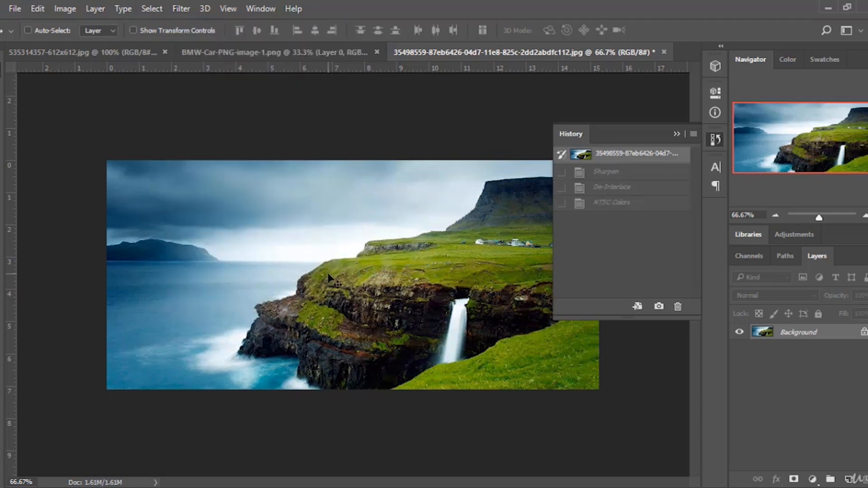
Apply the High Pass filter with a 1000 pixel radius and compare it with the original in History.
{"action": "left_click", "coordinate": [173, 10]}
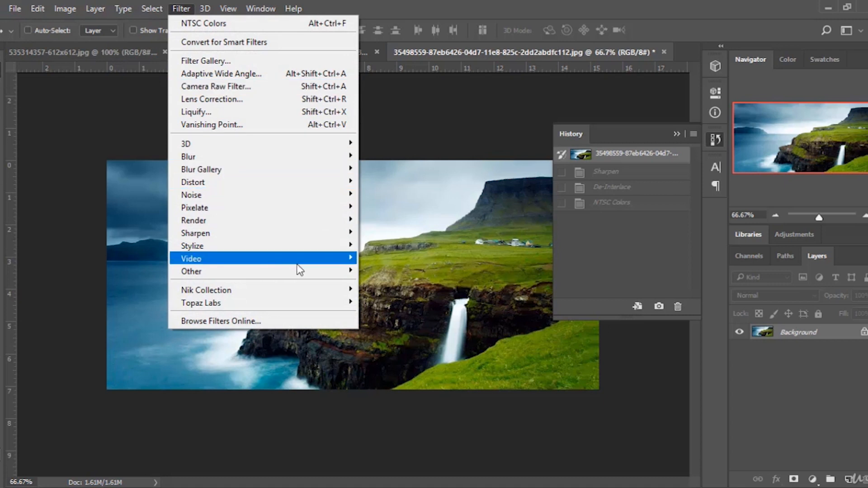
{"action": "mouse_move", "coordinate": [309, 268]}
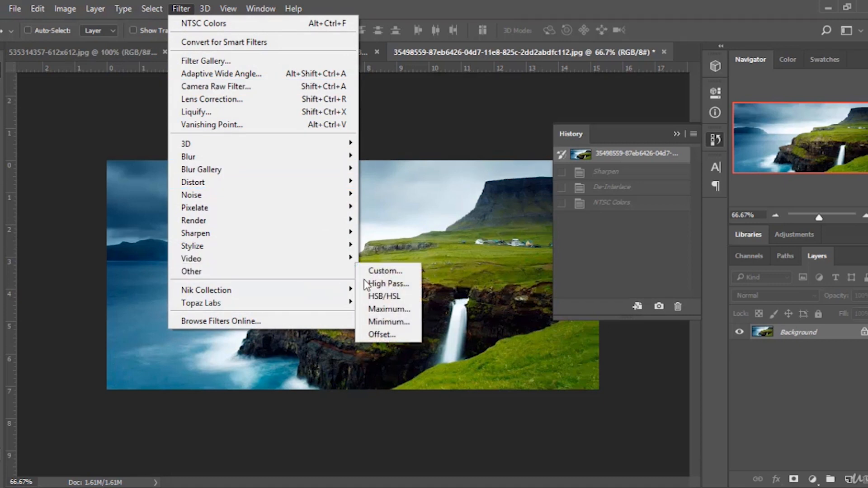
{"action": "left_click", "coordinate": [388, 283]}
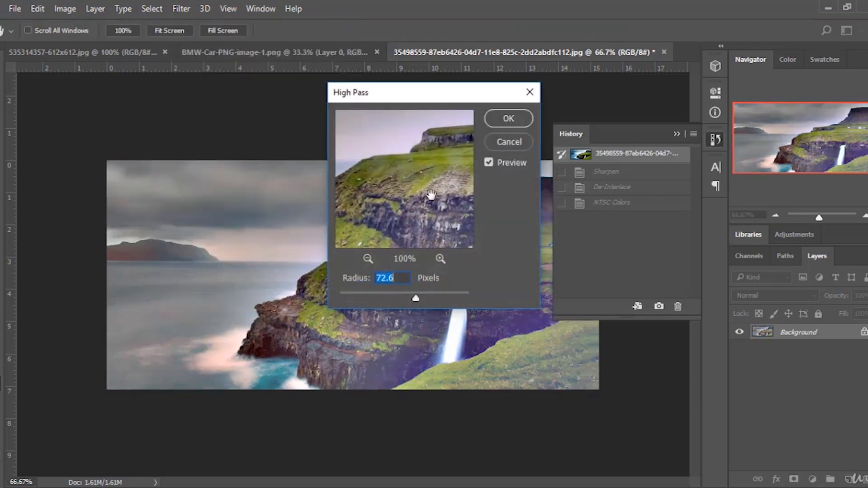
{"action": "left_click_drag", "start_coordinate": [445, 103], "coordinate": [621, 115]}
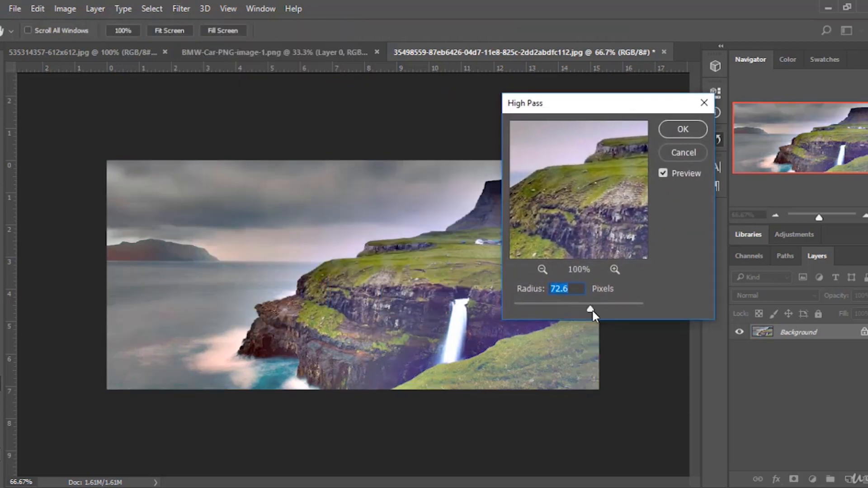
{"action": "left_click_drag", "start_coordinate": [592, 308], "coordinate": [639, 312]}
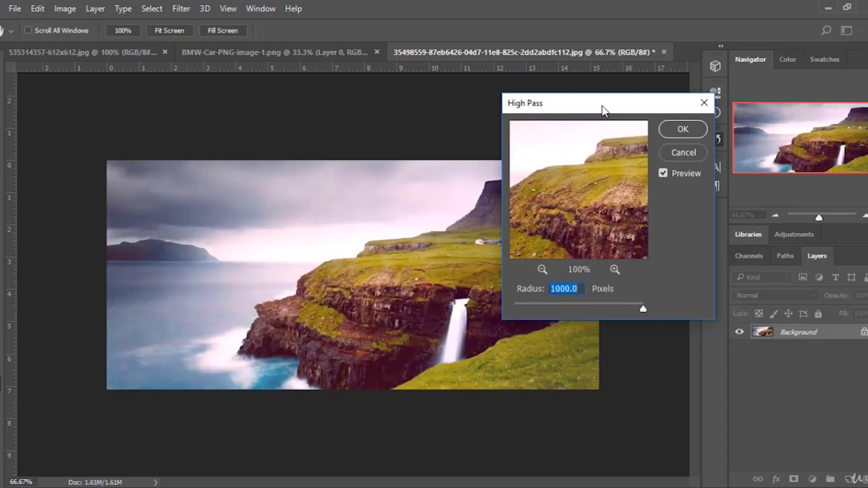
{"action": "left_click_drag", "start_coordinate": [600, 110], "coordinate": [614, 196]}
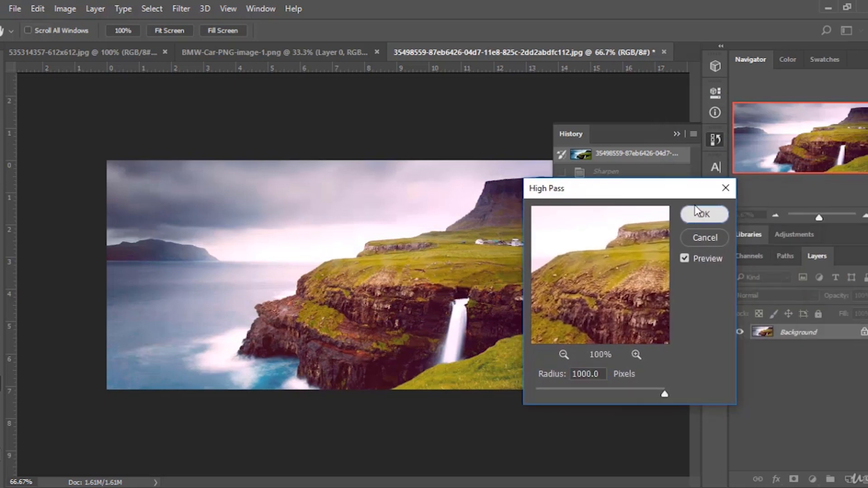
{"action": "left_click", "coordinate": [703, 213]}
{"action": "left_click", "coordinate": [676, 132]}
{"action": "left_click", "coordinate": [715, 140]}
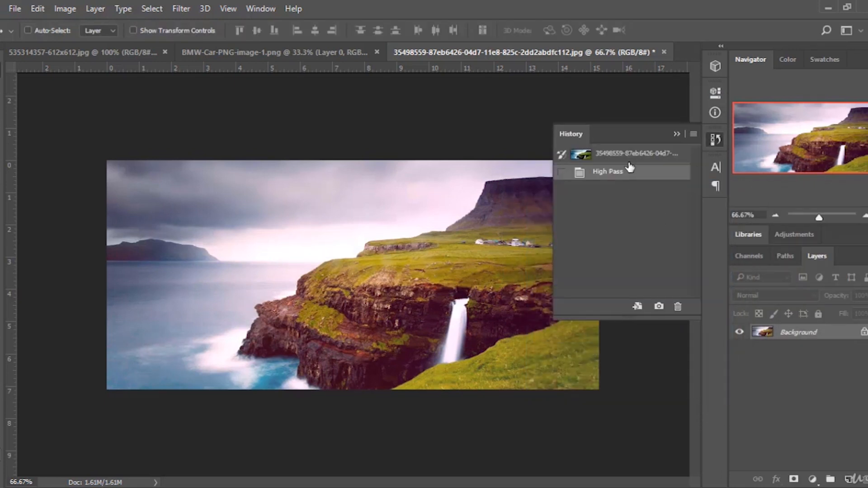
{"action": "left_click", "coordinate": [637, 154]}
{"action": "left_click", "coordinate": [634, 174]}
Revert to the original state and convert the landscape background into an editable layer.
{"action": "left_click", "coordinate": [863, 332]}
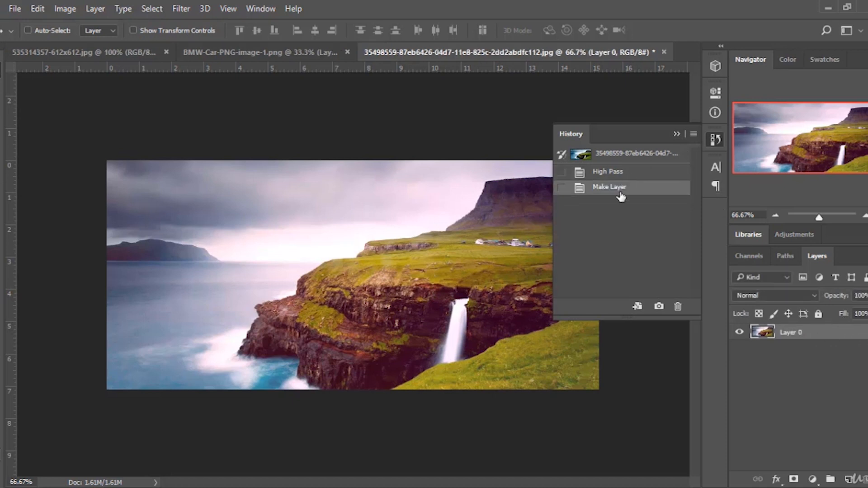
{"action": "left_click", "coordinate": [635, 155]}
{"action": "left_click", "coordinate": [862, 333]}
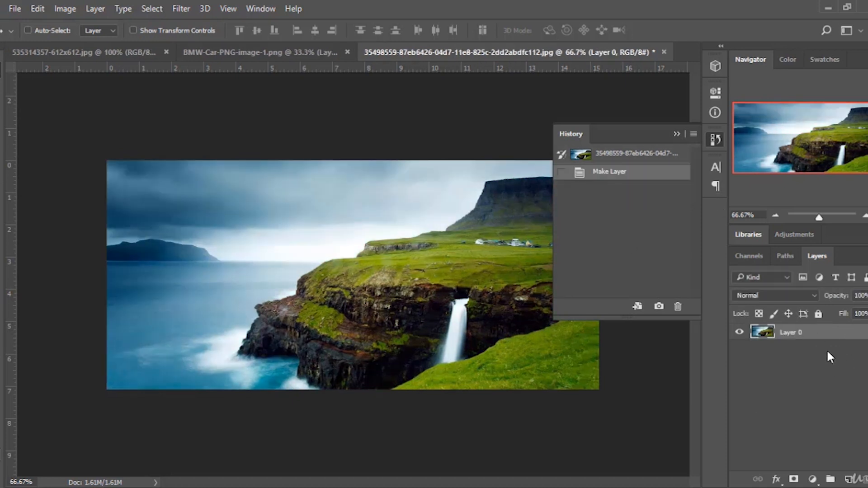
Duplicate the landscape layer and apply High Pass to the copy with an 8 pixel radius.
{"action": "left_click_drag", "start_coordinate": [842, 335], "coordinate": [850, 479]}
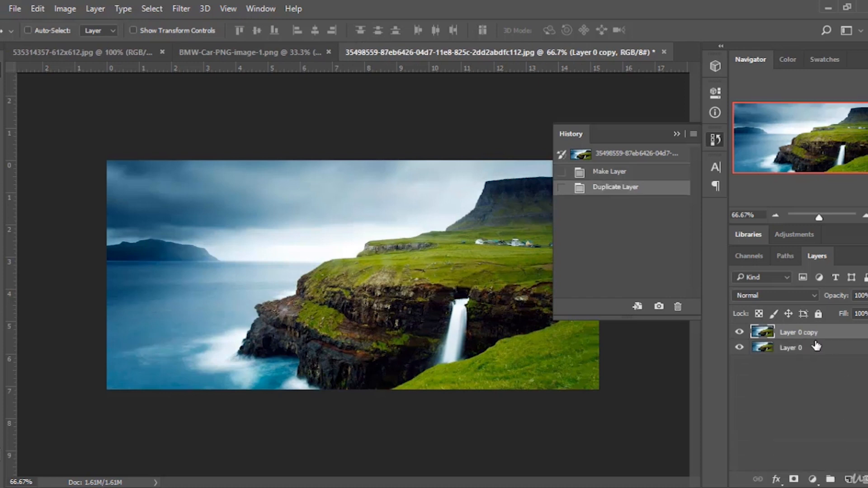
{"action": "left_click", "coordinate": [181, 9]}
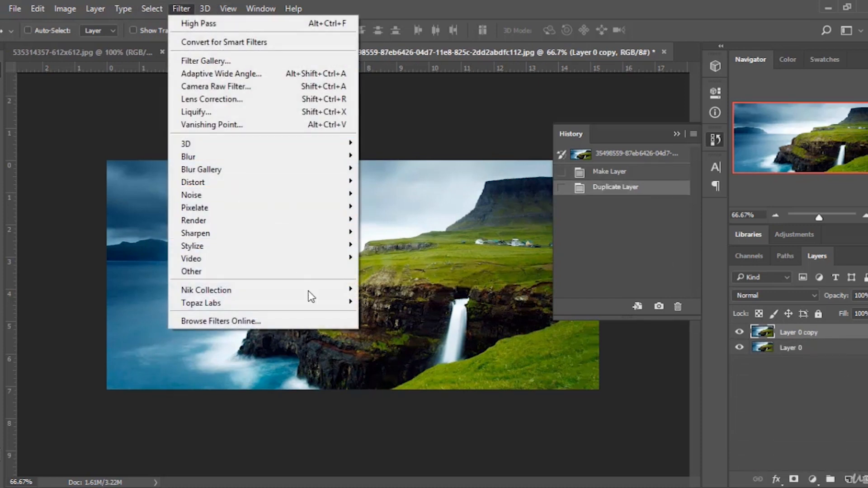
{"action": "mouse_move", "coordinate": [330, 271]}
{"action": "left_click", "coordinate": [389, 283]}
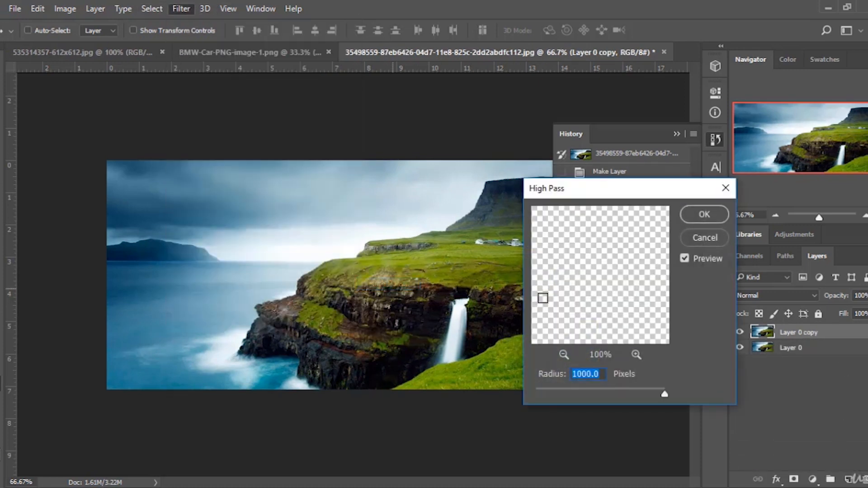
{"action": "left_click_drag", "start_coordinate": [584, 383], "coordinate": [569, 387]}
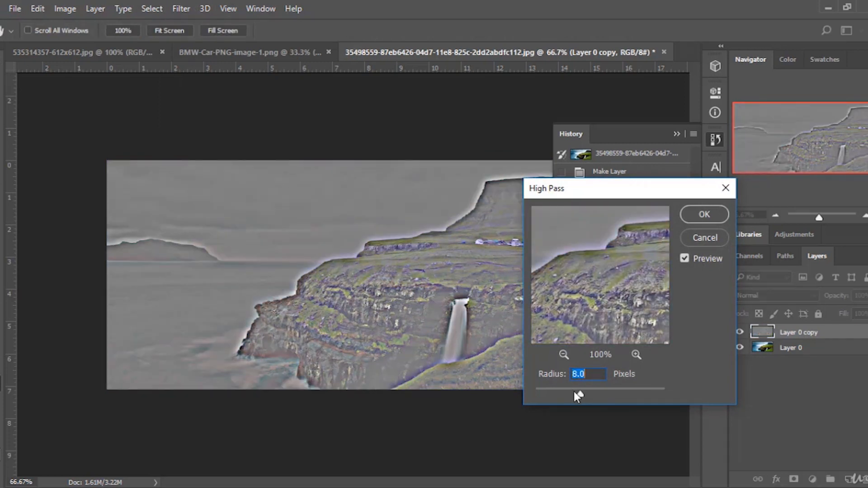
{"action": "left_click", "coordinate": [704, 214]}
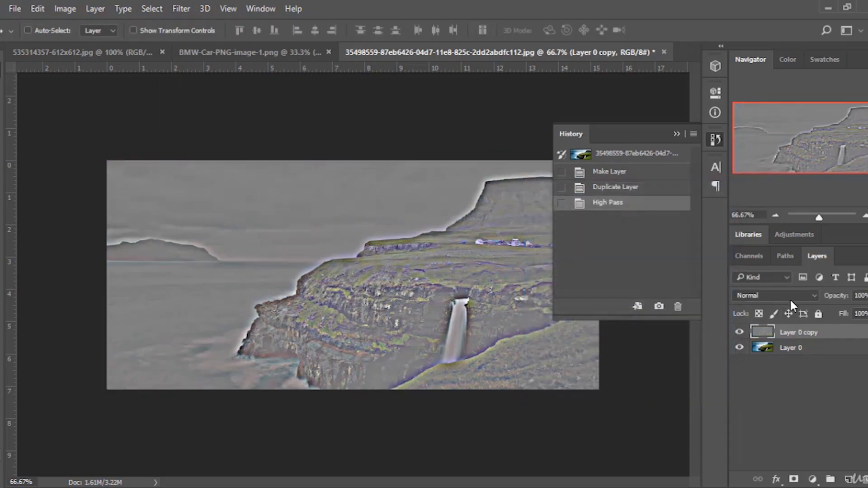
Set the copy layer's blend mode to Soft Light and toggle its visibility to compare the sharpening.
{"action": "left_click", "coordinate": [790, 297]}
{"action": "left_click", "coordinate": [801, 167]}
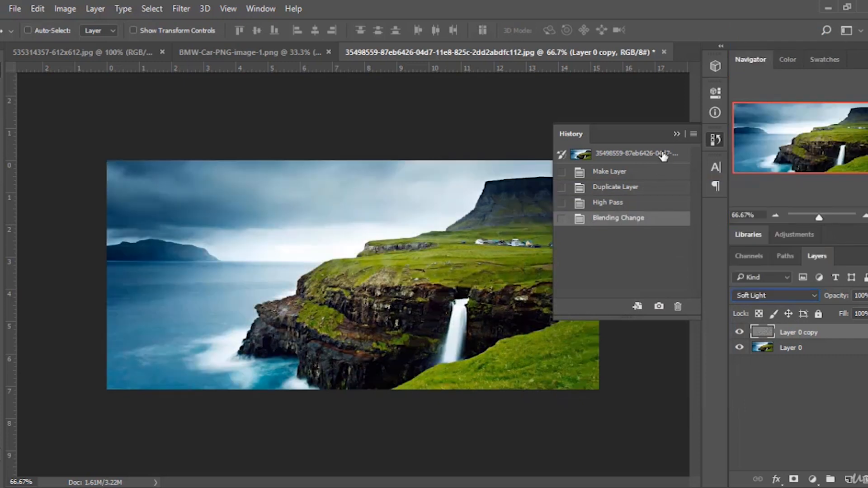
{"action": "left_click", "coordinate": [677, 134]}
{"action": "left_click", "coordinate": [739, 332]}
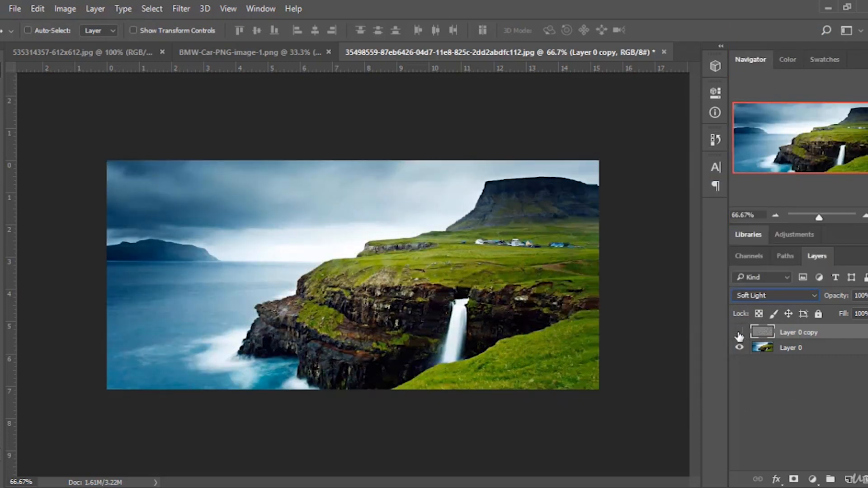
{"action": "left_click", "coordinate": [739, 334]}
{"action": "left_click", "coordinate": [180, 9]}
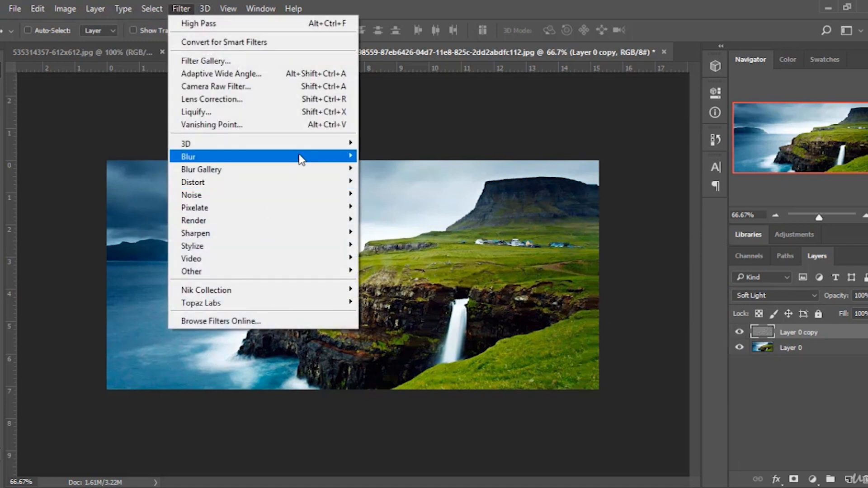
{"action": "mouse_move", "coordinate": [286, 256]}
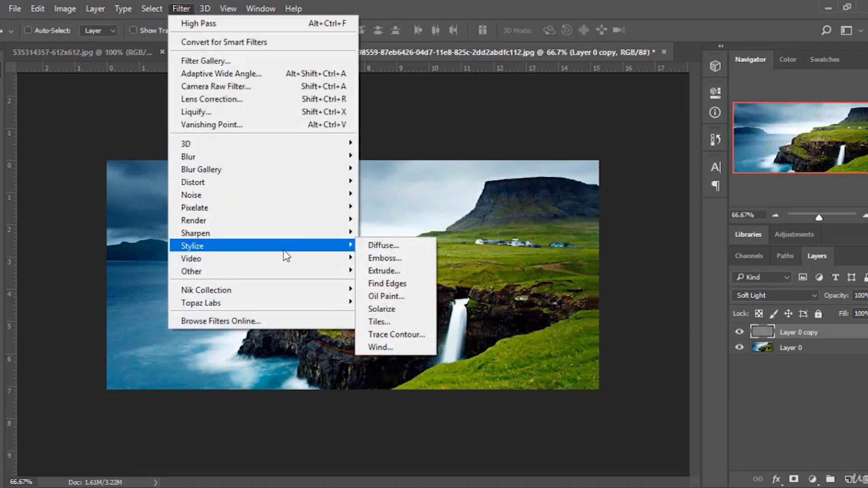
{"action": "mouse_move", "coordinate": [268, 267]}
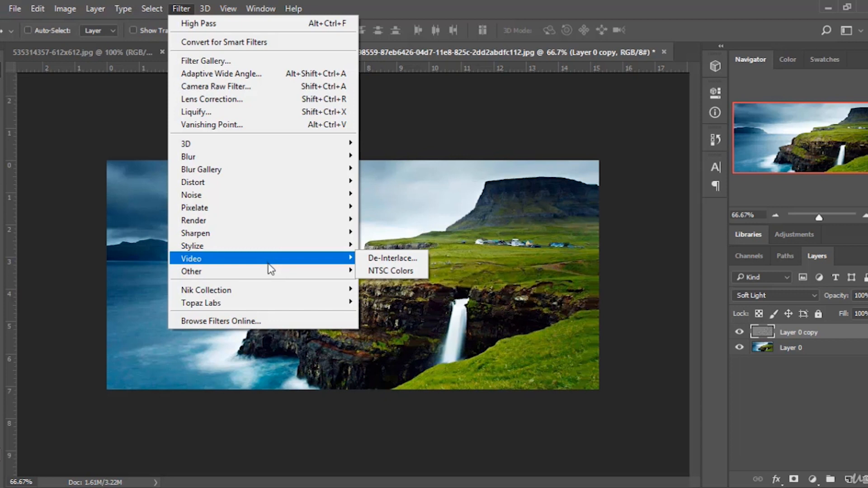
{"action": "mouse_move", "coordinate": [296, 271]}
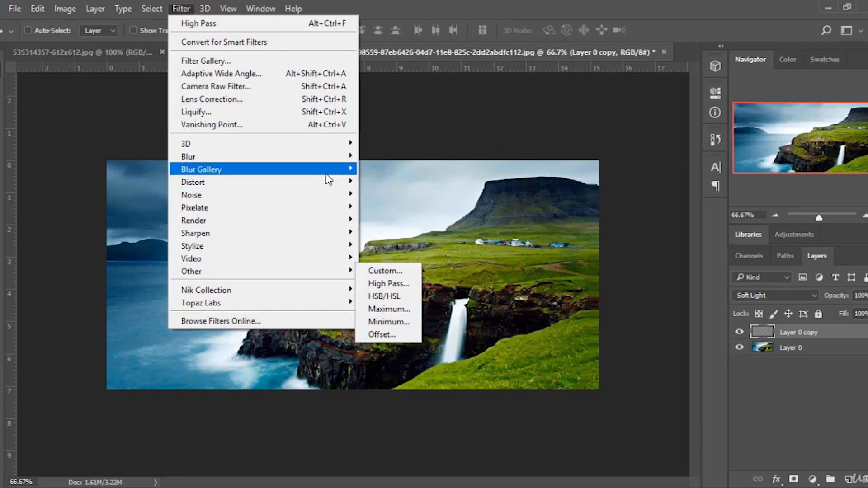
{"action": "mouse_move", "coordinate": [332, 156]}
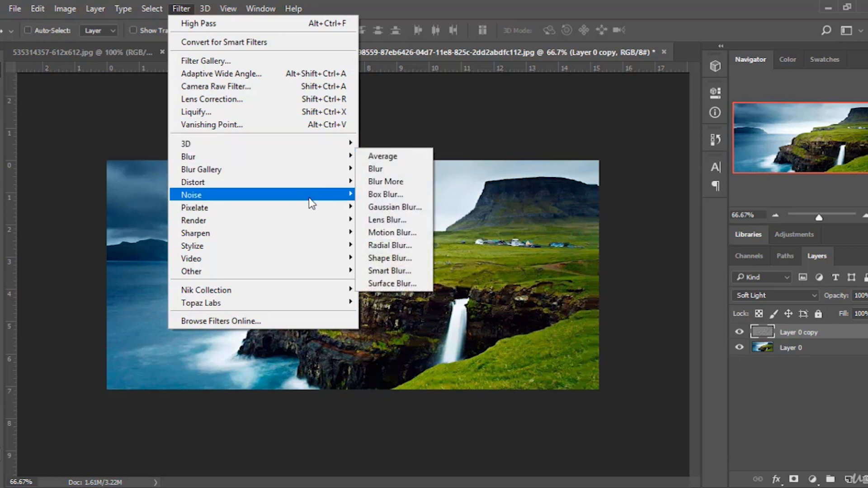
{"action": "mouse_move", "coordinate": [316, 198]}
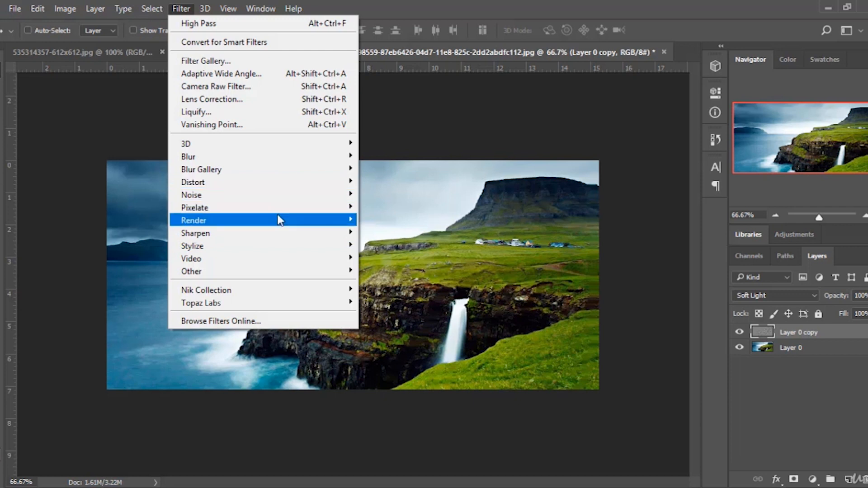
{"action": "mouse_move", "coordinate": [278, 220]}
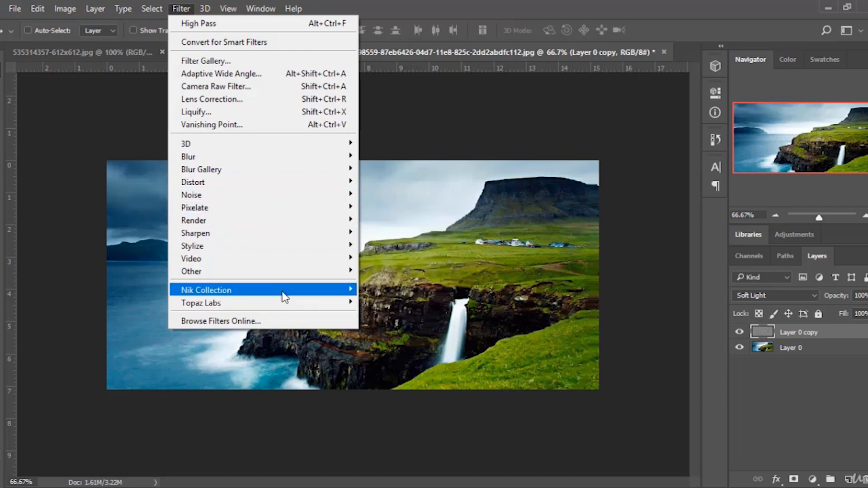
{"action": "mouse_move", "coordinate": [283, 297]}
{"action": "mouse_move", "coordinate": [251, 299]}
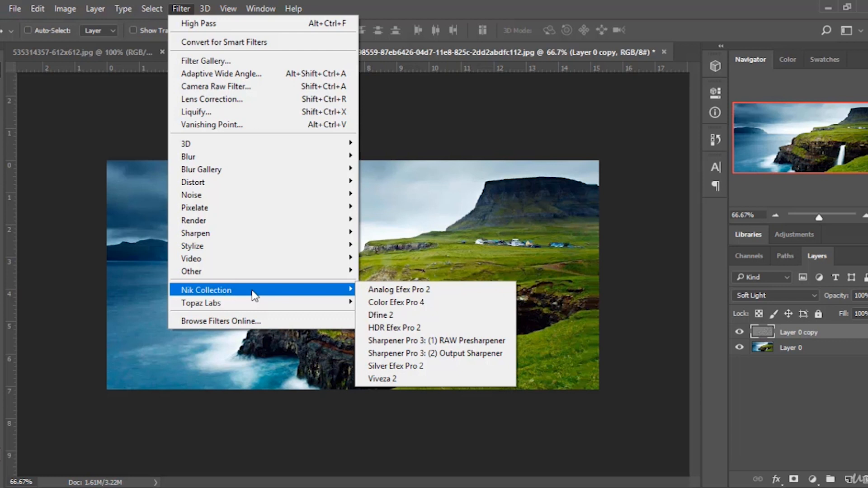
Cancel the Analog Efex Pro 2 filter and delete the High Pass copy layer.
{"action": "left_click", "coordinate": [418, 290]}
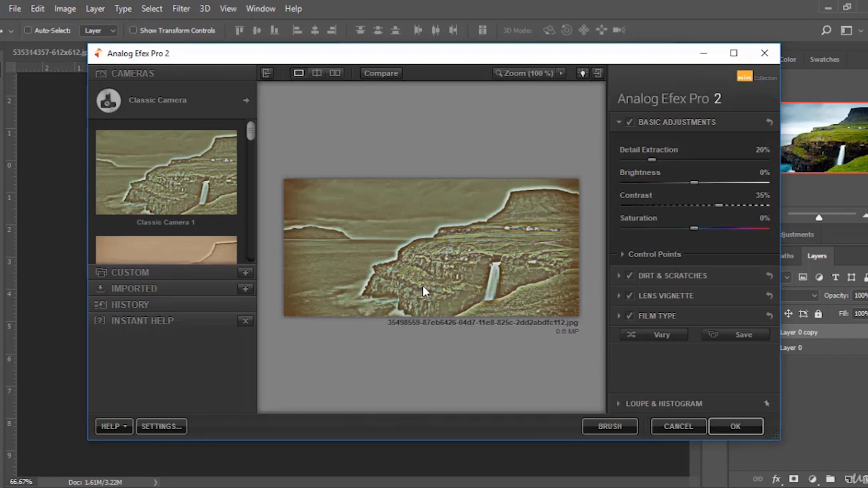
{"action": "scroll", "coordinate": [152, 197], "scroll_direction": "down", "scroll_amount": 5}
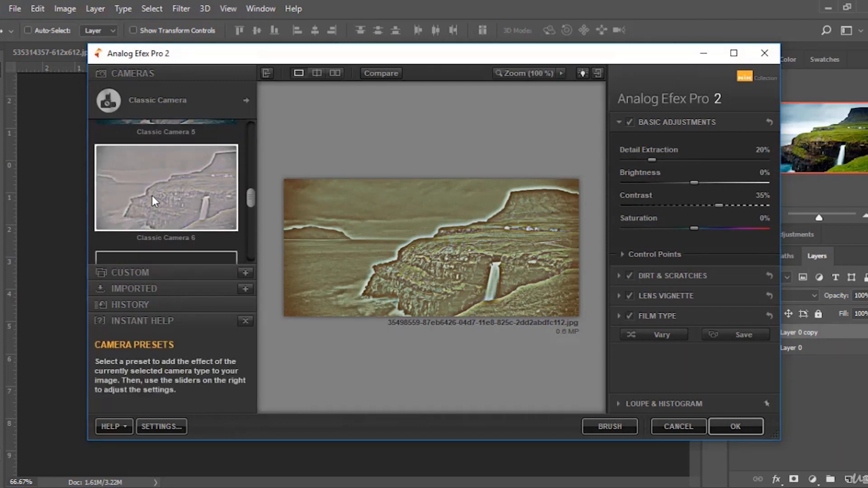
{"action": "left_click", "coordinate": [678, 426]}
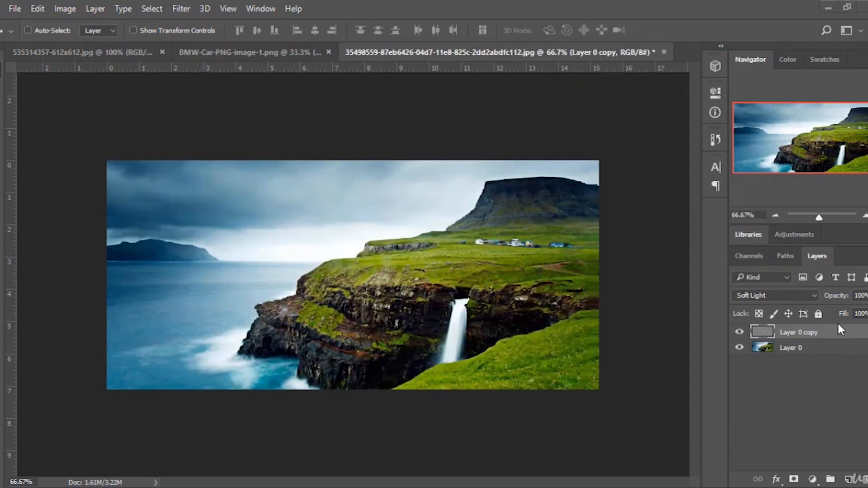
{"action": "key", "text": "Delete"}
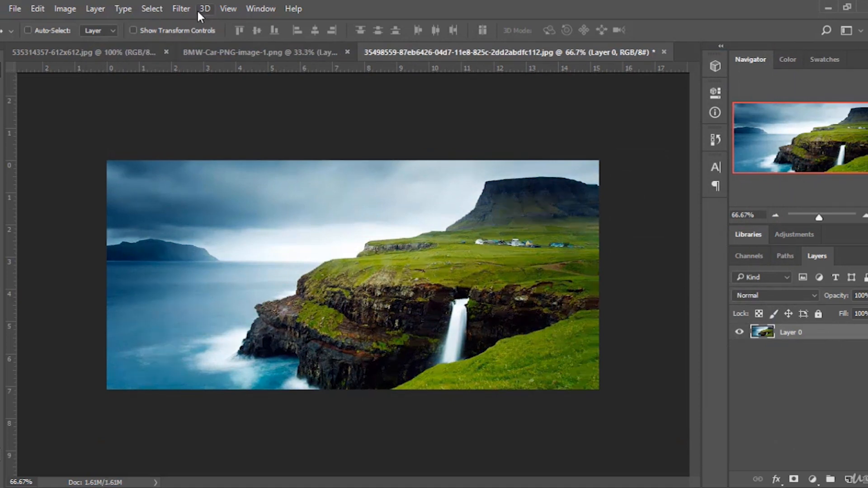
Open Analog Efex Pro 2 on the landscape layer and preview the Classic Camera presets, selecting Classic Camera 6.
{"action": "left_click", "coordinate": [180, 9]}
{"action": "mouse_move", "coordinate": [333, 291]}
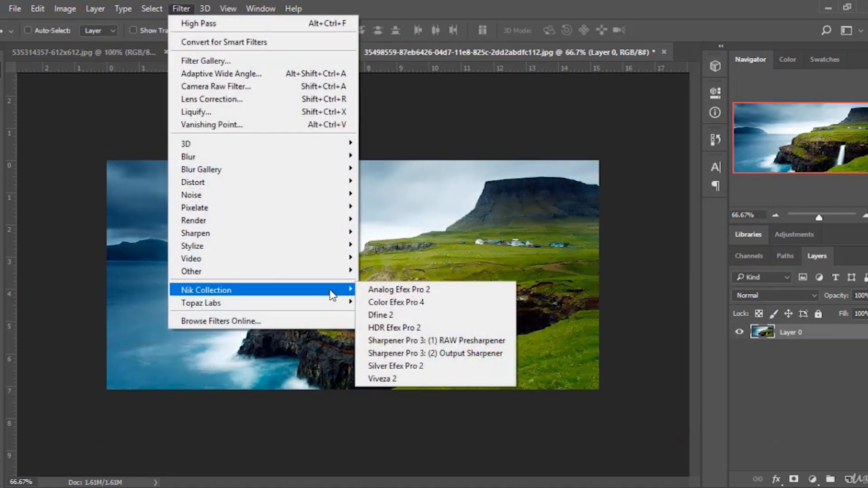
{"action": "left_click", "coordinate": [411, 295]}
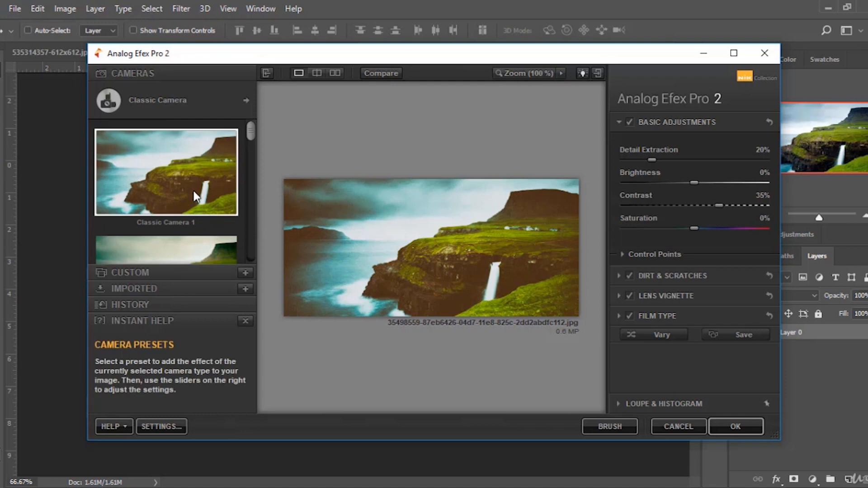
{"action": "scroll", "coordinate": [191, 216], "scroll_direction": "down", "scroll_amount": 2}
{"action": "left_click", "coordinate": [183, 213]}
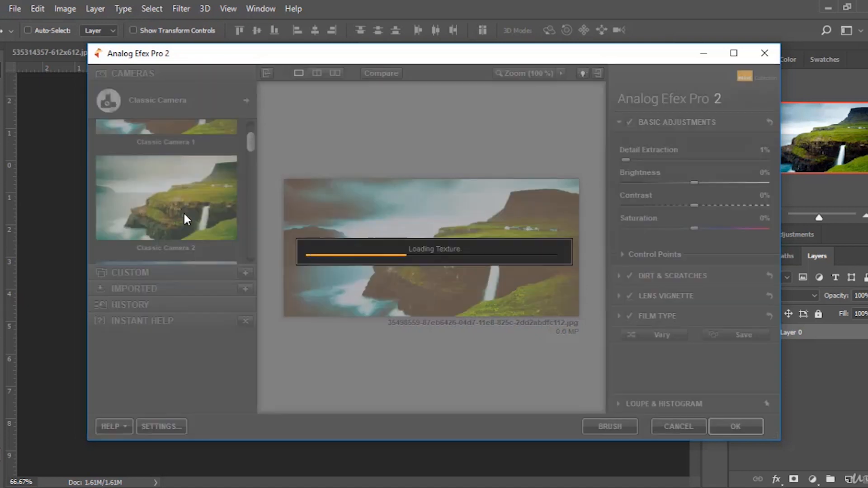
{"action": "scroll", "coordinate": [183, 217], "scroll_direction": "down", "scroll_amount": 2}
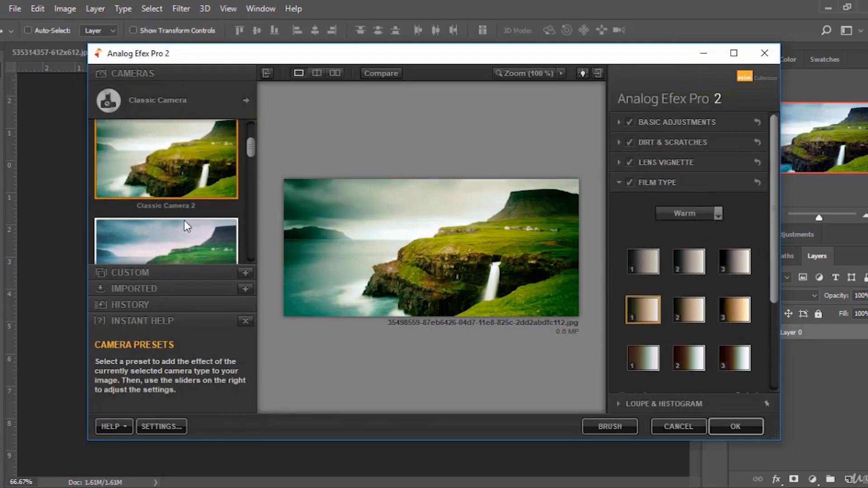
{"action": "scroll", "coordinate": [183, 221], "scroll_direction": "down", "scroll_amount": 2}
{"action": "left_click", "coordinate": [185, 183]}
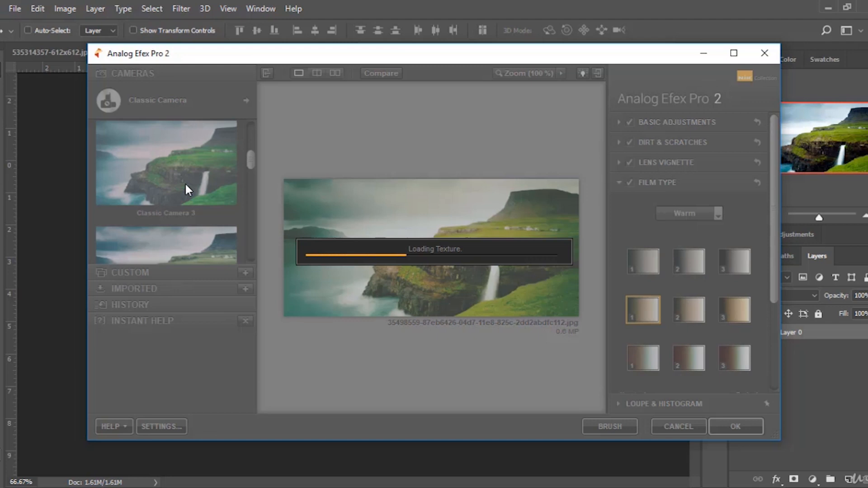
{"action": "scroll", "coordinate": [169, 206], "scroll_direction": "down", "scroll_amount": 3}
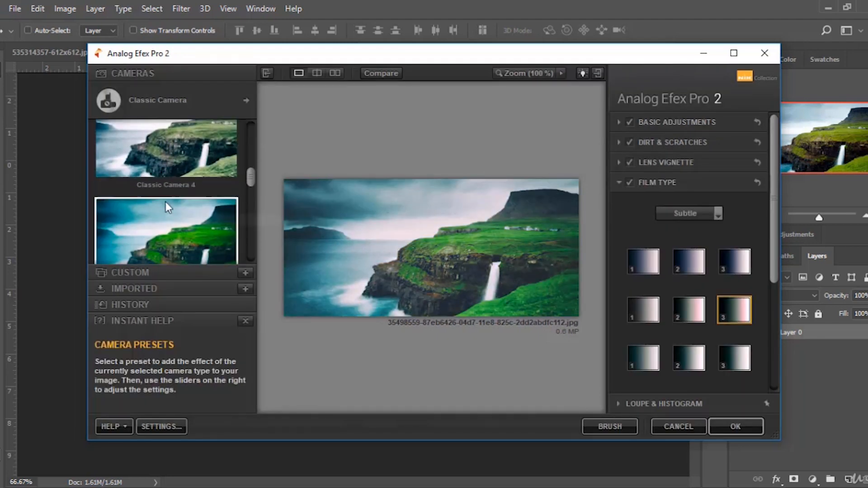
{"action": "scroll", "coordinate": [167, 195], "scroll_direction": "down", "scroll_amount": 3}
{"action": "scroll", "coordinate": [175, 178], "scroll_direction": "down", "scroll_amount": 1}
{"action": "left_click", "coordinate": [177, 180]}
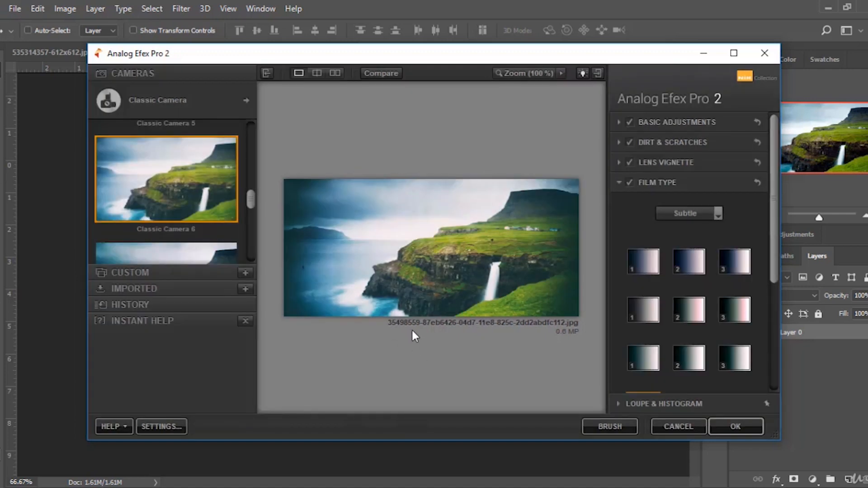
Preview several Subtle film types and a 34% lens vignette size, then cancel Analog Efex Pro 2.
{"action": "left_click", "coordinate": [688, 299]}
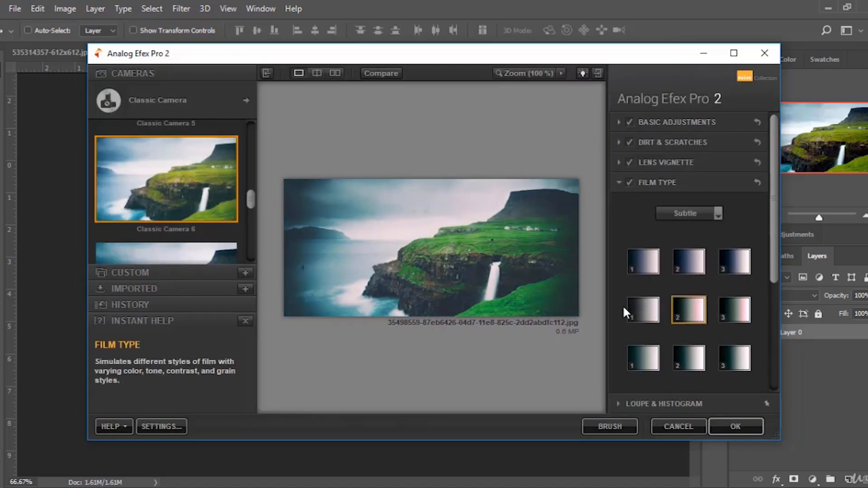
{"action": "left_click", "coordinate": [640, 312]}
{"action": "left_click", "coordinate": [642, 356]}
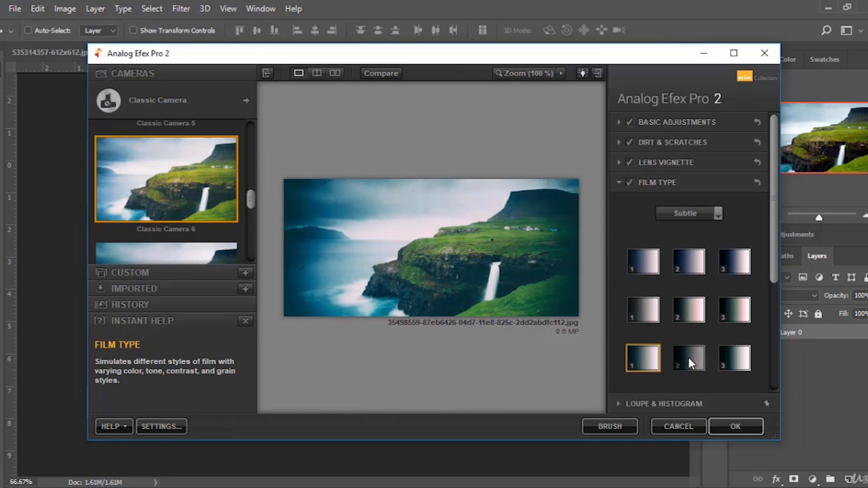
{"action": "left_click", "coordinate": [743, 359]}
{"action": "left_click", "coordinate": [686, 161]}
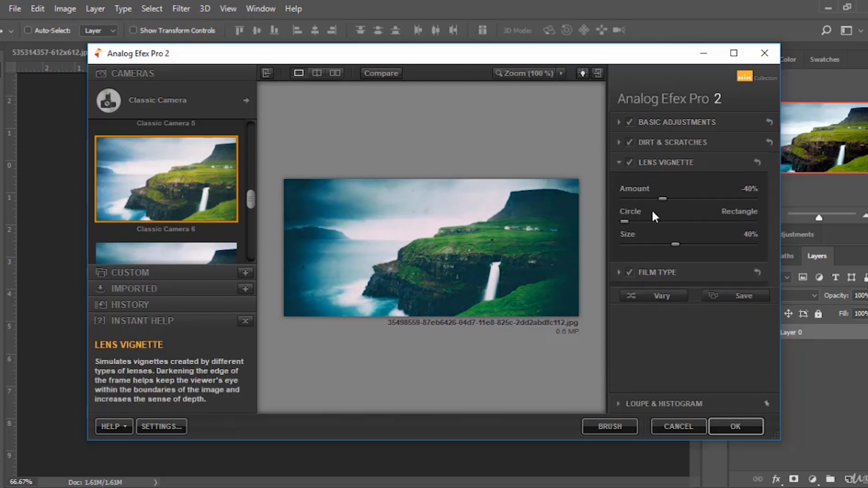
{"action": "mouse_move", "coordinate": [677, 244]}
{"action": "left_mouse_down"}
{"action": "mouse_move", "coordinate": [659, 247]}
{"action": "mouse_move", "coordinate": [778, 250]}
{"action": "mouse_move", "coordinate": [640, 249]}
{"action": "mouse_move", "coordinate": [673, 251]}
{"action": "left_mouse_up"}
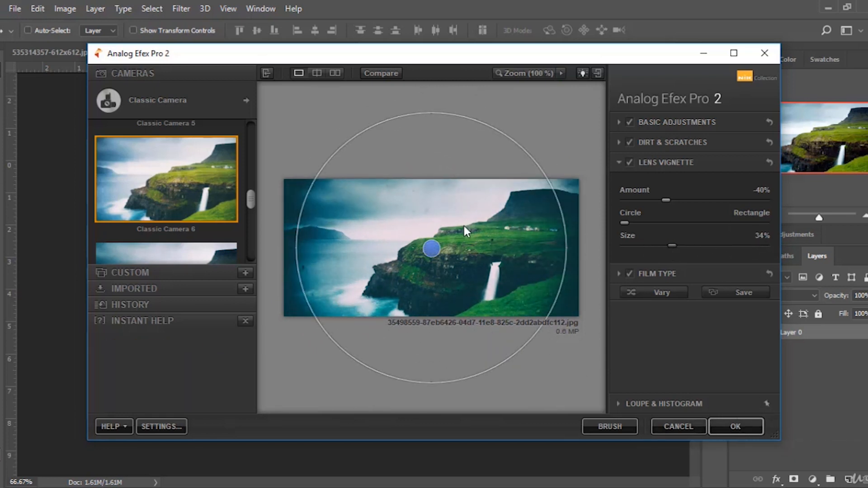
{"action": "left_click", "coordinate": [679, 425]}
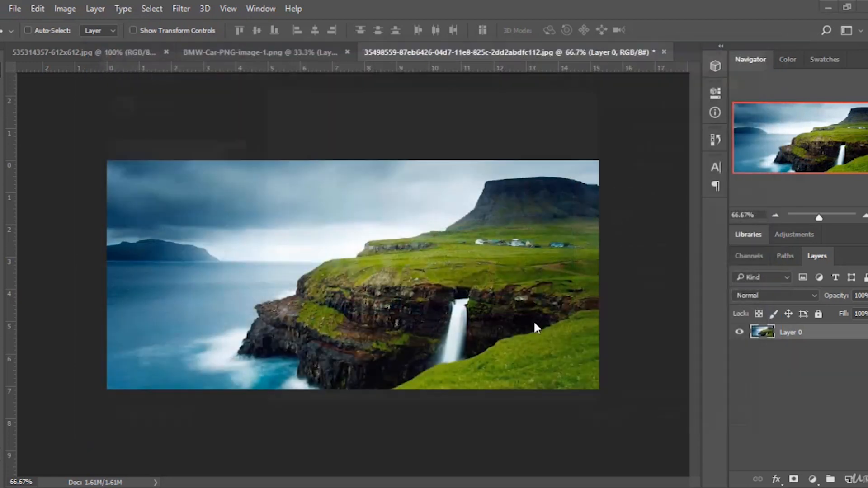
{"action": "left_click", "coordinate": [176, 10]}
{"action": "mouse_move", "coordinate": [255, 199]}
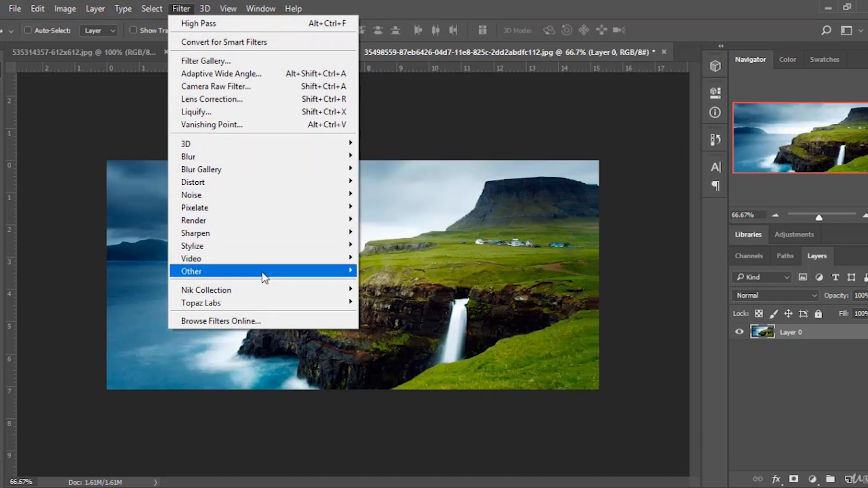
{"action": "mouse_move", "coordinate": [264, 277]}
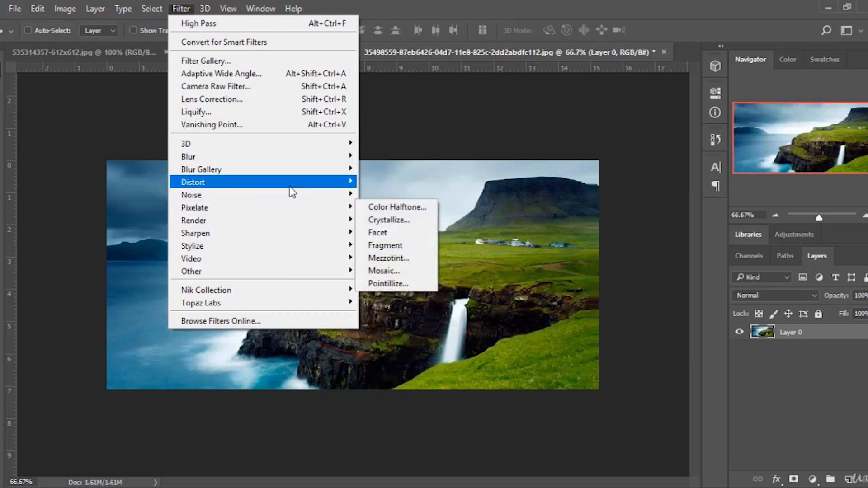
{"action": "mouse_move", "coordinate": [307, 157]}
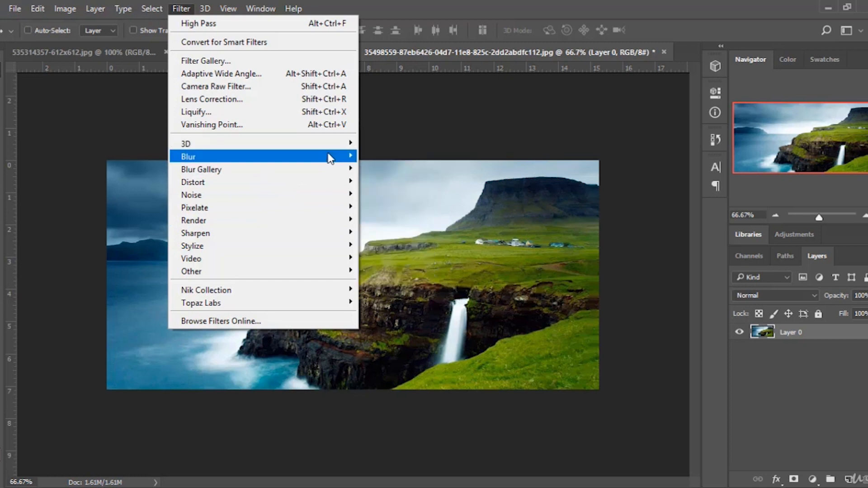
{"action": "left_click", "coordinate": [714, 153]}
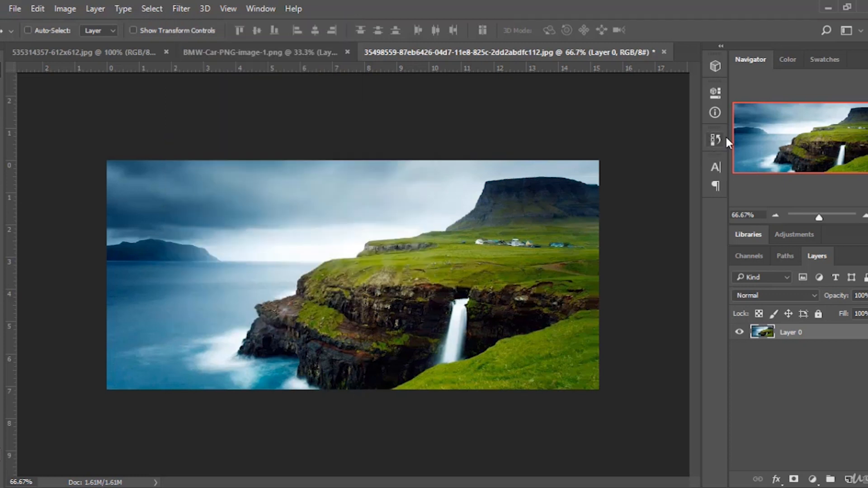
Revert the landscape image to its original opened state using the History snapshot, then close History.
{"action": "left_click", "coordinate": [712, 143]}
{"action": "left_click", "coordinate": [634, 223]}
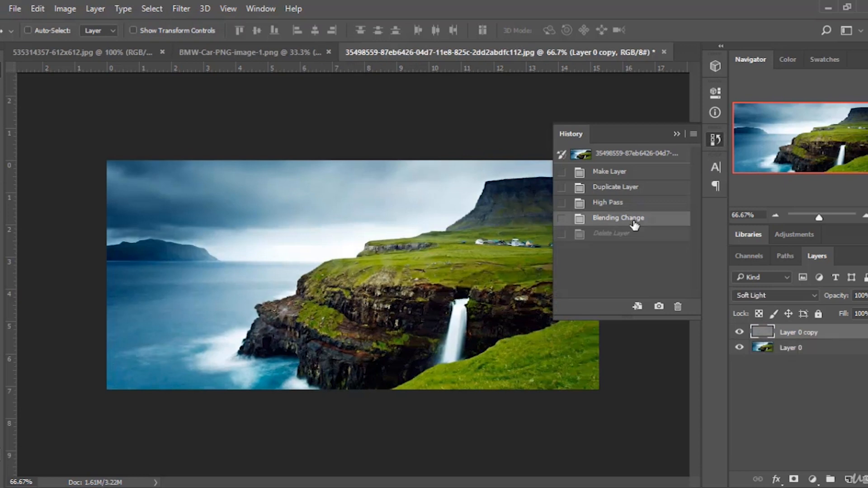
{"action": "left_click", "coordinate": [635, 155]}
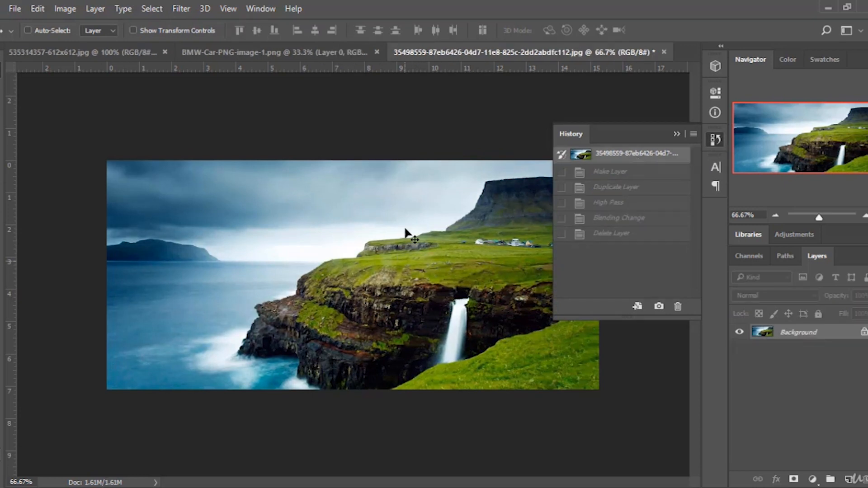
{"action": "left_click", "coordinate": [675, 135]}
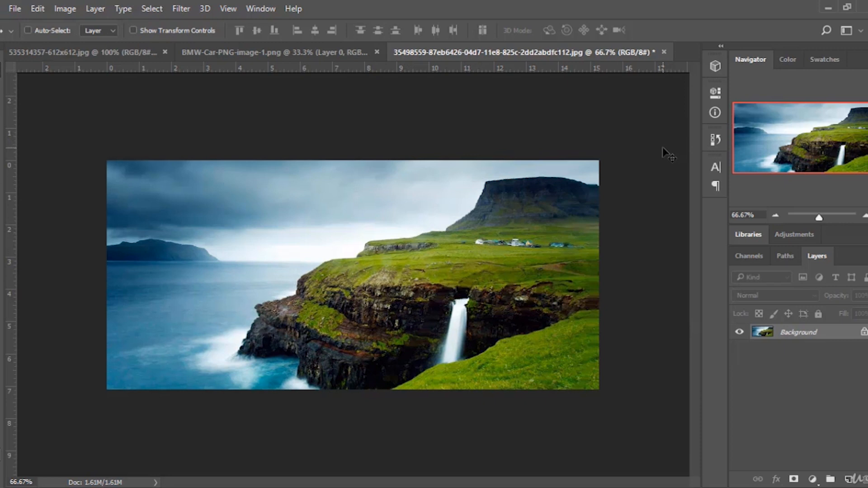
{"action": "left_click", "coordinate": [666, 487]}
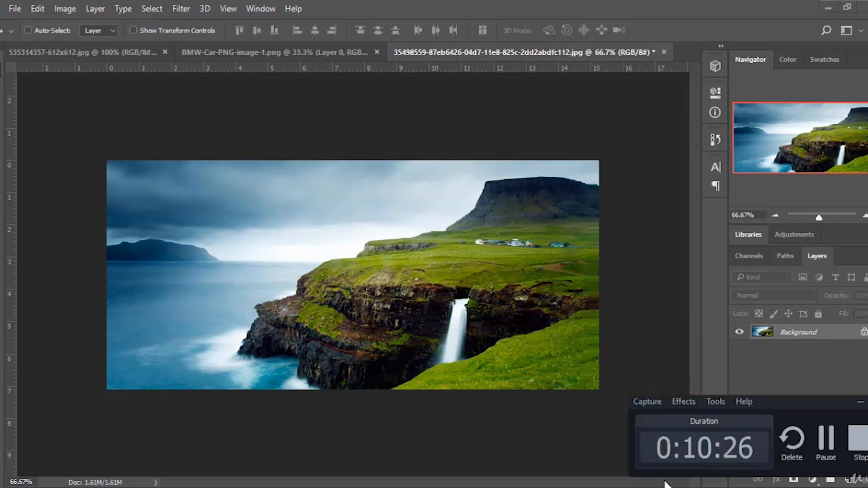
{"action": "left_click", "coordinate": [852, 449]}
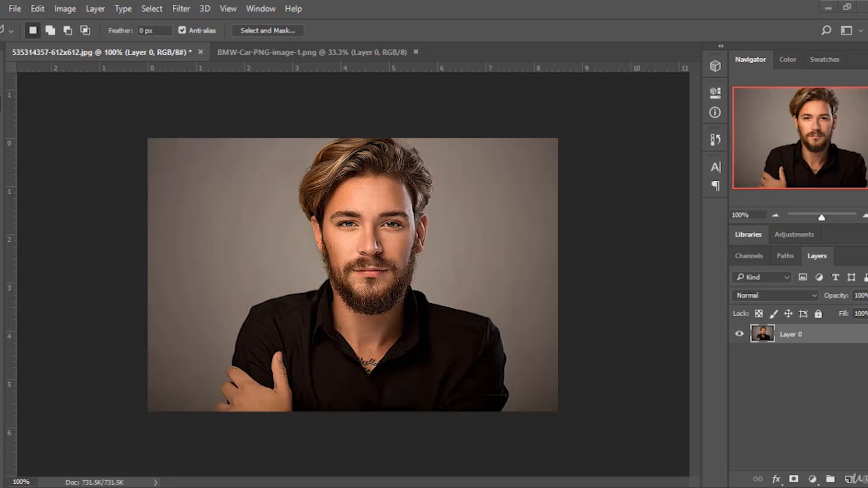
{"action": "right_click", "coordinate": [805, 340]}
{"action": "left_click", "coordinate": [584, 83]}
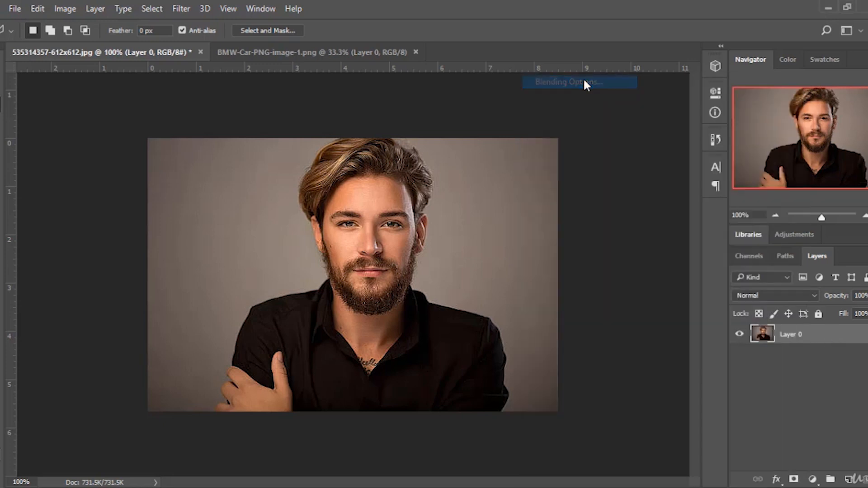
{"action": "left_click_drag", "start_coordinate": [341, 60], "coordinate": [659, 85]}
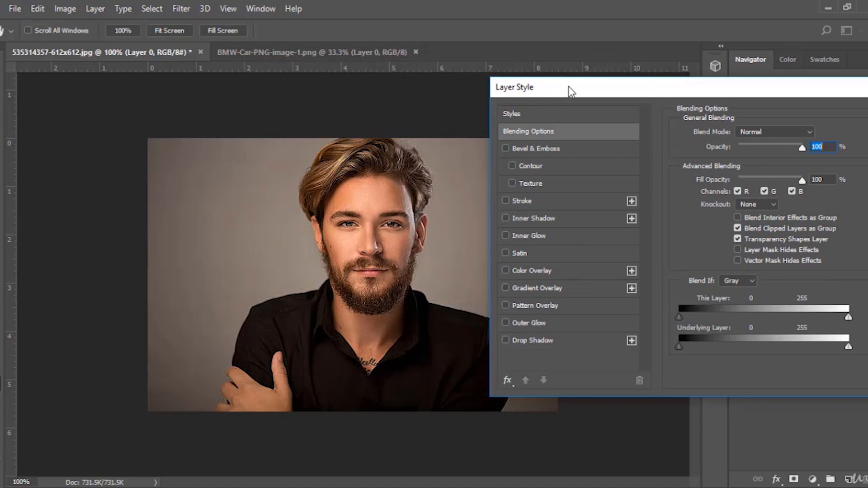
{"action": "left_click_drag", "start_coordinate": [569, 87], "coordinate": [541, 87]}
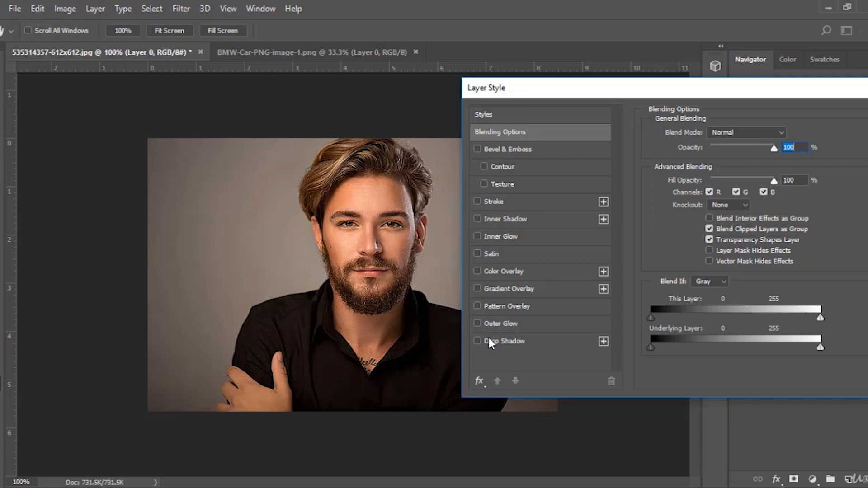
{"action": "left_click_drag", "start_coordinate": [770, 107], "coordinate": [470, 138]}
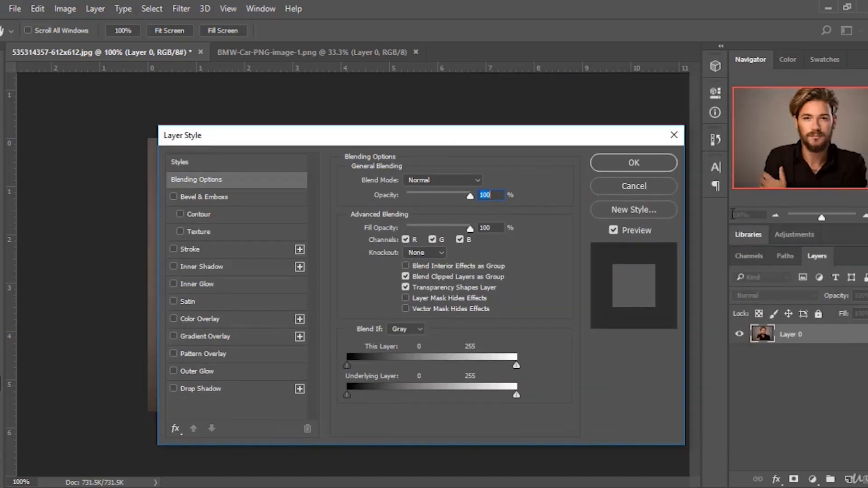
{"action": "left_click", "coordinate": [667, 192]}
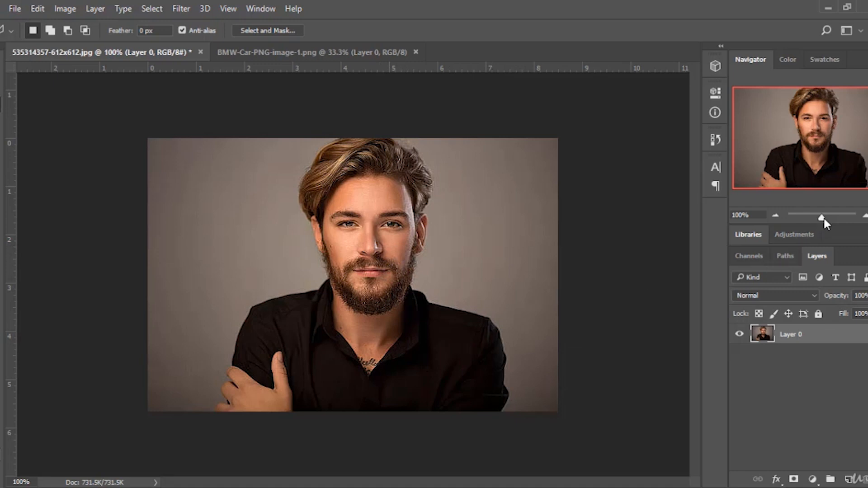
Zoom into the portrait and start a Polygonal Lasso selection along the man's right shoulder edge.
{"action": "left_click_drag", "start_coordinate": [821, 217], "coordinate": [832, 216]}
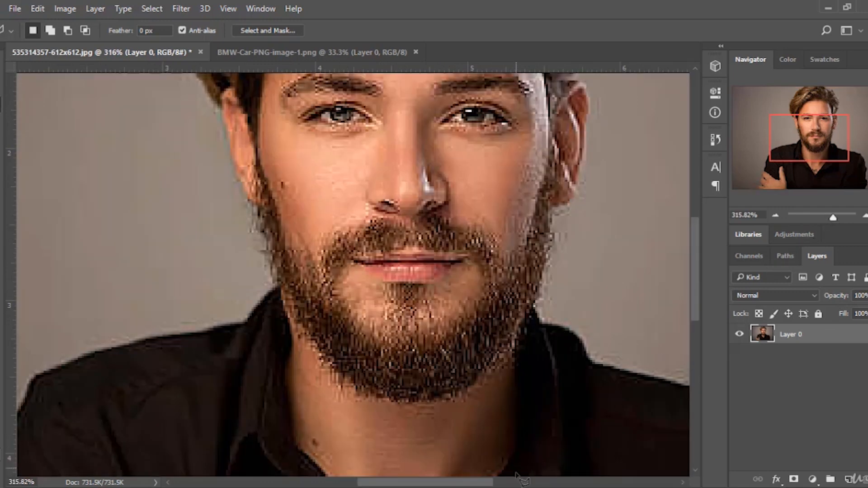
{"action": "left_click_drag", "start_coordinate": [479, 483], "coordinate": [542, 482]}
{"action": "scroll", "coordinate": [508, 379], "scroll_direction": "down", "scroll_amount": 10}
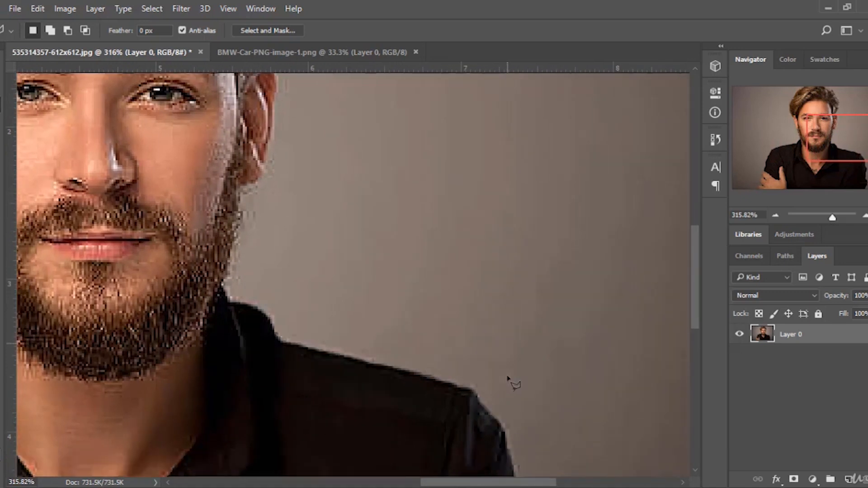
{"action": "scroll", "coordinate": [509, 339], "scroll_direction": "down", "scroll_amount": 5}
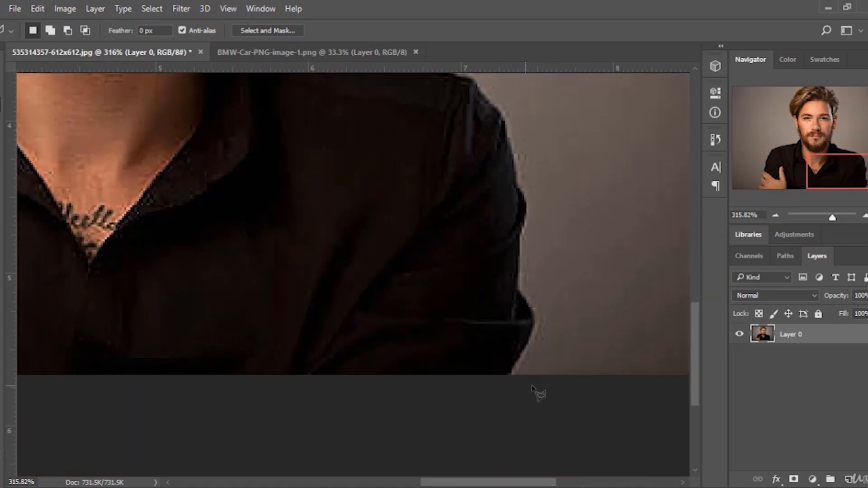
{"action": "left_click_drag", "start_coordinate": [833, 219], "coordinate": [835, 219]}
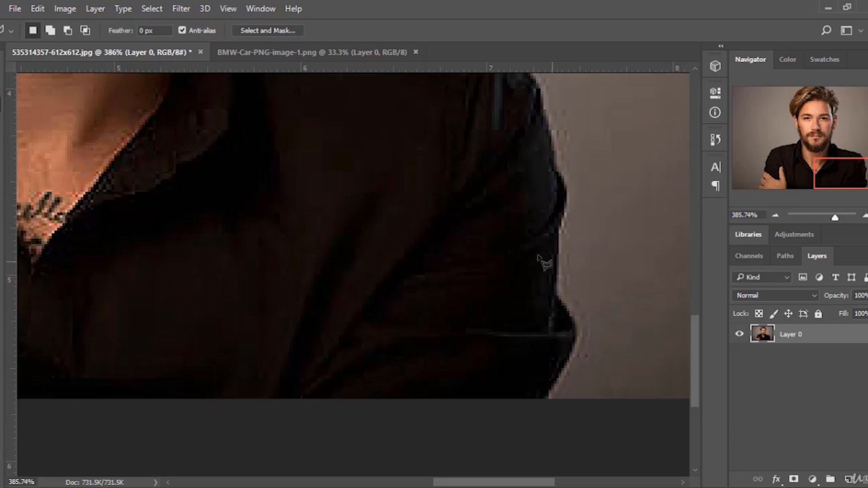
{"action": "right_click", "coordinate": [4, 111]}
{"action": "left_click", "coordinate": [67, 119]}
{"action": "left_click", "coordinate": [547, 399]}
{"action": "left_click", "coordinate": [572, 347]}
{"action": "left_click", "coordinate": [557, 294]}
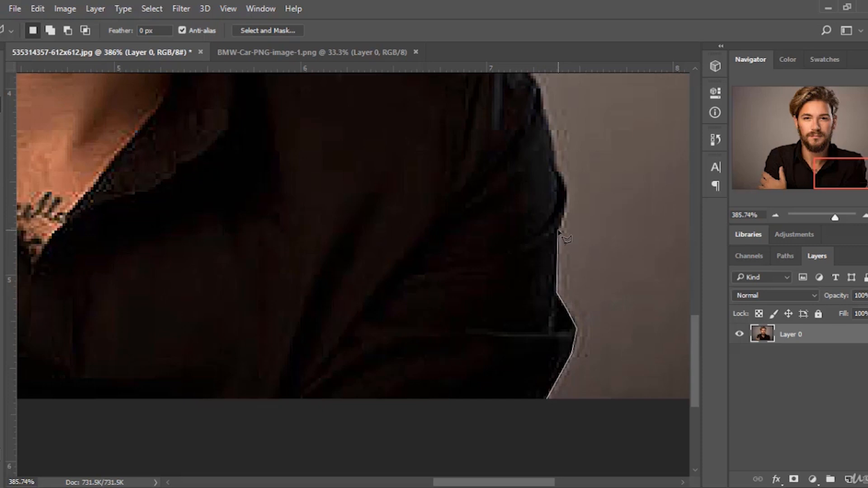
{"action": "left_click", "coordinate": [560, 210]}
Continue the polygonal selection up the neck, beard, ear and around the top of the hair.
{"action": "scroll", "coordinate": [554, 136], "scroll_direction": "up", "scroll_amount": 3}
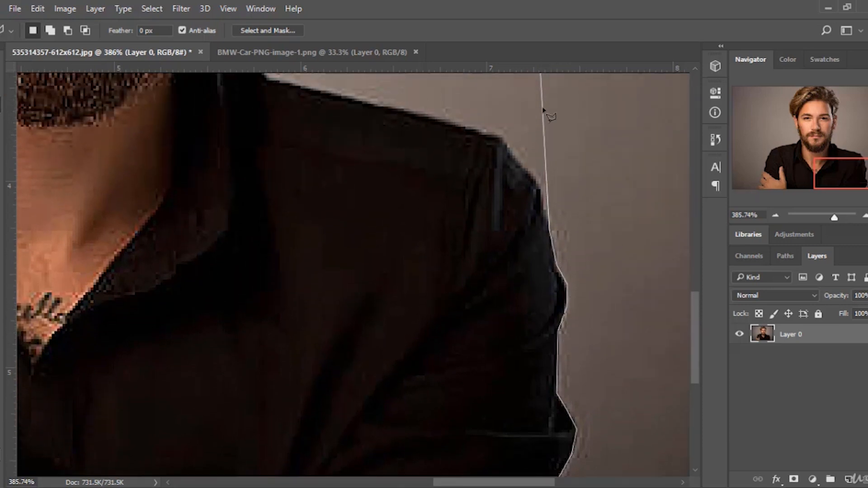
{"action": "left_click", "coordinate": [537, 180]}
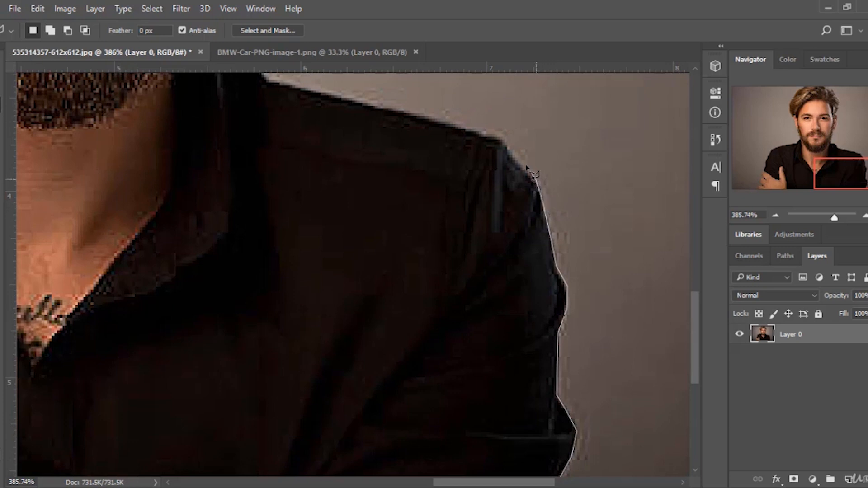
{"action": "left_click", "coordinate": [500, 139]}
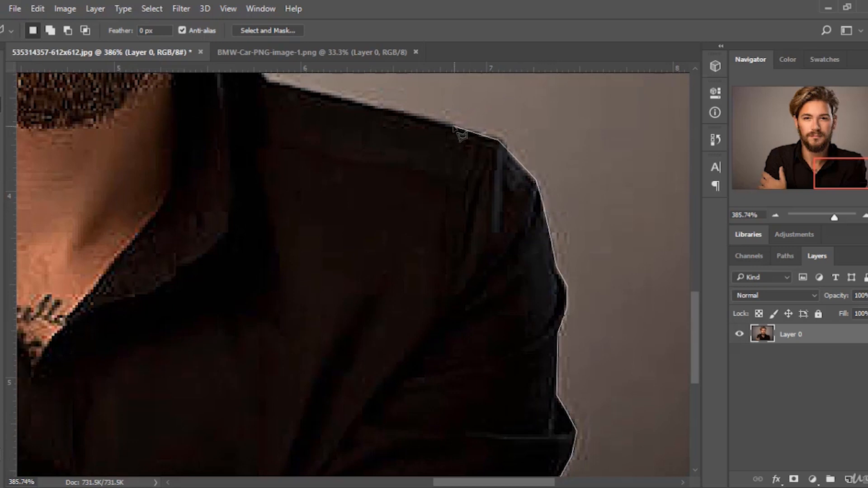
{"action": "left_click", "coordinate": [367, 104]}
{"action": "scroll", "coordinate": [267, 165], "scroll_direction": "up", "scroll_amount": 3}
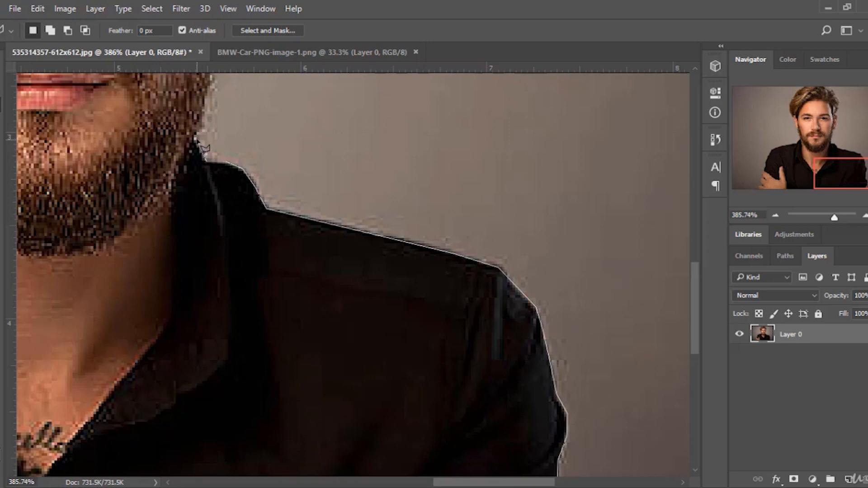
{"action": "scroll", "coordinate": [208, 156], "scroll_direction": "up", "scroll_amount": 4}
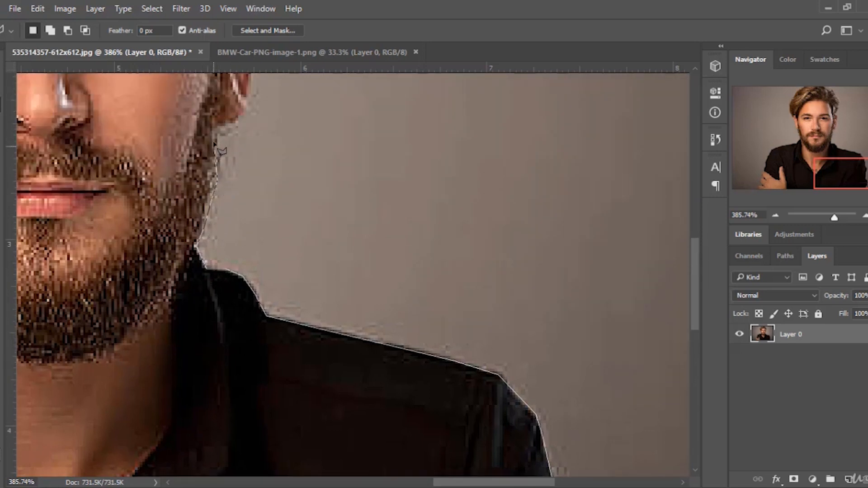
{"action": "left_click", "coordinate": [219, 130]}
{"action": "scroll", "coordinate": [220, 131], "scroll_direction": "up", "scroll_amount": 4}
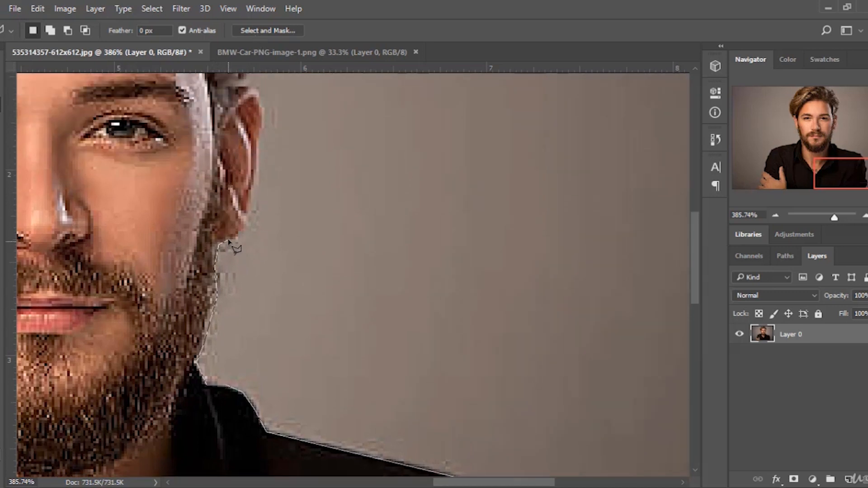
{"action": "left_click", "coordinate": [244, 229]}
{"action": "scroll", "coordinate": [264, 239], "scroll_direction": "up", "scroll_amount": 5}
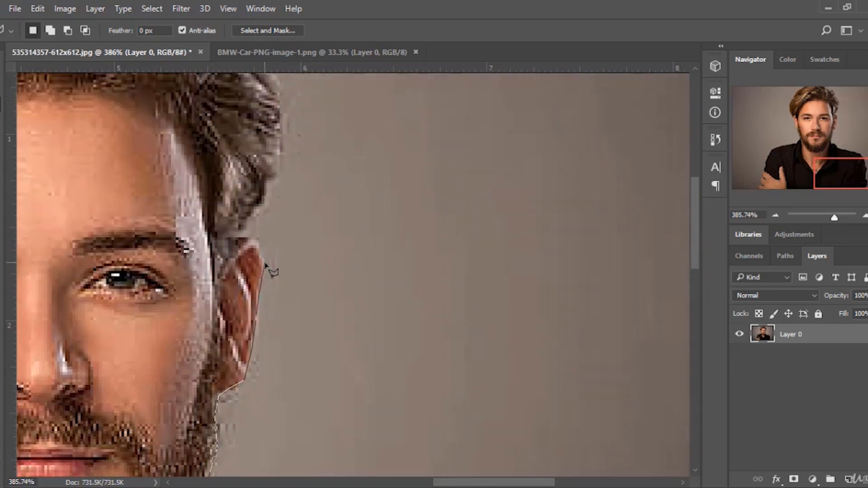
{"action": "left_click", "coordinate": [265, 262]}
{"action": "left_click", "coordinate": [259, 245]}
{"action": "left_click", "coordinate": [250, 237]}
{"action": "scroll", "coordinate": [277, 143], "scroll_direction": "up", "scroll_amount": 8}
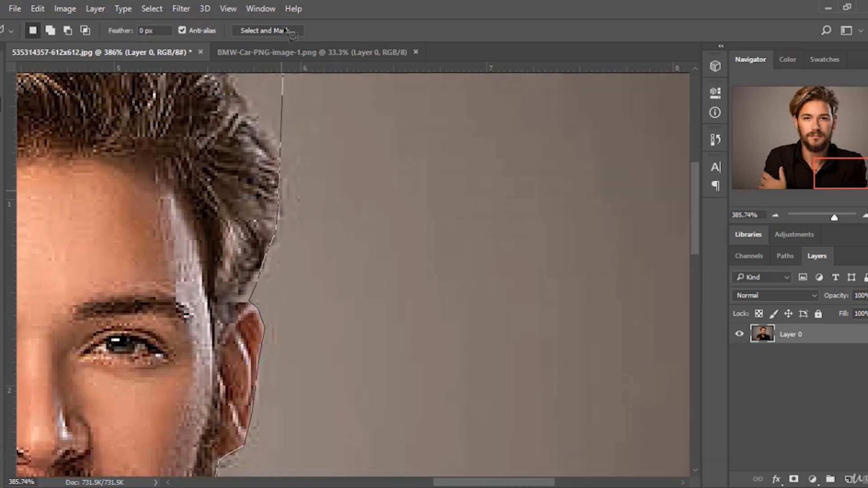
{"action": "mouse_move", "coordinate": [279, 329]}
{"action": "left_mouse_down"}
{"action": "mouse_move", "coordinate": [212, 220]}
{"action": "mouse_move", "coordinate": [169, 219]}
{"action": "mouse_move", "coordinate": [120, 186]}
{"action": "mouse_move", "coordinate": [6, 186]}
{"action": "mouse_move", "coordinate": [160, 176]}
{"action": "mouse_move", "coordinate": [197, 187]}
{"action": "mouse_move", "coordinate": [142, 207]}
{"action": "mouse_move", "coordinate": [154, 207]}
{"action": "mouse_move", "coordinate": [108, 242]}
{"action": "mouse_move", "coordinate": [87, 306]}
{"action": "mouse_move", "coordinate": [55, 336]}
{"action": "left_mouse_up"}
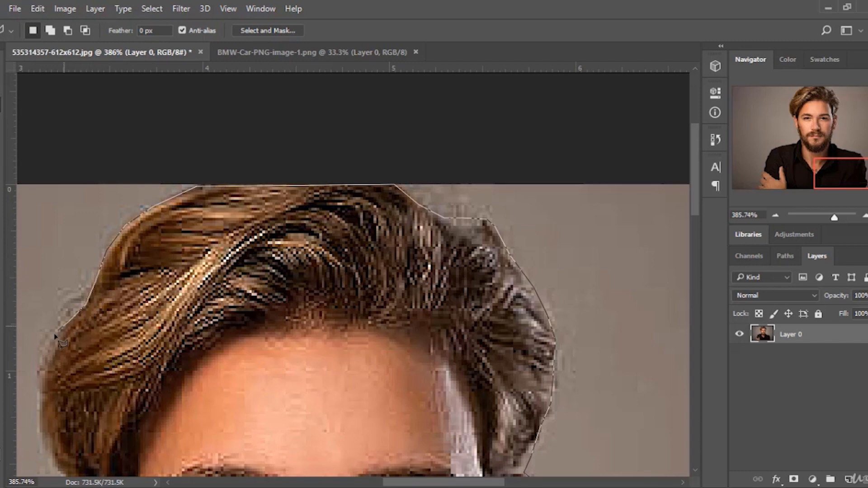
Trace the selection down the left arm and hand and close it around the man.
{"action": "mouse_move", "coordinate": [43, 370]}
{"action": "left_mouse_down"}
{"action": "mouse_move", "coordinate": [34, 424]}
{"action": "mouse_move", "coordinate": [43, 462]}
{"action": "mouse_move", "coordinate": [77, 485]}
{"action": "mouse_move", "coordinate": [114, 311]}
{"action": "mouse_move", "coordinate": [39, 243]}
{"action": "mouse_move", "coordinate": [40, 279]}
{"action": "mouse_move", "coordinate": [52, 279]}
{"action": "mouse_move", "coordinate": [55, 297]}
{"action": "mouse_move", "coordinate": [89, 332]}
{"action": "mouse_move", "coordinate": [75, 321]}
{"action": "mouse_move", "coordinate": [89, 332]}
{"action": "mouse_move", "coordinate": [71, 371]}
{"action": "mouse_move", "coordinate": [86, 396]}
{"action": "mouse_move", "coordinate": [106, 393]}
{"action": "mouse_move", "coordinate": [126, 456]}
{"action": "mouse_move", "coordinate": [129, 367]}
{"action": "mouse_move", "coordinate": [117, 342]}
{"action": "mouse_move", "coordinate": [128, 332]}
{"action": "mouse_move", "coordinate": [154, 423]}
{"action": "mouse_move", "coordinate": [88, 466]}
{"action": "mouse_move", "coordinate": [135, 305]}
{"action": "mouse_move", "coordinate": [64, 345]}
{"action": "mouse_move", "coordinate": [246, 381]}
{"action": "mouse_move", "coordinate": [226, 348]}
{"action": "mouse_move", "coordinate": [96, 387]}
{"action": "mouse_move", "coordinate": [65, 461]}
{"action": "mouse_move", "coordinate": [27, 429]}
{"action": "mouse_move", "coordinate": [254, 333]}
{"action": "mouse_move", "coordinate": [194, 357]}
{"action": "mouse_move", "coordinate": [173, 413]}
{"action": "mouse_move", "coordinate": [171, 454]}
{"action": "mouse_move", "coordinate": [170, 314]}
{"action": "mouse_move", "coordinate": [156, 350]}
{"action": "mouse_move", "coordinate": [138, 353]}
{"action": "left_mouse_up"}
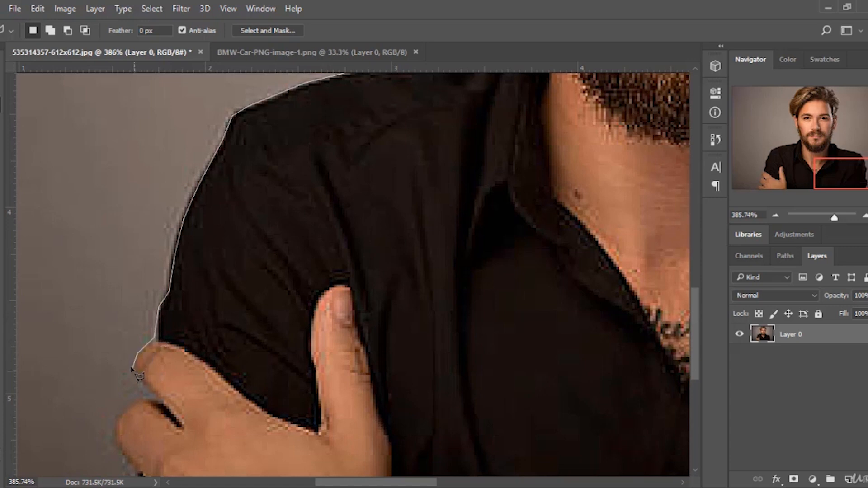
{"action": "mouse_move", "coordinate": [137, 377]}
{"action": "left_mouse_down"}
{"action": "mouse_move", "coordinate": [165, 407]}
{"action": "mouse_move", "coordinate": [142, 403]}
{"action": "mouse_move", "coordinate": [115, 419]}
{"action": "left_mouse_up"}
{"action": "scroll", "coordinate": [115, 440], "scroll_direction": "down", "scroll_amount": 3}
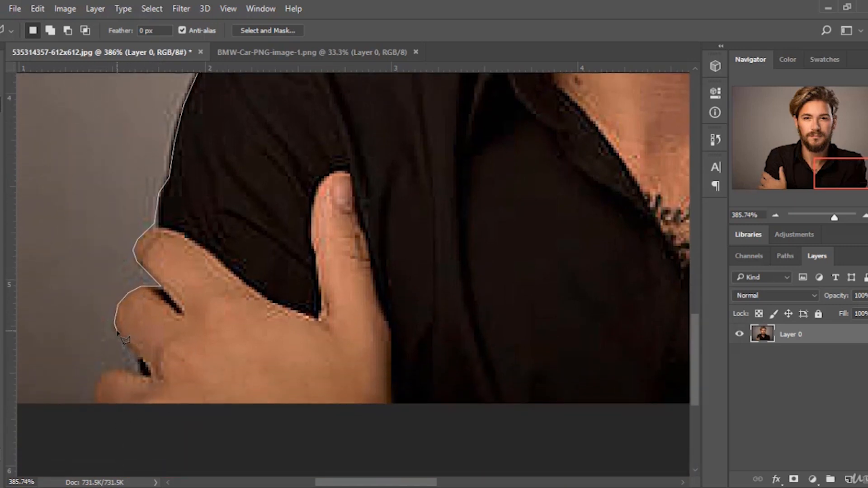
{"action": "mouse_move", "coordinate": [129, 347]}
{"action": "left_mouse_down"}
{"action": "mouse_move", "coordinate": [151, 376]}
{"action": "mouse_move", "coordinate": [119, 370]}
{"action": "left_mouse_up"}
{"action": "left_click", "coordinate": [104, 374]}
{"action": "left_click", "coordinate": [98, 386]}
{"action": "left_click", "coordinate": [97, 406]}
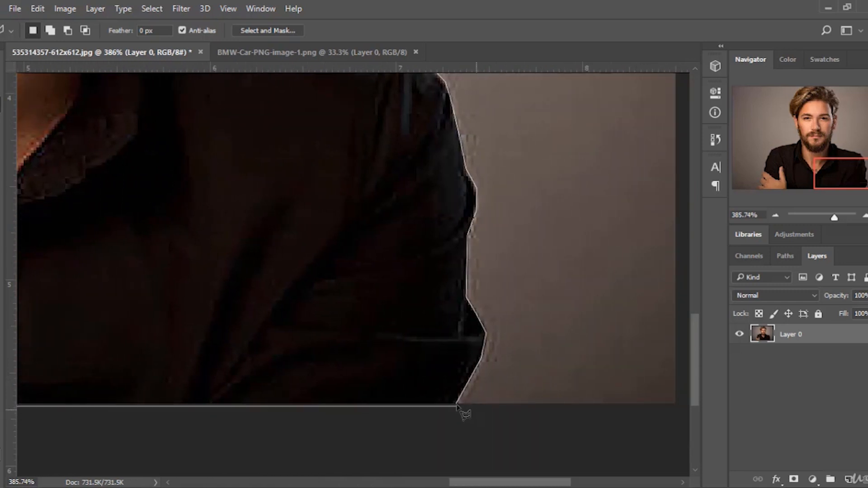
{"action": "left_click", "coordinate": [457, 405]}
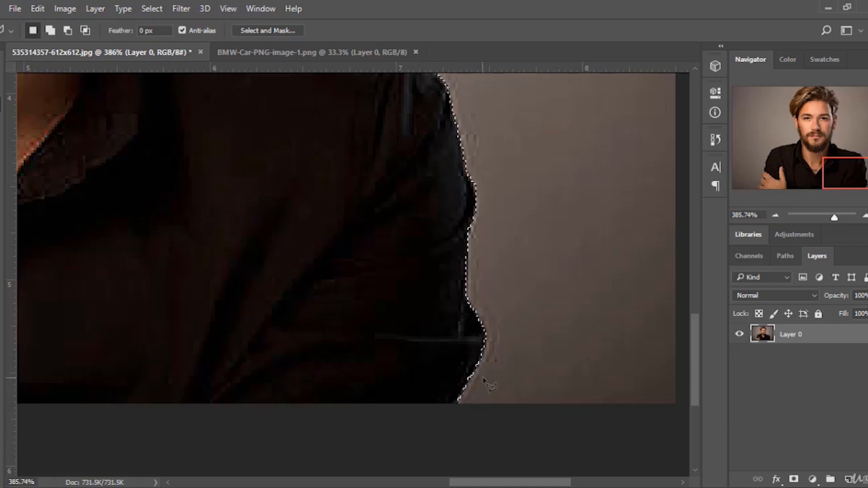
Copy the selection to a new layer and hide the original portrait layer.
{"action": "right_click", "coordinate": [373, 231]}
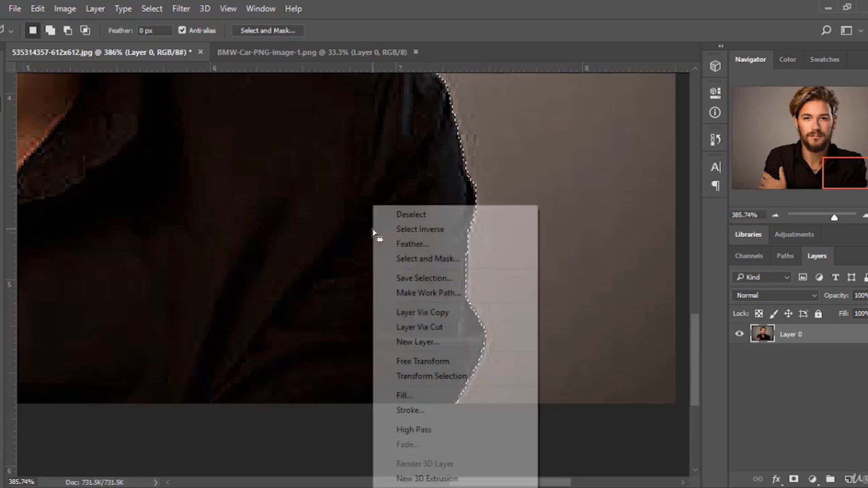
{"action": "left_click", "coordinate": [444, 314]}
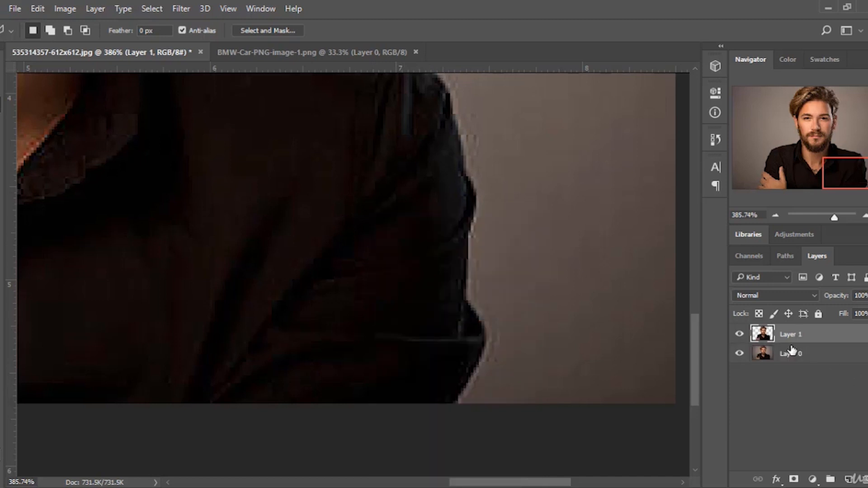
{"action": "left_click", "coordinate": [739, 351]}
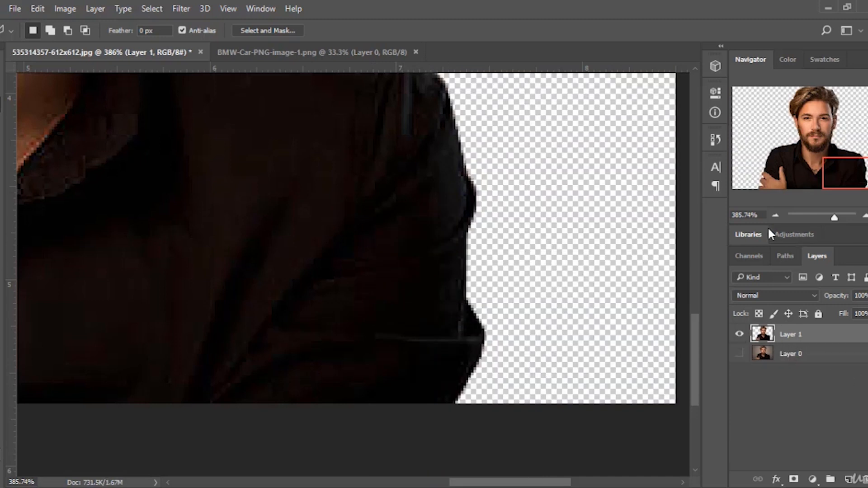
Draw a 650 × 444 px rectangle covering the canvas above the original layer and fill it black.
{"action": "left_click", "coordinate": [748, 215]}
{"action": "type", "text": "100"}
{"action": "key", "text": "Return"}
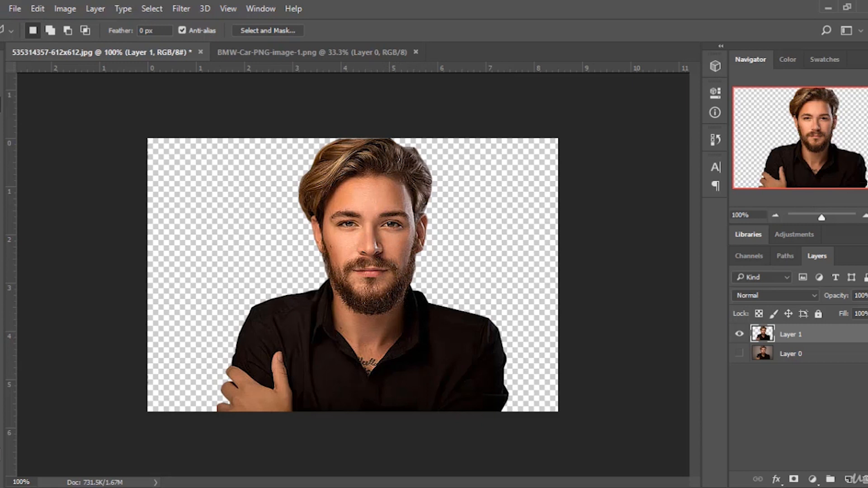
{"action": "left_click", "coordinate": [852, 358]}
{"action": "right_click", "coordinate": [1, 366]}
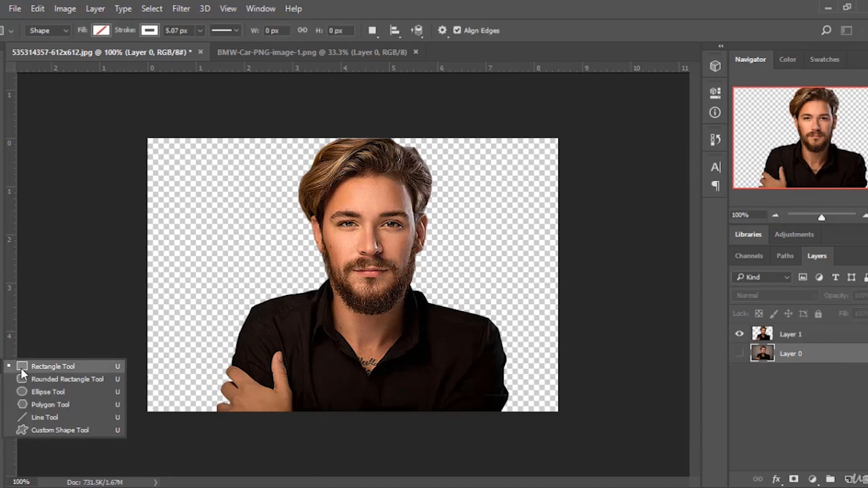
{"action": "left_click", "coordinate": [21, 369]}
{"action": "left_click_drag", "start_coordinate": [135, 130], "coordinate": [571, 427]}
{"action": "left_click", "coordinate": [568, 170]}
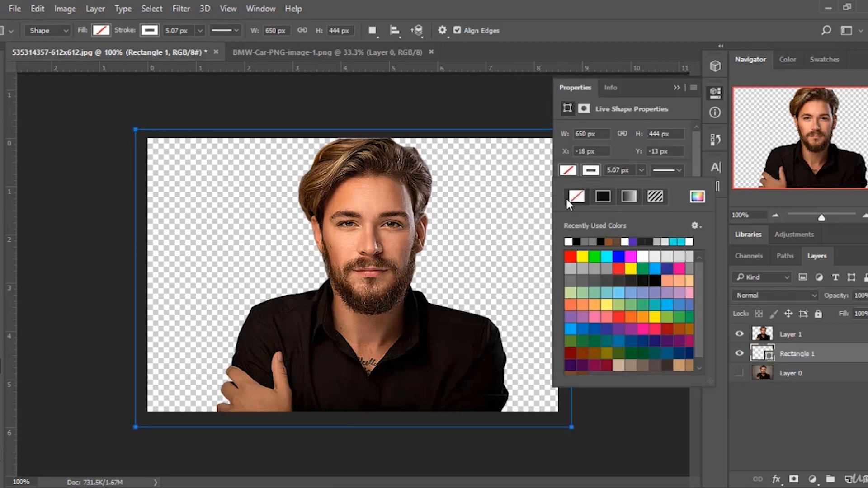
{"action": "left_click", "coordinate": [603, 195]}
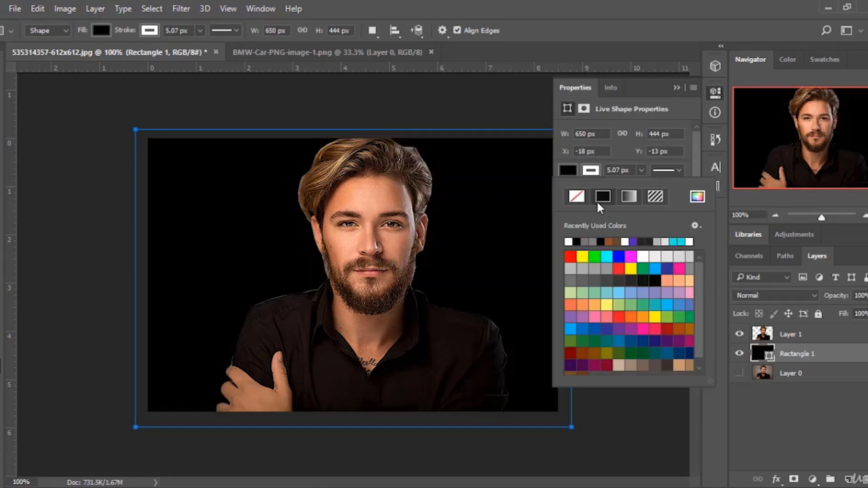
Change the background rectangle's fill colour to white.
{"action": "double_click", "coordinate": [765, 357]}
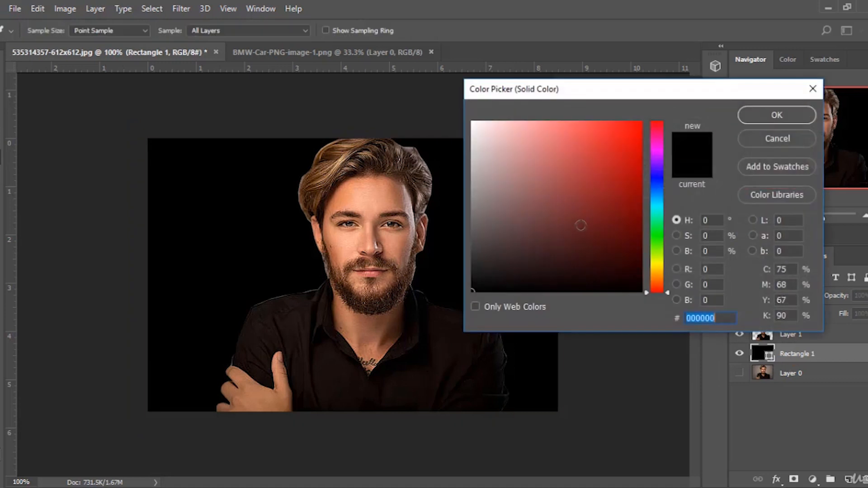
{"action": "left_click", "coordinate": [472, 125]}
{"action": "left_click", "coordinate": [777, 115]}
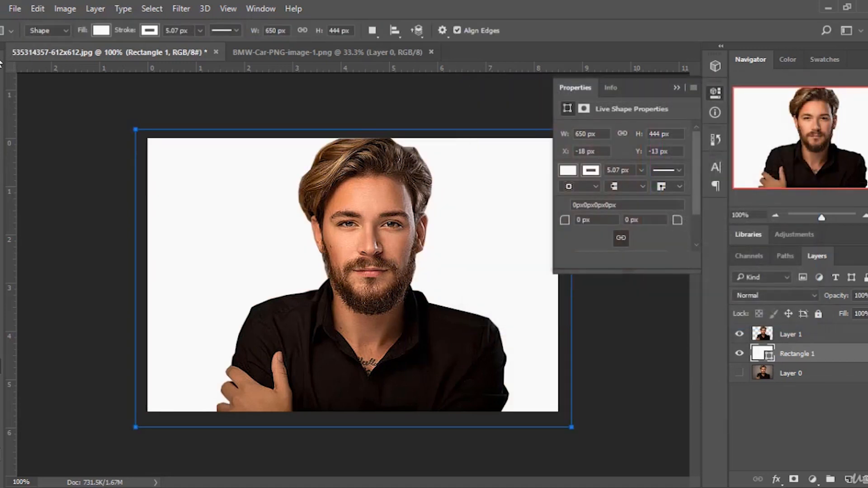
Open the blending options of the cut-out portrait layer.
{"action": "key", "text": "v"}
{"action": "left_click", "coordinate": [677, 87]}
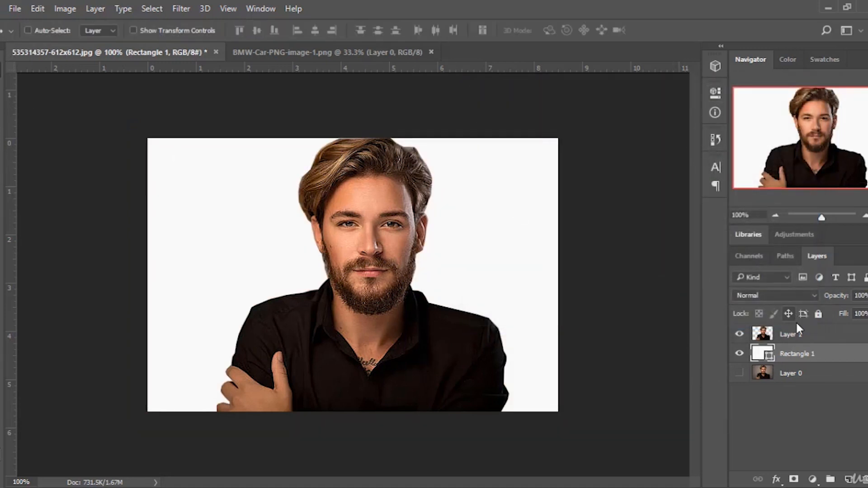
{"action": "left_click", "coordinate": [813, 374]}
{"action": "left_click", "coordinate": [827, 334]}
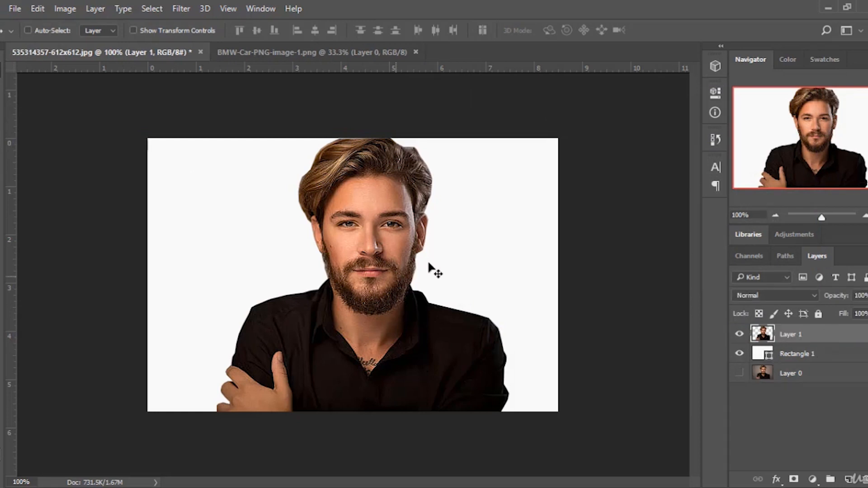
{"action": "left_click", "coordinate": [741, 335]}
{"action": "left_click", "coordinate": [741, 335]}
{"action": "right_click", "coordinate": [804, 335]}
{"action": "left_click", "coordinate": [583, 83]}
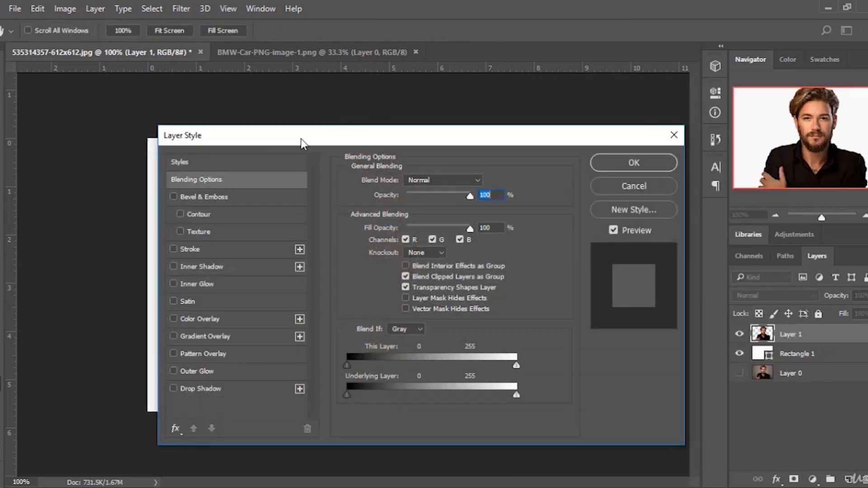
{"action": "left_click_drag", "start_coordinate": [300, 140], "coordinate": [595, 110]}
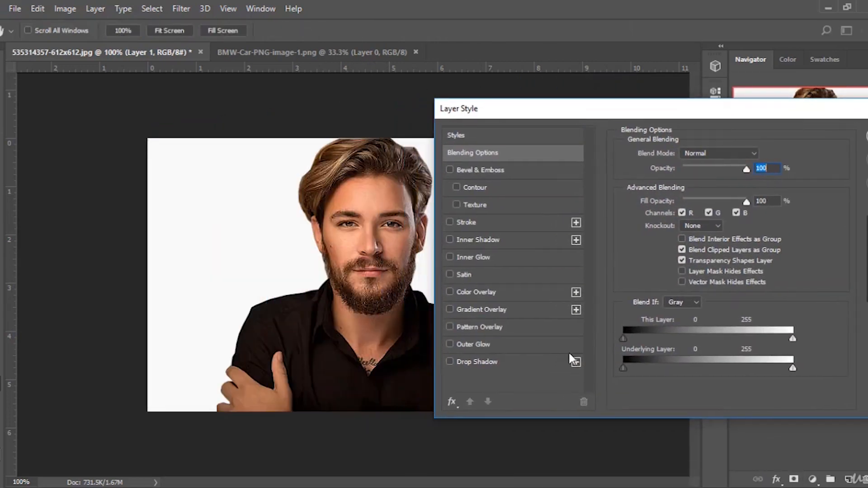
{"action": "left_click_drag", "start_coordinate": [502, 120], "coordinate": [537, 122]}
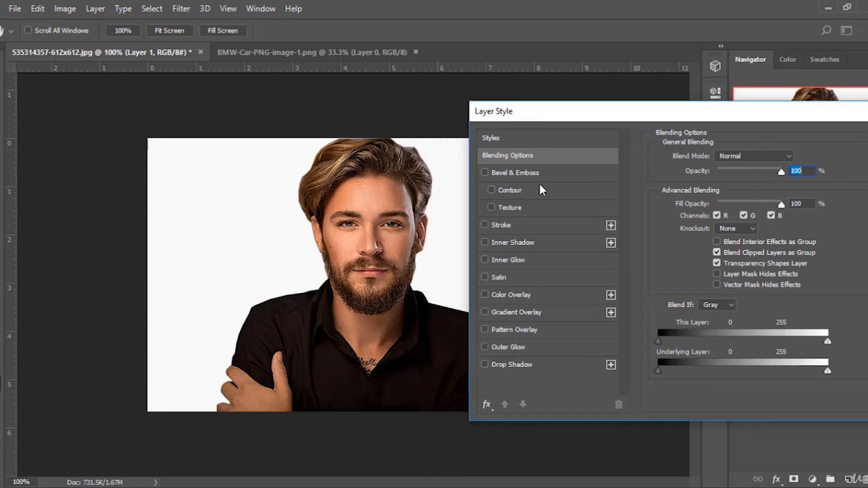
Enable Bevel & Emboss and briefly toggle its Contour and Texture options.
{"action": "left_click", "coordinate": [485, 173]}
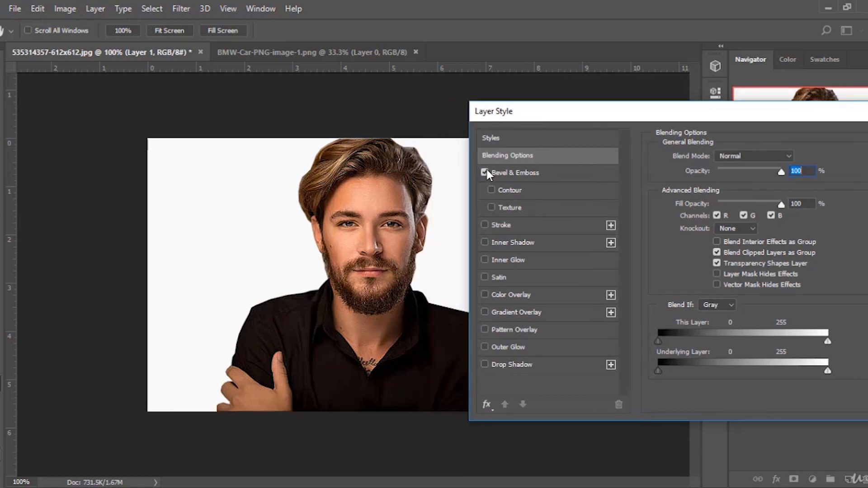
{"action": "left_click", "coordinate": [511, 173]}
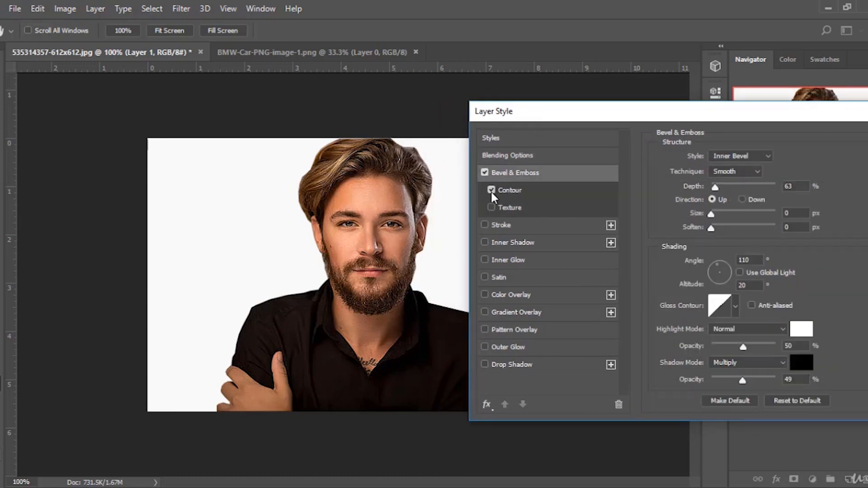
{"action": "left_click", "coordinate": [491, 206]}
{"action": "left_click", "coordinate": [510, 207]}
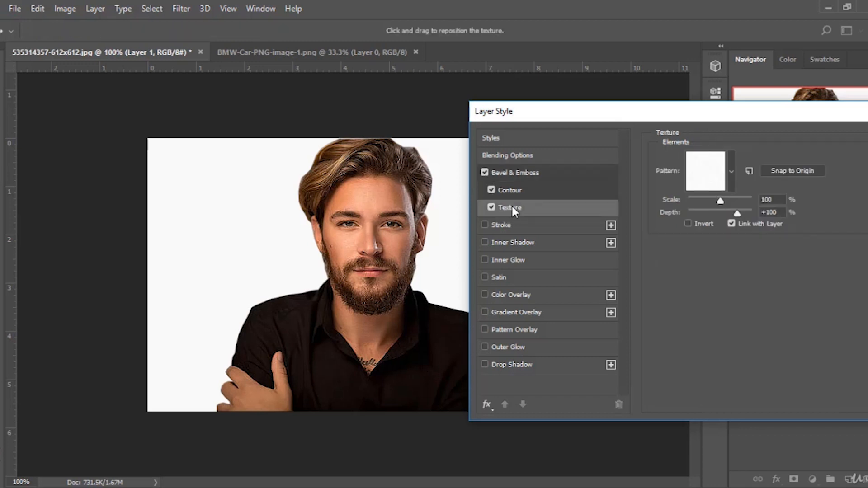
{"action": "left_click", "coordinate": [492, 208]}
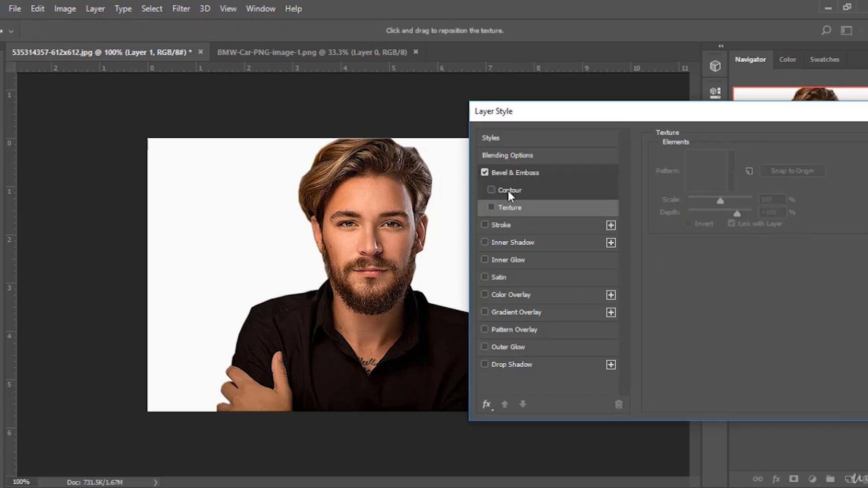
{"action": "left_click", "coordinate": [511, 173]}
Try out several gloss contour presets for the Bevel & Emboss effect.
{"action": "left_click", "coordinate": [736, 306]}
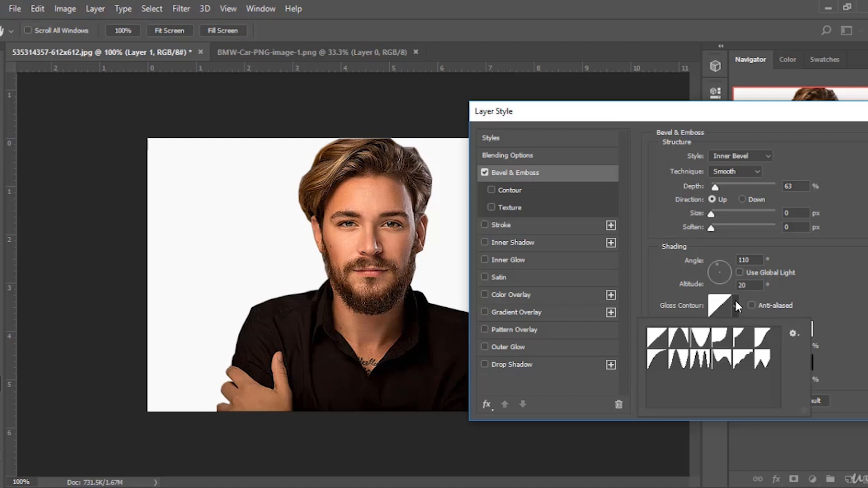
{"action": "left_click", "coordinate": [726, 336]}
{"action": "left_click", "coordinate": [724, 361]}
{"action": "left_click", "coordinate": [682, 361]}
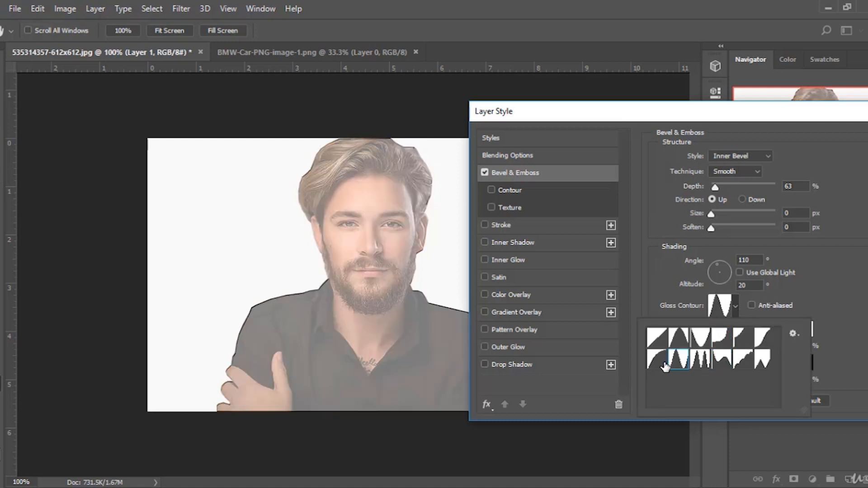
{"action": "left_click", "coordinate": [661, 361]}
{"action": "left_click", "coordinate": [677, 339]}
{"action": "left_click", "coordinate": [658, 340]}
{"action": "left_click", "coordinate": [721, 338]}
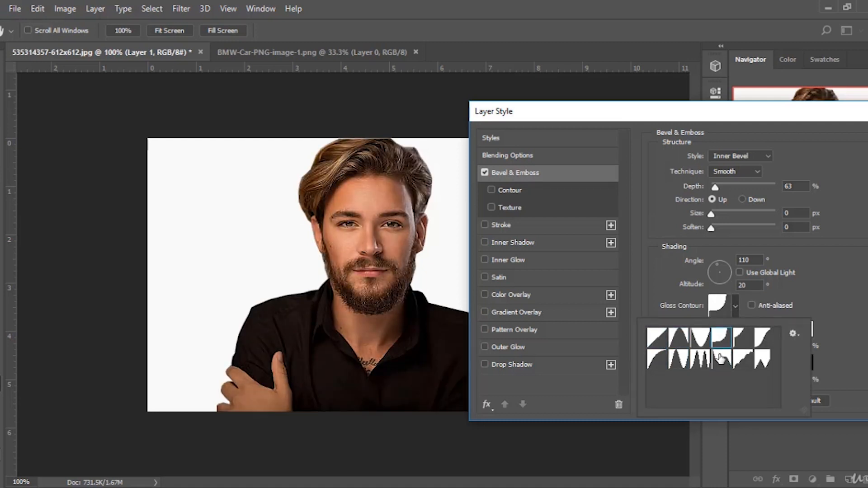
{"action": "left_click", "coordinate": [721, 357]}
{"action": "left_click", "coordinate": [742, 359]}
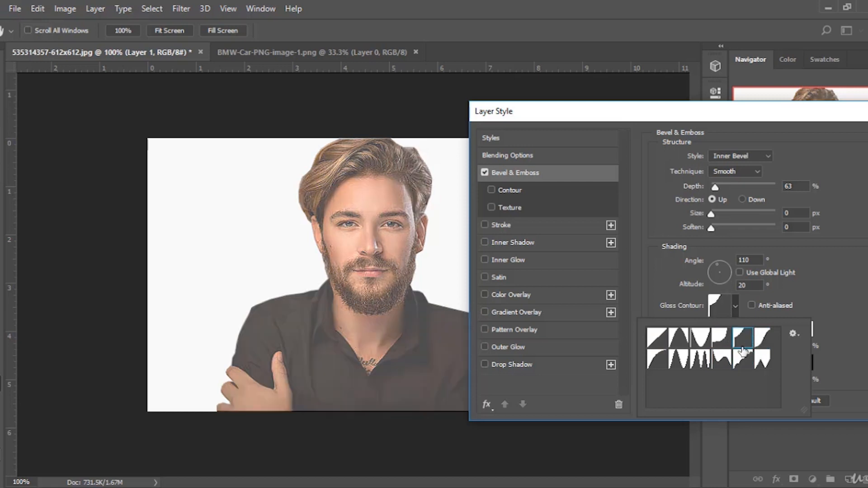
{"action": "left_click", "coordinate": [722, 339]}
{"action": "left_click", "coordinate": [763, 337]}
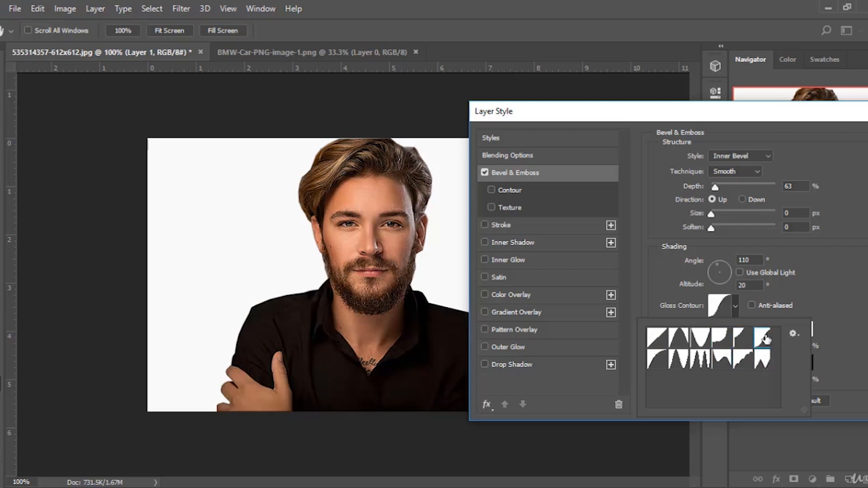
Set the bevel depth to 501% and the size to 27 px.
{"action": "left_click_drag", "start_coordinate": [721, 185], "coordinate": [754, 185]}
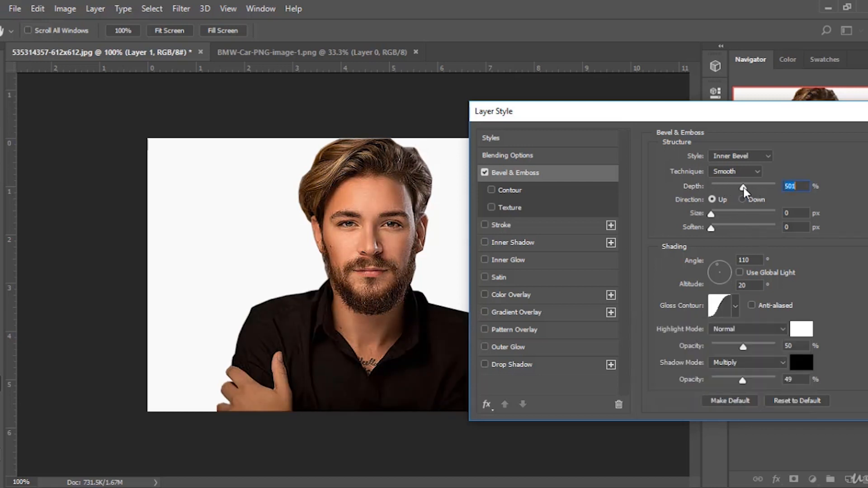
{"action": "mouse_move", "coordinate": [714, 214]}
{"action": "left_mouse_down"}
{"action": "mouse_move", "coordinate": [769, 216]}
{"action": "mouse_move", "coordinate": [722, 217]}
{"action": "left_mouse_up"}
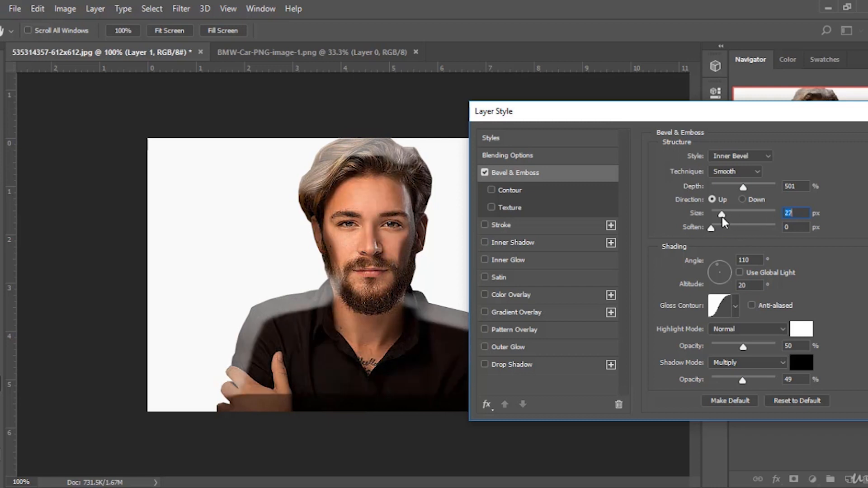
{"action": "left_click", "coordinate": [719, 306]}
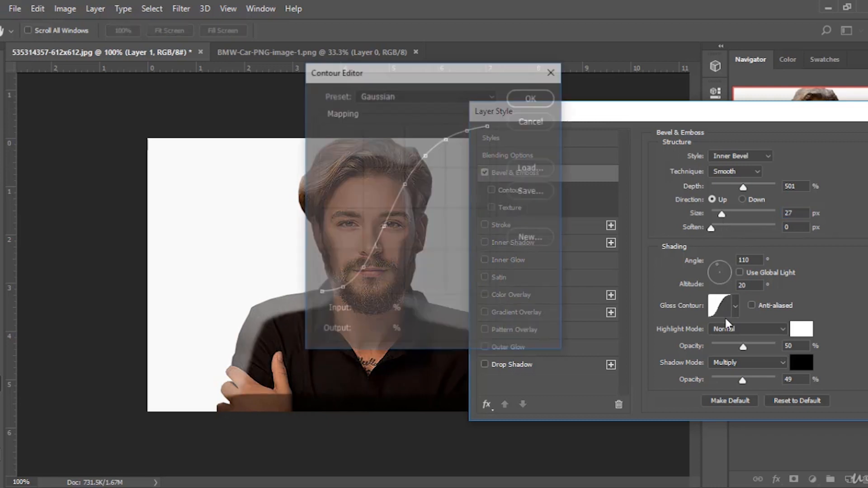
{"action": "left_click", "coordinate": [528, 123]}
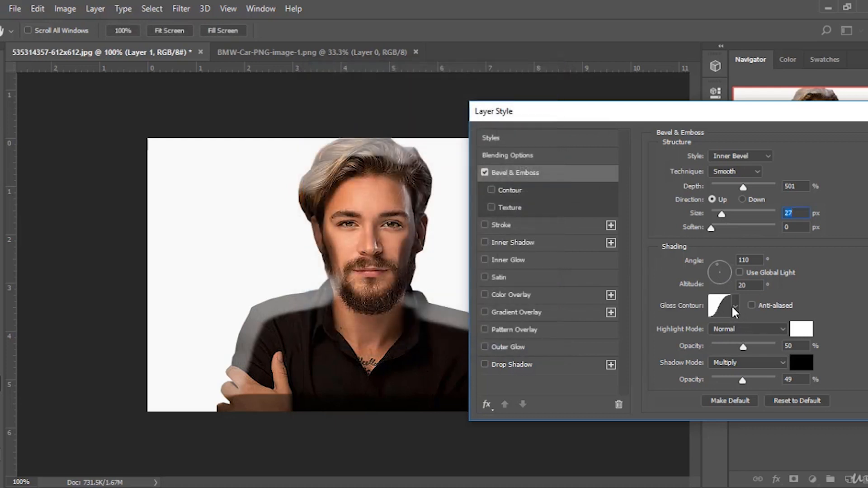
Try more gloss contour presets for the bevel.
{"action": "left_click", "coordinate": [733, 308]}
{"action": "left_click", "coordinate": [718, 342]}
{"action": "left_click", "coordinate": [702, 344]}
{"action": "left_click", "coordinate": [681, 359]}
{"action": "left_click", "coordinate": [664, 359]}
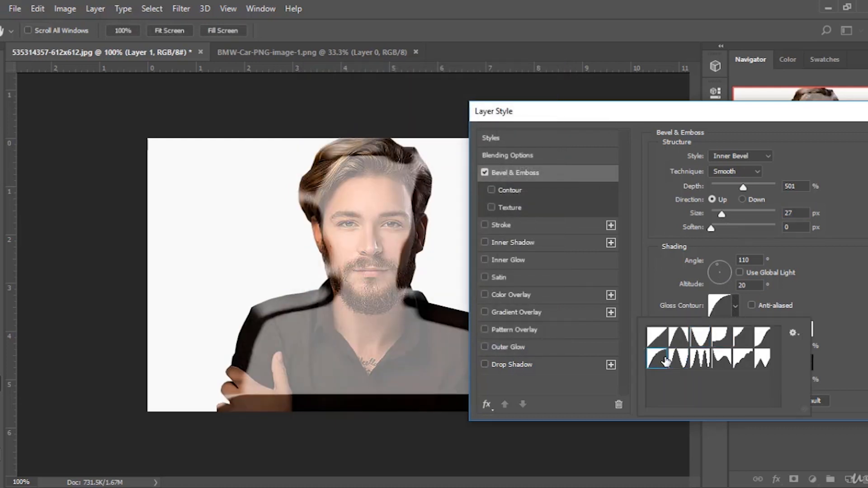
{"action": "left_click", "coordinate": [733, 307]}
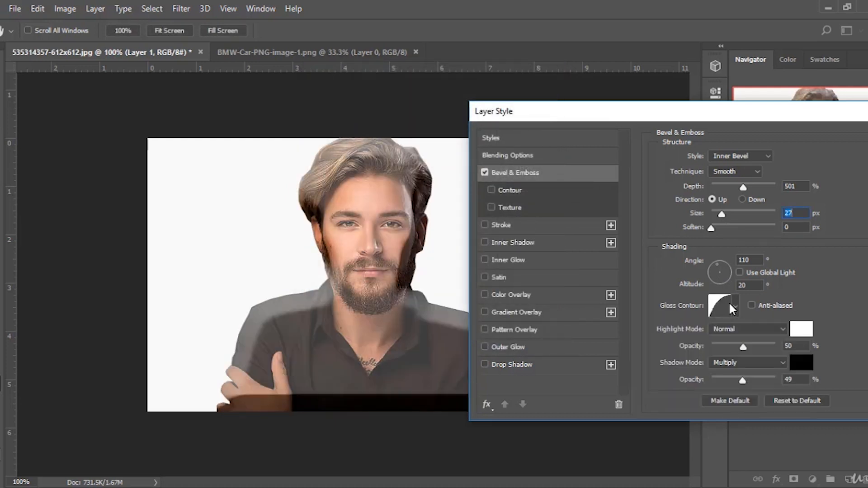
Try reshaping the gloss contour curve in the Contour Editor, then turn off Bevel & Emboss.
{"action": "left_click", "coordinate": [722, 306]}
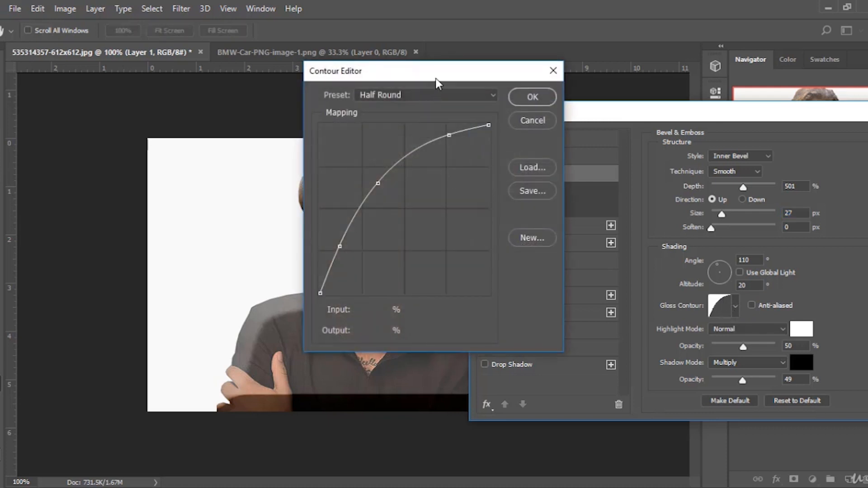
{"action": "left_click_drag", "start_coordinate": [435, 77], "coordinate": [663, 88]}
{"action": "left_click_drag", "start_coordinate": [603, 199], "coordinate": [656, 229]}
{"action": "left_click_drag", "start_coordinate": [676, 145], "coordinate": [678, 168]}
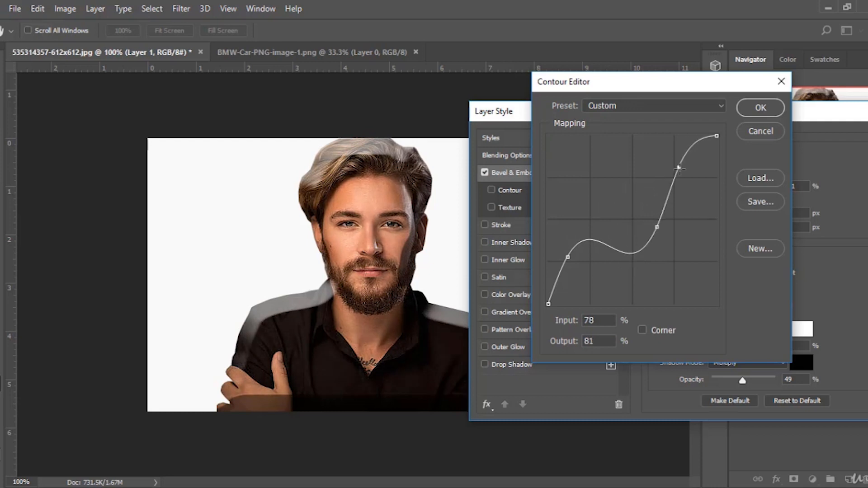
{"action": "left_click_drag", "start_coordinate": [577, 260], "coordinate": [560, 272]}
{"action": "left_click", "coordinate": [760, 132]}
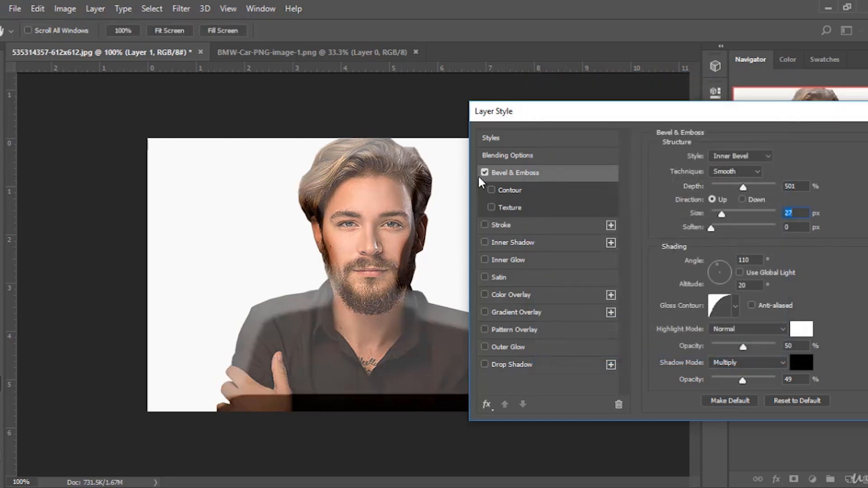
{"action": "left_click", "coordinate": [486, 172]}
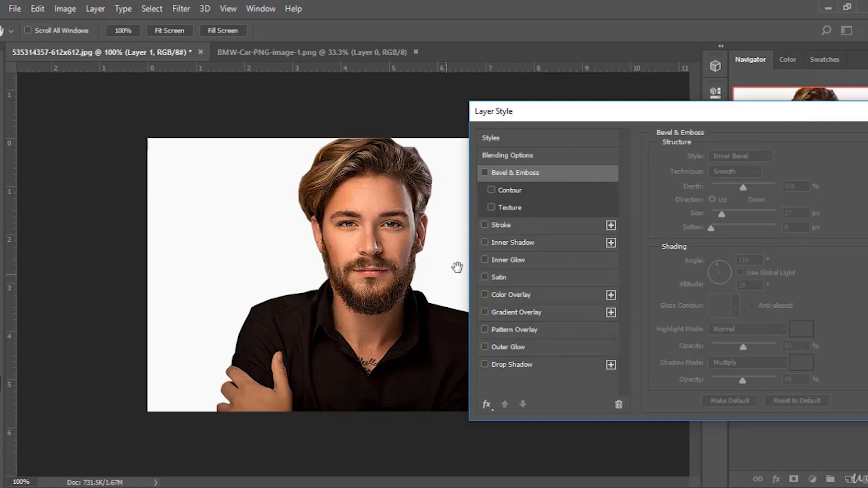
Enable the Stroke layer effect and reduce its size to about 5 px.
{"action": "left_click", "coordinate": [485, 225]}
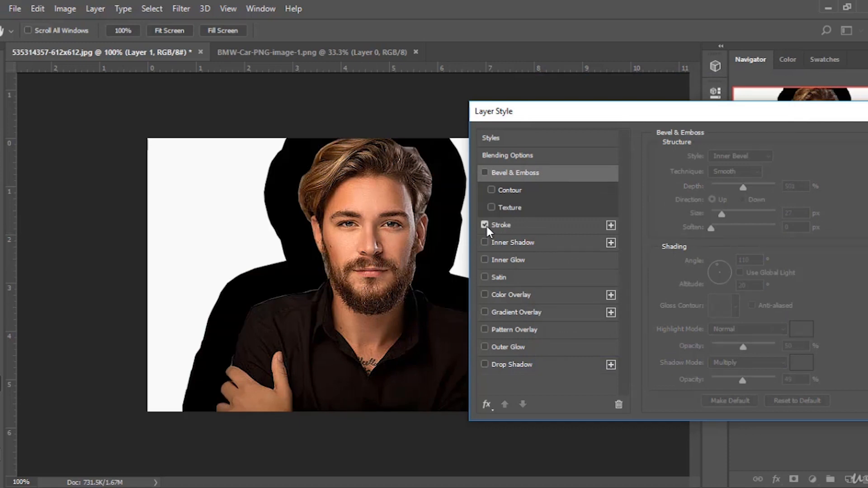
{"action": "left_click", "coordinate": [497, 225]}
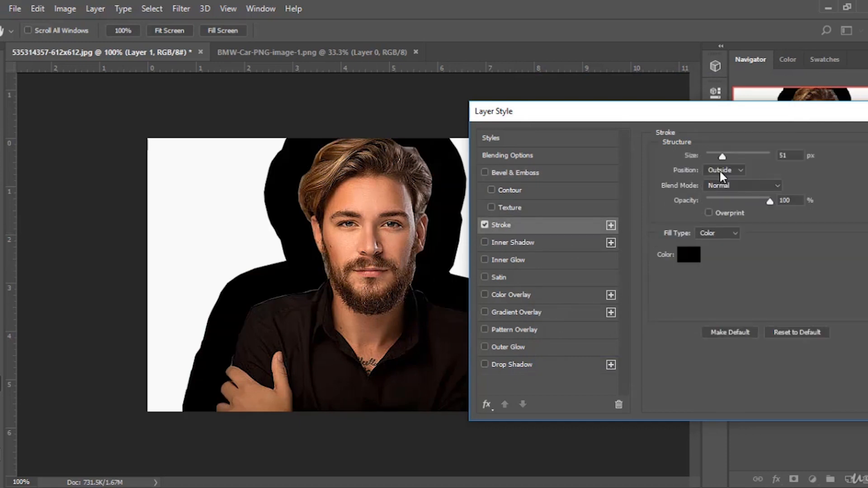
{"action": "left_click_drag", "start_coordinate": [723, 154], "coordinate": [708, 157]}
{"action": "left_click", "coordinate": [685, 254]}
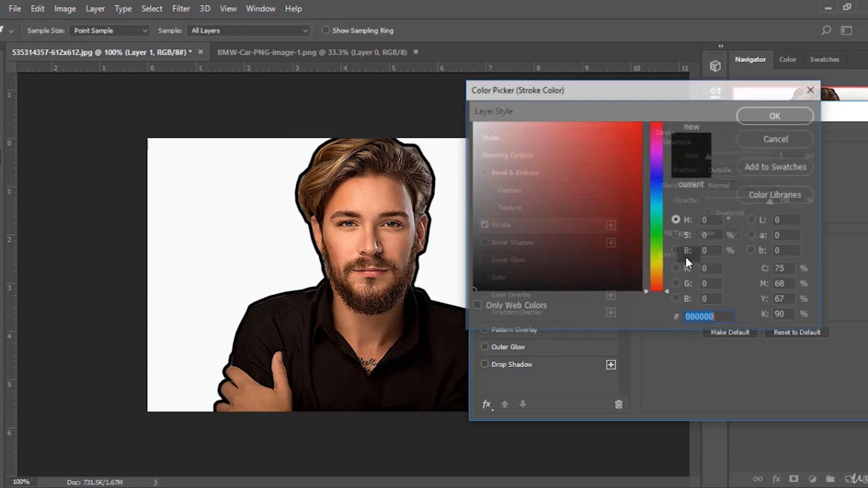
{"action": "left_click", "coordinate": [615, 126]}
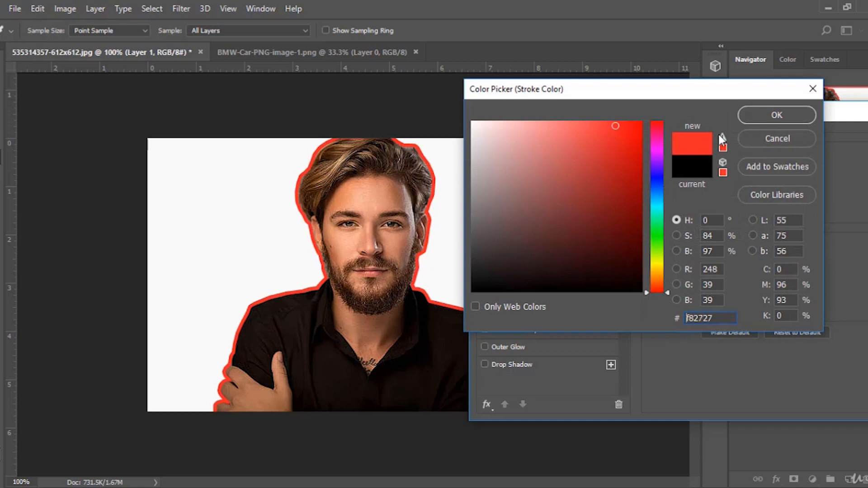
{"action": "key", "text": "Escape"}
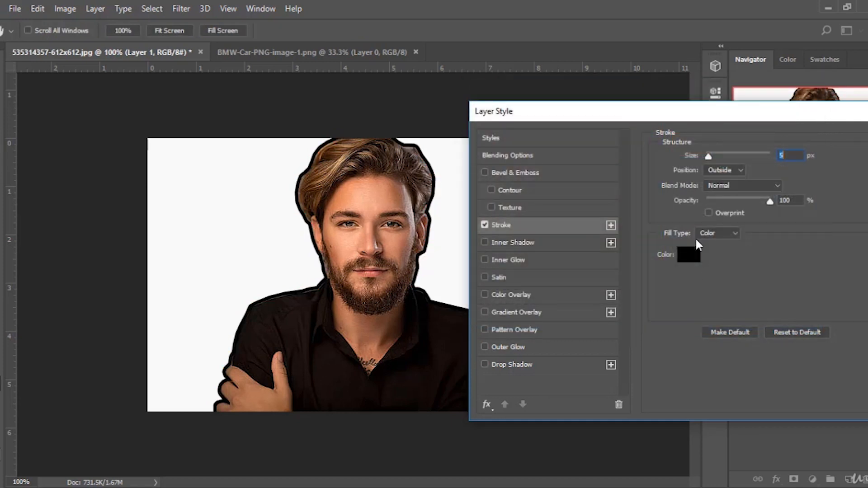
Set the stroke size to 21 px.
{"action": "left_click", "coordinate": [483, 225]}
{"action": "left_click", "coordinate": [482, 225]}
{"action": "mouse_move", "coordinate": [707, 159]}
{"action": "left_mouse_down"}
{"action": "mouse_move", "coordinate": [778, 155]}
{"action": "mouse_move", "coordinate": [733, 168]}
{"action": "mouse_move", "coordinate": [714, 162]}
{"action": "left_mouse_up"}
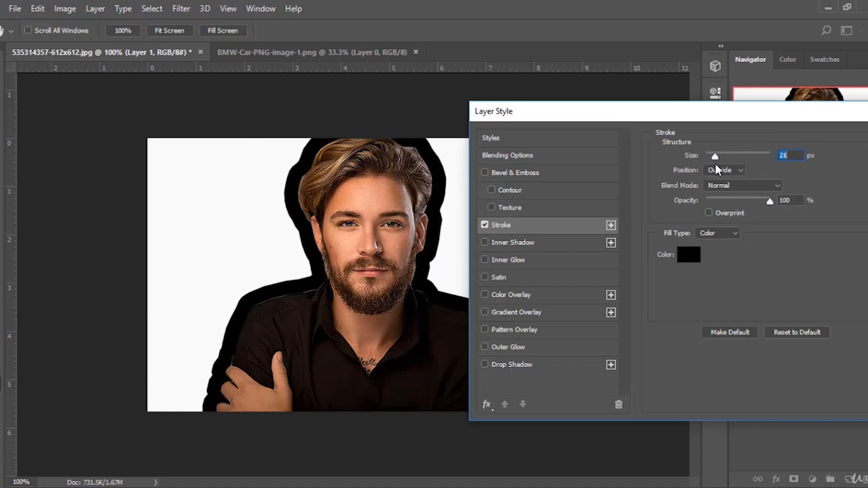
Set the stroke position to Center.
{"action": "left_click", "coordinate": [723, 170]}
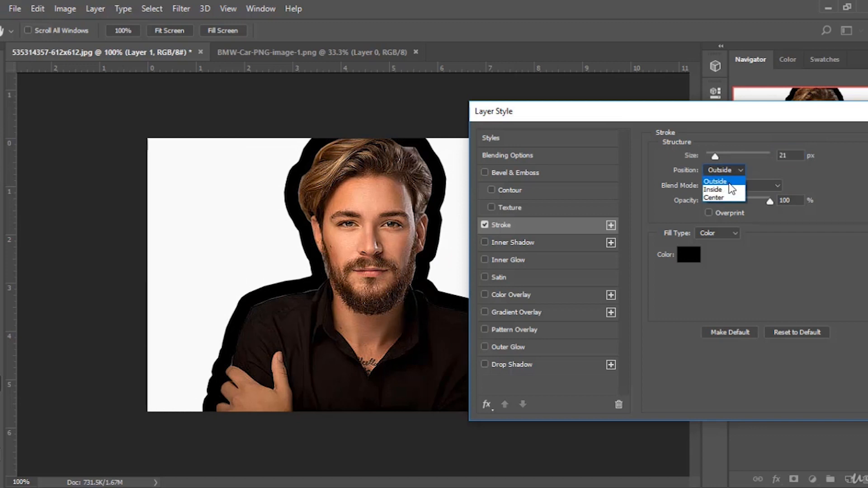
{"action": "left_click", "coordinate": [724, 189]}
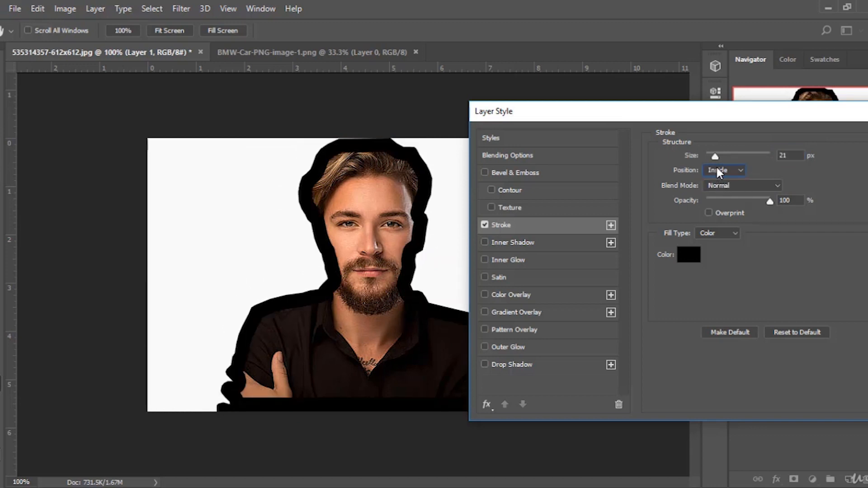
{"action": "left_click", "coordinate": [717, 169]}
{"action": "left_click", "coordinate": [716, 197]}
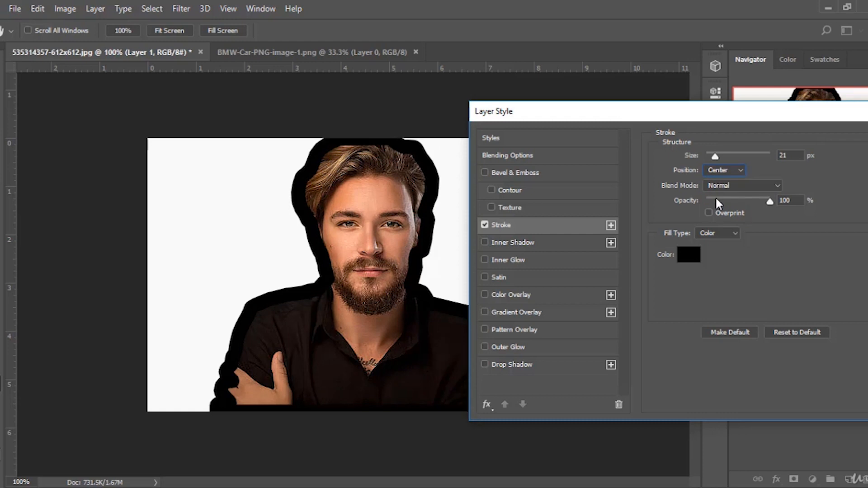
Set the stroke position to Outside and switch its fill type to Gradient.
{"action": "left_click", "coordinate": [721, 170]}
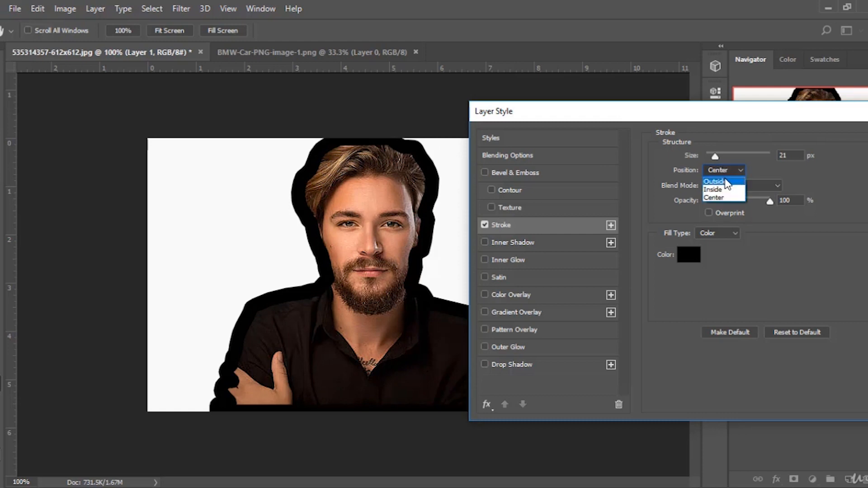
{"action": "left_click", "coordinate": [722, 181]}
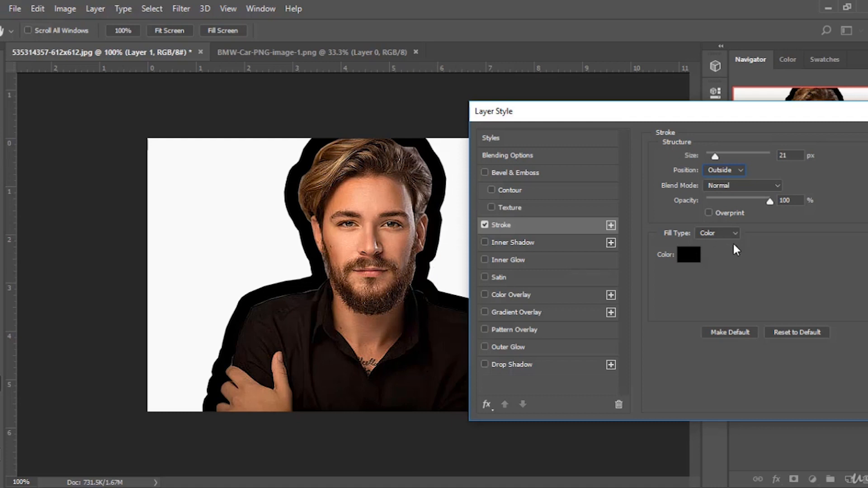
{"action": "left_click", "coordinate": [705, 251]}
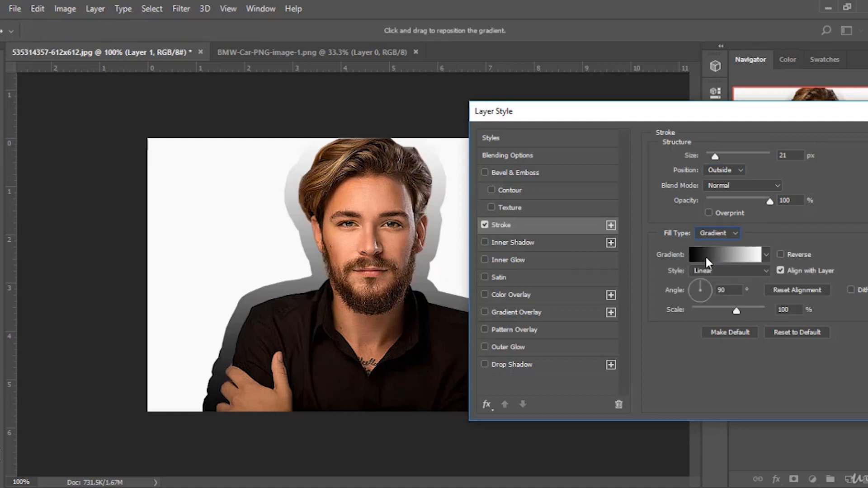
Try a Blue, Red, Yellow gradient for the stroke with a blue end stop, then cancel the Gradient Editor.
{"action": "left_click", "coordinate": [711, 254]}
{"action": "left_click", "coordinate": [699, 161]}
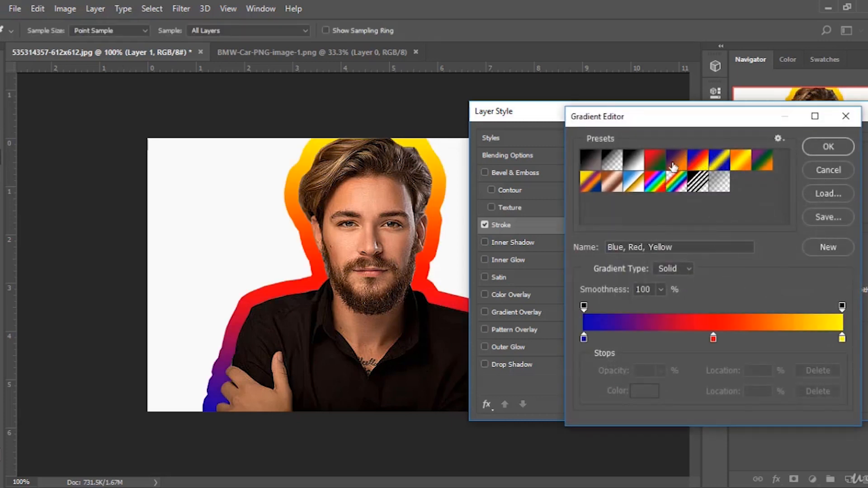
{"action": "left_click", "coordinate": [673, 165]}
{"action": "left_click", "coordinate": [662, 167]}
{"action": "left_click", "coordinate": [633, 163]}
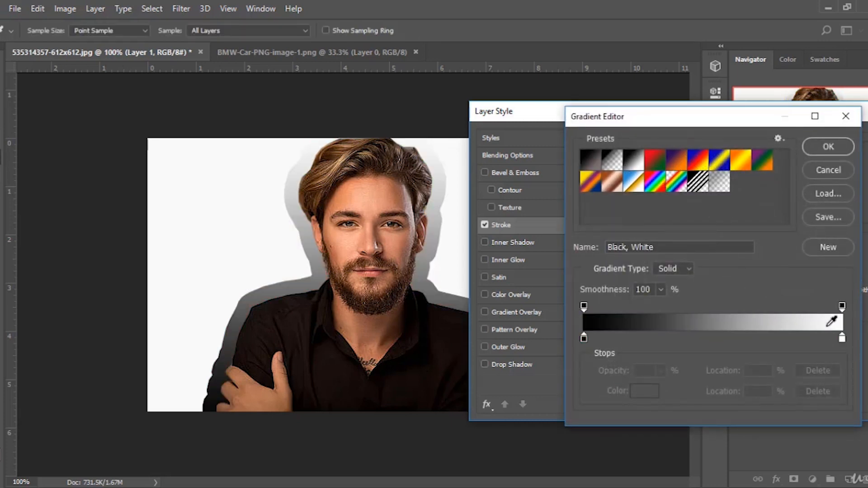
{"action": "left_click", "coordinate": [690, 155]}
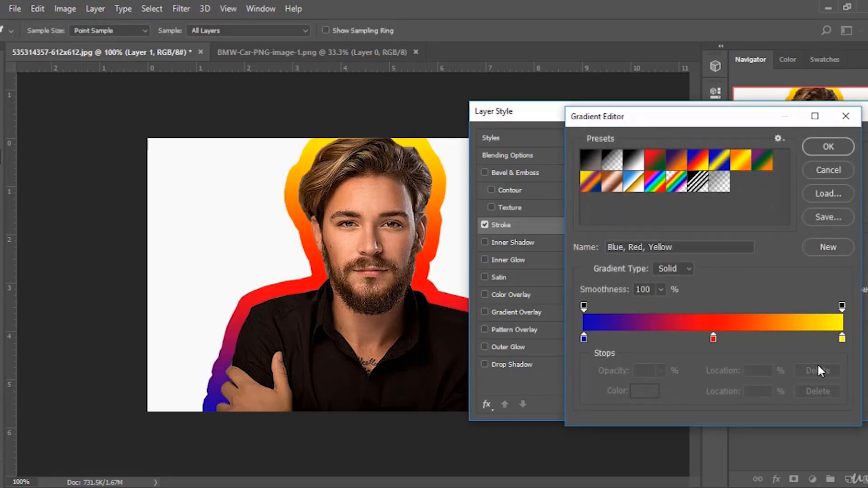
{"action": "double_click", "coordinate": [841, 338]}
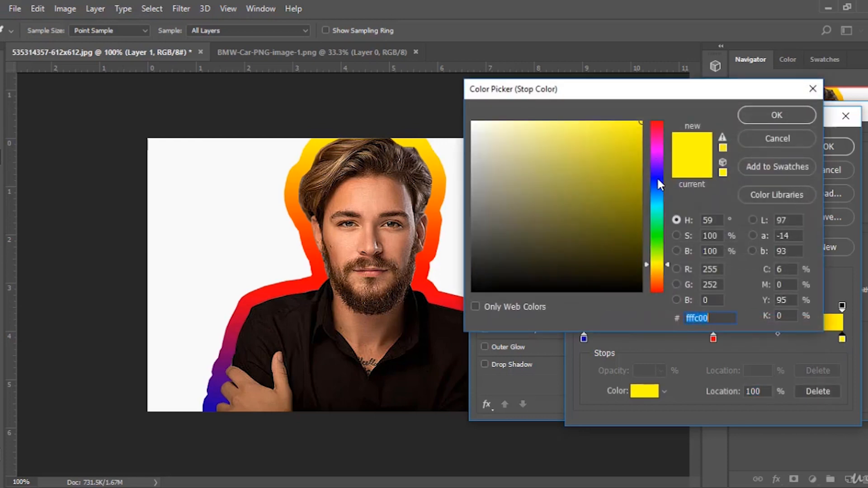
{"action": "left_click", "coordinate": [657, 178]}
{"action": "left_click", "coordinate": [612, 147]}
{"action": "left_click", "coordinate": [610, 127]}
{"action": "left_click", "coordinate": [806, 120]}
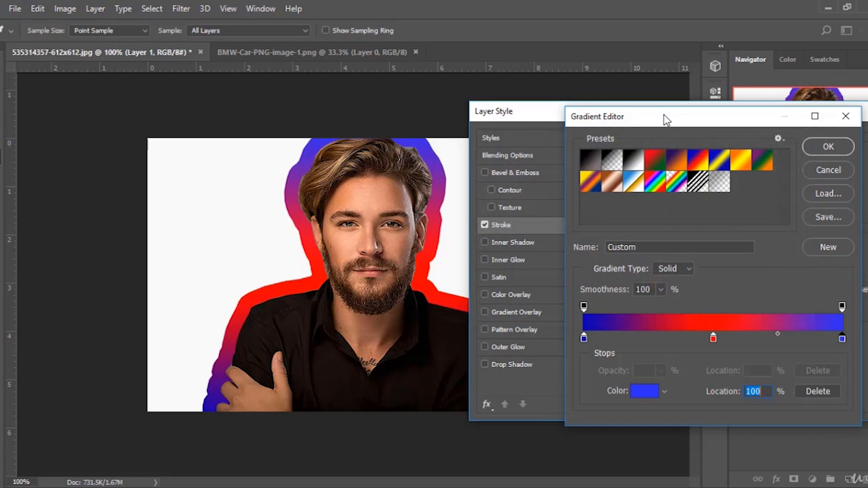
{"action": "key", "text": "Escape"}
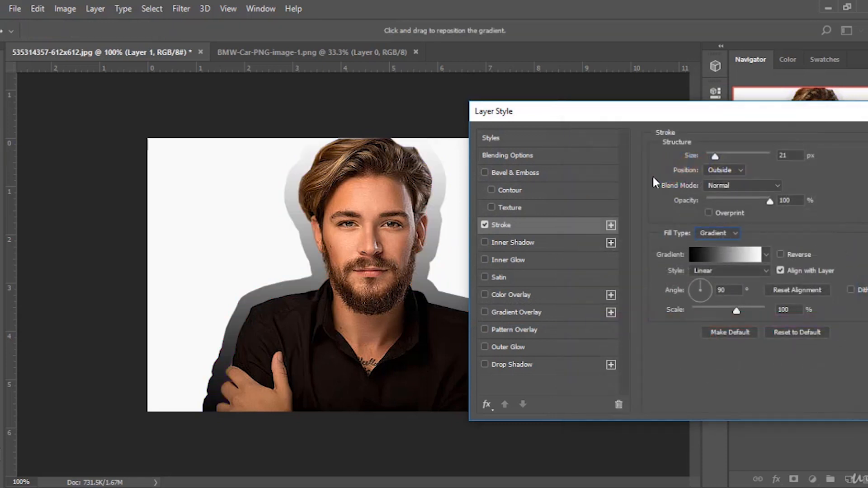
Turn off Stroke and enable Inner Shadow with 47 px distance, 10% opacity, 52% choke and 13 px size.
{"action": "left_click", "coordinate": [484, 224]}
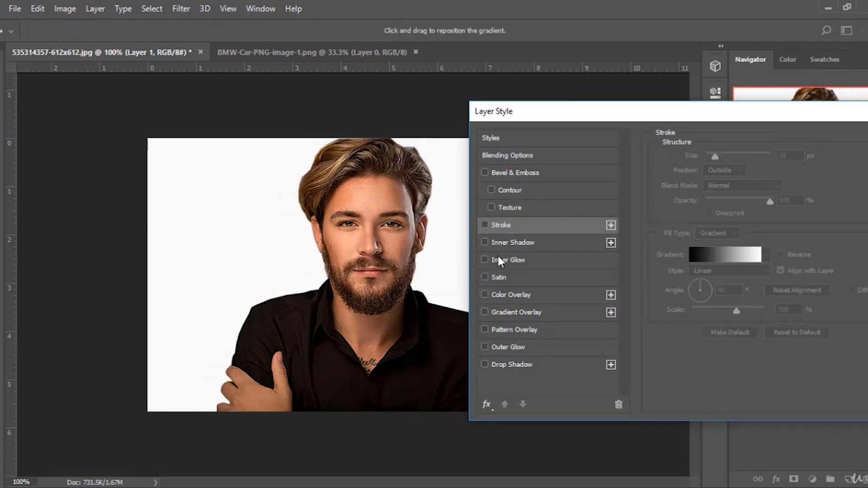
{"action": "left_click", "coordinate": [483, 242]}
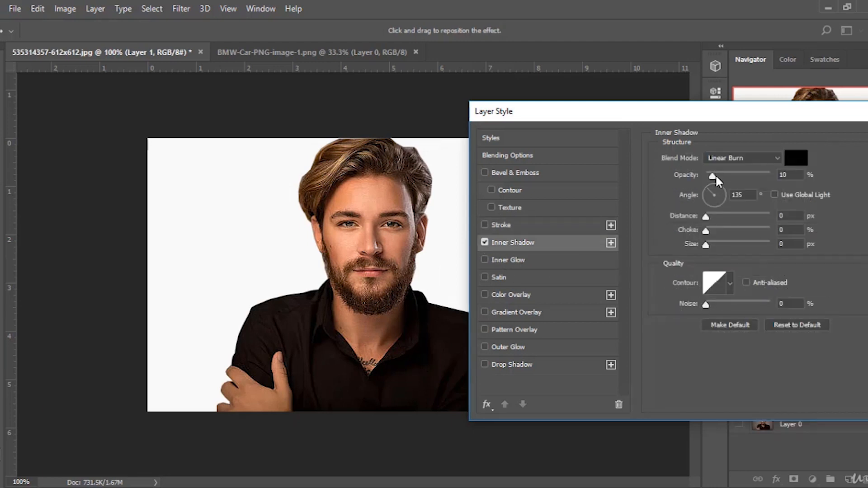
{"action": "left_click_drag", "start_coordinate": [713, 213], "coordinate": [736, 219]}
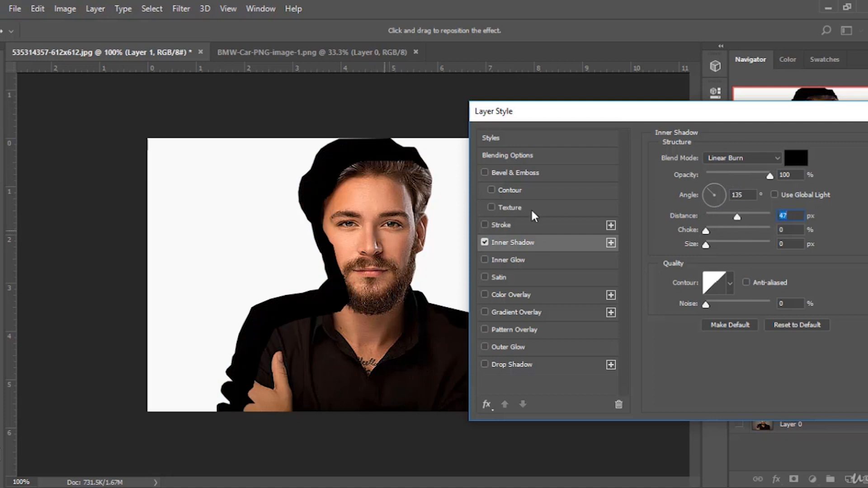
{"action": "left_click_drag", "start_coordinate": [767, 177], "coordinate": [713, 177]}
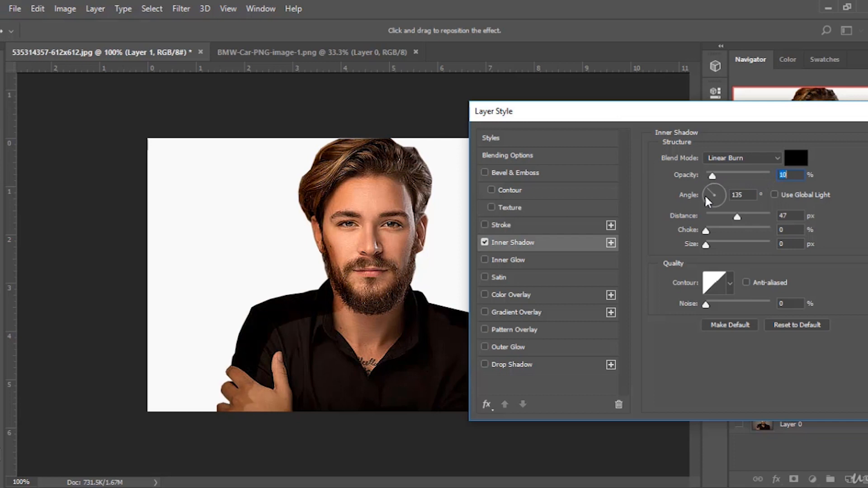
{"action": "left_click_drag", "start_coordinate": [704, 243], "coordinate": [728, 232]}
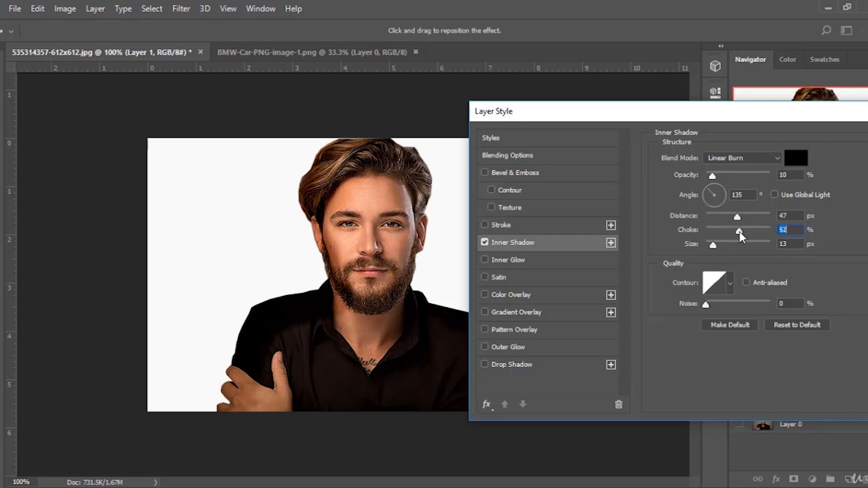
Turn off the Inner Shadow effect.
{"action": "left_click", "coordinate": [485, 242]}
{"action": "left_click", "coordinate": [487, 243]}
{"action": "left_click", "coordinate": [485, 244]}
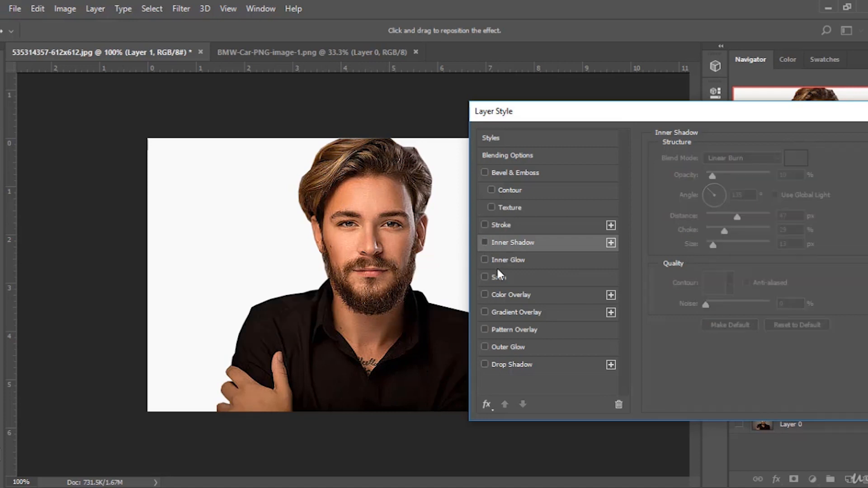
Preview Inner Glow, switch it off again, and enable the Satin effect.
{"action": "left_click", "coordinate": [484, 260]}
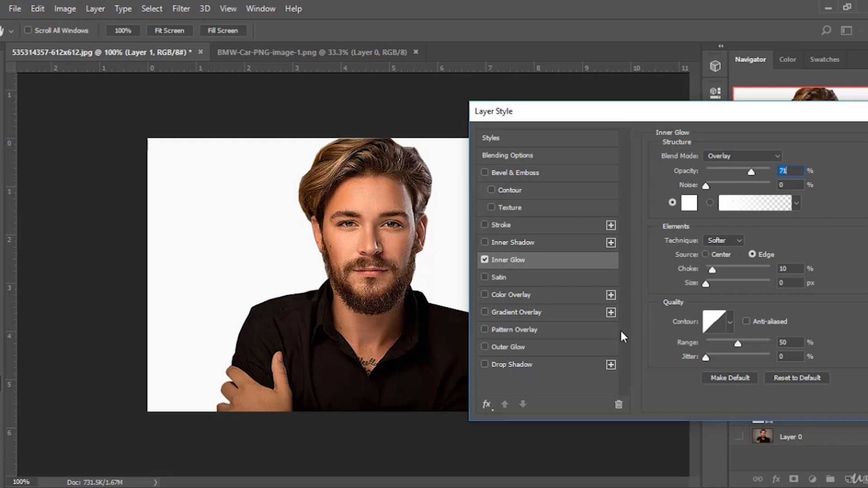
{"action": "left_click", "coordinate": [484, 260]}
{"action": "left_click", "coordinate": [485, 277]}
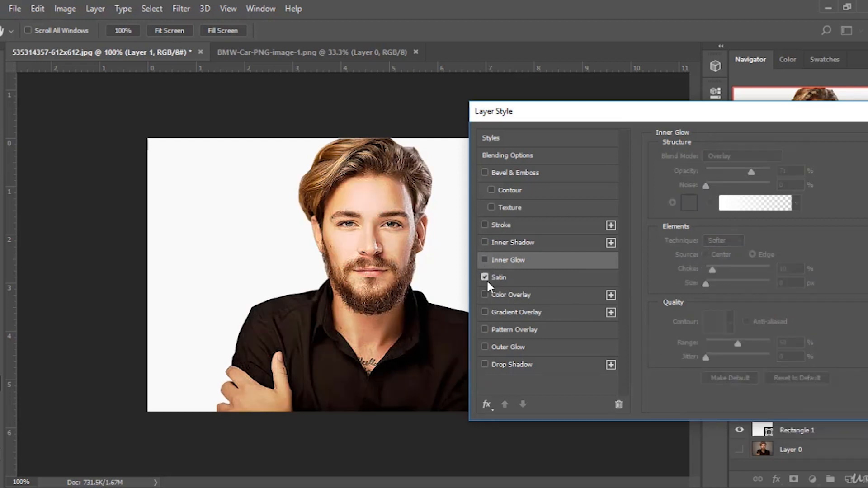
Set the Satin blend mode to Normal and its opacity to 0%.
{"action": "left_click", "coordinate": [500, 276]}
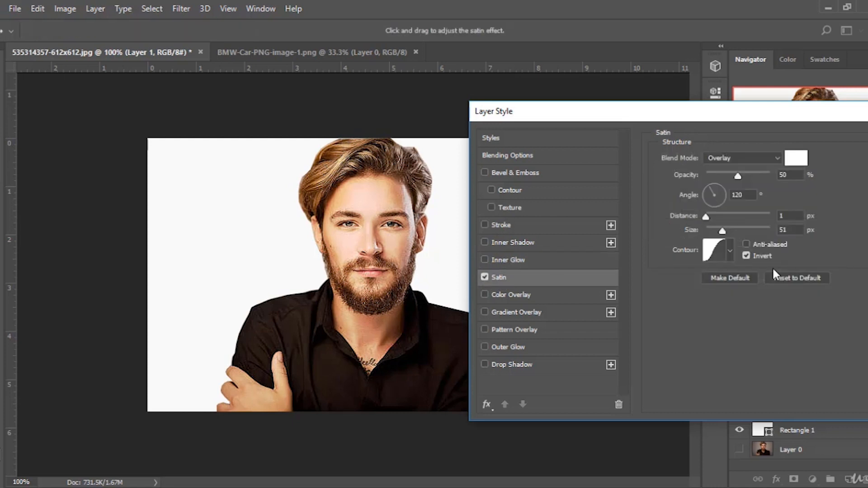
{"action": "left_click", "coordinate": [750, 159]}
{"action": "left_click", "coordinate": [725, 176]}
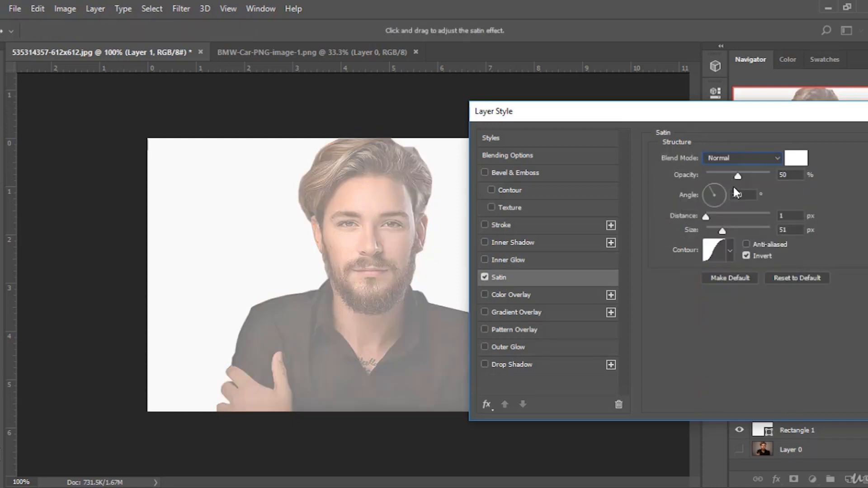
{"action": "left_click_drag", "start_coordinate": [739, 180], "coordinate": [698, 183]}
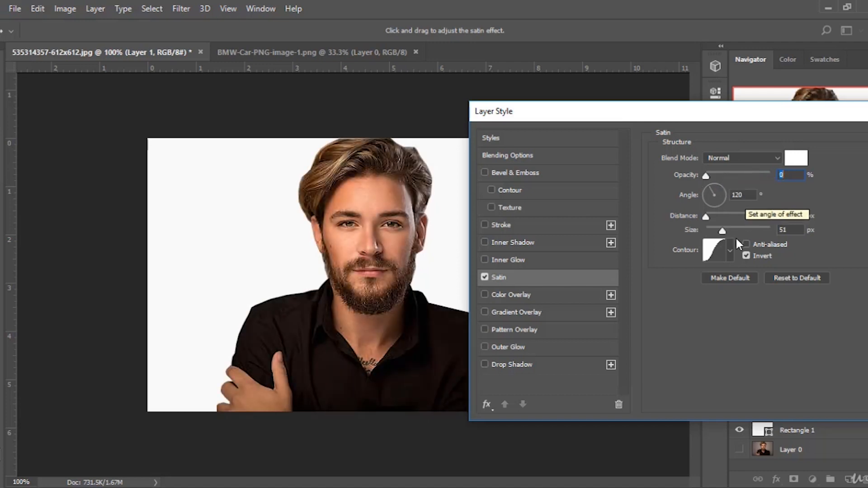
Set the Satin angle to 36°, keep distance at 1 px, and set opacity to about 7%.
{"action": "left_click", "coordinate": [725, 189]}
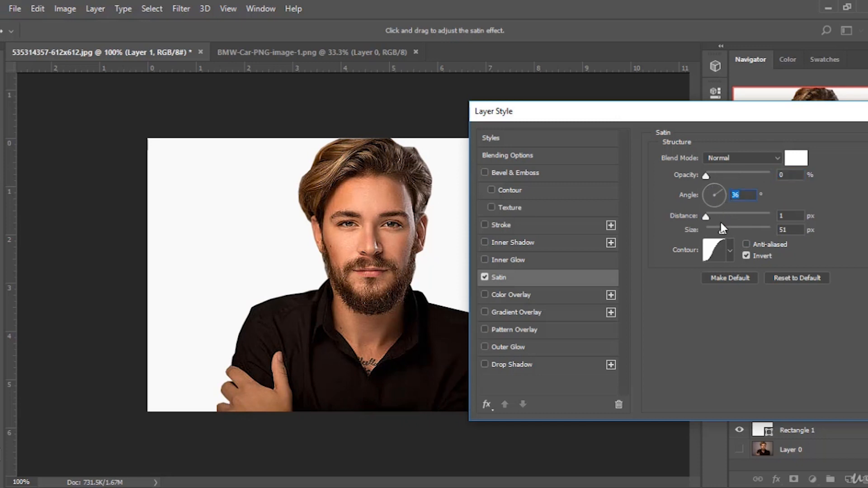
{"action": "left_click_drag", "start_coordinate": [707, 182], "coordinate": [730, 178]}
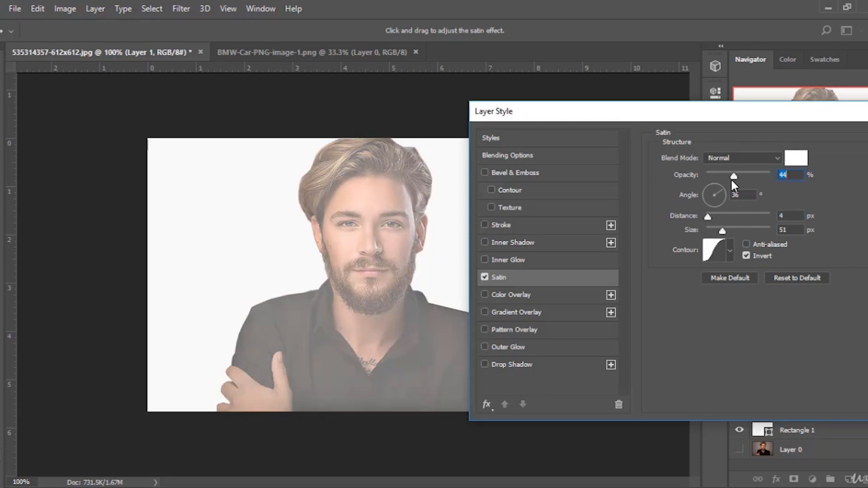
{"action": "mouse_move", "coordinate": [709, 219]}
{"action": "left_mouse_down"}
{"action": "mouse_move", "coordinate": [755, 218]}
{"action": "mouse_move", "coordinate": [707, 216]}
{"action": "left_mouse_up"}
{"action": "left_click_drag", "start_coordinate": [729, 176], "coordinate": [710, 183]}
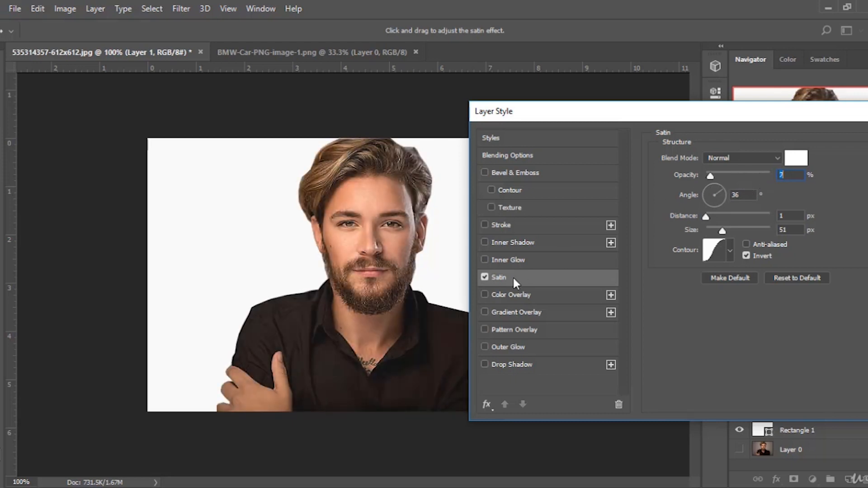
Turn off Satin and enable the Color Overlay effect.
{"action": "left_click", "coordinate": [485, 277]}
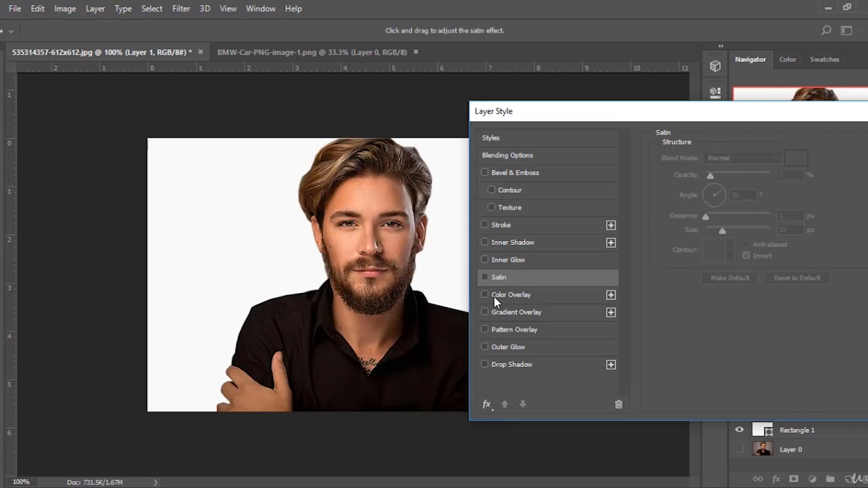
{"action": "left_click", "coordinate": [484, 295]}
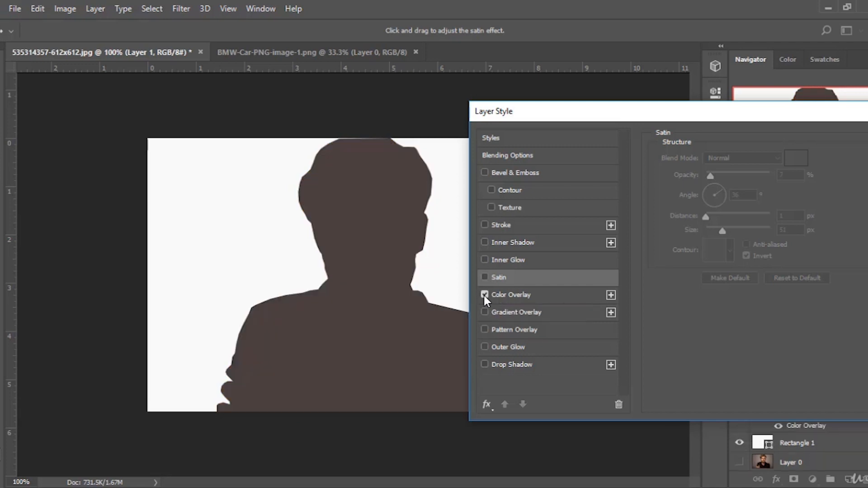
{"action": "left_click", "coordinate": [512, 294]}
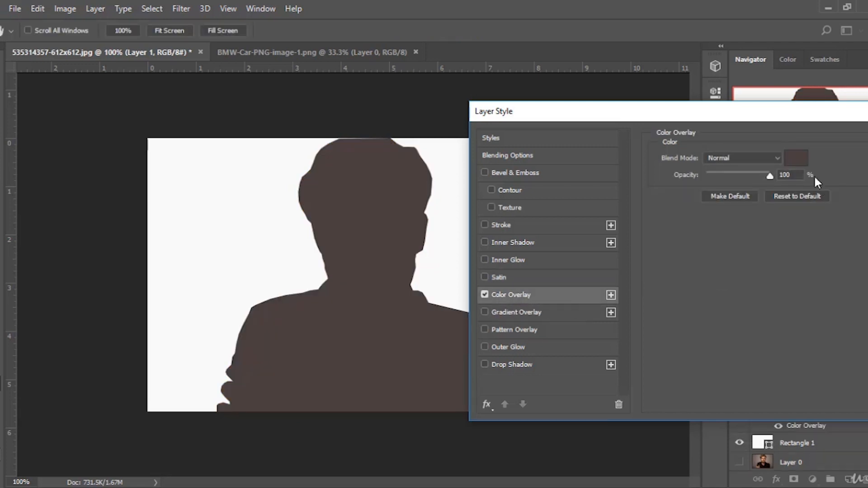
Set the Color Overlay color to green 59b118.
{"action": "left_click", "coordinate": [797, 159]}
{"action": "left_click", "coordinate": [623, 168]}
{"action": "mouse_move", "coordinate": [622, 168]}
{"action": "left_mouse_down"}
{"action": "mouse_move", "coordinate": [623, 145]}
{"action": "mouse_move", "coordinate": [578, 133]}
{"action": "mouse_move", "coordinate": [544, 149]}
{"action": "mouse_move", "coordinate": [586, 222]}
{"action": "left_mouse_up"}
{"action": "left_click_drag", "start_coordinate": [660, 178], "coordinate": [653, 249]}
{"action": "left_click", "coordinate": [627, 148]}
{"action": "left_click", "coordinate": [602, 136]}
{"action": "left_click", "coordinate": [619, 173]}
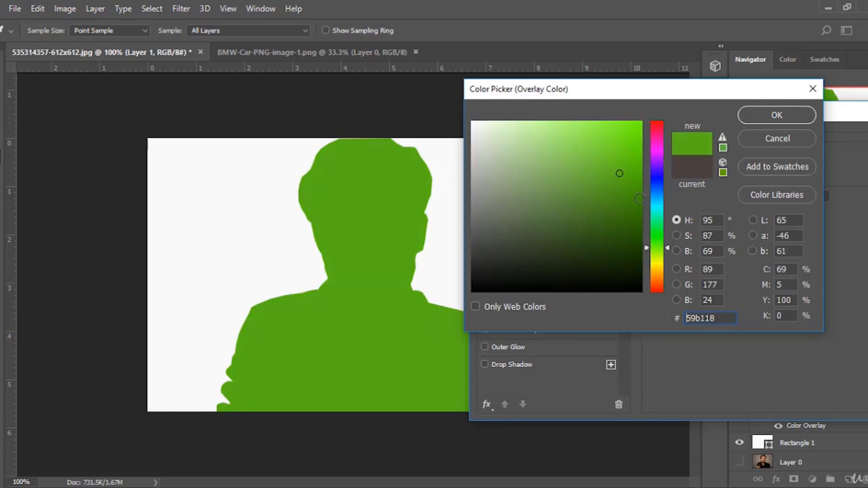
{"action": "left_click", "coordinate": [777, 115]}
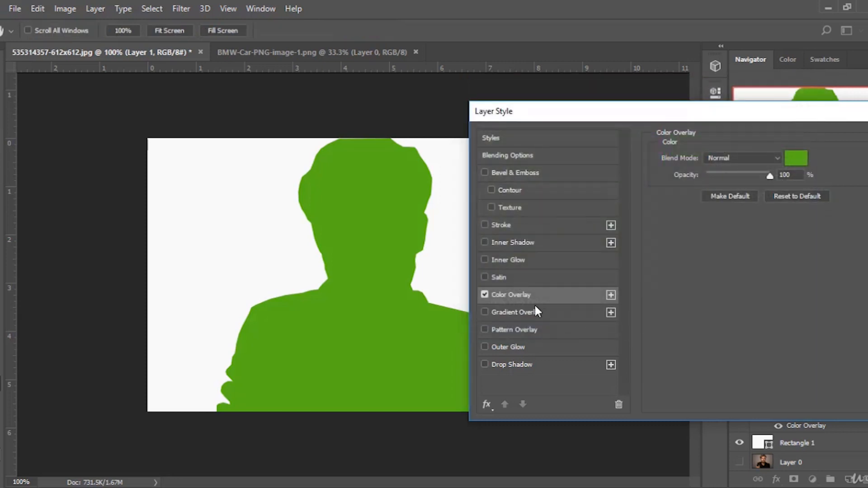
Turn off Color Overlay and enable the Gradient Overlay effect.
{"action": "left_click", "coordinate": [484, 295]}
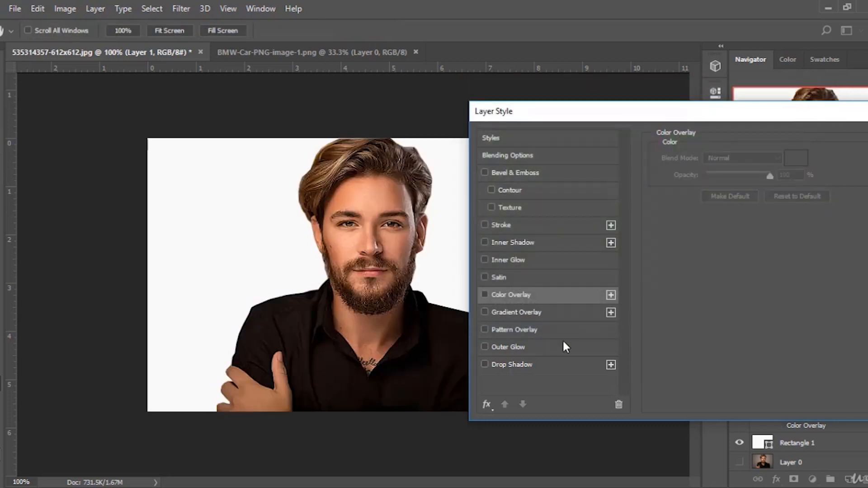
{"action": "left_click", "coordinate": [484, 312]}
{"action": "left_click", "coordinate": [503, 313]}
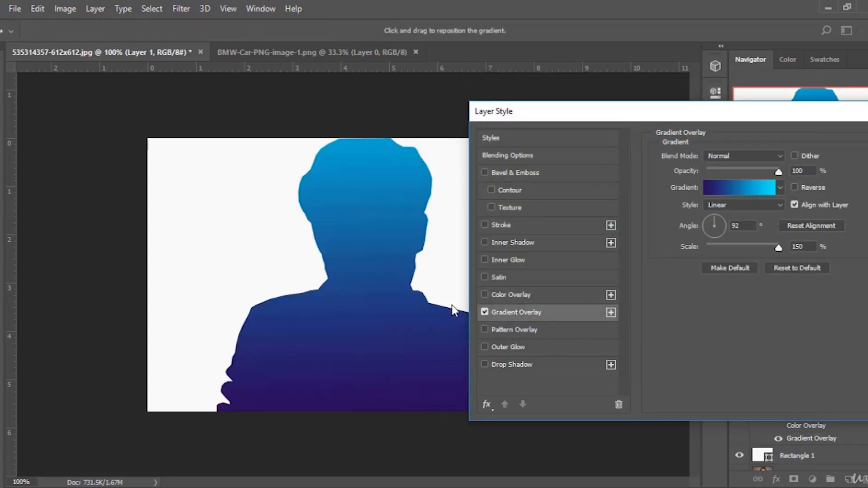
Apply the Red, Green preset to the gradient overlay.
{"action": "left_click", "coordinate": [714, 189]}
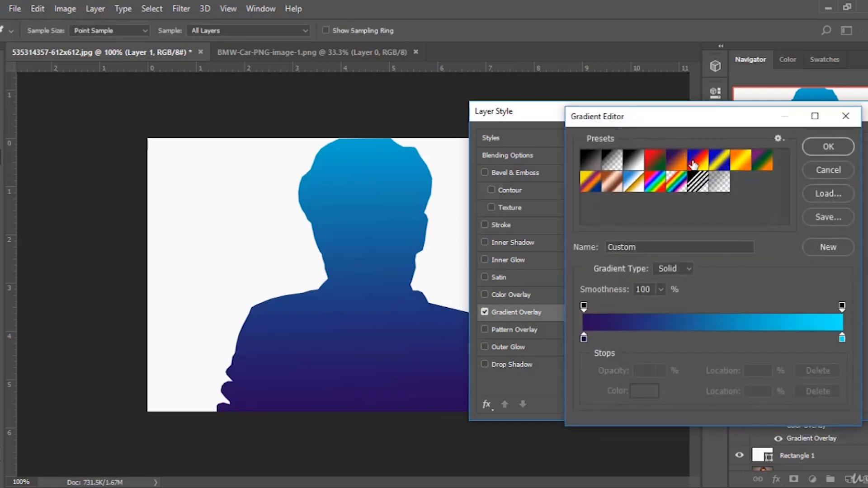
{"action": "left_click", "coordinate": [677, 161]}
{"action": "left_click", "coordinate": [677, 162]}
{"action": "left_click", "coordinate": [654, 161]}
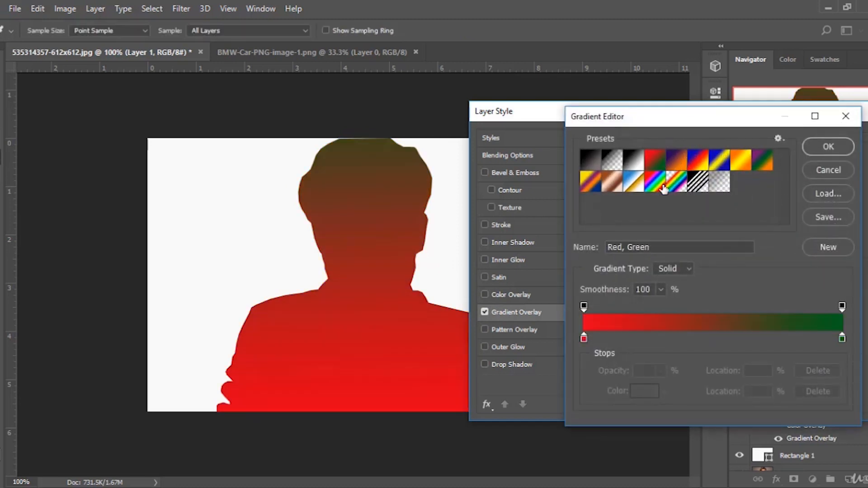
{"action": "double_click", "coordinate": [583, 339]}
{"action": "left_click_drag", "start_coordinate": [616, 155], "coordinate": [492, 129]}
{"action": "left_click", "coordinate": [776, 140]}
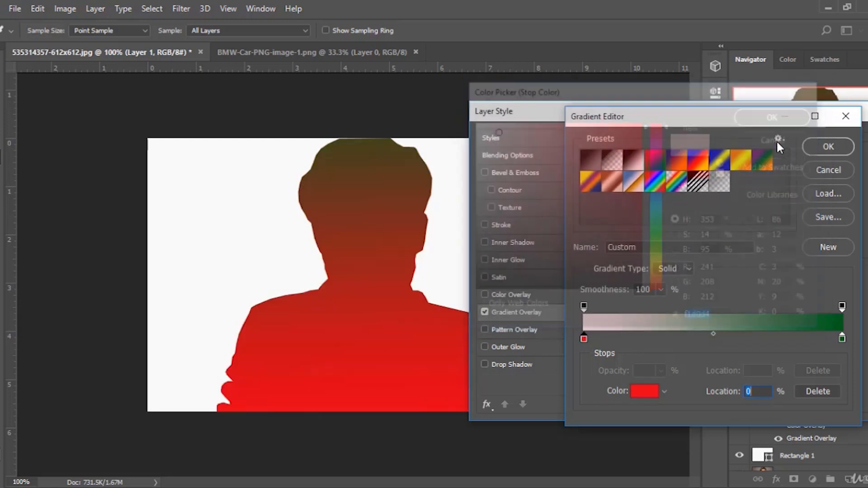
Add a dark red 5a0c15 color stop at 52% to the gradient, then cancel the Gradient Editor.
{"action": "left_click", "coordinate": [719, 340]}
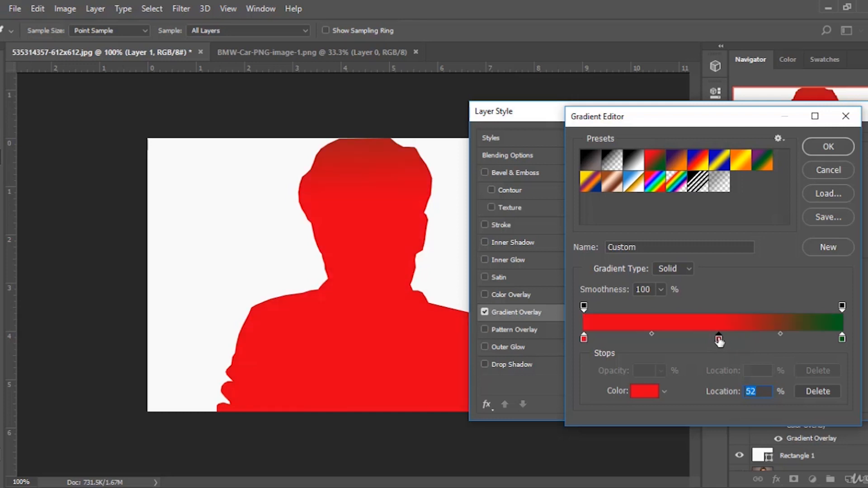
{"action": "double_click", "coordinate": [719, 340]}
{"action": "left_click", "coordinate": [619, 231]}
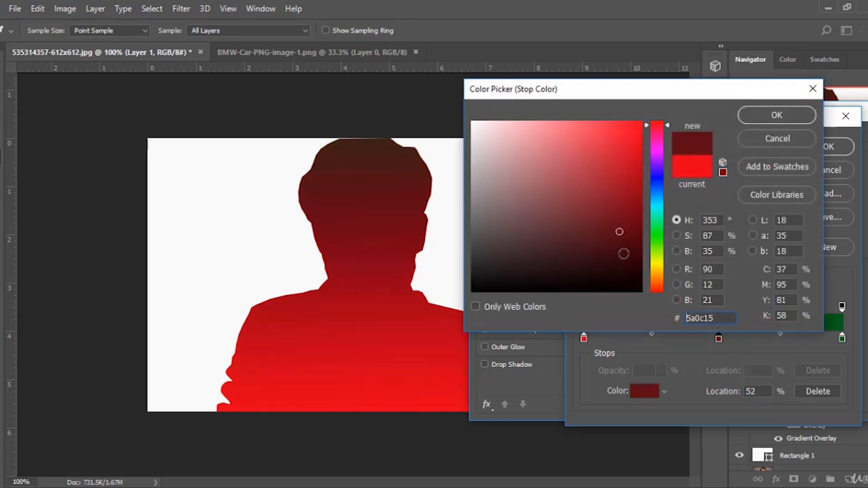
{"action": "left_click", "coordinate": [775, 116]}
{"action": "left_click", "coordinate": [827, 170]}
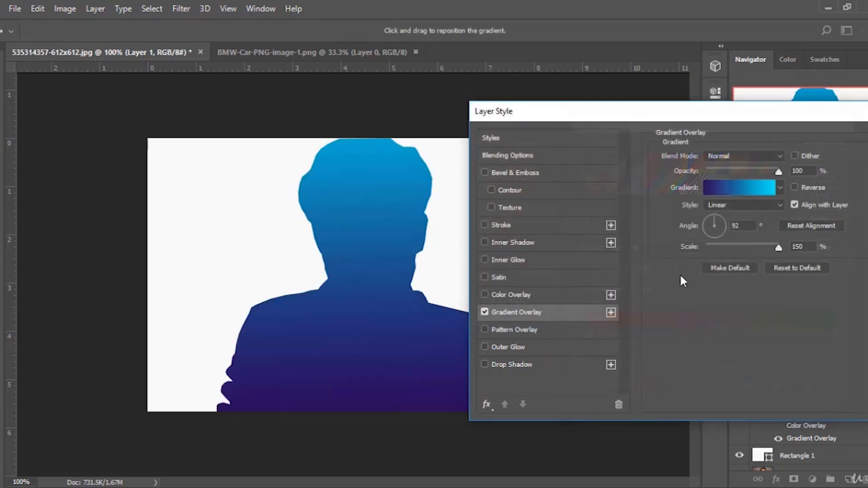
Set the gradient overlay angle to -120° and change its style to Radial.
{"action": "left_click_drag", "start_coordinate": [716, 216], "coordinate": [712, 240]}
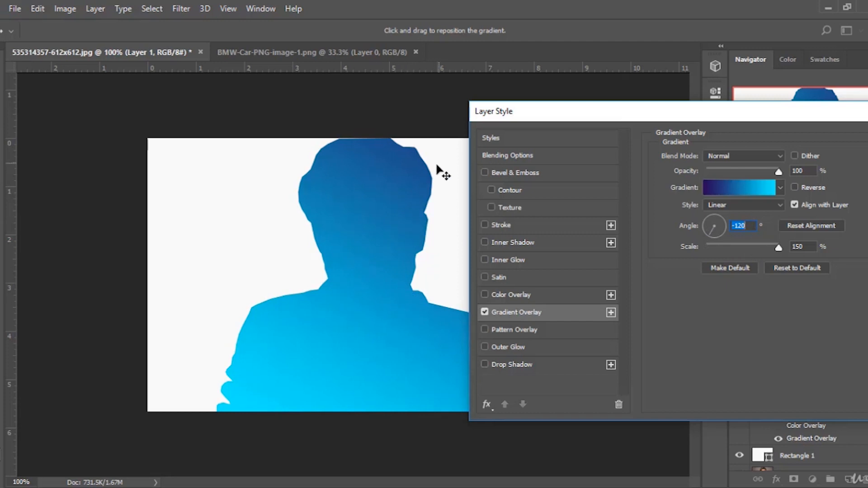
{"action": "left_click", "coordinate": [741, 205]}
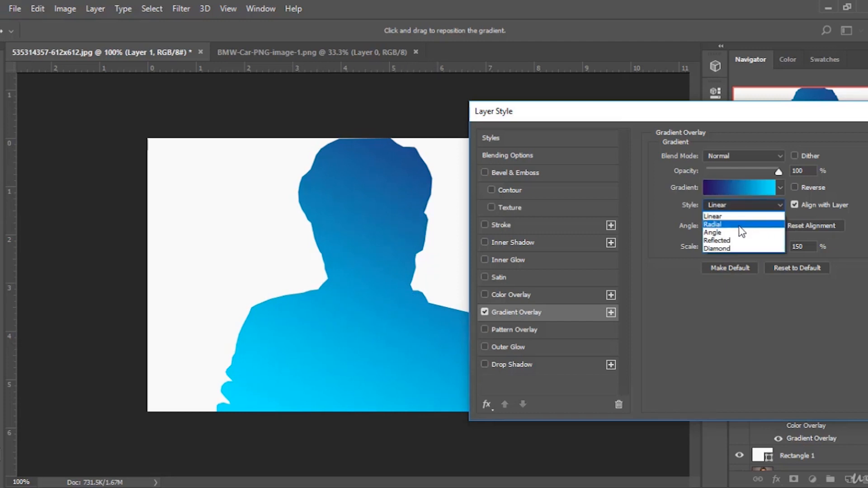
{"action": "left_click", "coordinate": [733, 227]}
Move the radial gradient's center down onto the chest and lower the overlay opacity to 57%.
{"action": "left_click_drag", "start_coordinate": [363, 217], "coordinate": [369, 291]}
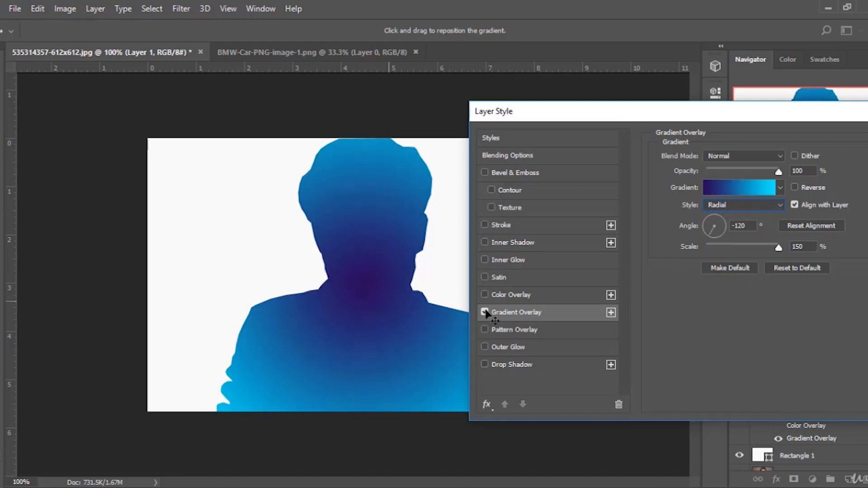
{"action": "left_click", "coordinate": [720, 202]}
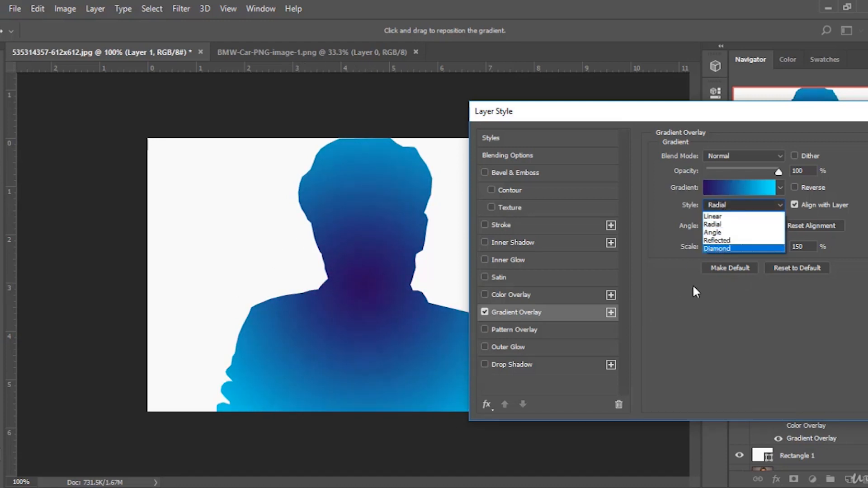
{"action": "left_click", "coordinate": [695, 341]}
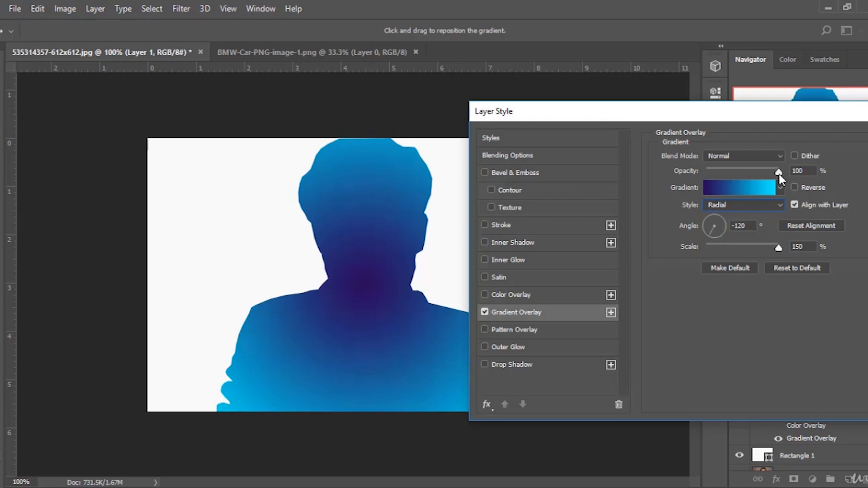
{"action": "left_click_drag", "start_coordinate": [778, 173], "coordinate": [747, 179]}
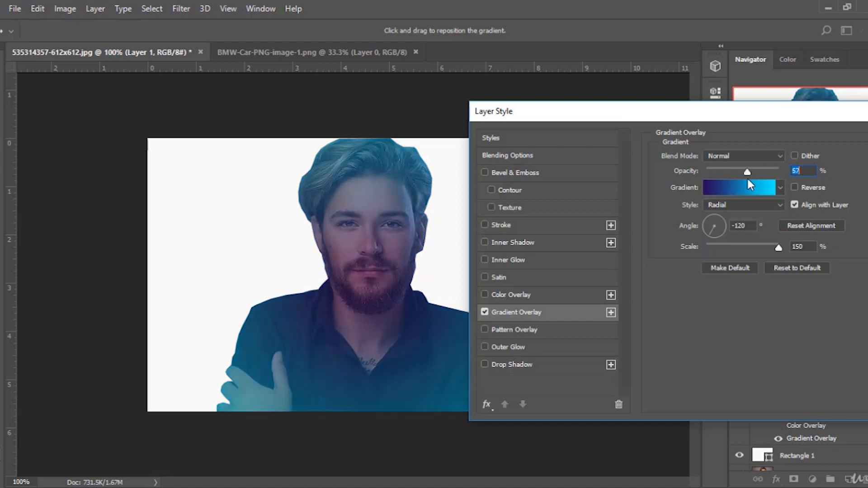
Turn off Gradient Overlay and enable the Pattern Overlay effect.
{"action": "left_click", "coordinate": [485, 312]}
{"action": "left_click", "coordinate": [484, 328]}
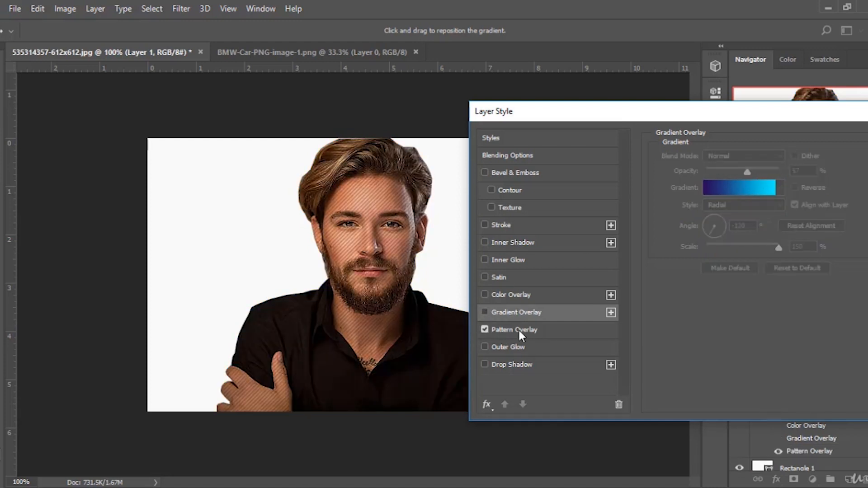
{"action": "left_click", "coordinate": [518, 328]}
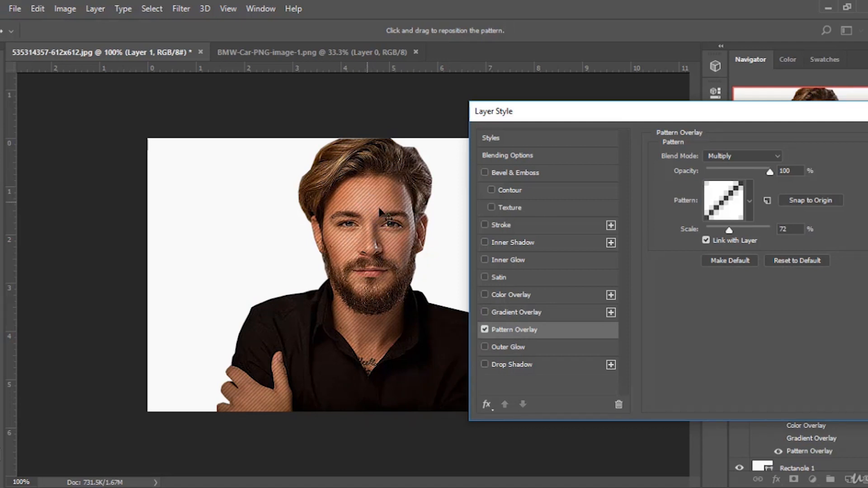
Set the pattern overlay blend mode to Normal.
{"action": "left_click", "coordinate": [767, 156]}
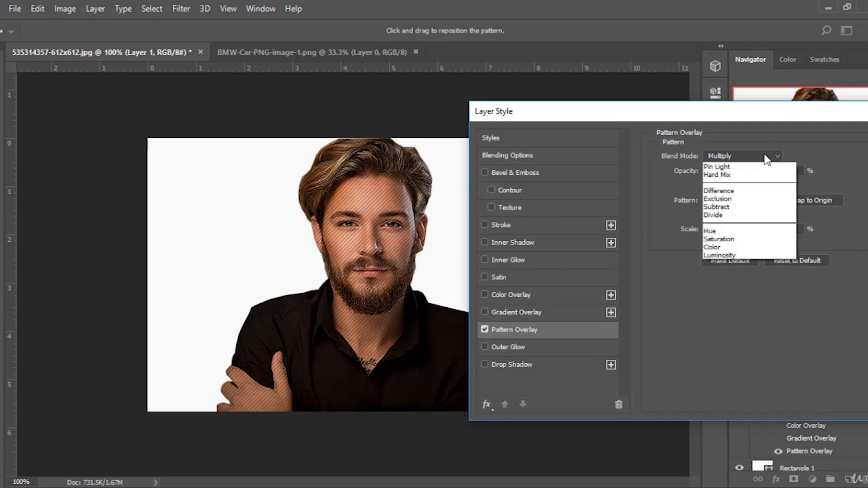
{"action": "left_click", "coordinate": [716, 171]}
{"action": "left_click", "coordinate": [725, 156]}
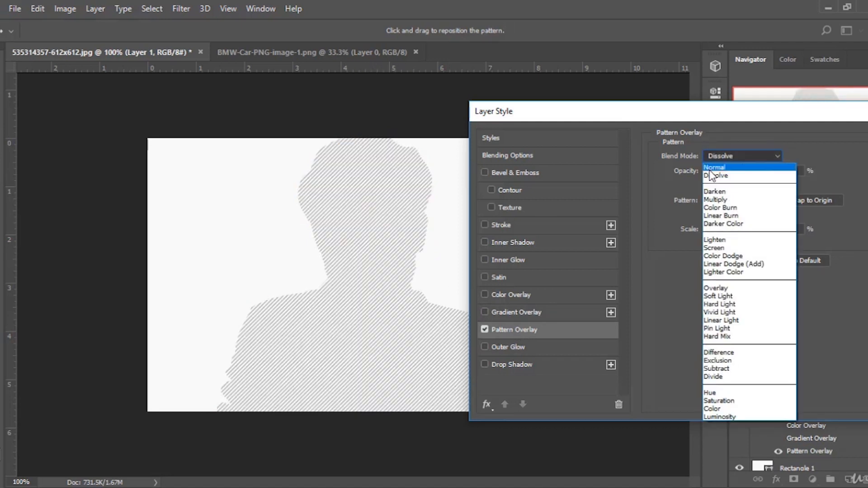
{"action": "left_click", "coordinate": [719, 168]}
Try several patterns from the pattern picker on the overlay, ending with a plain white pattern.
{"action": "left_click", "coordinate": [719, 212]}
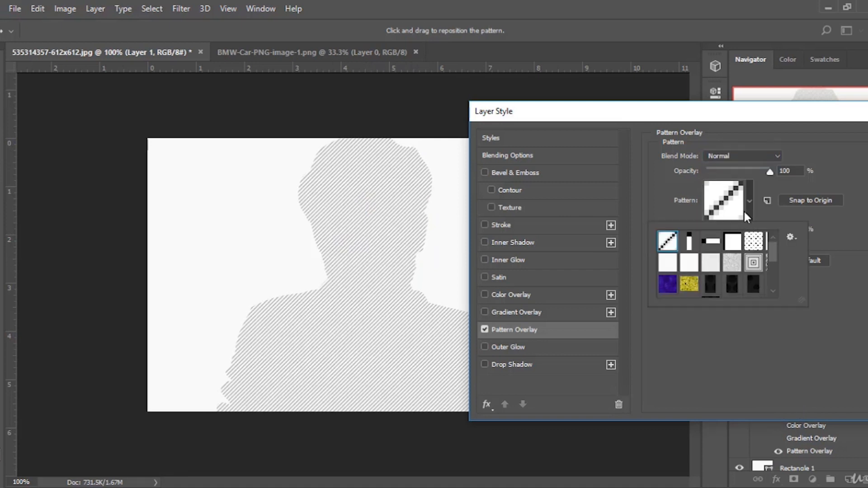
{"action": "left_click", "coordinate": [710, 244]}
{"action": "left_click", "coordinate": [683, 284]}
{"action": "scroll", "coordinate": [683, 284], "scroll_direction": "down", "scroll_amount": 2}
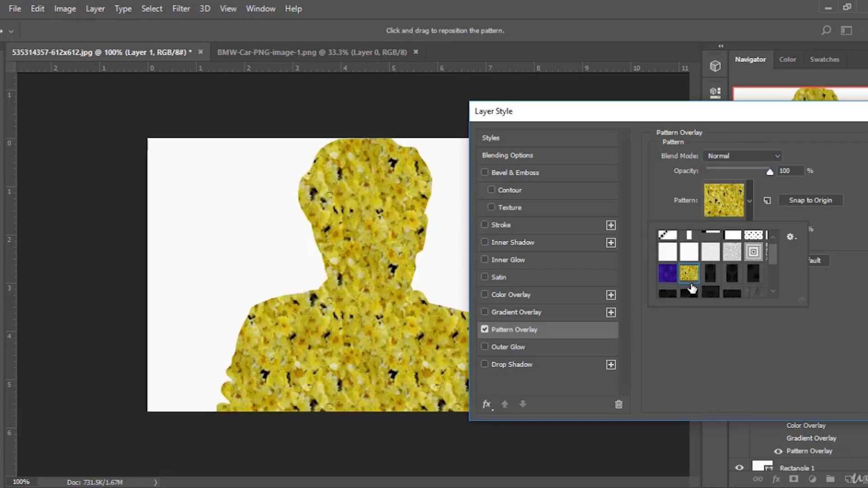
{"action": "left_click", "coordinate": [710, 251]}
{"action": "left_click", "coordinate": [689, 273]}
{"action": "scroll", "coordinate": [699, 291], "scroll_direction": "down", "scroll_amount": 1}
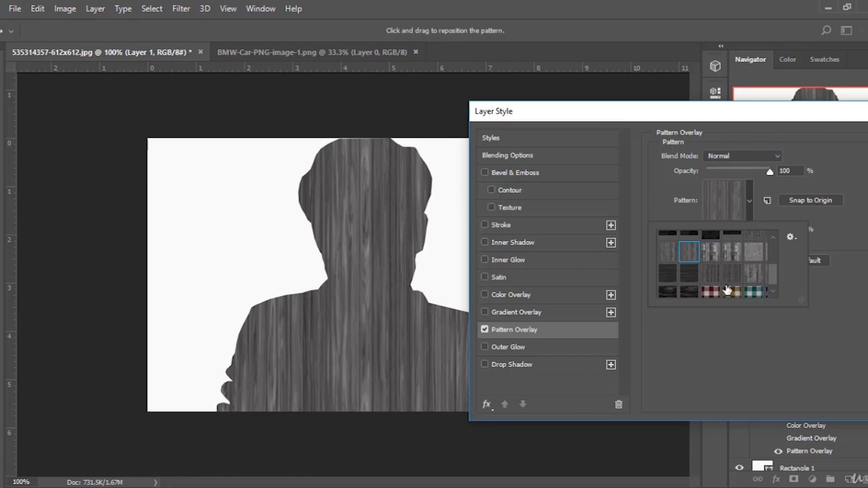
{"action": "left_click", "coordinate": [716, 278]}
{"action": "scroll", "coordinate": [718, 279], "scroll_direction": "down", "scroll_amount": 1}
{"action": "left_click", "coordinate": [713, 288]}
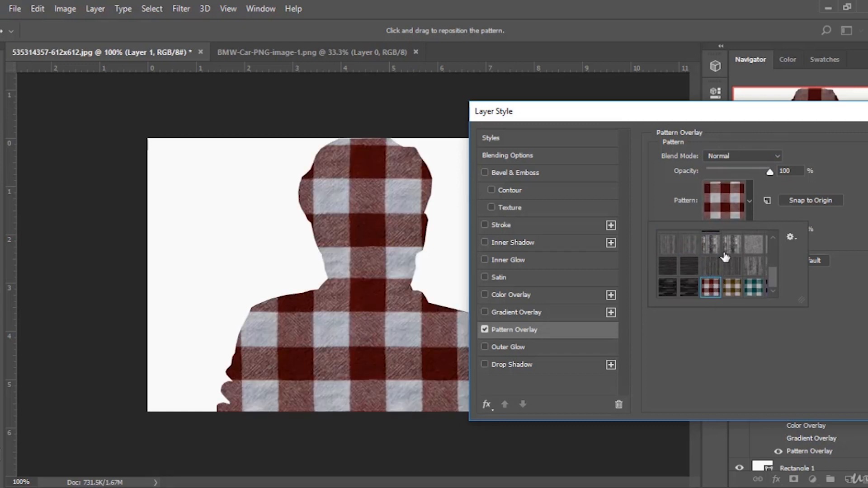
{"action": "scroll", "coordinate": [741, 278], "scroll_direction": "up", "scroll_amount": 5}
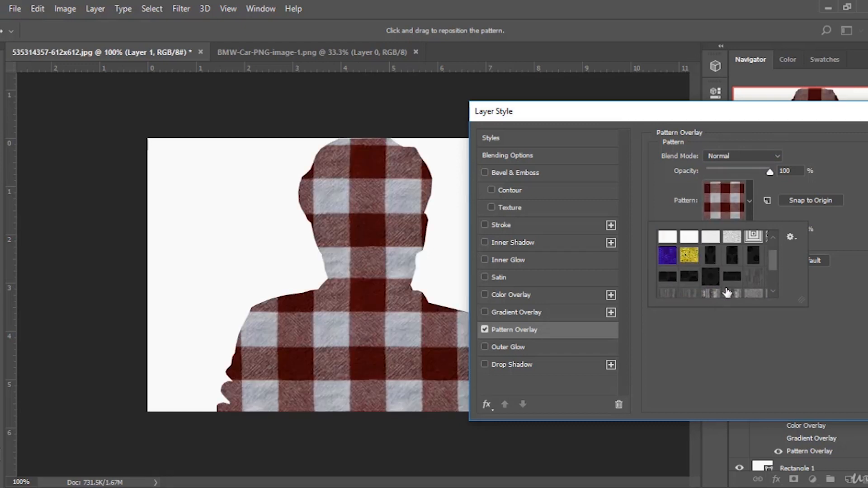
{"action": "left_click", "coordinate": [749, 246]}
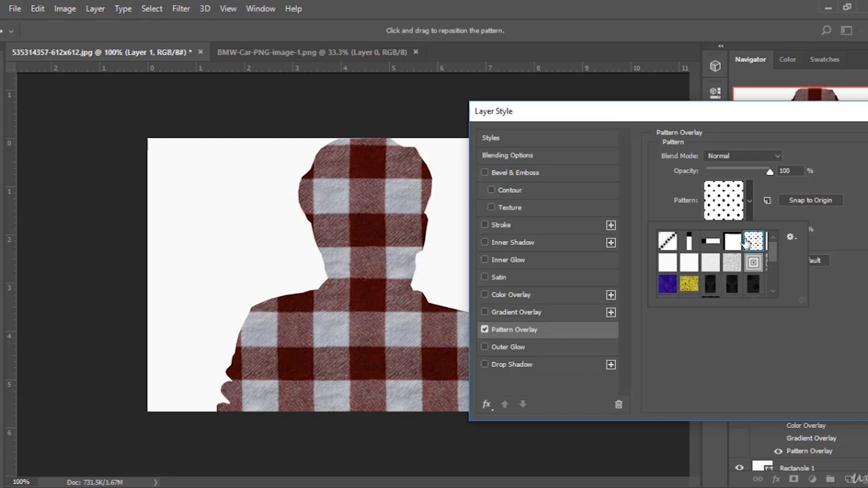
{"action": "left_click", "coordinate": [730, 246]}
{"action": "left_click", "coordinate": [710, 248]}
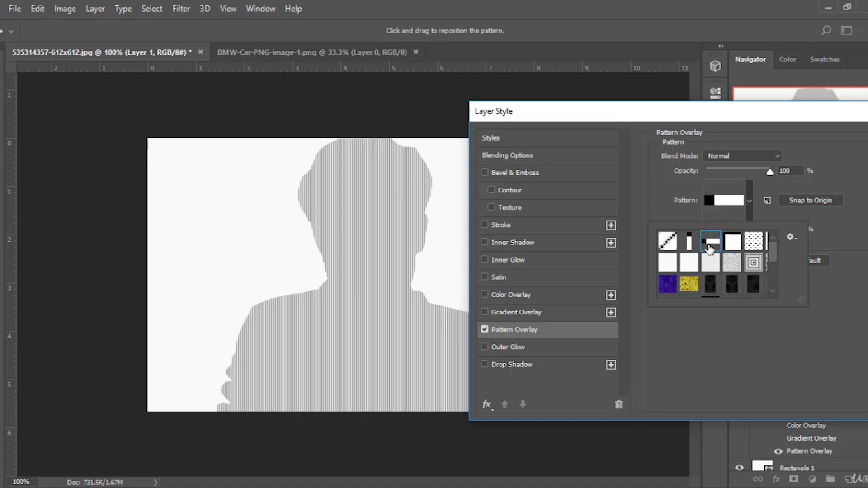
{"action": "left_click", "coordinate": [674, 249]}
{"action": "left_click", "coordinate": [665, 263]}
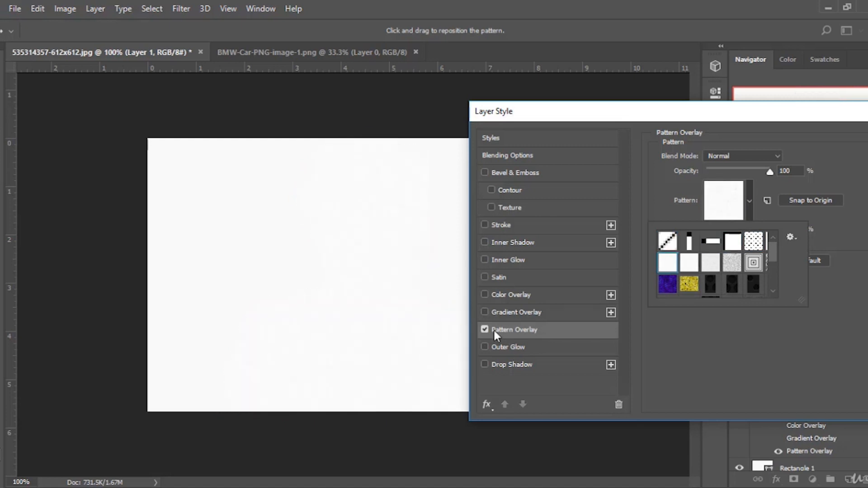
Turn off Pattern Overlay and enable the Outer Glow effect.
{"action": "left_click", "coordinate": [481, 328]}
{"action": "left_click", "coordinate": [484, 330]}
{"action": "left_click", "coordinate": [484, 347]}
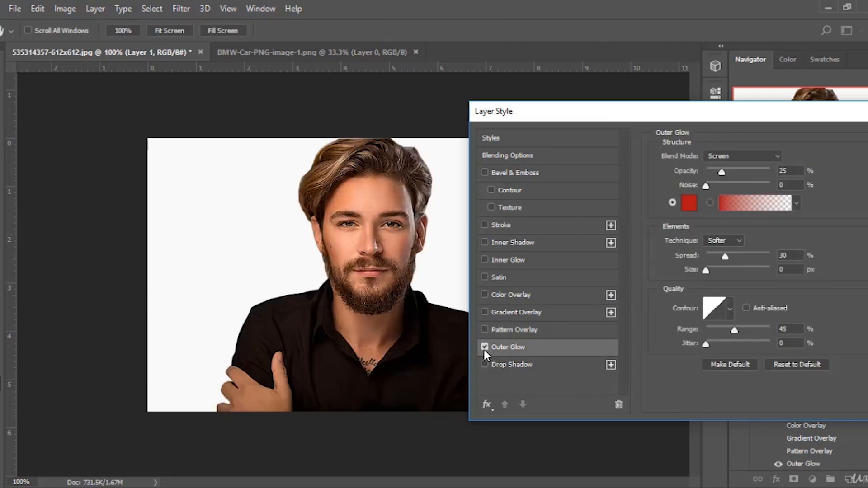
Set the outer glow opacity to 100%, noise to about 58%, and blend mode to Normal.
{"action": "left_click_drag", "start_coordinate": [723, 174], "coordinate": [771, 174]}
{"action": "left_click_drag", "start_coordinate": [706, 186], "coordinate": [744, 187]}
{"action": "left_click", "coordinate": [756, 152]}
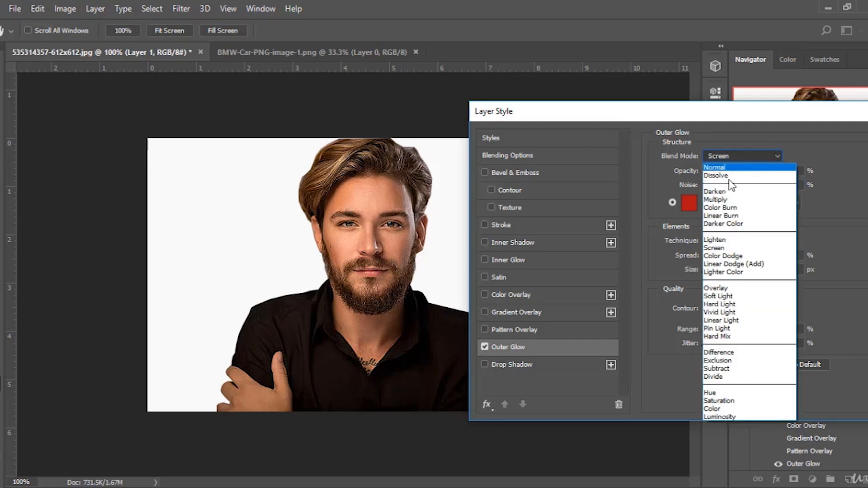
{"action": "left_click", "coordinate": [728, 169]}
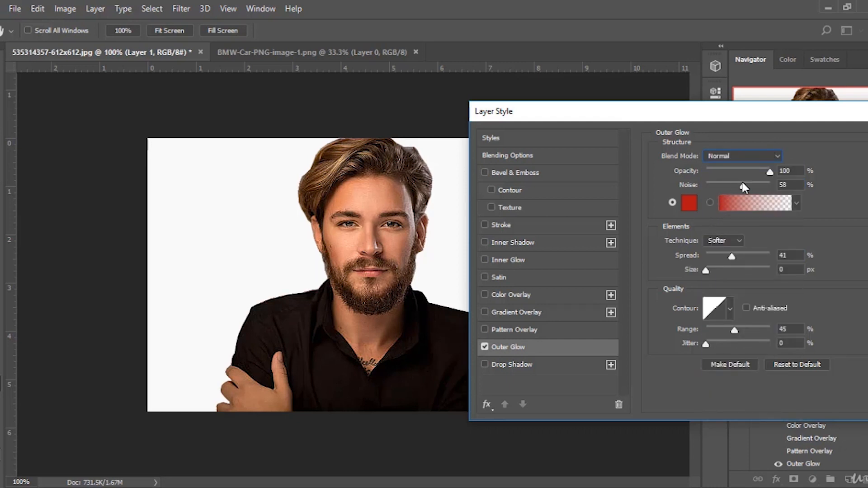
Set the outer glow noise to 67%, size to 32 px and spread to 27%.
{"action": "mouse_move", "coordinate": [741, 186]}
{"action": "left_mouse_down"}
{"action": "mouse_move", "coordinate": [769, 190]}
{"action": "mouse_move", "coordinate": [720, 192]}
{"action": "mouse_move", "coordinate": [748, 194]}
{"action": "left_mouse_up"}
{"action": "mouse_move", "coordinate": [705, 272]}
{"action": "left_mouse_down"}
{"action": "mouse_move", "coordinate": [750, 268]}
{"action": "mouse_move", "coordinate": [705, 267]}
{"action": "mouse_move", "coordinate": [724, 269]}
{"action": "mouse_move", "coordinate": [714, 268]}
{"action": "left_mouse_up"}
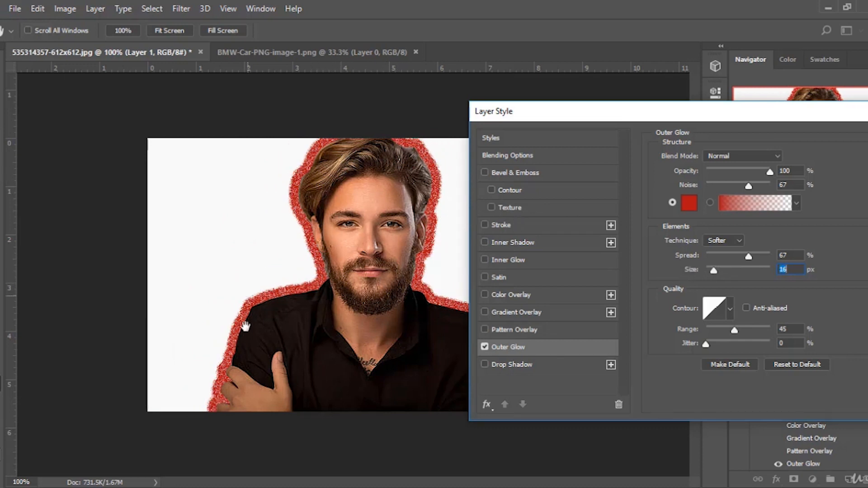
{"action": "mouse_move", "coordinate": [715, 271]}
{"action": "left_mouse_down"}
{"action": "mouse_move", "coordinate": [733, 275]}
{"action": "mouse_move", "coordinate": [707, 279]}
{"action": "mouse_move", "coordinate": [722, 284]}
{"action": "left_mouse_up"}
{"action": "left_click_drag", "start_coordinate": [748, 256], "coordinate": [724, 264]}
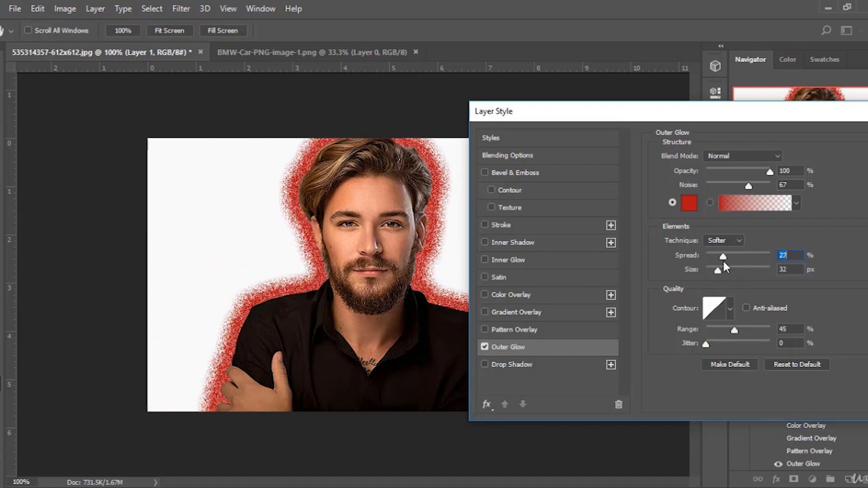
Adjust the outer glow to range 52%, noise 0%, spread 19%, size 40 px and opacity about 29%.
{"action": "mouse_move", "coordinate": [734, 330]}
{"action": "left_mouse_down"}
{"action": "mouse_move", "coordinate": [700, 337]}
{"action": "mouse_move", "coordinate": [763, 342]}
{"action": "mouse_move", "coordinate": [740, 340]}
{"action": "left_mouse_up"}
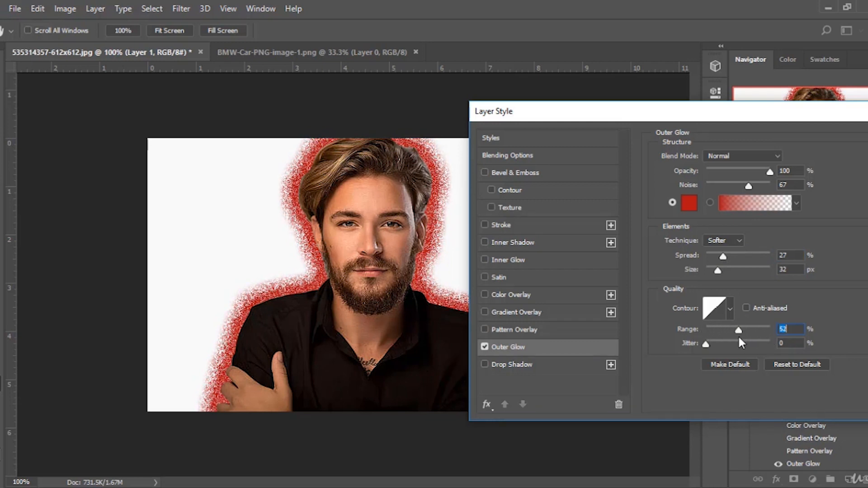
{"action": "left_click_drag", "start_coordinate": [748, 186], "coordinate": [701, 190]}
{"action": "mouse_move", "coordinate": [720, 257]}
{"action": "left_mouse_down"}
{"action": "mouse_move", "coordinate": [710, 271]}
{"action": "mouse_move", "coordinate": [720, 270]}
{"action": "left_mouse_up"}
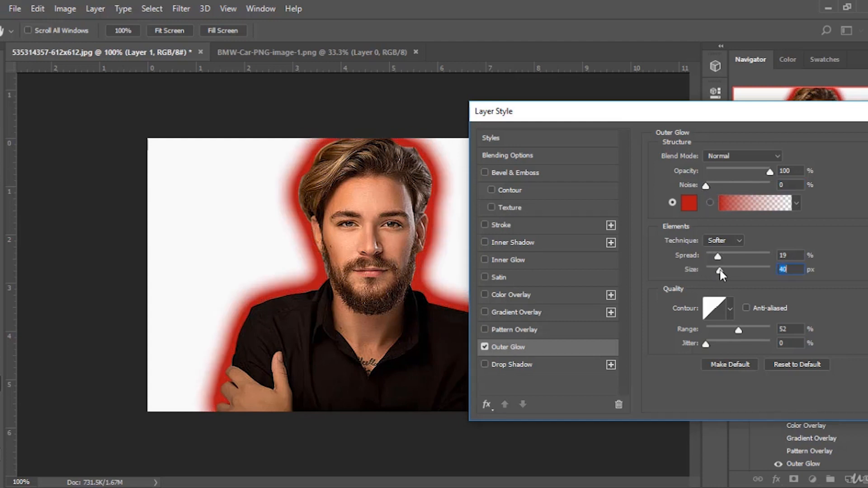
{"action": "left_click_drag", "start_coordinate": [769, 172], "coordinate": [768, 175]}
{"action": "left_click_drag", "start_coordinate": [746, 177], "coordinate": [726, 177]}
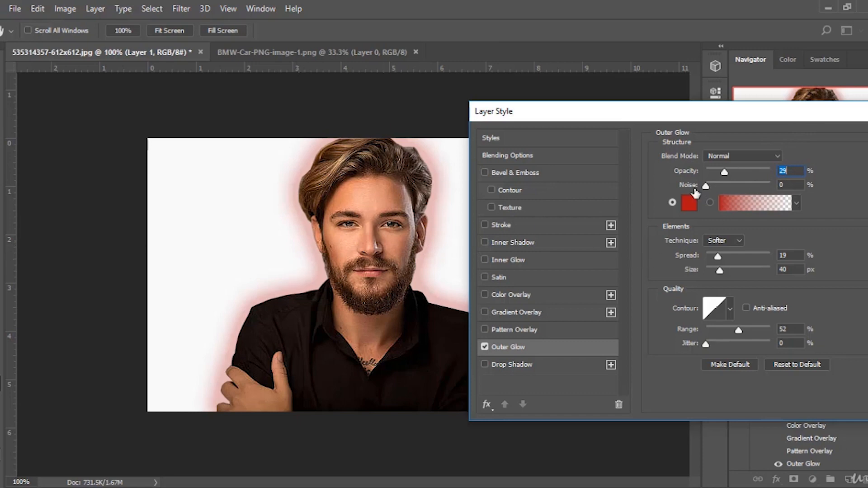
Cancel the open Layer Style dialog, discarding the red outer glow.
{"action": "left_click_drag", "start_coordinate": [825, 120], "coordinate": [541, 161]}
{"action": "left_click", "coordinate": [660, 202]}
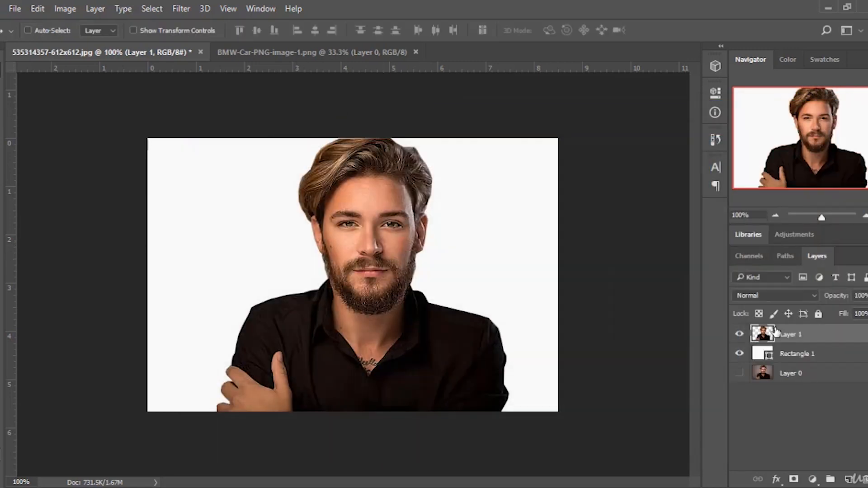
Set the background rectangle's fill color to 010101.
{"action": "double_click", "coordinate": [762, 354]}
{"action": "type", "text": "010101"}
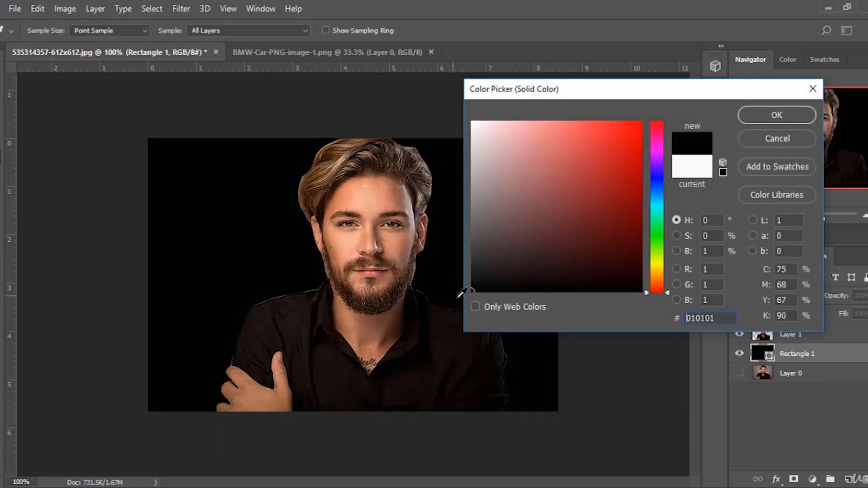
{"action": "left_click", "coordinate": [776, 118]}
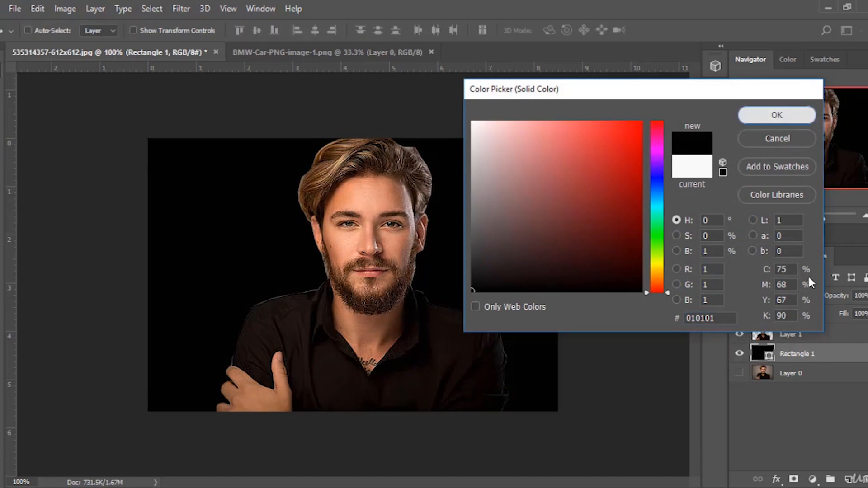
Open Layer 1's layer style and enable Outer Glow.
{"action": "right_click", "coordinate": [786, 337]}
{"action": "left_click", "coordinate": [570, 84]}
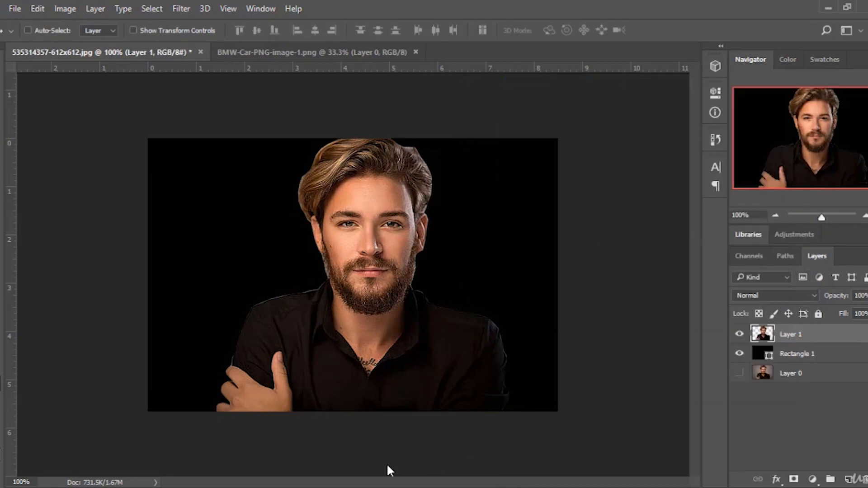
{"action": "left_click", "coordinate": [217, 387]}
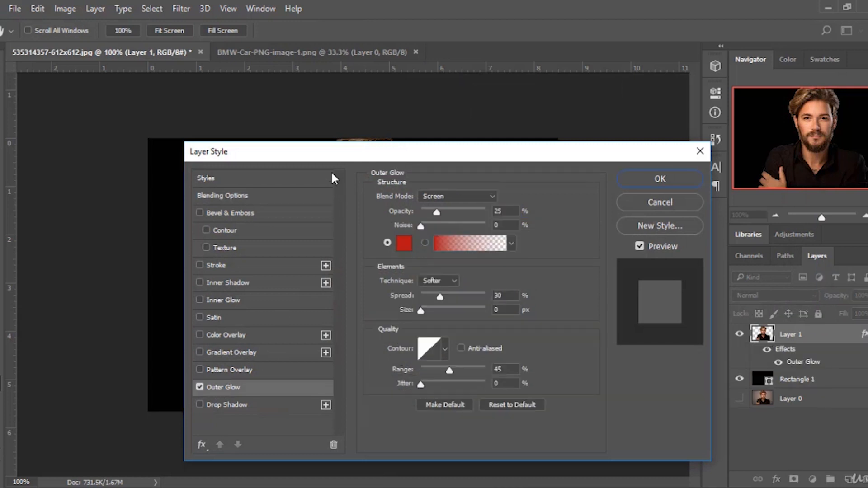
{"action": "left_click_drag", "start_coordinate": [313, 153], "coordinate": [607, 115]}
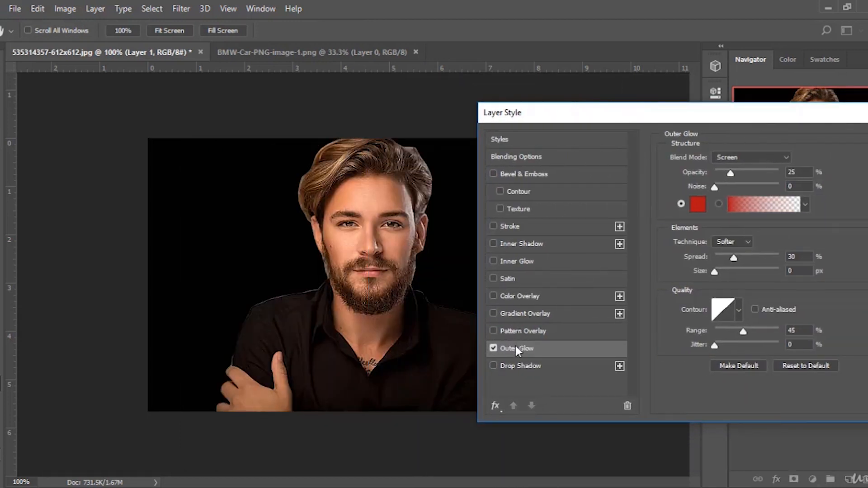
Set the outer glow color to a pale yellow, fafebf.
{"action": "left_click", "coordinate": [697, 204]}
{"action": "type", "text": "fdeaea"}
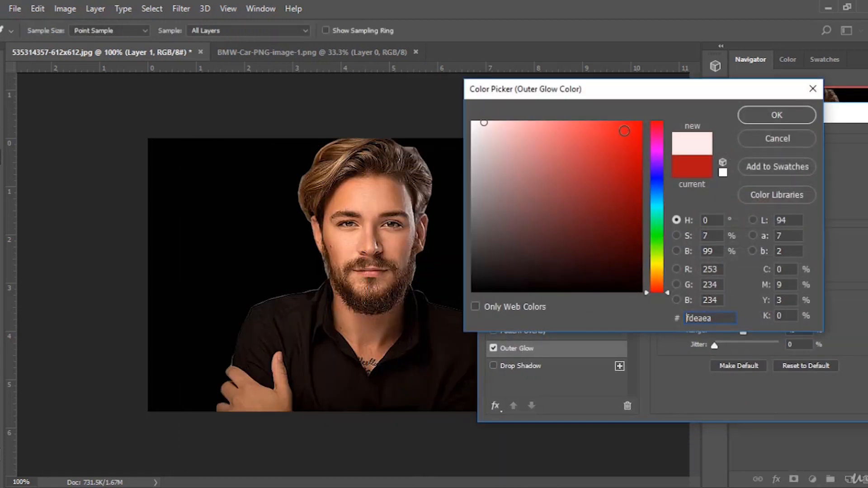
{"action": "left_click", "coordinate": [655, 263]}
{"action": "left_click", "coordinate": [498, 140]}
{"action": "left_click", "coordinate": [512, 122]}
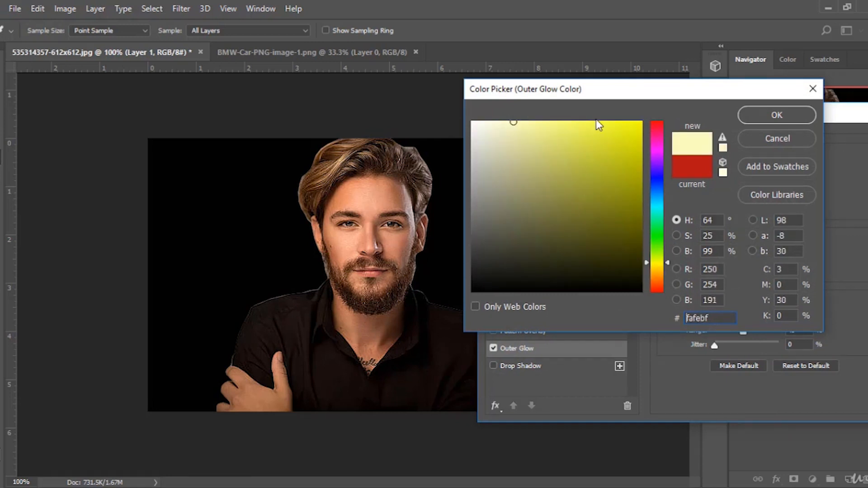
{"action": "left_click", "coordinate": [776, 114]}
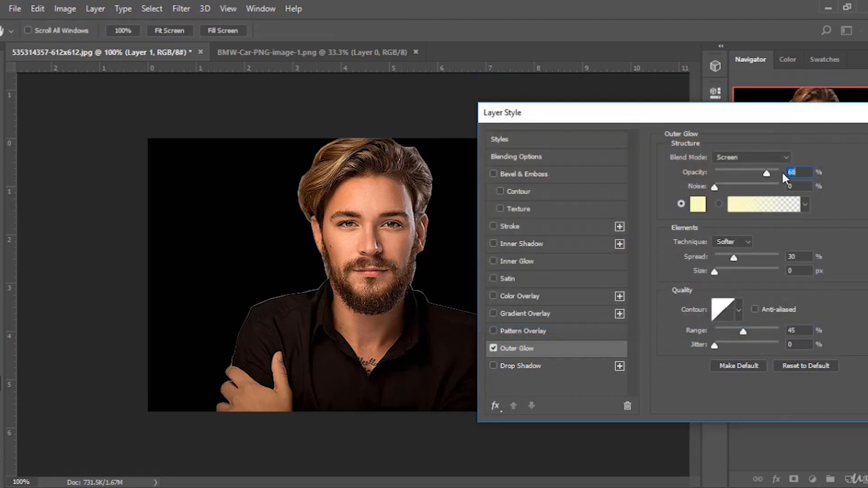
Adjust the outer glow to opacity 49%, noise 0%, spread 0%, size 70 px and range 51%.
{"action": "left_click_drag", "start_coordinate": [766, 173], "coordinate": [773, 173]}
{"action": "mouse_move", "coordinate": [715, 187]}
{"action": "left_mouse_down"}
{"action": "mouse_move", "coordinate": [739, 188]}
{"action": "mouse_move", "coordinate": [726, 187]}
{"action": "left_mouse_up"}
{"action": "left_click_drag", "start_coordinate": [715, 272], "coordinate": [702, 256]}
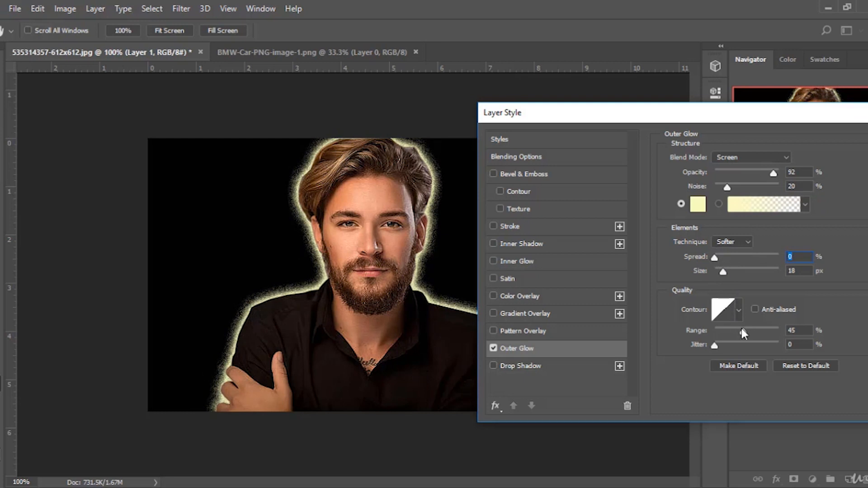
{"action": "mouse_move", "coordinate": [741, 331]}
{"action": "left_mouse_down"}
{"action": "mouse_move", "coordinate": [752, 330]}
{"action": "mouse_move", "coordinate": [729, 330]}
{"action": "mouse_move", "coordinate": [747, 331]}
{"action": "left_mouse_up"}
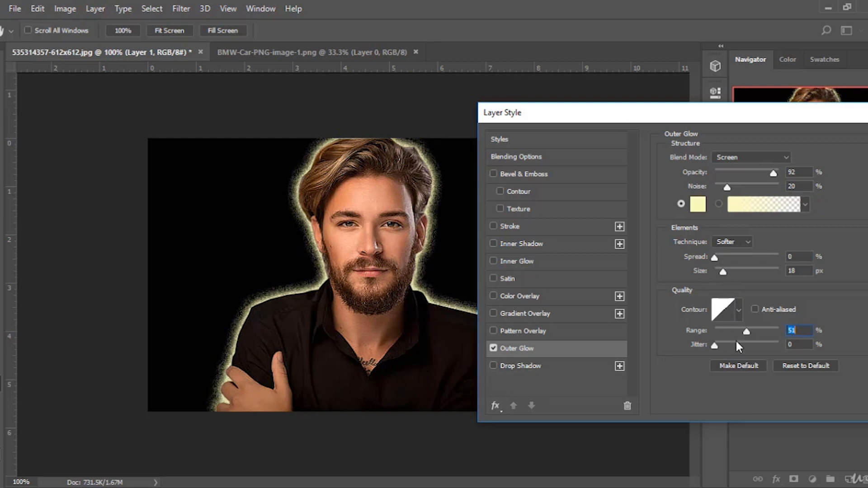
{"action": "mouse_move", "coordinate": [730, 270]}
{"action": "left_mouse_down"}
{"action": "mouse_move", "coordinate": [749, 271]}
{"action": "mouse_move", "coordinate": [726, 273]}
{"action": "left_mouse_up"}
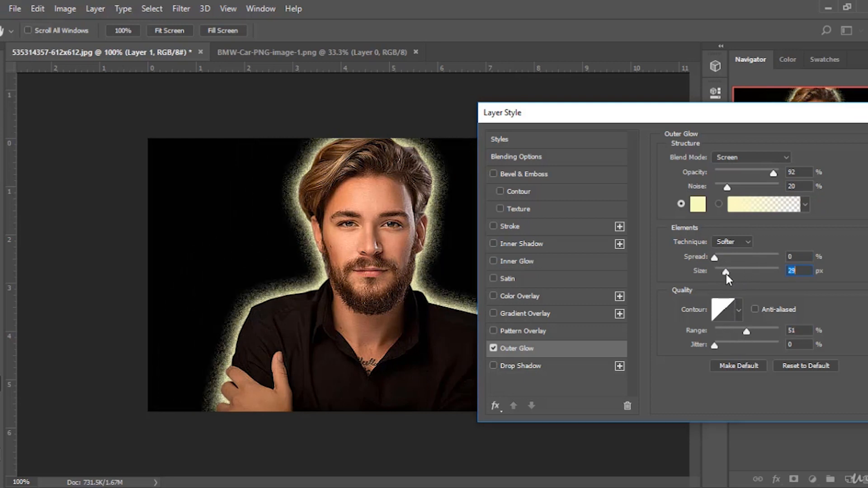
{"action": "left_click_drag", "start_coordinate": [727, 187], "coordinate": [707, 195]}
{"action": "left_click_drag", "start_coordinate": [770, 173], "coordinate": [745, 174]}
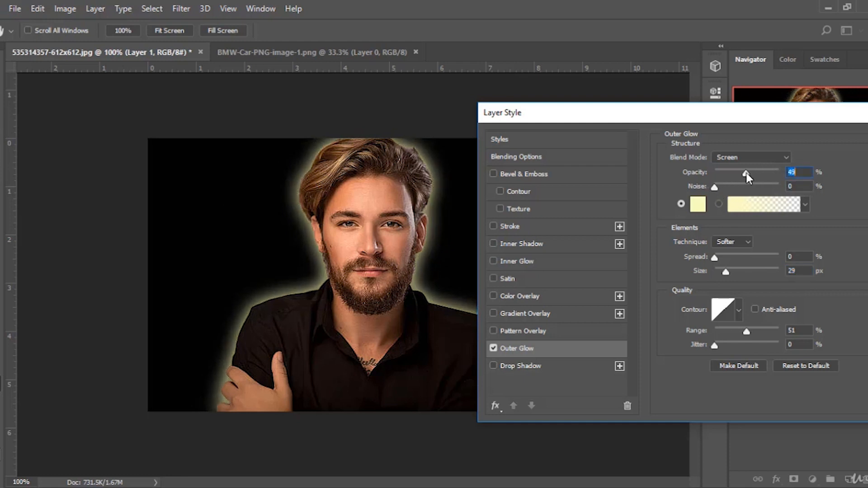
{"action": "left_click_drag", "start_coordinate": [714, 258], "coordinate": [735, 272]}
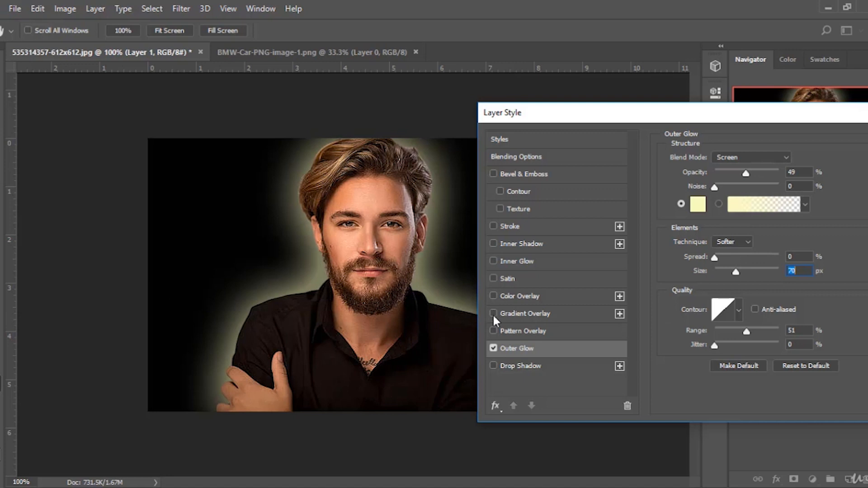
Disable the outer glow and close the Layer Style dialog.
{"action": "left_click", "coordinate": [494, 347]}
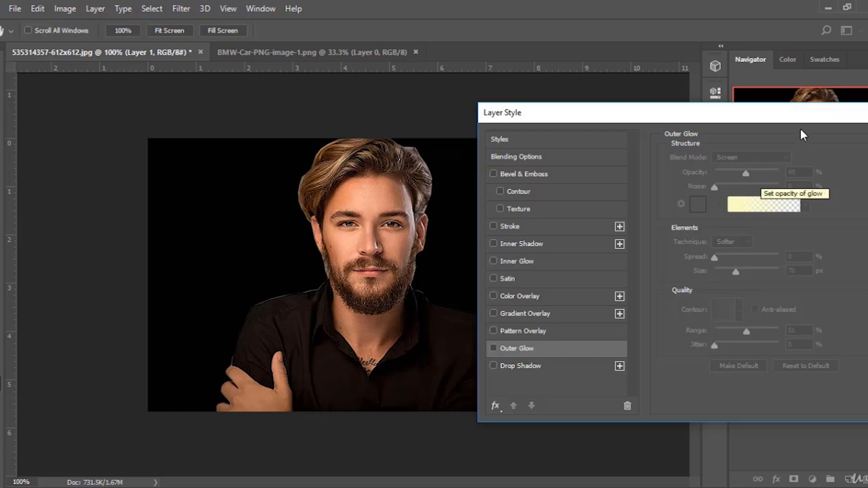
{"action": "left_click_drag", "start_coordinate": [806, 114], "coordinate": [694, 131]}
{"action": "left_click", "coordinate": [841, 180]}
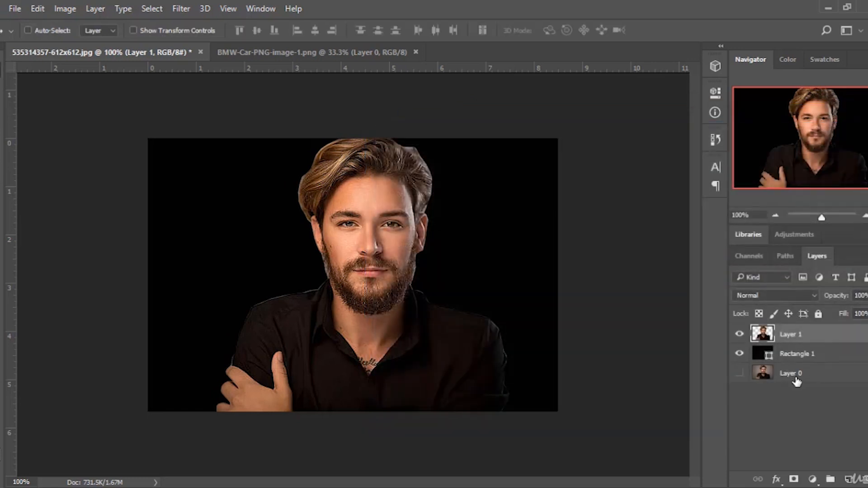
Set the background rectangle's fill color back to ffffff.
{"action": "double_click", "coordinate": [762, 353]}
{"action": "type", "text": "ffffff"}
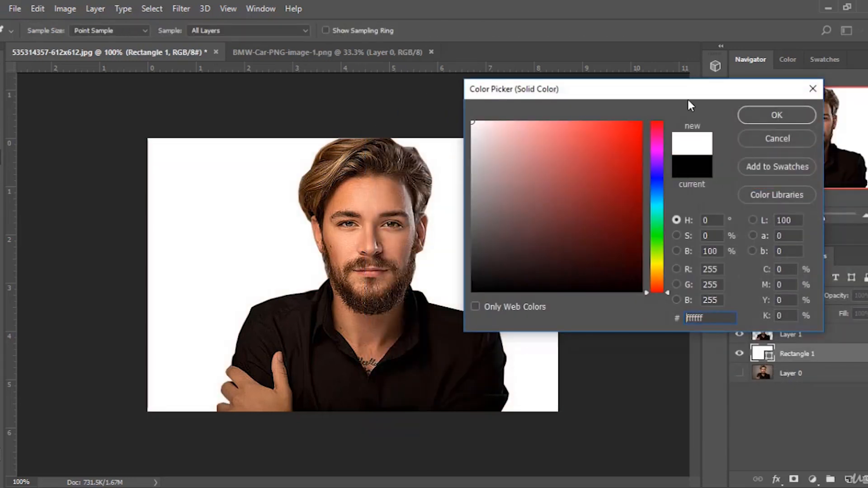
{"action": "left_click", "coordinate": [777, 115]}
Open Layer 1's blending options and enable Drop Shadow.
{"action": "left_click", "coordinate": [808, 334]}
{"action": "right_click", "coordinate": [813, 335]}
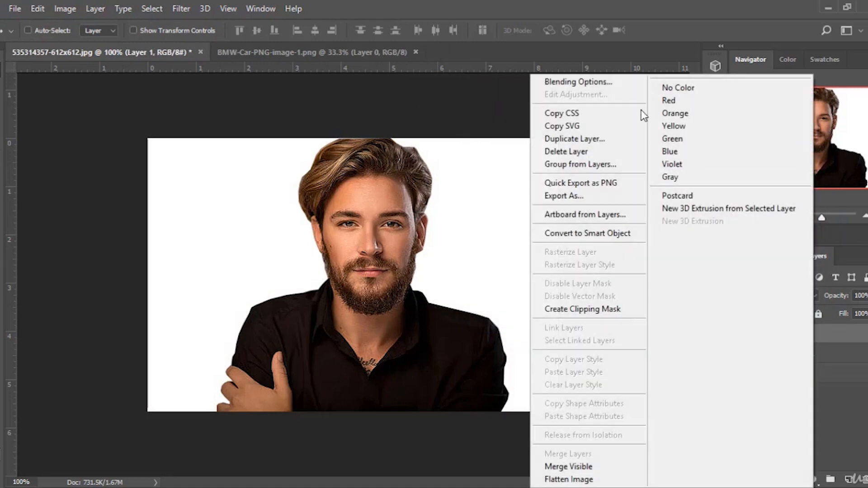
{"action": "left_click", "coordinate": [604, 86]}
{"action": "left_click_drag", "start_coordinate": [371, 61], "coordinate": [651, 61]}
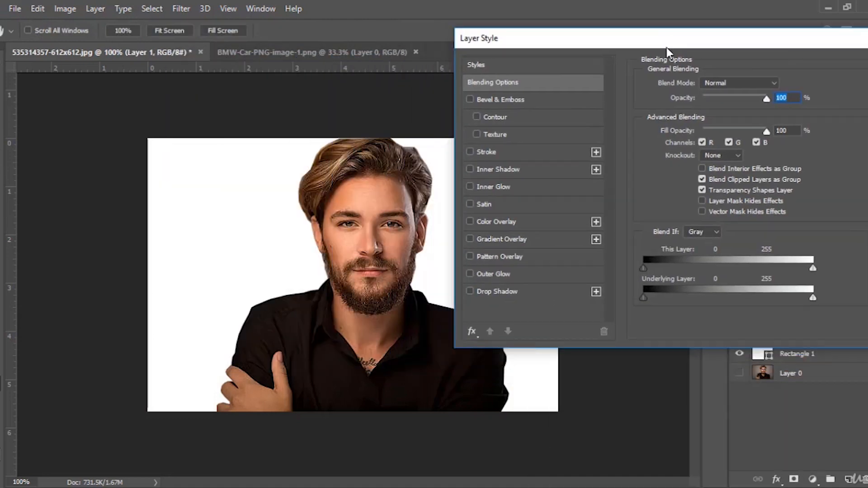
{"action": "left_click", "coordinate": [469, 291]}
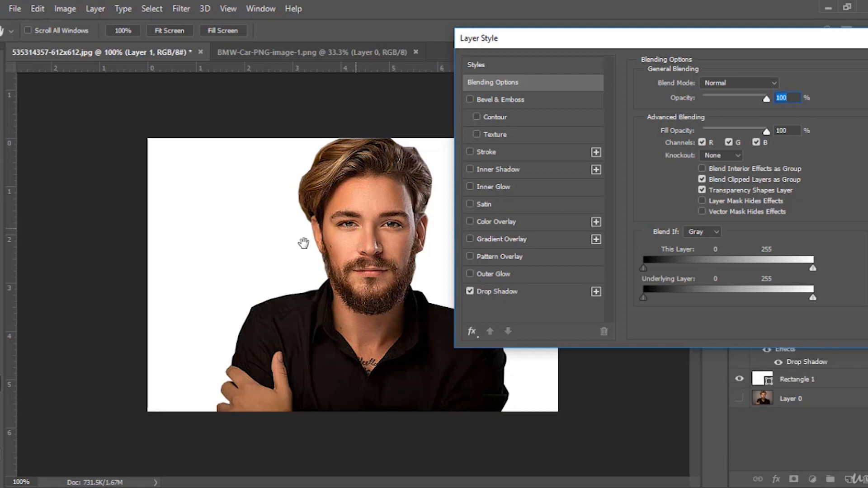
{"action": "left_click", "coordinate": [503, 291]}
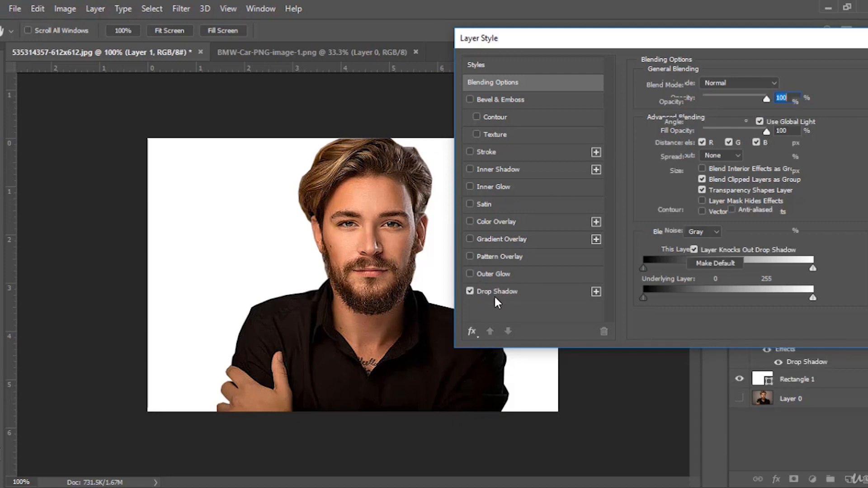
Try a drop shadow with angle 3°, distance 34 px, opacity 34% and spread 19%, then cancel the dialog.
{"action": "mouse_move", "coordinate": [357, 264]}
{"action": "left_mouse_down"}
{"action": "mouse_move", "coordinate": [316, 262]}
{"action": "mouse_move", "coordinate": [349, 248]}
{"action": "mouse_move", "coordinate": [346, 259]}
{"action": "left_mouse_up"}
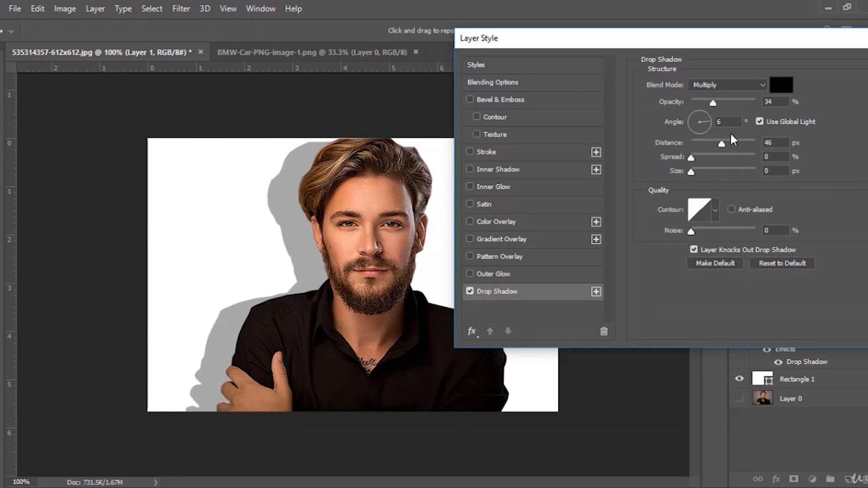
{"action": "mouse_move", "coordinate": [722, 144]}
{"action": "left_mouse_down"}
{"action": "mouse_move", "coordinate": [695, 148]}
{"action": "mouse_move", "coordinate": [738, 144]}
{"action": "left_mouse_up"}
{"action": "left_click", "coordinate": [718, 101]}
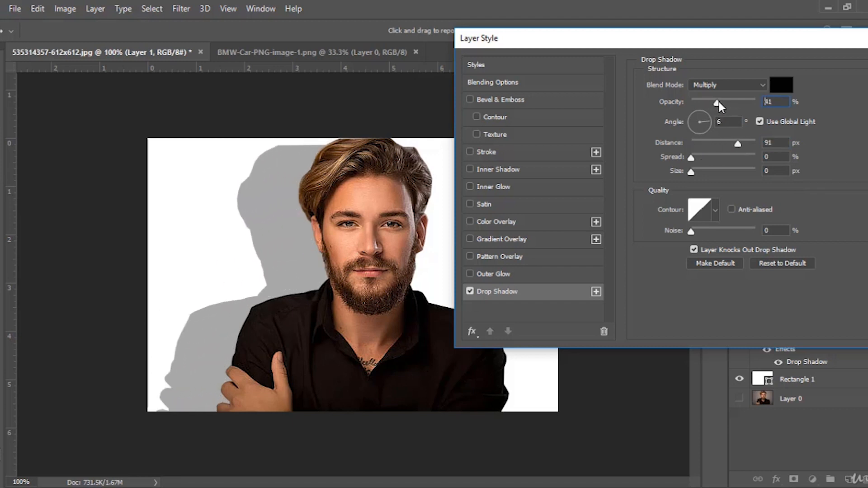
{"action": "mouse_move", "coordinate": [718, 101]}
{"action": "left_mouse_down"}
{"action": "mouse_move", "coordinate": [751, 103]}
{"action": "mouse_move", "coordinate": [713, 105]}
{"action": "left_mouse_up"}
{"action": "left_click_drag", "start_coordinate": [691, 172], "coordinate": [703, 158]}
{"action": "mouse_move", "coordinate": [318, 269]}
{"action": "left_mouse_down"}
{"action": "mouse_move", "coordinate": [285, 260]}
{"action": "mouse_move", "coordinate": [279, 213]}
{"action": "mouse_move", "coordinate": [296, 213]}
{"action": "mouse_move", "coordinate": [312, 258]}
{"action": "left_mouse_up"}
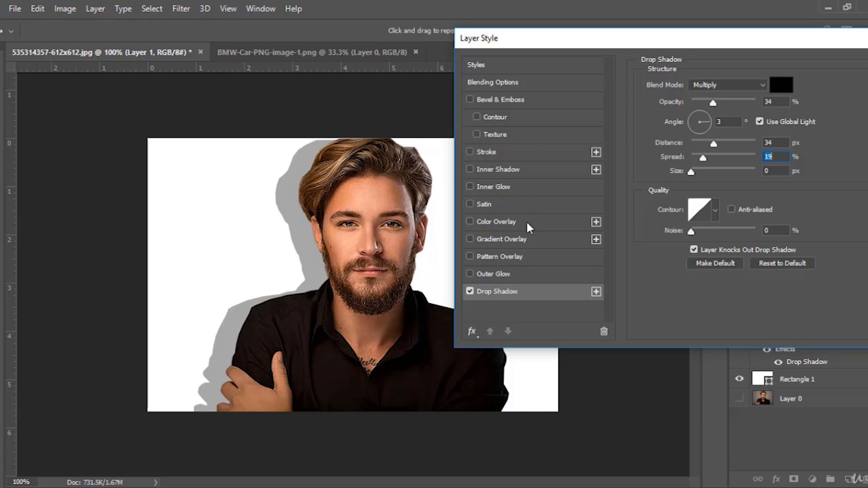
{"action": "left_click_drag", "start_coordinate": [815, 41], "coordinate": [677, 50]}
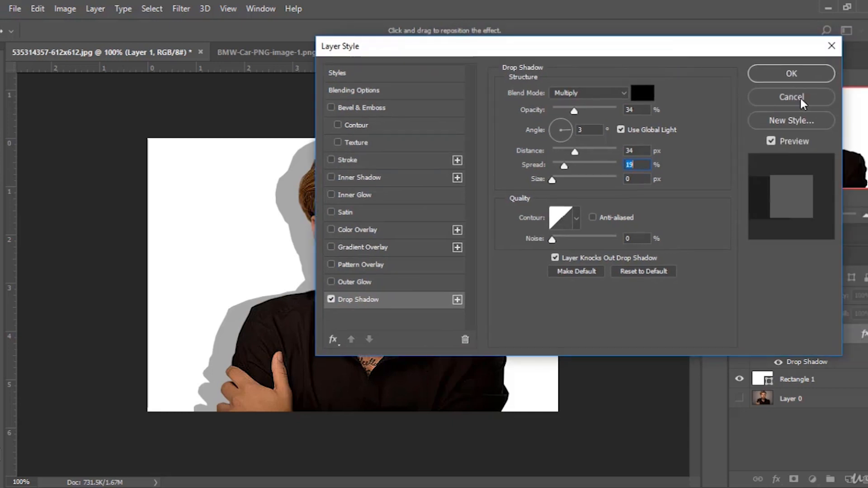
{"action": "left_click", "coordinate": [800, 99]}
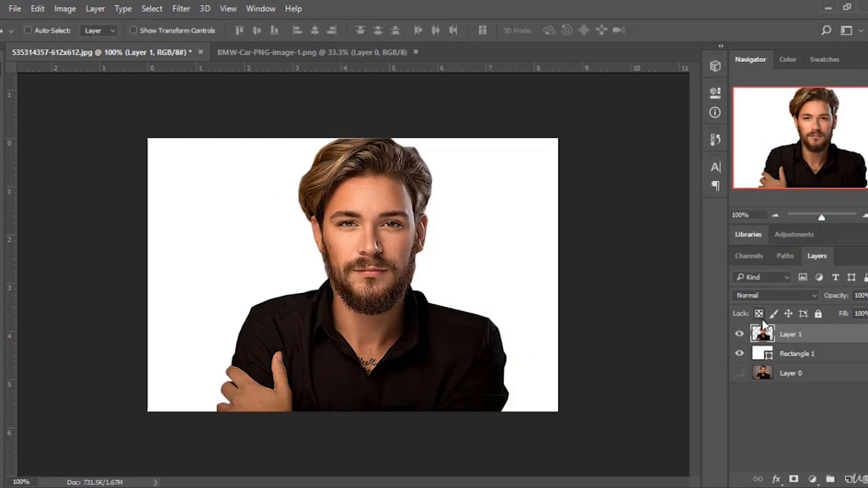
Open Layer 1's blending options, enable Bevel & Emboss, and cancel the dialog.
{"action": "right_click", "coordinate": [811, 334]}
{"action": "left_click", "coordinate": [583, 82]}
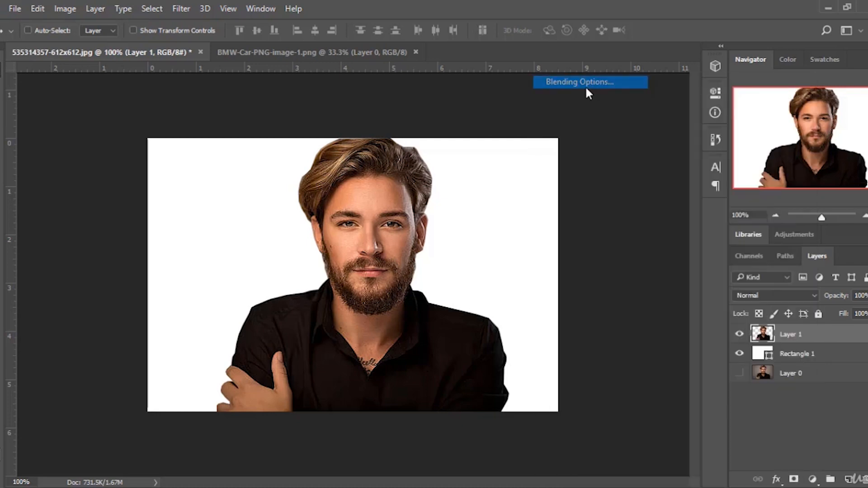
{"action": "left_click_drag", "start_coordinate": [581, 77], "coordinate": [619, 71]}
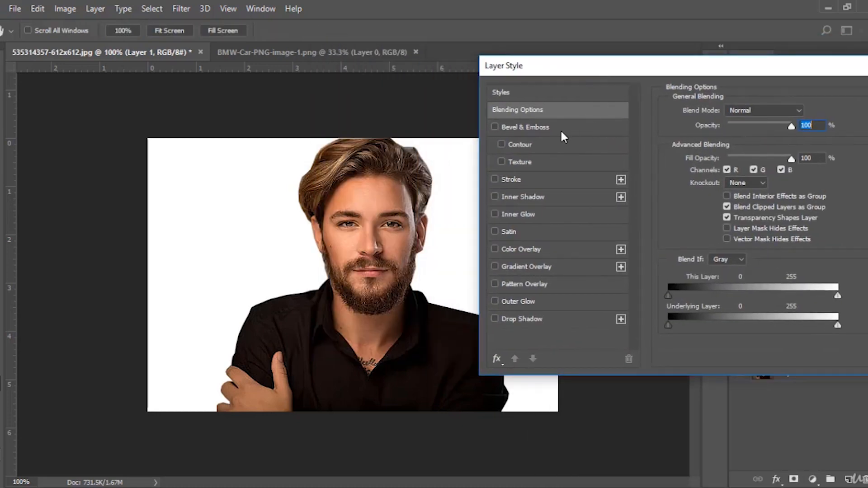
{"action": "left_click", "coordinate": [495, 127]}
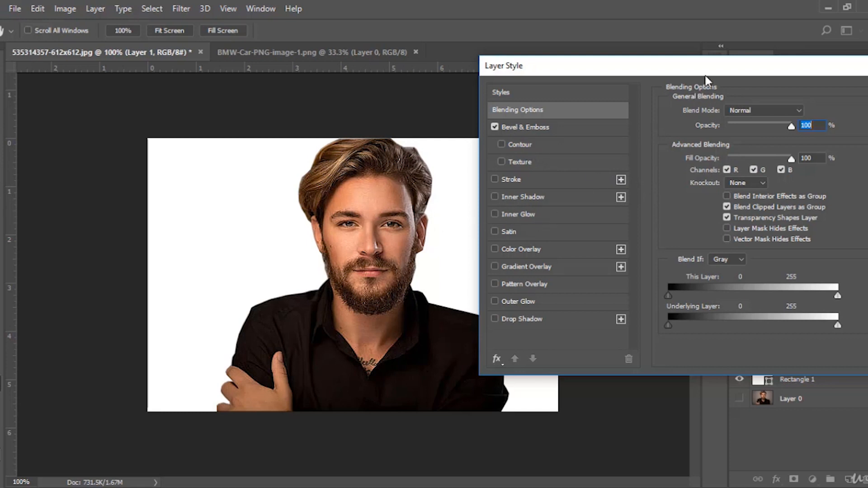
{"action": "left_click_drag", "start_coordinate": [709, 72], "coordinate": [555, 109]}
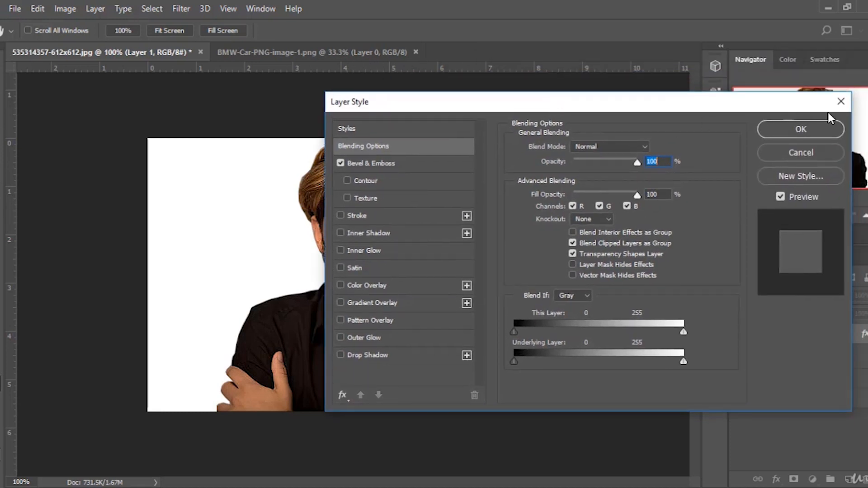
{"action": "left_click", "coordinate": [796, 151]}
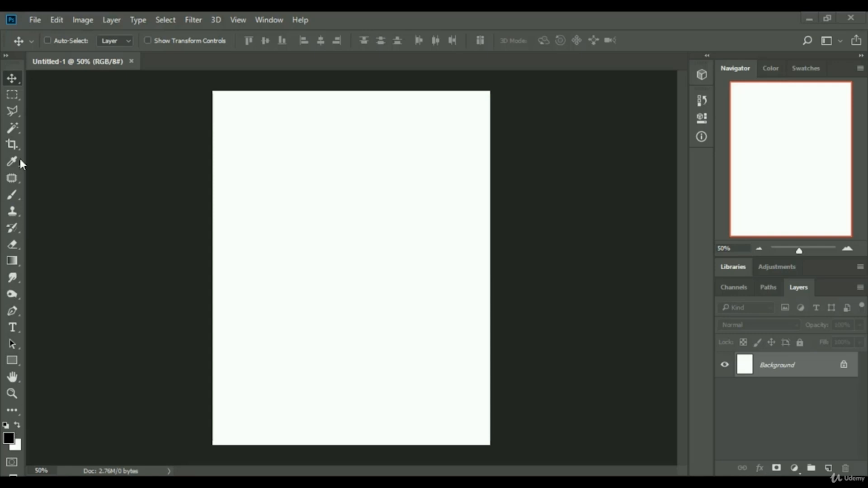
Create a text layer near the page's centre reading DESIGN and commit it.
{"action": "left_click", "coordinate": [13, 327]}
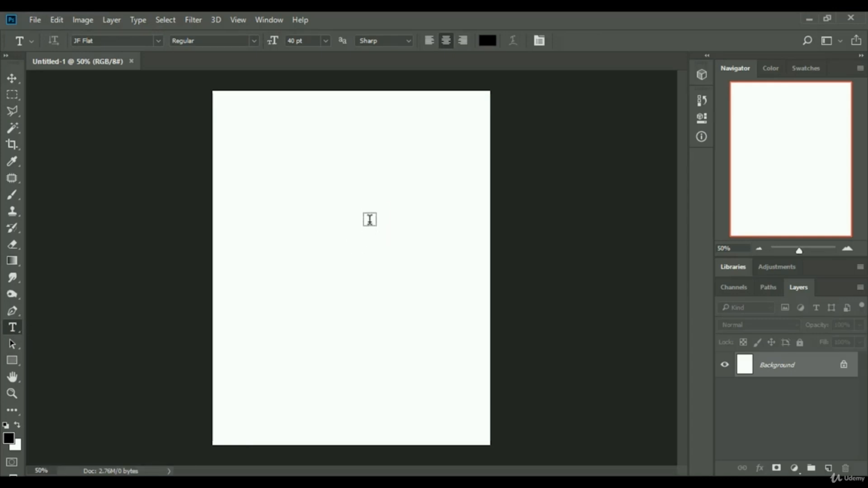
{"action": "left_click", "coordinate": [10, 79]}
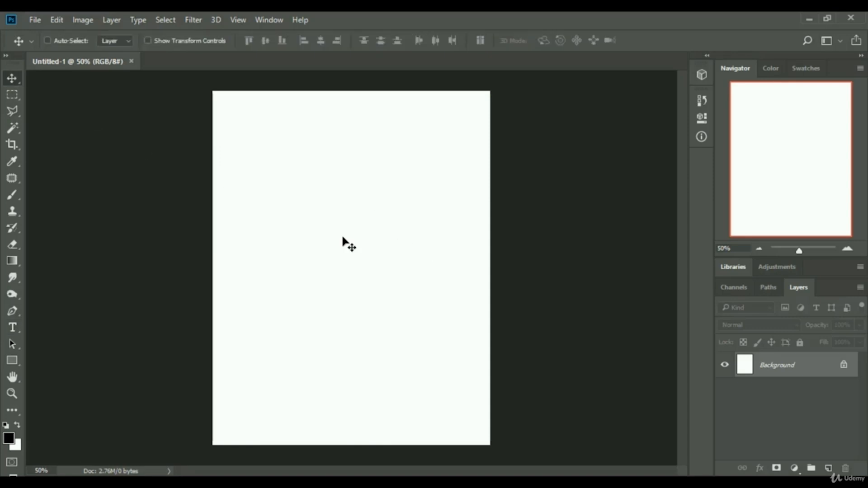
{"action": "left_click", "coordinate": [12, 327]}
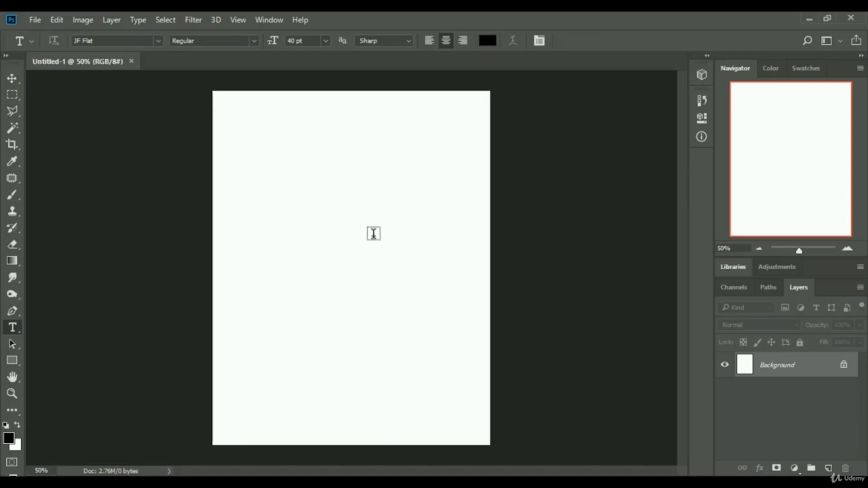
{"action": "left_click", "coordinate": [331, 236]}
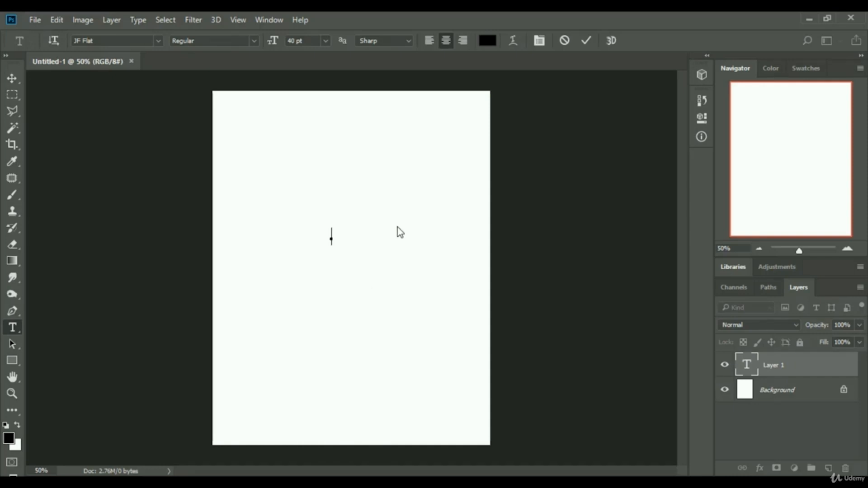
{"action": "type", "text": "DESIGN"}
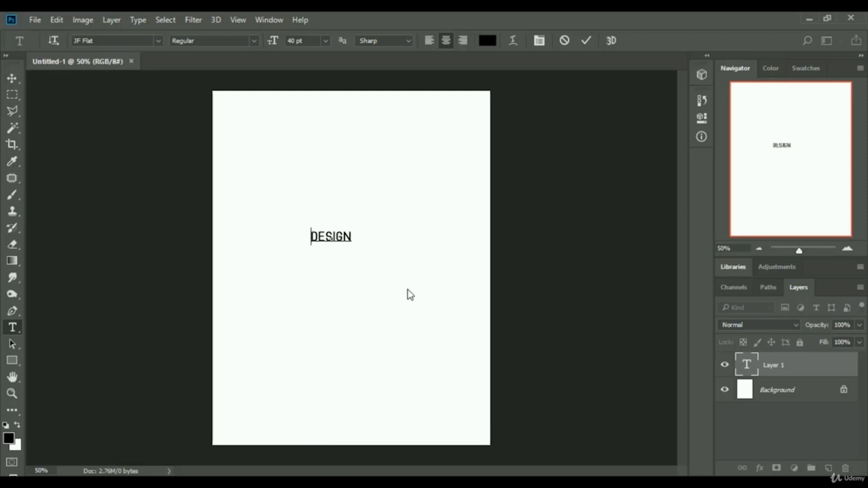
{"action": "left_click", "coordinate": [586, 41]}
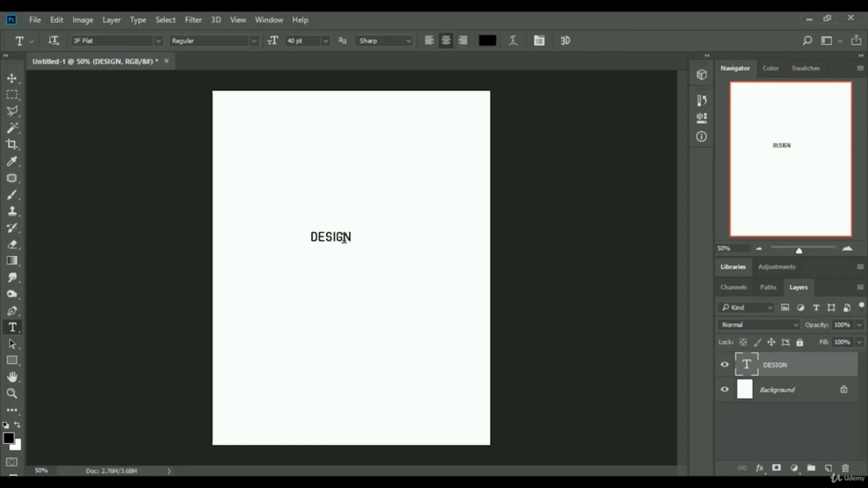
{"action": "left_click", "coordinate": [343, 238]}
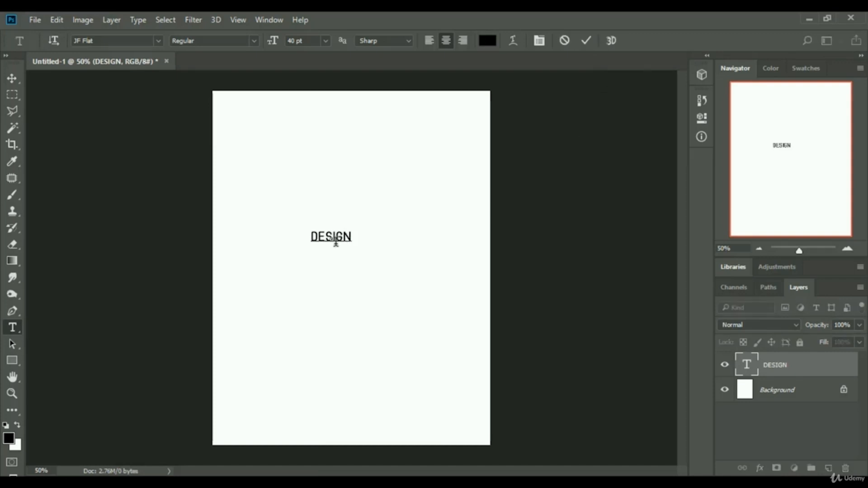
{"action": "left_click", "coordinate": [583, 42]}
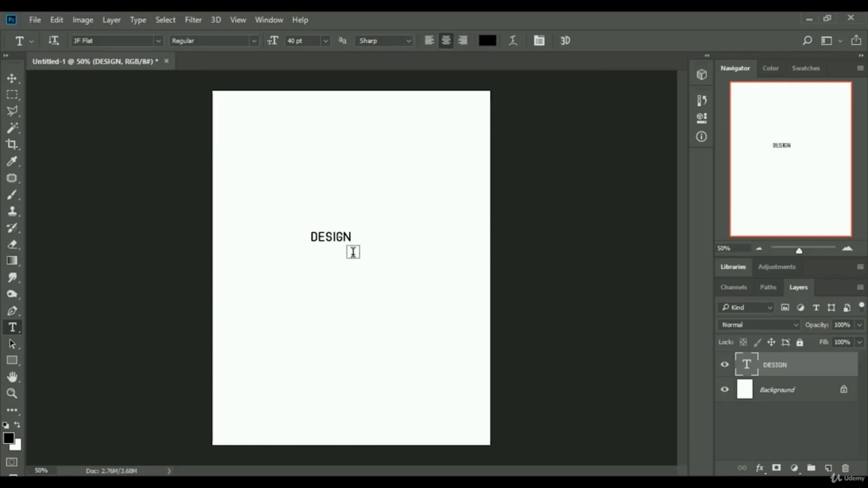
{"action": "left_click", "coordinate": [316, 235]}
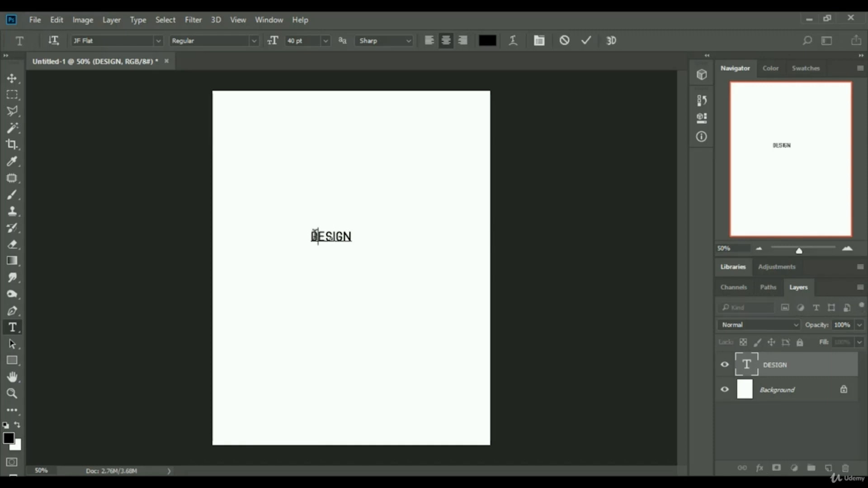
{"action": "left_click", "coordinate": [586, 40]}
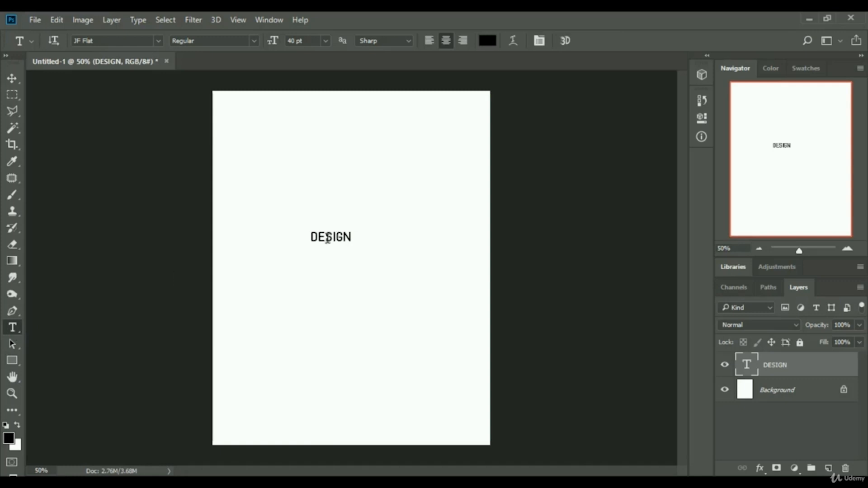
{"action": "left_click", "coordinate": [327, 236]}
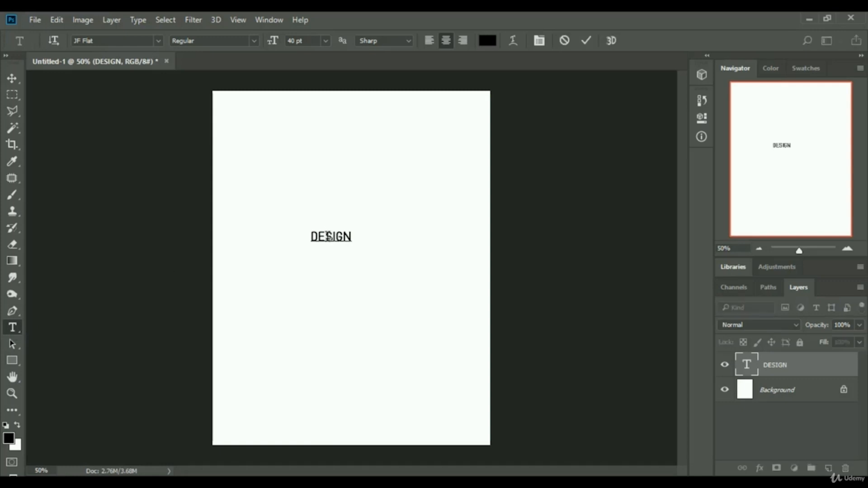
{"action": "left_click", "coordinate": [587, 40]}
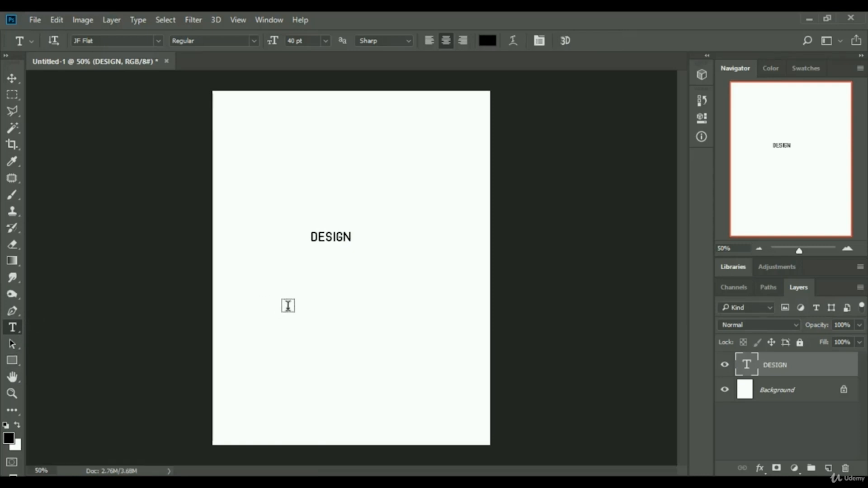
Select all of the DESIGN text and set its font size to 150 pt.
{"action": "left_click", "coordinate": [331, 235]}
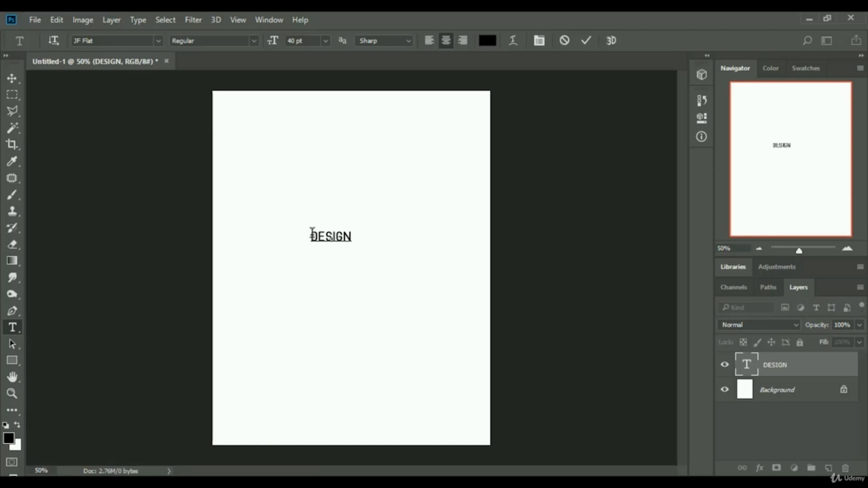
{"action": "left_click_drag", "start_coordinate": [312, 235], "coordinate": [362, 240]}
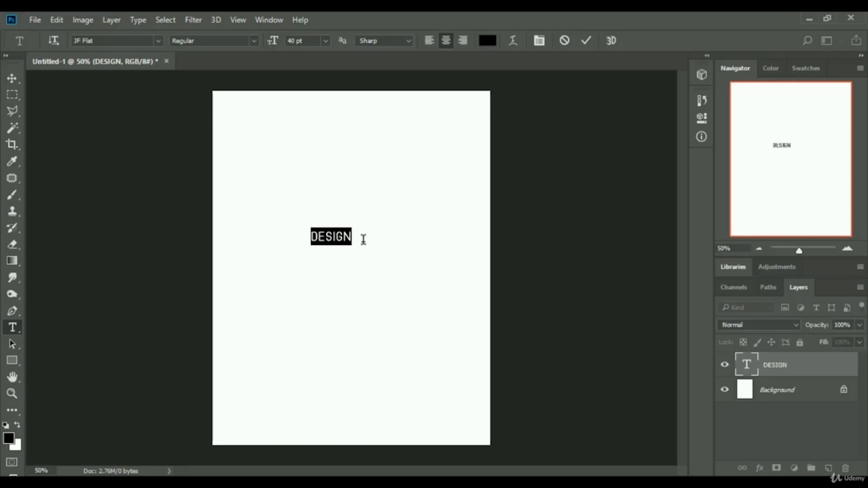
{"action": "left_click", "coordinate": [317, 235]}
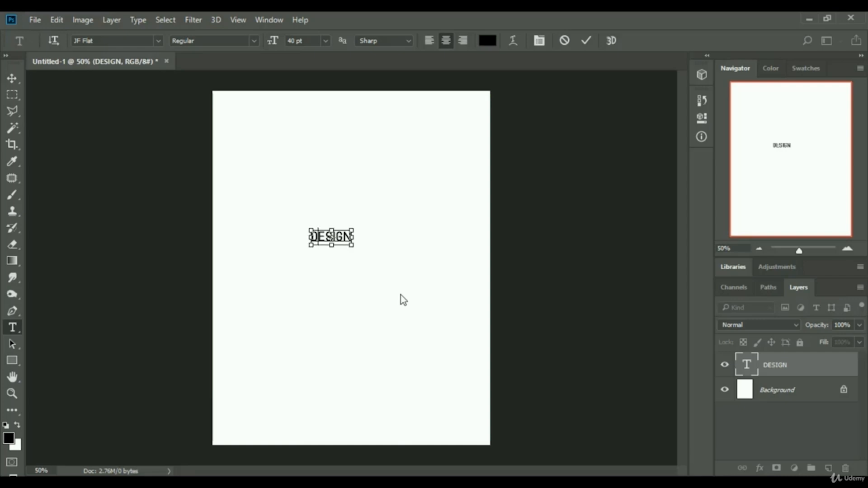
{"action": "key", "text": "ctrl+a"}
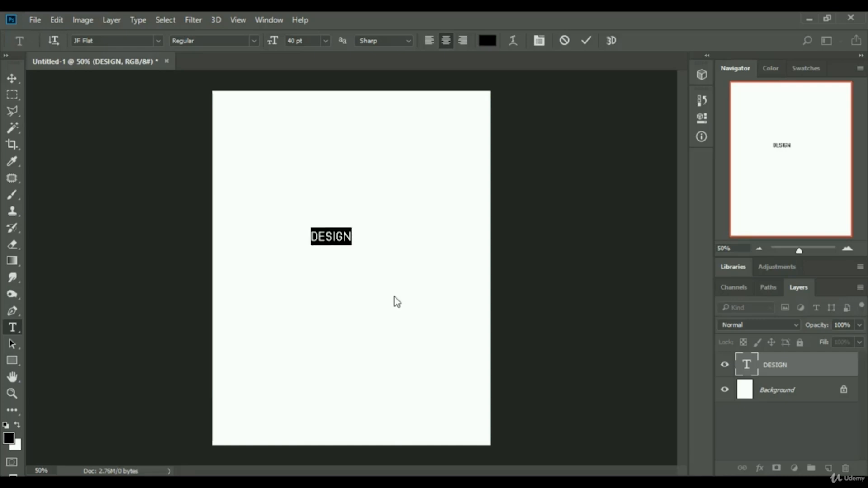
{"action": "left_click", "coordinate": [335, 237]}
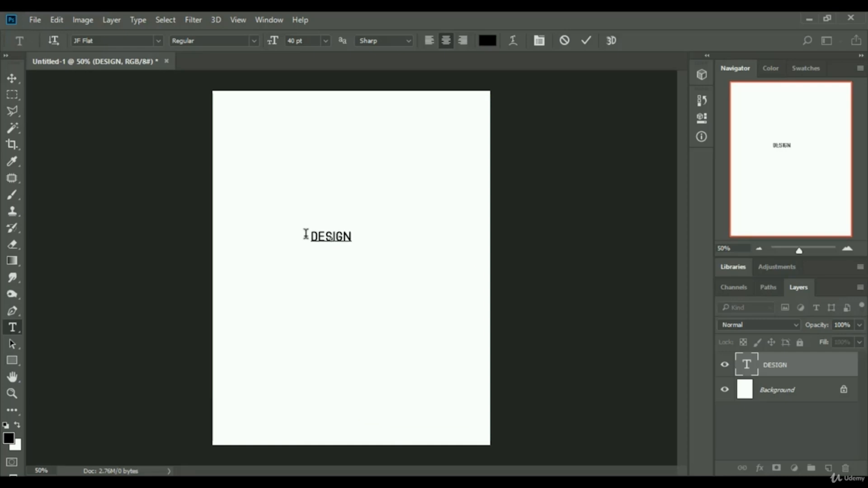
{"action": "left_click_drag", "start_coordinate": [353, 238], "coordinate": [350, 239]}
{"action": "left_click", "coordinate": [308, 232]}
{"action": "double_click", "coordinate": [310, 232]}
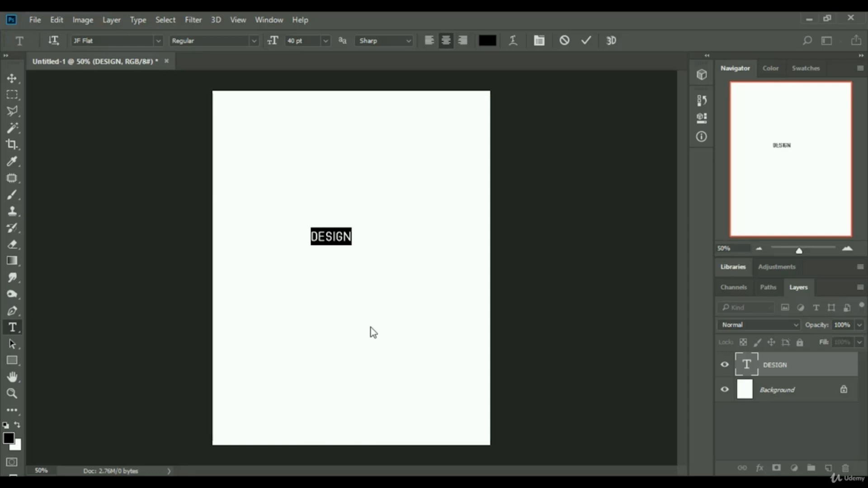
{"action": "left_click", "coordinate": [302, 41]}
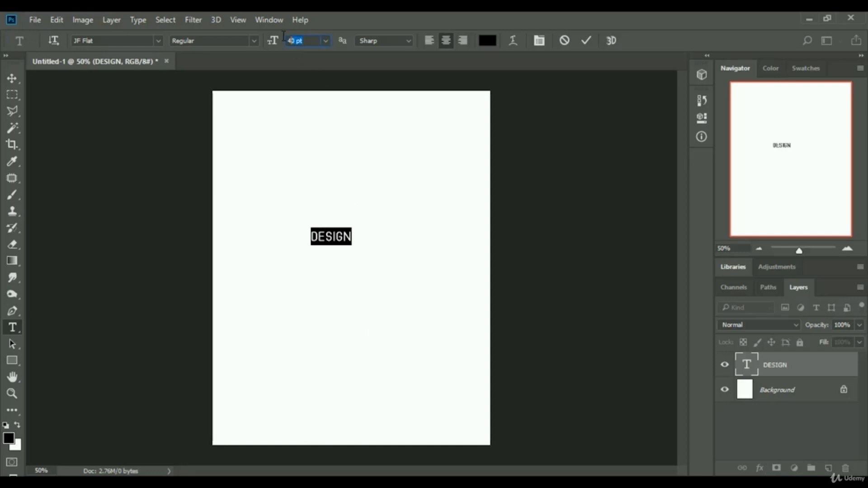
{"action": "left_click", "coordinate": [325, 40]}
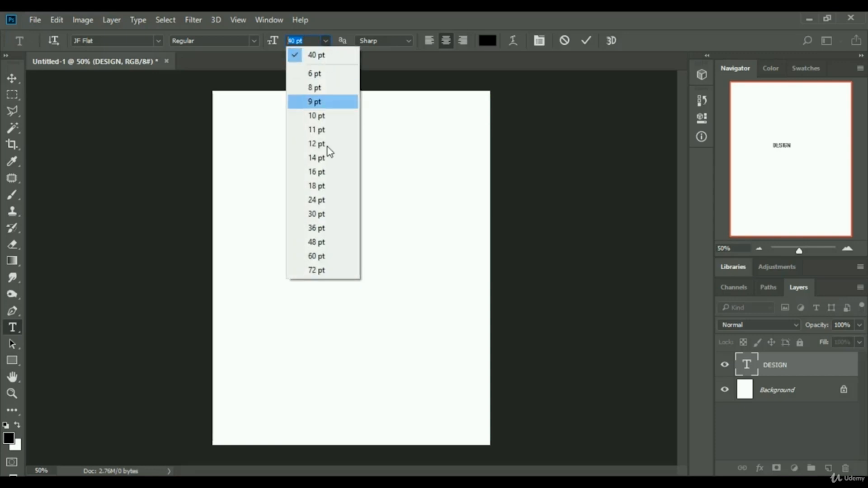
{"action": "left_click", "coordinate": [320, 270]}
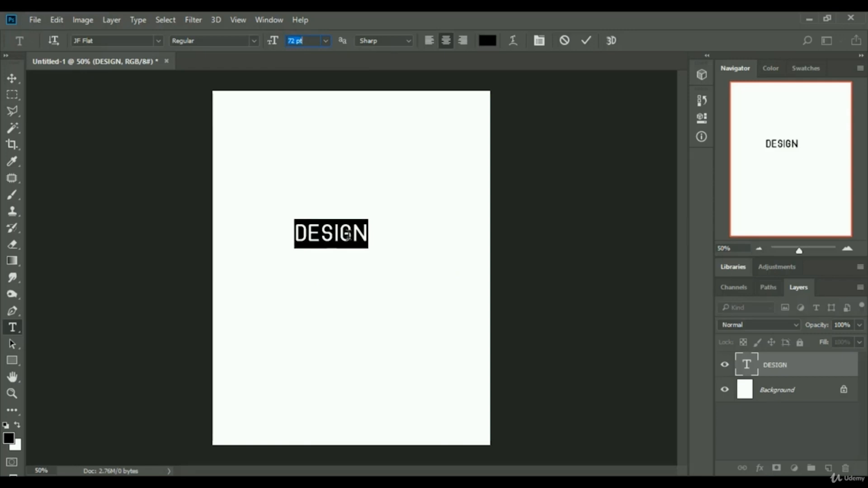
{"action": "left_click", "coordinate": [324, 39]}
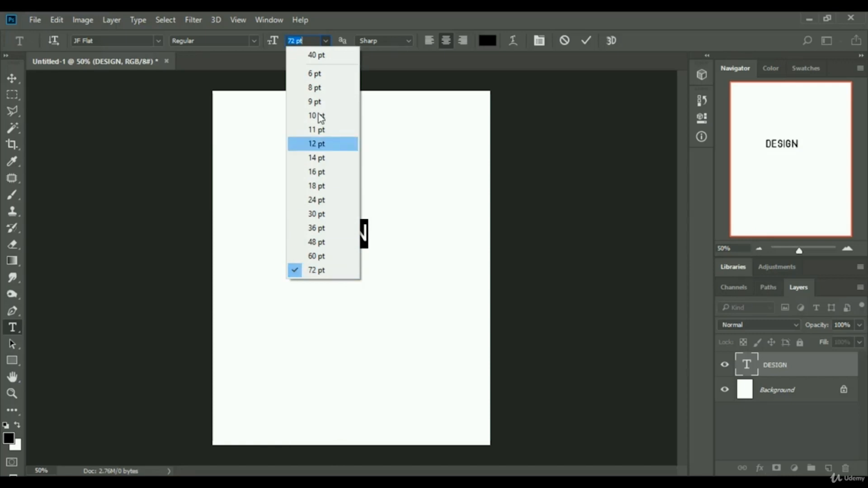
{"action": "left_click", "coordinate": [307, 40]}
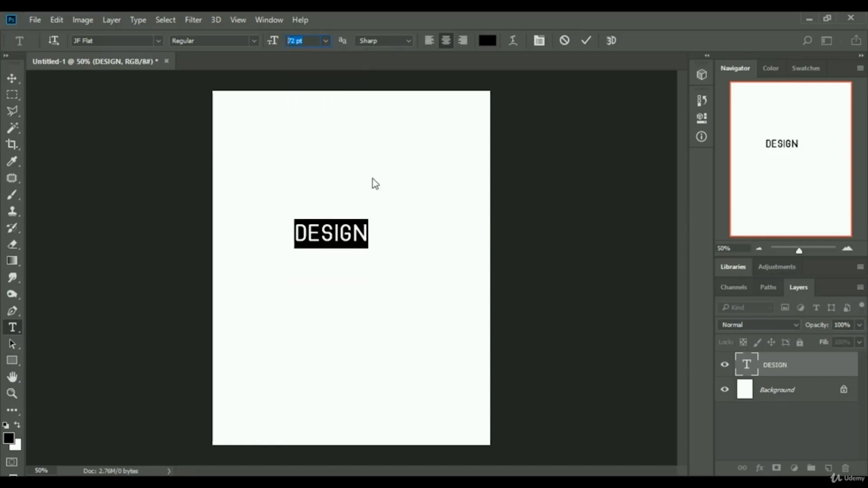
{"action": "type", "text": "150"}
{"action": "key", "text": "Return"}
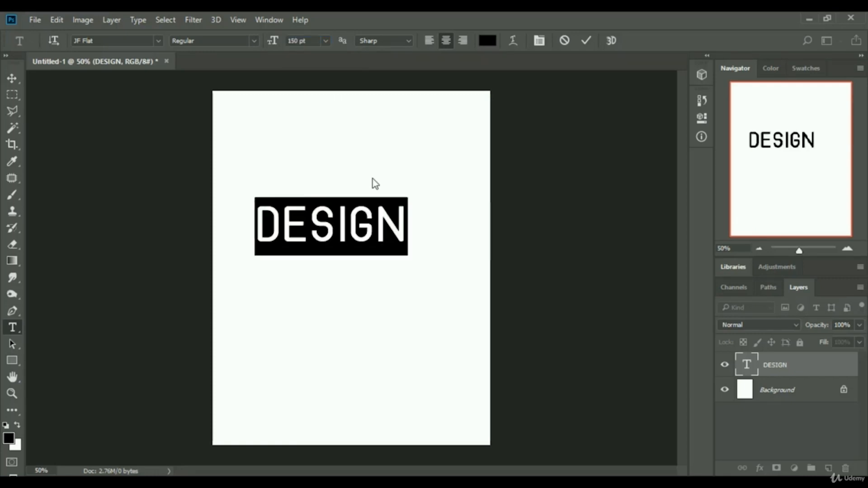
Move the DESIGN text down to the middle of the page and commit the edit.
{"action": "left_click", "coordinate": [351, 230]}
{"action": "left_click_drag", "start_coordinate": [352, 297], "coordinate": [373, 312]}
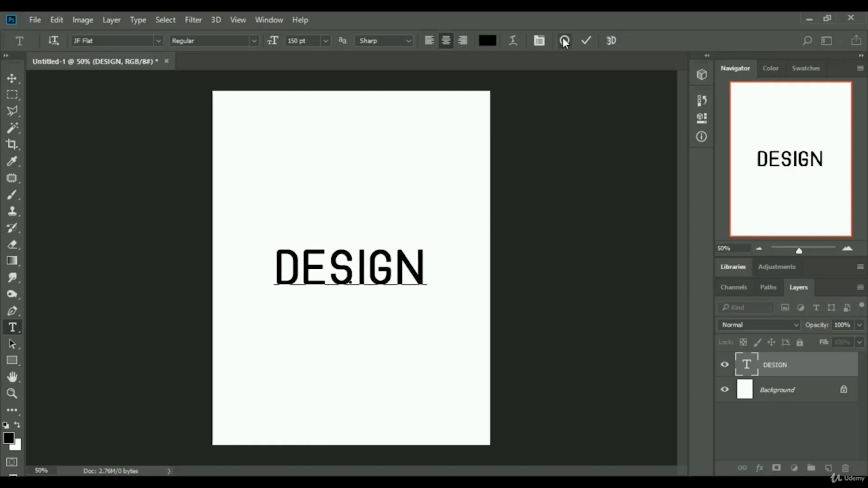
{"action": "left_click", "coordinate": [585, 40]}
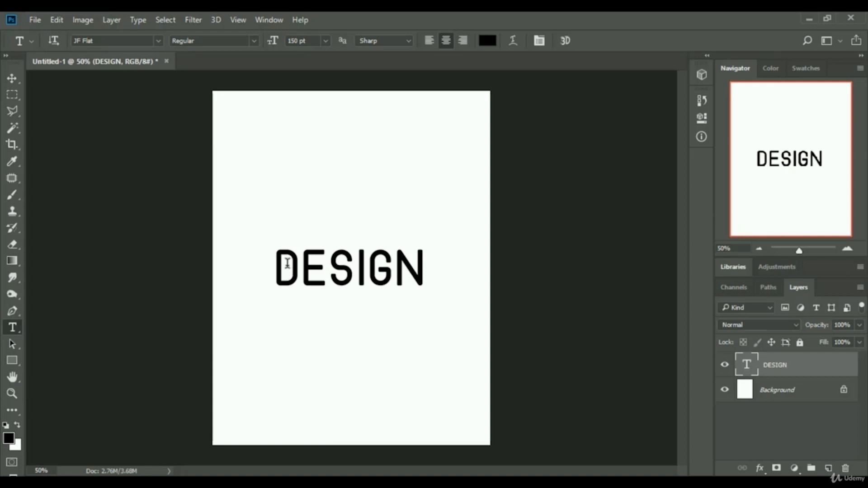
Select the DESIGN text, color it red e90d0d, and commit the edit.
{"action": "left_click", "coordinate": [301, 263]}
{"action": "left_click_drag", "start_coordinate": [274, 263], "coordinate": [448, 264]}
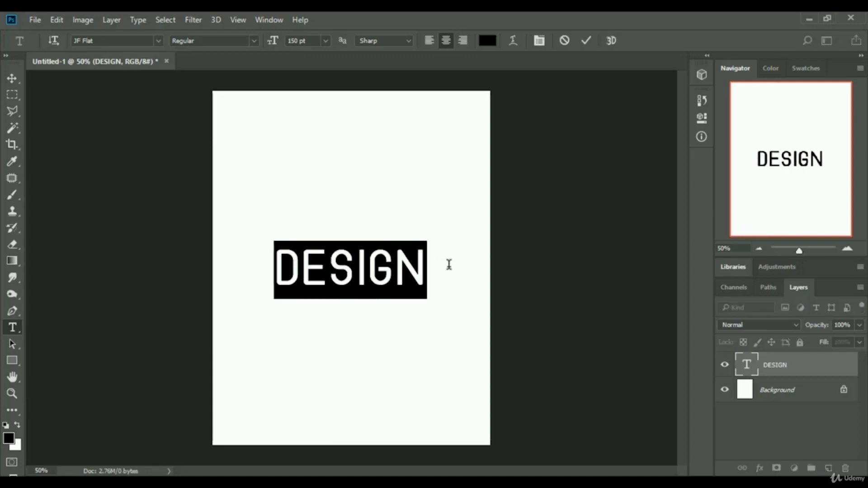
{"action": "left_click", "coordinate": [8, 438]}
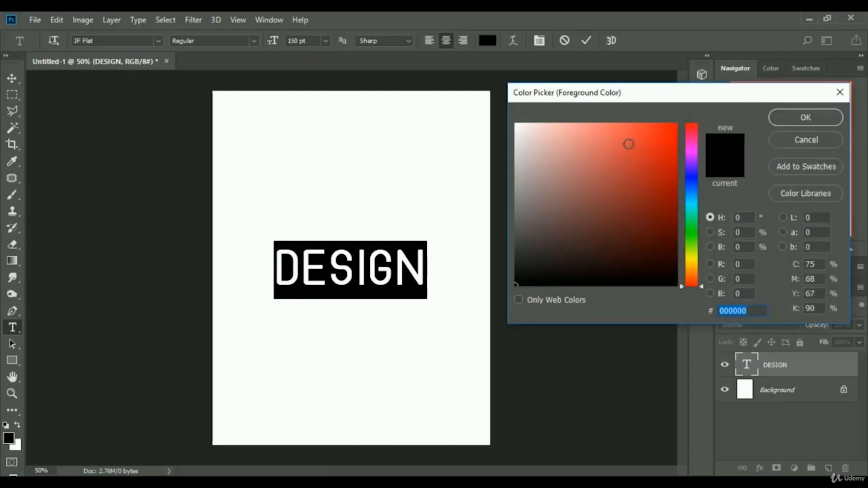
{"action": "left_click", "coordinate": [633, 143]}
{"action": "left_click", "coordinate": [667, 140]}
{"action": "left_click", "coordinate": [645, 179]}
{"action": "left_click", "coordinate": [668, 137]}
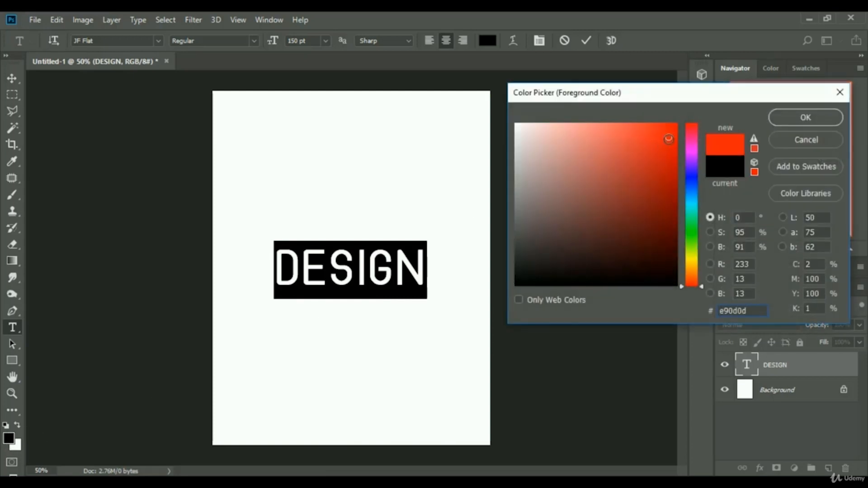
{"action": "left_click", "coordinate": [806, 118]}
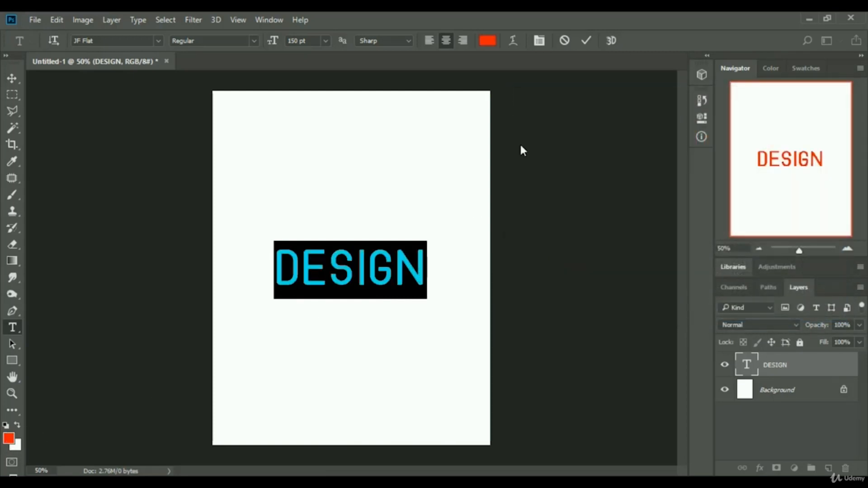
{"action": "left_click", "coordinate": [585, 41]}
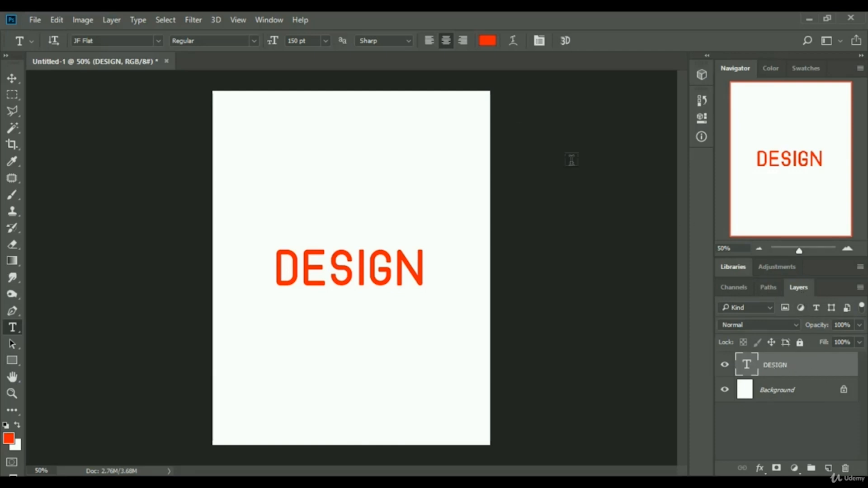
{"action": "left_click", "coordinate": [265, 19]}
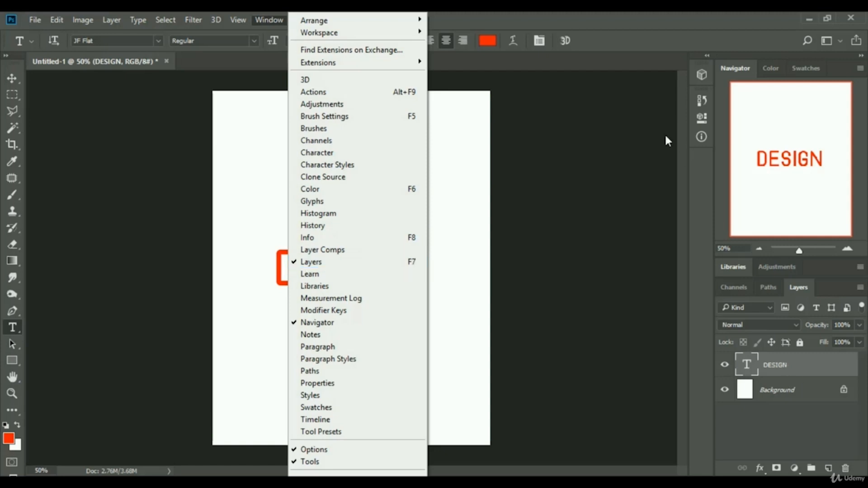
{"action": "left_click", "coordinate": [599, 25]}
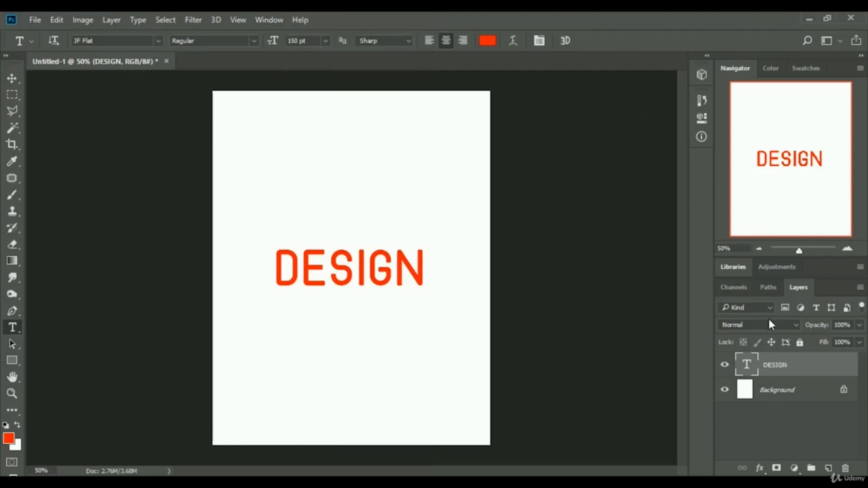
Open the DESIGN layer's blending options and reposition the Layer Style dialog beside the text.
{"action": "right_click", "coordinate": [787, 369]}
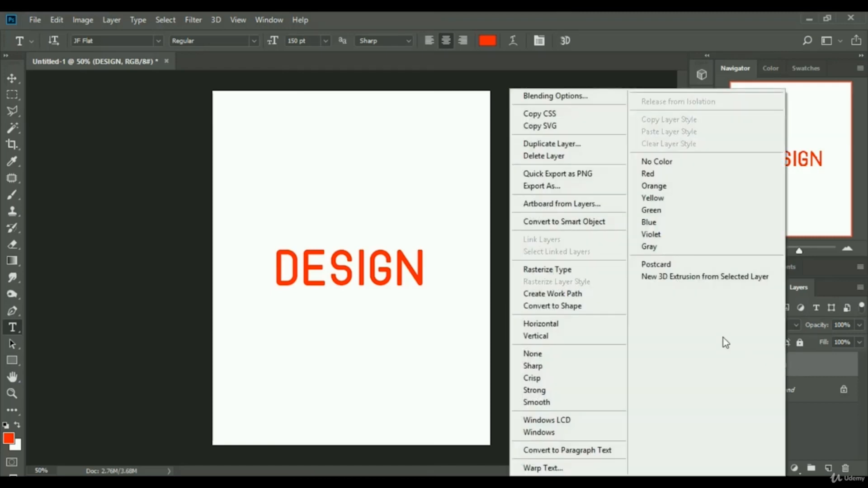
{"action": "left_click", "coordinate": [551, 96]}
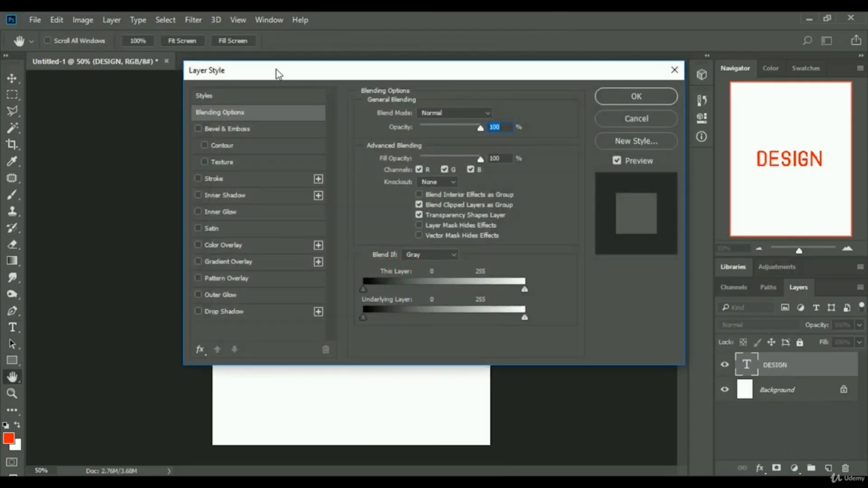
{"action": "left_click_drag", "start_coordinate": [279, 74], "coordinate": [550, 84]}
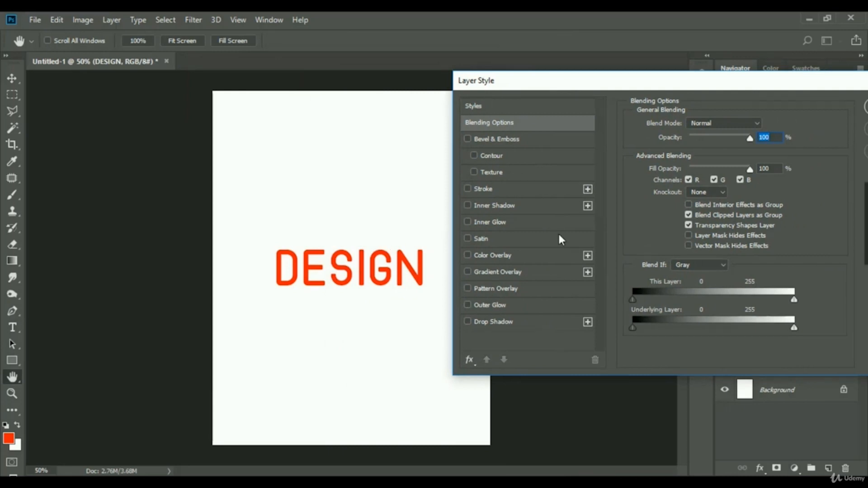
Add a Color Overlay effect to the DESIGN layer using the blue color 331ff2.
{"action": "left_click", "coordinate": [467, 256]}
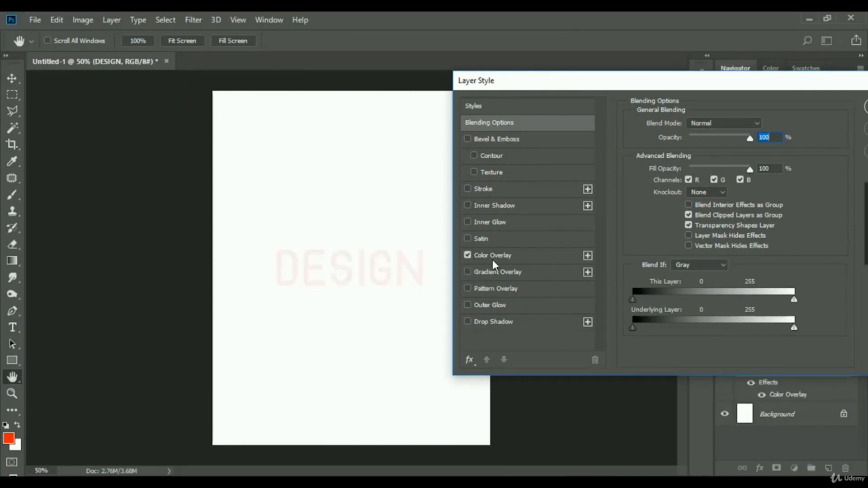
{"action": "left_click", "coordinate": [522, 257]}
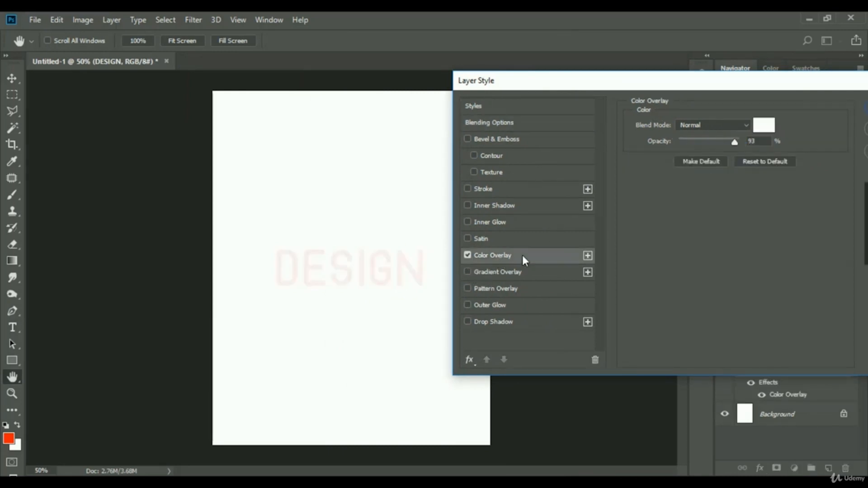
{"action": "left_click", "coordinate": [763, 126]}
{"action": "left_click", "coordinate": [653, 153]}
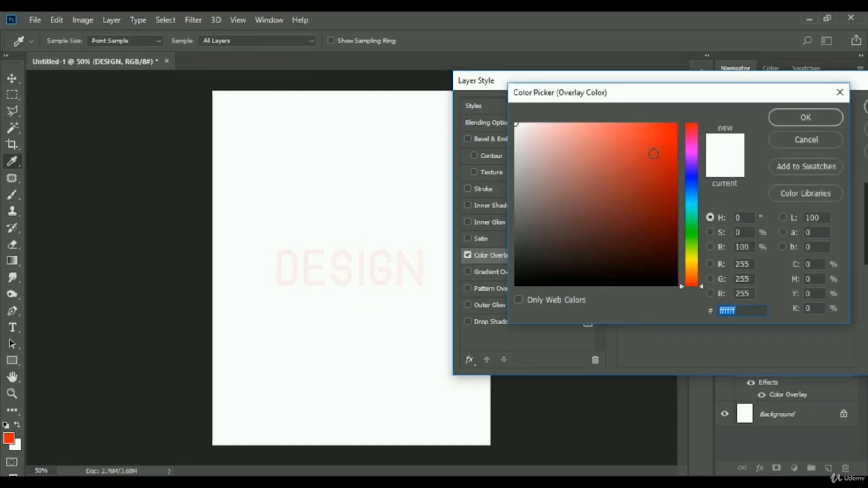
{"action": "left_click_drag", "start_coordinate": [690, 192], "coordinate": [689, 204]}
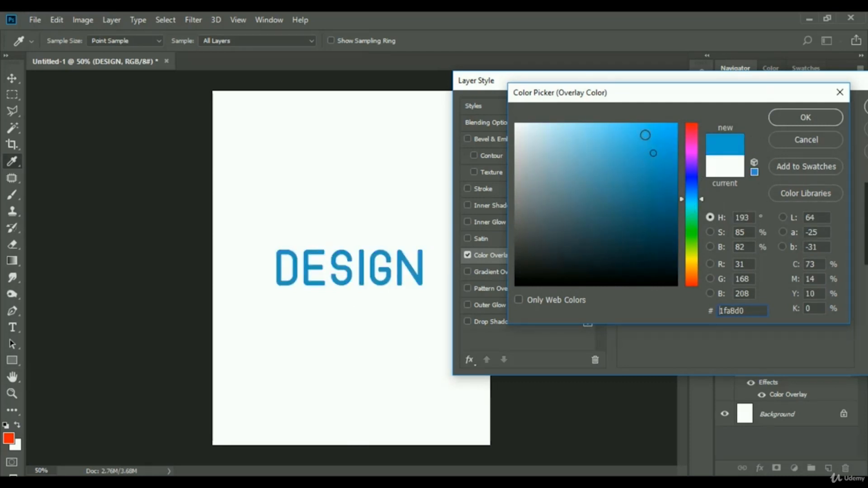
{"action": "left_click", "coordinate": [631, 135]}
{"action": "left_click", "coordinate": [636, 176]}
{"action": "left_click", "coordinate": [664, 147]}
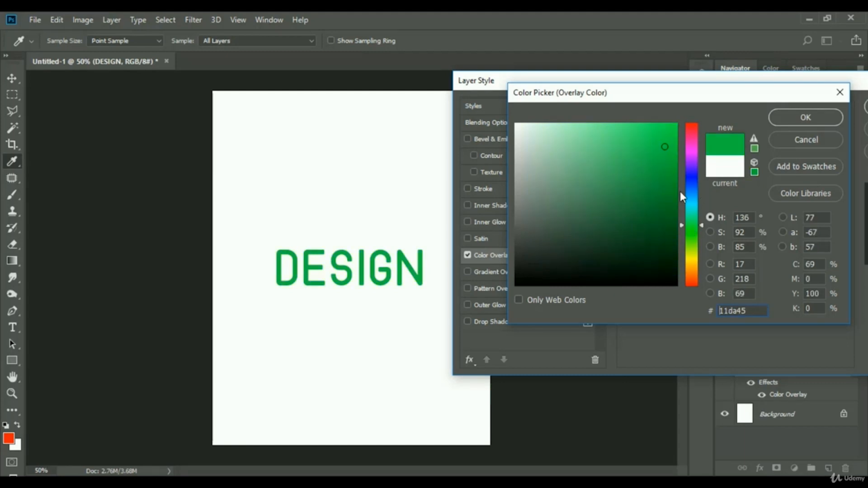
{"action": "mouse_move", "coordinate": [641, 141]}
{"action": "left_mouse_down"}
{"action": "mouse_move", "coordinate": [628, 180]}
{"action": "mouse_move", "coordinate": [656, 147]}
{"action": "mouse_move", "coordinate": [655, 133]}
{"action": "left_mouse_up"}
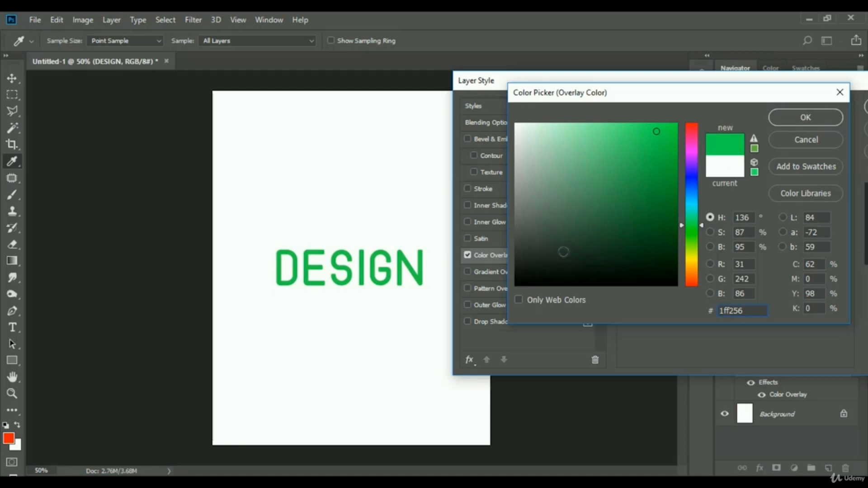
{"action": "left_click", "coordinate": [687, 176]}
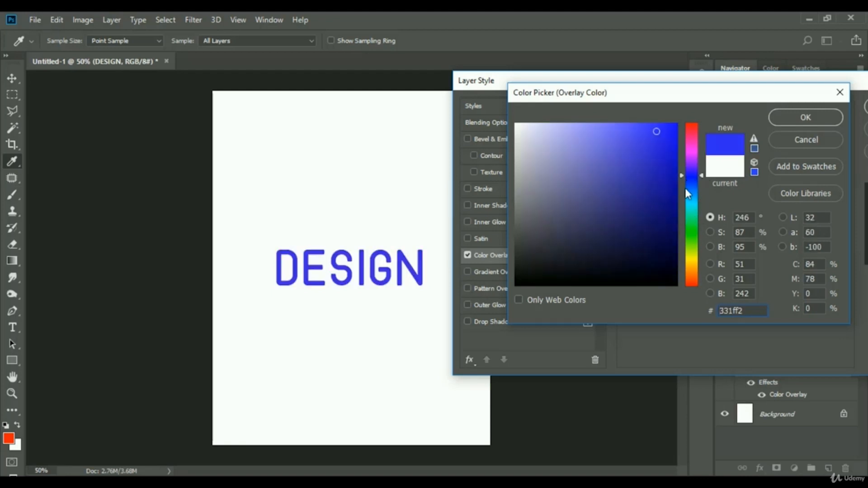
{"action": "left_click", "coordinate": [790, 115]}
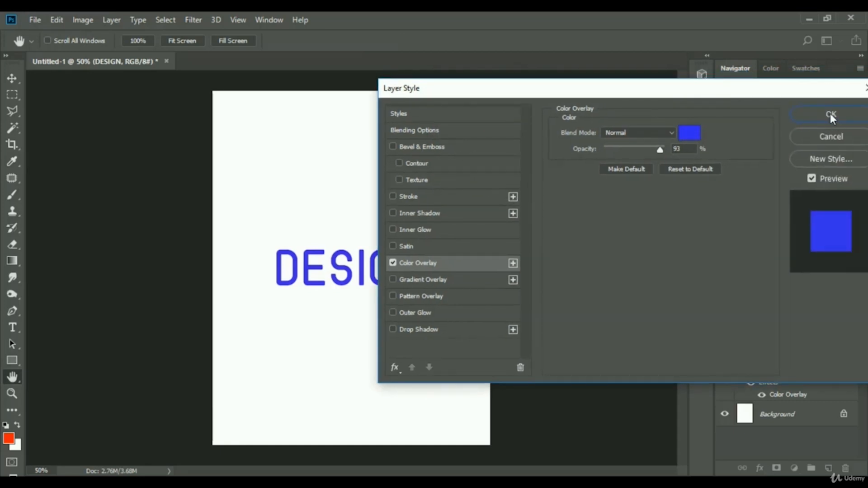
{"action": "left_click", "coordinate": [831, 114]}
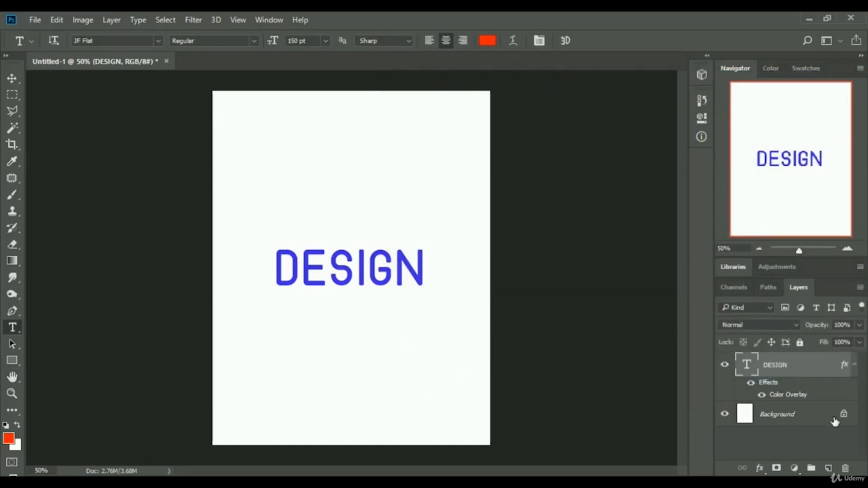
Reopen the Color Overlay effect and change its color to pink df1a97.
{"action": "double_click", "coordinate": [793, 397]}
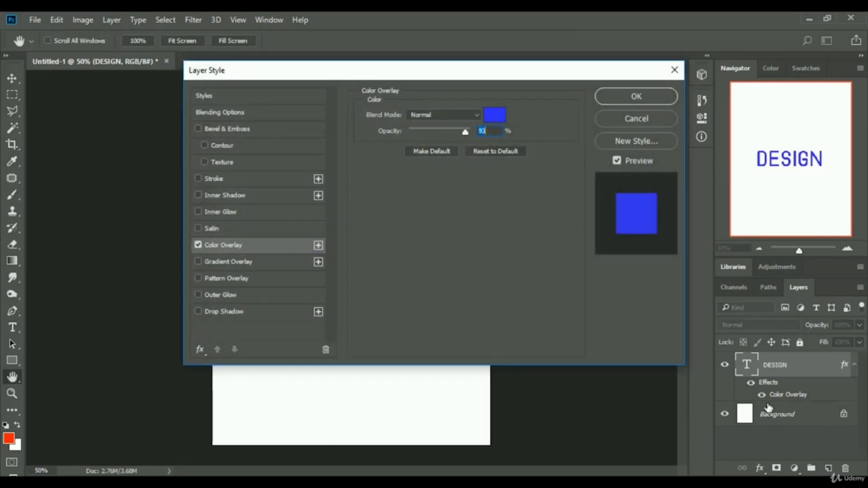
{"action": "left_click_drag", "start_coordinate": [515, 75], "coordinate": [722, 84]}
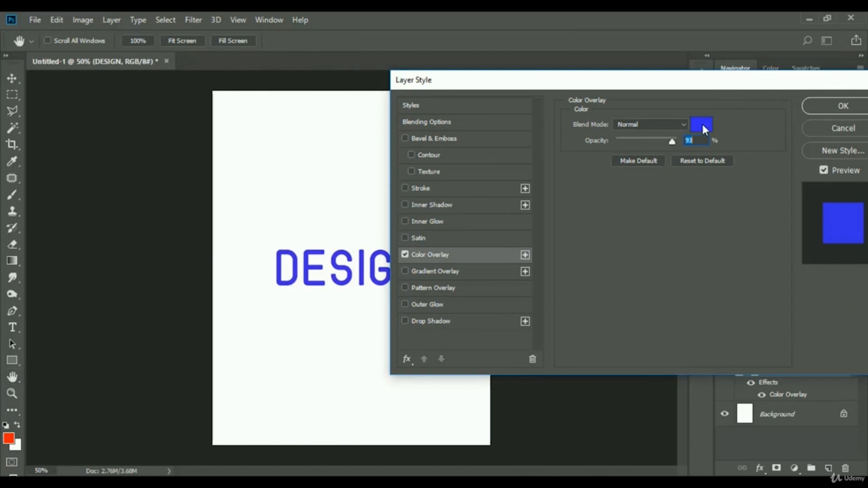
{"action": "left_click", "coordinate": [702, 123]}
{"action": "left_click", "coordinate": [604, 147]}
{"action": "left_click", "coordinate": [589, 195]}
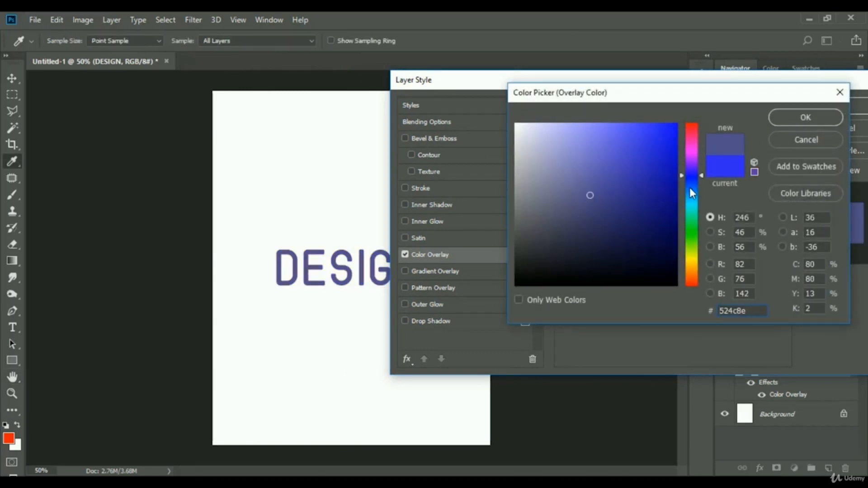
{"action": "left_click_drag", "start_coordinate": [691, 194], "coordinate": [691, 141]}
{"action": "left_click", "coordinate": [641, 178]}
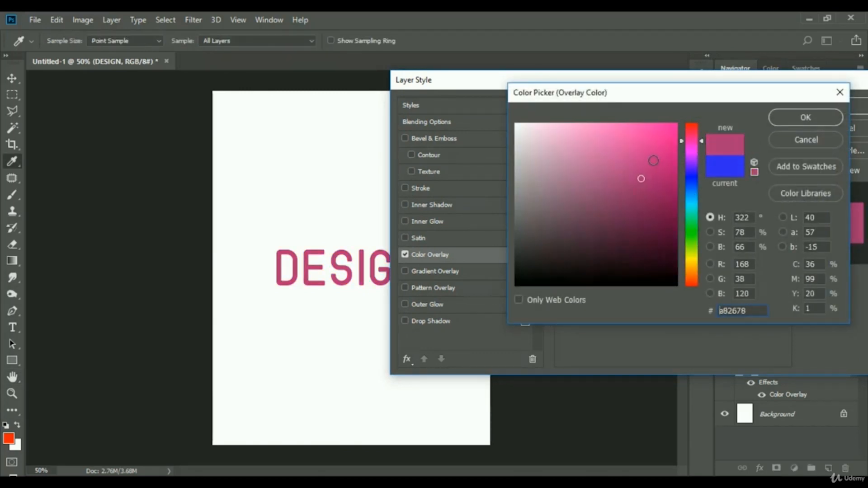
{"action": "left_click", "coordinate": [658, 144]}
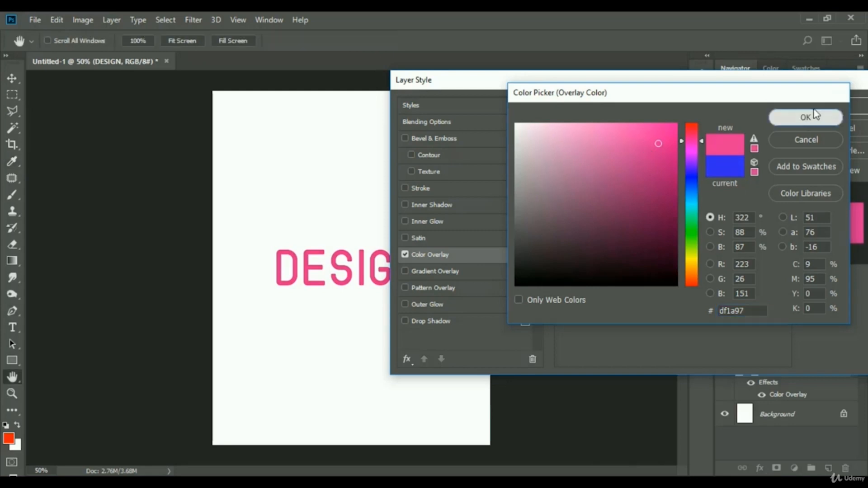
{"action": "left_click", "coordinate": [803, 118]}
{"action": "left_click", "coordinate": [839, 107]}
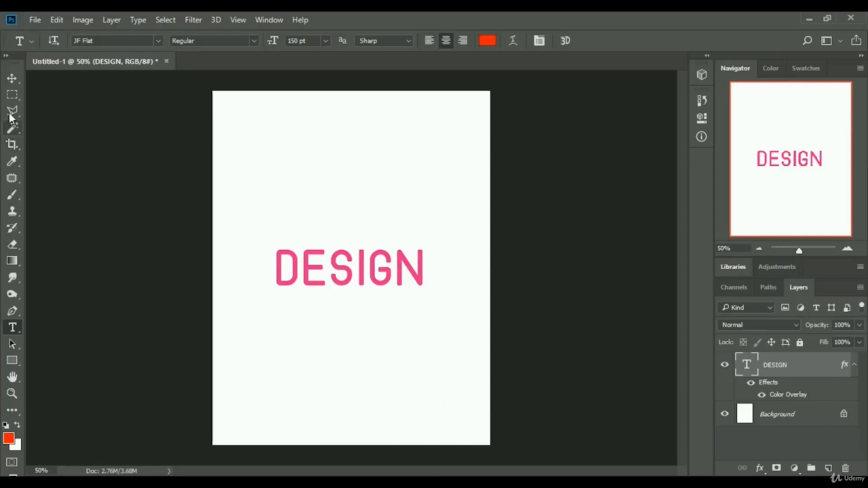
With the Move tool, drag the DESIGN text up and down the page and return it to the center.
{"action": "left_click", "coordinate": [12, 80]}
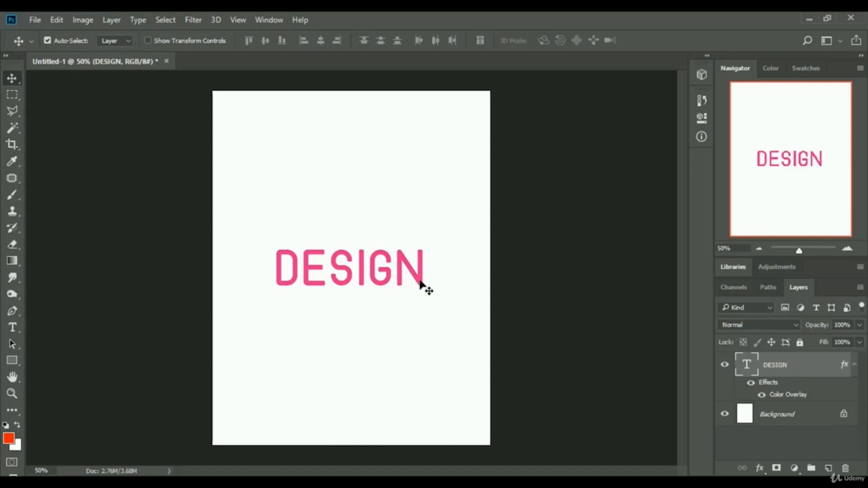
{"action": "left_click_drag", "start_coordinate": [421, 278], "coordinate": [426, 147]}
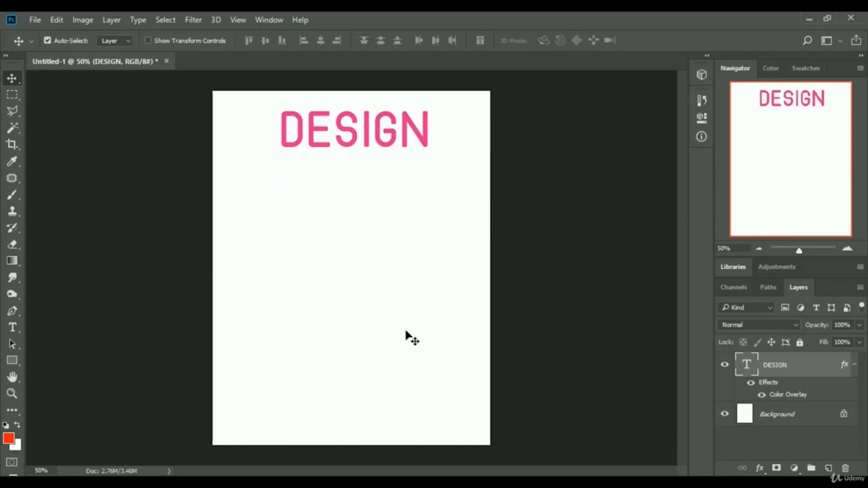
{"action": "left_click_drag", "start_coordinate": [428, 141], "coordinate": [416, 412]}
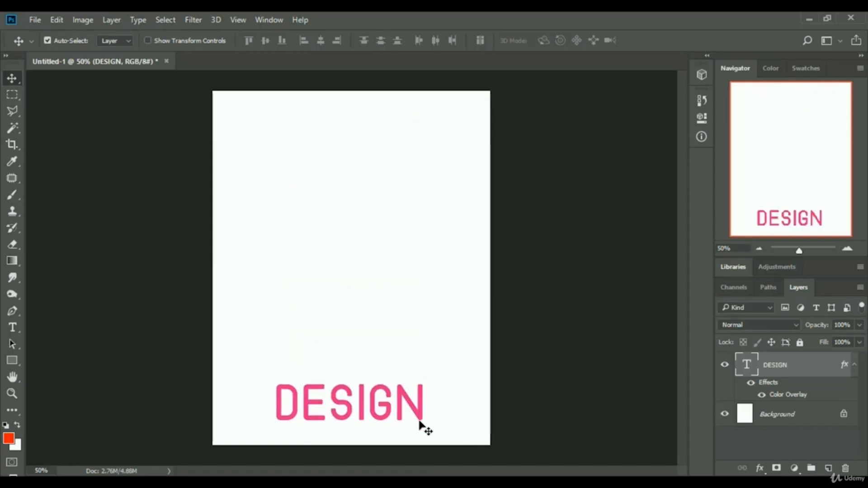
{"action": "left_click_drag", "start_coordinate": [422, 409], "coordinate": [428, 296]}
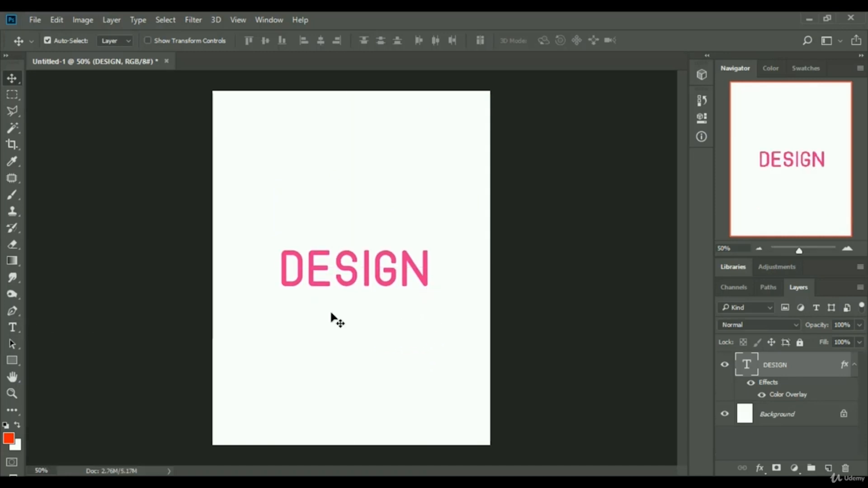
Select the DESIGN text, change its font to Gloss And Bloom, and commit the edit.
{"action": "left_click", "coordinate": [13, 327]}
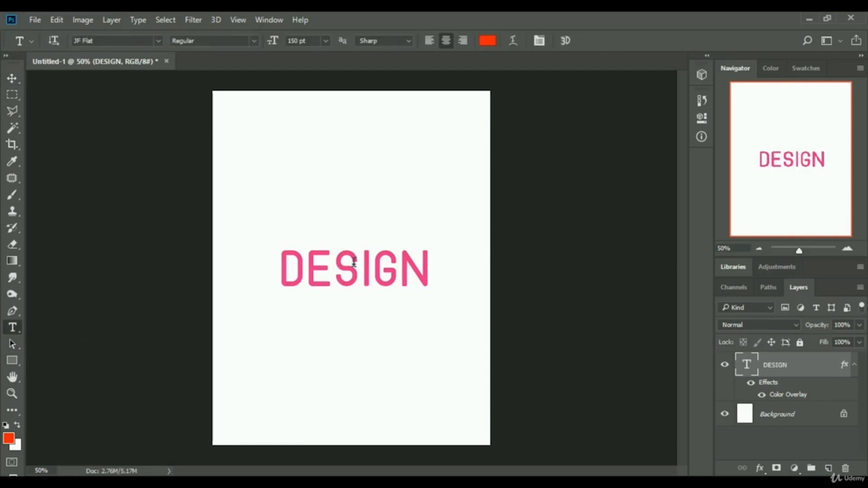
{"action": "left_click_drag", "start_coordinate": [282, 266], "coordinate": [431, 273]}
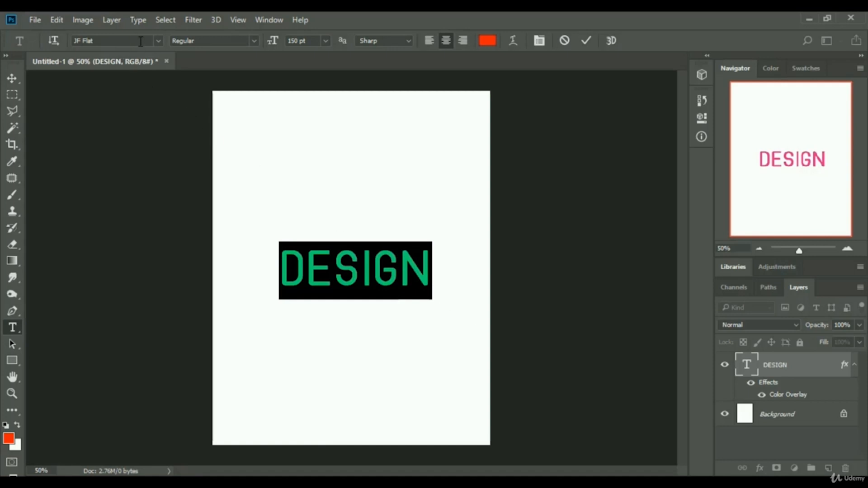
{"action": "left_click", "coordinate": [158, 40]}
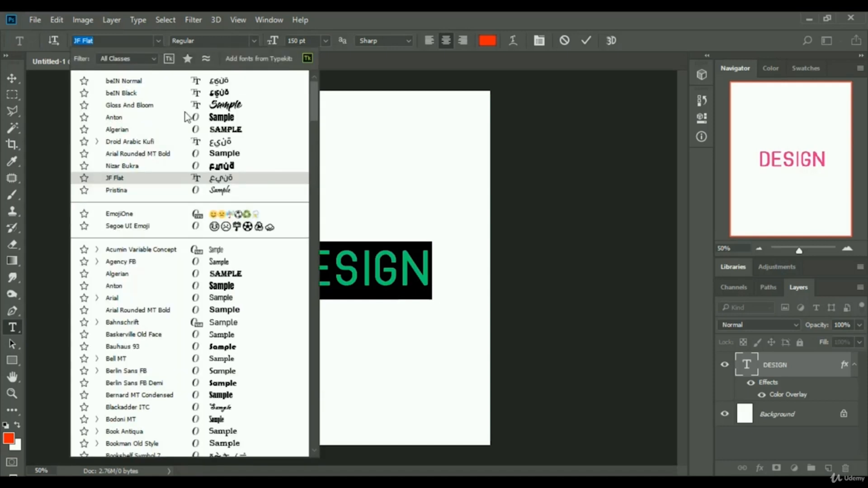
{"action": "scroll", "coordinate": [181, 212], "scroll_direction": "down", "scroll_amount": 2}
{"action": "scroll", "coordinate": [190, 226], "scroll_direction": "down", "scroll_amount": 3}
{"action": "scroll", "coordinate": [217, 136], "scroll_direction": "up", "scroll_amount": 5}
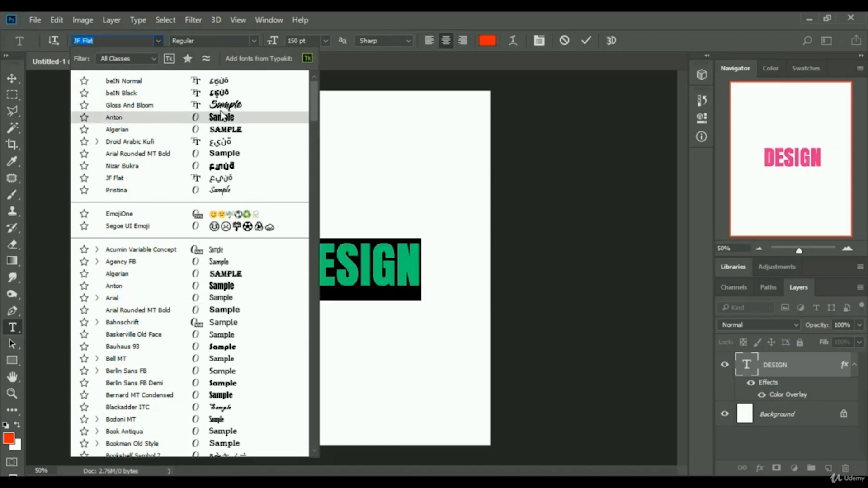
{"action": "left_click", "coordinate": [221, 105]}
{"action": "left_click", "coordinate": [396, 288]}
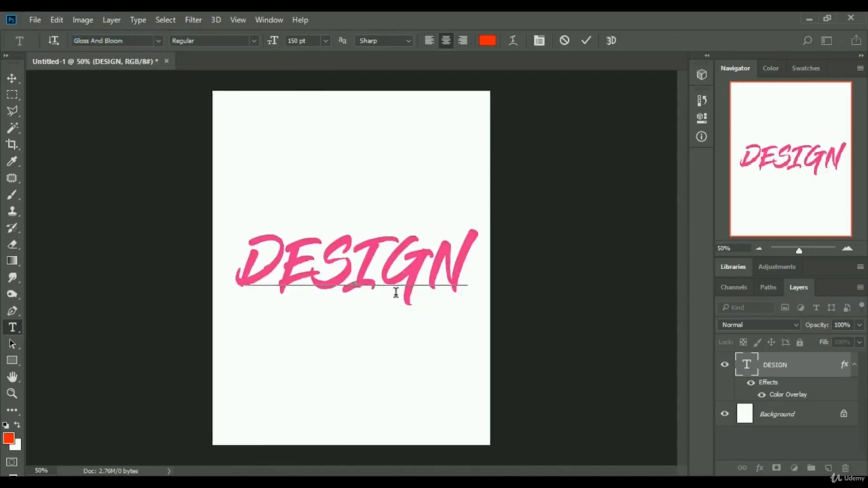
{"action": "left_click", "coordinate": [587, 40]}
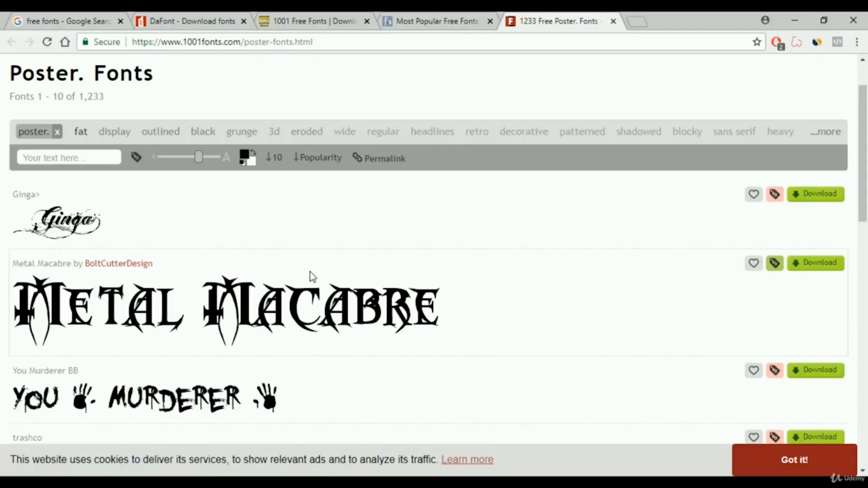
Switch to the web browser and browse the DaFont and 1001 Free Fonts websites for free fonts.
{"action": "left_click", "coordinate": [178, 18]}
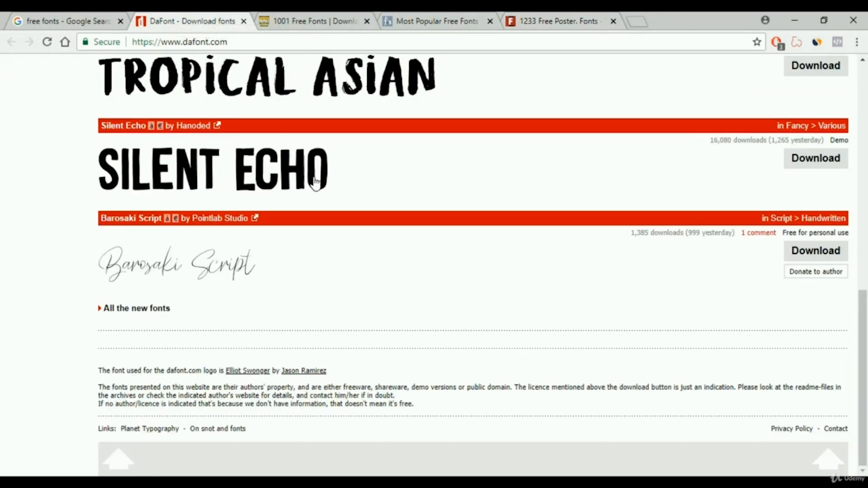
{"action": "scroll", "coordinate": [388, 300], "scroll_direction": "up", "scroll_amount": 10}
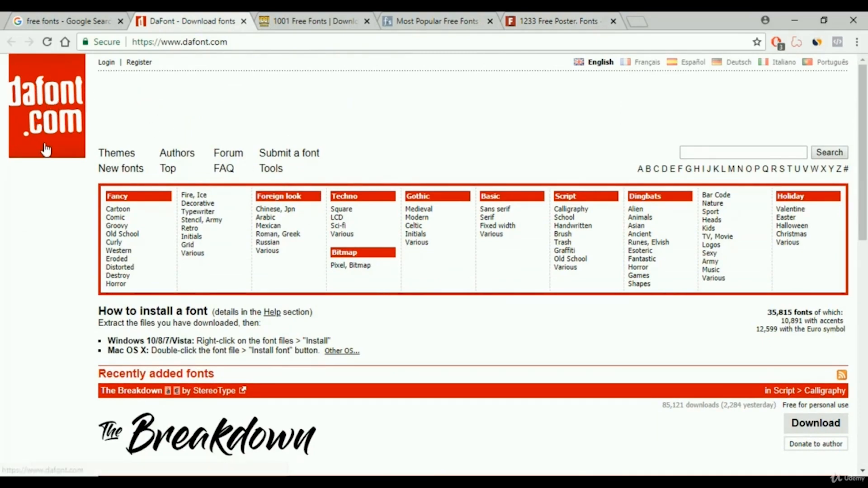
{"action": "scroll", "coordinate": [162, 86], "scroll_direction": "down", "scroll_amount": 3}
{"action": "left_click", "coordinate": [331, 14]}
{"action": "scroll", "coordinate": [280, 187], "scroll_direction": "up", "scroll_amount": 15}
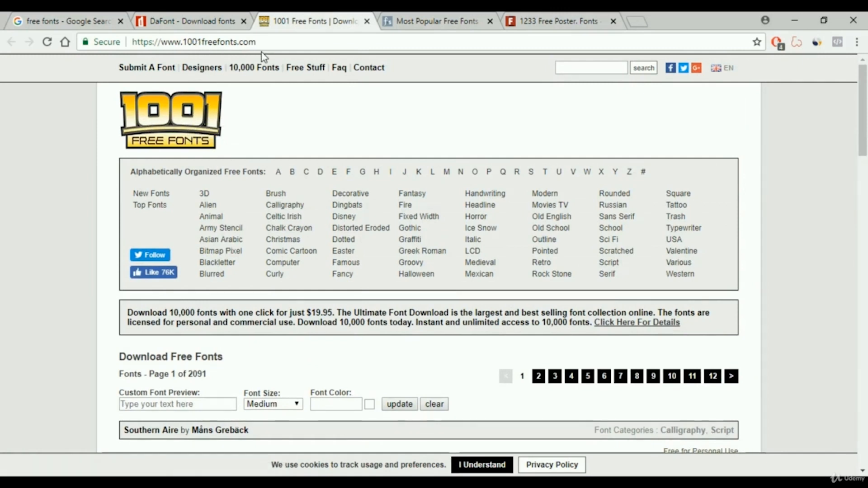
Browse the FontSpace popular fonts and 1001fonts poster fonts pages, then return to DaFont.
{"action": "left_click", "coordinate": [441, 20]}
{"action": "scroll", "coordinate": [427, 194], "scroll_direction": "up", "scroll_amount": 6}
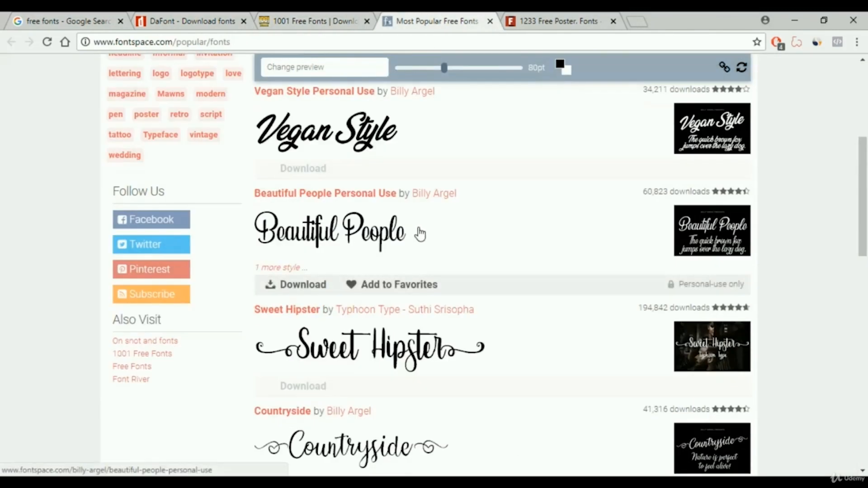
{"action": "scroll", "coordinate": [416, 232], "scroll_direction": "up", "scroll_amount": 5}
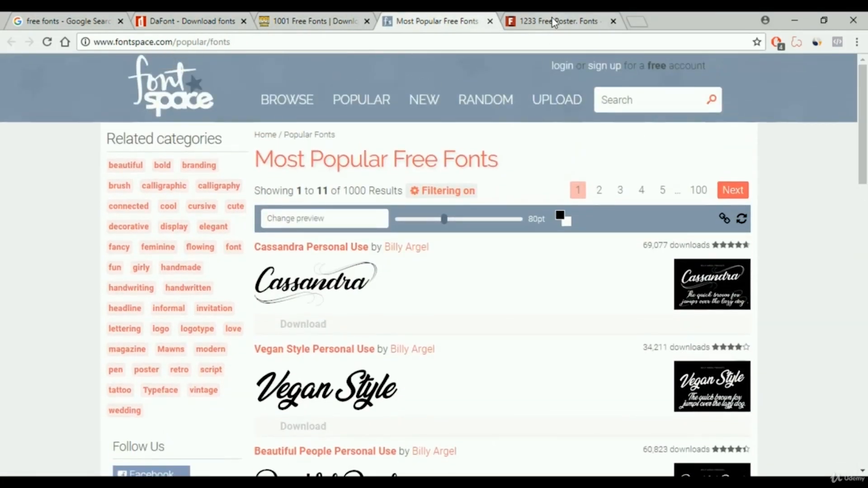
{"action": "left_click", "coordinate": [556, 20]}
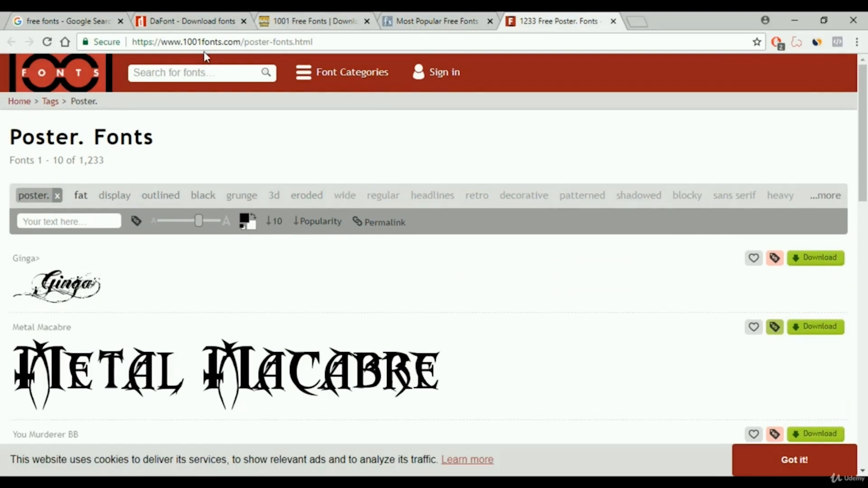
{"action": "scroll", "coordinate": [461, 297], "scroll_direction": "down", "scroll_amount": 15}
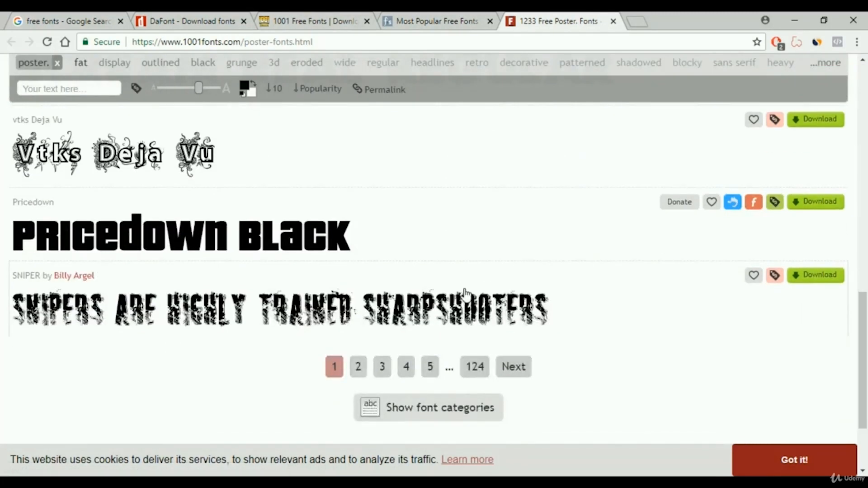
{"action": "scroll", "coordinate": [466, 289], "scroll_direction": "up", "scroll_amount": 15}
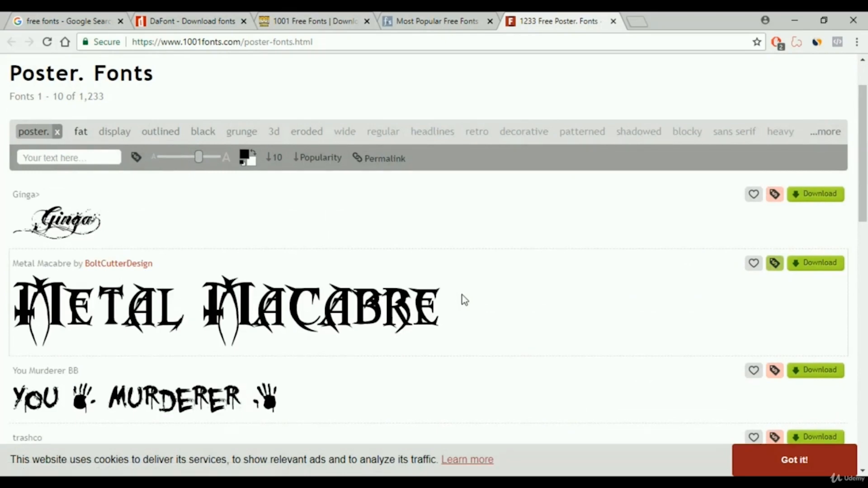
{"action": "scroll", "coordinate": [387, 272], "scroll_direction": "up", "scroll_amount": 3}
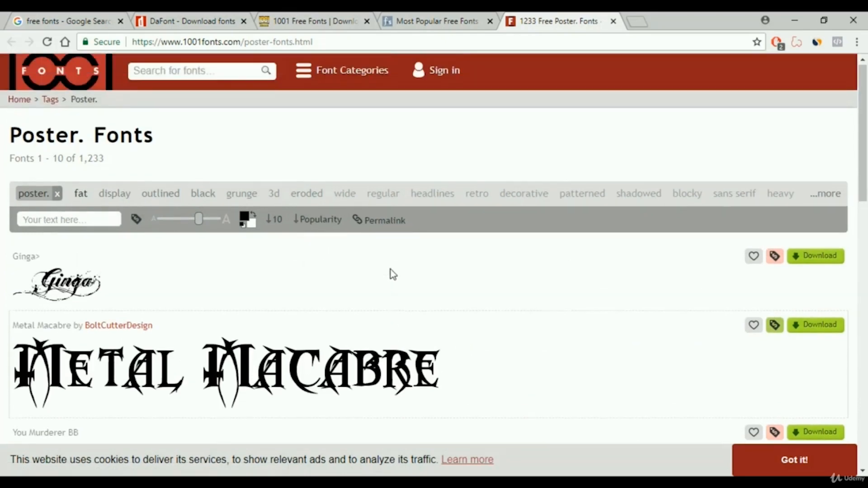
{"action": "left_click", "coordinate": [187, 19]}
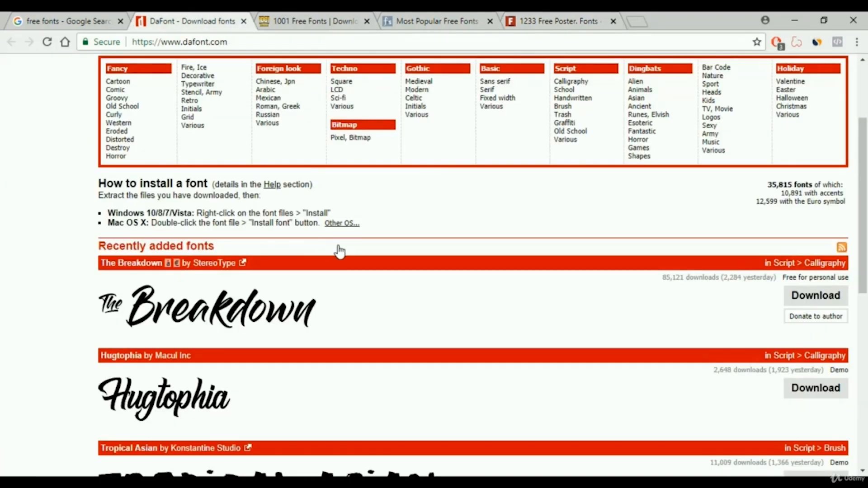
Scroll through the DaFont, 1001 Free Fonts and FontSpace font listings to compare fonts.
{"action": "scroll", "coordinate": [343, 258], "scroll_direction": "down", "scroll_amount": 6}
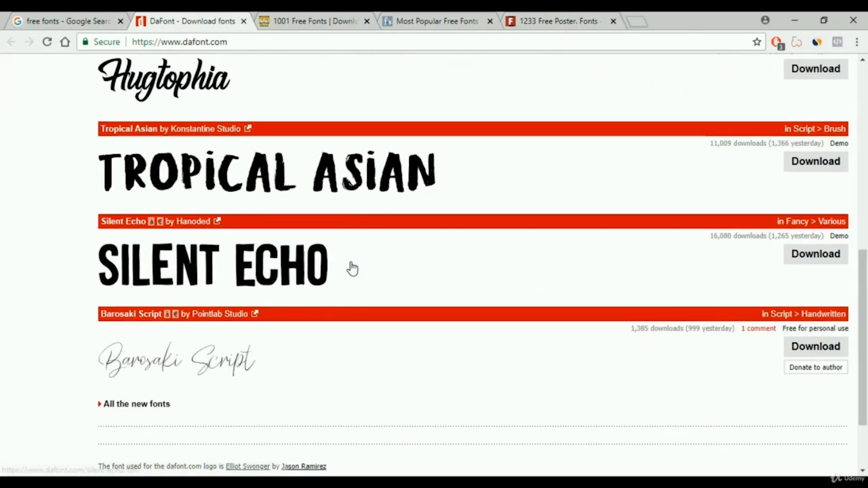
{"action": "left_click", "coordinate": [332, 18]}
{"action": "scroll", "coordinate": [387, 223], "scroll_direction": "down", "scroll_amount": 7}
{"action": "scroll", "coordinate": [387, 223], "scroll_direction": "down", "scroll_amount": 20}
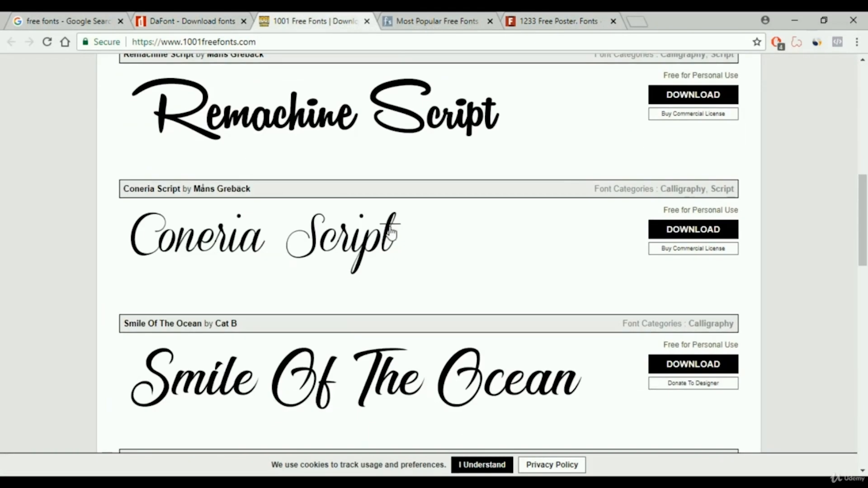
{"action": "scroll", "coordinate": [394, 252], "scroll_direction": "down", "scroll_amount": 3}
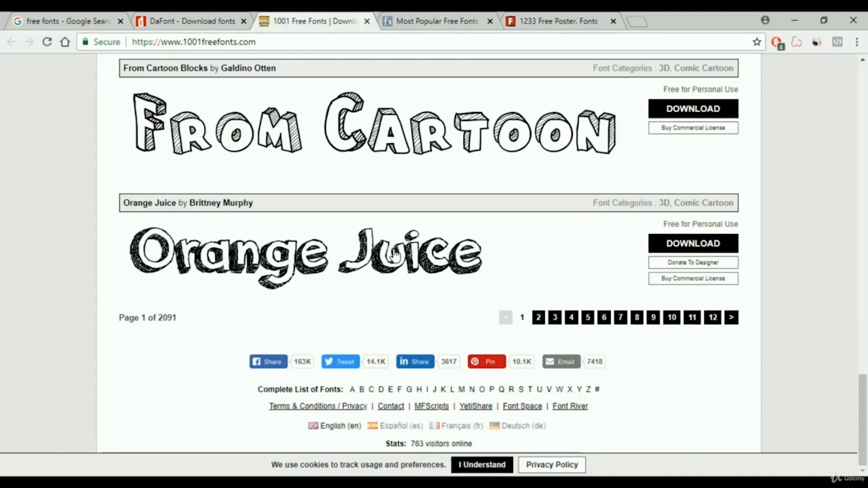
{"action": "scroll", "coordinate": [394, 254], "scroll_direction": "up", "scroll_amount": 20}
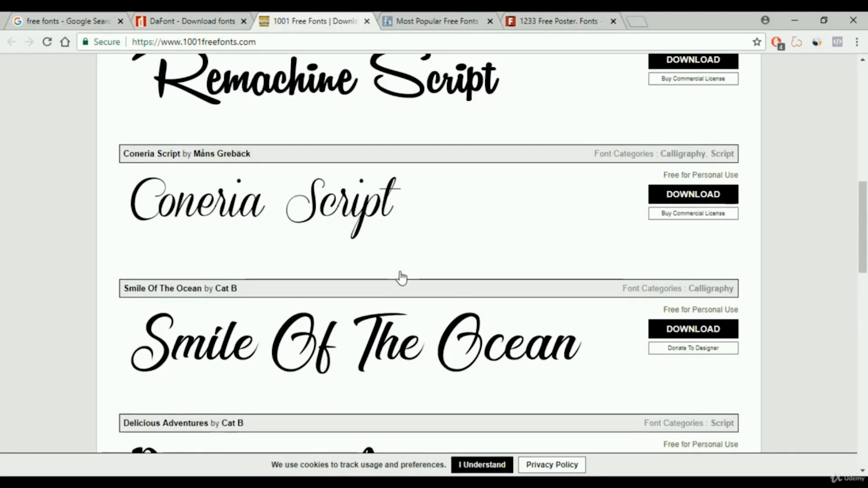
{"action": "scroll", "coordinate": [406, 281], "scroll_direction": "up", "scroll_amount": 5}
{"action": "left_click", "coordinate": [466, 21]}
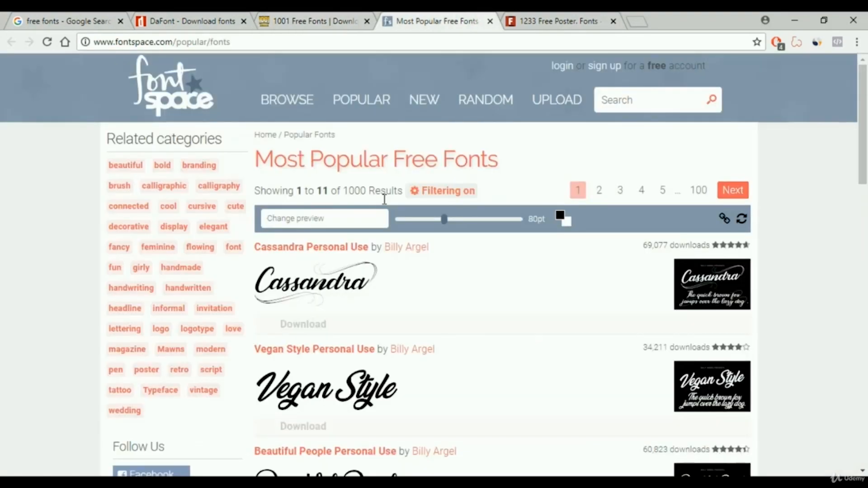
{"action": "scroll", "coordinate": [384, 249], "scroll_direction": "down", "scroll_amount": 5}
{"action": "scroll", "coordinate": [474, 344], "scroll_direction": "down", "scroll_amount": 10}
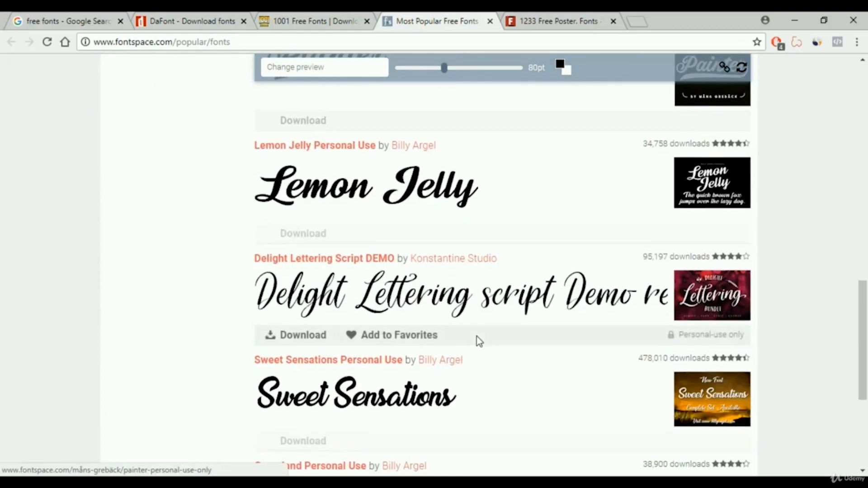
{"action": "scroll", "coordinate": [476, 341], "scroll_direction": "up", "scroll_amount": 4}
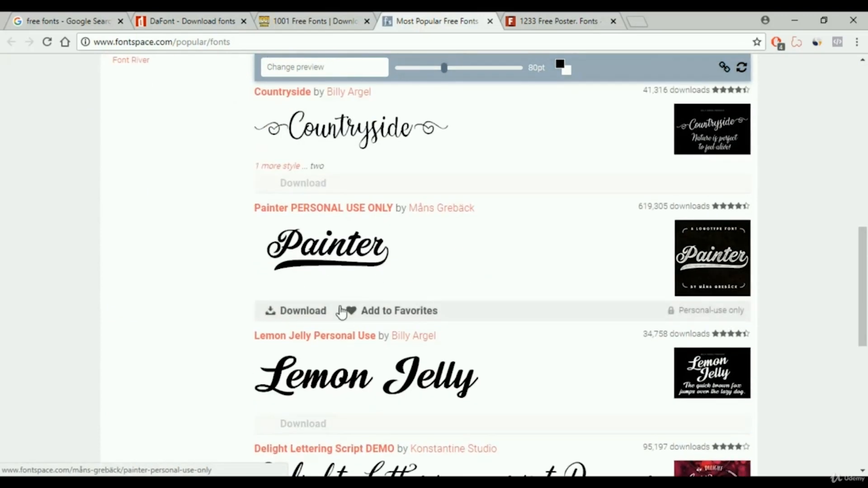
Download the Painter font from FontSpace and extract its zip into a folder on the Desktop.
{"action": "left_click", "coordinate": [303, 312]}
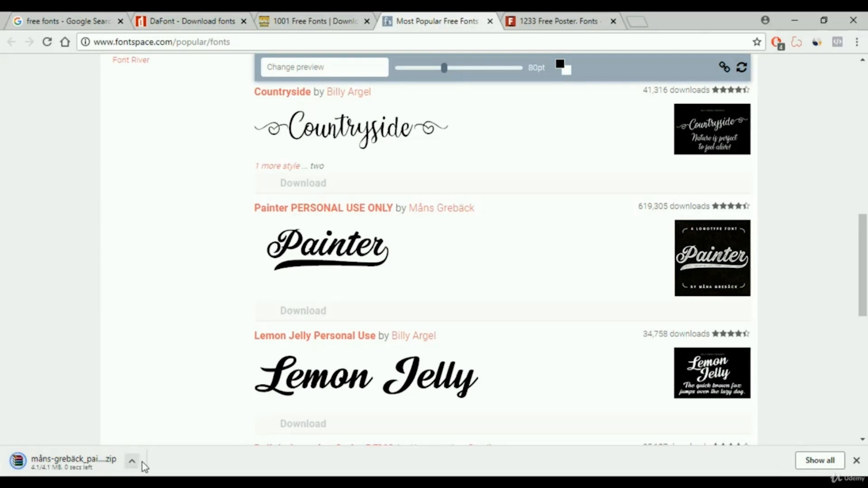
{"action": "left_click", "coordinate": [72, 466]}
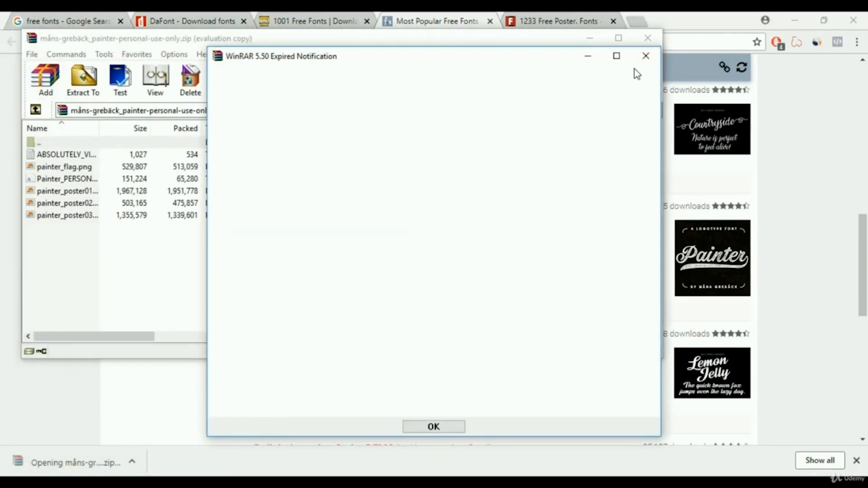
{"action": "left_click", "coordinate": [634, 68]}
{"action": "left_click", "coordinate": [261, 77]}
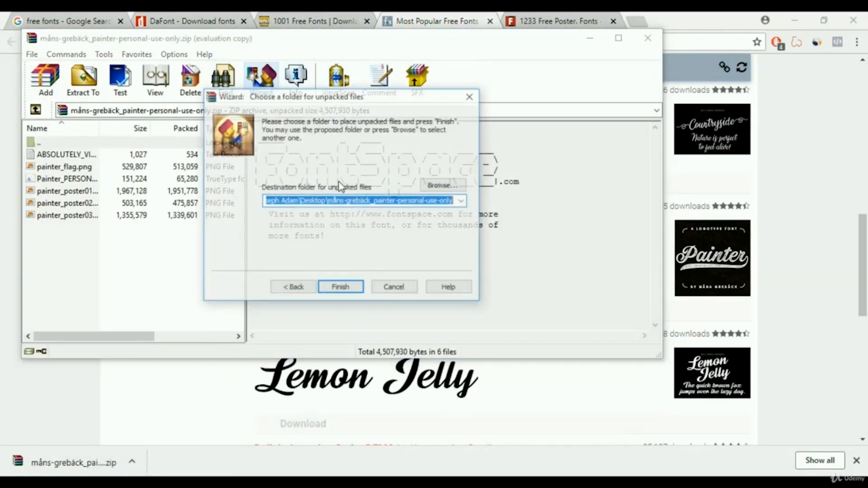
{"action": "left_click", "coordinate": [339, 286]}
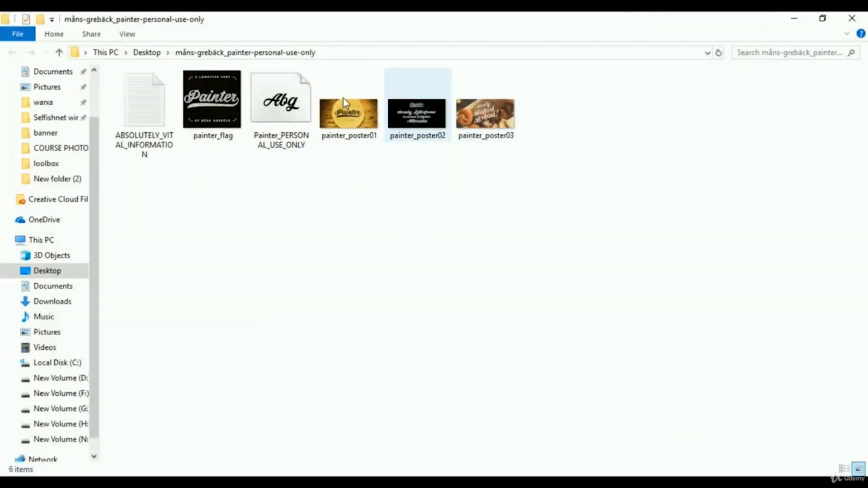
Copy the Painter_PERSONAL_USE_ONLY font file from the extracted folder.
{"action": "left_click", "coordinate": [278, 110]}
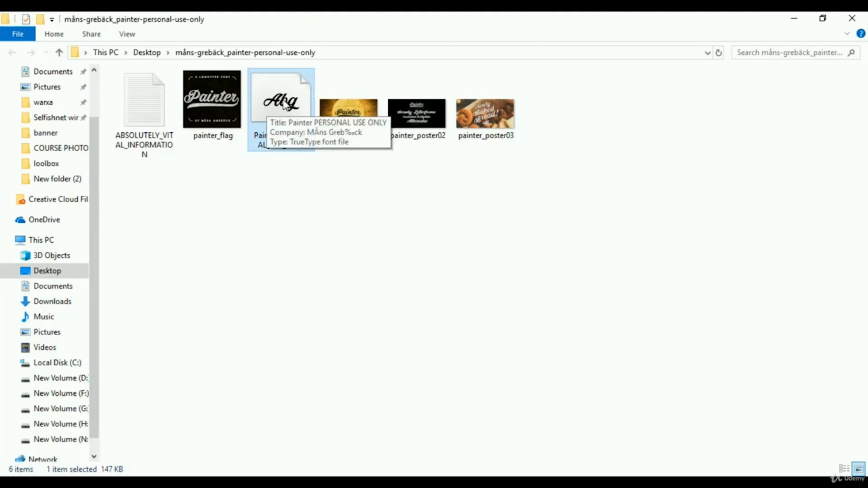
{"action": "right_click", "coordinate": [285, 96]}
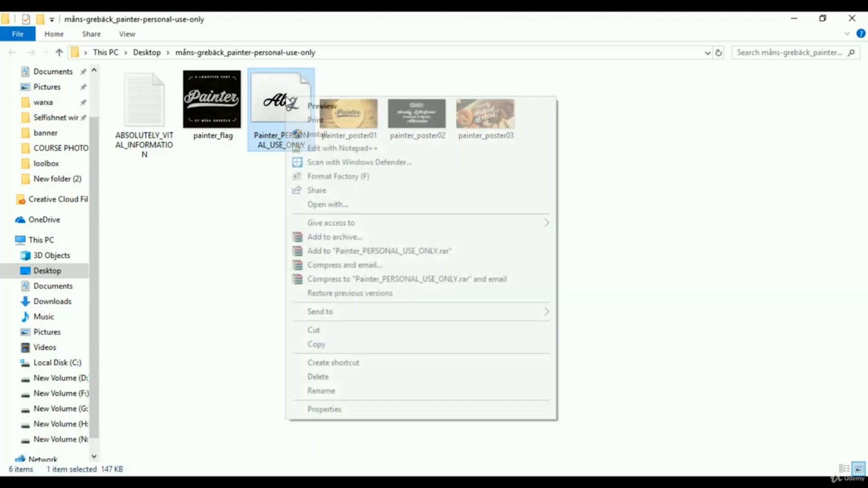
{"action": "left_click", "coordinate": [326, 348]}
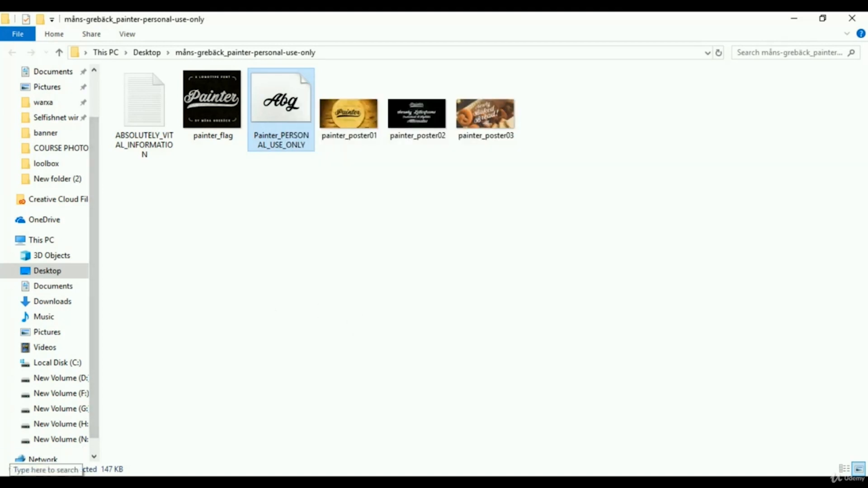
Open the Run dialog and run fonts to open the Windows Fonts folder.
{"action": "left_click", "coordinate": [46, 483]}
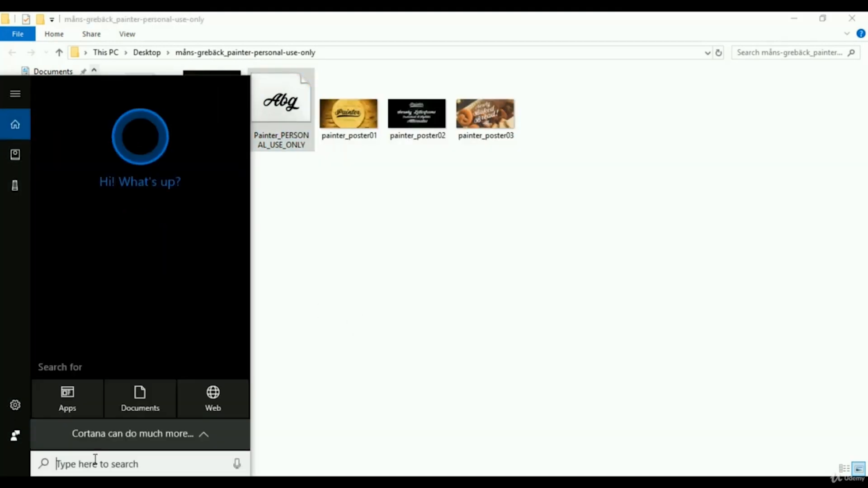
{"action": "type", "text": "RUN"}
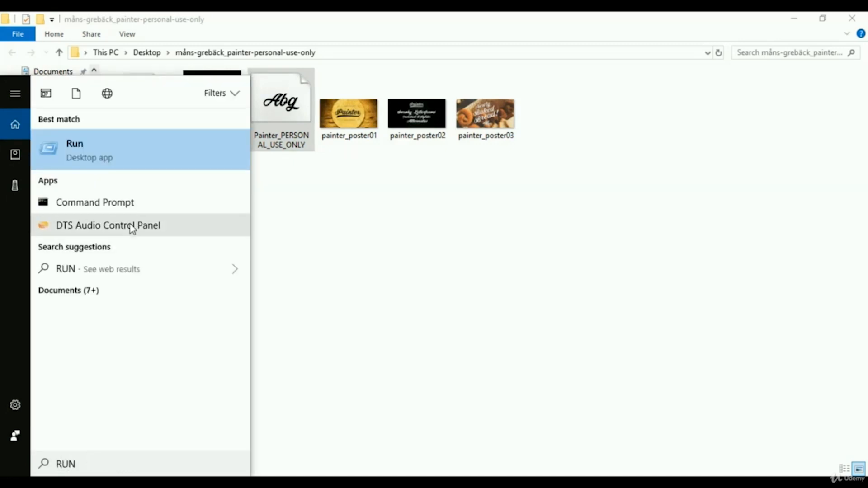
{"action": "left_click", "coordinate": [134, 147]}
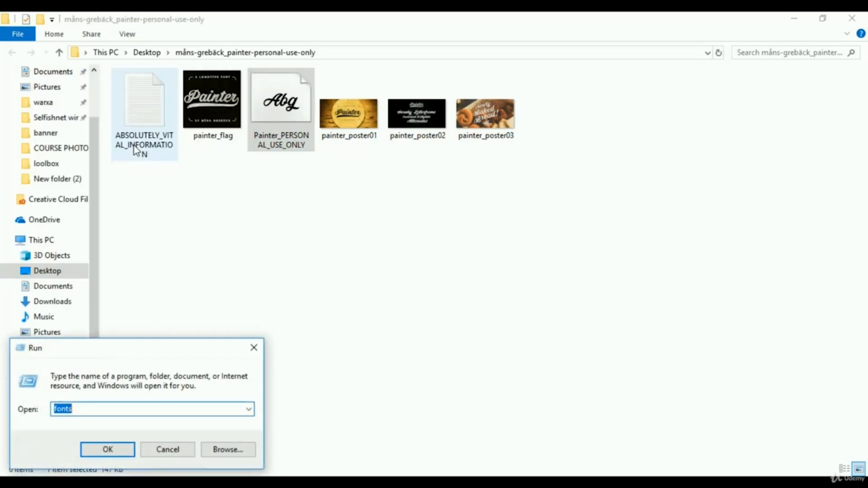
{"action": "left_click", "coordinate": [111, 409]}
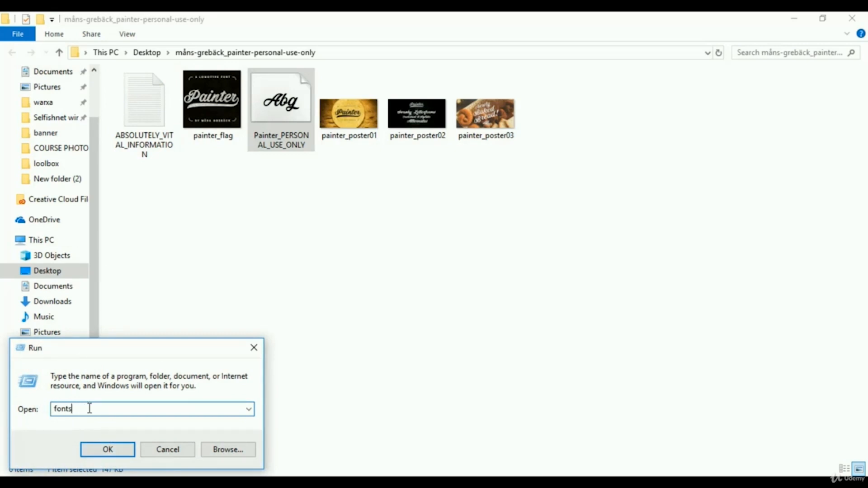
{"action": "left_click_drag", "start_coordinate": [90, 409], "coordinate": [55, 409]}
{"action": "type", "text": "FONTS"}
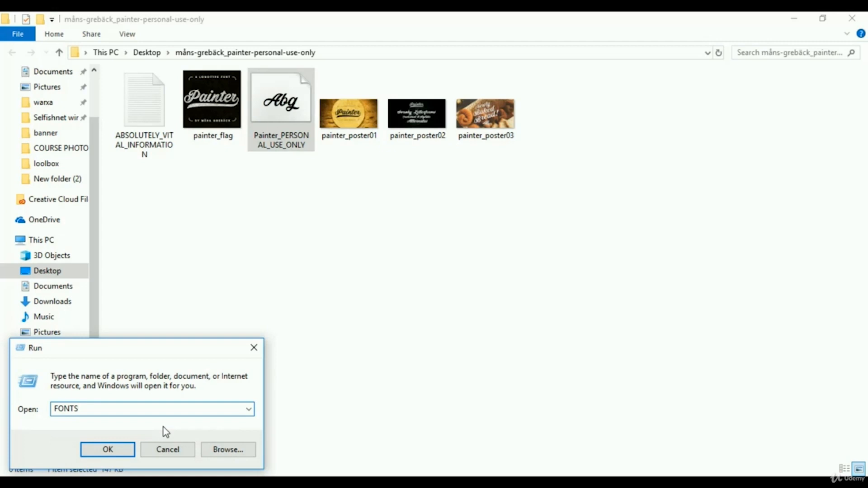
{"action": "left_click", "coordinate": [116, 450]}
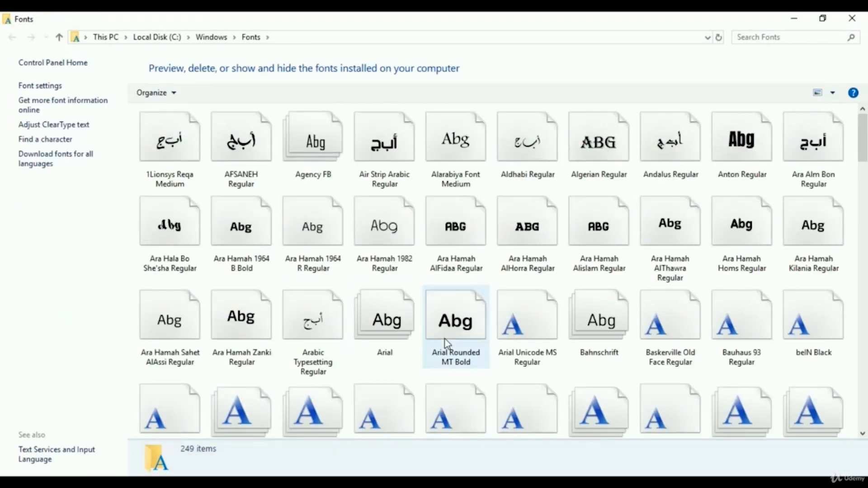
Paste the copied Painter font file into the Fonts folder to install it, then close the folder.
{"action": "scroll", "coordinate": [506, 324], "scroll_direction": "down", "scroll_amount": 10}
{"action": "scroll", "coordinate": [519, 298], "scroll_direction": "down", "scroll_amount": 2}
{"action": "scroll", "coordinate": [539, 271], "scroll_direction": "up", "scroll_amount": 12}
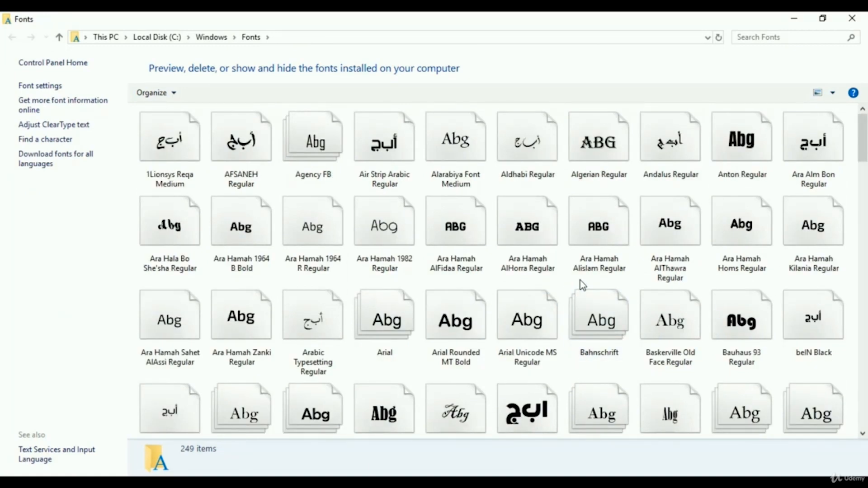
{"action": "scroll", "coordinate": [582, 280], "scroll_direction": "down", "scroll_amount": 20}
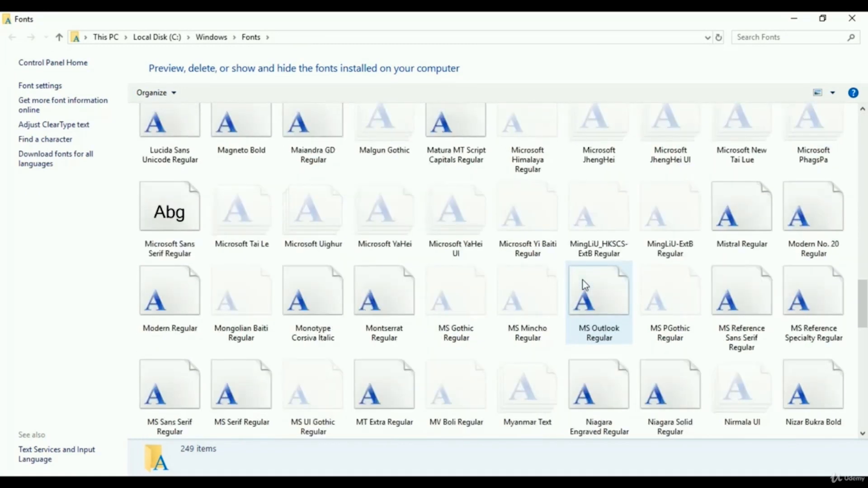
{"action": "scroll", "coordinate": [524, 291], "scroll_direction": "up", "scroll_amount": 15}
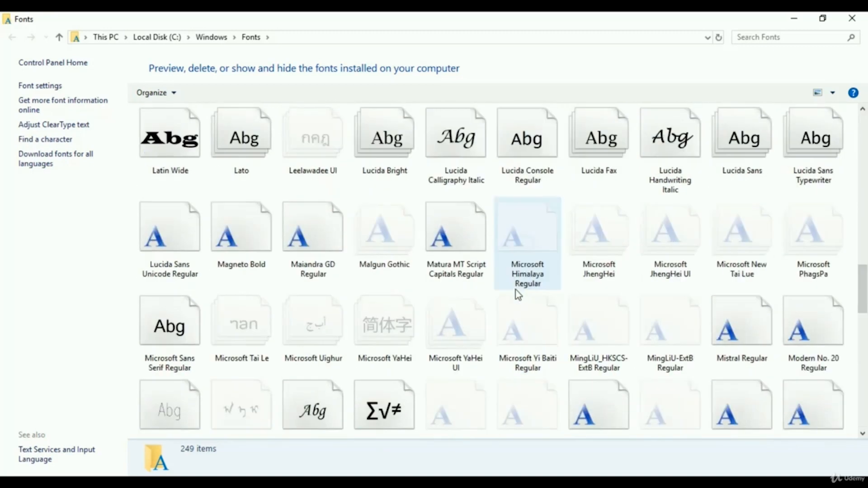
{"action": "scroll", "coordinate": [520, 294], "scroll_direction": "up", "scroll_amount": 5}
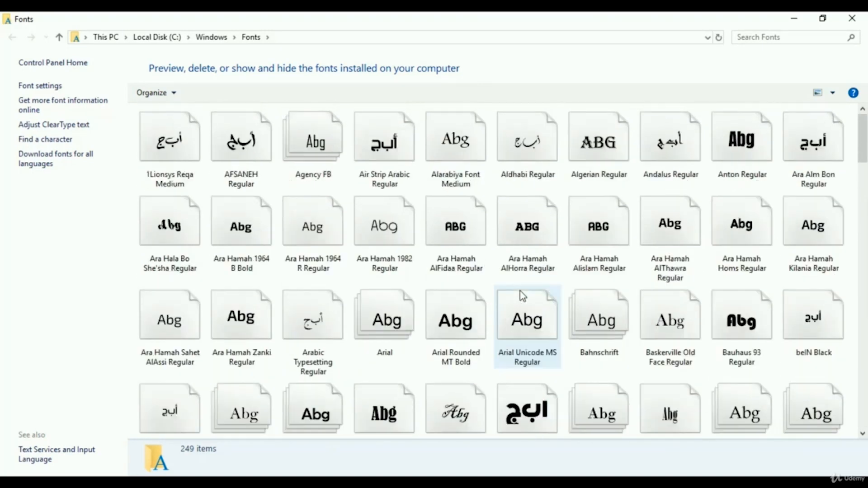
{"action": "right_click", "coordinate": [491, 176]}
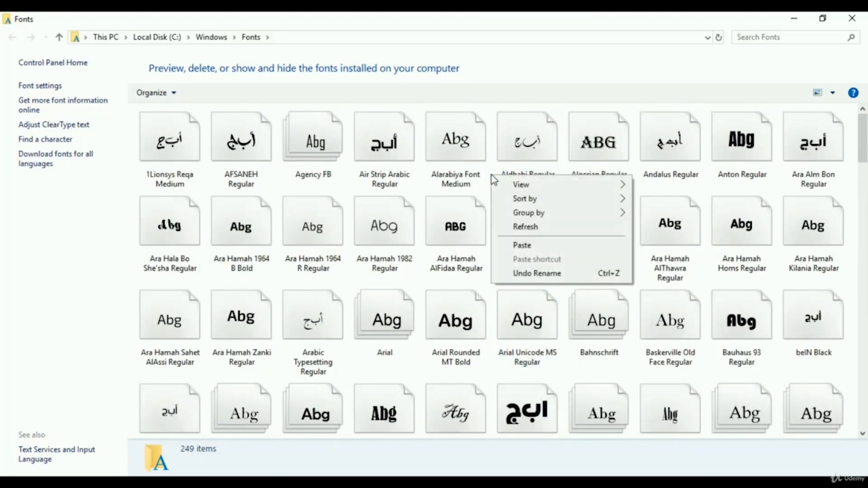
{"action": "left_click", "coordinate": [534, 246]}
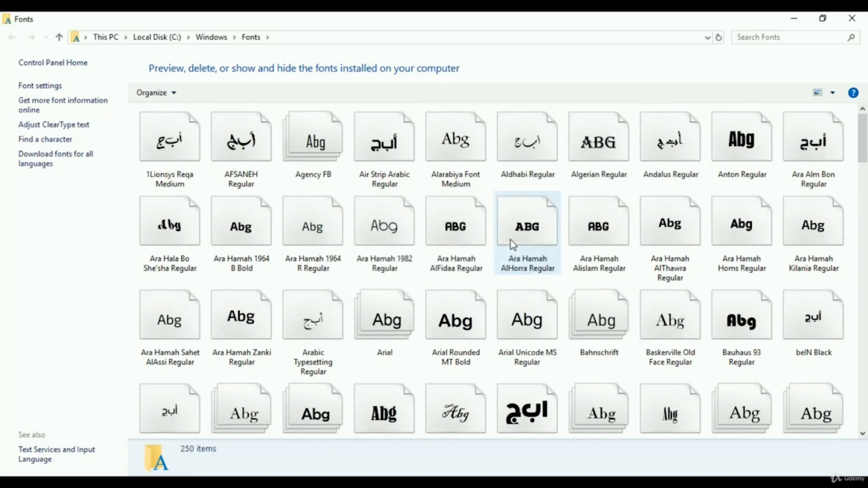
{"action": "left_click", "coordinate": [850, 20]}
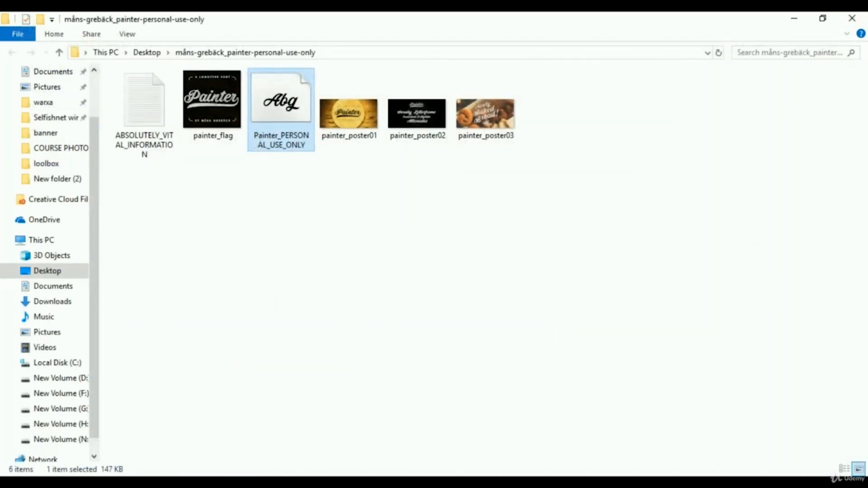
Return to Photoshop, select the DESIGN text and change its font to Painter PERSONAL USE ONLY Regular.
{"action": "mouse_move", "coordinate": [119, 482]}
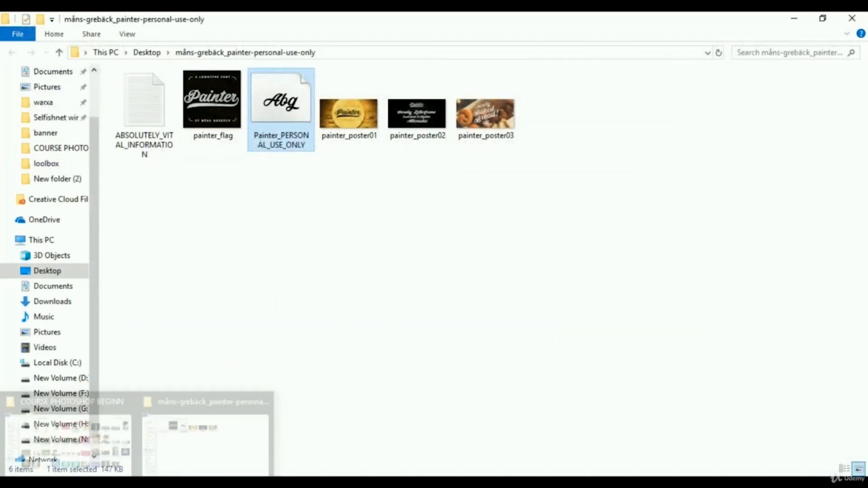
{"action": "left_click", "coordinate": [188, 436]}
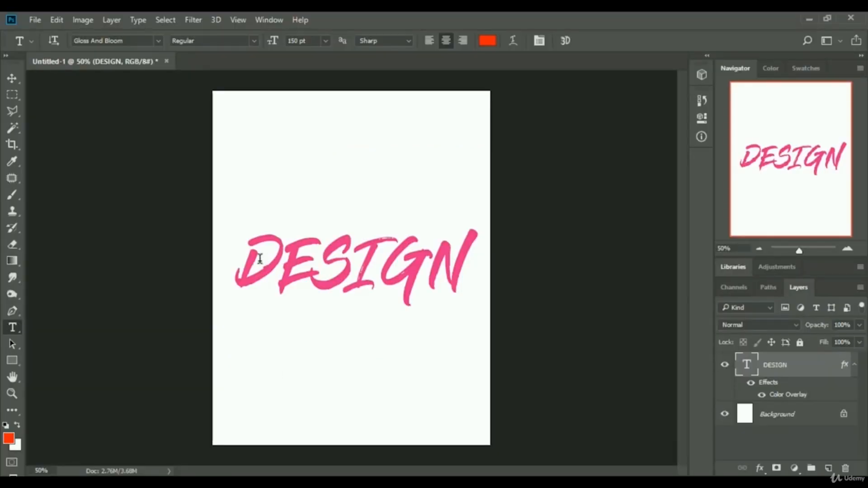
{"action": "left_click_drag", "start_coordinate": [260, 258], "coordinate": [461, 260]}
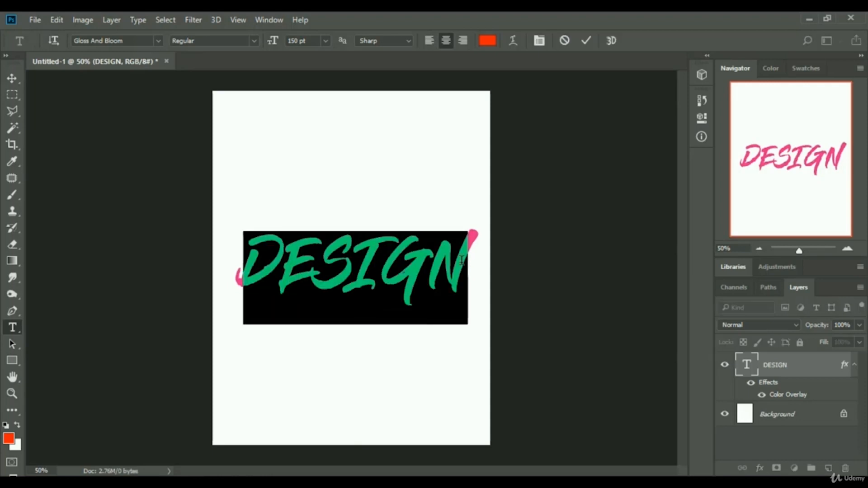
{"action": "left_click", "coordinate": [158, 40]}
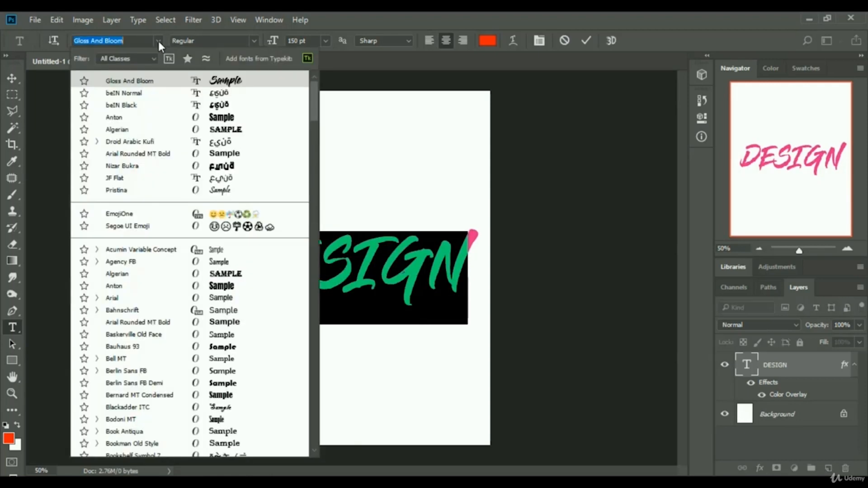
{"action": "scroll", "coordinate": [131, 294], "scroll_direction": "down", "scroll_amount": 1}
{"action": "scroll", "coordinate": [131, 294], "scroll_direction": "up", "scroll_amount": 1}
{"action": "type", "text": "PA"}
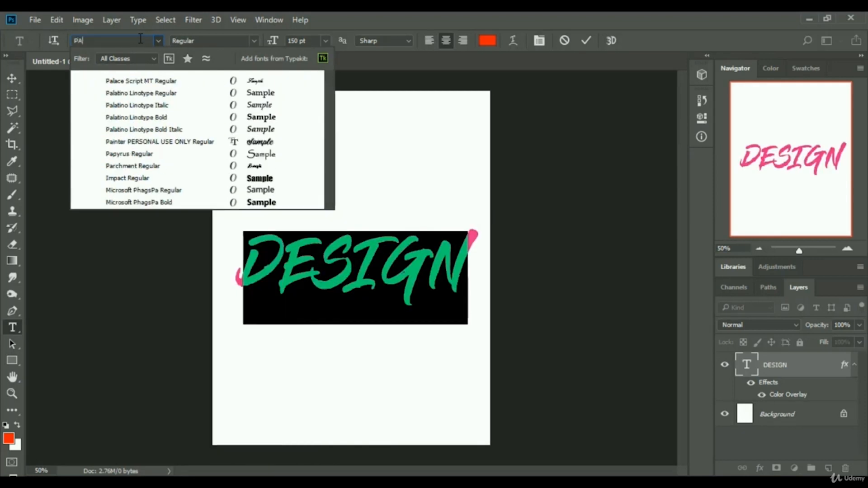
{"action": "type", "text": "I"}
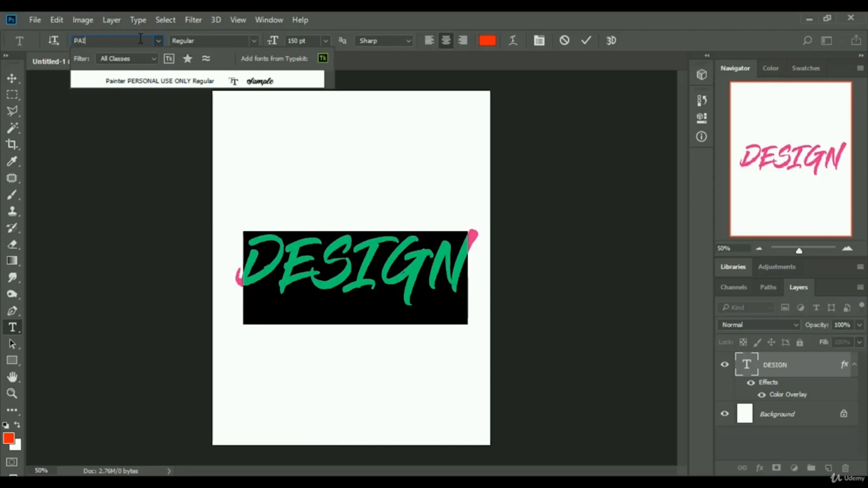
{"action": "left_click", "coordinate": [159, 81]}
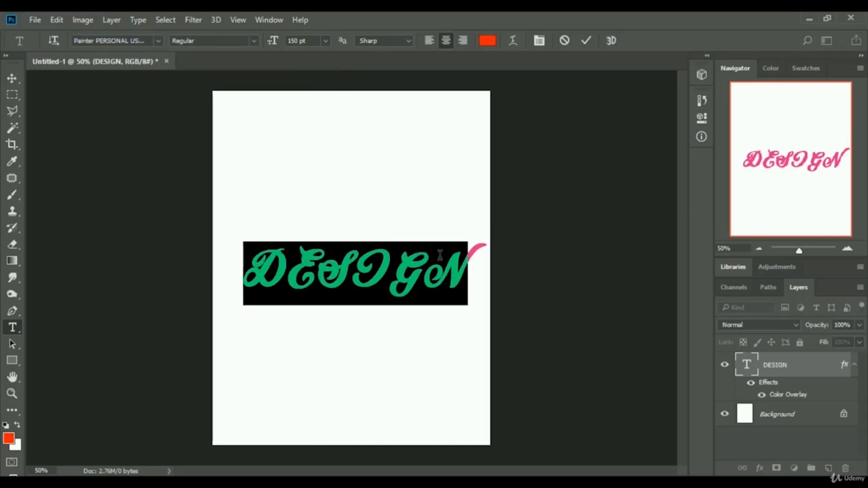
Replace the text with lowercase "design" and commit the edit.
{"action": "left_click", "coordinate": [355, 277]}
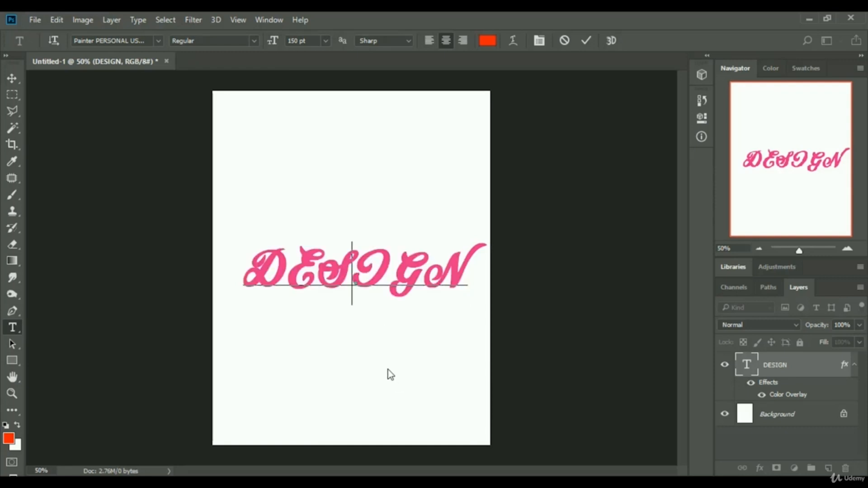
{"action": "left_click_drag", "start_coordinate": [262, 268], "coordinate": [472, 258]}
{"action": "type", "text": "des"}
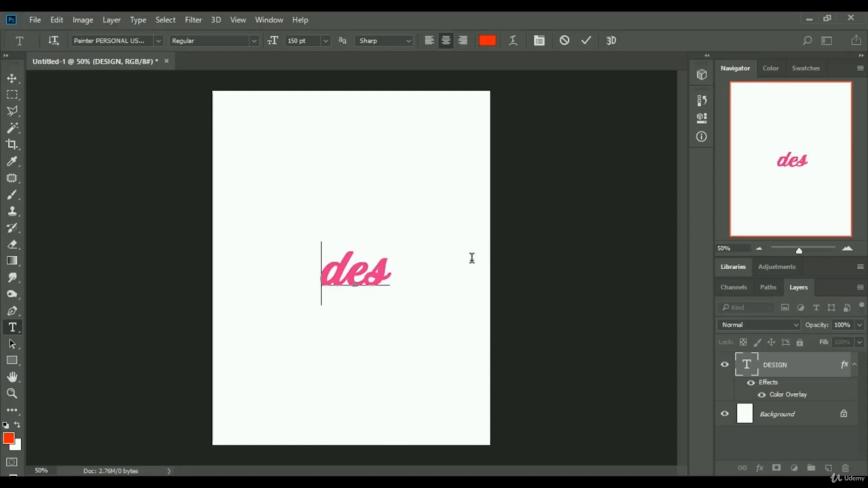
{"action": "type", "text": "ign"}
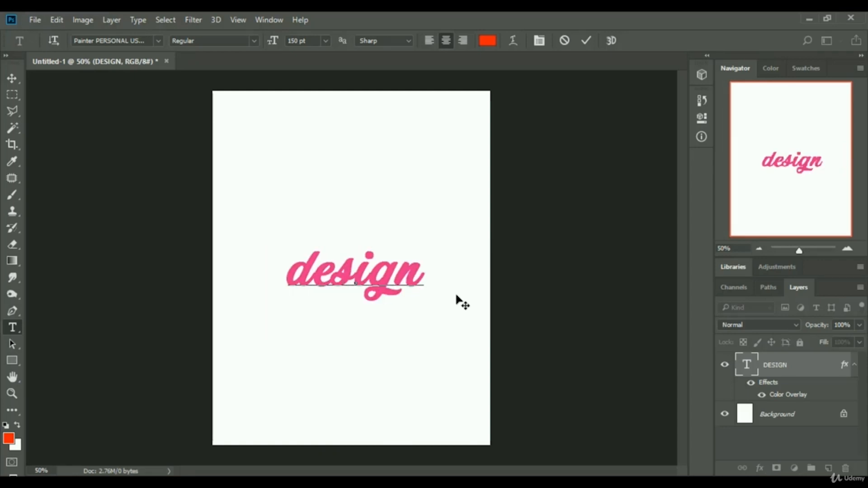
{"action": "left_click", "coordinate": [585, 42]}
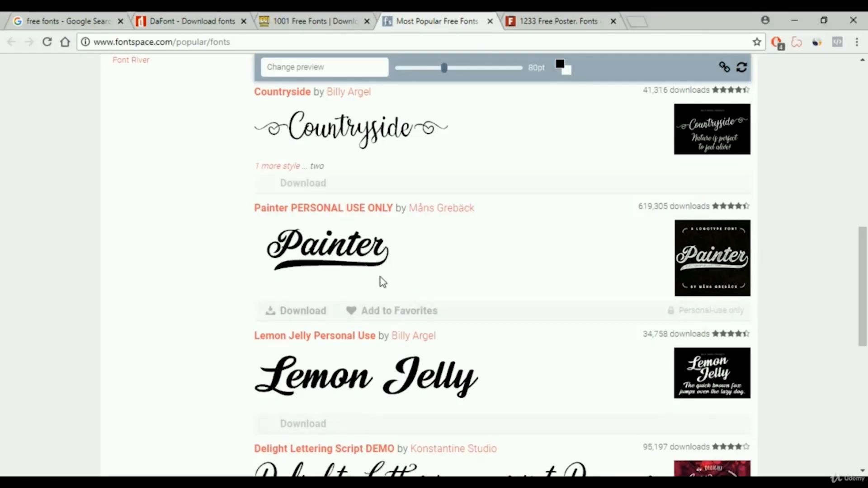
{"action": "scroll", "coordinate": [382, 280], "scroll_direction": "down", "scroll_amount": 6}
{"action": "scroll", "coordinate": [412, 299], "scroll_direction": "down", "scroll_amount": 2}
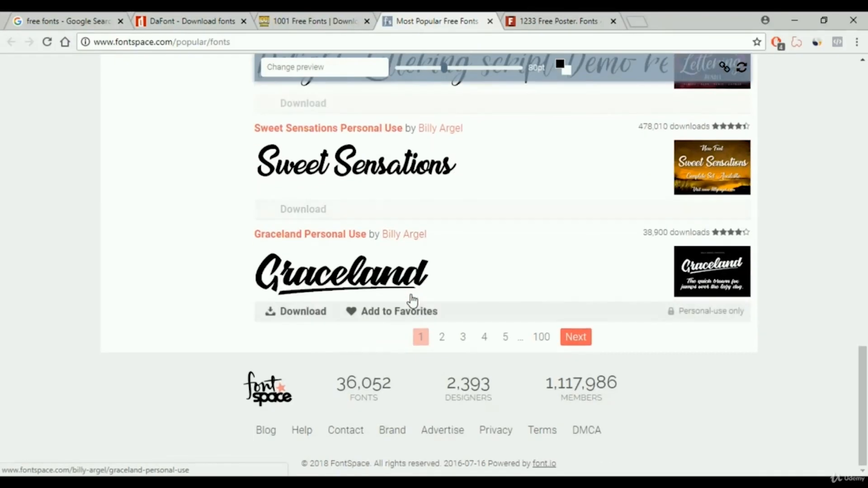
{"action": "scroll", "coordinate": [411, 302], "scroll_direction": "up", "scroll_amount": 15}
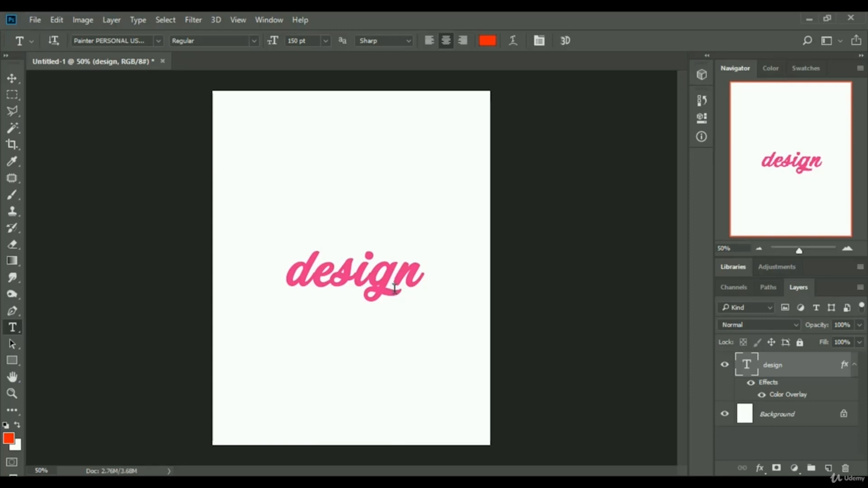
Change the text's font to Cooper Black and collapse the layer's effects list.
{"action": "left_click", "coordinate": [158, 41]}
{"action": "scroll", "coordinate": [169, 262], "scroll_direction": "down", "scroll_amount": 6}
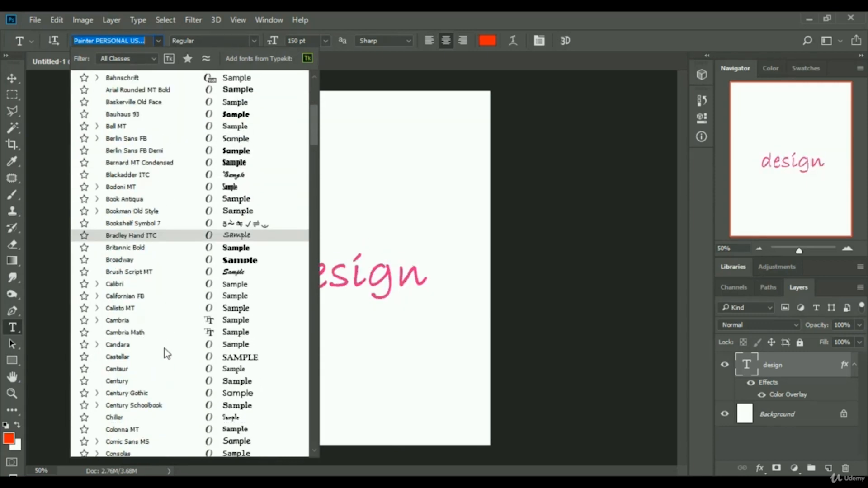
{"action": "scroll", "coordinate": [167, 354], "scroll_direction": "down", "scroll_amount": 3}
{"action": "scroll", "coordinate": [176, 357], "scroll_direction": "down", "scroll_amount": 3}
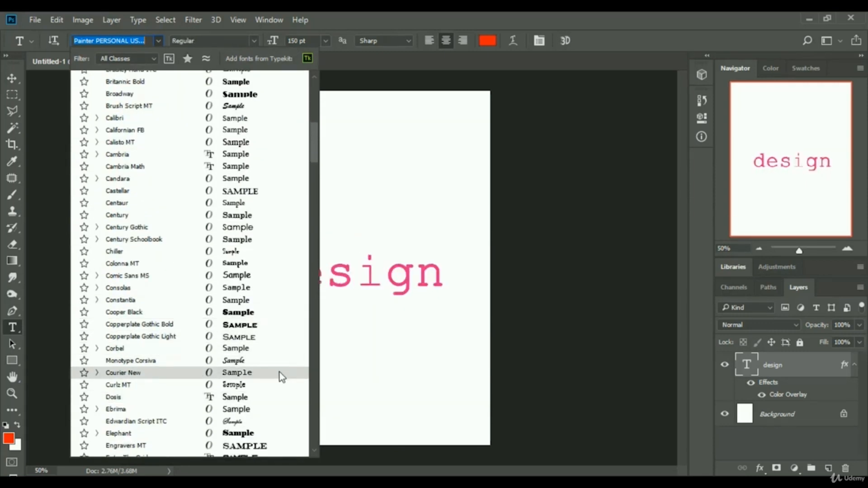
{"action": "left_click", "coordinate": [248, 314]}
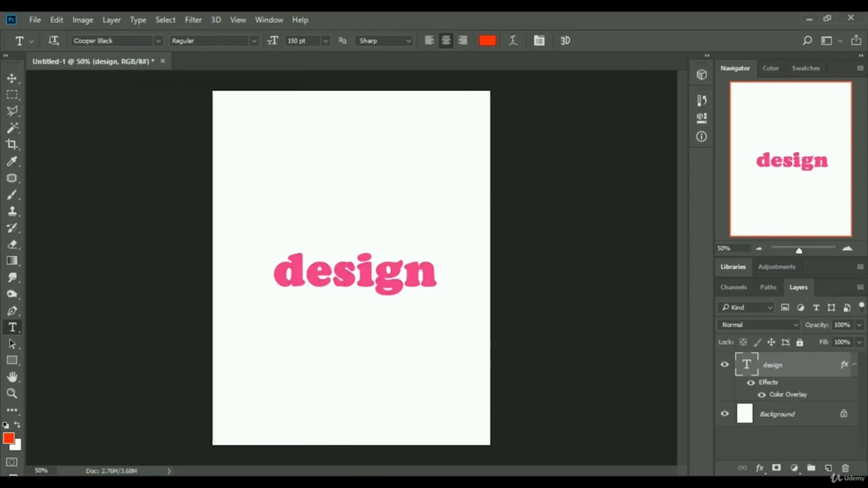
{"action": "left_click", "coordinate": [854, 366]}
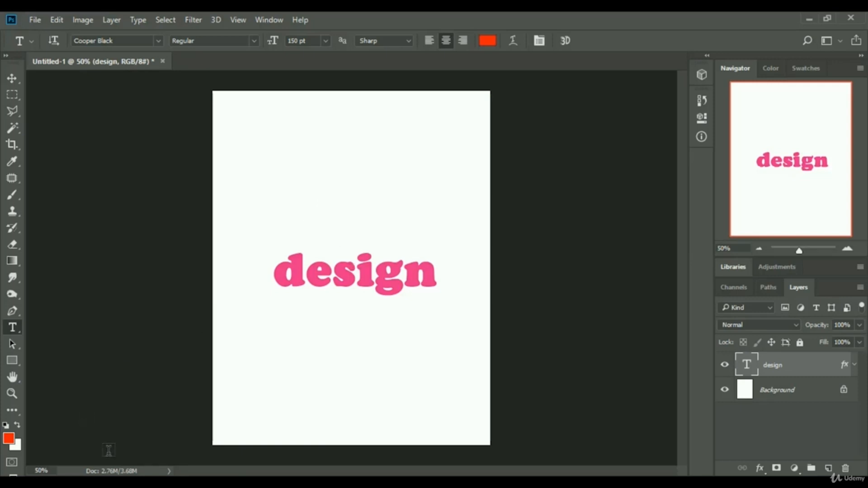
Try to open the dodge-challenger-rt image in Photoshop from its folder in File Explorer.
{"action": "left_click", "coordinate": [101, 482]}
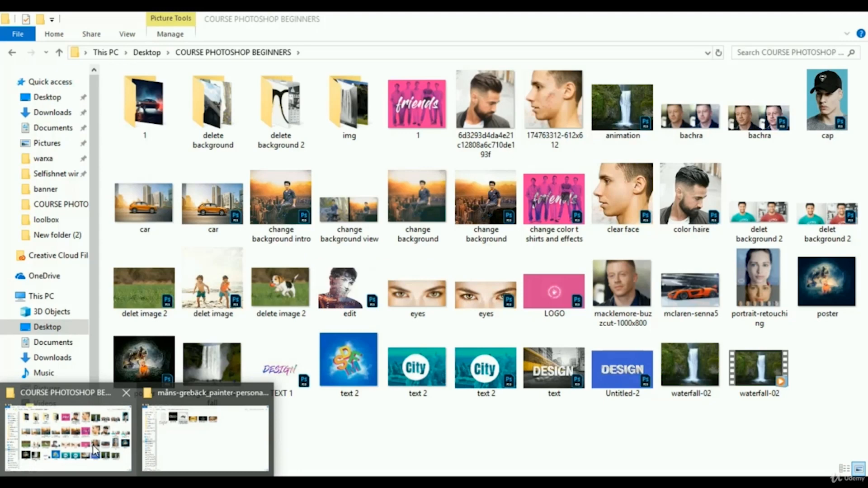
{"action": "left_click", "coordinate": [94, 450]}
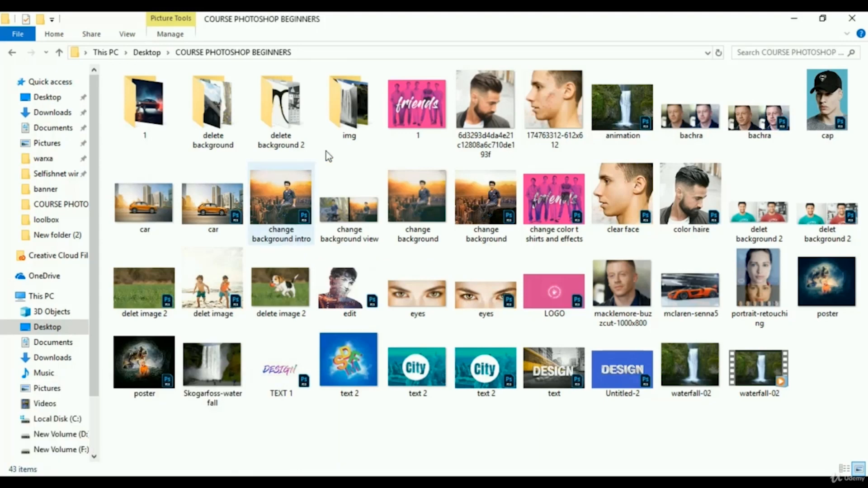
{"action": "double_click", "coordinate": [154, 108]}
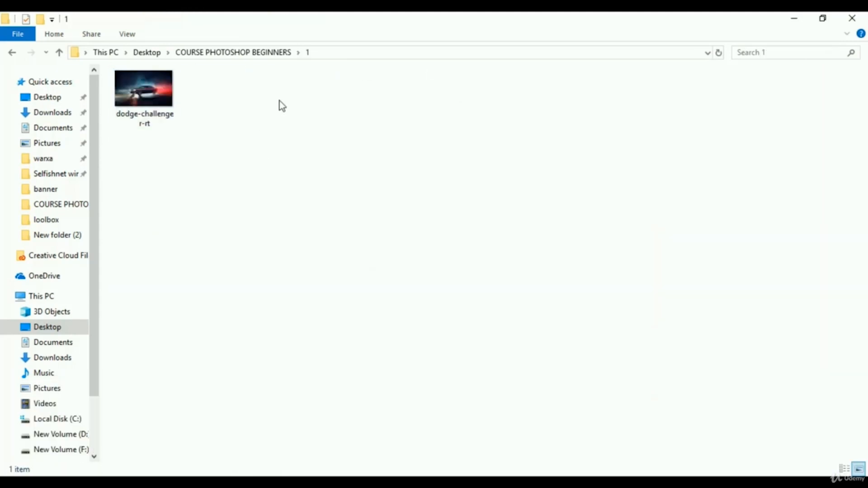
{"action": "right_click", "coordinate": [147, 97]}
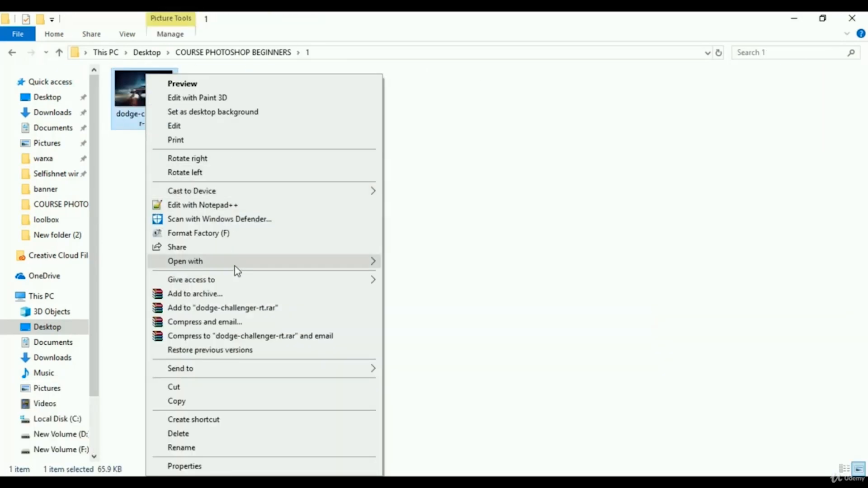
{"action": "mouse_move", "coordinate": [280, 265]}
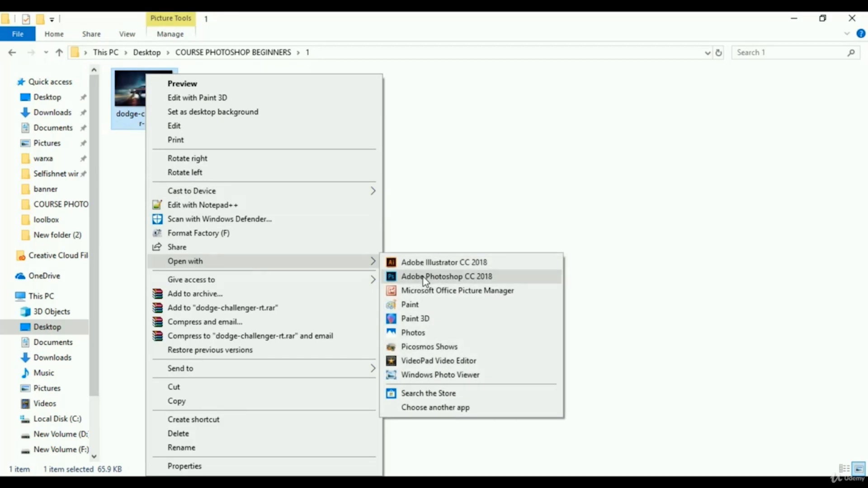
{"action": "left_click", "coordinate": [442, 148]}
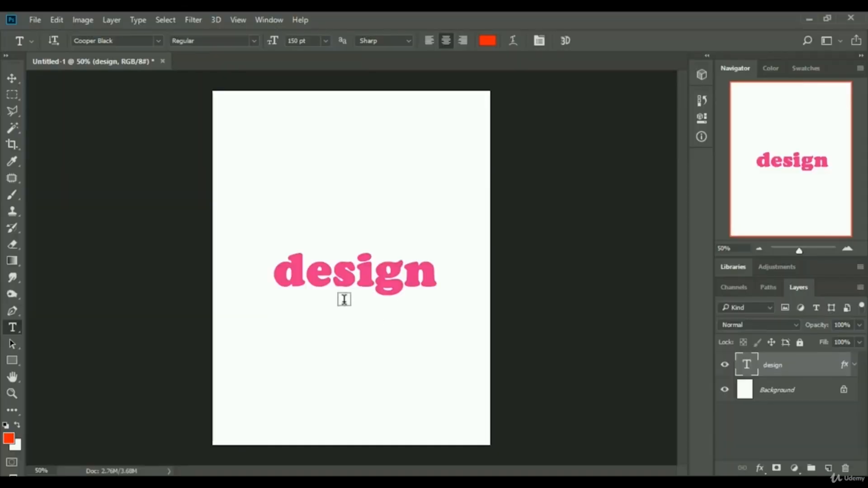
Open the dodge-challenger-rt image from the COURSE PHOTOSHOP BEGINNERS\1 folder.
{"action": "left_click", "coordinate": [37, 21]}
{"action": "left_click", "coordinate": [47, 25]}
{"action": "left_click", "coordinate": [47, 23]}
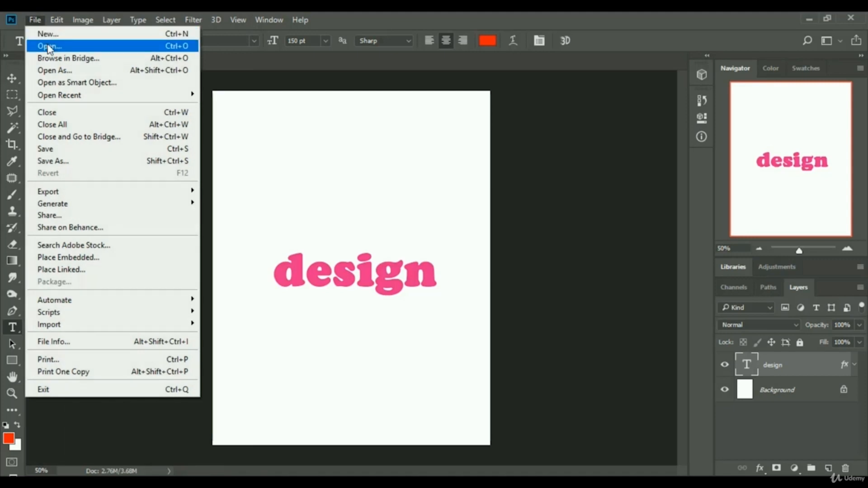
{"action": "left_click", "coordinate": [49, 46]}
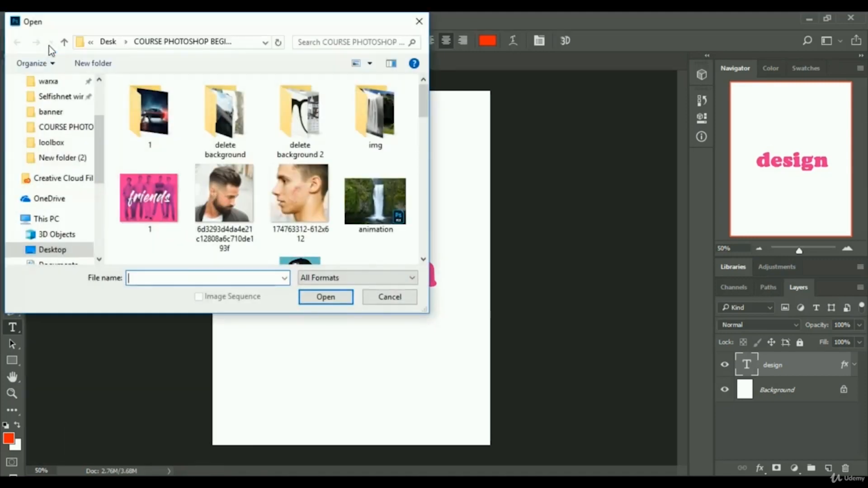
{"action": "double_click", "coordinate": [153, 122]}
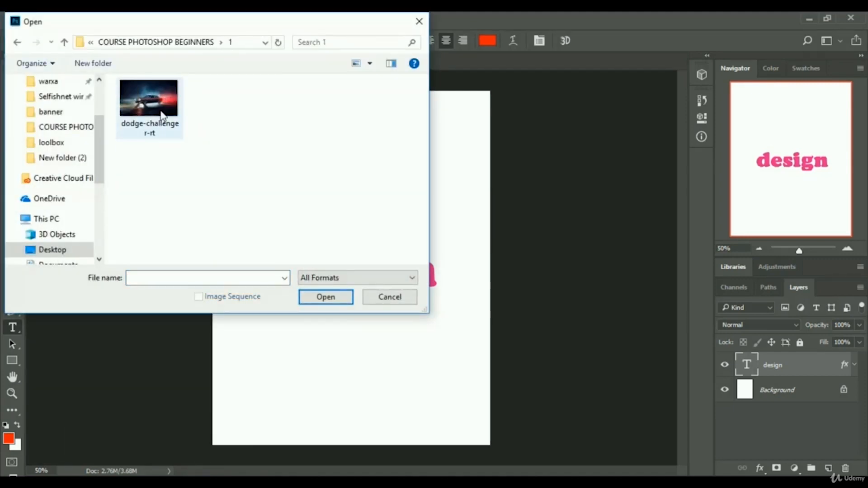
{"action": "left_click", "coordinate": [166, 120]}
{"action": "left_click", "coordinate": [326, 297]}
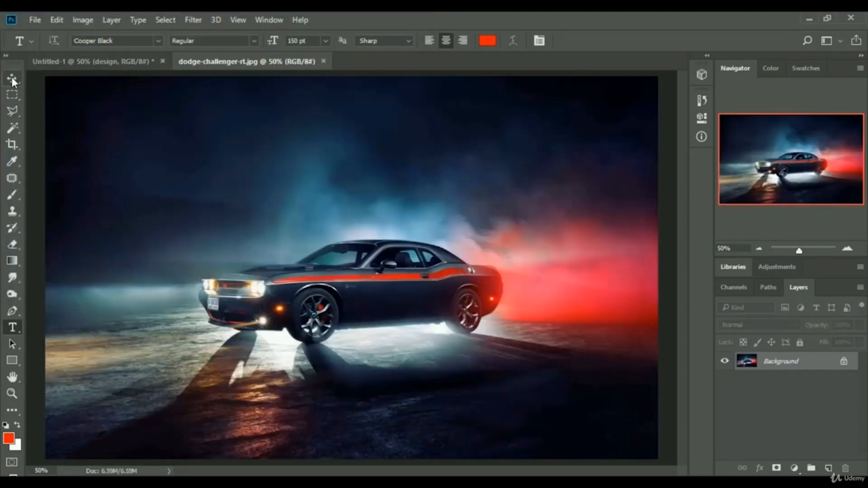
Swap the foreground and background colours and add white text "new car" above the car.
{"action": "left_click", "coordinate": [19, 426]}
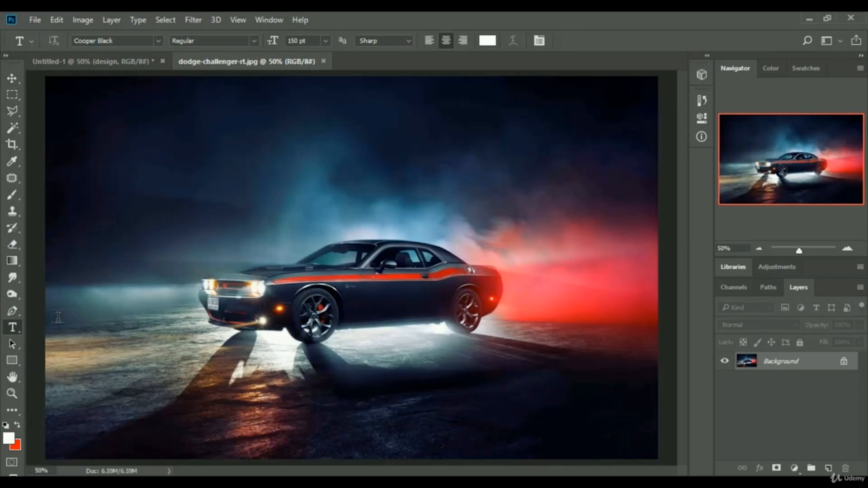
{"action": "left_click", "coordinate": [321, 159]}
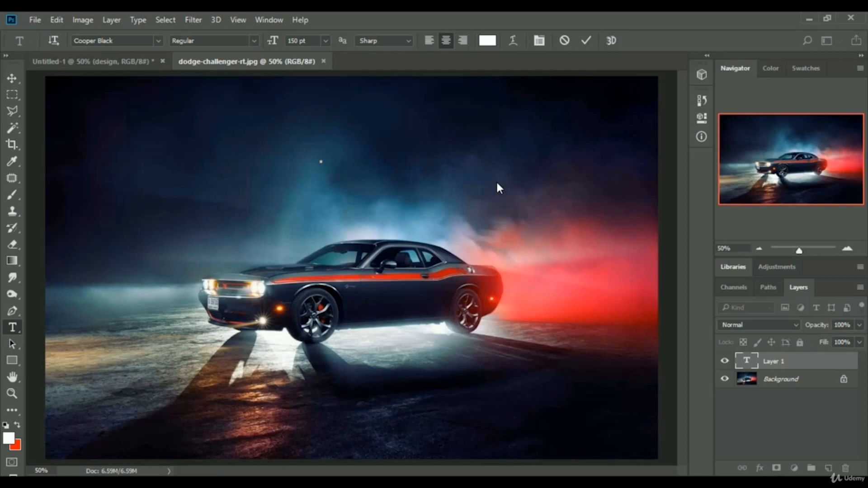
{"action": "type", "text": "ne"}
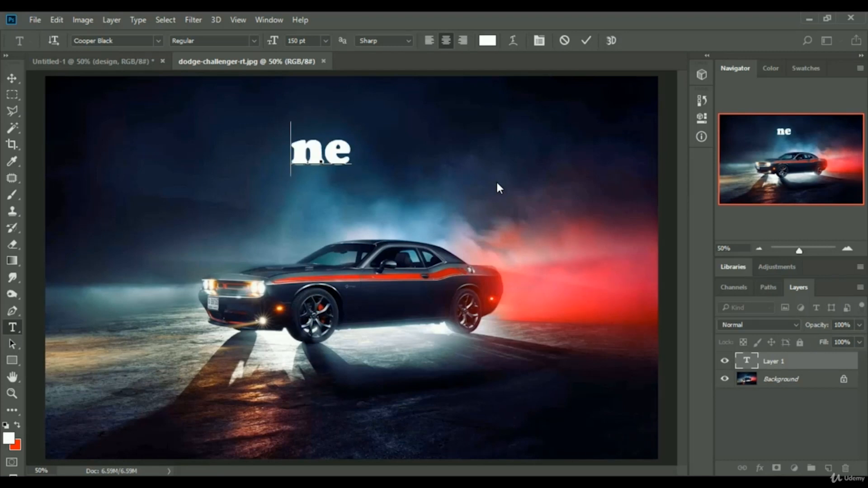
{"action": "type", "text": "w car"}
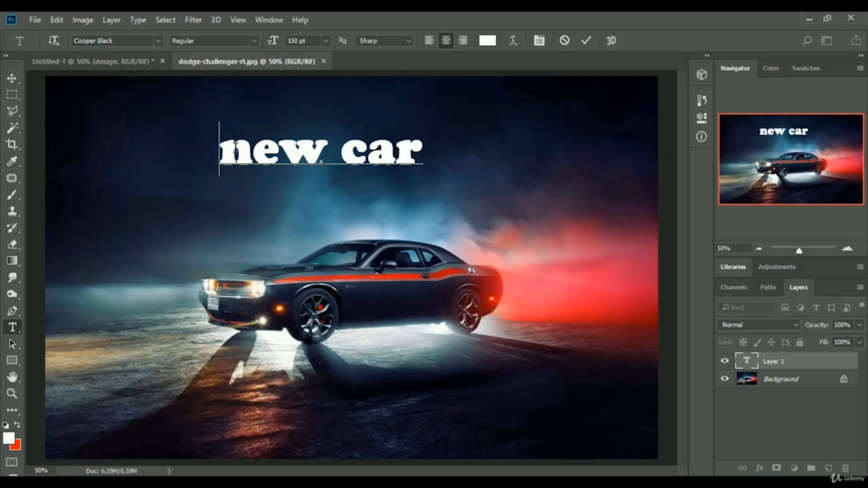
{"action": "left_click_drag", "start_coordinate": [252, 149], "coordinate": [395, 152]}
{"action": "left_click", "coordinate": [12, 78]}
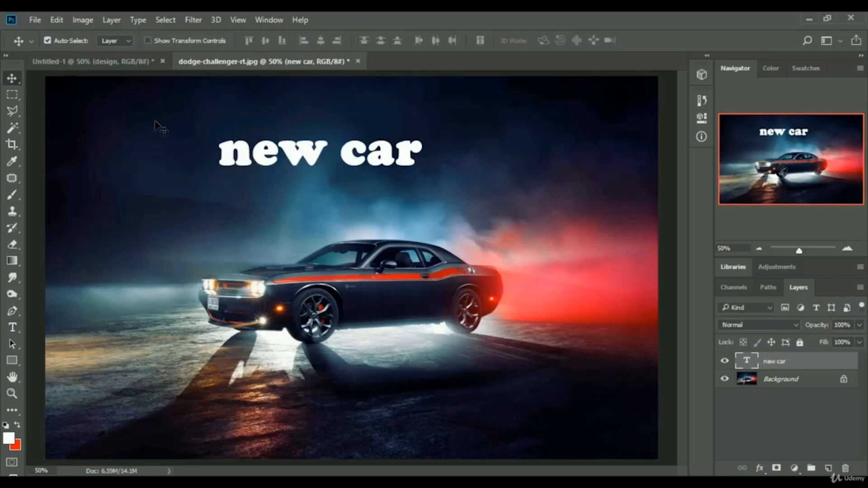
Move the "new car" text to centre it above the car.
{"action": "left_click_drag", "start_coordinate": [322, 156], "coordinate": [352, 176]}
{"action": "left_click_drag", "start_coordinate": [368, 181], "coordinate": [375, 149]}
{"action": "mouse_move", "coordinate": [452, 156]}
{"action": "left_mouse_down"}
{"action": "mouse_move", "coordinate": [425, 180]}
{"action": "mouse_move", "coordinate": [426, 421]}
{"action": "mouse_move", "coordinate": [460, 166]}
{"action": "mouse_move", "coordinate": [445, 157]}
{"action": "left_mouse_up"}
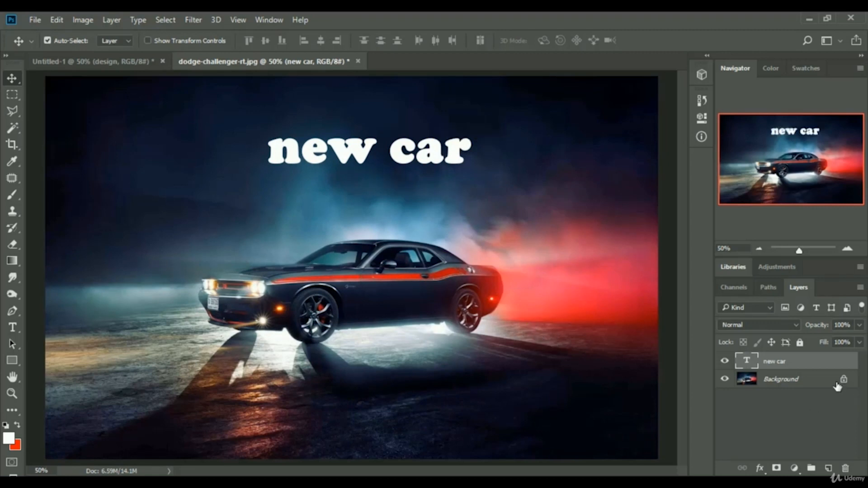
Open the Blending Options for the "new car" layer and enable Color Overlay.
{"action": "right_click", "coordinate": [808, 370]}
{"action": "left_click", "coordinate": [583, 96]}
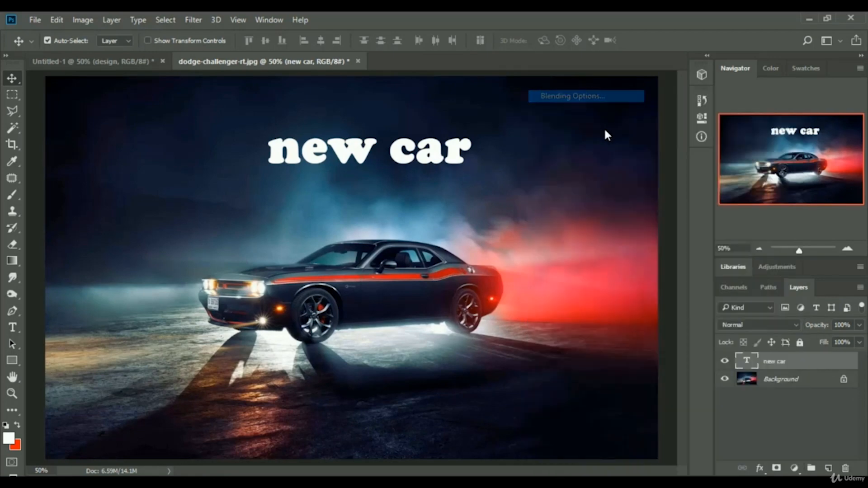
{"action": "left_click_drag", "start_coordinate": [497, 71], "coordinate": [805, 132]}
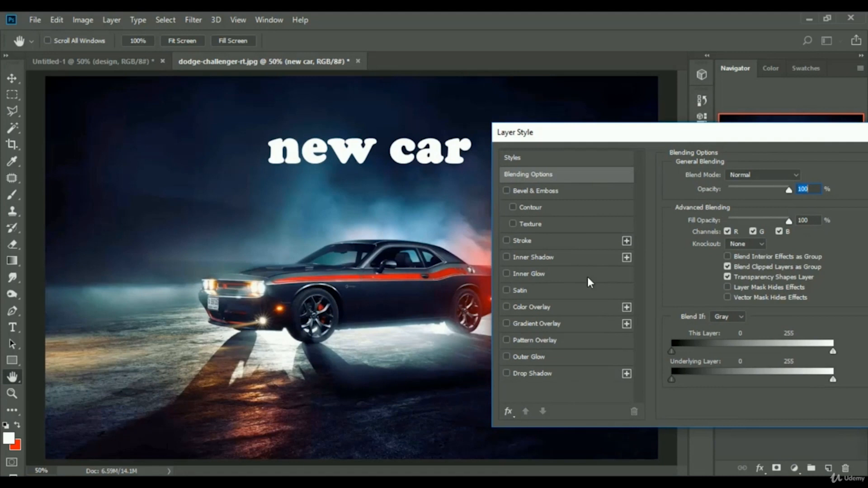
{"action": "left_click", "coordinate": [538, 309]}
{"action": "left_click_drag", "start_coordinate": [706, 135], "coordinate": [683, 132]}
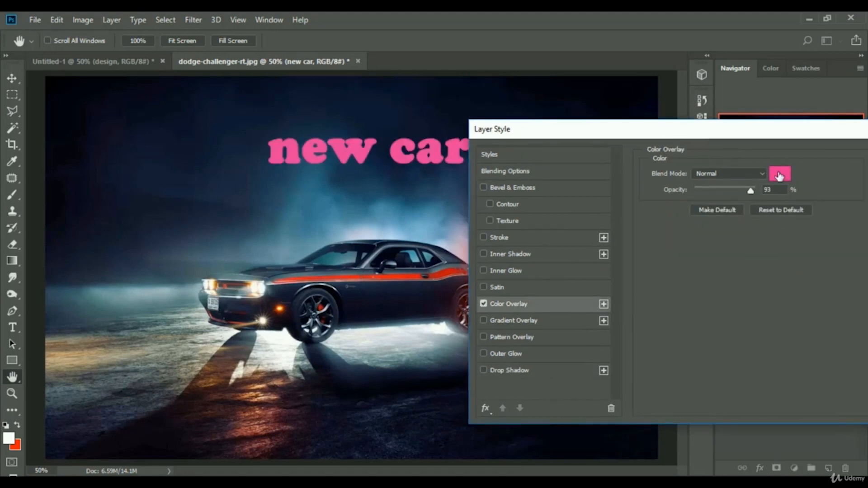
Set the overlay colour to purple ca1bea.
{"action": "left_click", "coordinate": [780, 175]}
{"action": "left_click", "coordinate": [644, 174]}
{"action": "left_click", "coordinate": [693, 132]}
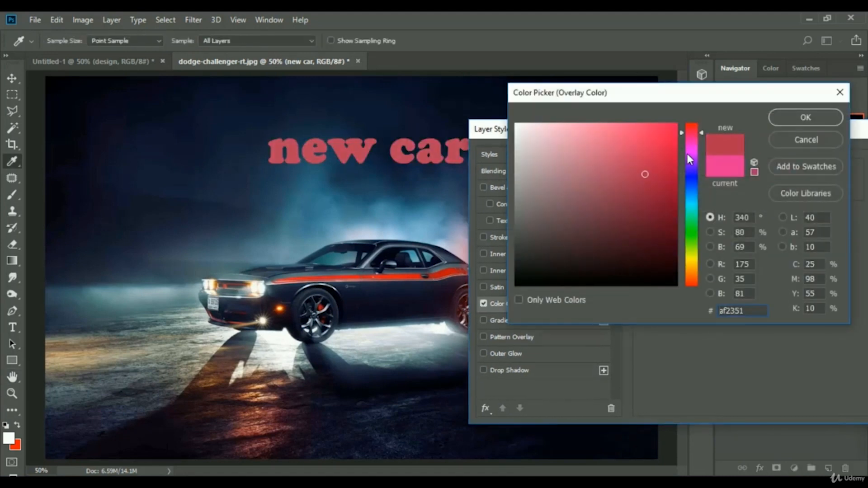
{"action": "left_click", "coordinate": [688, 154]}
{"action": "left_click", "coordinate": [660, 137]}
{"action": "left_click", "coordinate": [639, 140]}
{"action": "left_click", "coordinate": [648, 148]}
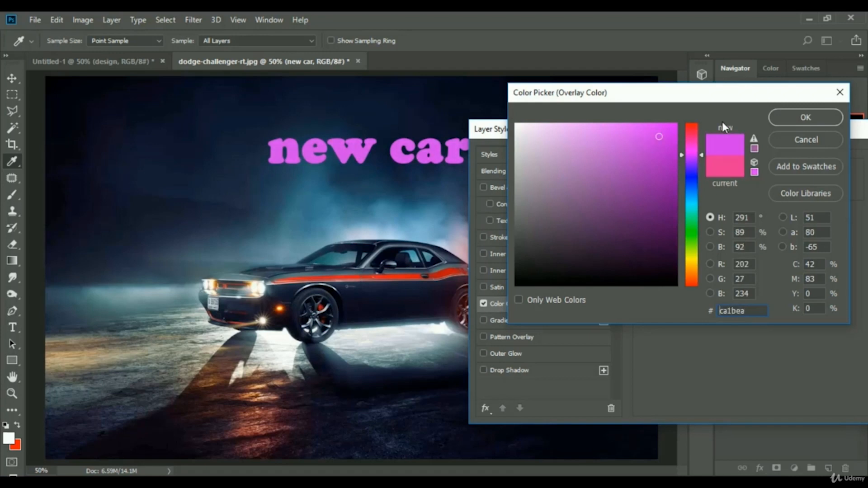
{"action": "left_click", "coordinate": [807, 118]}
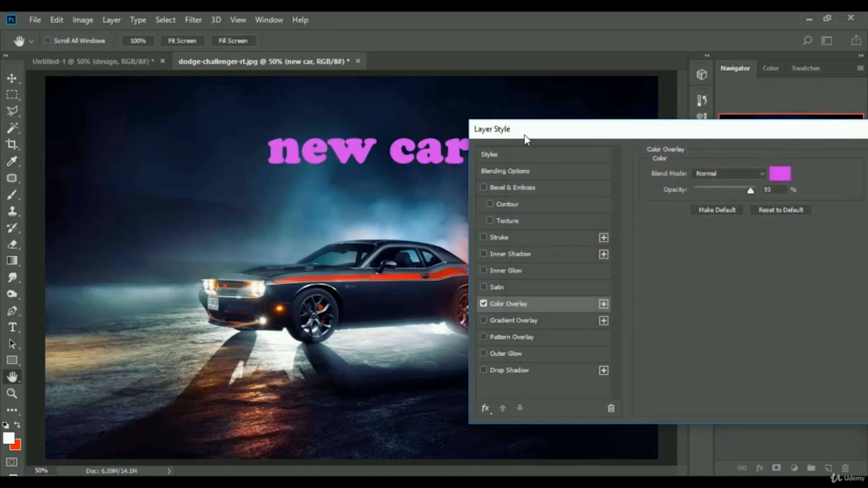
Add a Drop Shadow with opacity 59% and distance about 69.
{"action": "left_click_drag", "start_coordinate": [524, 135], "coordinate": [601, 111]}
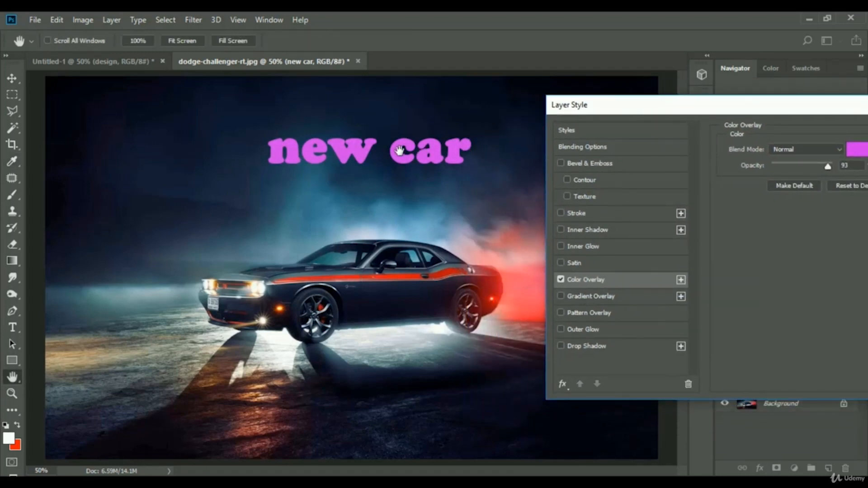
{"action": "left_click", "coordinate": [560, 347]}
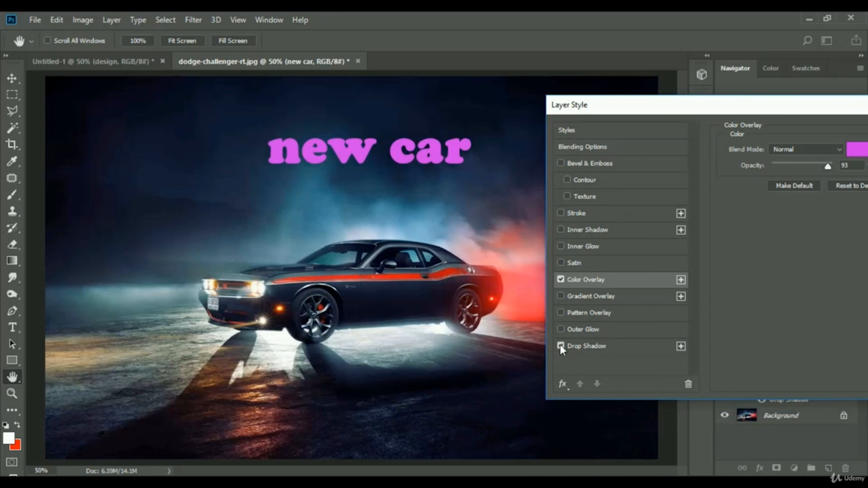
{"action": "left_click", "coordinate": [589, 347]}
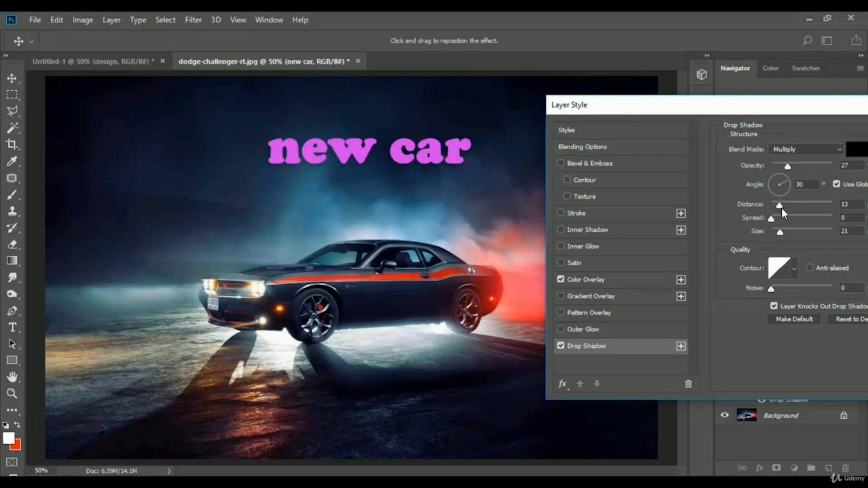
{"action": "left_click_drag", "start_coordinate": [787, 167], "coordinate": [807, 166]}
{"action": "left_click_drag", "start_coordinate": [782, 210], "coordinate": [809, 204]}
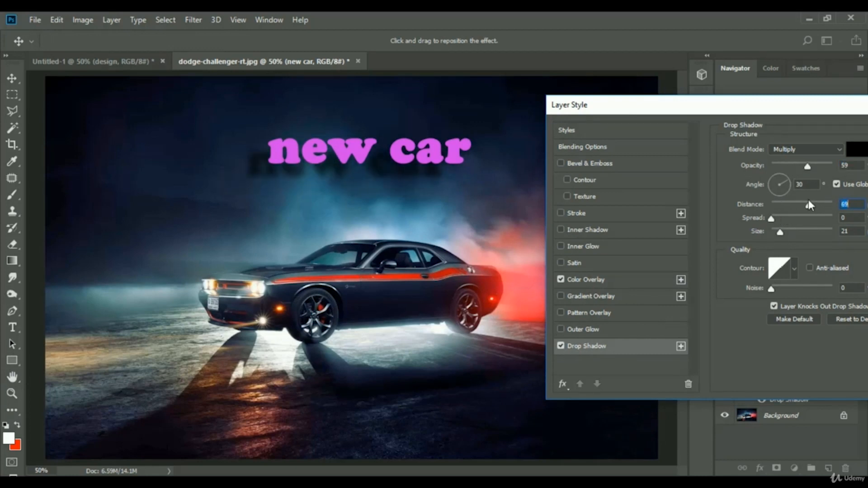
Reposition the drop shadow closer beneath the text, to about angle 80 and distance 18, and close Layer Style.
{"action": "left_click_drag", "start_coordinate": [324, 191], "coordinate": [337, 170]}
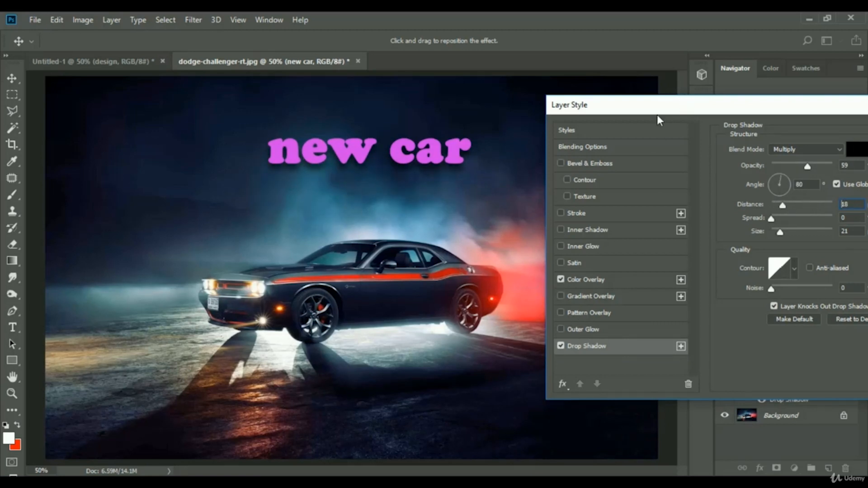
{"action": "left_click_drag", "start_coordinate": [657, 108], "coordinate": [222, 111]}
{"action": "left_click", "coordinate": [599, 163]}
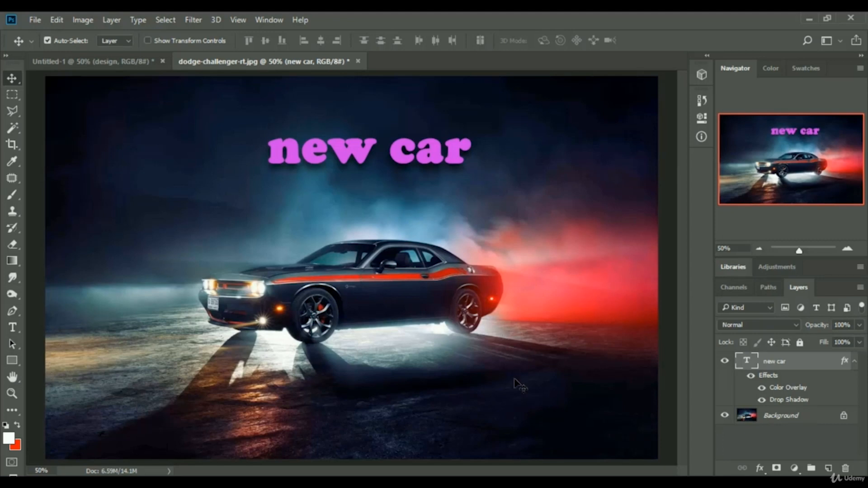
Close the car photo document without saving it.
{"action": "left_click", "coordinate": [787, 482]}
{"action": "left_click", "coordinate": [847, 436]}
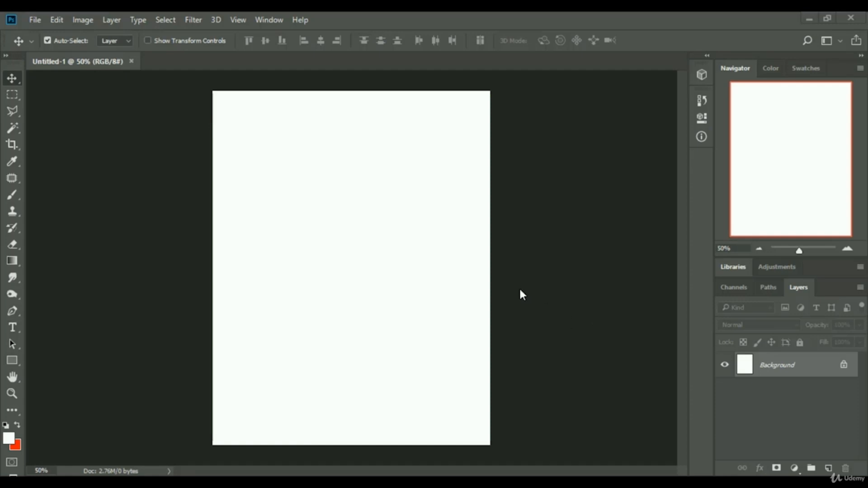
Select the Brush tool and pick a soft round brush from the General Brushes set.
{"action": "left_click", "coordinate": [11, 196]}
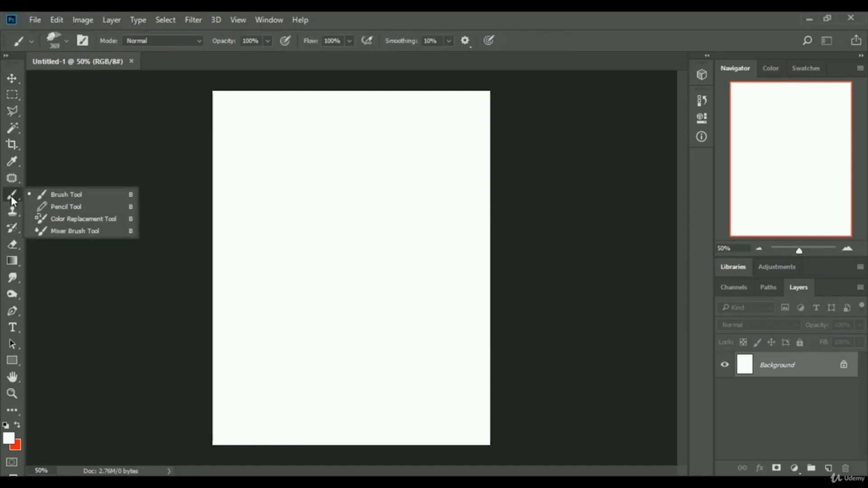
{"action": "left_click", "coordinate": [10, 197]}
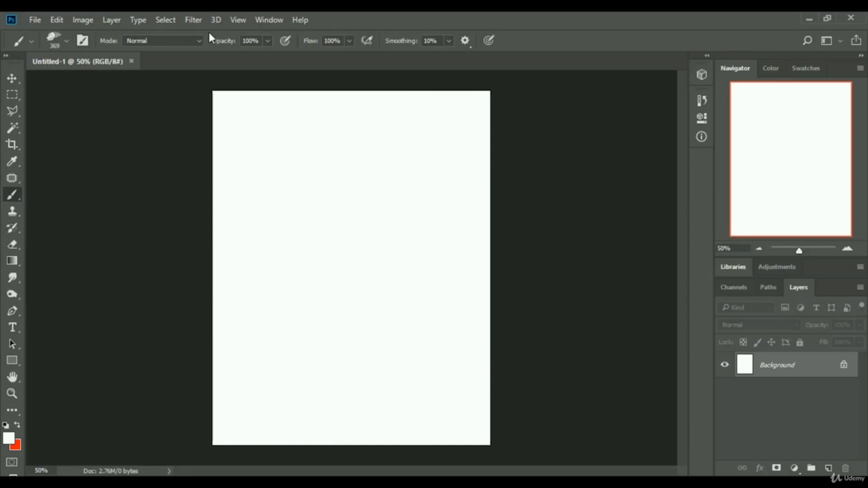
{"action": "left_click", "coordinate": [66, 41]}
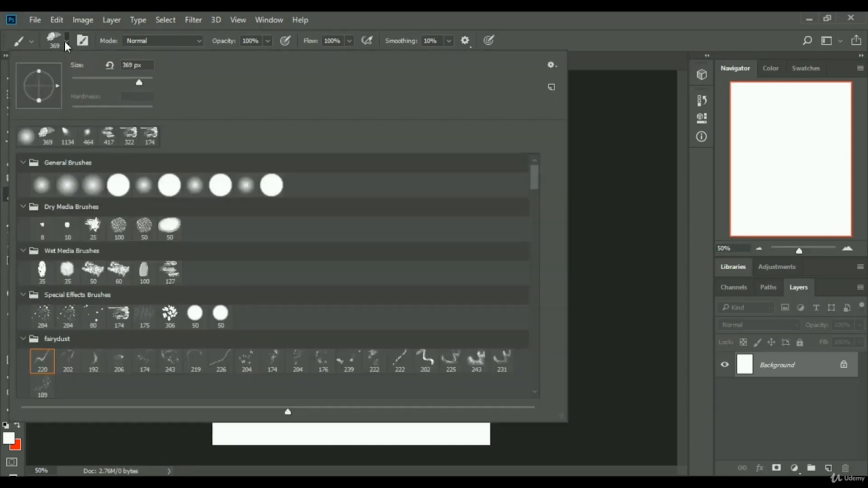
{"action": "mouse_move", "coordinate": [532, 176]}
{"action": "left_mouse_down"}
{"action": "mouse_move", "coordinate": [541, 375]}
{"action": "mouse_move", "coordinate": [541, 162]}
{"action": "left_mouse_up"}
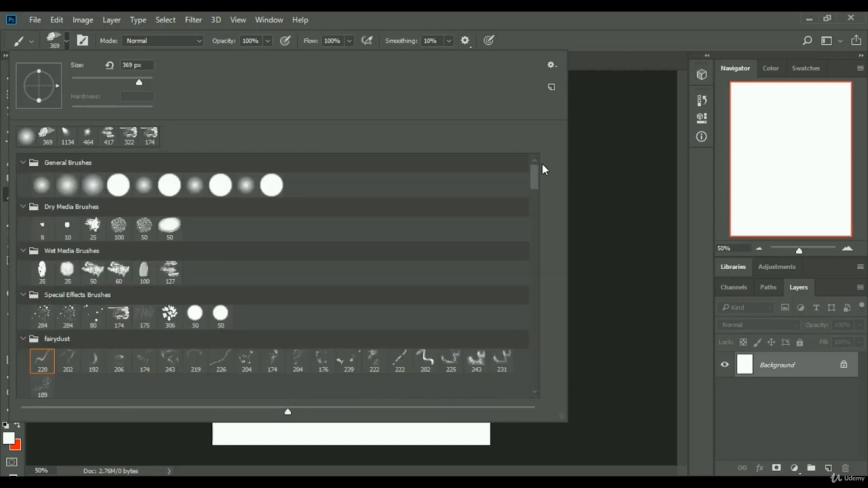
{"action": "left_click", "coordinate": [144, 185]}
{"action": "left_click", "coordinate": [67, 185]}
Browse the installed brush sets, including fairydust and Free Powder Photoshop Brushes 7.
{"action": "scroll", "coordinate": [261, 232], "scroll_direction": "down", "scroll_amount": 4}
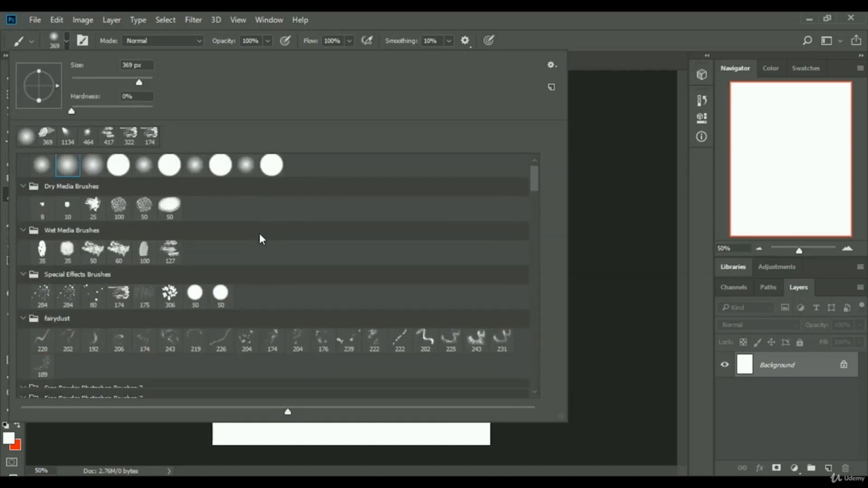
{"action": "scroll", "coordinate": [286, 231], "scroll_direction": "down", "scroll_amount": 3}
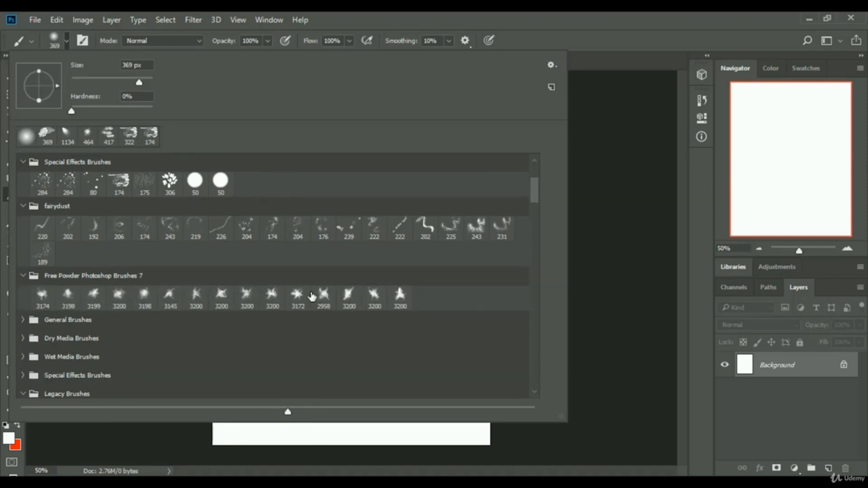
{"action": "scroll", "coordinate": [329, 277], "scroll_direction": "up", "scroll_amount": 7}
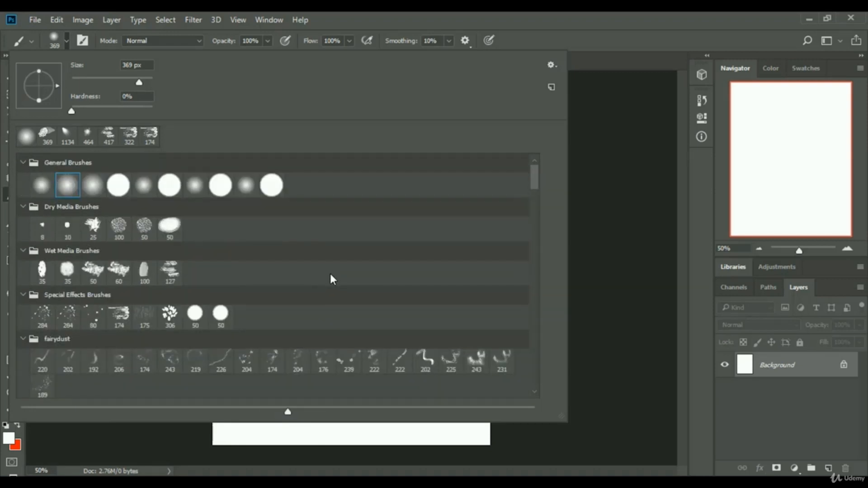
{"action": "scroll", "coordinate": [331, 276], "scroll_direction": "down", "scroll_amount": 3}
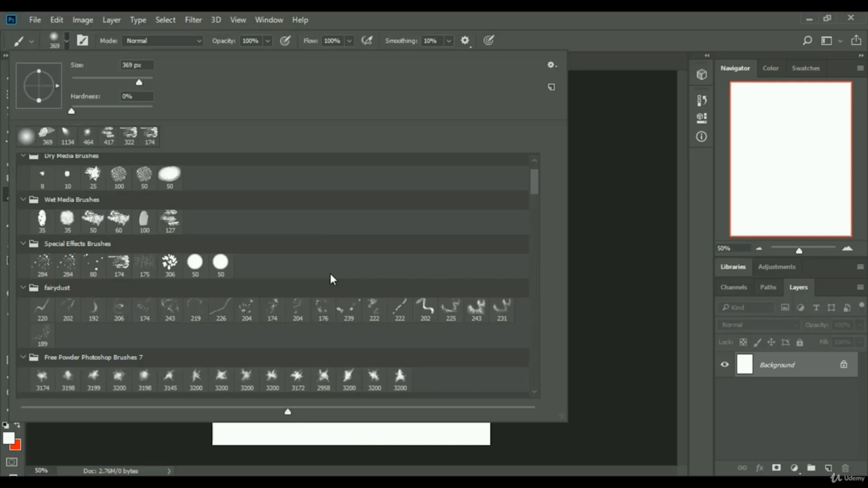
{"action": "scroll", "coordinate": [331, 276], "scroll_direction": "down", "scroll_amount": 5}
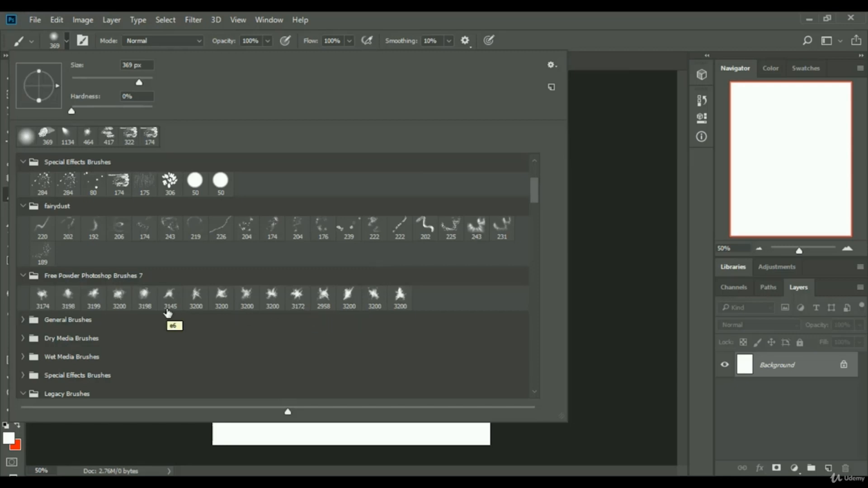
{"action": "scroll", "coordinate": [396, 284], "scroll_direction": "up", "scroll_amount": 1}
{"action": "scroll", "coordinate": [396, 283], "scroll_direction": "up", "scroll_amount": 3}
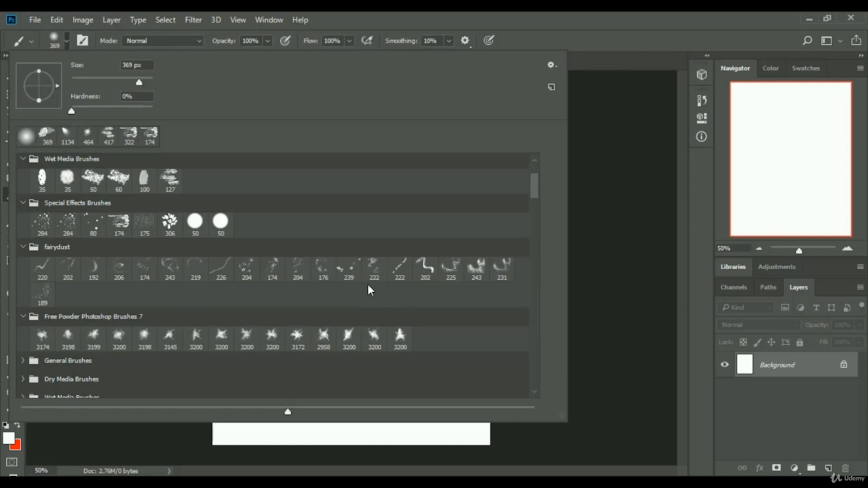
{"action": "left_click", "coordinate": [594, 31]}
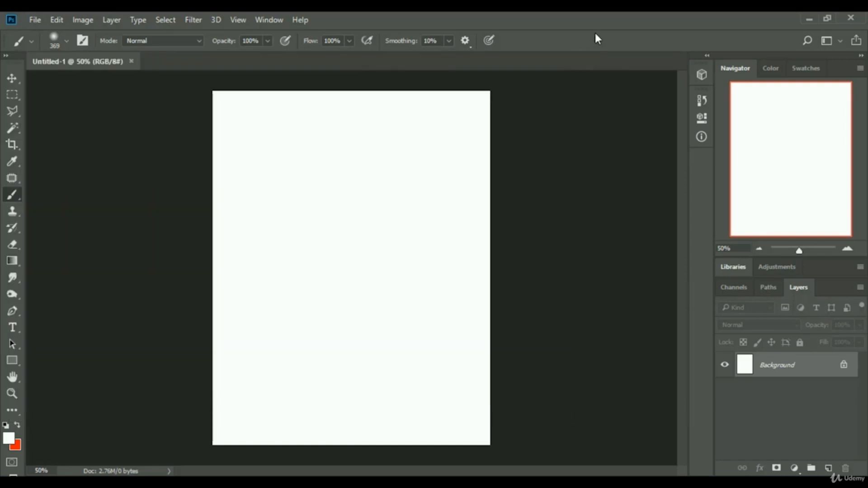
Create a new 870 x 1110 px document from the recent preset and close Untitled-1.
{"action": "left_click", "coordinate": [34, 20]}
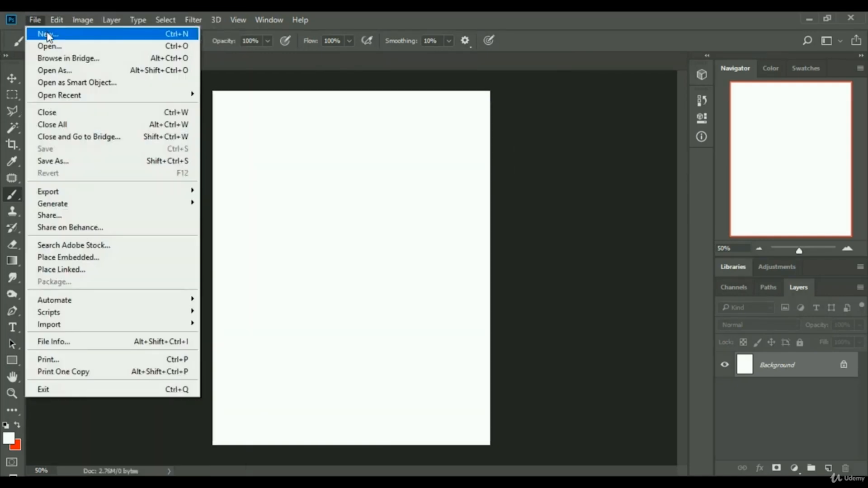
{"action": "left_click", "coordinate": [47, 34]}
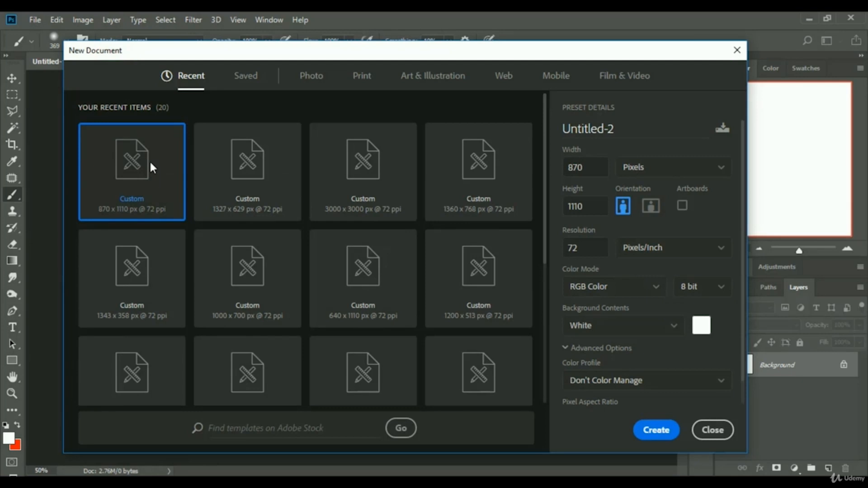
{"action": "double_click", "coordinate": [145, 179]}
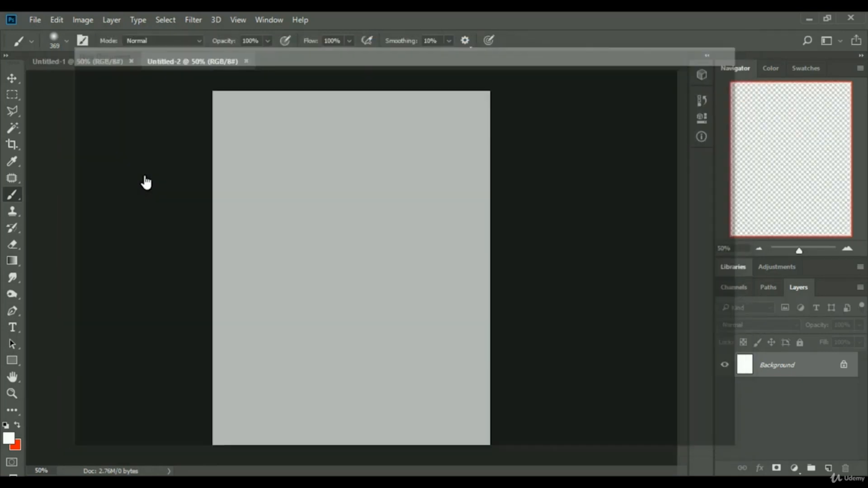
{"action": "left_click", "coordinate": [130, 60]}
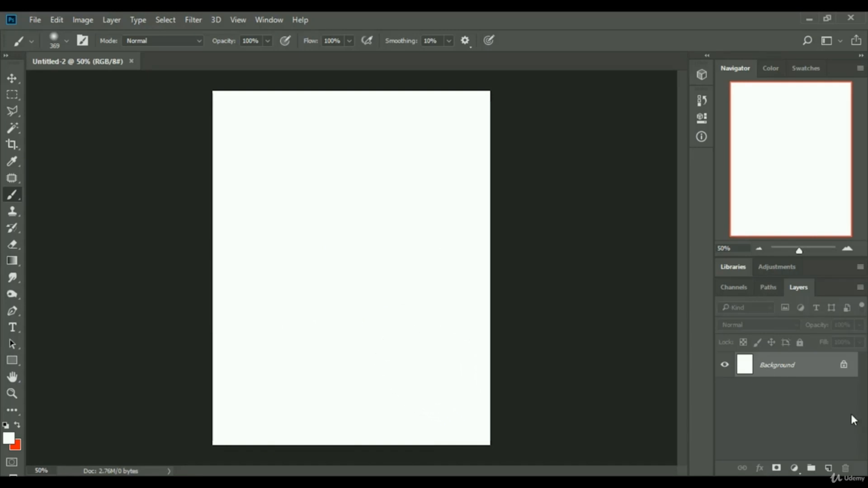
Unlock the background layer and give it a Color Overlay in blue 1bc1ea.
{"action": "left_click", "coordinate": [843, 366]}
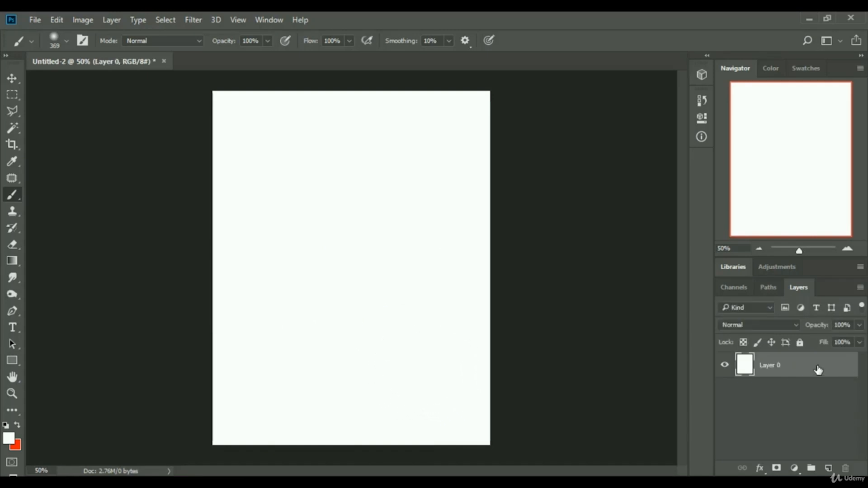
{"action": "right_click", "coordinate": [782, 364]}
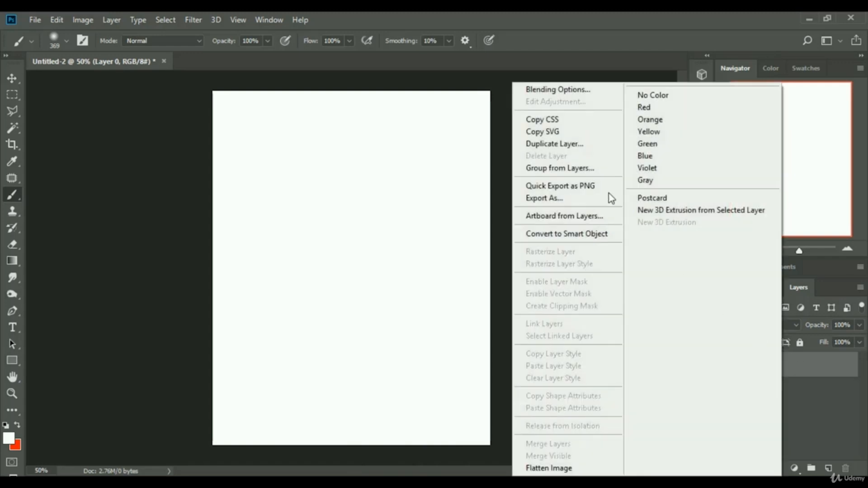
{"action": "left_click", "coordinate": [587, 92]}
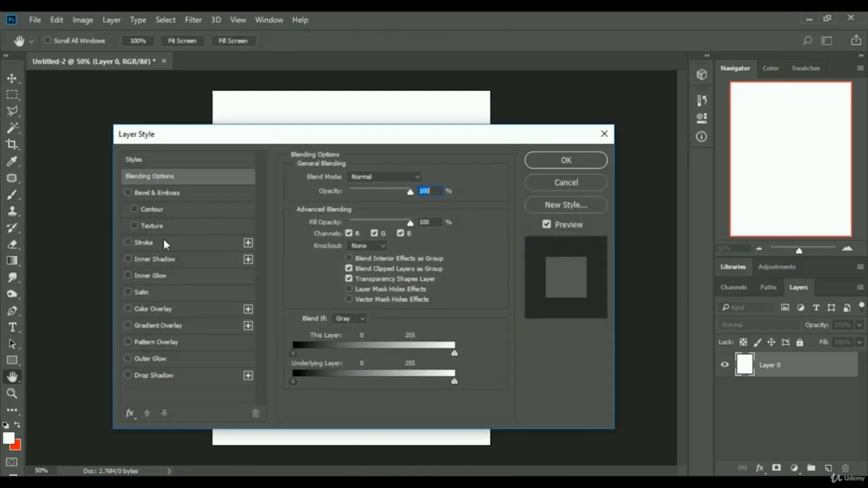
{"action": "left_click_drag", "start_coordinate": [229, 144], "coordinate": [624, 106]}
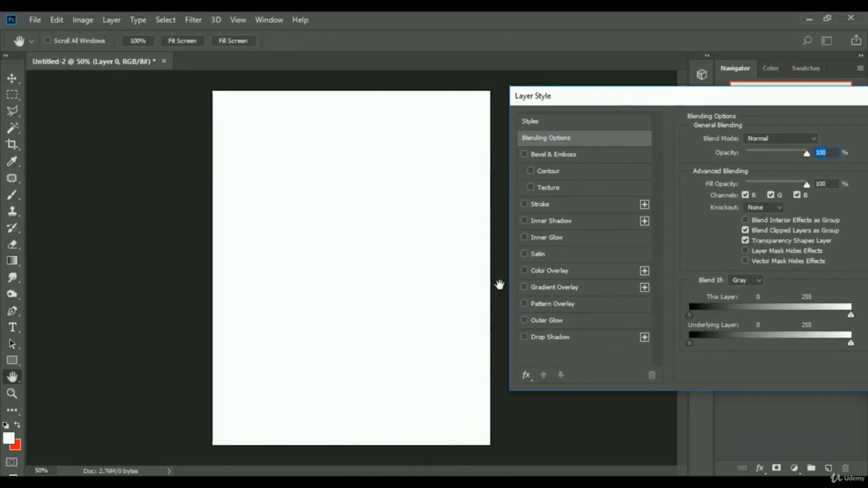
{"action": "left_click", "coordinate": [537, 273]}
{"action": "left_click", "coordinate": [813, 141]}
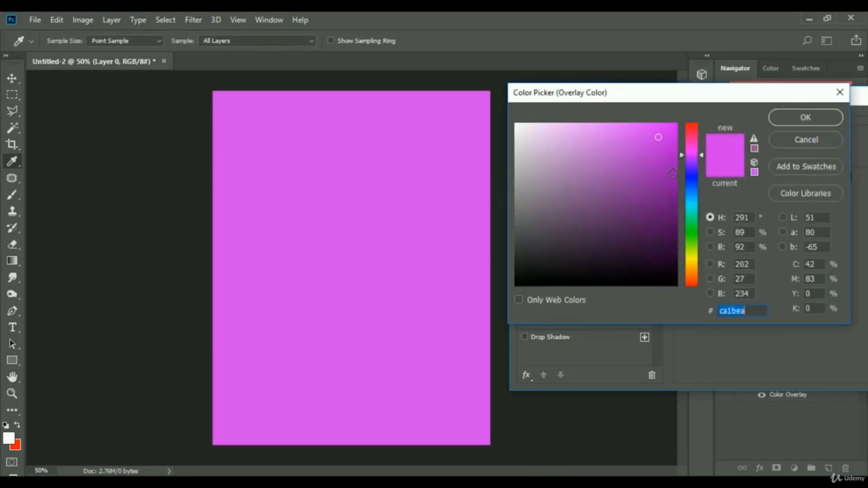
{"action": "left_click_drag", "start_coordinate": [691, 154], "coordinate": [693, 199]}
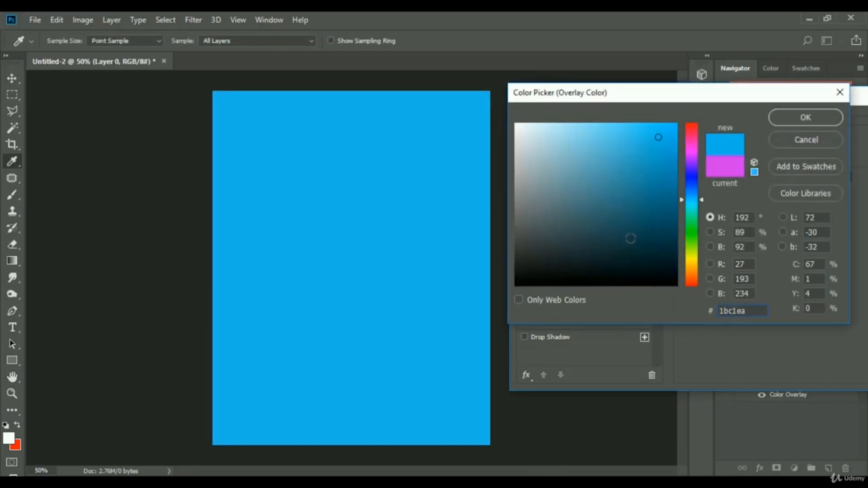
{"action": "left_click", "coordinate": [806, 117]}
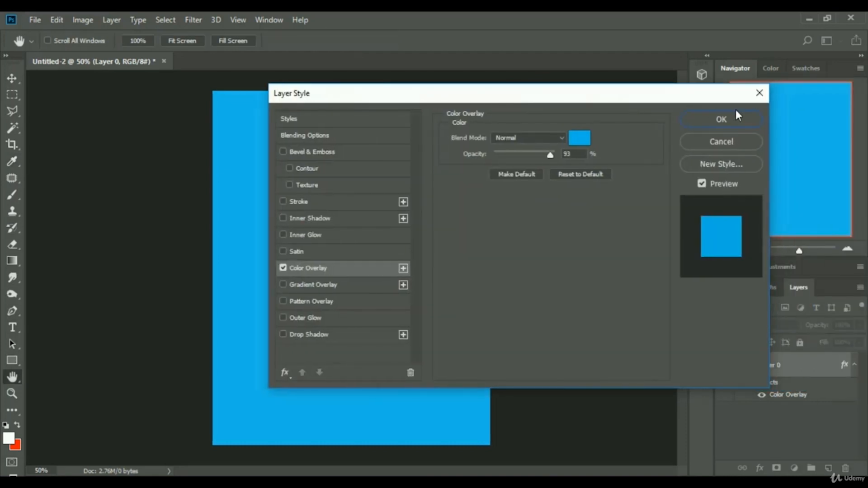
{"action": "left_click", "coordinate": [721, 116]}
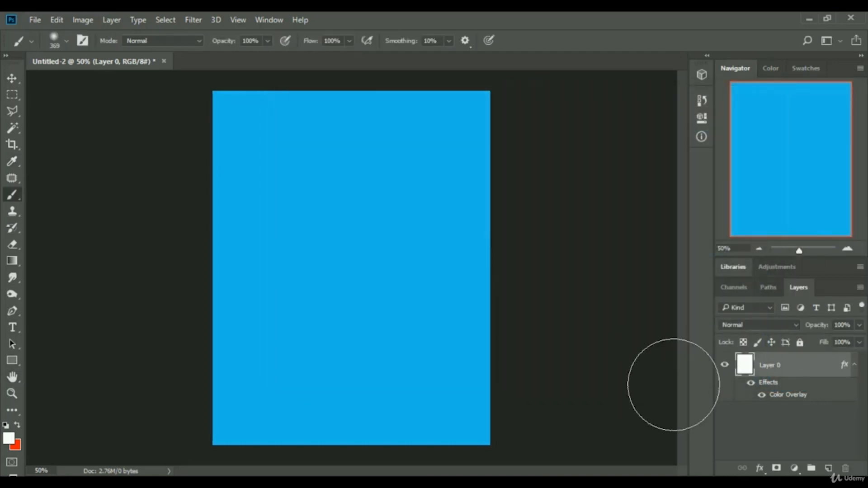
Clear the layer style from Layer 0.
{"action": "right_click", "coordinate": [787, 365]}
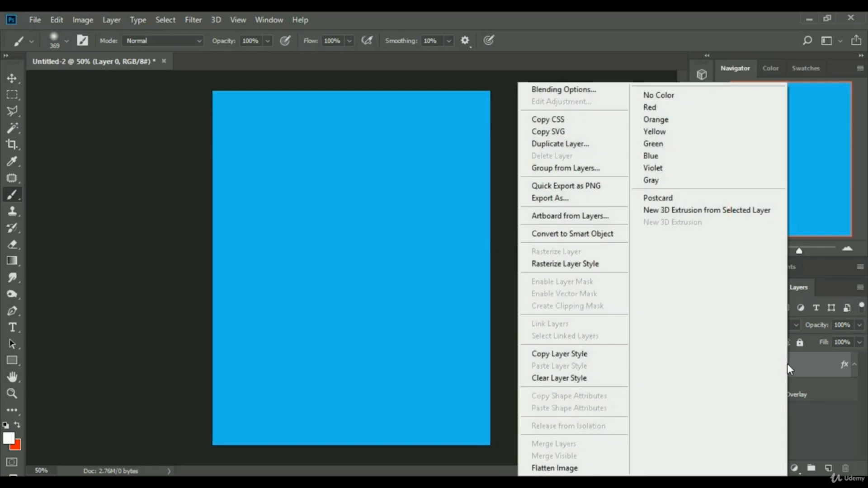
{"action": "left_click", "coordinate": [554, 379]}
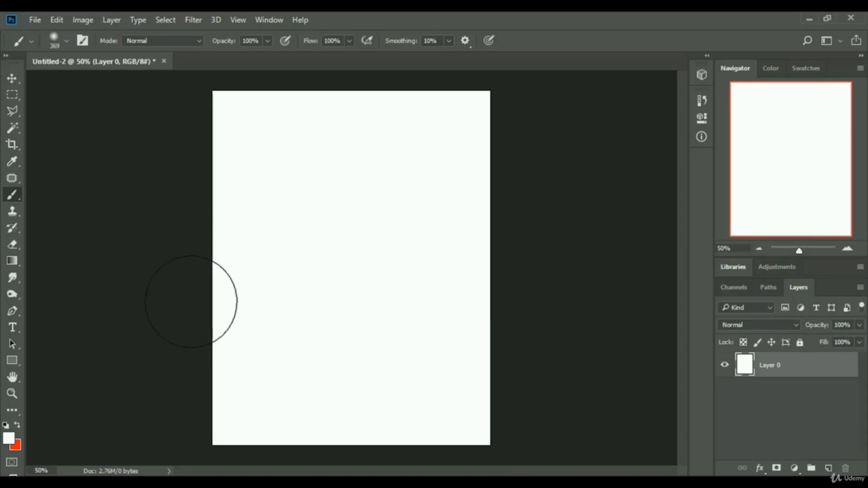
Fill Layer 0 with a blue foreground colour (H 208, S 93, B 75) using the Paint Bucket tool.
{"action": "left_click", "coordinate": [16, 262]}
{"action": "left_click", "coordinate": [48, 273]}
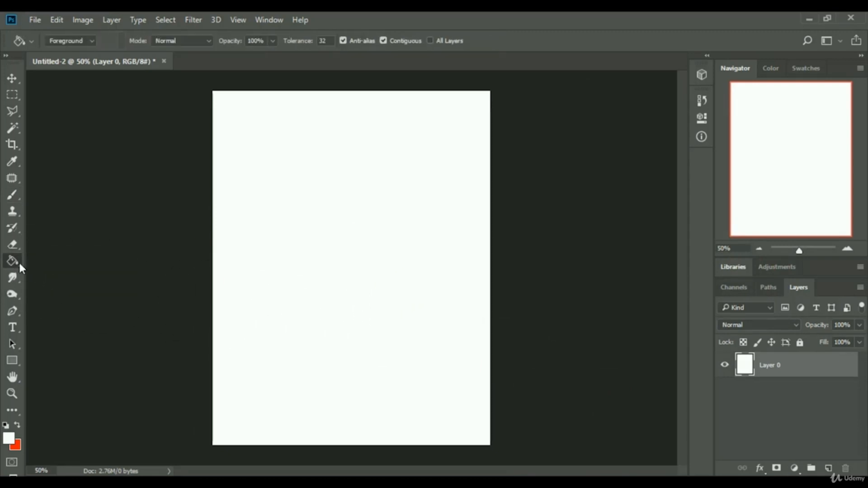
{"action": "left_click", "coordinate": [13, 259]}
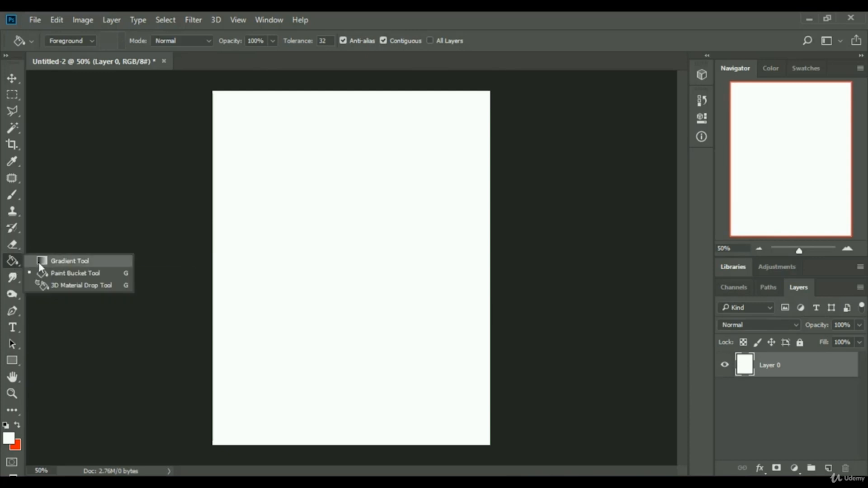
{"action": "left_click", "coordinate": [73, 272]}
{"action": "left_click", "coordinate": [9, 436]}
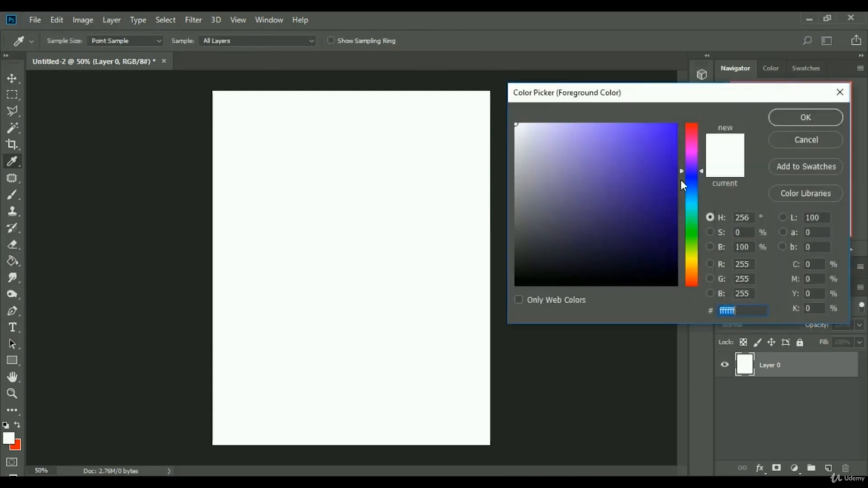
{"action": "left_click", "coordinate": [690, 198]}
{"action": "left_click", "coordinate": [667, 163]}
{"action": "left_click", "coordinate": [773, 117]}
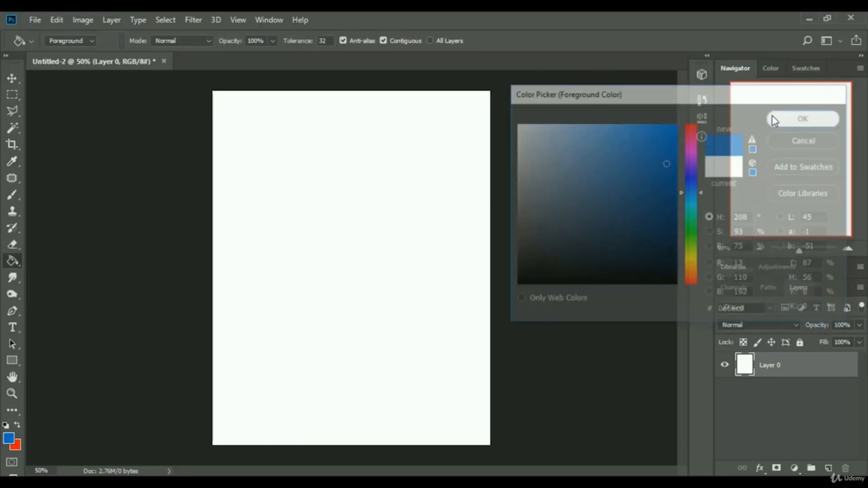
{"action": "left_click", "coordinate": [393, 202]}
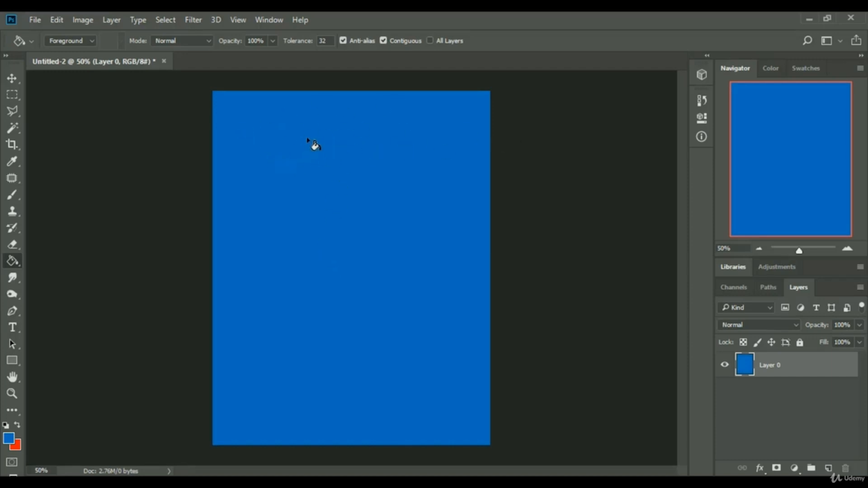
Switch to the Brush tool and pick a Free Powder Photoshop Brushes 7 brush sized 511 px.
{"action": "left_click", "coordinate": [12, 195]}
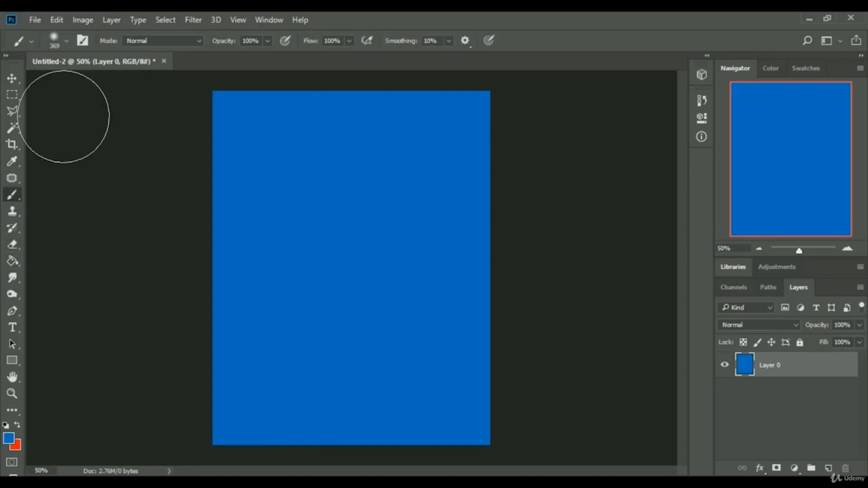
{"action": "left_click", "coordinate": [66, 41]}
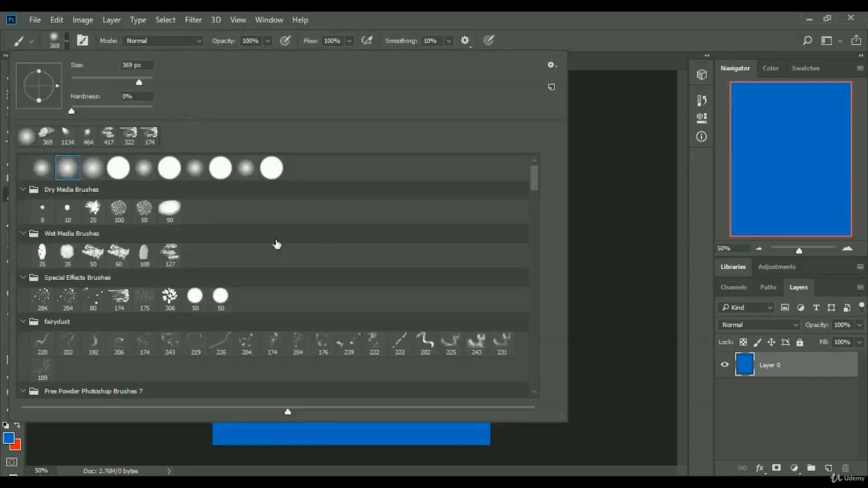
{"action": "scroll", "coordinate": [267, 246], "scroll_direction": "down", "scroll_amount": 3}
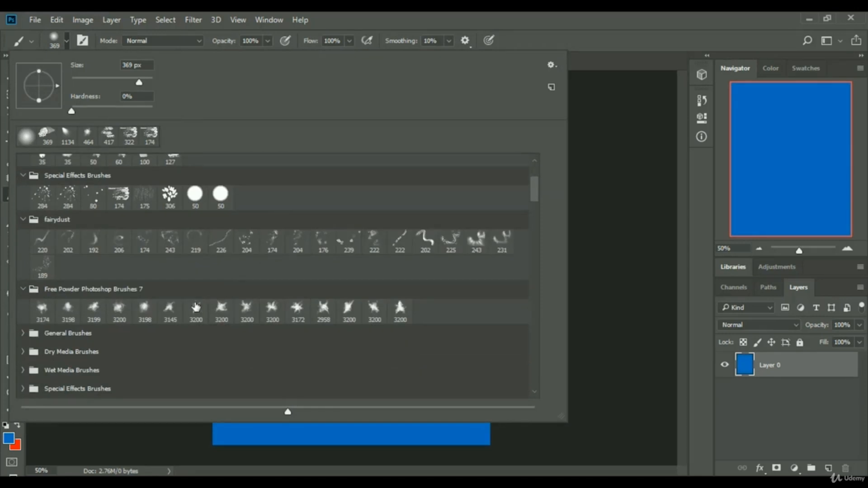
{"action": "left_click", "coordinate": [120, 310]}
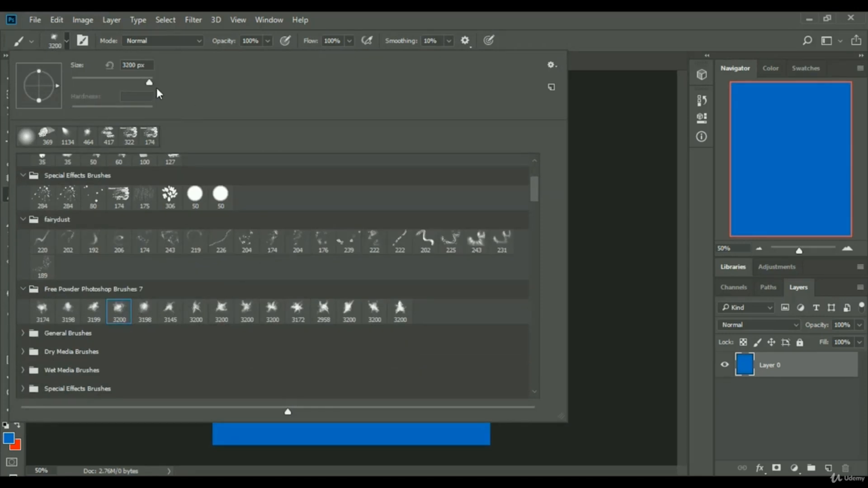
{"action": "left_click_drag", "start_coordinate": [151, 82], "coordinate": [144, 83]}
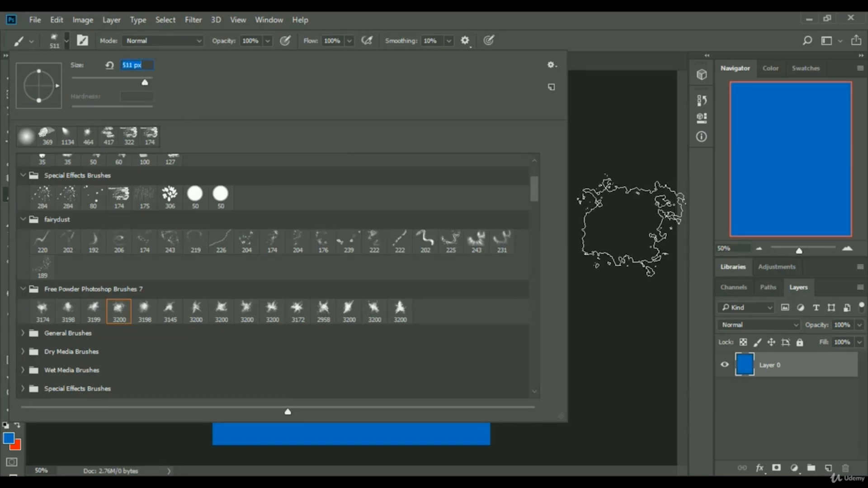
{"action": "left_click", "coordinate": [607, 37]}
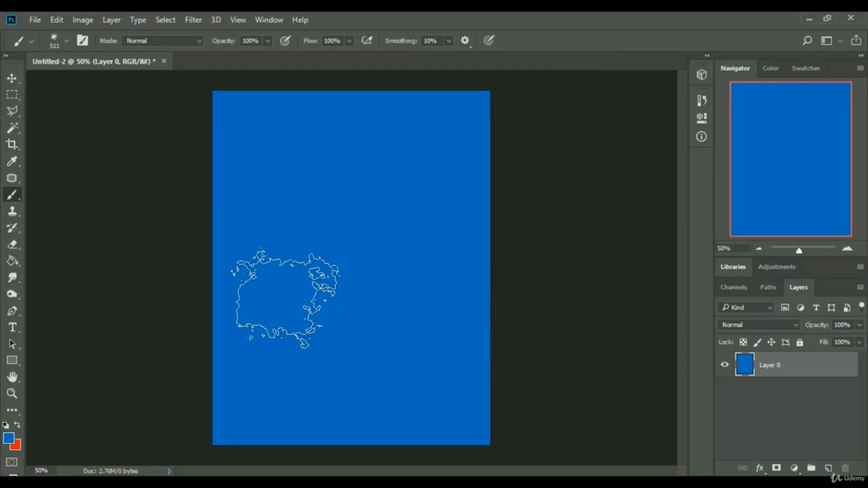
Add a new layer and set the foreground colour to white ffffff.
{"action": "left_click", "coordinate": [827, 468]}
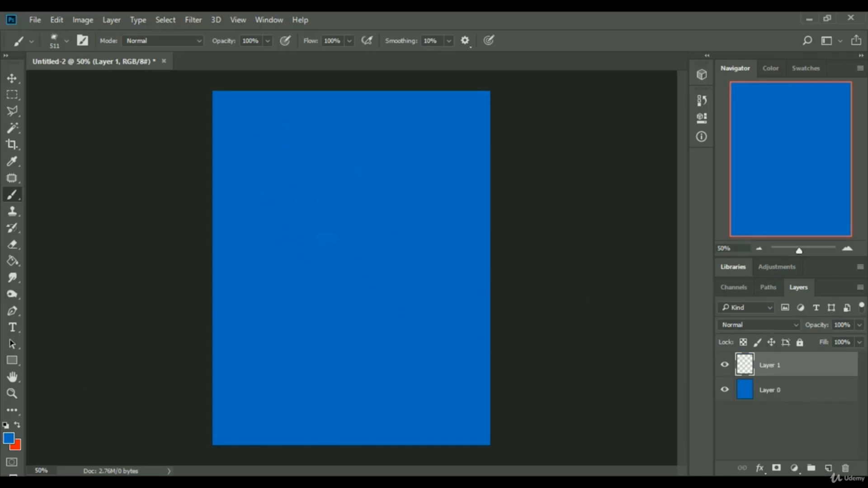
{"action": "left_click", "coordinate": [10, 441]}
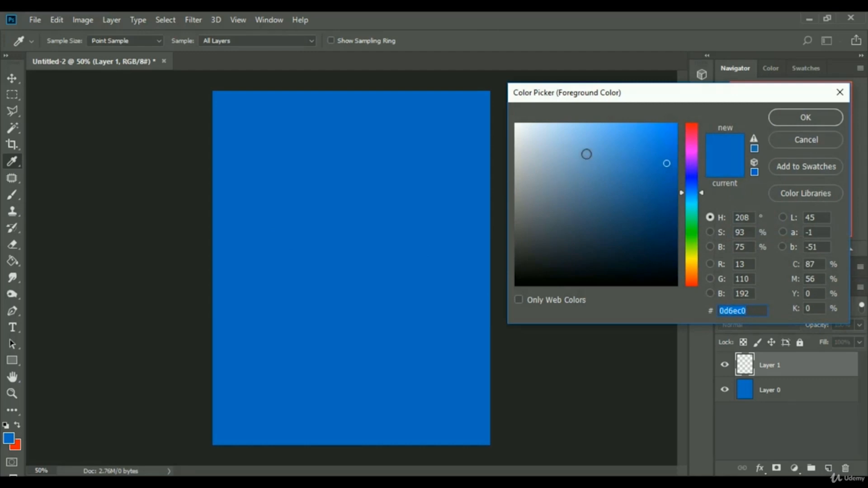
{"action": "left_click_drag", "start_coordinate": [585, 153], "coordinate": [516, 123]}
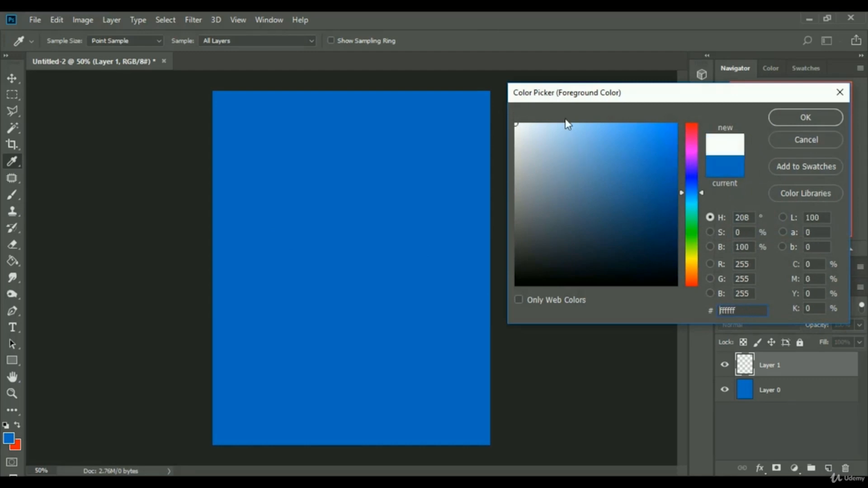
{"action": "left_click", "coordinate": [796, 116]}
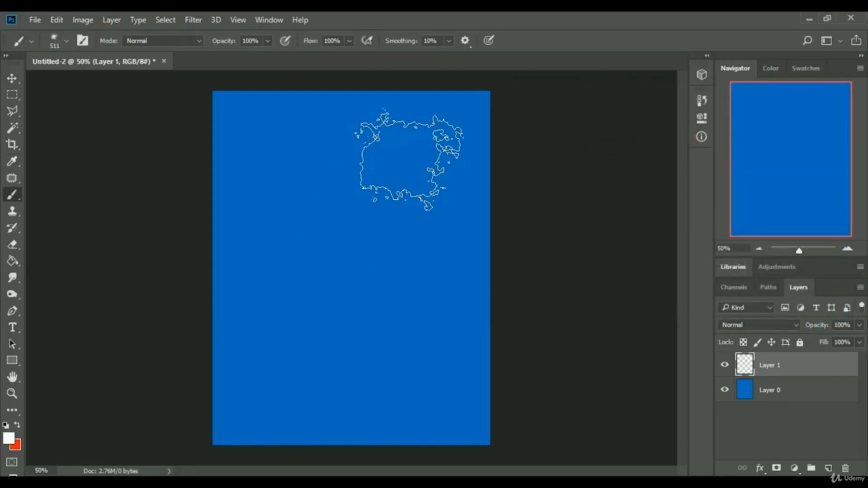
Stamp four white powder clouds along the top and right edges of the canvas on the new layer.
{"action": "left_click", "coordinate": [409, 159]}
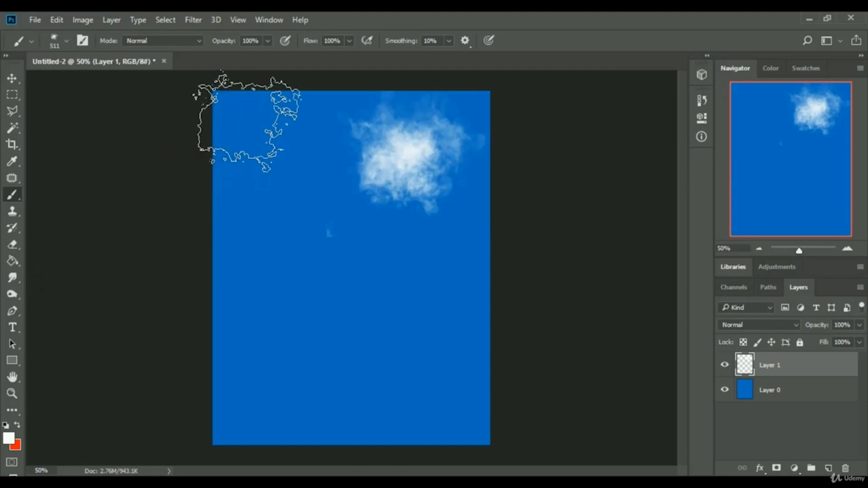
{"action": "left_click", "coordinate": [248, 122]}
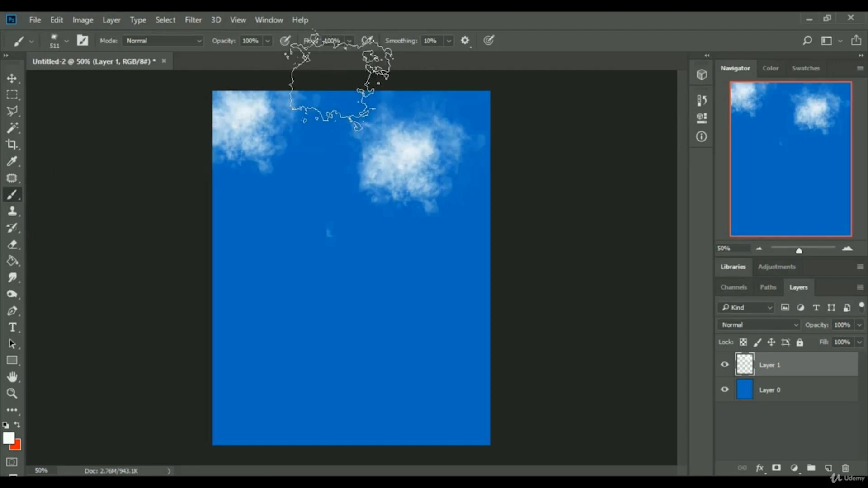
{"action": "left_click", "coordinate": [333, 111]}
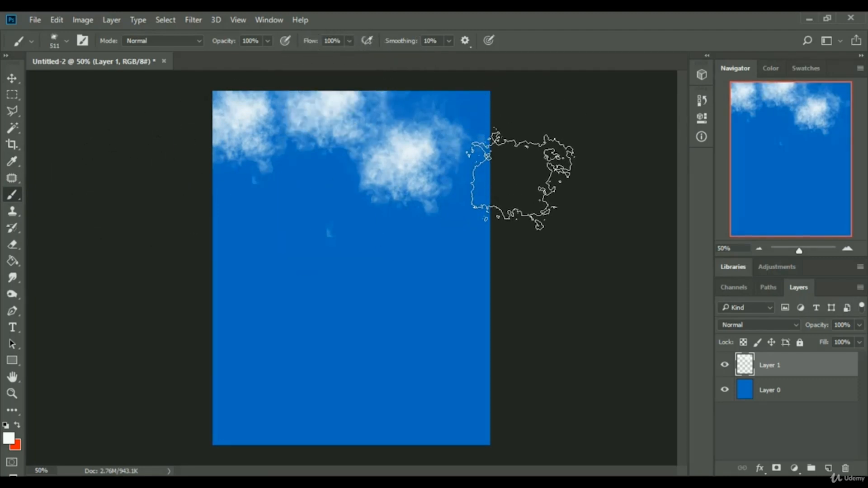
{"action": "left_click", "coordinate": [506, 232]}
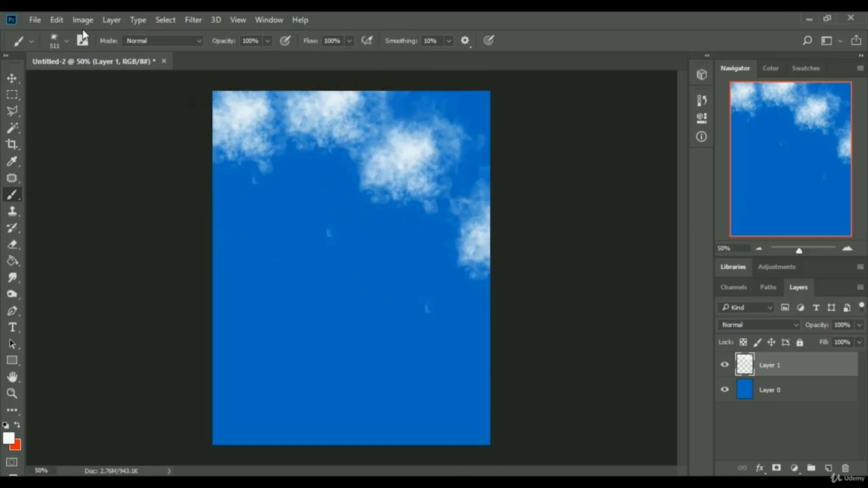
Switch to another Free Powder brush at 448 px and stamp two more clouds in the canvas's middle and left edge.
{"action": "left_click", "coordinate": [66, 41]}
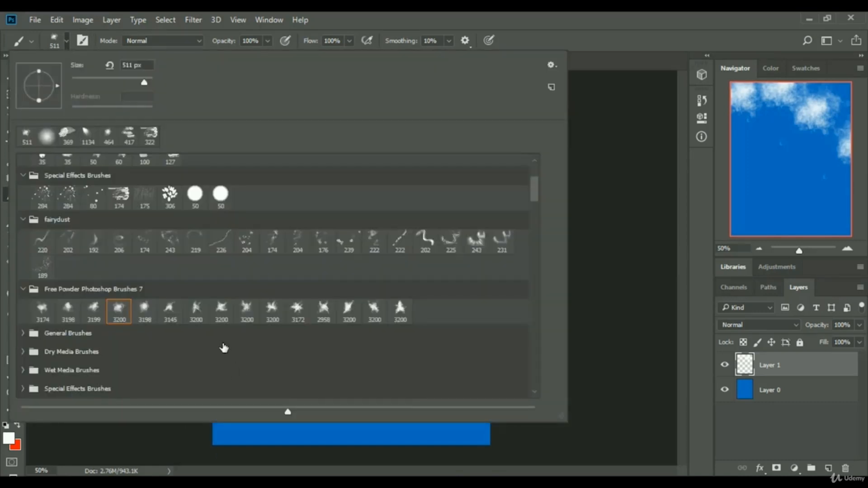
{"action": "left_click", "coordinate": [272, 310]}
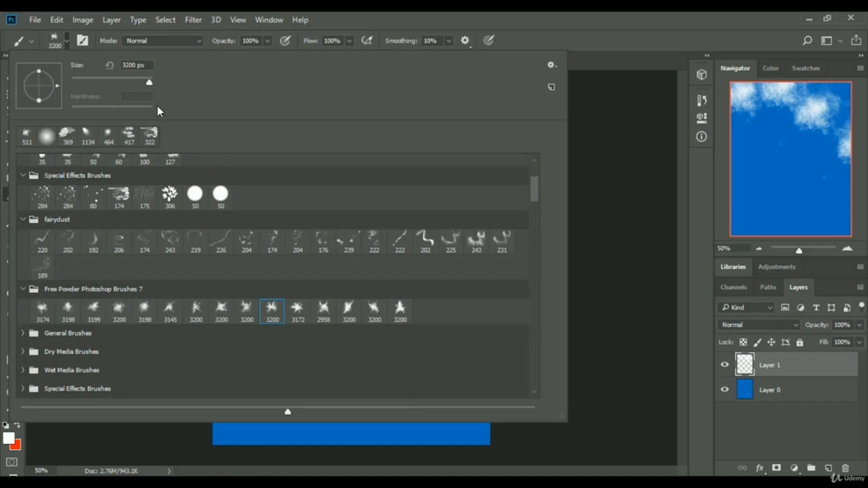
{"action": "left_click", "coordinate": [142, 82]}
{"action": "key", "text": "Return"}
{"action": "left_click", "coordinate": [312, 269]}
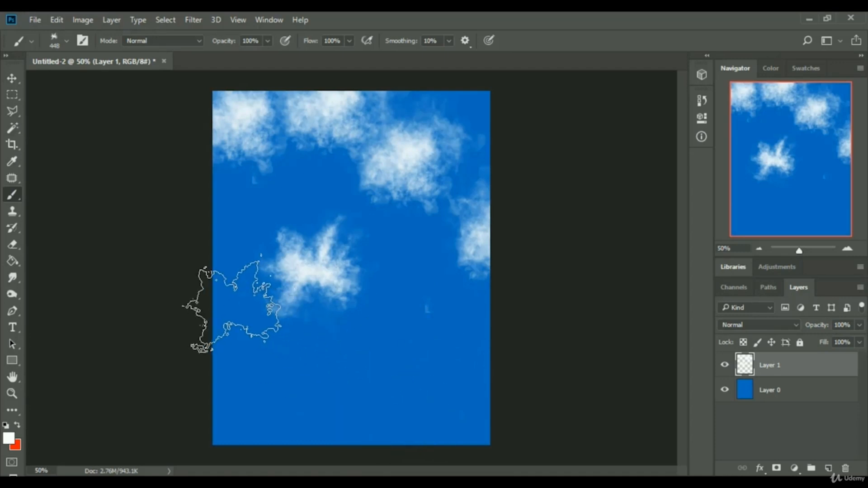
{"action": "left_click", "coordinate": [211, 237]}
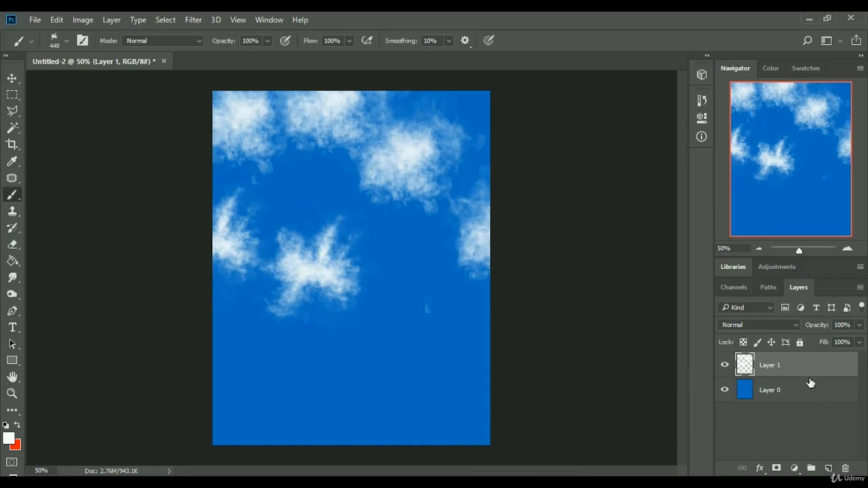
{"action": "right_click", "coordinate": [805, 364]}
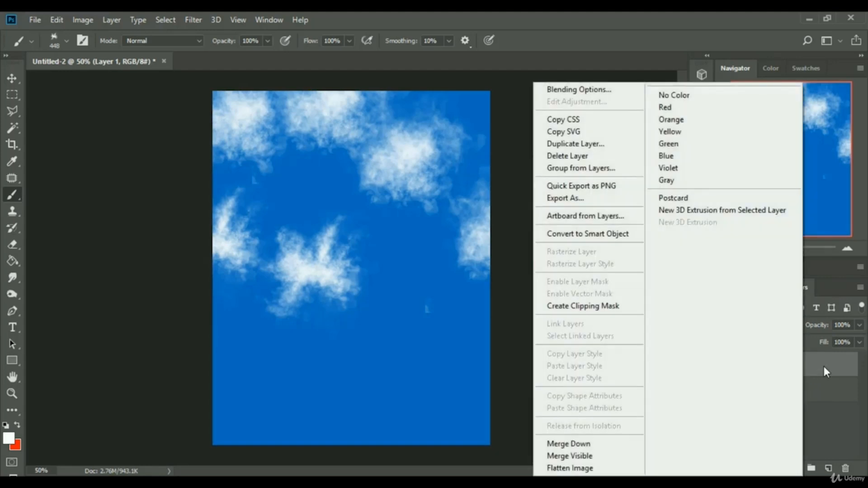
{"action": "left_click", "coordinate": [579, 89]}
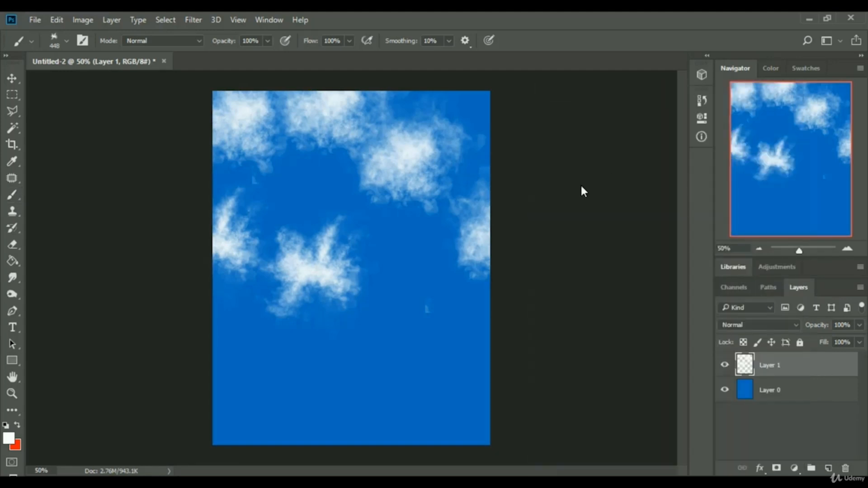
{"action": "left_click_drag", "start_coordinate": [435, 96], "coordinate": [694, 114]}
{"action": "left_click", "coordinate": [571, 287]}
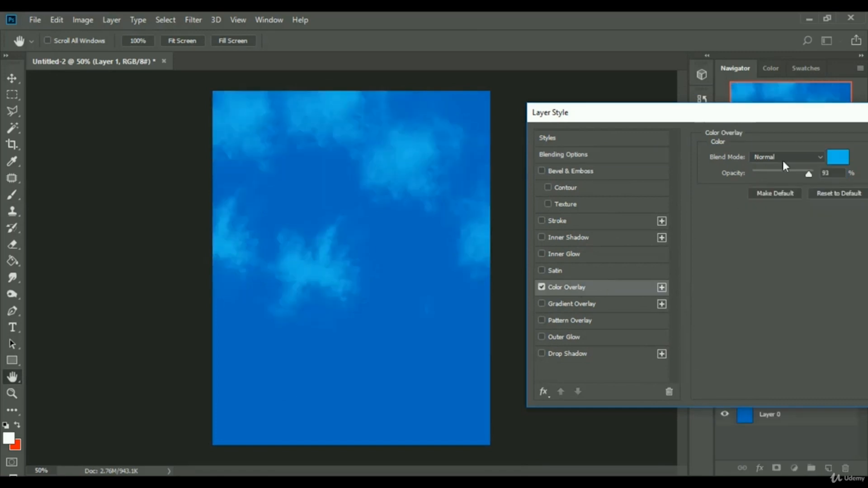
{"action": "left_click", "coordinate": [836, 163]}
{"action": "left_click_drag", "start_coordinate": [691, 199], "coordinate": [695, 245]}
{"action": "left_click", "coordinate": [555, 147]}
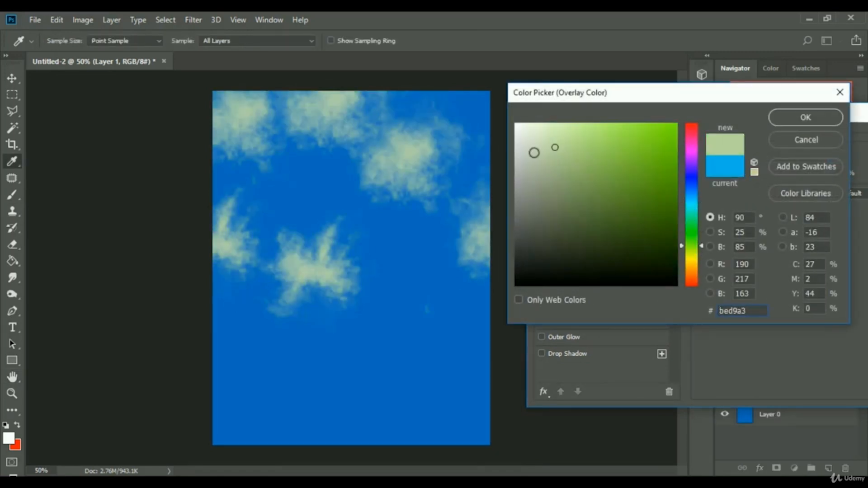
{"action": "left_click", "coordinate": [691, 154]}
{"action": "left_click", "coordinate": [691, 136]}
{"action": "left_click", "coordinate": [614, 140]}
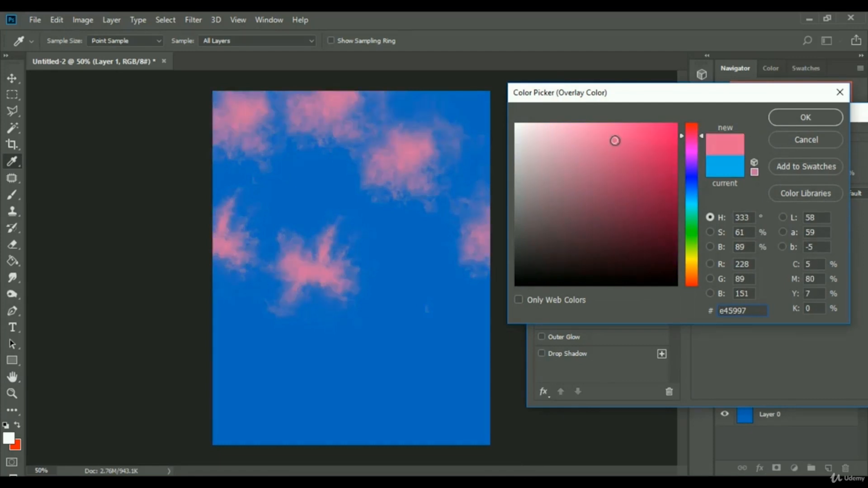
{"action": "left_click", "coordinate": [648, 138]}
{"action": "left_click", "coordinate": [808, 139]}
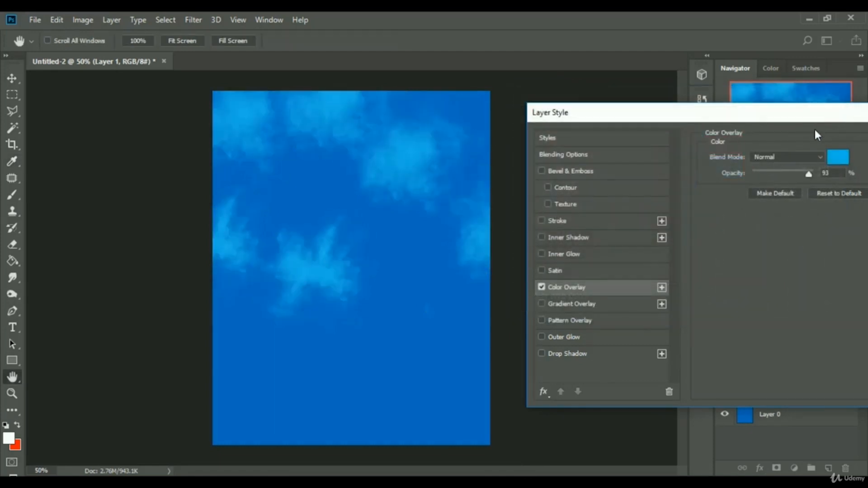
{"action": "left_click_drag", "start_coordinate": [813, 127], "coordinate": [446, 182]}
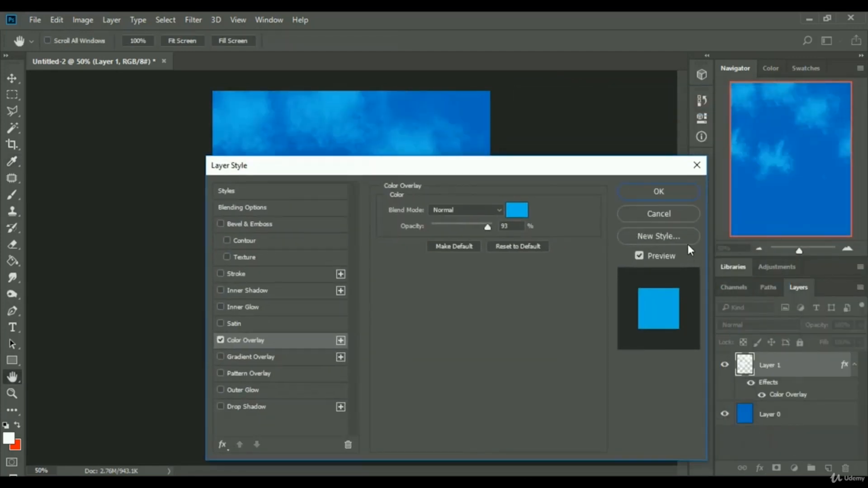
{"action": "left_click", "coordinate": [680, 209]}
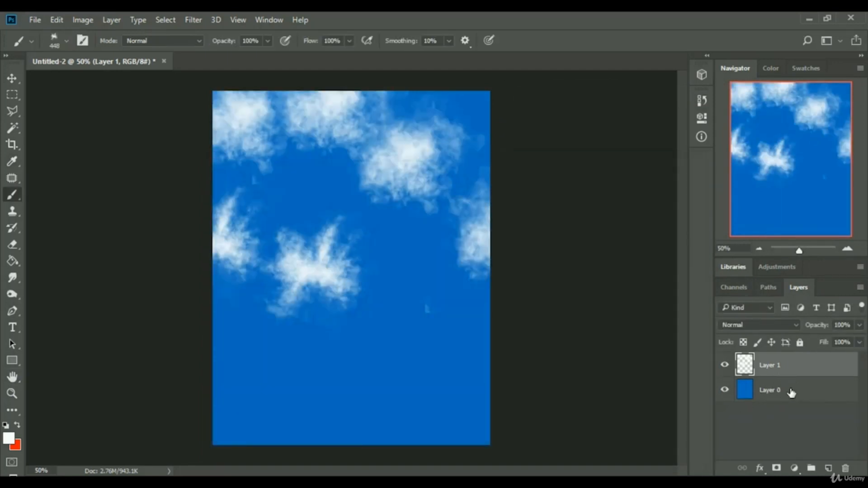
Delete Layer 1 and stamp three white powder clouds directly onto Layer 0 across the canvas.
{"action": "key", "text": "Delete"}
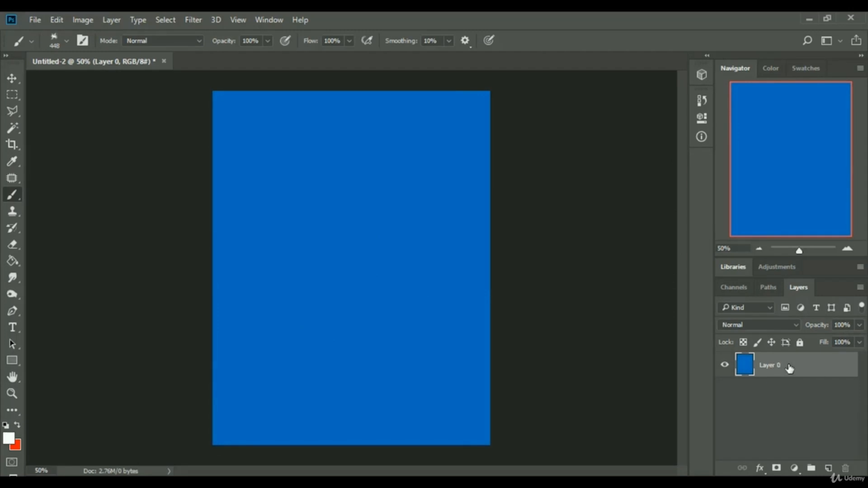
{"action": "left_click", "coordinate": [336, 226]}
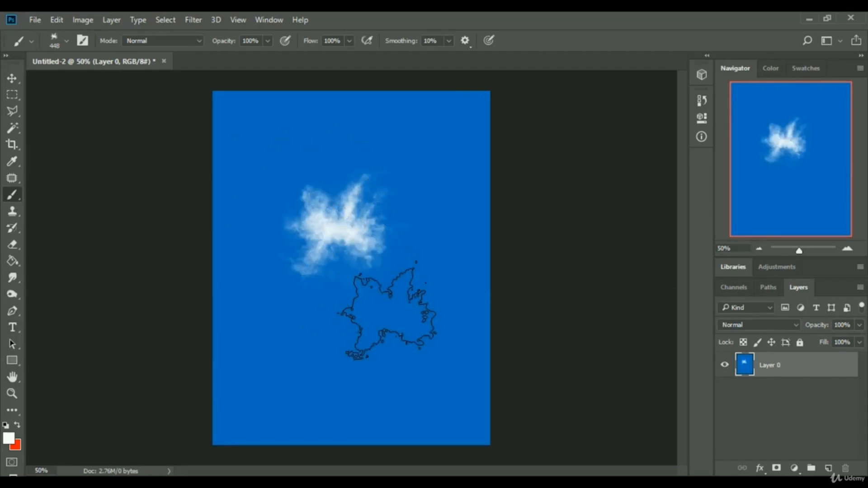
{"action": "left_click", "coordinate": [387, 315]}
{"action": "left_click", "coordinate": [228, 145]}
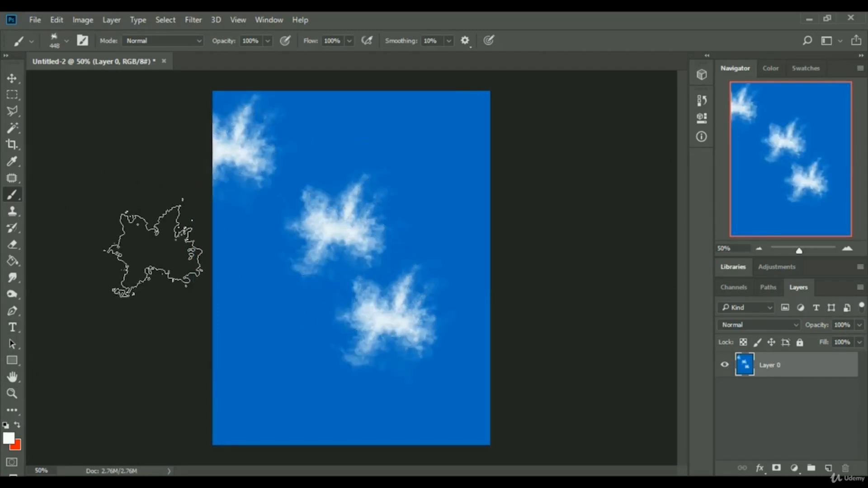
{"action": "right_click", "coordinate": [808, 370]}
{"action": "left_click", "coordinate": [626, 92]}
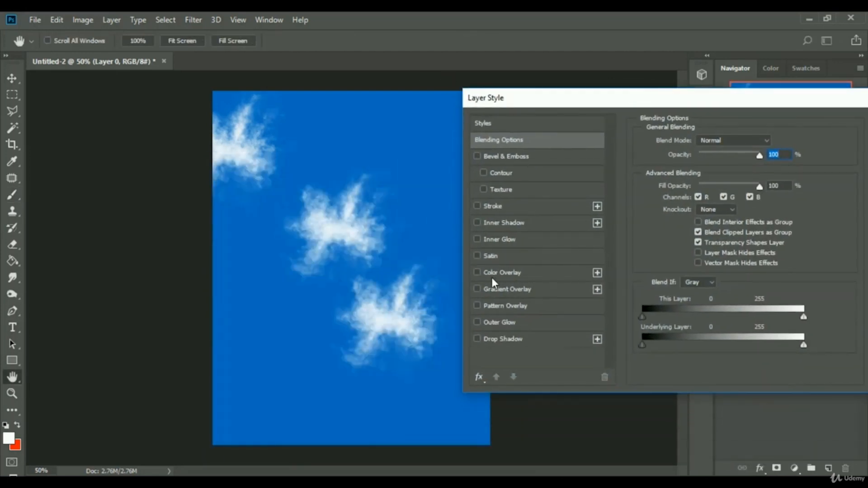
{"action": "left_click", "coordinate": [502, 272]}
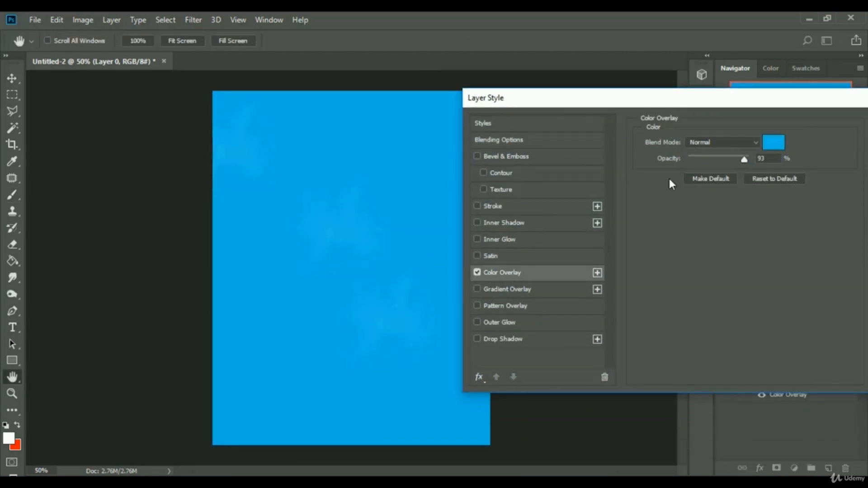
{"action": "left_click", "coordinate": [773, 143]}
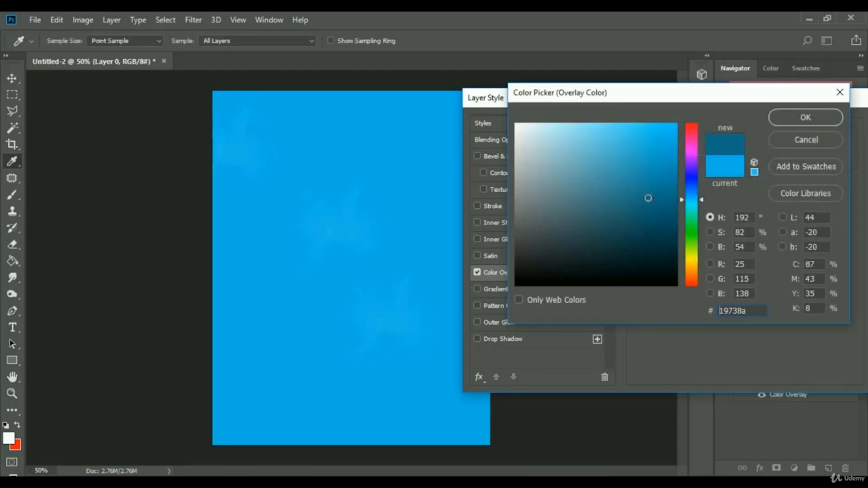
{"action": "mouse_move", "coordinate": [648, 198]}
{"action": "left_mouse_down"}
{"action": "mouse_move", "coordinate": [643, 163]}
{"action": "mouse_move", "coordinate": [598, 137]}
{"action": "mouse_move", "coordinate": [578, 187]}
{"action": "left_mouse_up"}
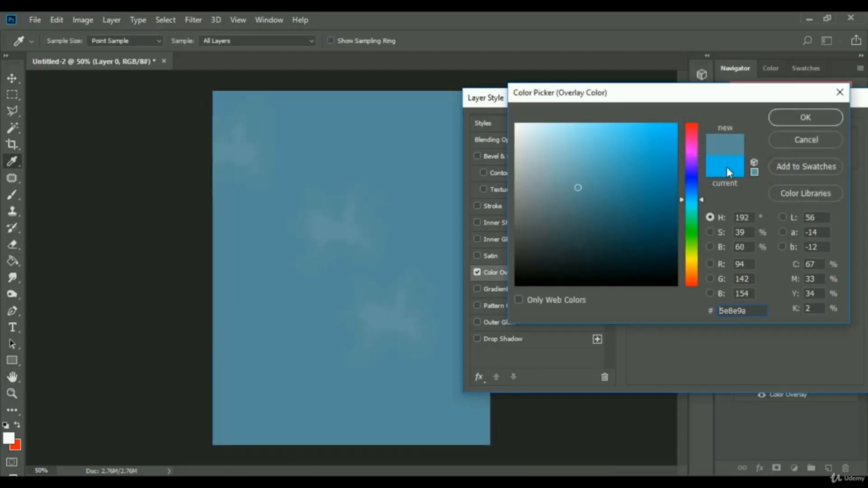
{"action": "left_click", "coordinate": [687, 236]}
{"action": "left_click", "coordinate": [792, 146]}
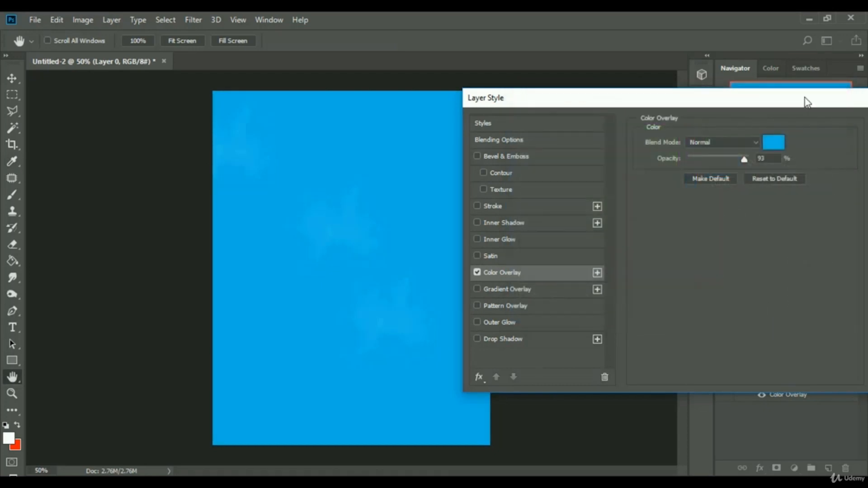
{"action": "left_click_drag", "start_coordinate": [807, 102], "coordinate": [563, 151]}
{"action": "left_click", "coordinate": [687, 197]}
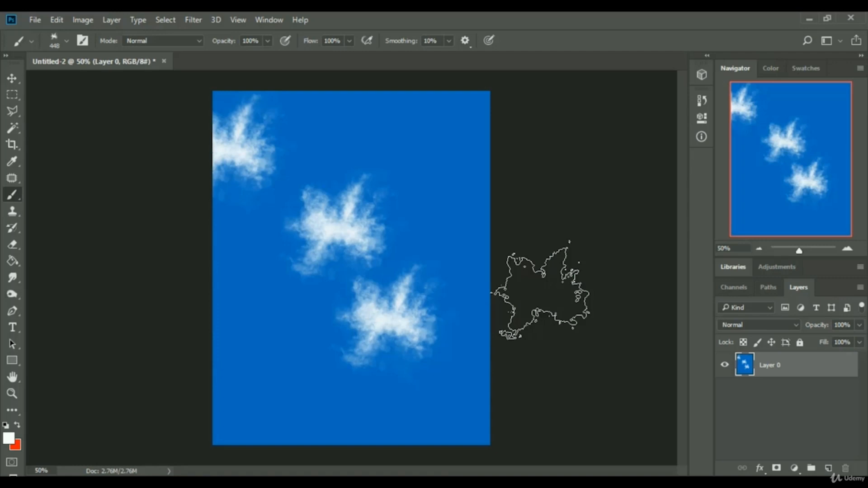
Switch to the web browser and browse the Brusheezy "brush sky" search results.
{"action": "left_click", "coordinate": [180, 483]}
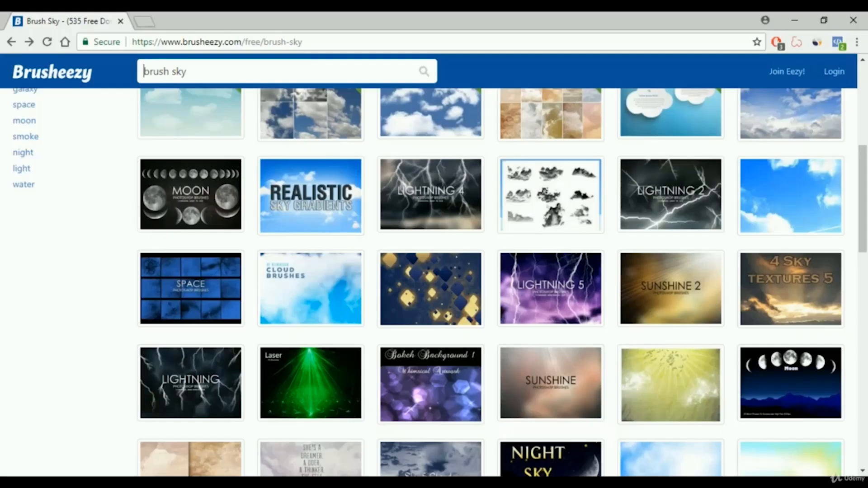
{"action": "scroll", "coordinate": [35, 96], "scroll_direction": "up", "scroll_amount": 7}
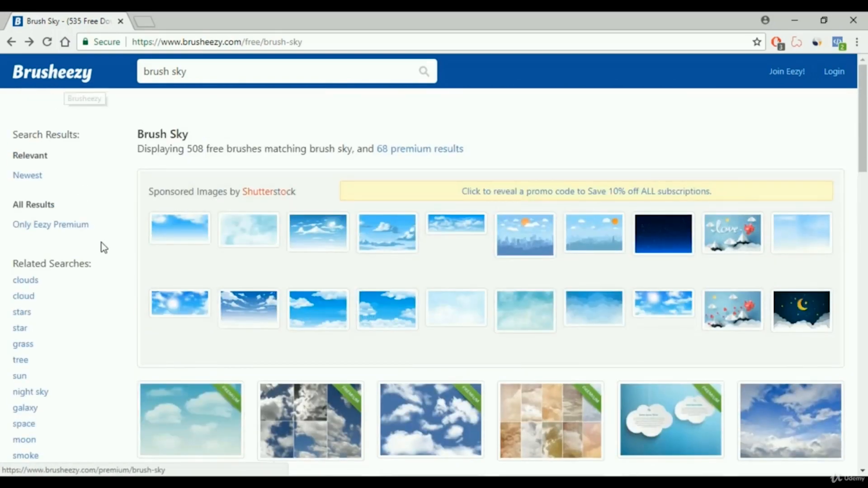
{"action": "scroll", "coordinate": [113, 244], "scroll_direction": "down", "scroll_amount": 20}
{"action": "scroll", "coordinate": [114, 245], "scroll_direction": "up", "scroll_amount": 20}
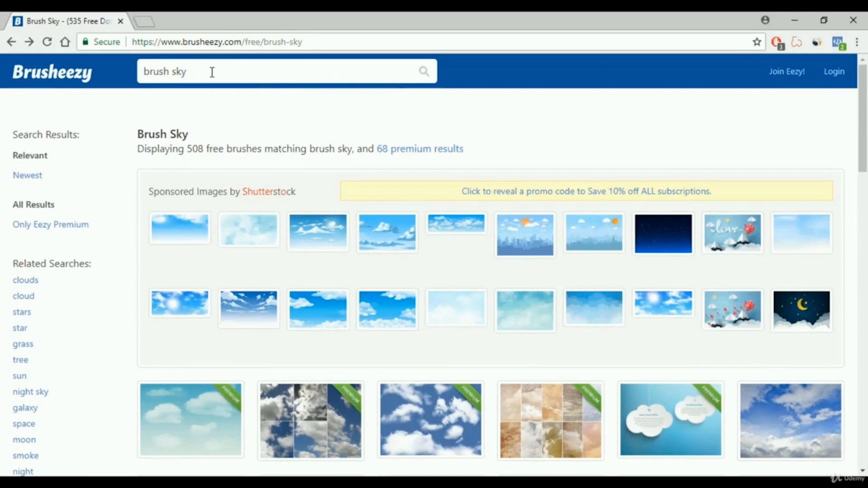
{"action": "left_click", "coordinate": [212, 73]}
{"action": "mouse_move", "coordinate": [211, 72]}
{"action": "left_mouse_down"}
{"action": "mouse_move", "coordinate": [146, 71]}
{"action": "mouse_move", "coordinate": [134, 84]}
{"action": "left_mouse_up"}
{"action": "left_click", "coordinate": [195, 73]}
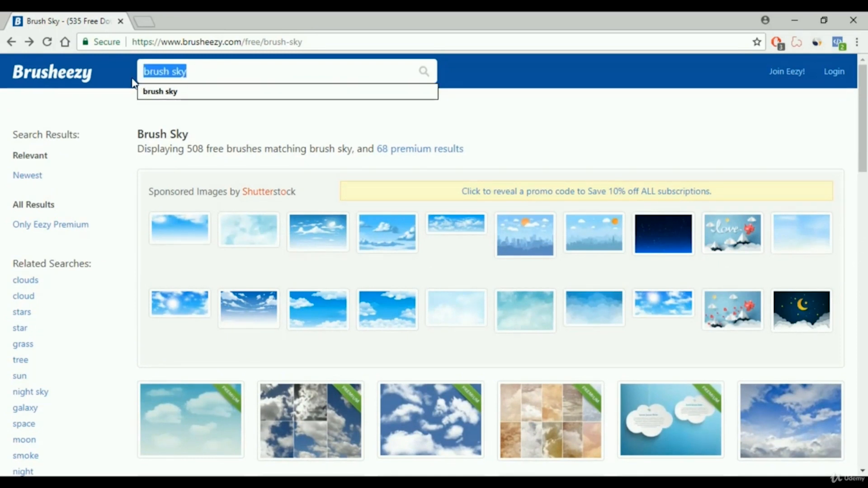
{"action": "left_click", "coordinate": [203, 74]}
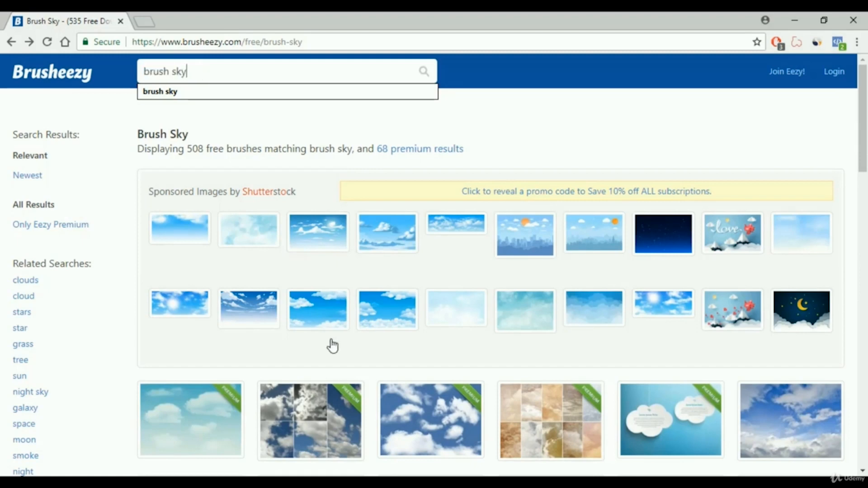
{"action": "scroll", "coordinate": [331, 342], "scroll_direction": "down", "scroll_amount": 4}
{"action": "scroll", "coordinate": [643, 218], "scroll_direction": "down", "scroll_amount": 4}
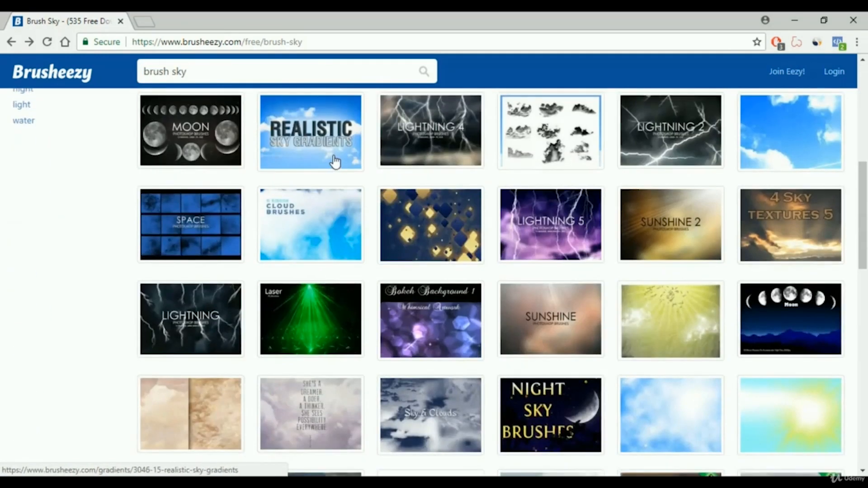
{"action": "scroll", "coordinate": [469, 346], "scroll_direction": "up", "scroll_amount": 5}
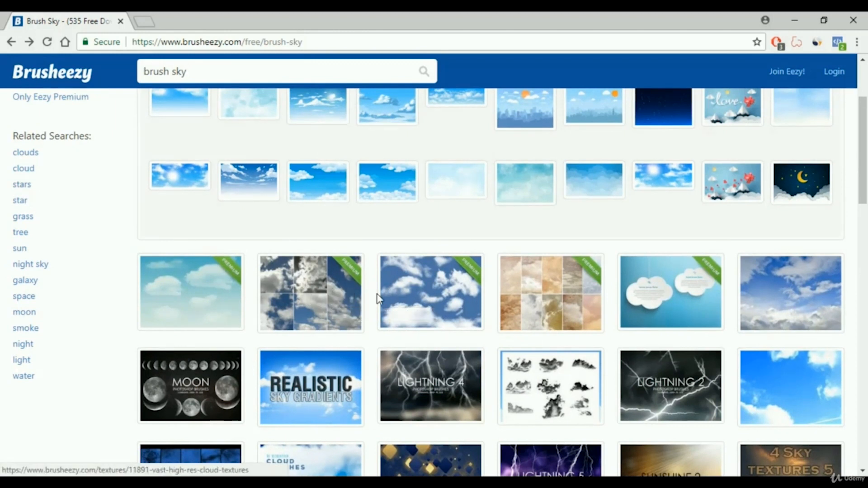
{"action": "scroll", "coordinate": [374, 290], "scroll_direction": "down", "scroll_amount": 3}
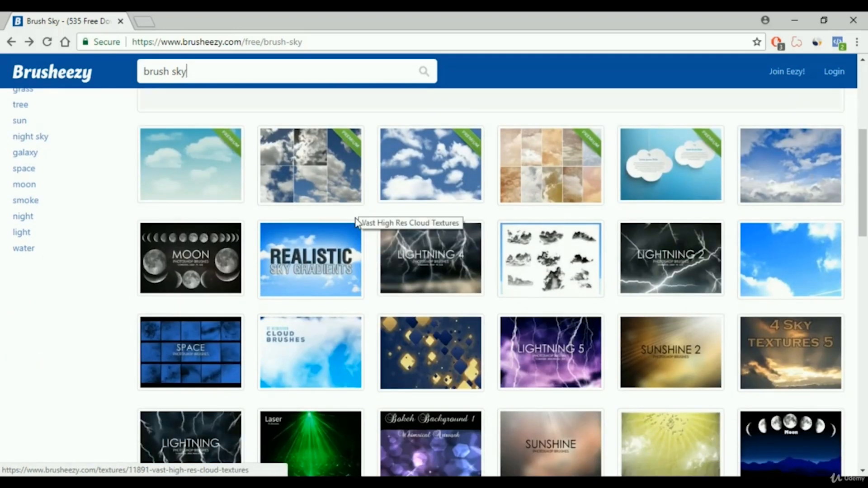
Open the 15 Realistic Sky Gradients page and download it for free, dismissing the sign-up popup.
{"action": "left_click", "coordinate": [305, 257]}
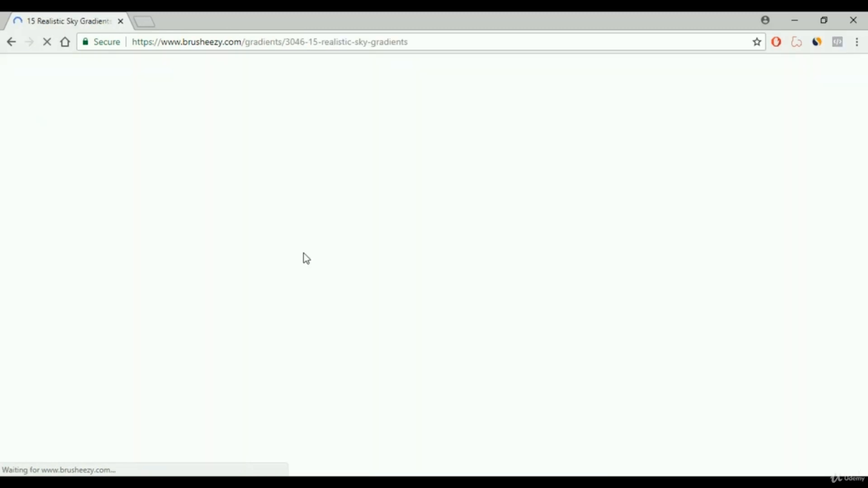
{"action": "scroll", "coordinate": [304, 256], "scroll_direction": "down", "scroll_amount": 3}
{"action": "scroll", "coordinate": [305, 256], "scroll_direction": "up", "scroll_amount": 3}
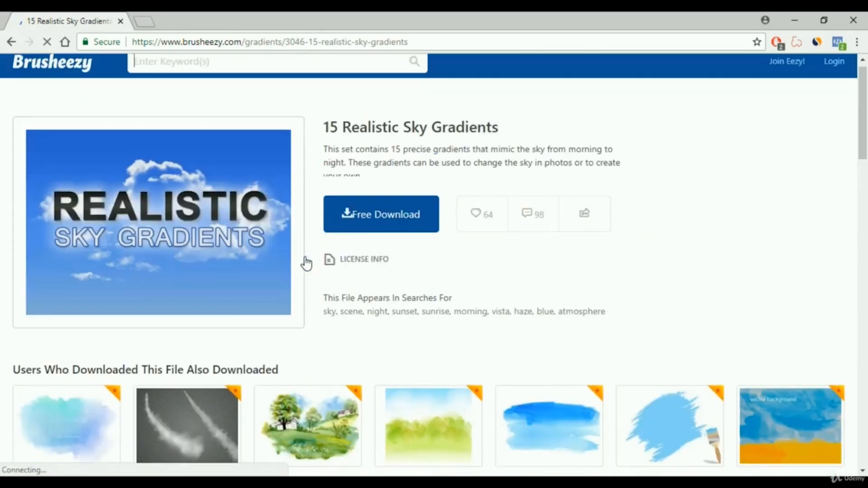
{"action": "left_click", "coordinate": [391, 229]}
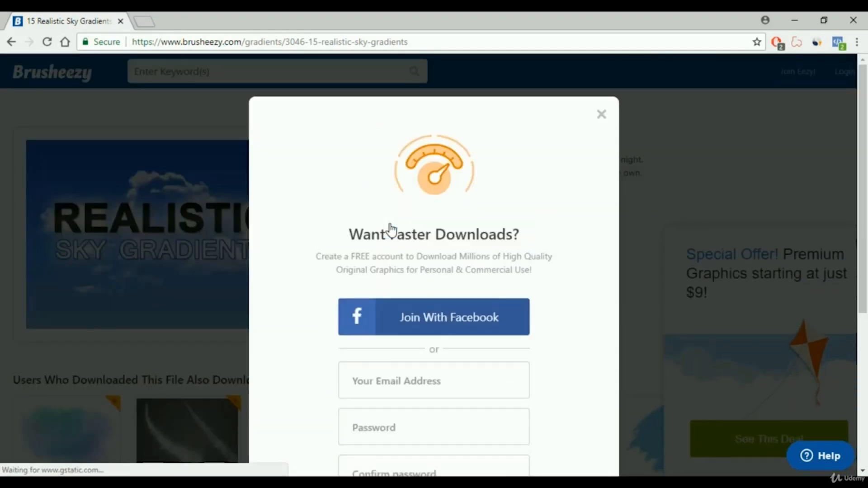
{"action": "scroll", "coordinate": [399, 248], "scroll_direction": "down", "scroll_amount": 5}
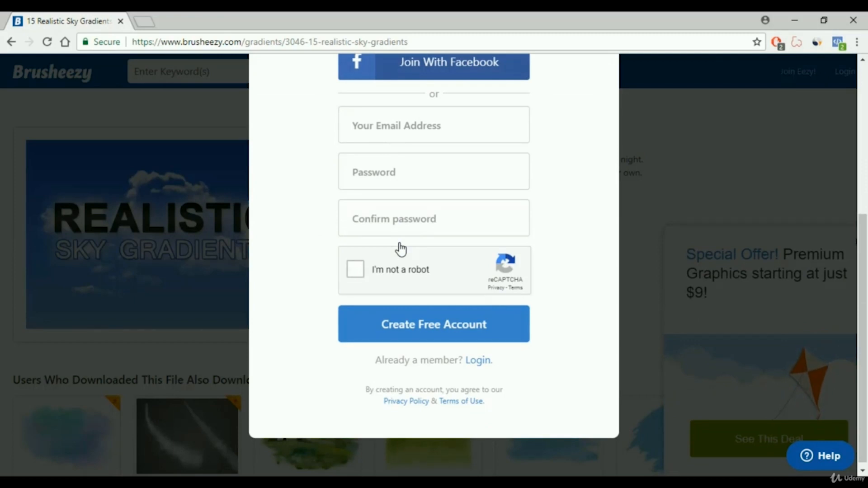
{"action": "scroll", "coordinate": [403, 251], "scroll_direction": "up", "scroll_amount": 5}
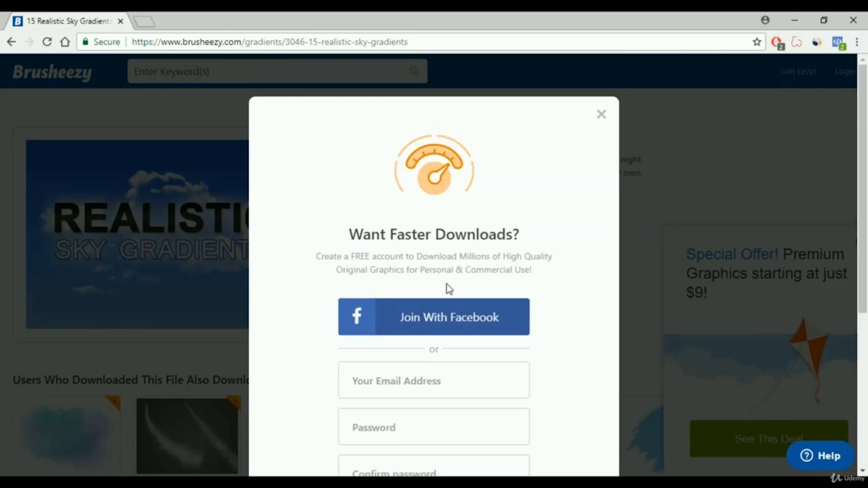
{"action": "scroll", "coordinate": [411, 294], "scroll_direction": "down", "scroll_amount": 4}
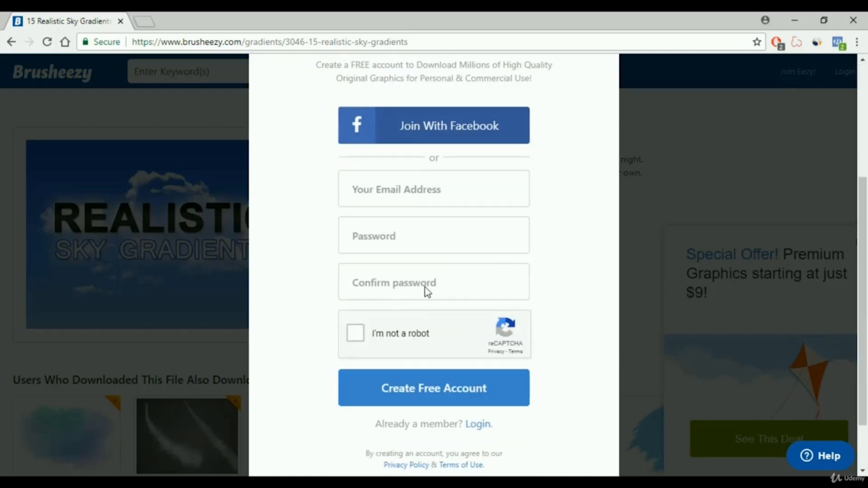
{"action": "scroll", "coordinate": [599, 139], "scroll_direction": "up", "scroll_amount": 2}
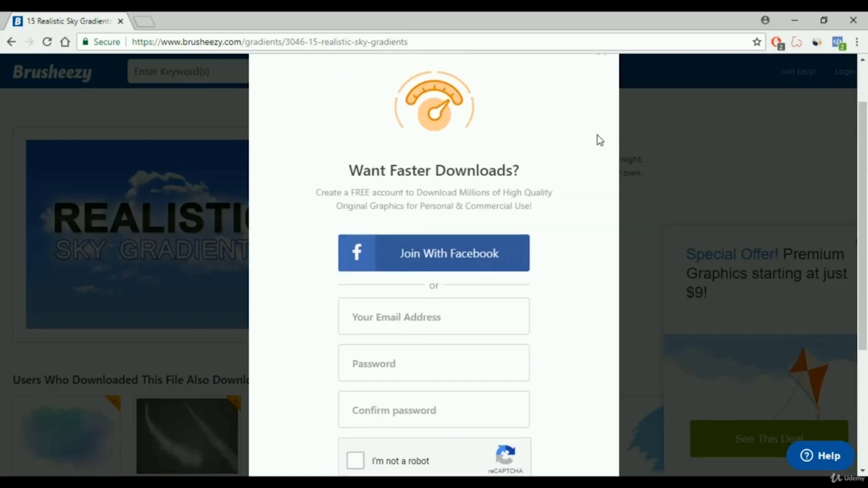
{"action": "scroll", "coordinate": [591, 172], "scroll_direction": "up", "scroll_amount": 1}
{"action": "left_click", "coordinate": [602, 115]}
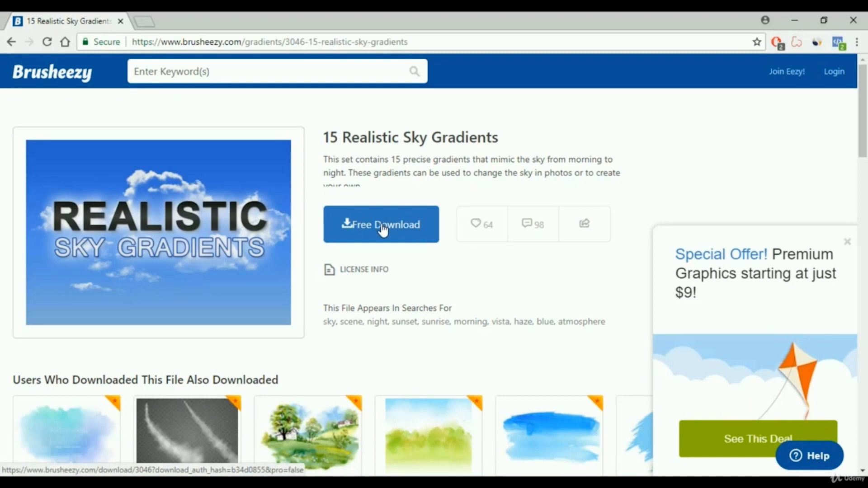
{"action": "left_click", "coordinate": [370, 234]}
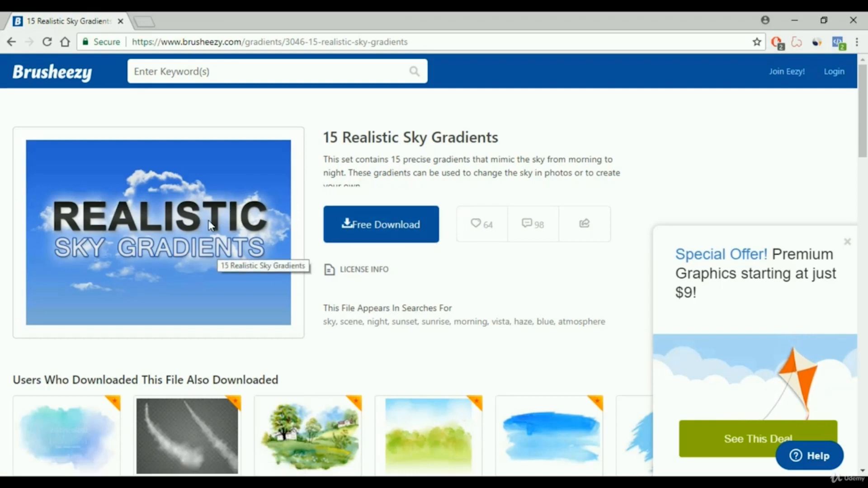
Open the browser's Downloads page to locate Realistic_Sky_Gradients.zip.
{"action": "left_click", "coordinate": [854, 43]}
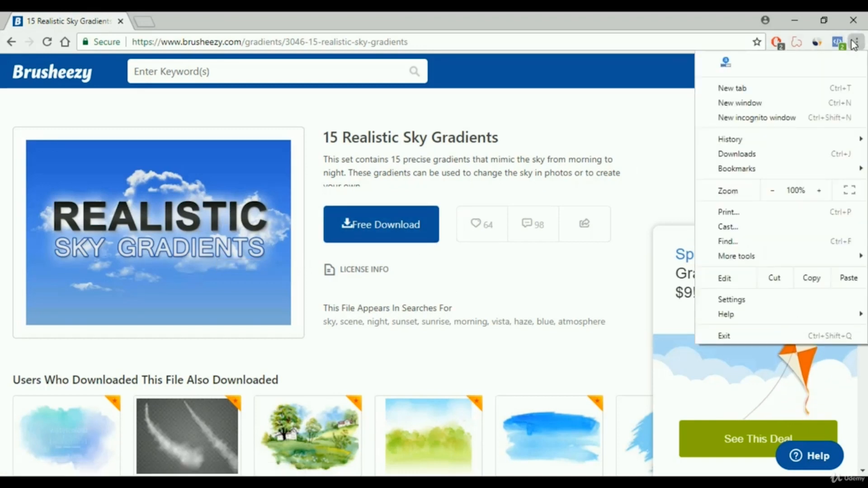
{"action": "left_click", "coordinate": [741, 153]}
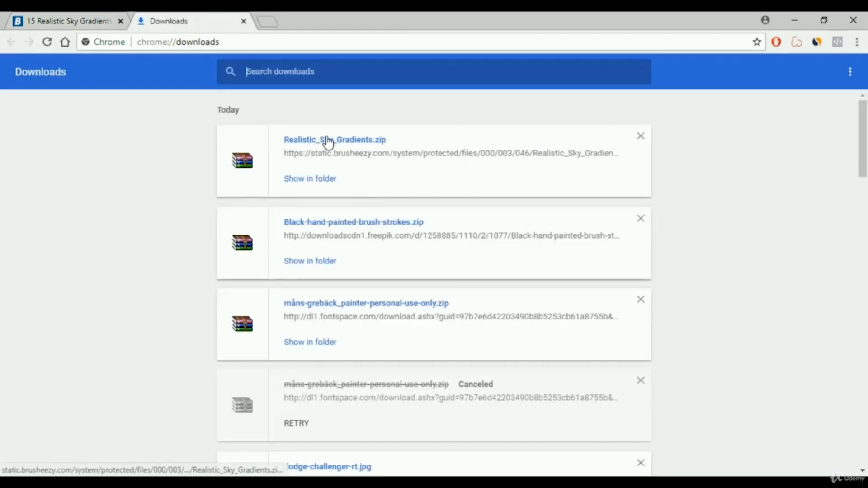
{"action": "left_click", "coordinate": [79, 20]}
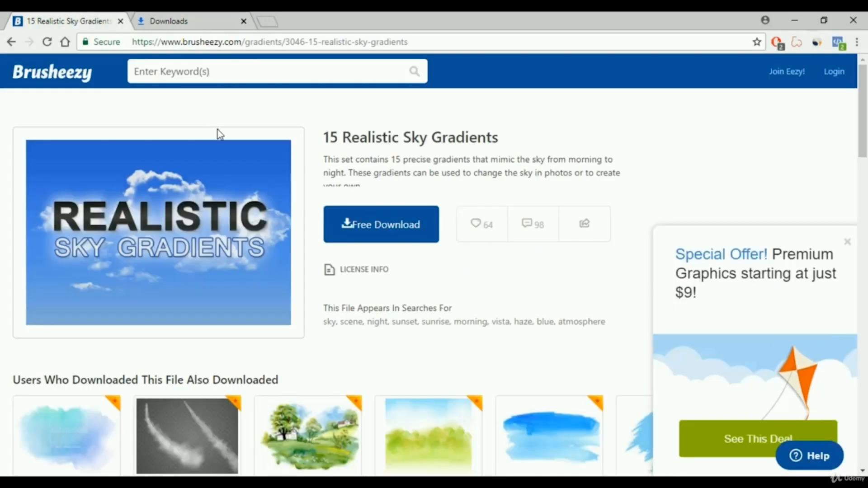
{"action": "left_click", "coordinate": [397, 241]}
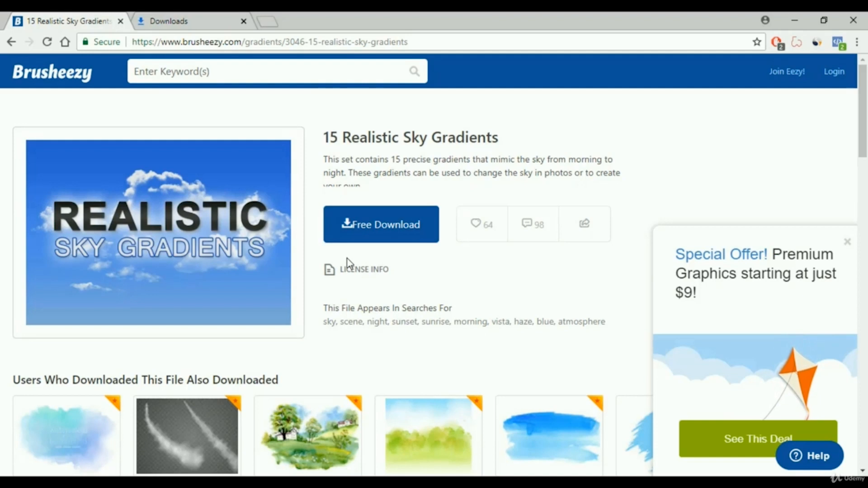
{"action": "left_click", "coordinate": [175, 20]}
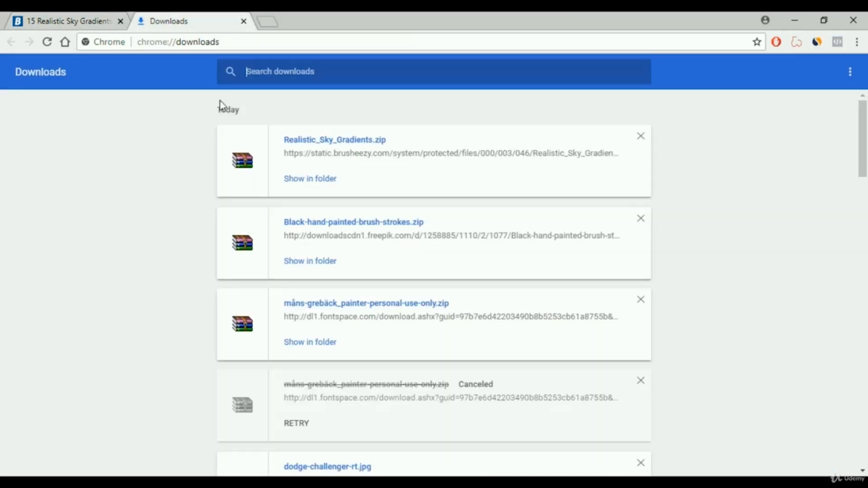
Extract Realistic_Sky_Gradients.zip into a Realistic_Sky_Gradients folder on the Desktop and open its Sky.grd gradient file.
{"action": "left_click", "coordinate": [337, 141]}
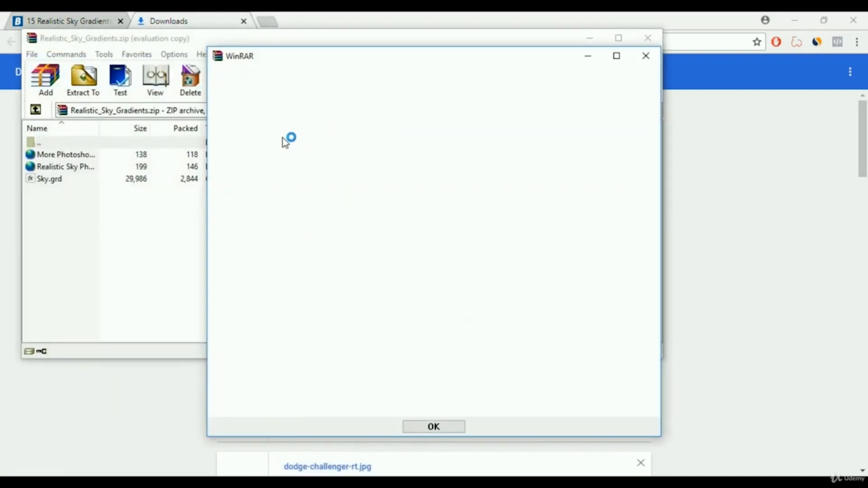
{"action": "left_click", "coordinate": [645, 55]}
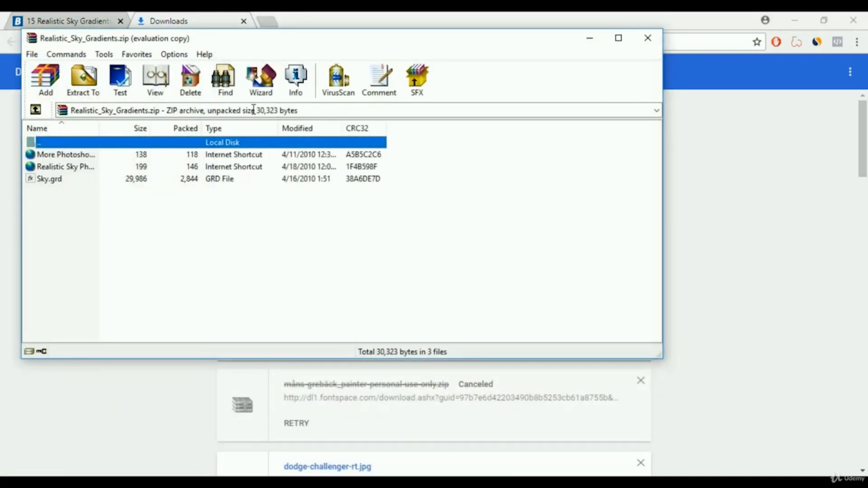
{"action": "left_click", "coordinate": [261, 85]}
{"action": "left_click", "coordinate": [344, 285]}
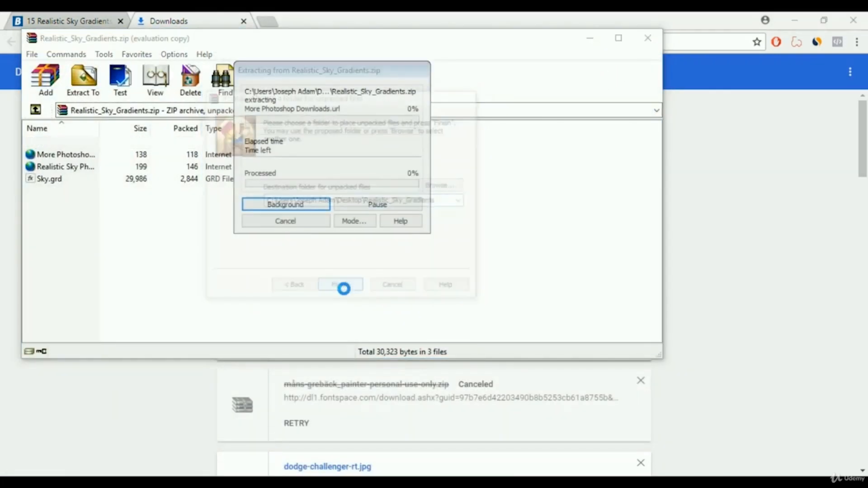
{"action": "left_click", "coordinate": [329, 267]}
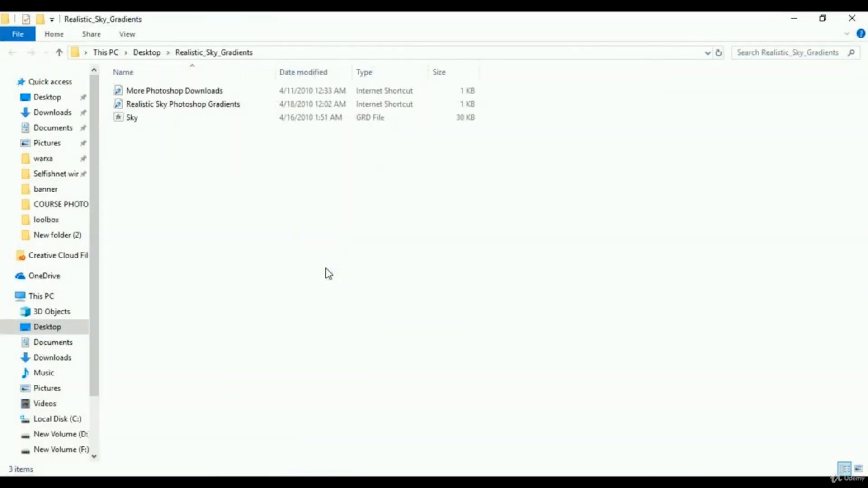
{"action": "left_click", "coordinate": [132, 118]}
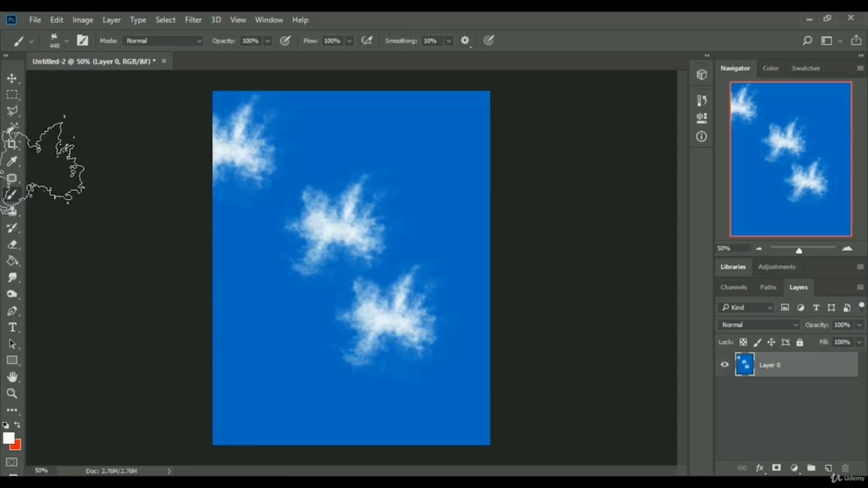
Open the brush preset picker, enlarge its panel, and open its settings menu.
{"action": "left_click", "coordinate": [66, 42]}
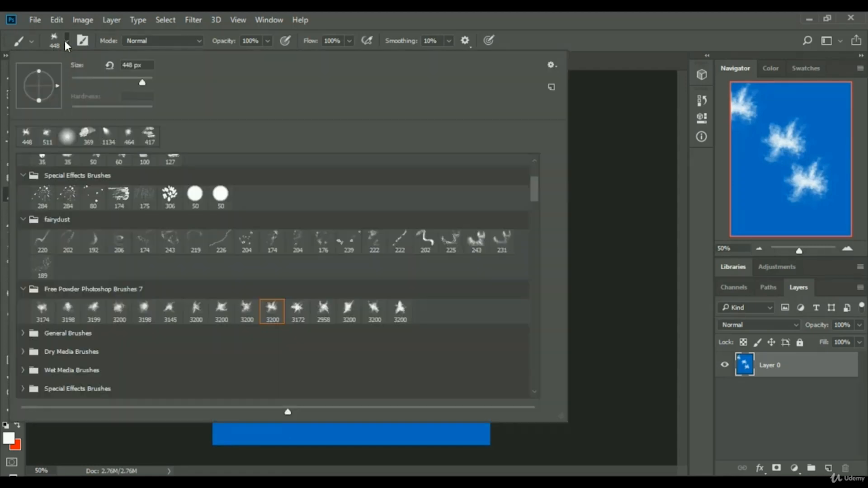
{"action": "scroll", "coordinate": [308, 268], "scroll_direction": "up", "scroll_amount": 1}
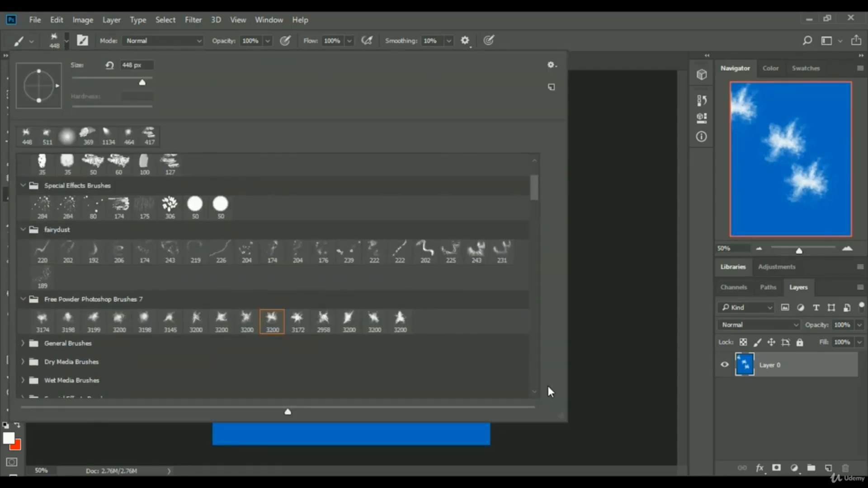
{"action": "mouse_move", "coordinate": [563, 416]}
{"action": "left_mouse_down"}
{"action": "mouse_move", "coordinate": [359, 305]}
{"action": "mouse_move", "coordinate": [199, 267]}
{"action": "mouse_move", "coordinate": [470, 389]}
{"action": "mouse_move", "coordinate": [608, 423]}
{"action": "mouse_move", "coordinate": [608, 406]}
{"action": "left_mouse_up"}
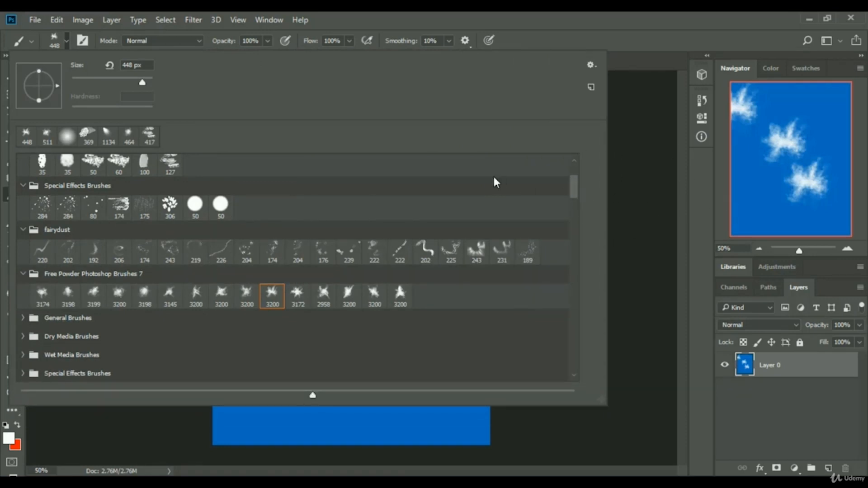
{"action": "left_click", "coordinate": [591, 65]}
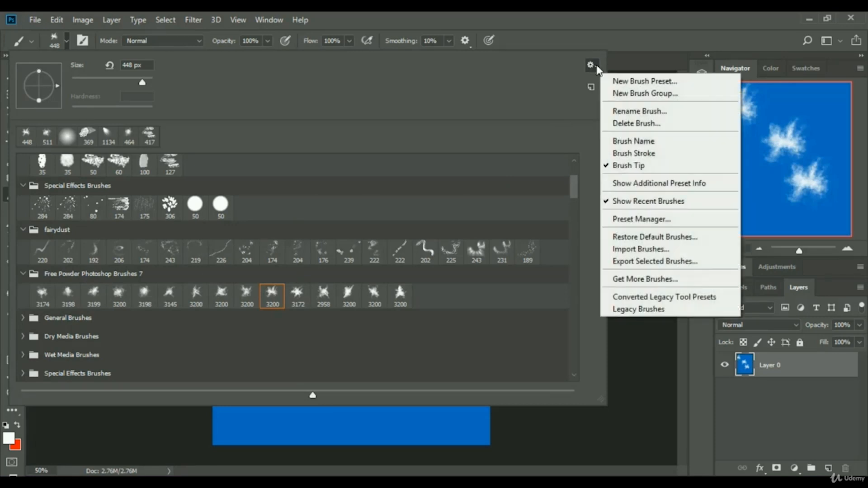
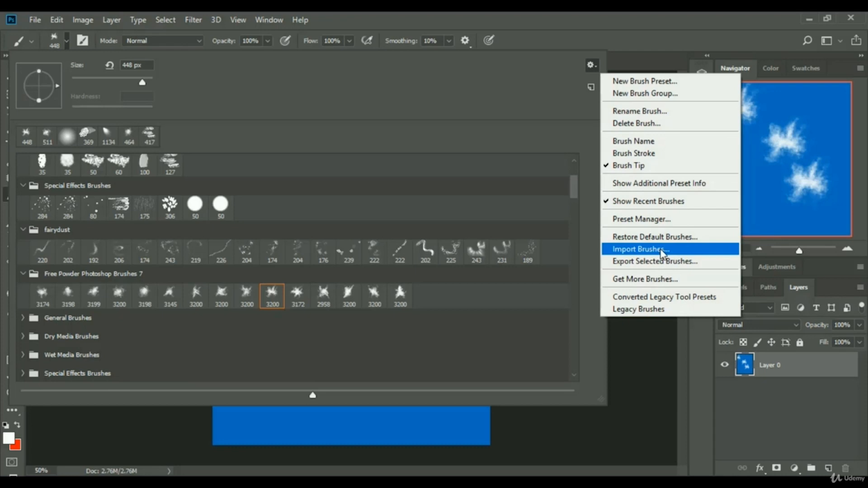
{"action": "left_click", "coordinate": [661, 251]}
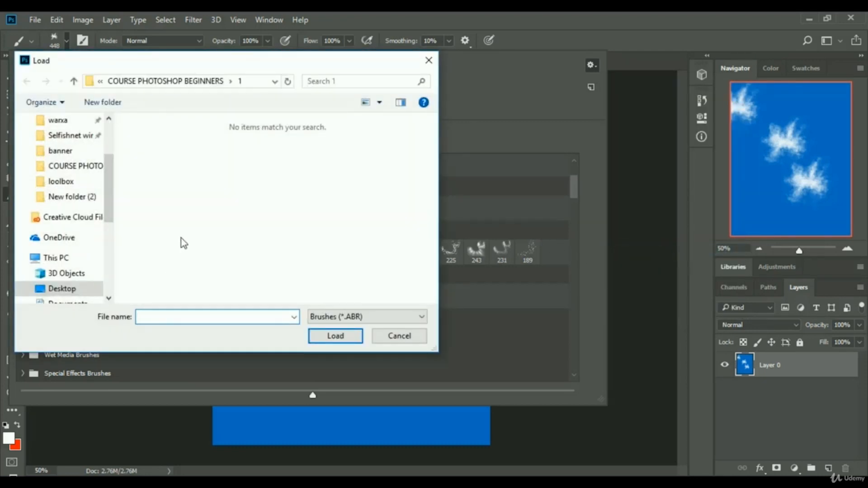
{"action": "left_click", "coordinate": [69, 289]}
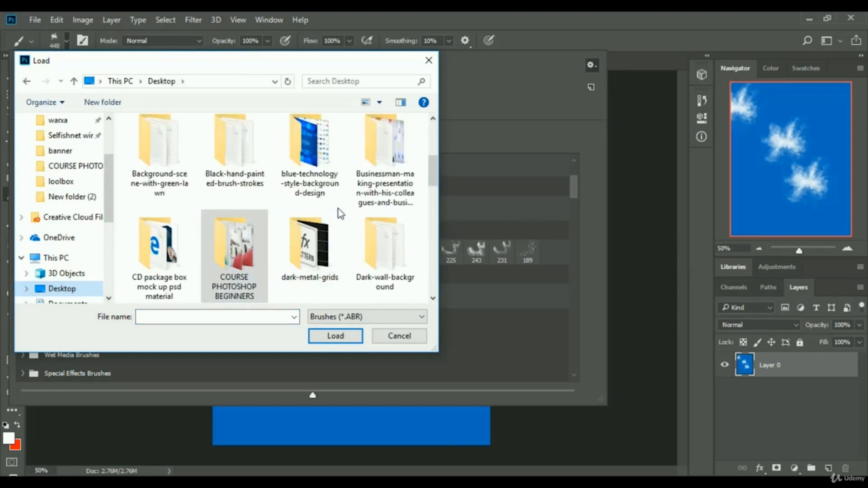
{"action": "left_click", "coordinate": [206, 482]}
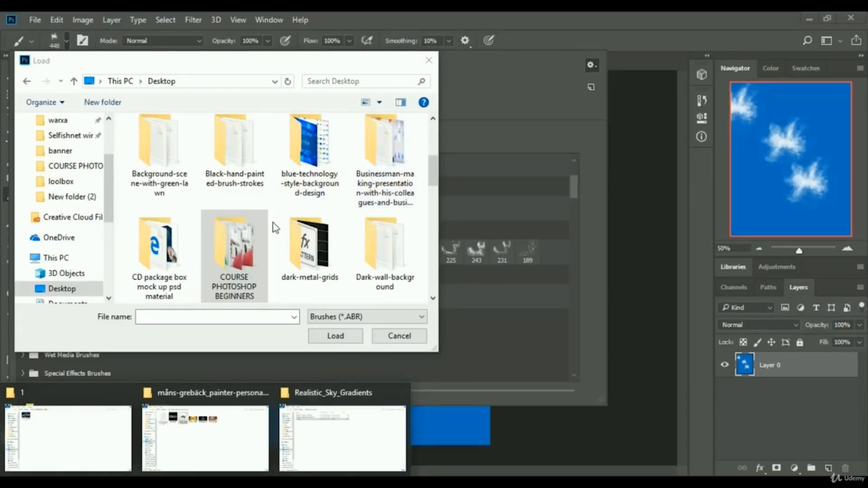
{"action": "scroll", "coordinate": [241, 254], "scroll_direction": "down", "scroll_amount": 3}
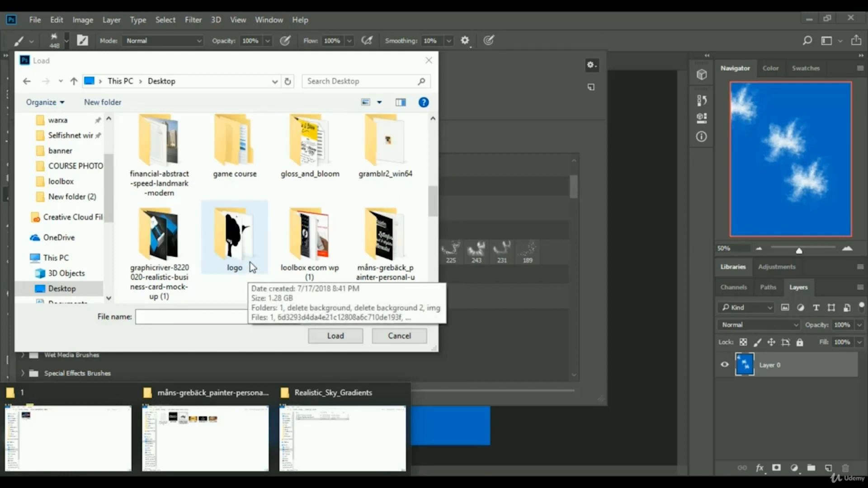
{"action": "scroll", "coordinate": [252, 268], "scroll_direction": "down", "scroll_amount": 2}
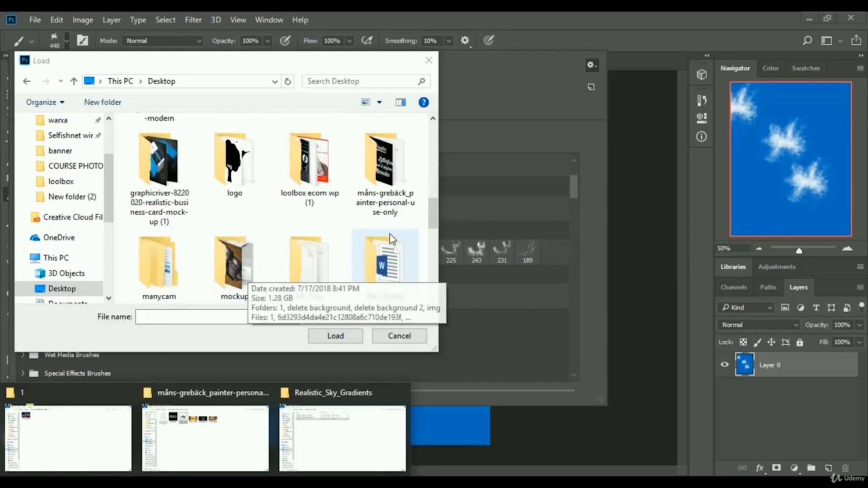
{"action": "scroll", "coordinate": [357, 222], "scroll_direction": "down", "scroll_amount": 3}
{"action": "scroll", "coordinate": [357, 222], "scroll_direction": "down", "scroll_amount": 4}
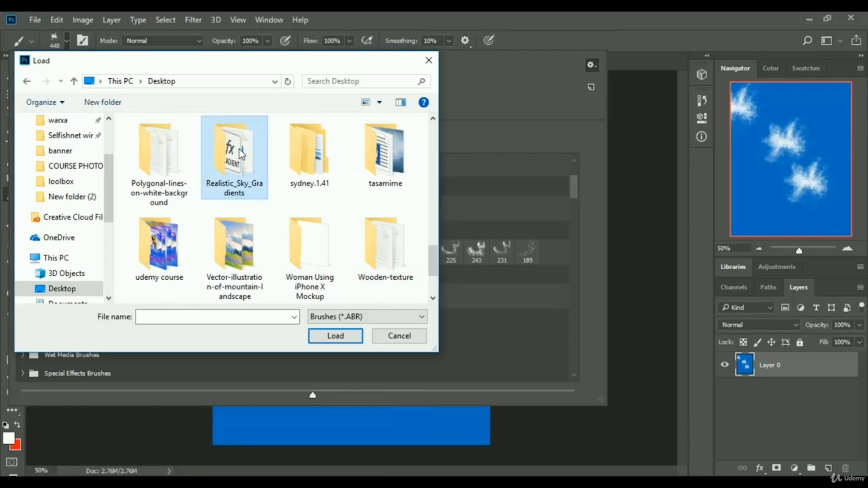
{"action": "double_click", "coordinate": [248, 168]}
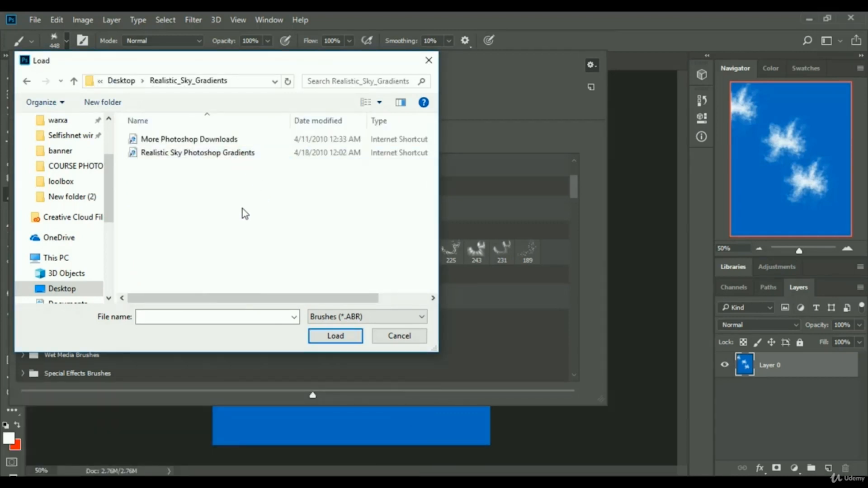
{"action": "scroll", "coordinate": [237, 226], "scroll_direction": "right", "scroll_amount": 2}
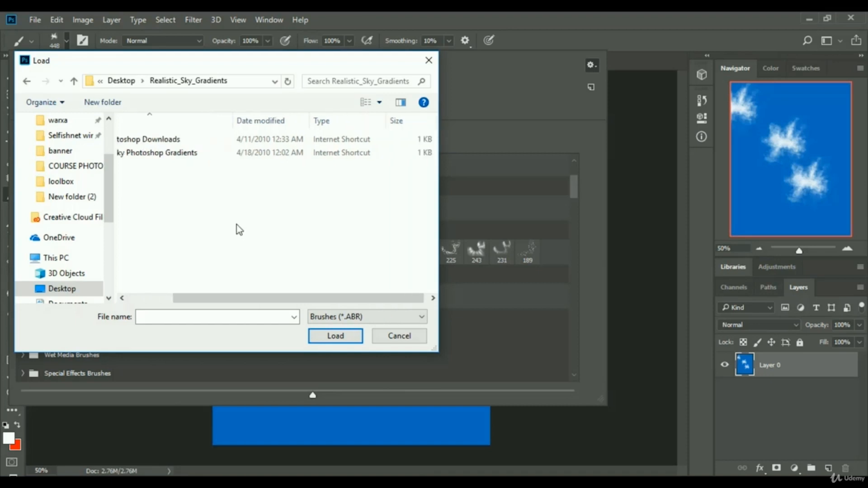
{"action": "scroll", "coordinate": [238, 231], "scroll_direction": "left", "scroll_amount": 2}
{"action": "left_click", "coordinate": [74, 81]}
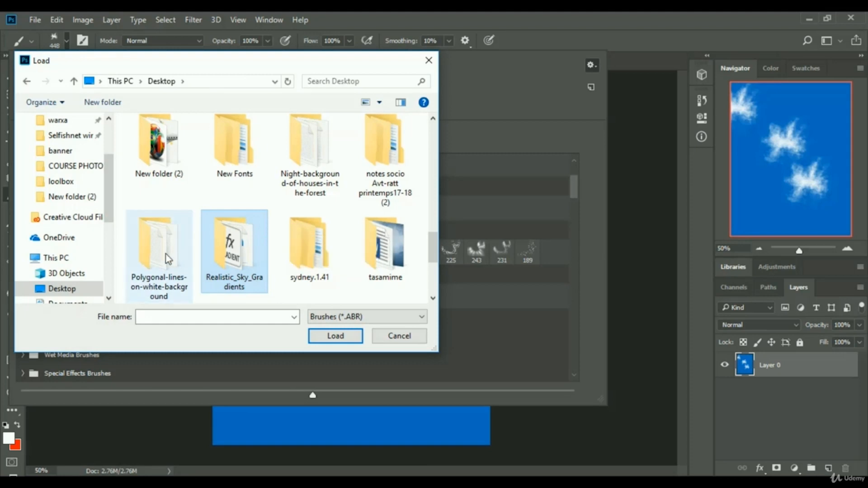
{"action": "left_click", "coordinate": [397, 335]}
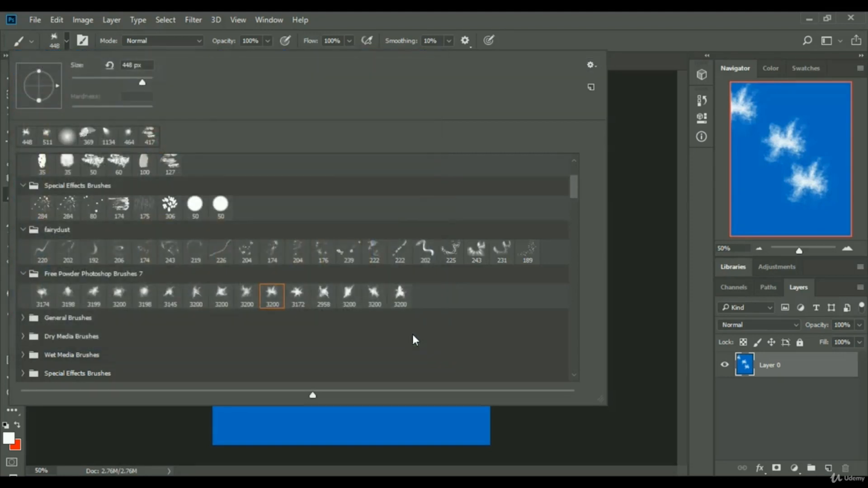
Switch to the browser and search Google in a new tab for free brush photoshop.
{"action": "left_click", "coordinate": [600, 28]}
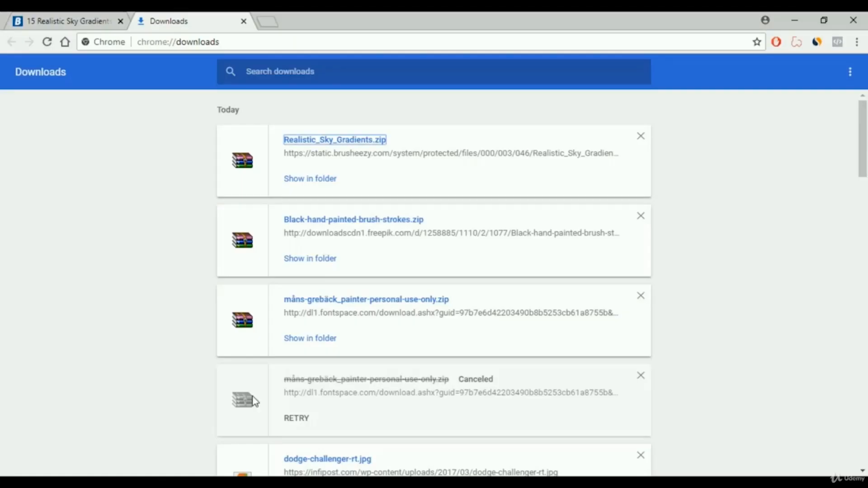
{"action": "left_click", "coordinate": [93, 21]}
{"action": "scroll", "coordinate": [409, 307], "scroll_direction": "down", "scroll_amount": 5}
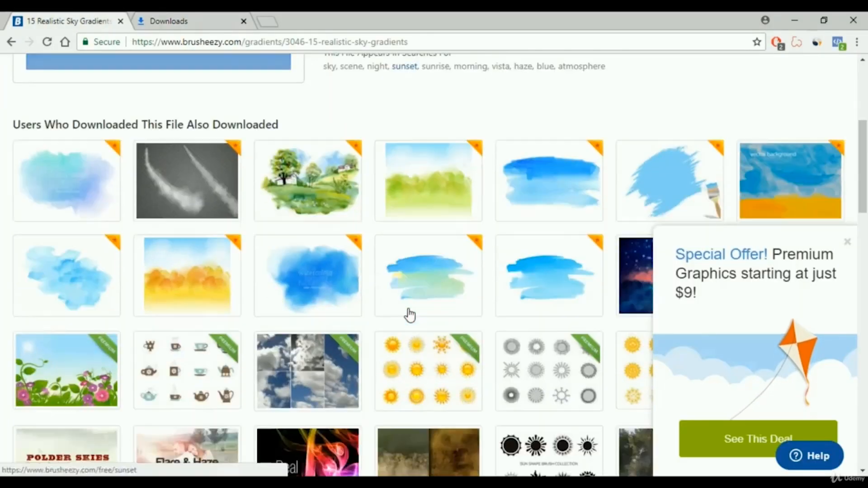
{"action": "scroll", "coordinate": [407, 312], "scroll_direction": "up", "scroll_amount": 5}
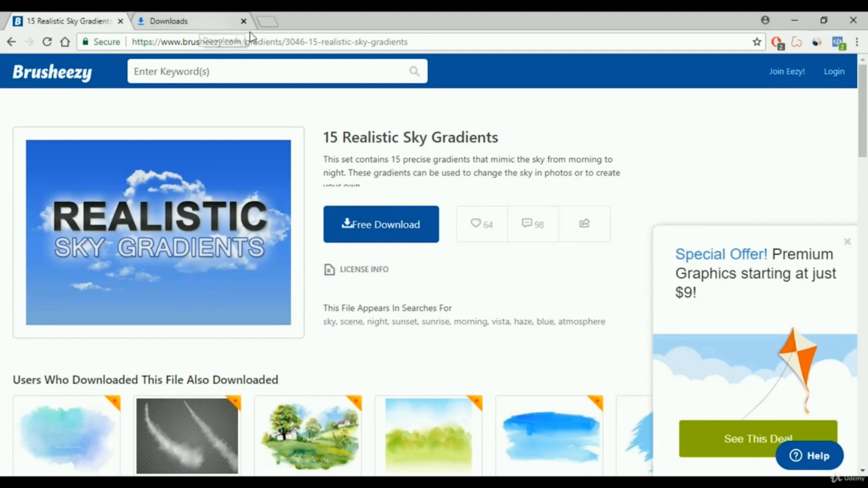
{"action": "left_click", "coordinate": [265, 22]}
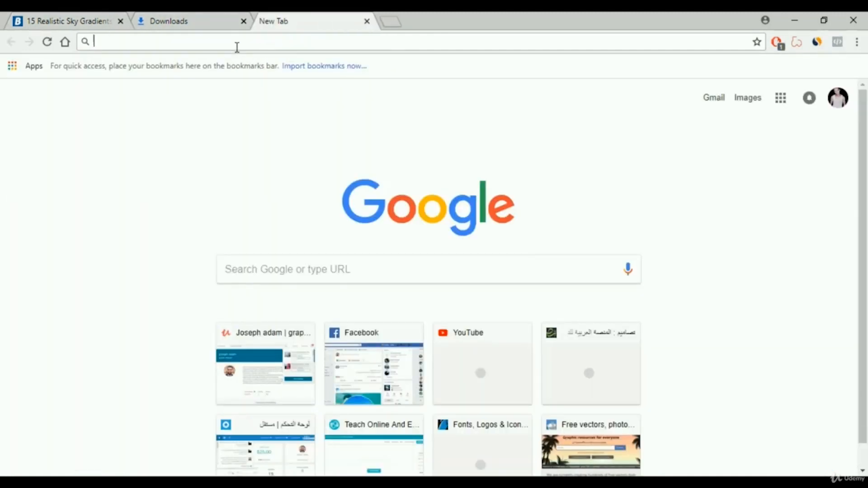
{"action": "type", "text": "free "}
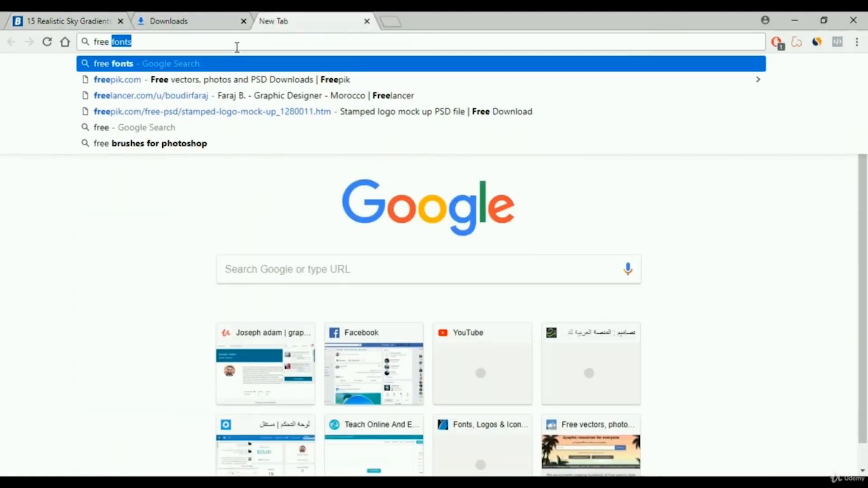
{"action": "type", "text": "brush"}
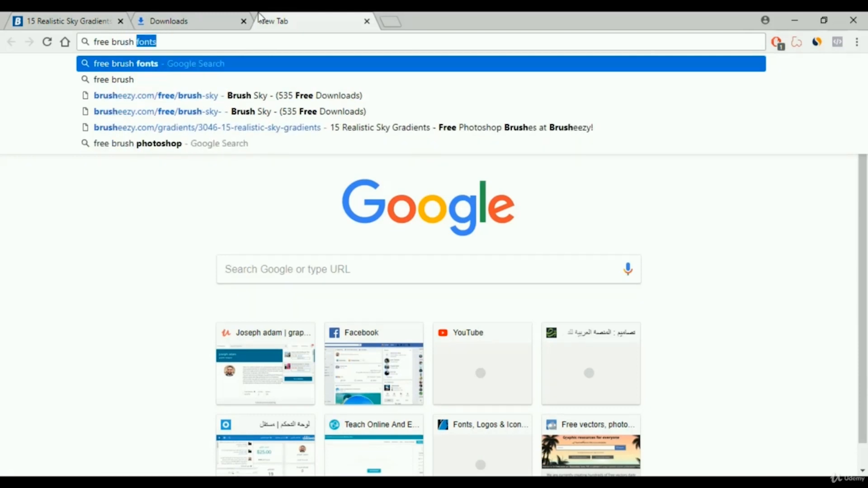
{"action": "type", "text": " photo"}
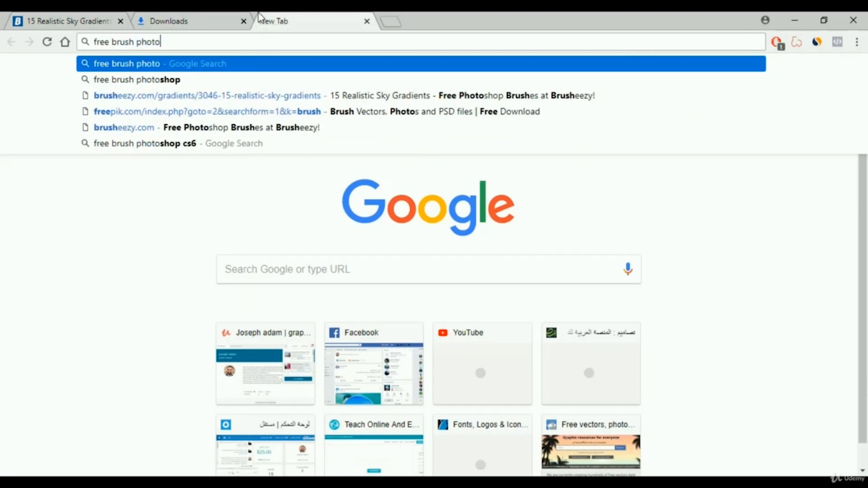
{"action": "left_click", "coordinate": [140, 80]}
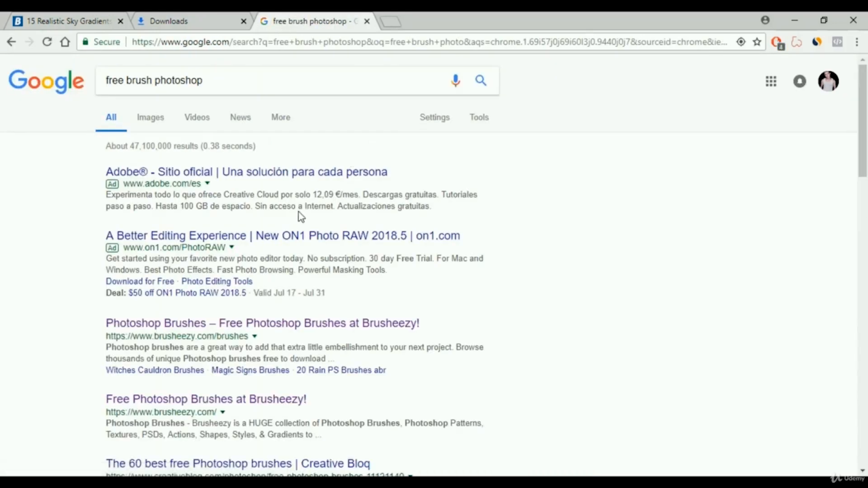
Open the BrushKing free Photoshop brushes site from the search results in a new tab.
{"action": "scroll", "coordinate": [298, 212], "scroll_direction": "down", "scroll_amount": 2}
{"action": "scroll", "coordinate": [303, 213], "scroll_direction": "down", "scroll_amount": 2}
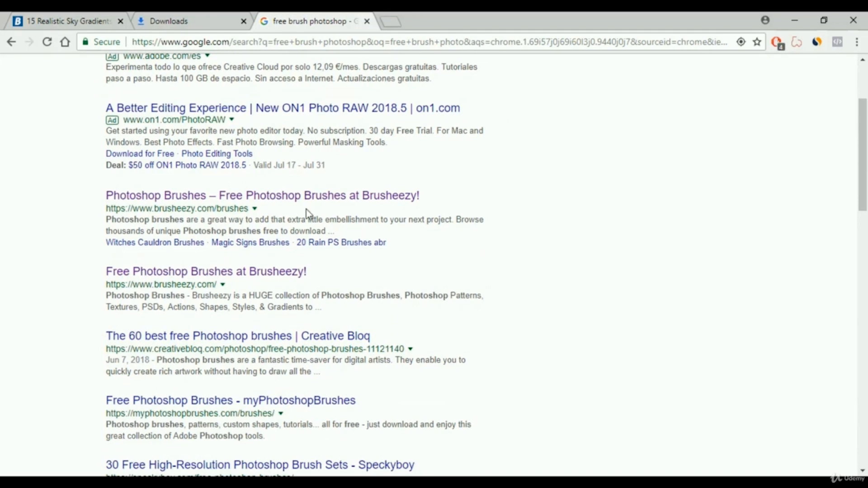
{"action": "scroll", "coordinate": [307, 209], "scroll_direction": "down", "scroll_amount": 1}
{"action": "scroll", "coordinate": [309, 212], "scroll_direction": "down", "scroll_amount": 2}
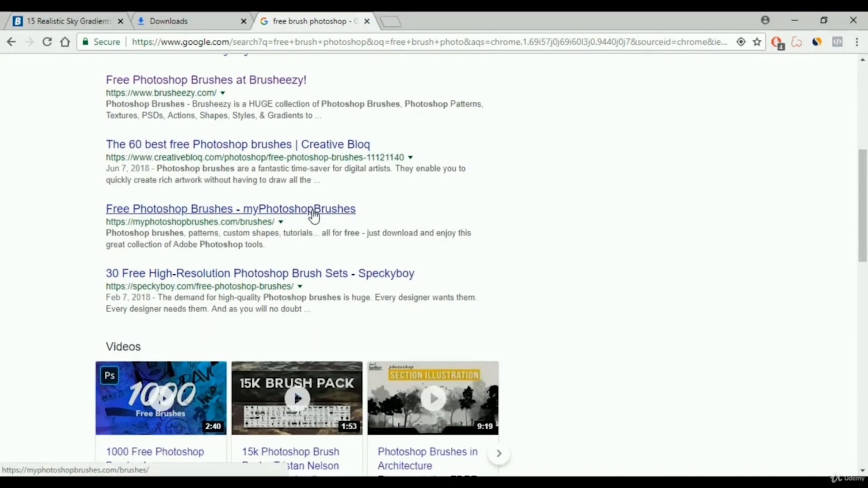
{"action": "scroll", "coordinate": [312, 216], "scroll_direction": "down", "scroll_amount": 2}
{"action": "scroll", "coordinate": [316, 216], "scroll_direction": "down", "scroll_amount": 4}
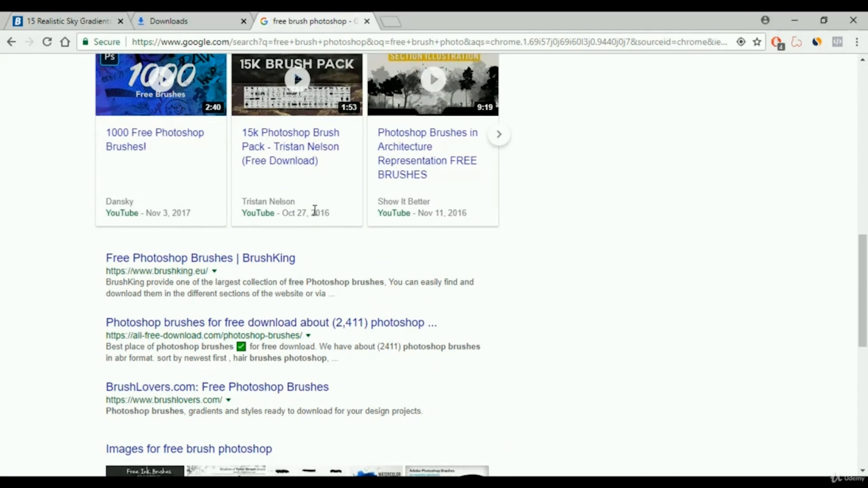
{"action": "right_click", "coordinate": [253, 257]}
{"action": "left_click", "coordinate": [301, 264]}
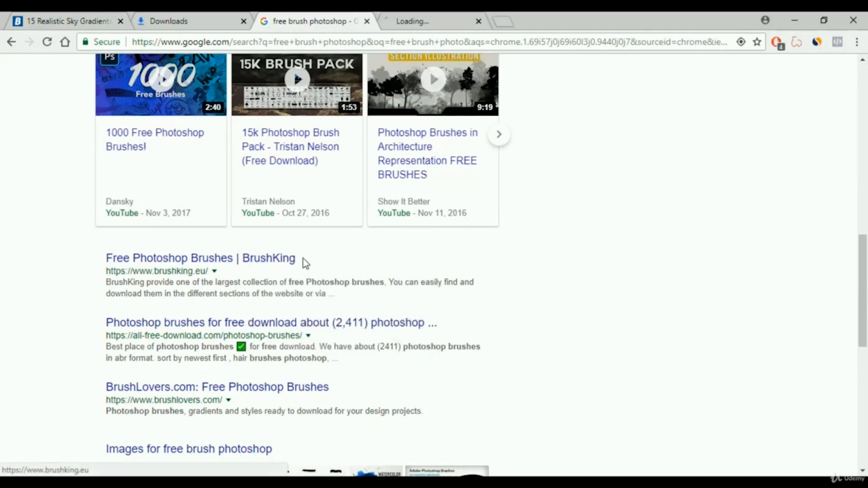
{"action": "left_click", "coordinate": [452, 21]}
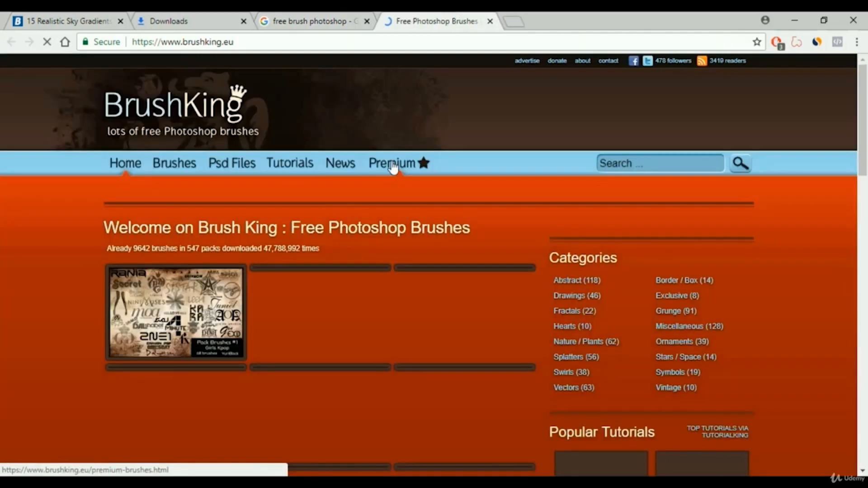
Browse the BrushKing brush packs and open the Watercolor 93 brush page.
{"action": "scroll", "coordinate": [386, 183], "scroll_direction": "down", "scroll_amount": 3}
{"action": "scroll", "coordinate": [387, 189], "scroll_direction": "down", "scroll_amount": 5}
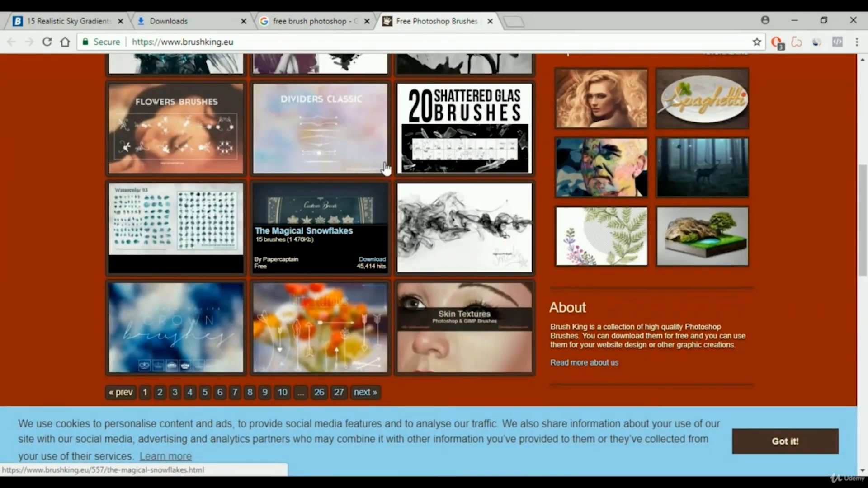
{"action": "scroll", "coordinate": [361, 166], "scroll_direction": "up", "scroll_amount": 5}
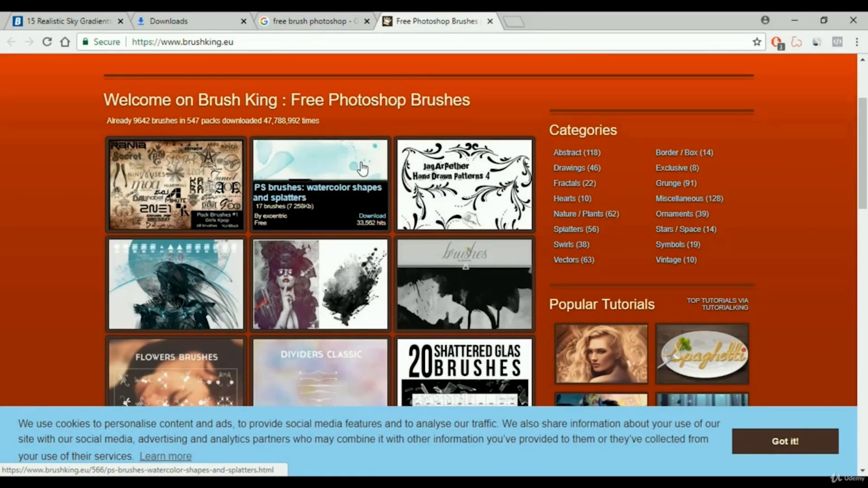
{"action": "scroll", "coordinate": [362, 170], "scroll_direction": "down", "scroll_amount": 8}
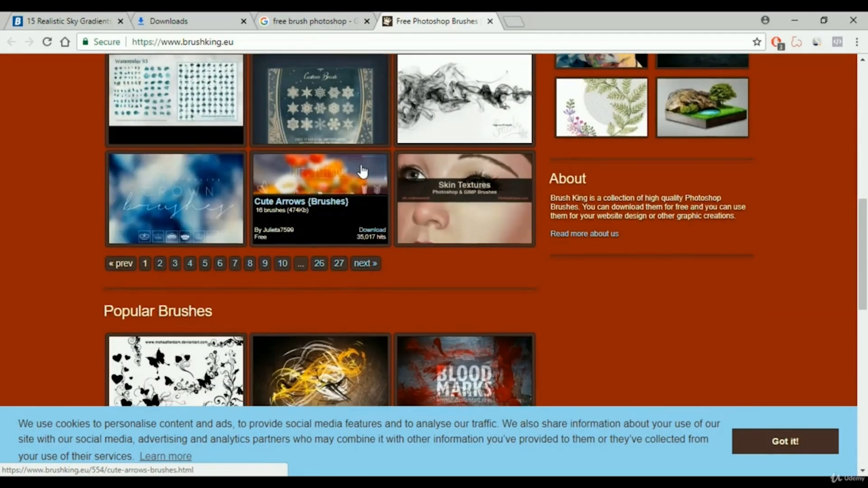
{"action": "scroll", "coordinate": [361, 167], "scroll_direction": "down", "scroll_amount": 6}
{"action": "scroll", "coordinate": [362, 171], "scroll_direction": "up", "scroll_amount": 6}
{"action": "scroll", "coordinate": [362, 171], "scroll_direction": "up", "scroll_amount": 10}
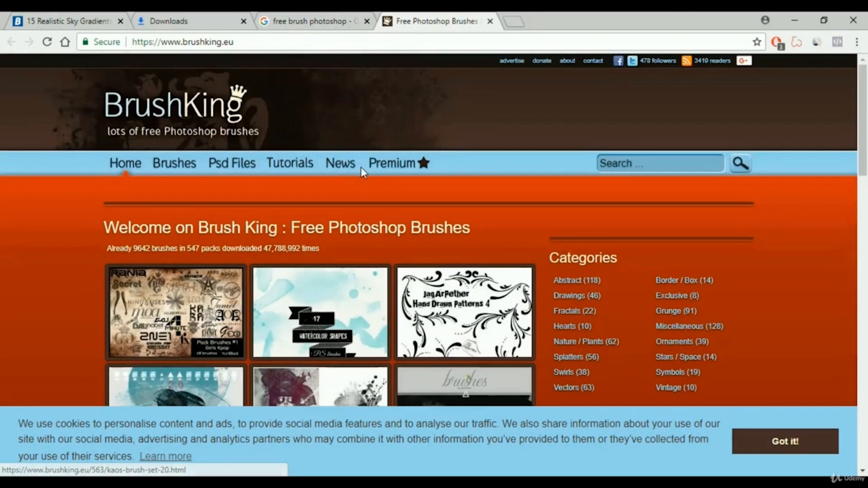
{"action": "scroll", "coordinate": [361, 173], "scroll_direction": "down", "scroll_amount": 3}
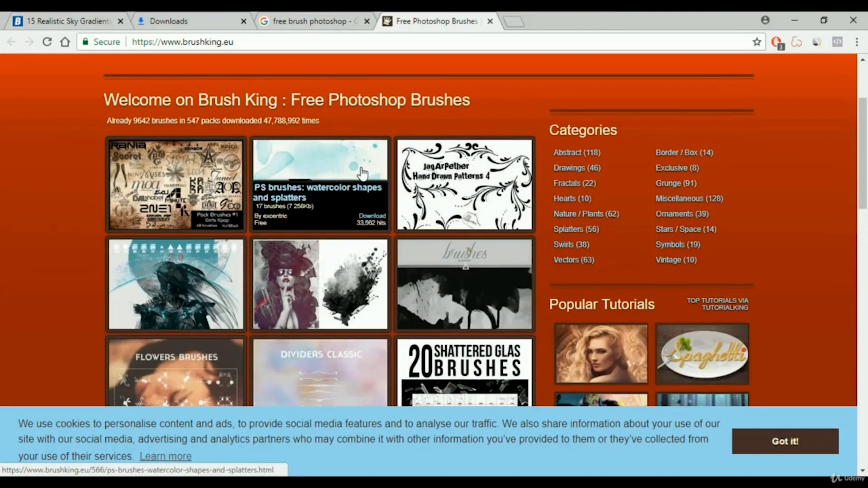
{"action": "scroll", "coordinate": [362, 173], "scroll_direction": "up", "scroll_amount": 3}
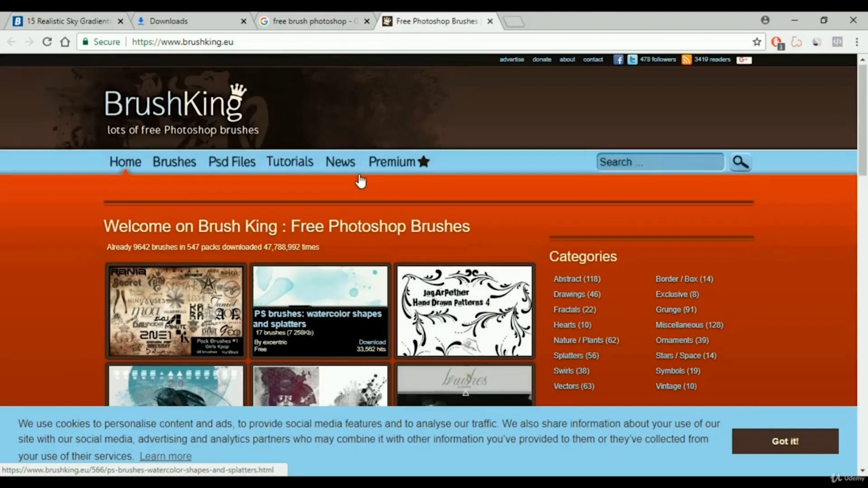
{"action": "scroll", "coordinate": [360, 181], "scroll_direction": "down", "scroll_amount": 4}
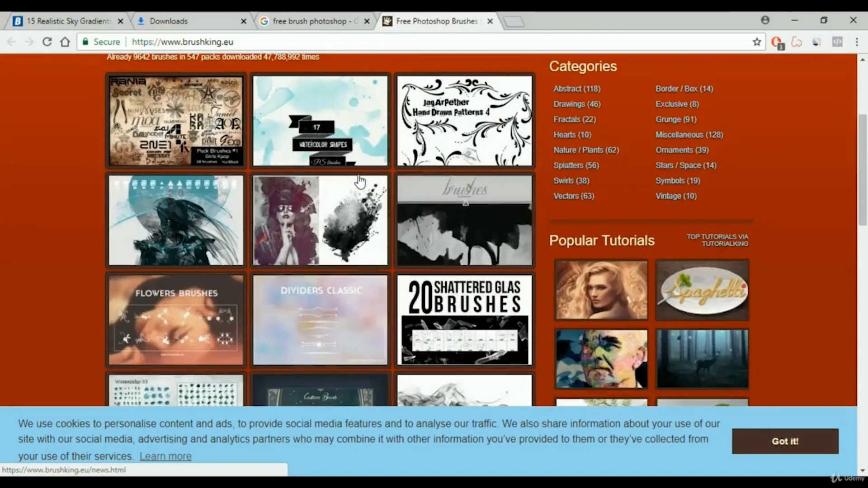
{"action": "scroll", "coordinate": [360, 181], "scroll_direction": "down", "scroll_amount": 4}
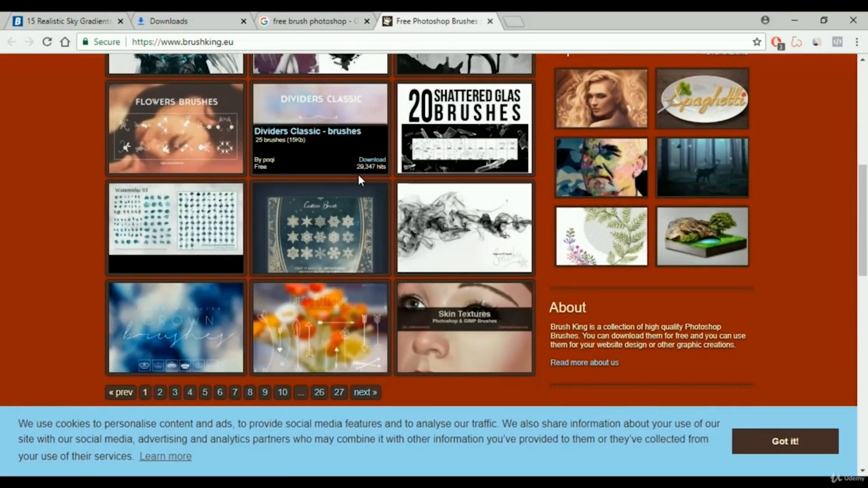
{"action": "scroll", "coordinate": [360, 181], "scroll_direction": "down", "scroll_amount": 2}
{"action": "left_click", "coordinate": [162, 155]}
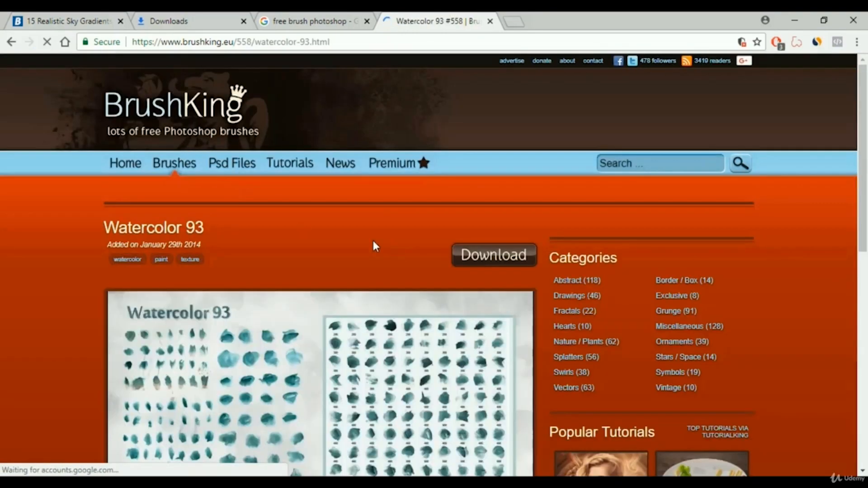
Download the Watercolor 93 brush pack.
{"action": "scroll", "coordinate": [374, 245], "scroll_direction": "down", "scroll_amount": 4}
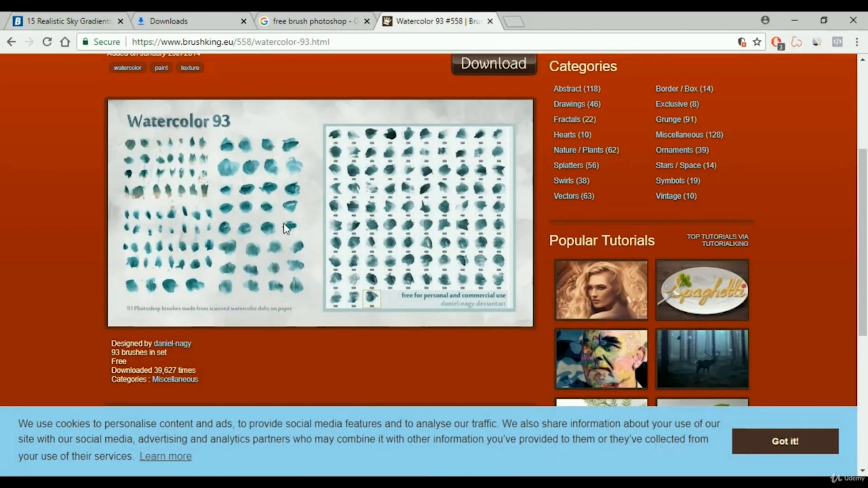
{"action": "scroll", "coordinate": [544, 220], "scroll_direction": "up", "scroll_amount": 3}
{"action": "left_click", "coordinate": [494, 193]}
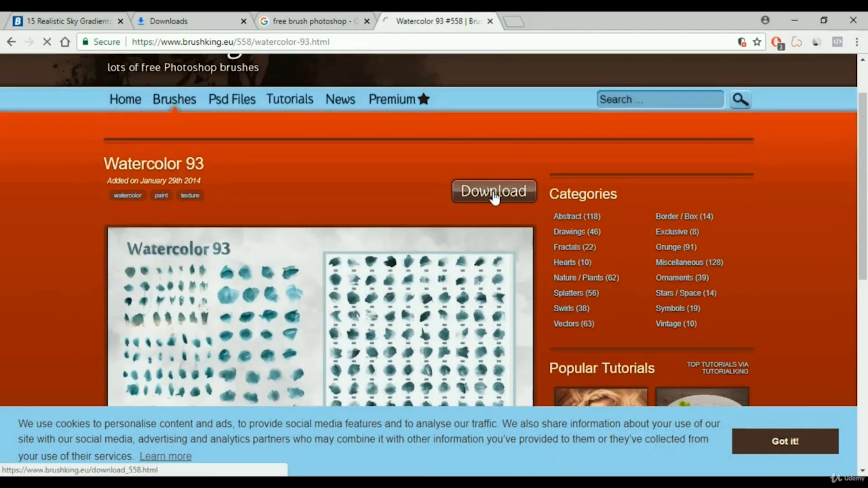
{"action": "scroll", "coordinate": [435, 208], "scroll_direction": "down", "scroll_amount": 4}
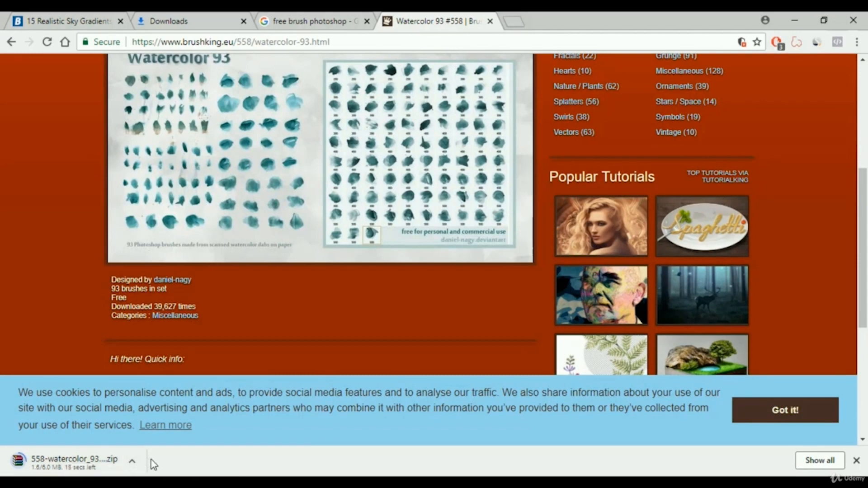
Close the Watercolor 93 brush page tab, returning to the Google search results.
{"action": "scroll", "coordinate": [216, 389], "scroll_direction": "up", "scroll_amount": 5}
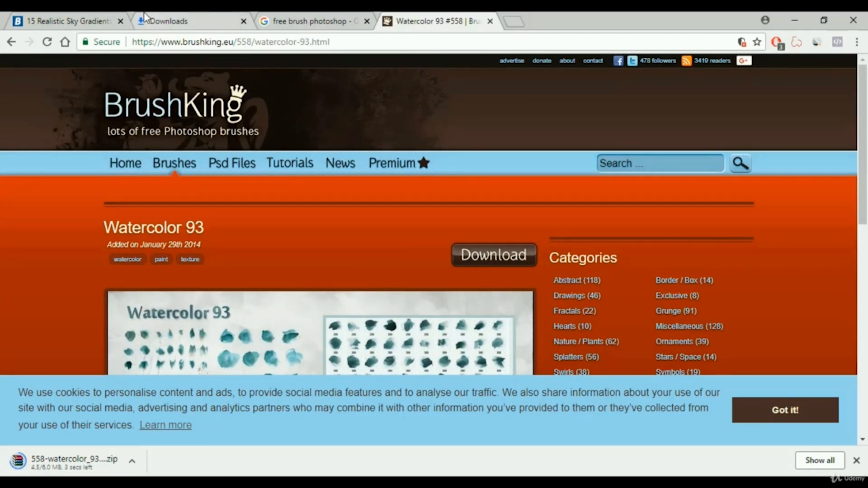
{"action": "mouse_move", "coordinate": [208, 161]}
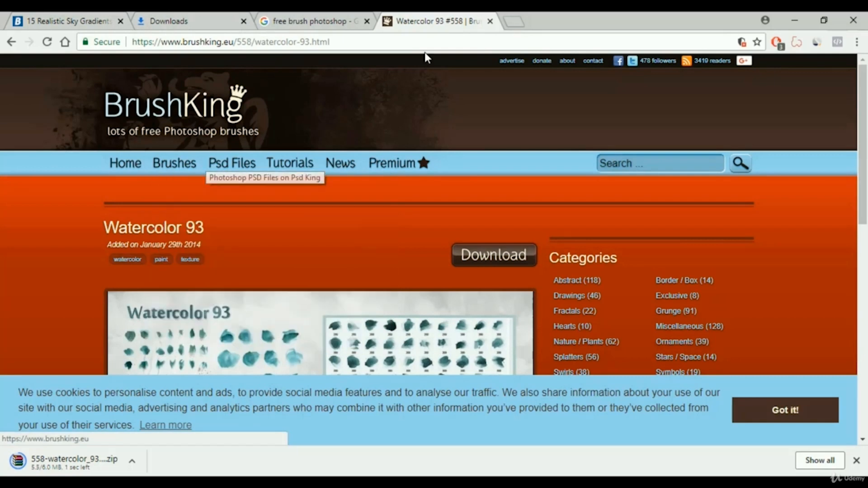
{"action": "left_click", "coordinate": [490, 21]}
{"action": "scroll", "coordinate": [286, 273], "scroll_direction": "down", "scroll_amount": 5}
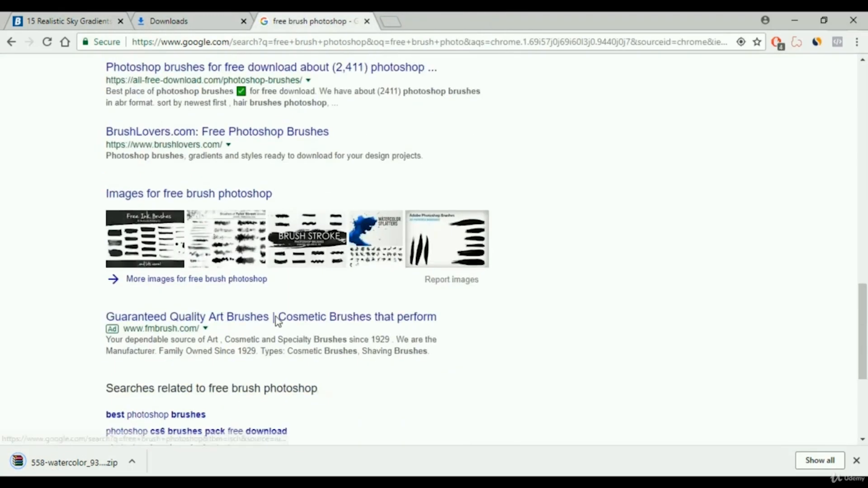
{"action": "scroll", "coordinate": [276, 319], "scroll_direction": "down", "scroll_amount": 3}
{"action": "scroll", "coordinate": [271, 341], "scroll_direction": "up", "scroll_amount": 7}
{"action": "scroll", "coordinate": [281, 323], "scroll_direction": "up", "scroll_amount": 8}
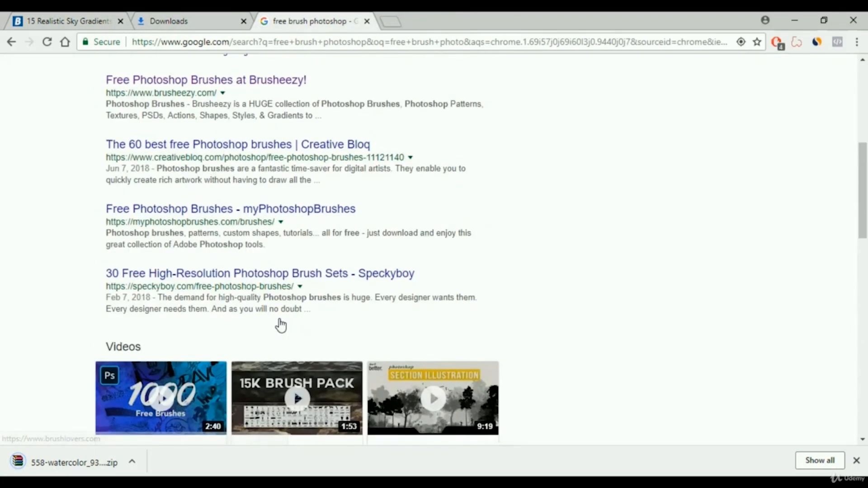
{"action": "scroll", "coordinate": [313, 275], "scroll_direction": "up", "scroll_amount": 5}
{"action": "scroll", "coordinate": [315, 276], "scroll_direction": "up", "scroll_amount": 2}
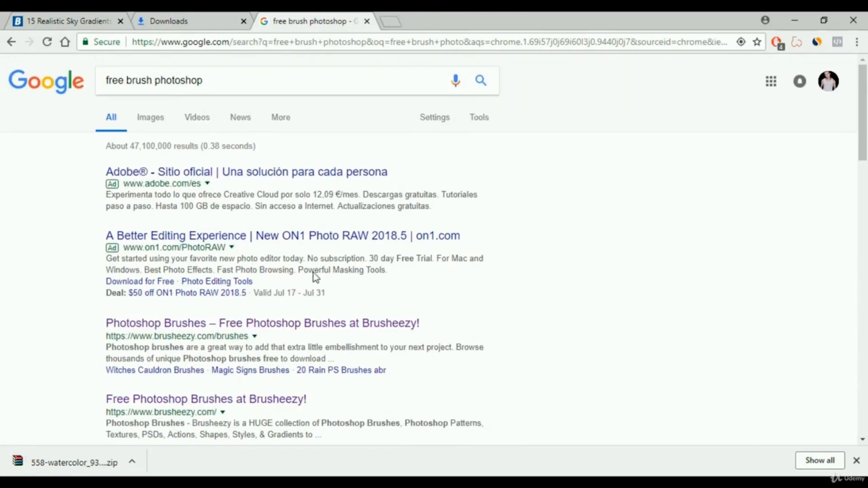
Open the downloaded 558-watercolor_93 zip archive in WinRAR and extract its files.
{"action": "left_click", "coordinate": [104, 459]}
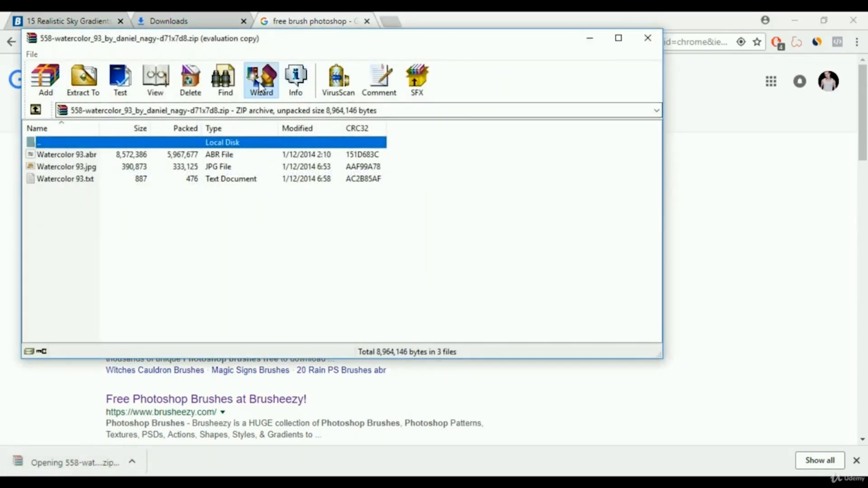
{"action": "left_click", "coordinate": [260, 79]}
{"action": "left_click", "coordinate": [412, 203]}
{"action": "left_click", "coordinate": [361, 281]}
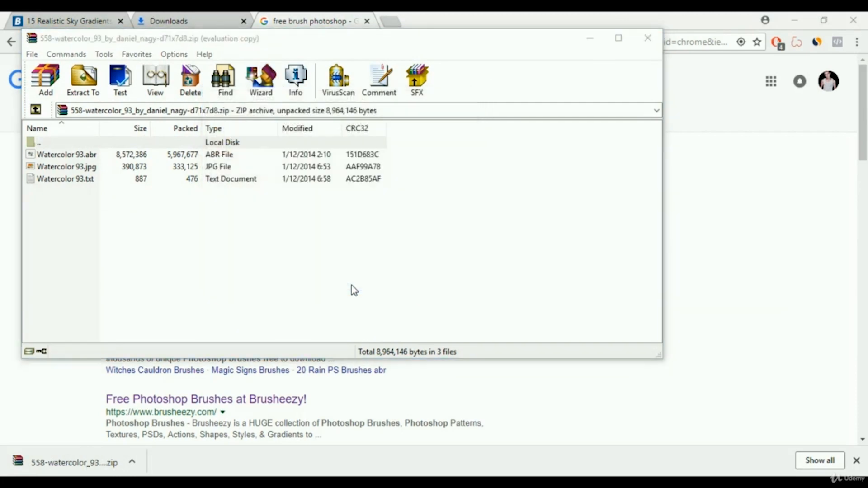
{"action": "left_click", "coordinate": [156, 95]}
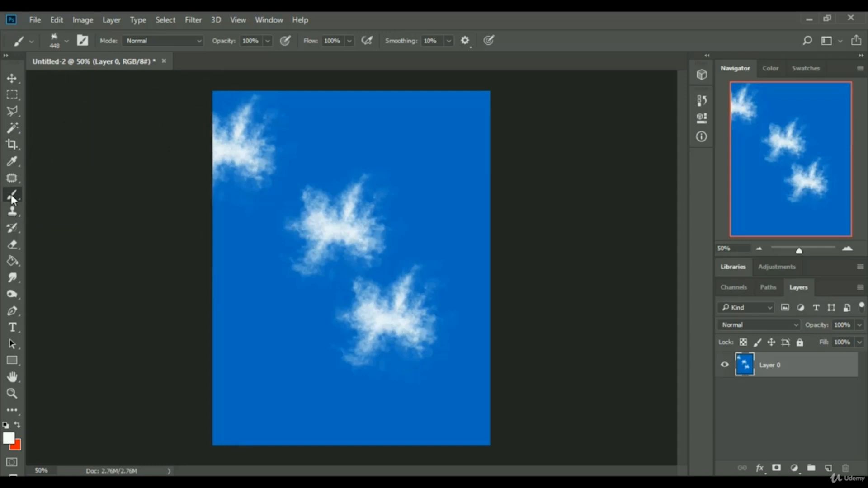
Import the Watercolor 93.abr brush file from the extracted folder on the Desktop into the brush presets.
{"action": "left_click", "coordinate": [64, 42]}
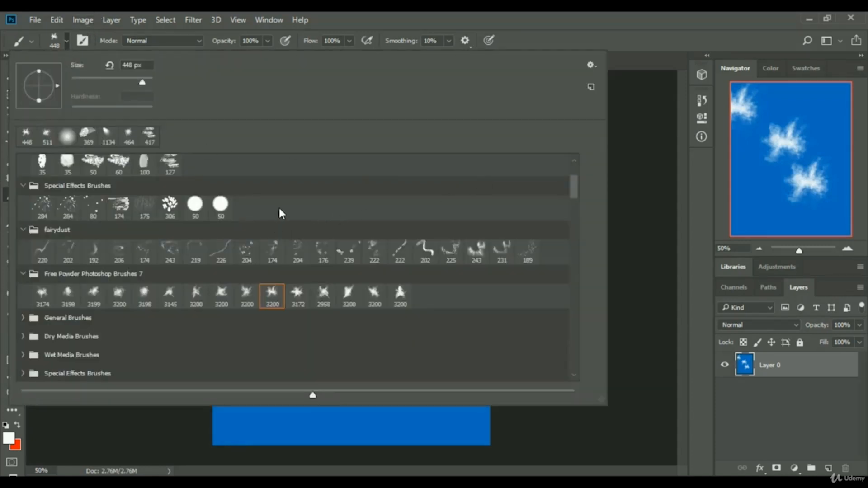
{"action": "scroll", "coordinate": [331, 175], "scroll_direction": "down", "scroll_amount": 3}
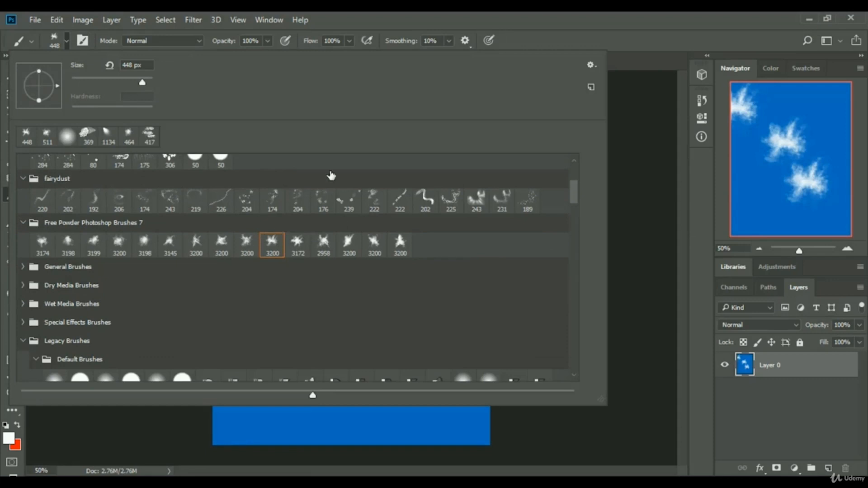
{"action": "left_click", "coordinate": [591, 66]}
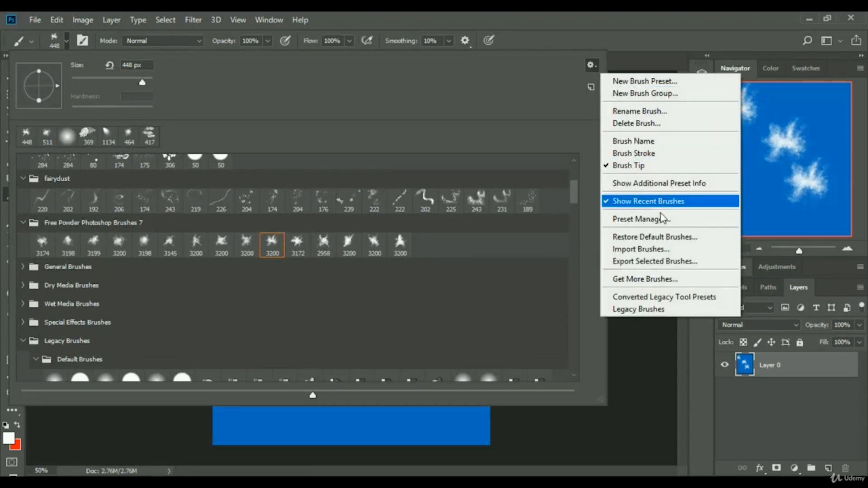
{"action": "left_click", "coordinate": [647, 253]}
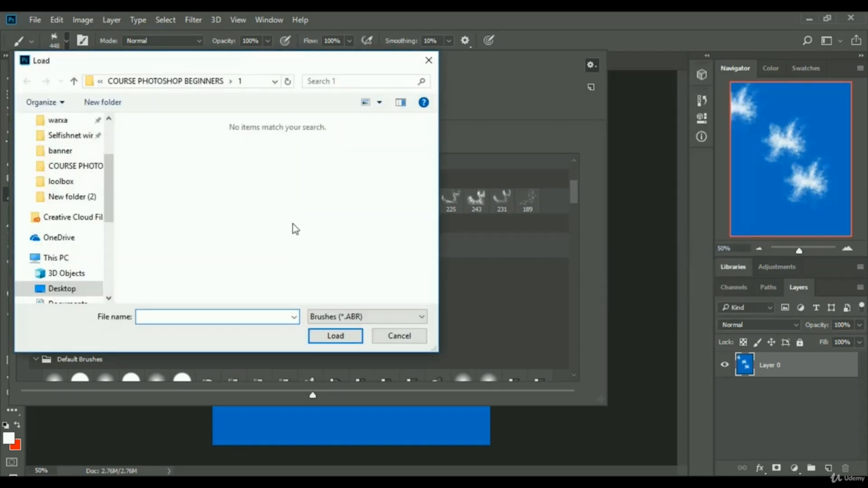
{"action": "left_click", "coordinate": [86, 483]}
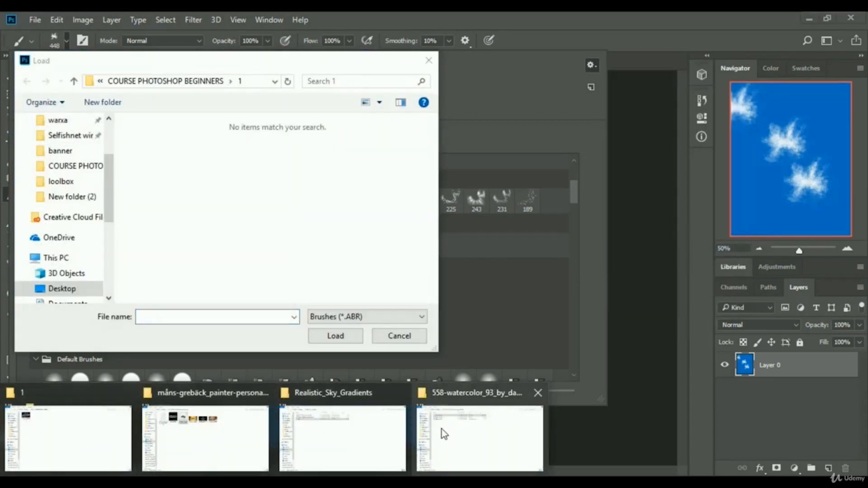
{"action": "mouse_move", "coordinate": [443, 429]}
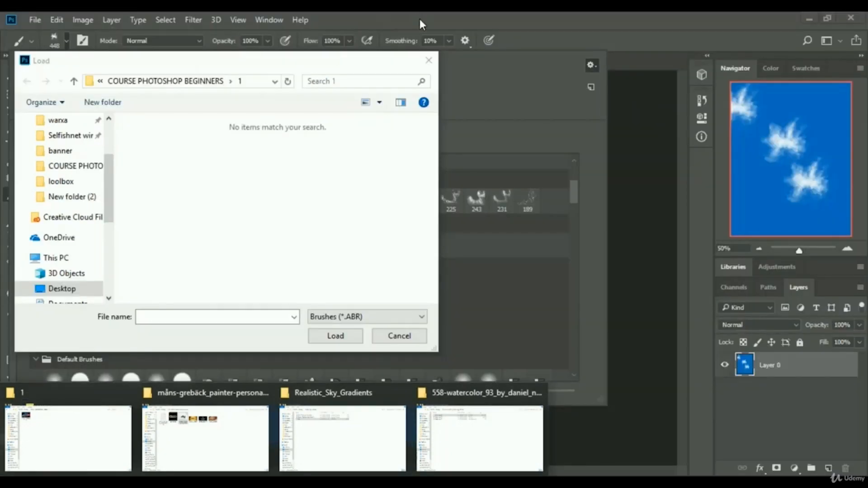
{"action": "scroll", "coordinate": [66, 178], "scroll_direction": "up", "scroll_amount": 3}
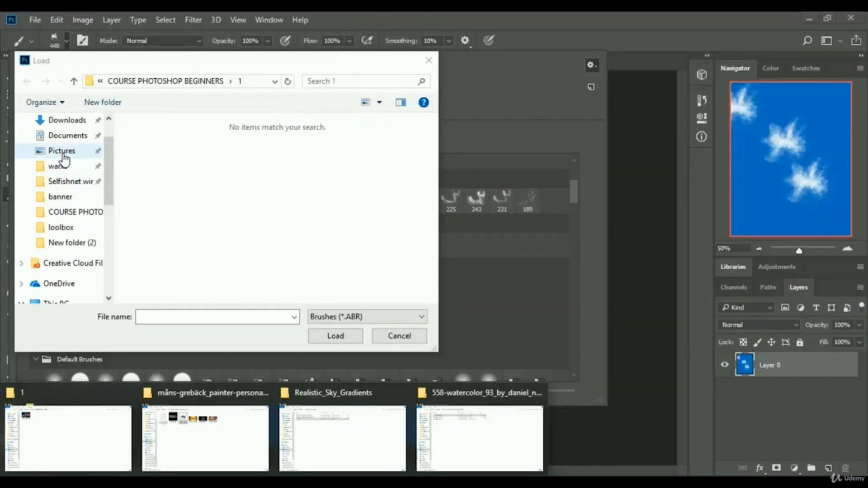
{"action": "left_click", "coordinate": [63, 145]}
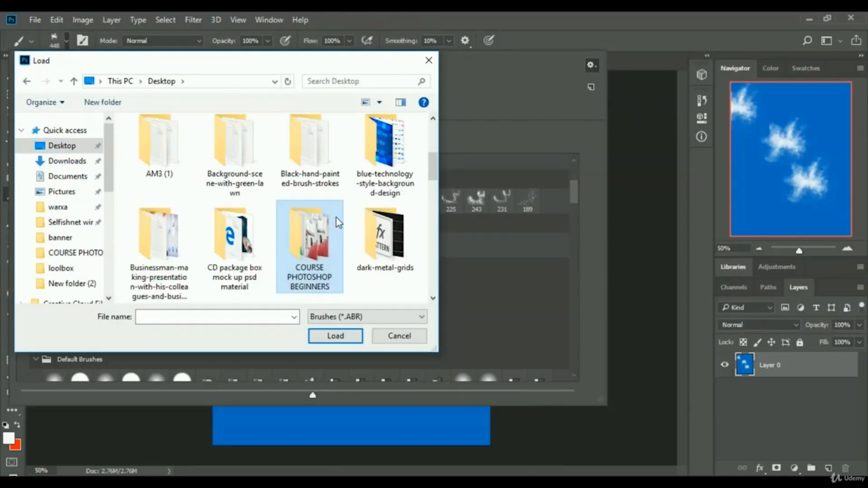
{"action": "scroll", "coordinate": [276, 225], "scroll_direction": "down", "scroll_amount": 3}
{"action": "scroll", "coordinate": [276, 225], "scroll_direction": "down", "scroll_amount": 3}
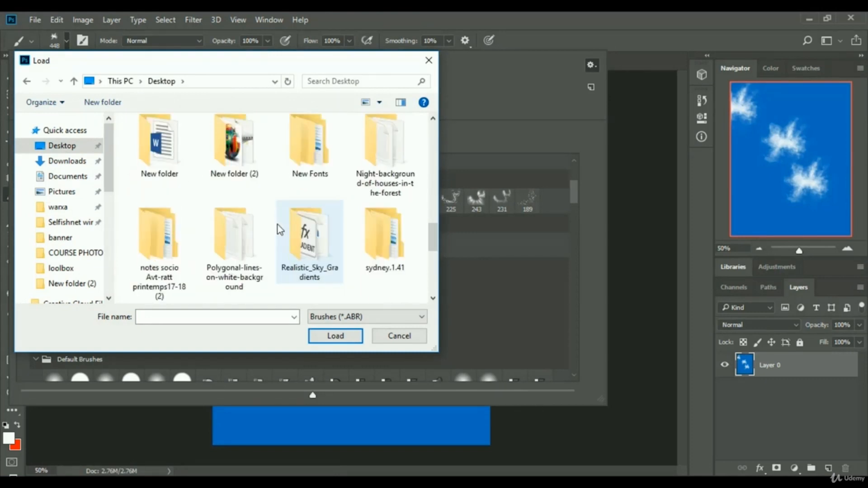
{"action": "scroll", "coordinate": [277, 224], "scroll_direction": "down", "scroll_amount": 8}
{"action": "scroll", "coordinate": [277, 225], "scroll_direction": "up", "scroll_amount": 2}
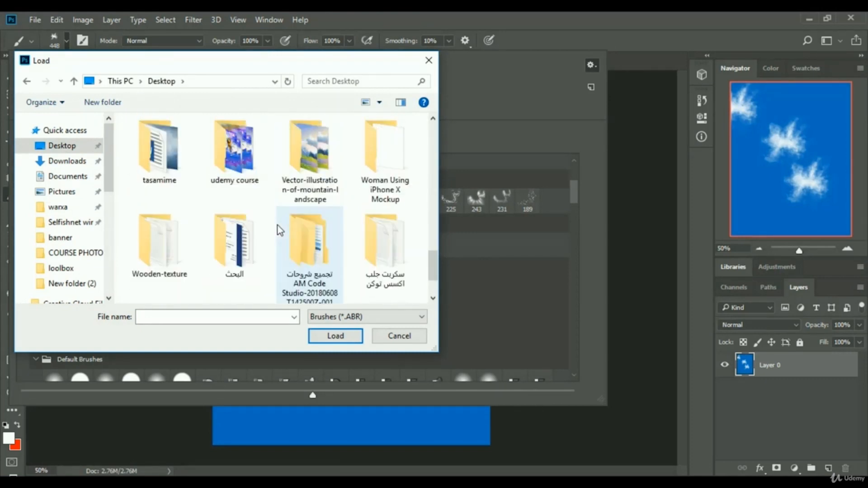
{"action": "scroll", "coordinate": [277, 226], "scroll_direction": "down", "scroll_amount": 2}
{"action": "scroll", "coordinate": [277, 226], "scroll_direction": "up", "scroll_amount": 10}
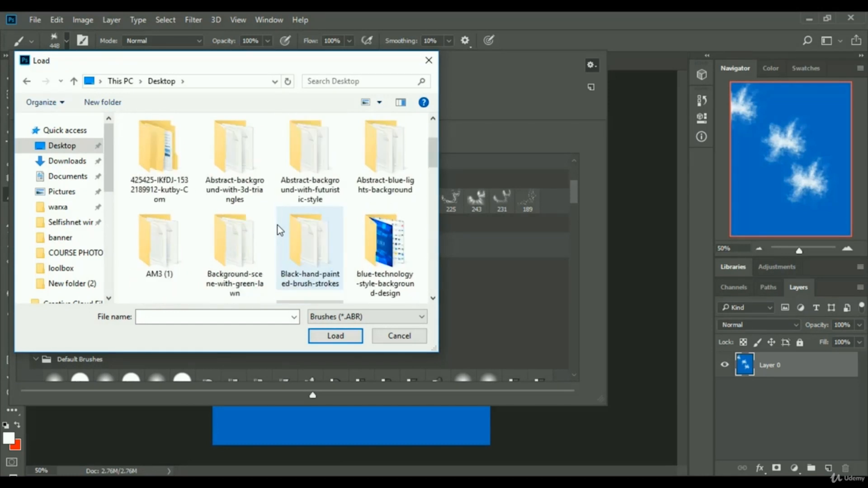
{"action": "scroll", "coordinate": [277, 225], "scroll_direction": "up", "scroll_amount": 2}
{"action": "double_click", "coordinate": [316, 161]}
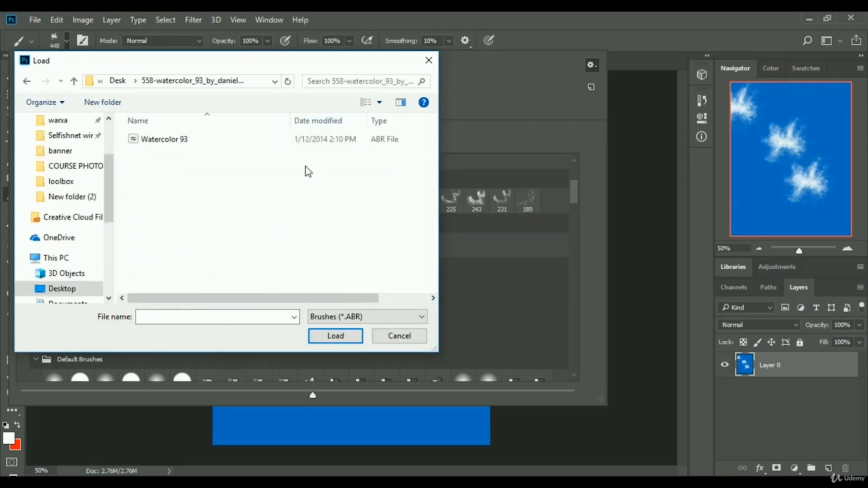
{"action": "left_click", "coordinate": [178, 143]}
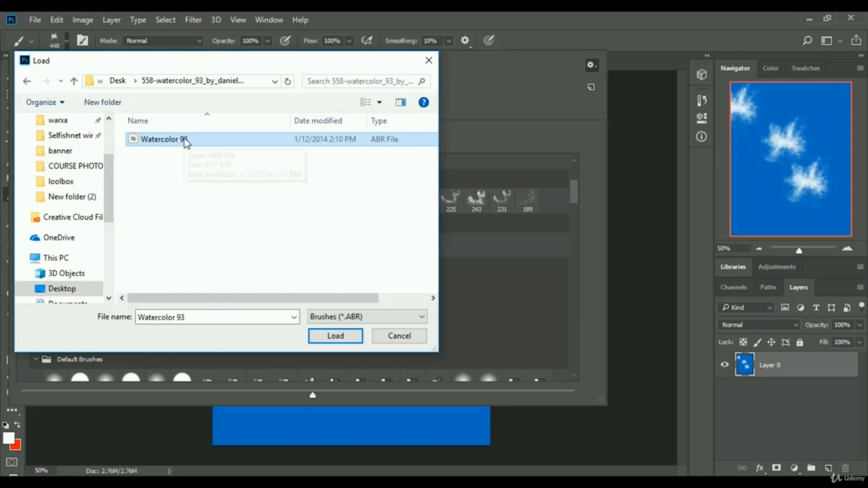
{"action": "left_click", "coordinate": [343, 337]}
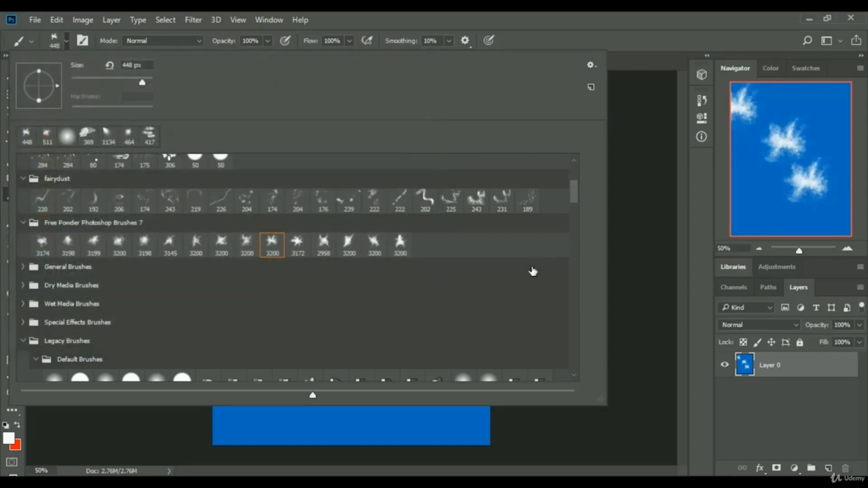
Expand the Watercolor 93 brush group and pick a 400 px watercolor brush.
{"action": "left_click_drag", "start_coordinate": [575, 194], "coordinate": [576, 369]}
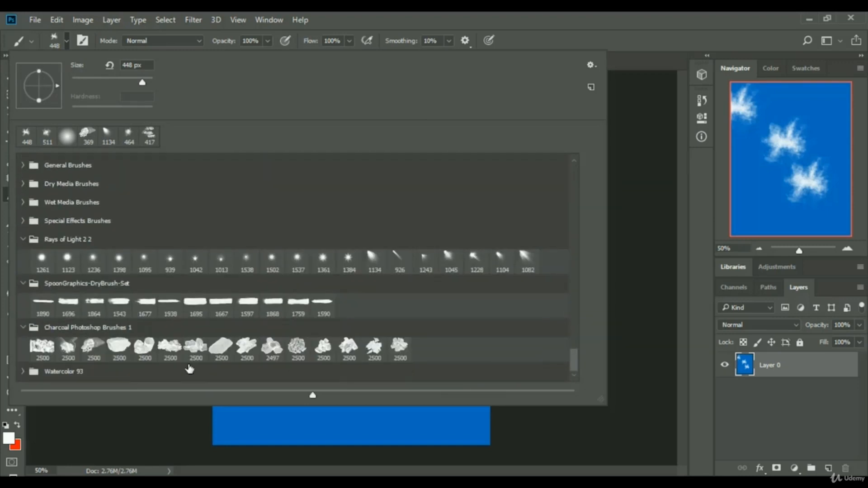
{"action": "left_click", "coordinate": [23, 371]}
{"action": "scroll", "coordinate": [174, 331], "scroll_direction": "down", "scroll_amount": 2}
{"action": "scroll", "coordinate": [359, 342], "scroll_direction": "down", "scroll_amount": 3}
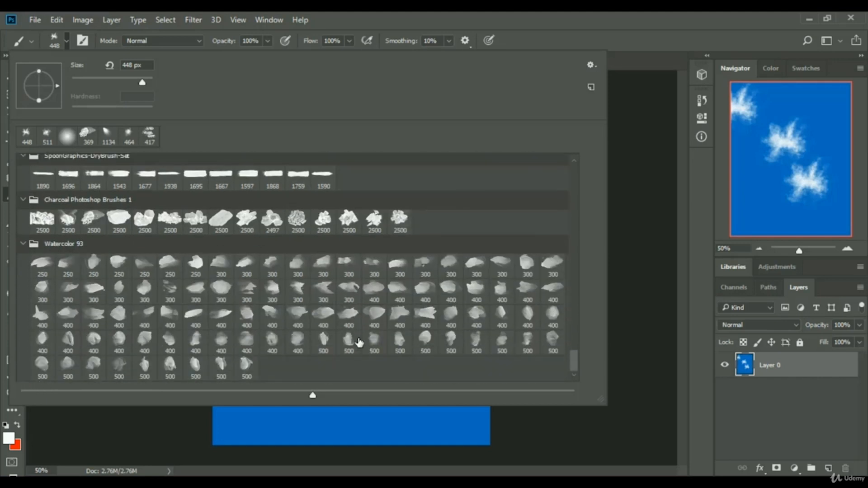
{"action": "left_click", "coordinate": [221, 265]}
{"action": "left_click", "coordinate": [246, 315]}
{"action": "left_click", "coordinate": [300, 319]}
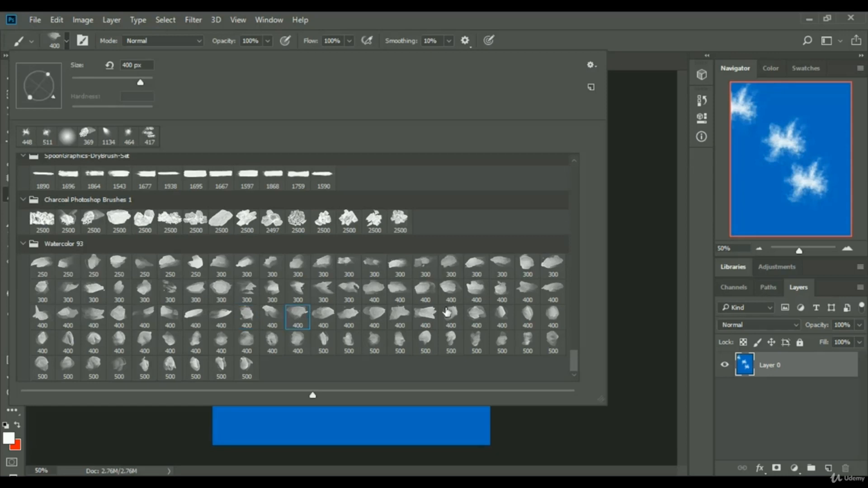
Create a new document from the recent 870 x 1110 px custom preset.
{"action": "left_click", "coordinate": [809, 439]}
{"action": "left_click", "coordinate": [803, 367]}
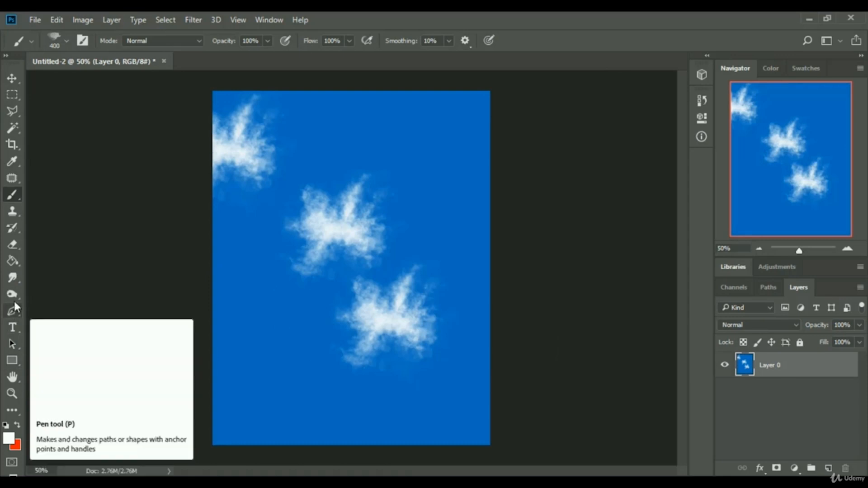
{"action": "left_click", "coordinate": [12, 261]}
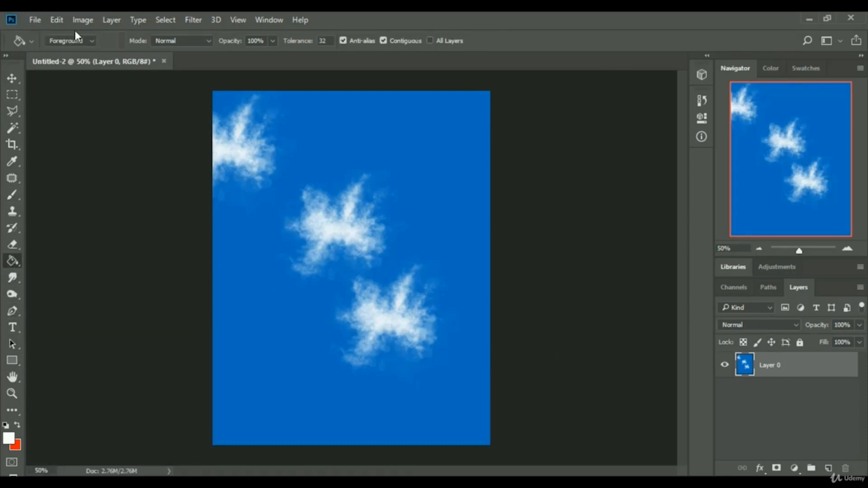
{"action": "left_click", "coordinate": [34, 19]}
{"action": "left_click", "coordinate": [386, 203]}
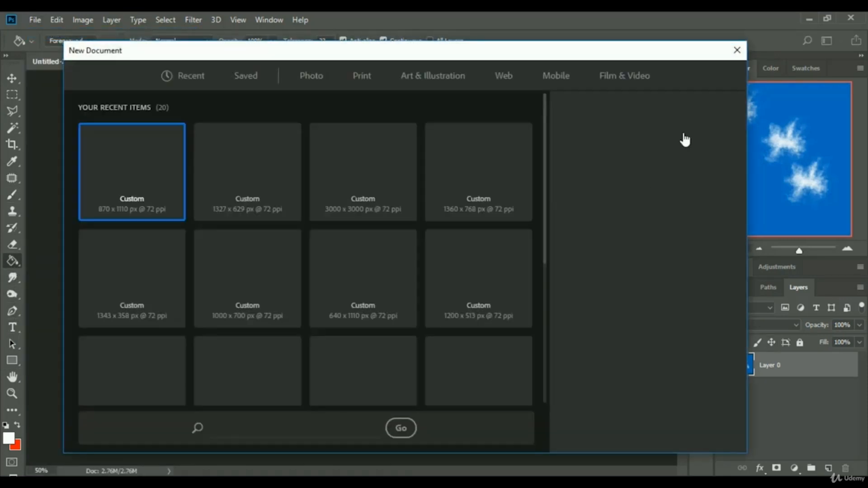
{"action": "double_click", "coordinate": [140, 179]}
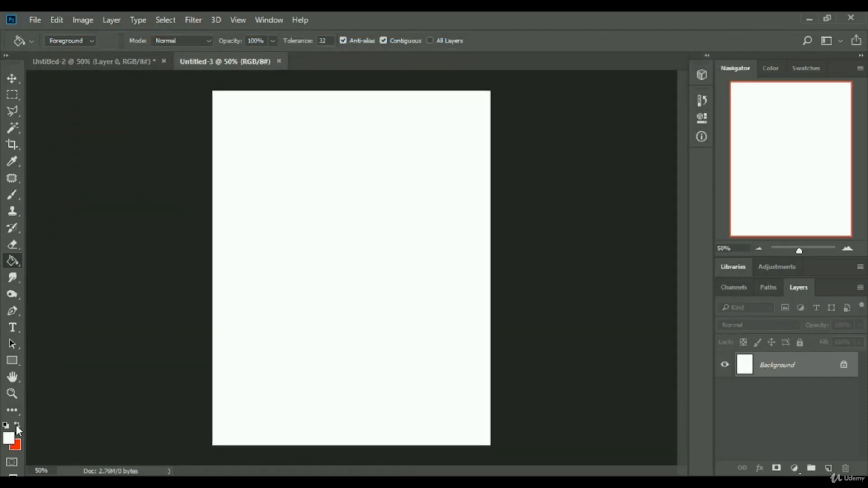
On a new layer, stamp red watercolor brush dabs all over the canvas with the Brush tool.
{"action": "left_click", "coordinate": [12, 194]}
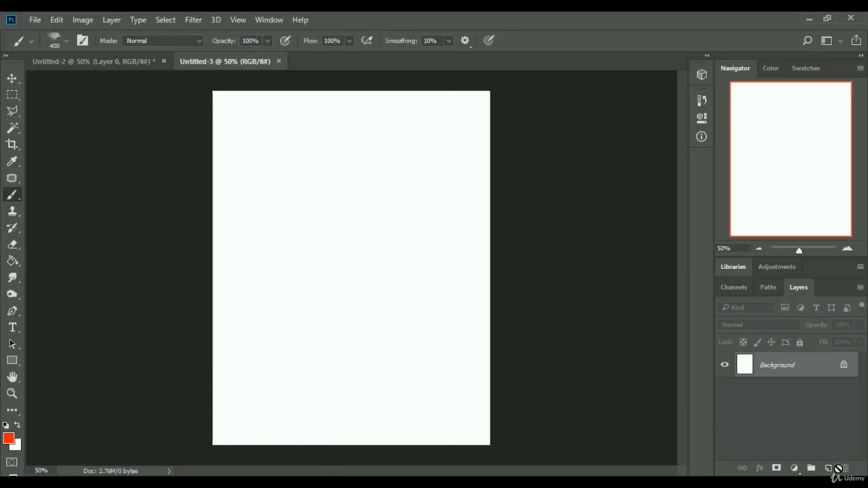
{"action": "left_click", "coordinate": [828, 468]}
{"action": "left_click", "coordinate": [331, 198]}
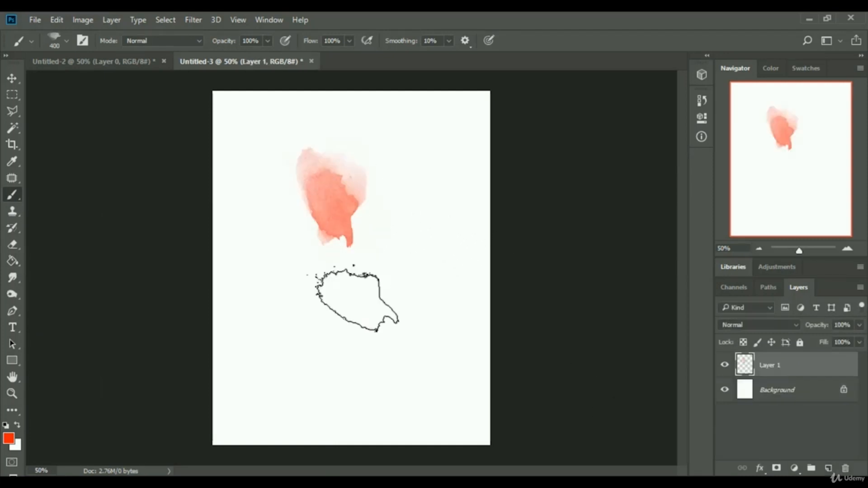
{"action": "left_click", "coordinate": [291, 310]}
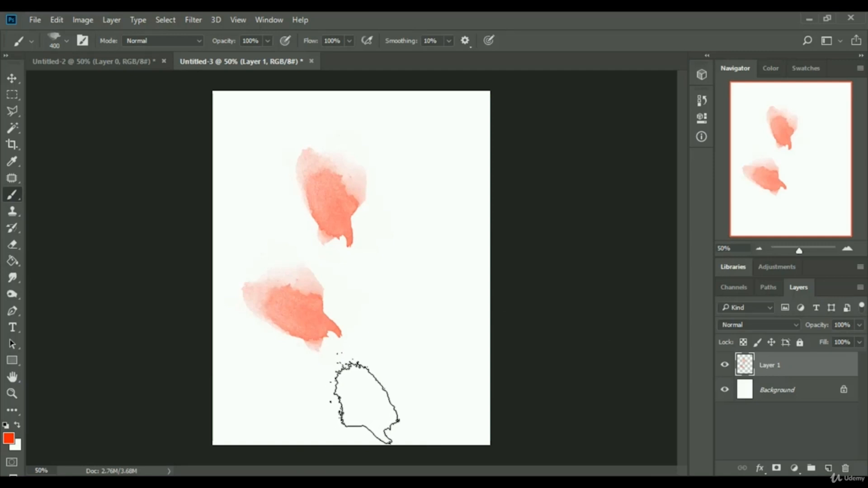
{"action": "left_click", "coordinate": [386, 307]}
{"action": "left_click", "coordinate": [417, 211]}
{"action": "left_click", "coordinate": [445, 401]}
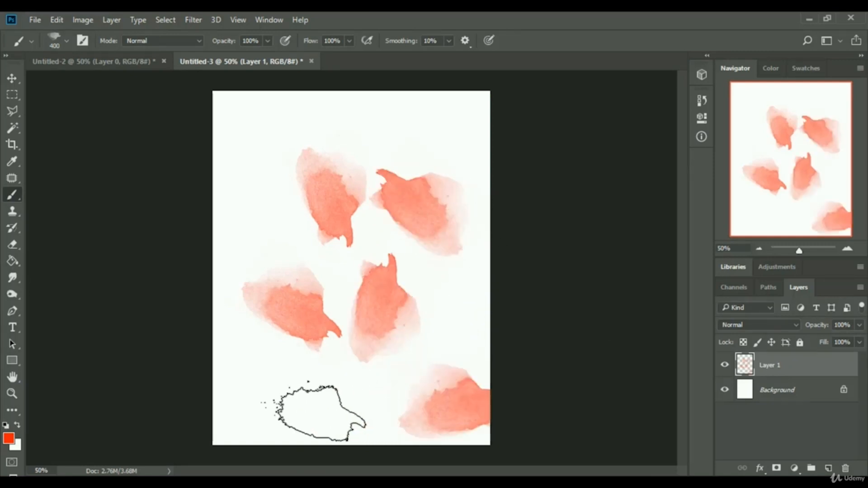
{"action": "left_click", "coordinate": [316, 400]}
{"action": "left_click", "coordinate": [256, 206]}
{"action": "left_click", "coordinate": [364, 120]}
{"action": "left_click", "coordinate": [248, 115]}
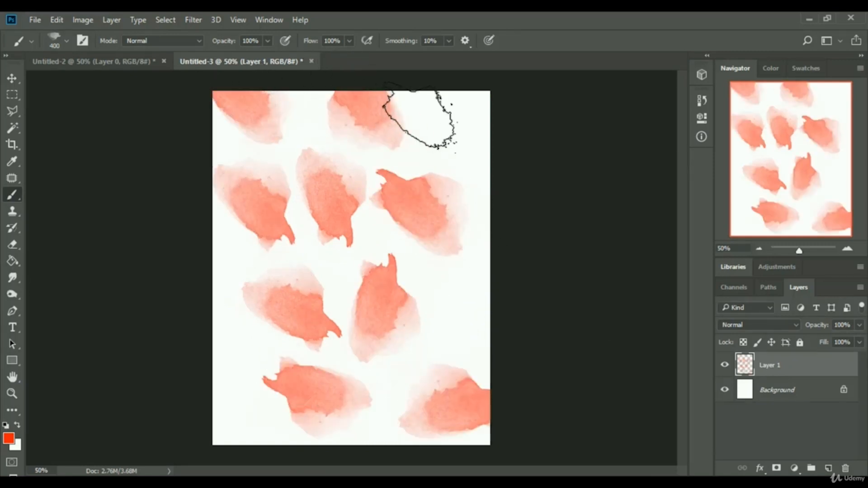
Stamp two more red watercolor dabs to fill the gaps on the canvas.
{"action": "left_click", "coordinate": [456, 128]}
{"action": "left_click", "coordinate": [472, 294]}
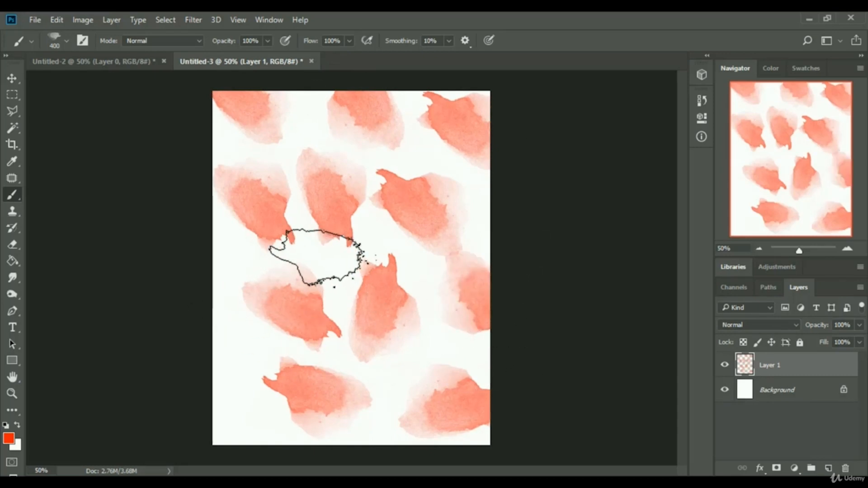
Try applying a light blue Color Overlay layer style to the watercolor layer.
{"action": "right_click", "coordinate": [803, 371]}
{"action": "left_click", "coordinate": [593, 91]}
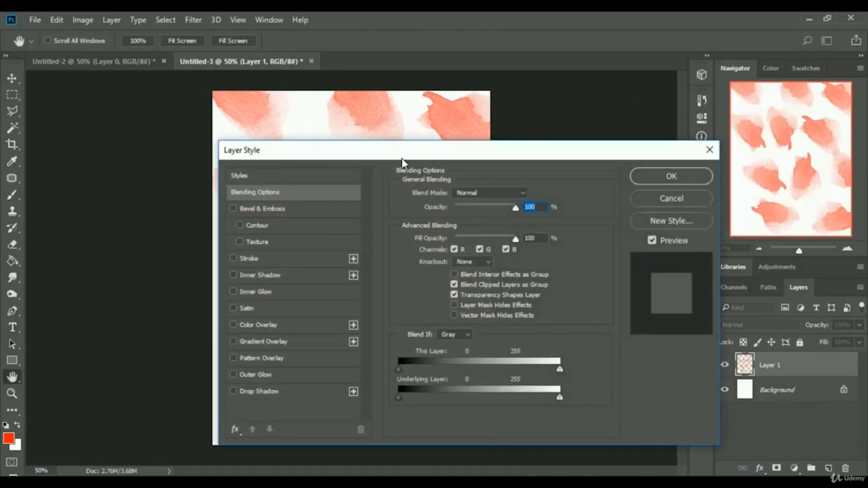
{"action": "left_click_drag", "start_coordinate": [401, 158], "coordinate": [674, 61]}
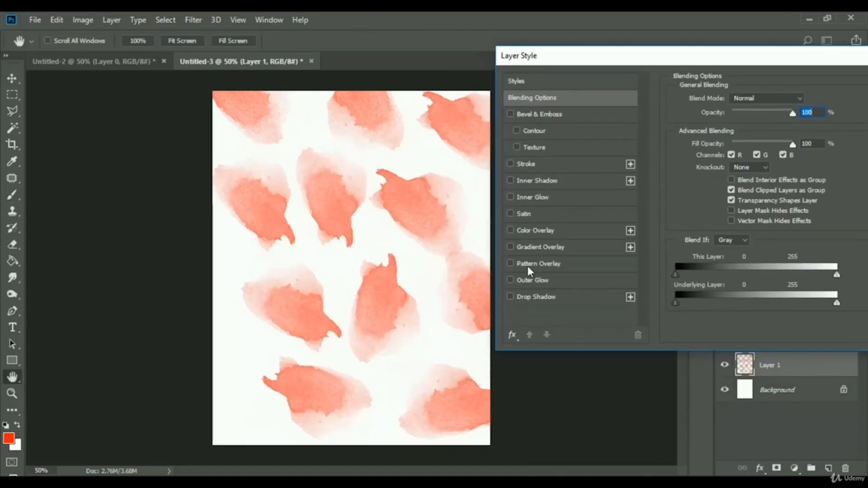
{"action": "left_click", "coordinate": [537, 230]}
{"action": "left_click", "coordinate": [807, 101]}
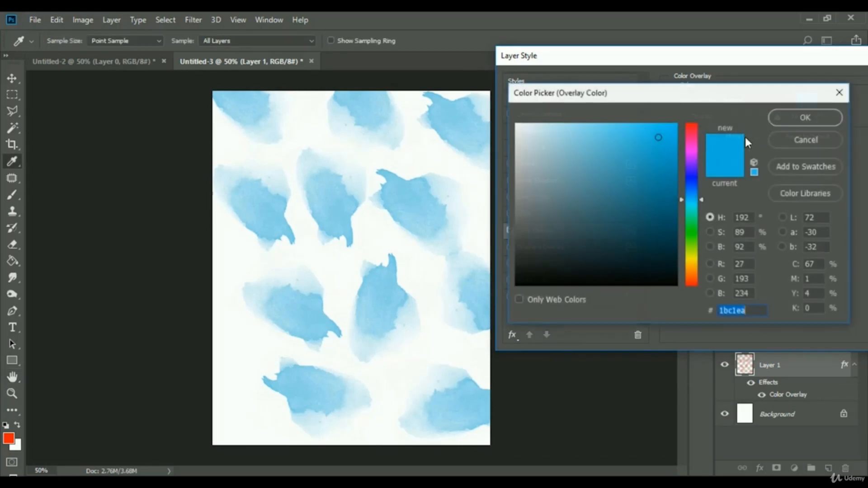
{"action": "mouse_move", "coordinate": [645, 159]}
{"action": "left_mouse_down"}
{"action": "mouse_move", "coordinate": [558, 136]}
{"action": "mouse_move", "coordinate": [613, 150]}
{"action": "mouse_move", "coordinate": [601, 157]}
{"action": "mouse_move", "coordinate": [590, 155]}
{"action": "mouse_move", "coordinate": [616, 134]}
{"action": "left_mouse_up"}
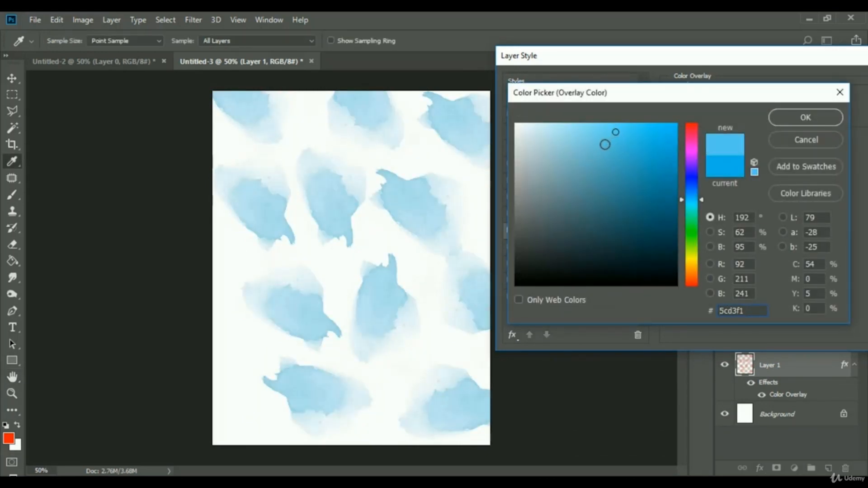
{"action": "left_click", "coordinate": [806, 139]}
{"action": "left_click_drag", "start_coordinate": [790, 62], "coordinate": [461, 115]}
{"action": "left_click", "coordinate": [641, 154]}
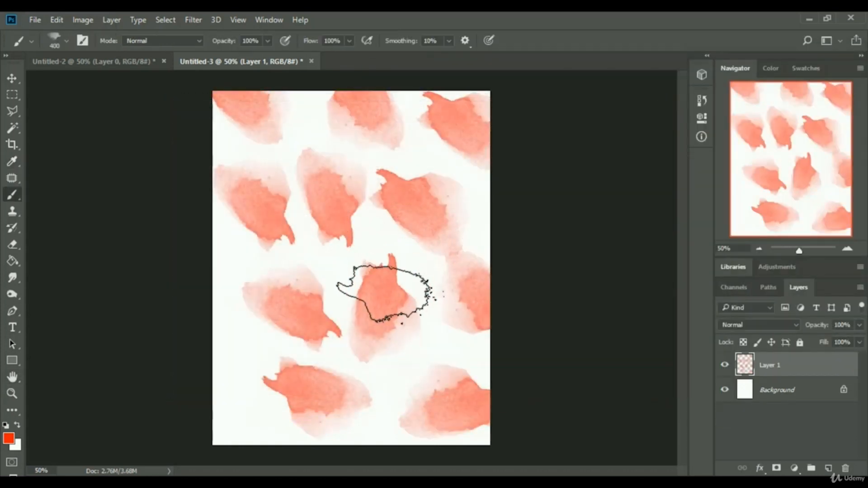
In the clouds document, step back through History to the last brush stroke before the layer deletion.
{"action": "left_click", "coordinate": [135, 61]}
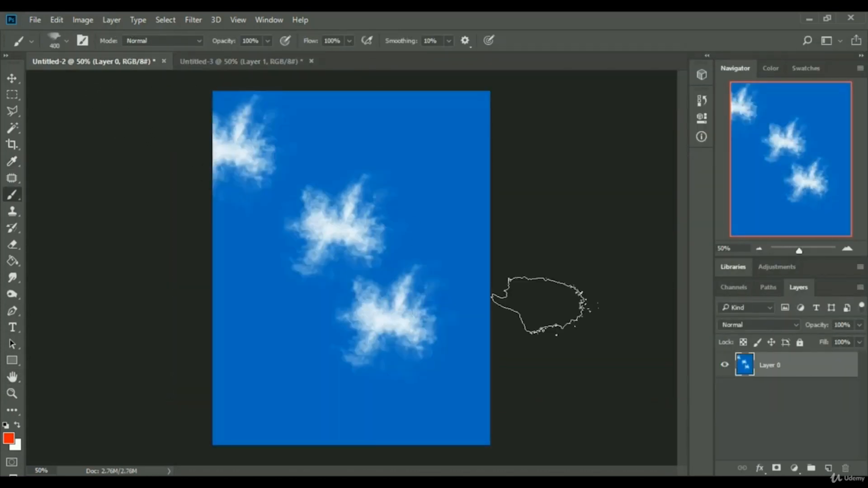
{"action": "left_click", "coordinate": [702, 100]}
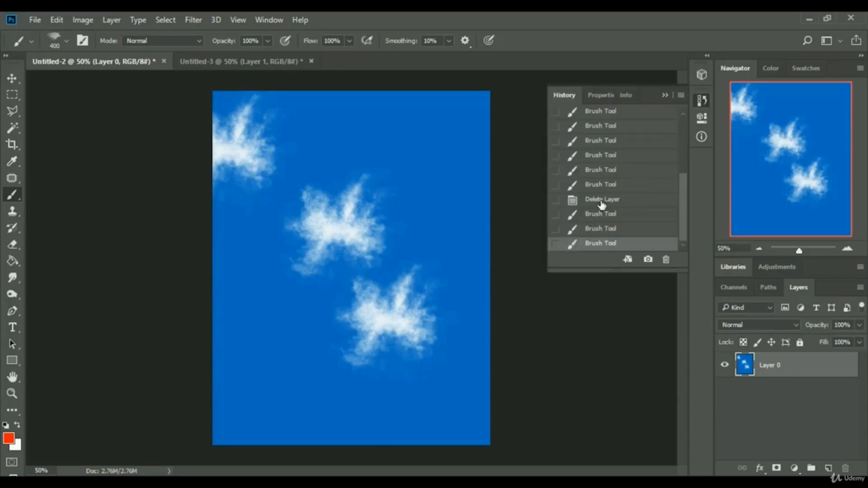
{"action": "left_click", "coordinate": [601, 203]}
{"action": "scroll", "coordinate": [606, 192], "scroll_direction": "up", "scroll_amount": 3}
{"action": "left_click", "coordinate": [606, 191]}
{"action": "left_click", "coordinate": [611, 177]}
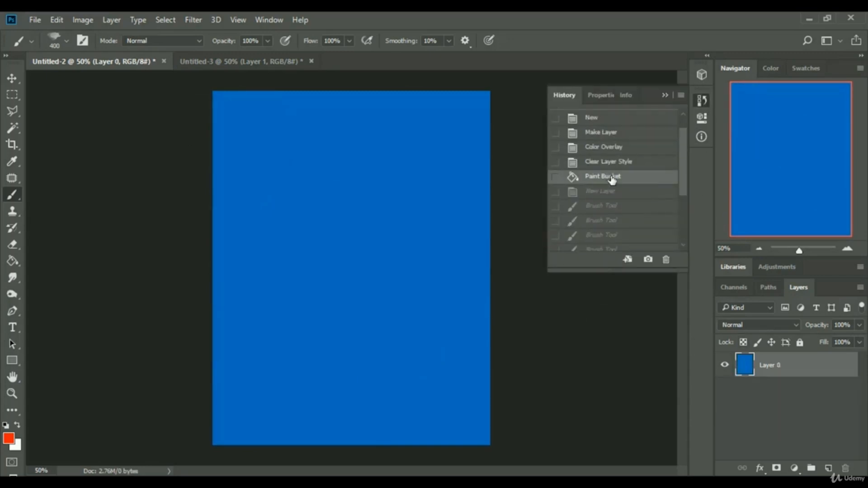
{"action": "scroll", "coordinate": [611, 177], "scroll_direction": "up", "scroll_amount": 1}
{"action": "left_click", "coordinate": [612, 177]}
{"action": "scroll", "coordinate": [614, 199], "scroll_direction": "down", "scroll_amount": 5}
{"action": "left_click", "coordinate": [615, 213]}
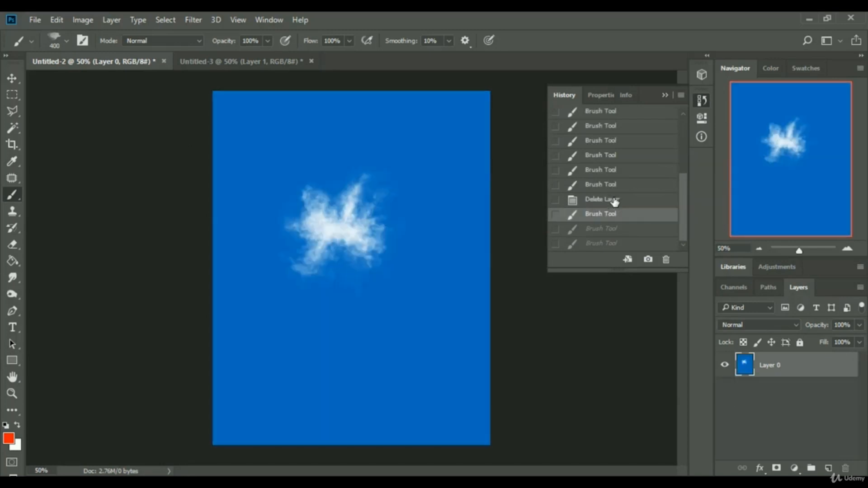
{"action": "left_click", "coordinate": [613, 185]}
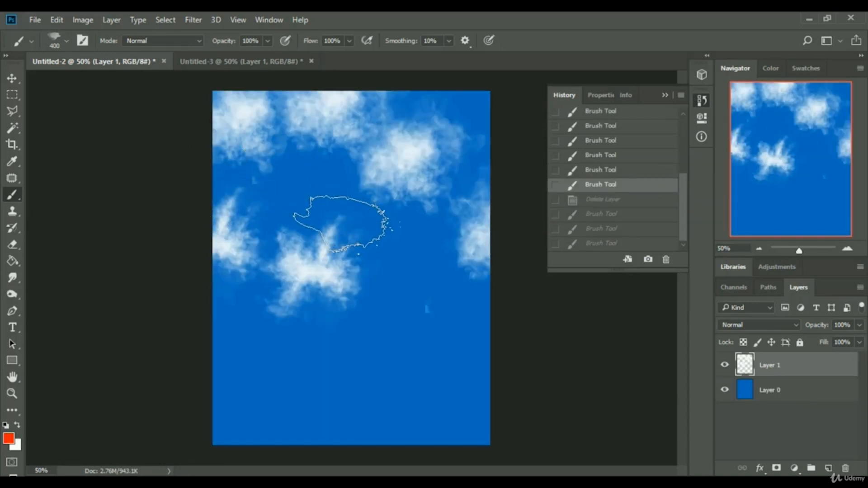
Erase the central cloud with the Eraser and try lowering the cloud layer's opacity.
{"action": "left_click", "coordinate": [13, 244]}
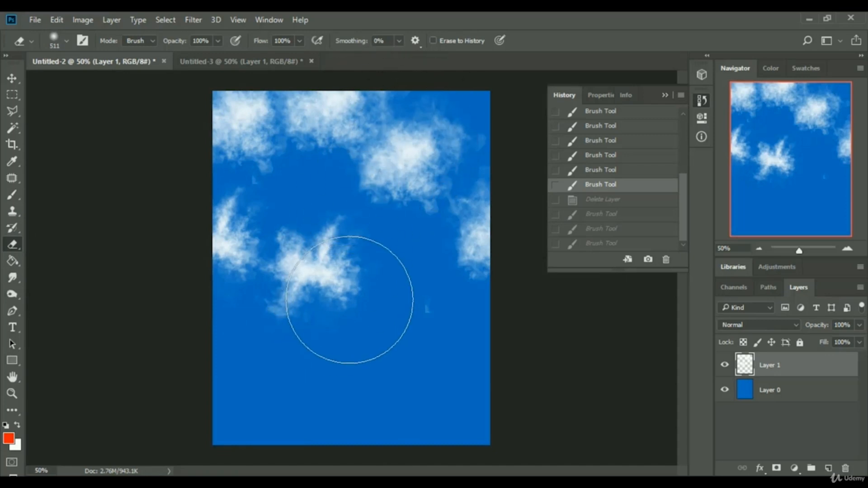
{"action": "mouse_move", "coordinate": [351, 296]}
{"action": "left_mouse_down"}
{"action": "mouse_move", "coordinate": [252, 253]}
{"action": "mouse_move", "coordinate": [208, 264]}
{"action": "mouse_move", "coordinate": [323, 303]}
{"action": "mouse_move", "coordinate": [204, 252]}
{"action": "left_mouse_up"}
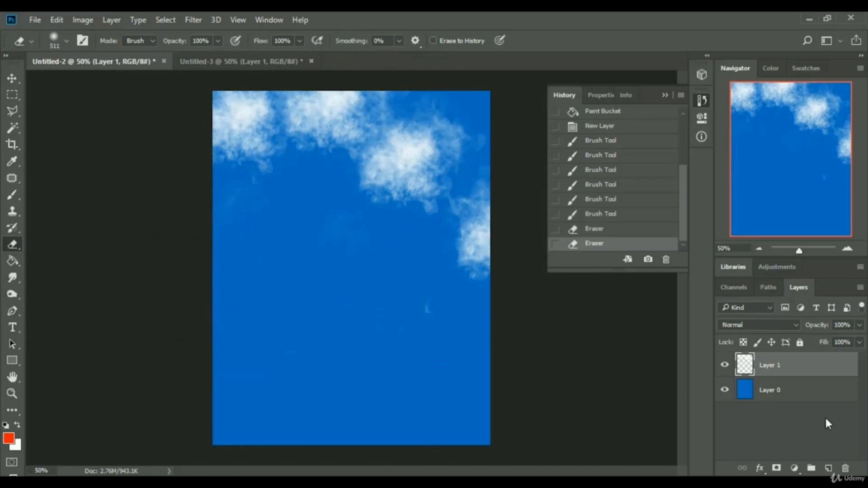
{"action": "left_click", "coordinate": [859, 325]}
{"action": "left_click_drag", "start_coordinate": [846, 339], "coordinate": [830, 341]}
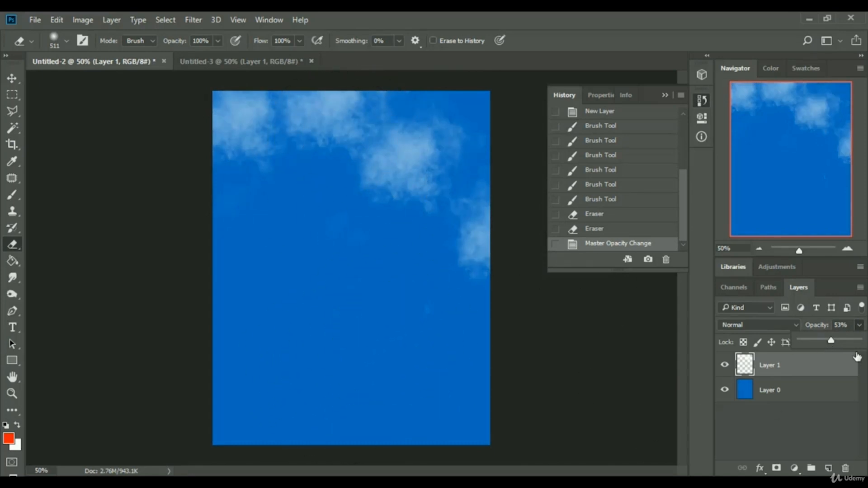
{"action": "left_click_drag", "start_coordinate": [834, 343], "coordinate": [858, 340]}
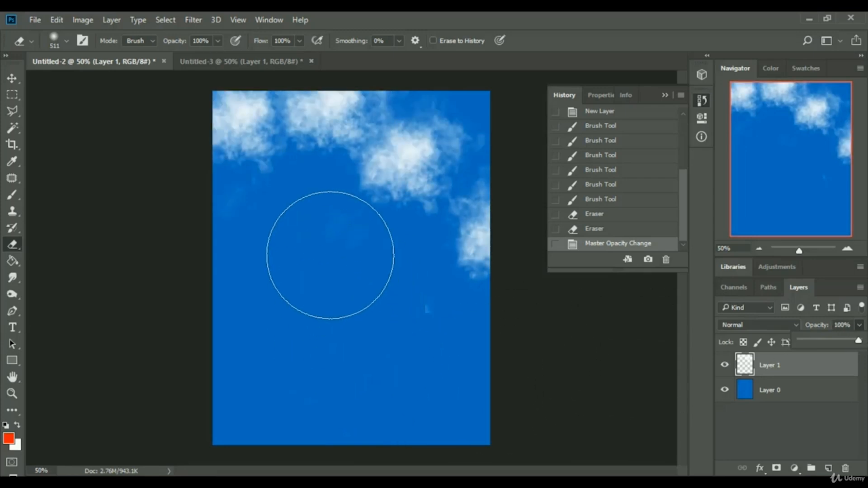
Undo the eraser strokes by stepping back in History to the last brush stroke.
{"action": "left_click", "coordinate": [576, 230]}
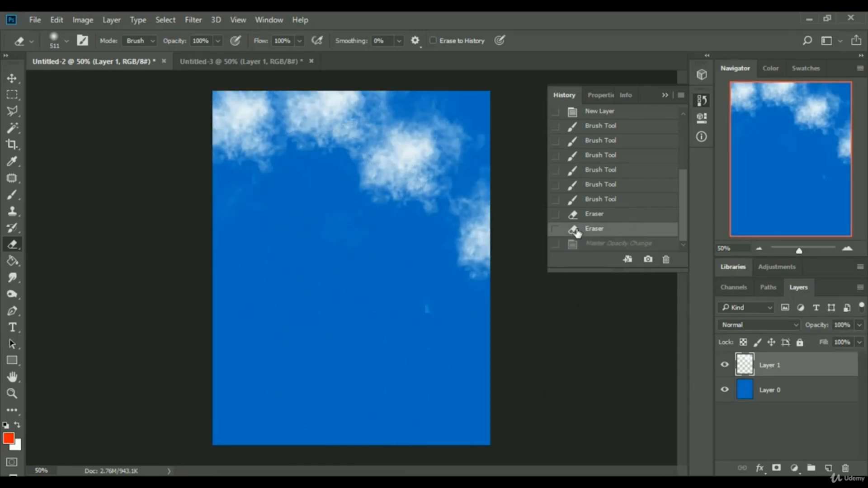
{"action": "left_click", "coordinate": [592, 216]}
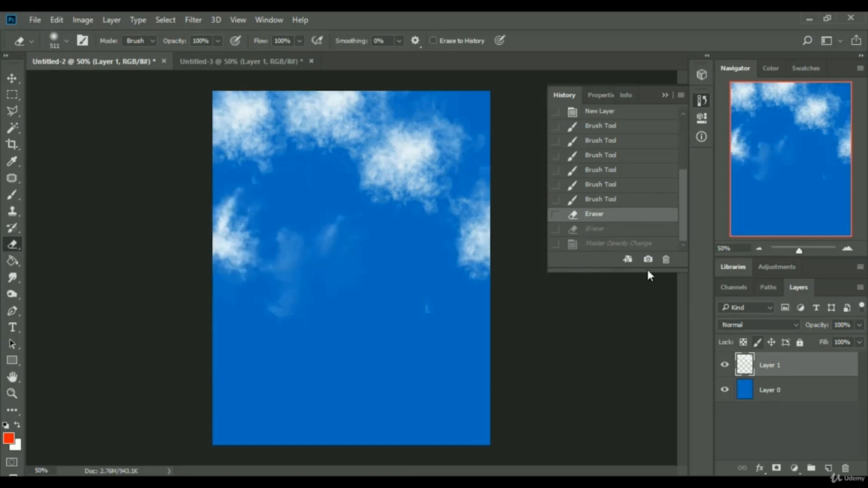
{"action": "left_click", "coordinate": [623, 204]}
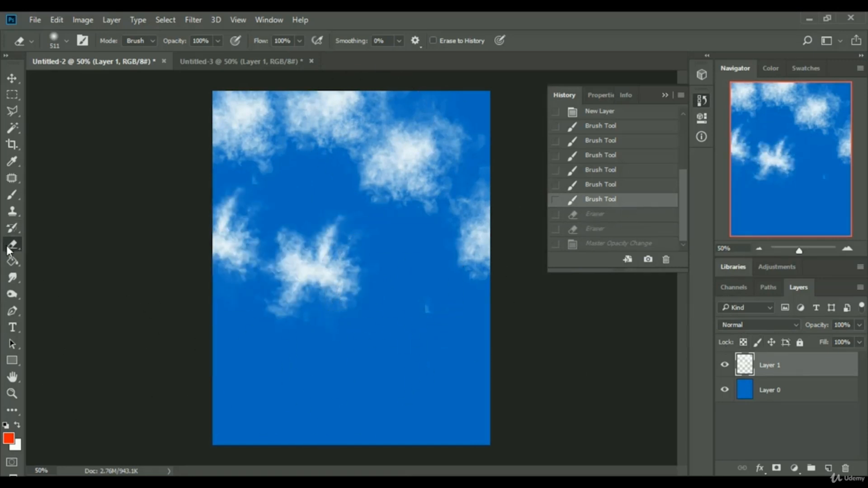
Erase the clouds from the middle and lower canvas, keeping only the clouds along the top edge.
{"action": "mouse_move", "coordinate": [335, 316]}
{"action": "left_mouse_down"}
{"action": "mouse_move", "coordinate": [302, 265]}
{"action": "mouse_move", "coordinate": [312, 270]}
{"action": "left_mouse_up"}
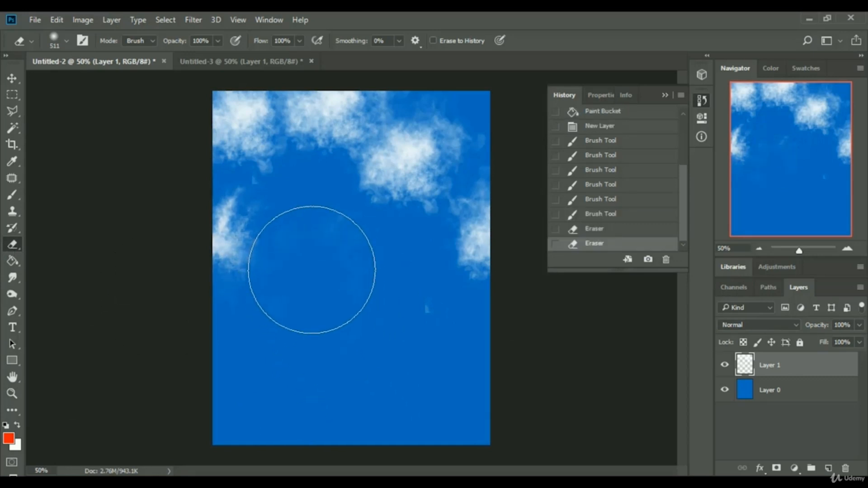
{"action": "left_click", "coordinate": [229, 266]}
{"action": "left_click", "coordinate": [231, 251]}
{"action": "left_click", "coordinate": [234, 248]}
{"action": "left_click", "coordinate": [156, 315]}
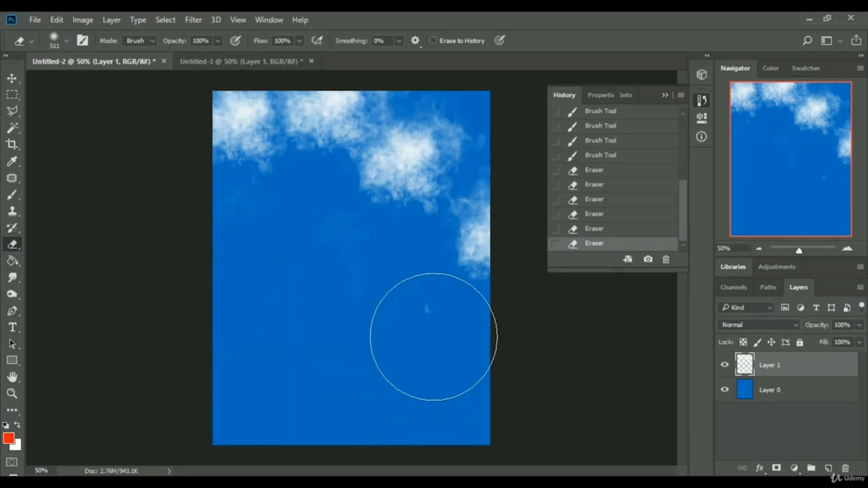
{"action": "left_click", "coordinate": [318, 266]}
{"action": "left_click", "coordinate": [255, 288]}
{"action": "left_click", "coordinate": [253, 285]}
{"action": "left_click_drag", "start_coordinate": [479, 248], "coordinate": [457, 277]}
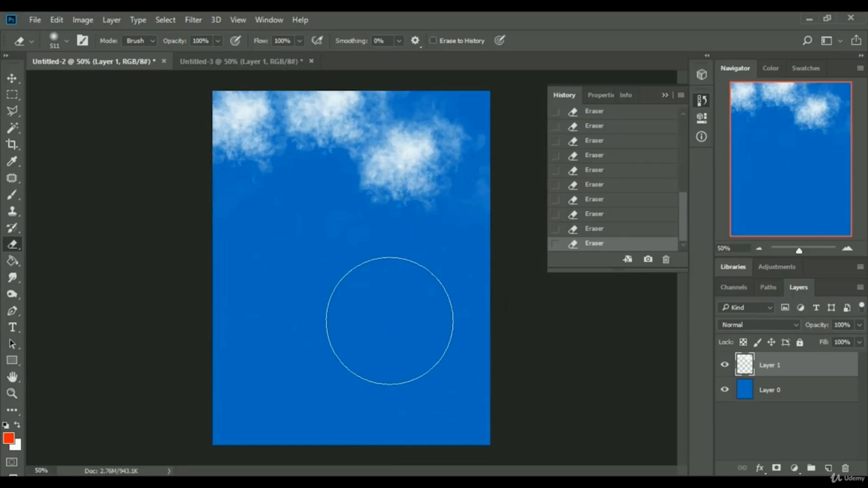
{"action": "left_click", "coordinate": [383, 248]}
{"action": "left_click", "coordinate": [283, 209]}
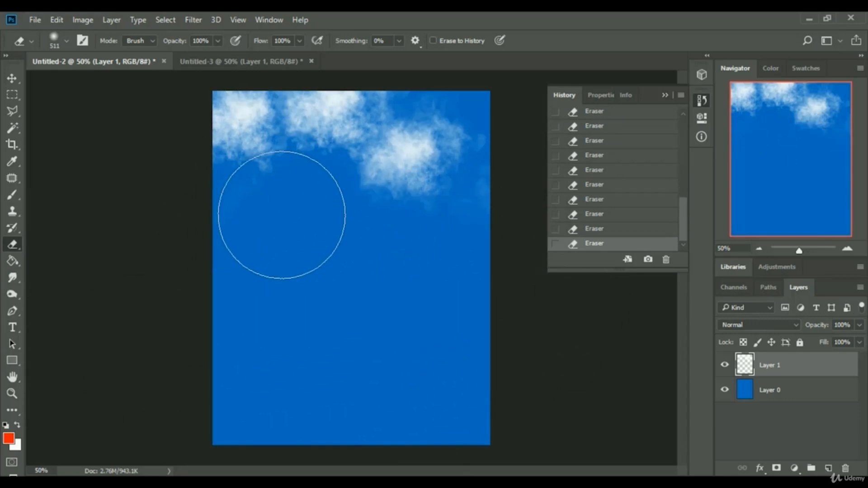
{"action": "left_click", "coordinate": [241, 261]}
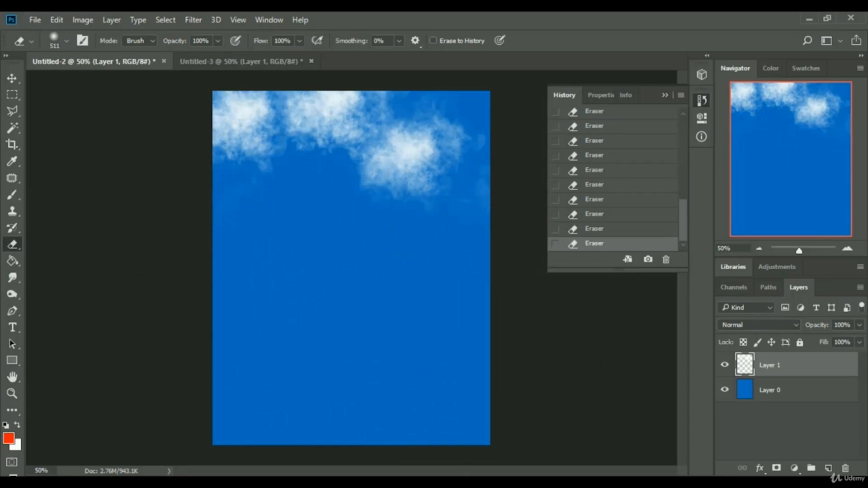
Try moving the cloud layer downward with the Move tool, then move it back to the top.
{"action": "left_click", "coordinate": [12, 78]}
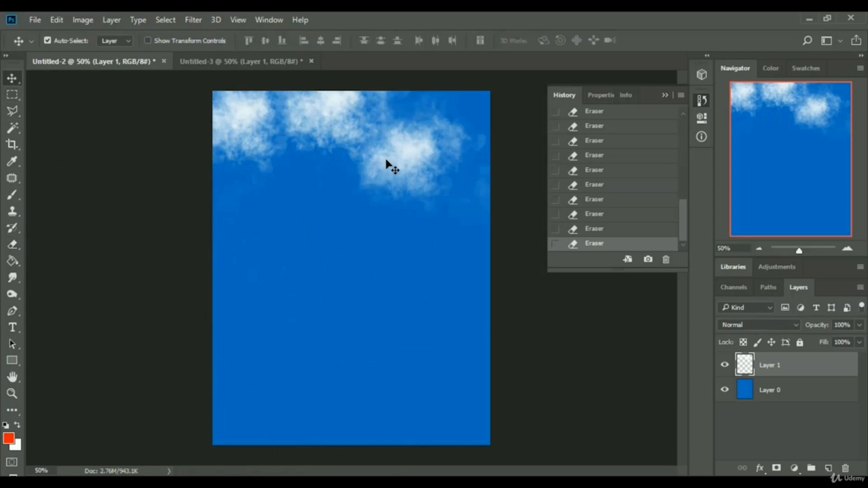
{"action": "mouse_move", "coordinate": [386, 162]}
{"action": "left_mouse_down"}
{"action": "mouse_move", "coordinate": [406, 315]}
{"action": "mouse_move", "coordinate": [366, 319]}
{"action": "mouse_move", "coordinate": [376, 316]}
{"action": "mouse_move", "coordinate": [379, 187]}
{"action": "mouse_move", "coordinate": [390, 163]}
{"action": "left_mouse_up"}
{"action": "left_click_drag", "start_coordinate": [412, 150], "coordinate": [419, 199]}
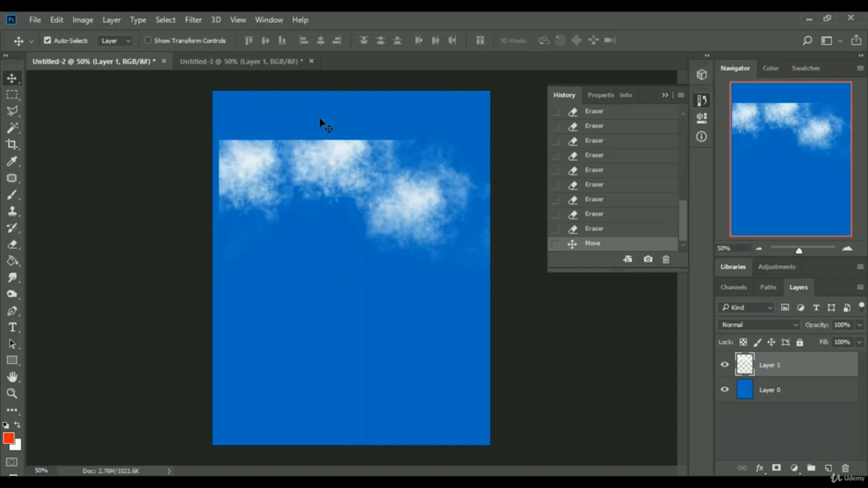
{"action": "left_click_drag", "start_coordinate": [306, 158], "coordinate": [299, 110]}
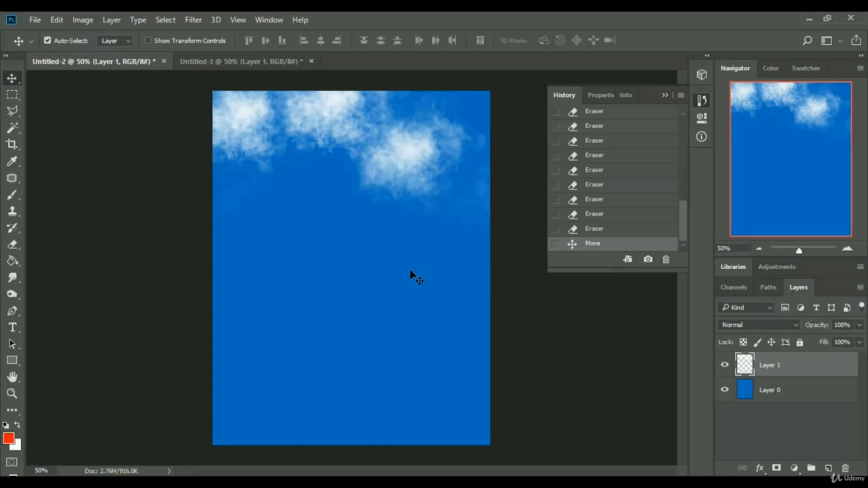
{"action": "left_click", "coordinate": [664, 95]}
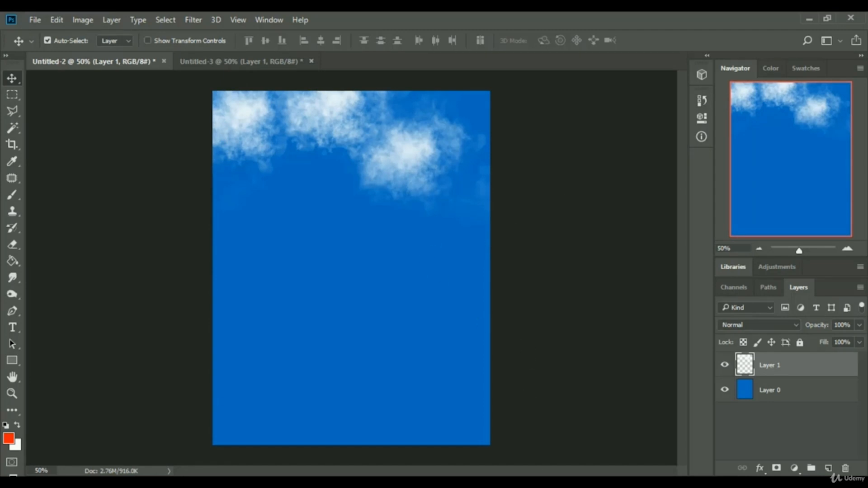
{"action": "left_click", "coordinate": [741, 482]}
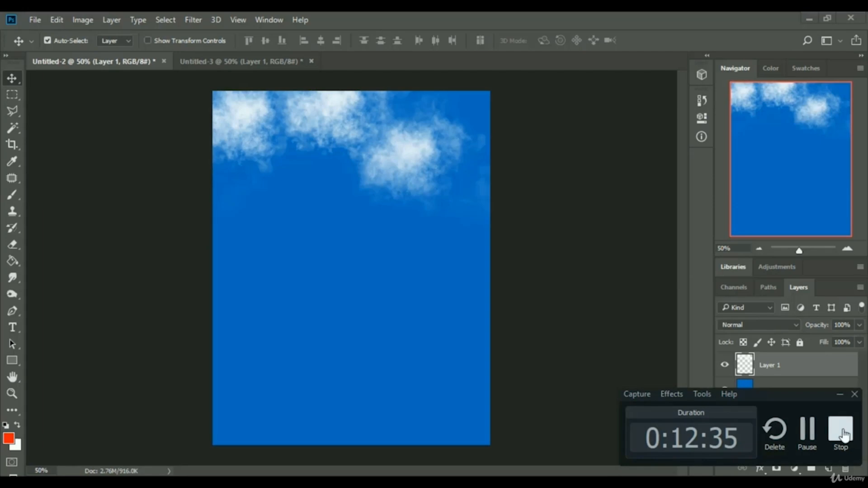